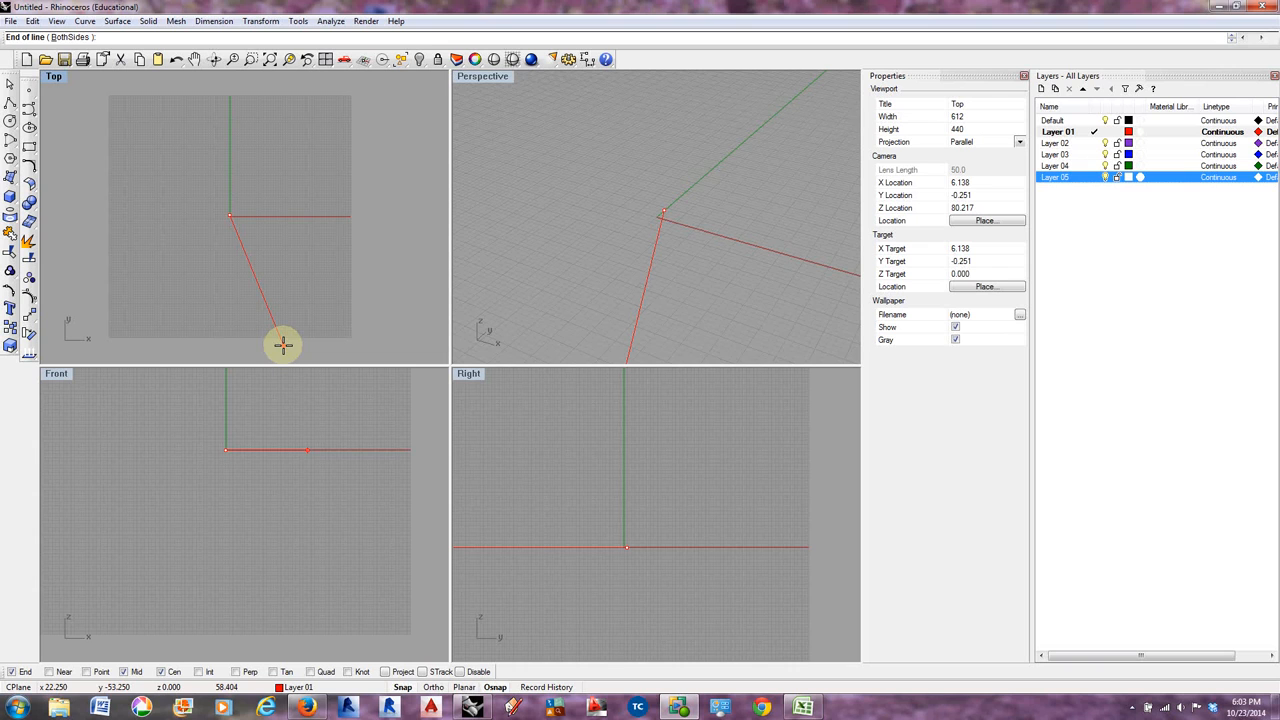
# - Bring up the popup toolbar while drawing the line from the origin, and cancel the unfinished line
pyautogui.middleClick(330, 285)
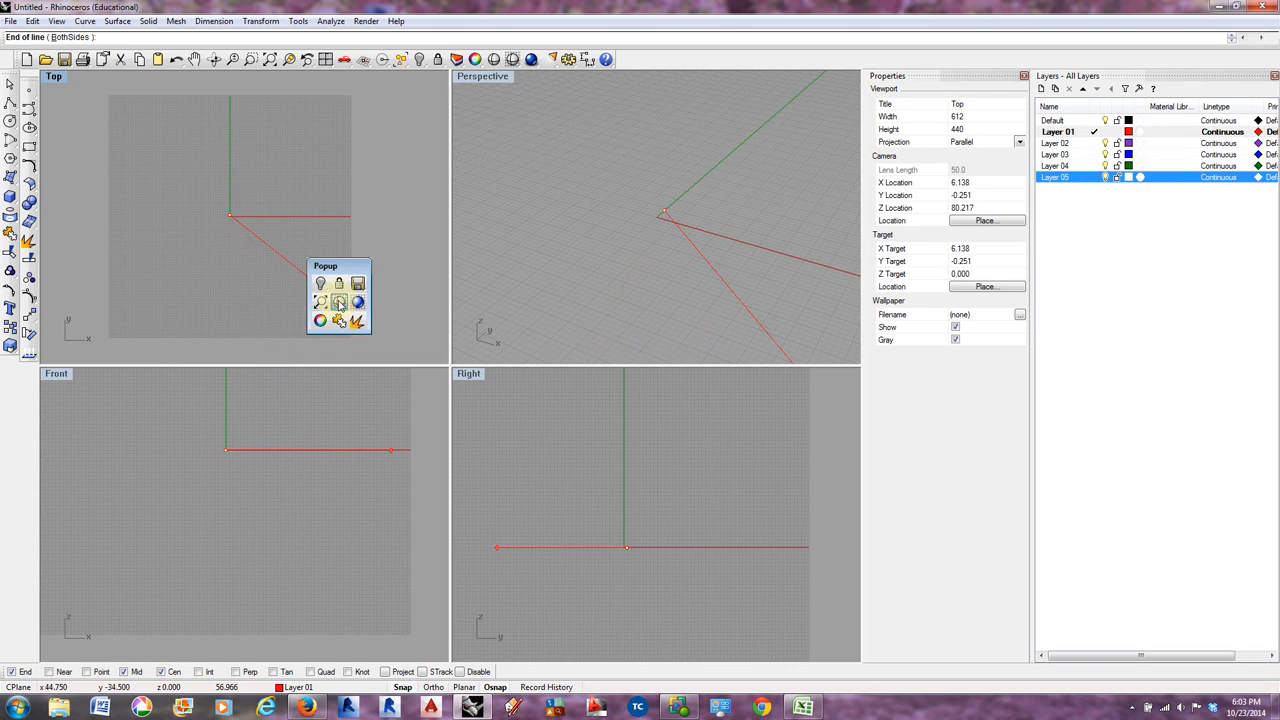
pyautogui.rightClick(289, 280)
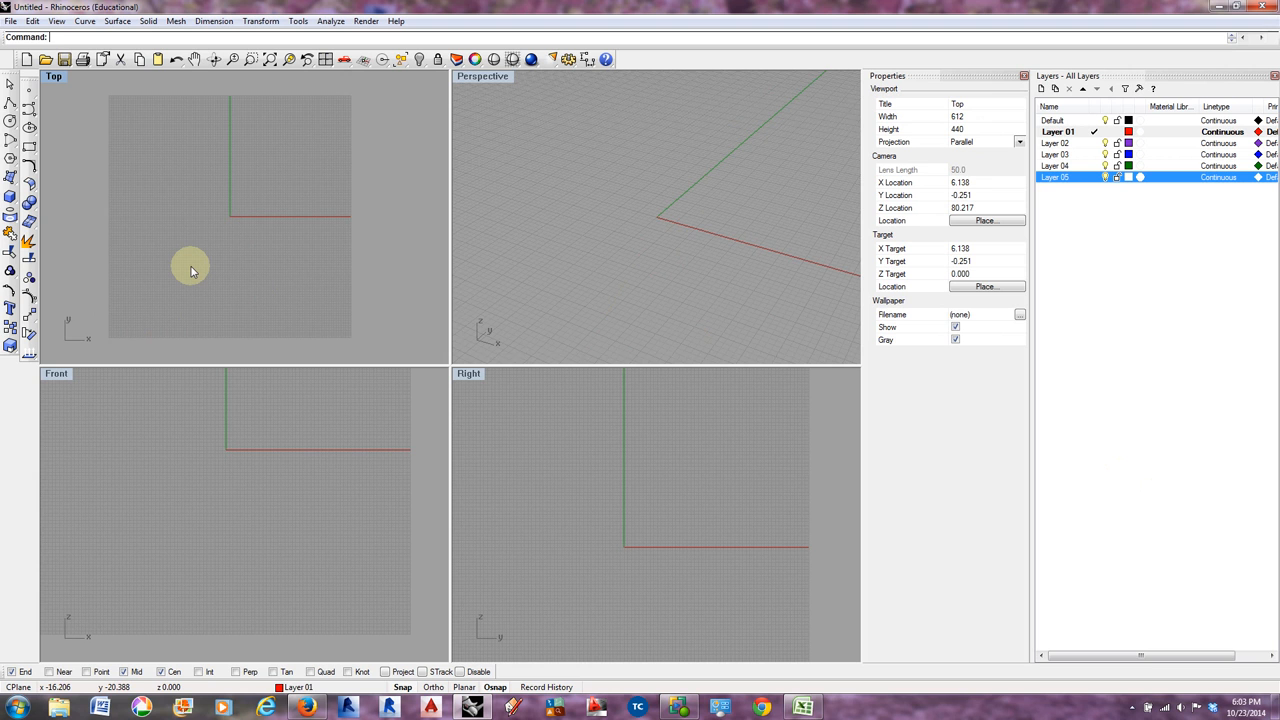
# - Explore zooming in the Top and Front viewports and panning in the Top, Front and Right viewports
pyautogui.scroll(2, 227, 247)
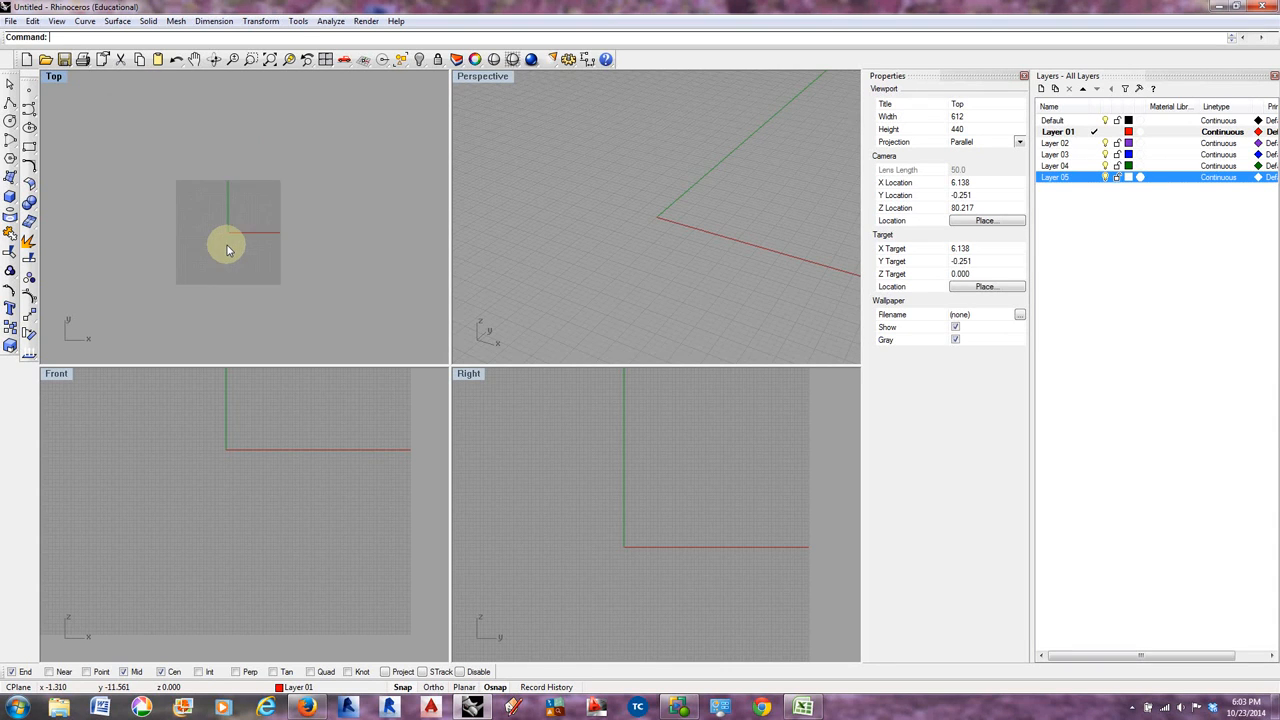
pyautogui.scroll(-5, 227, 247)
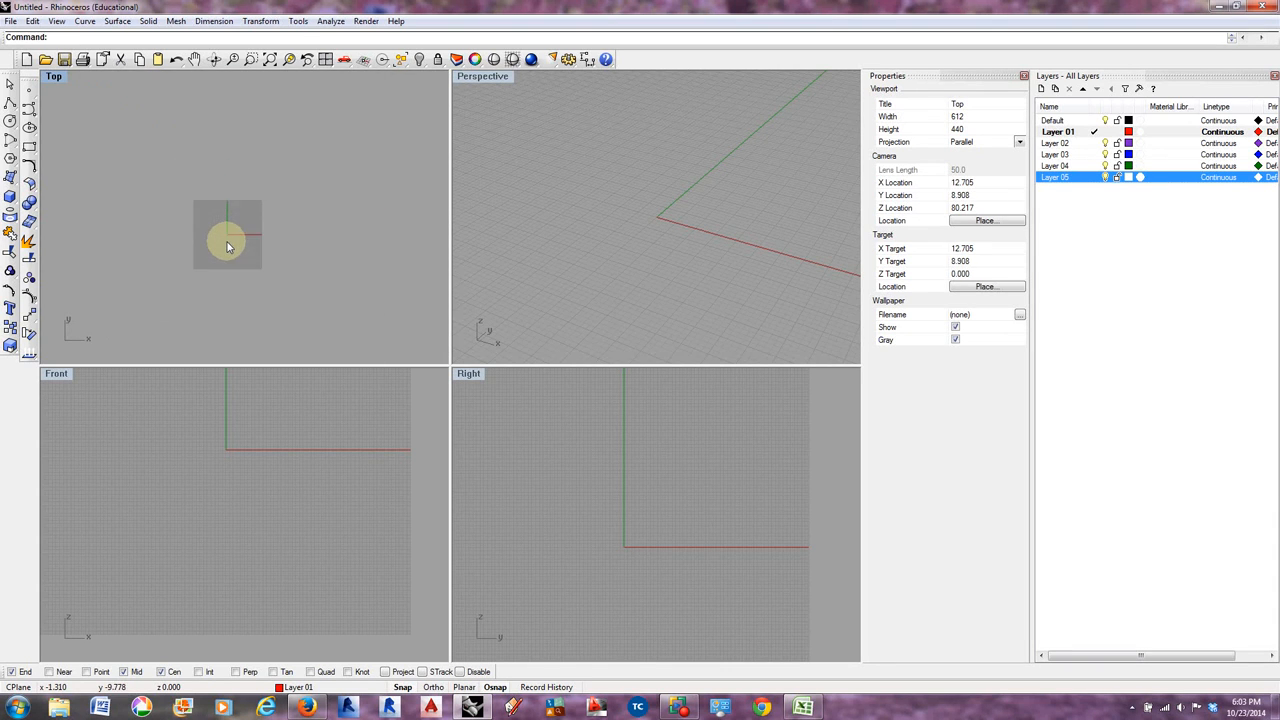
pyautogui.scroll(3, 225, 243)
pyautogui.scroll(-1, 223, 240)
pyautogui.scroll(-2, 214, 423)
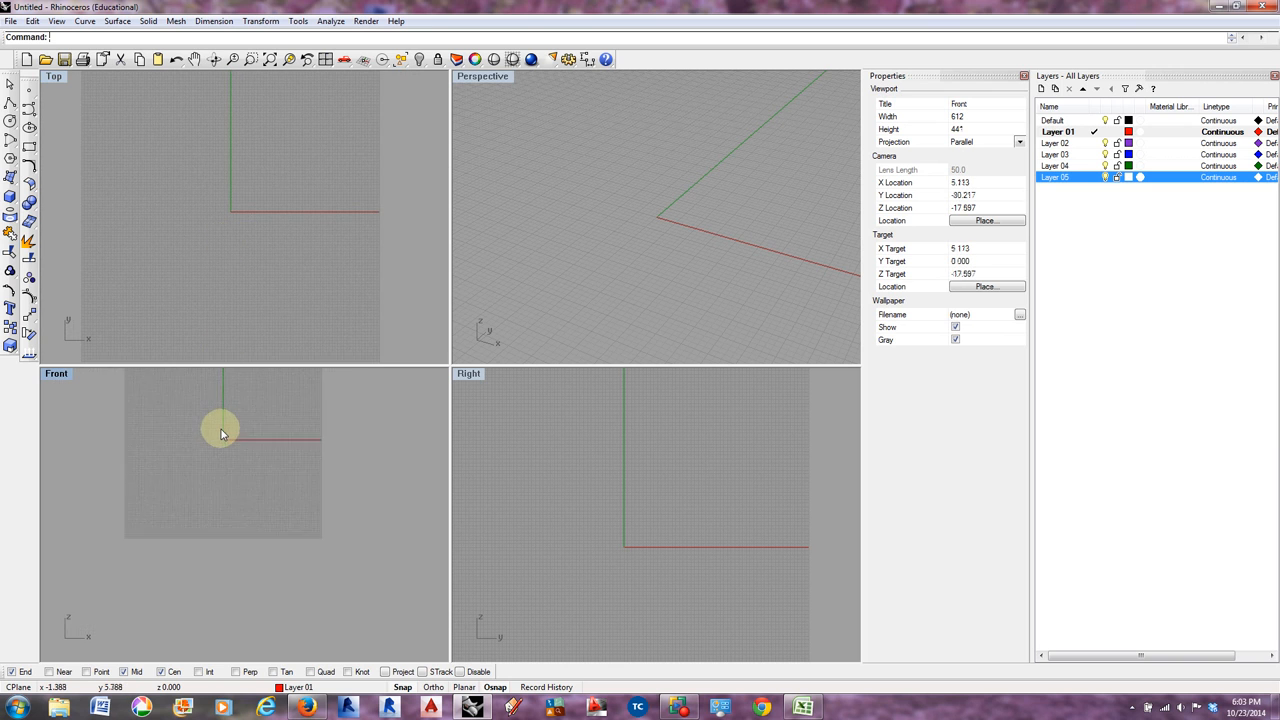
pyautogui.scroll(3, 214, 423)
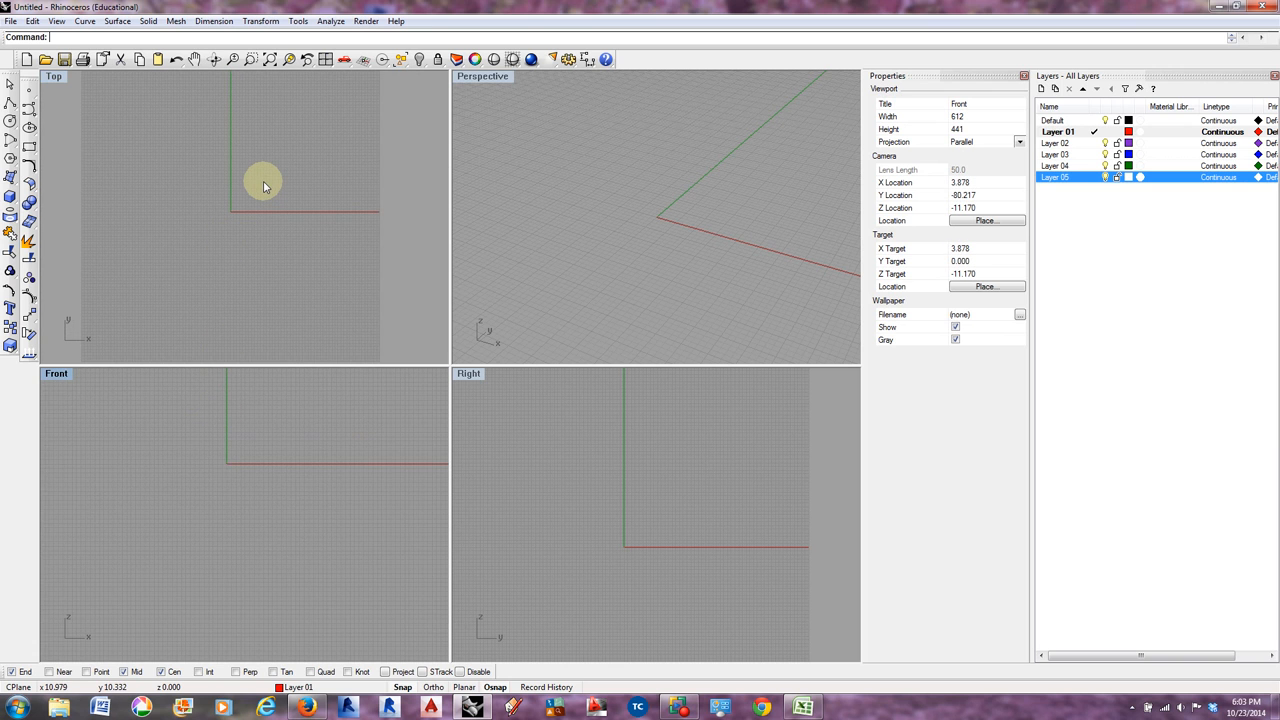
pyautogui.moveTo(264, 184); pyautogui.dragTo(308, 205, button='right')
pyautogui.moveTo(303, 516)
pyautogui.mouseDown(button='right')
pyautogui.moveTo(254, 517)
pyautogui.moveTo(287, 526)
pyautogui.mouseUp(button='right')
pyautogui.moveTo(655, 535)
pyautogui.mouseDown(button='right')
pyautogui.moveTo(523, 529)
pyautogui.moveTo(697, 537)
pyautogui.moveTo(651, 531)
pyautogui.moveTo(656, 522)
pyautogui.mouseUp(button='right')
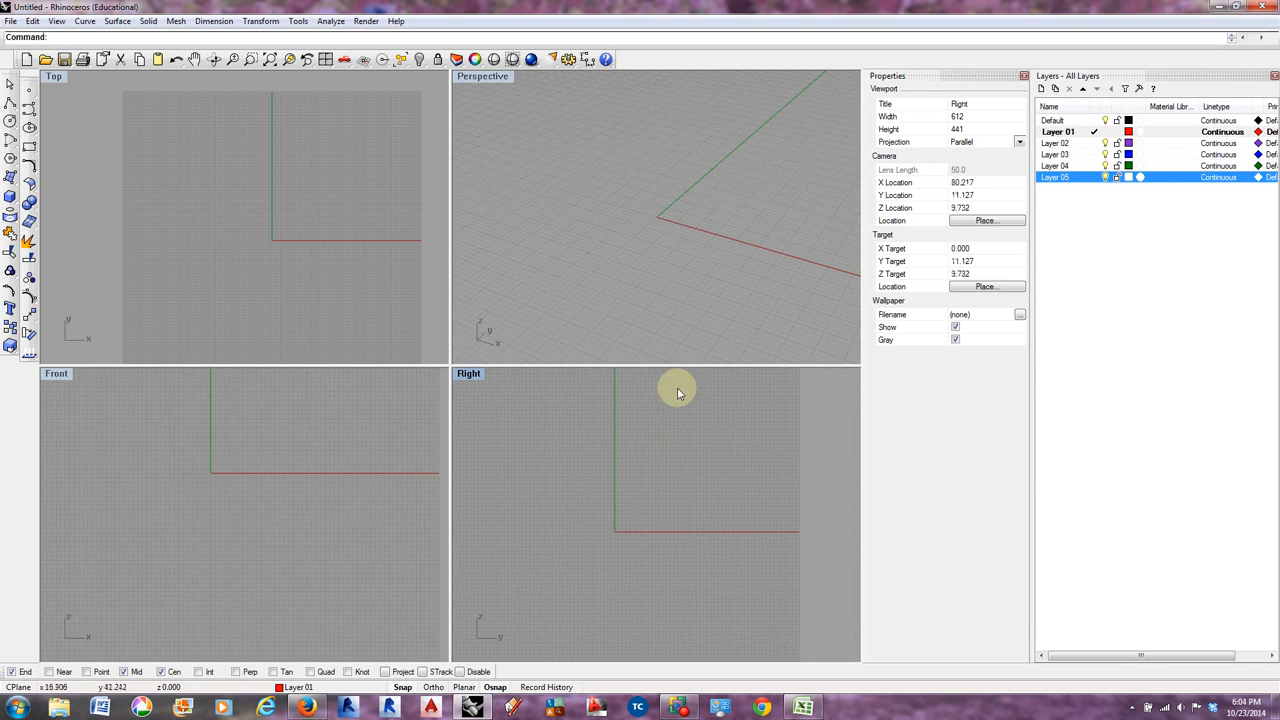
# - Orbit and pan the Perspective viewport around the origin and zoom out to view most of the grid
pyautogui.moveTo(658, 205); pyautogui.dragTo(606, 214, button='right')
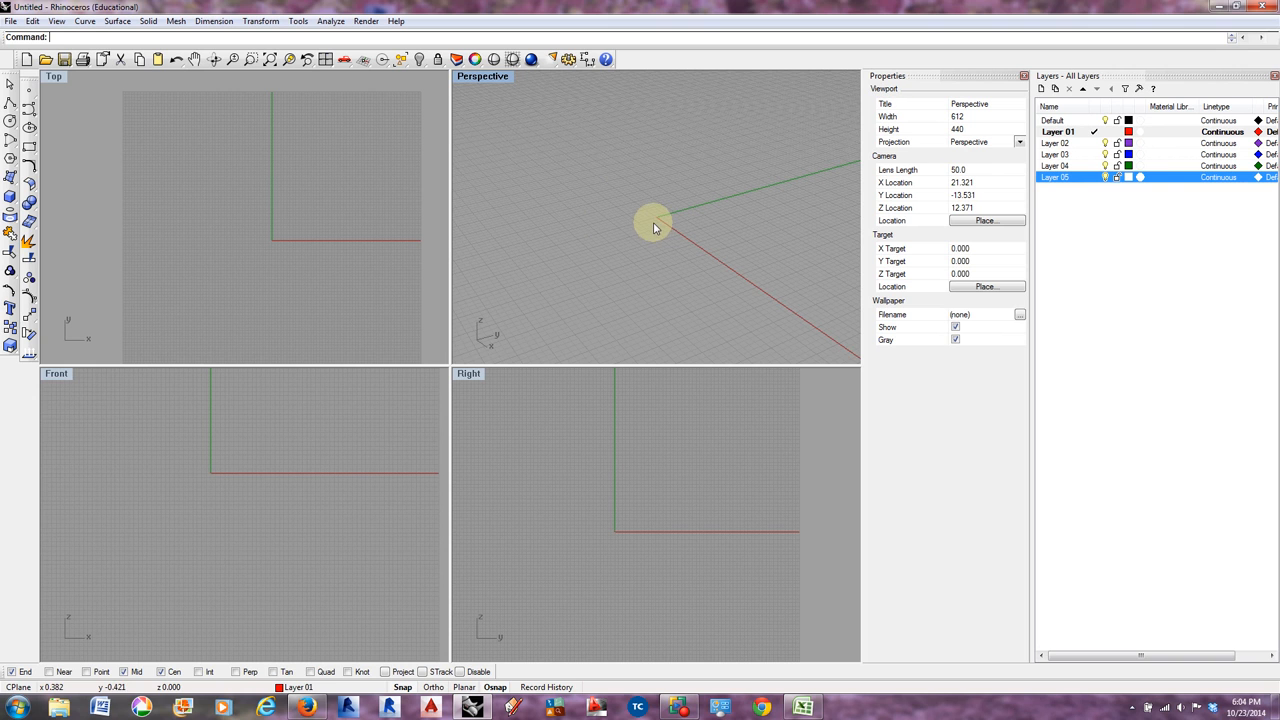
pyautogui.keyDown('shift'); pyautogui.moveTo(670, 218); pyautogui.dragTo(599, 221, button='right'); pyautogui.keyUp('shift')
pyautogui.keyDown('shift'); pyautogui.moveTo(703, 222); pyautogui.dragTo(766, 229, button='right'); pyautogui.keyUp('shift')
pyautogui.keyDown('shift'); pyautogui.moveTo(622, 226); pyautogui.dragTo(683, 234, button='right'); pyautogui.keyUp('shift')
pyautogui.scroll(-15, 647, 238)
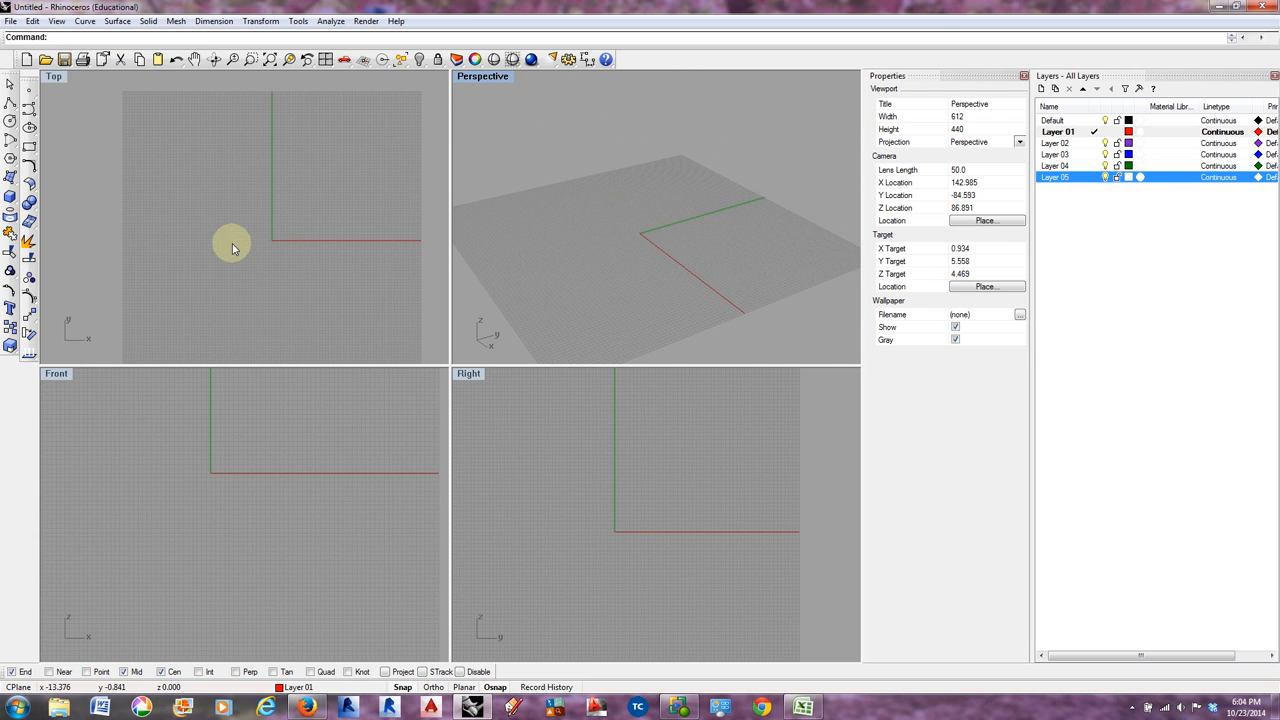
# - Activate each of the four viewports in turn, and maximize the Top viewport and restore the four-viewport layout
pyautogui.click(183, 222)
pyautogui.click(197, 476)
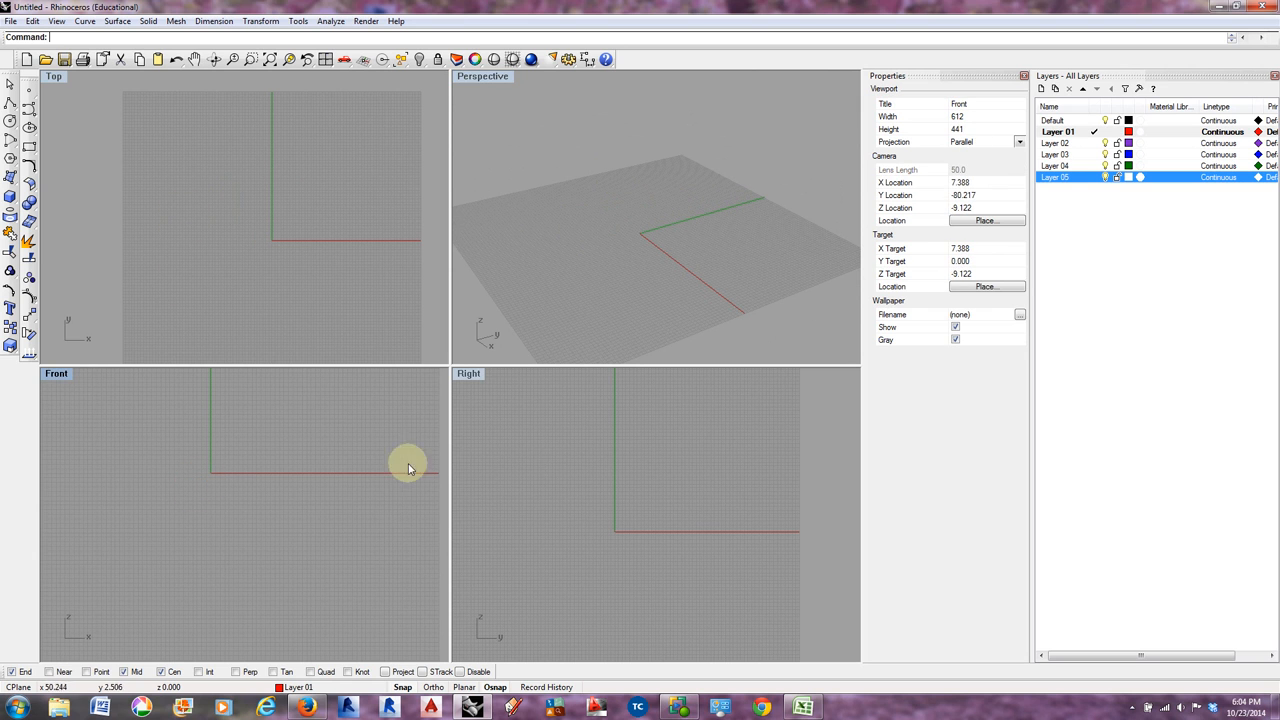
pyautogui.click(554, 467)
pyautogui.click(571, 200)
pyautogui.click(290, 189)
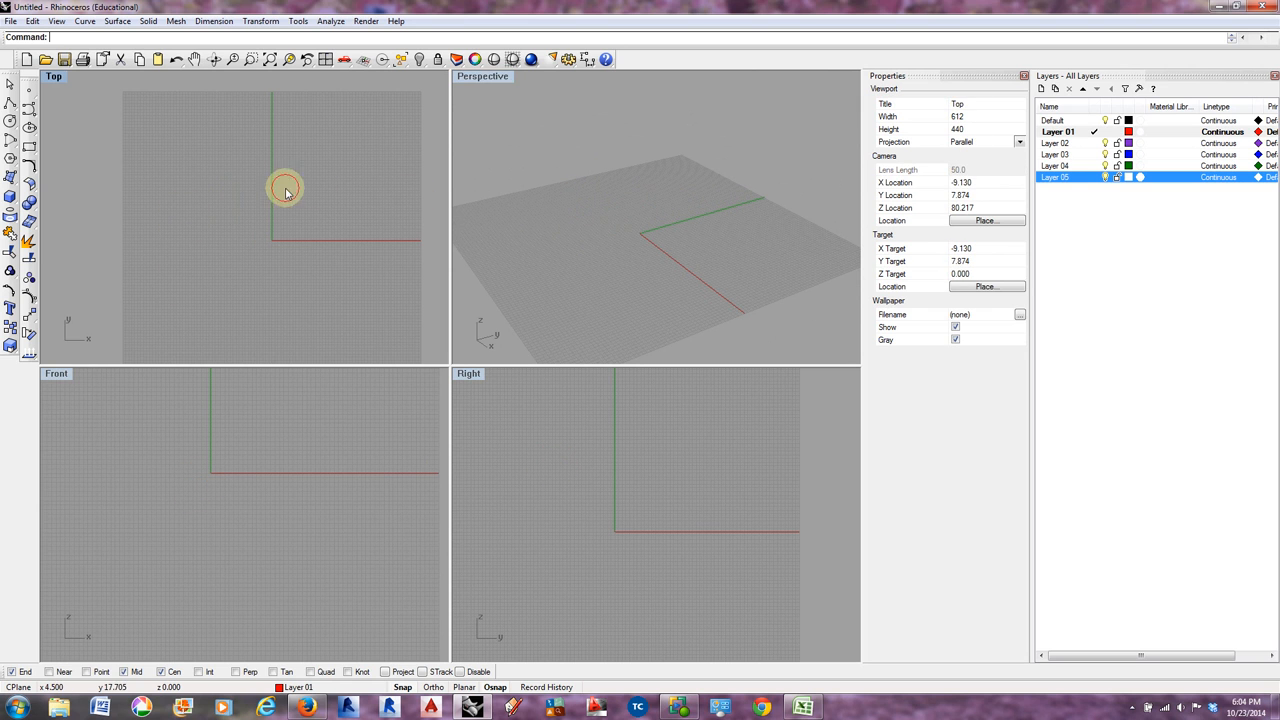
pyautogui.click(249, 414)
pyautogui.click(523, 423)
pyautogui.click(537, 243)
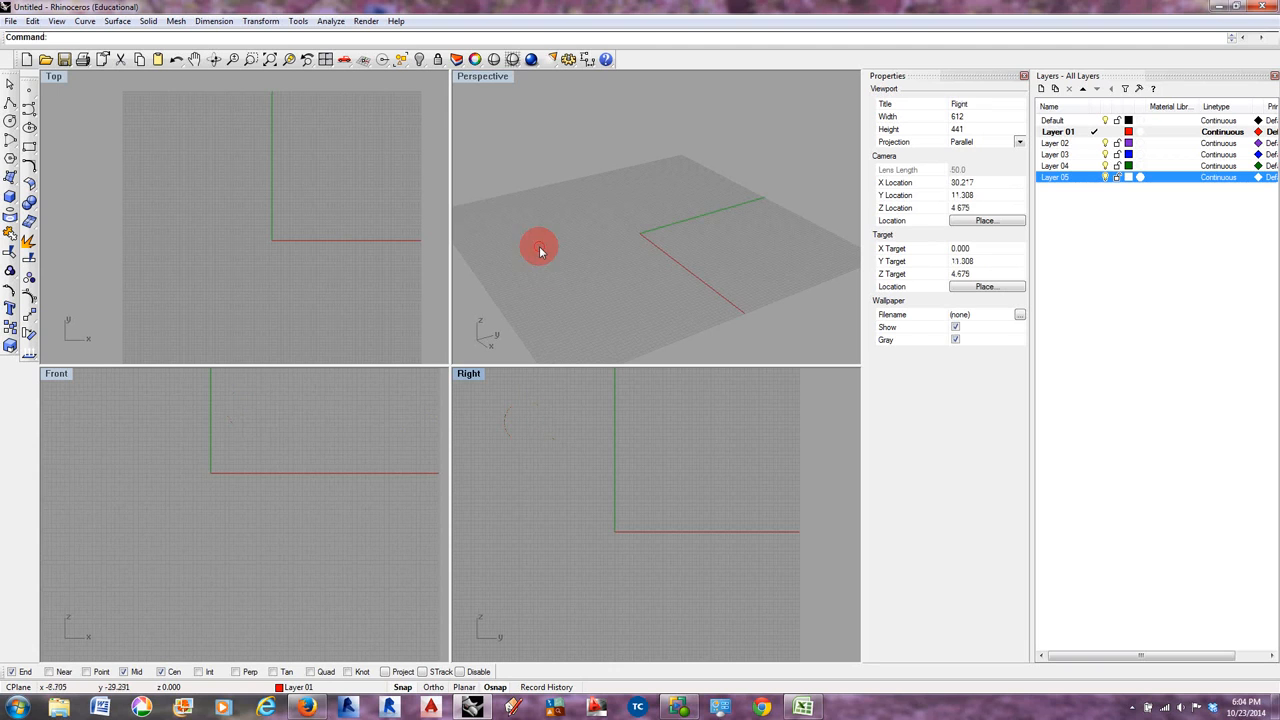
pyautogui.click(345, 246)
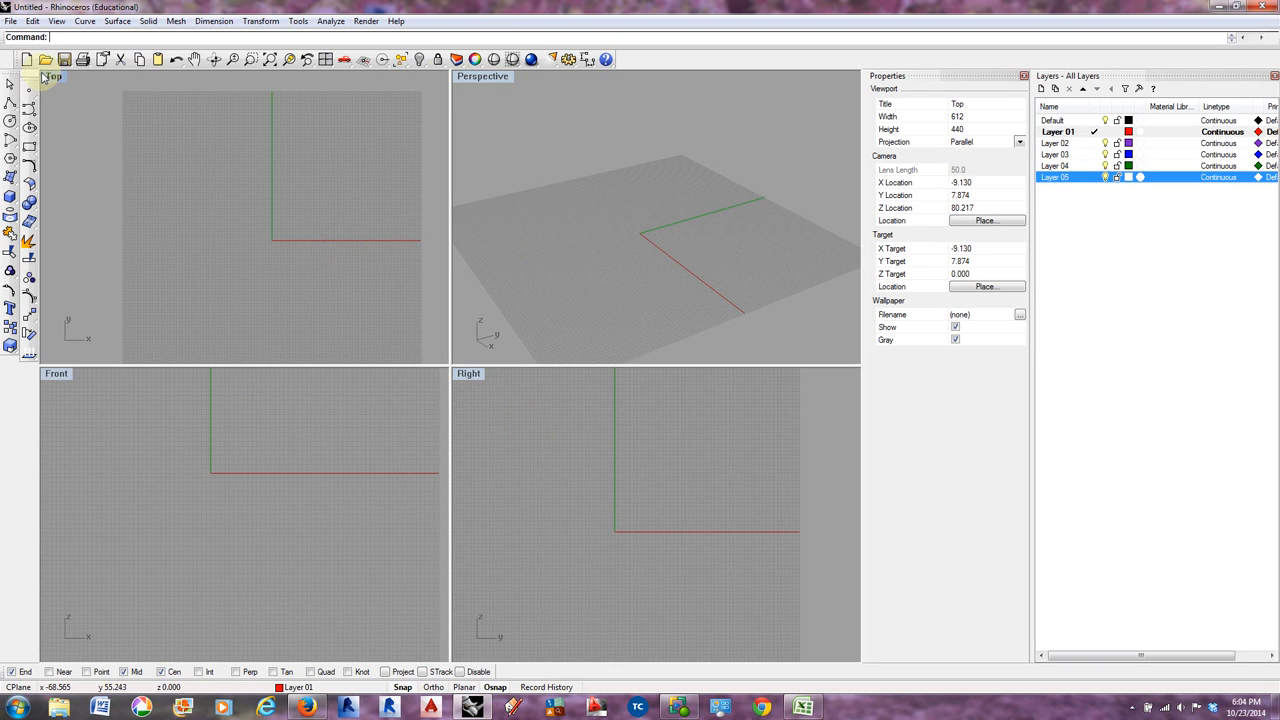
pyautogui.doubleClick(54, 78)
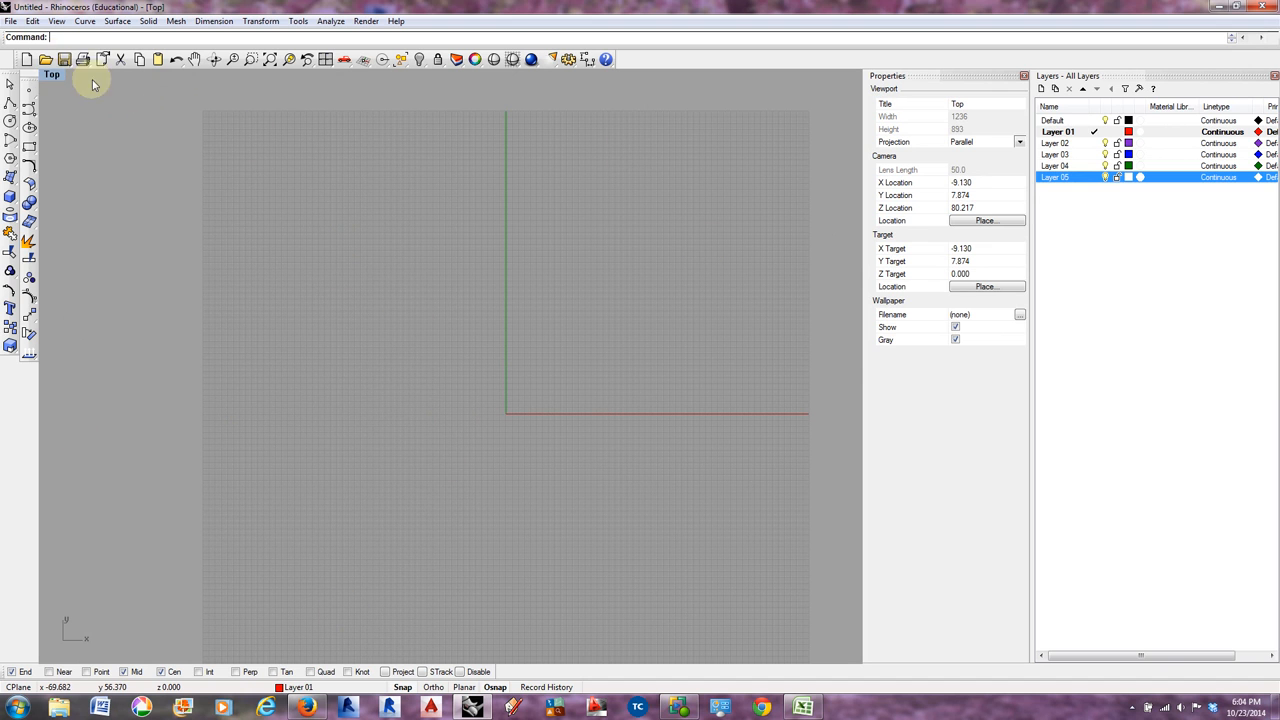
pyautogui.doubleClick(52, 77)
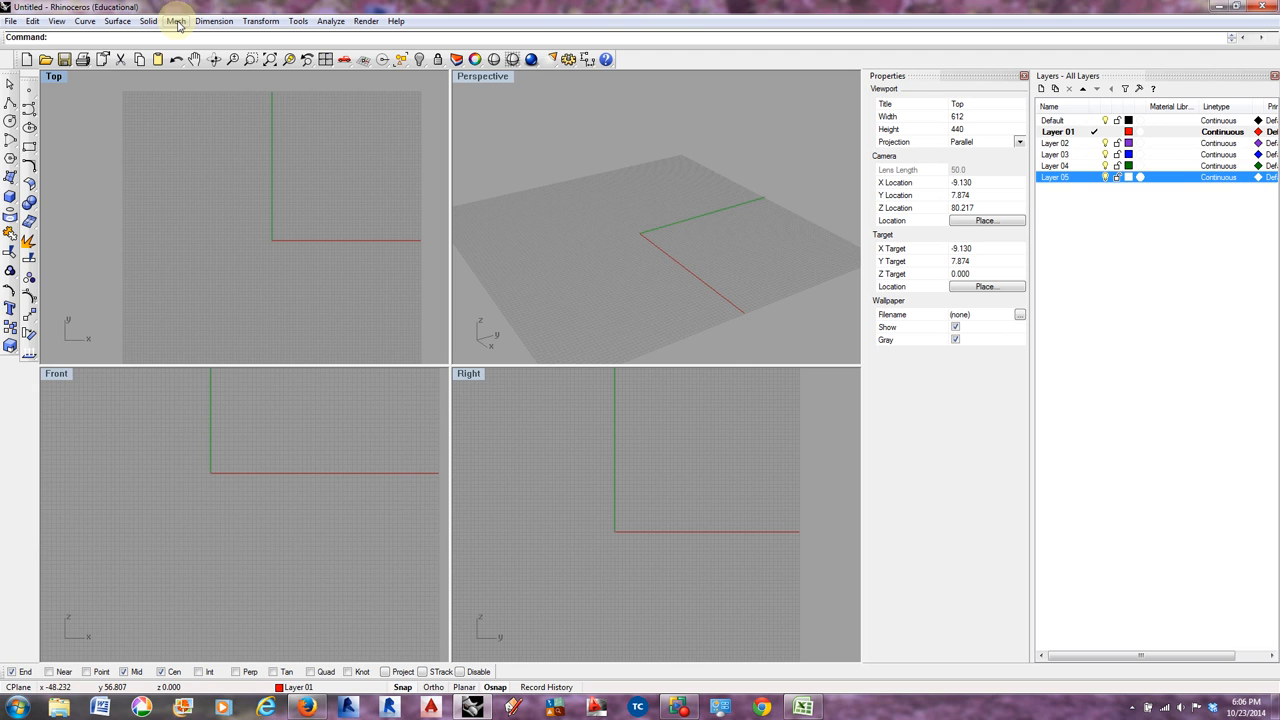
# - Place a single point object in the Top viewport on the negative x side of the origin, slightly above the x-axis
pyautogui.click(86, 21)
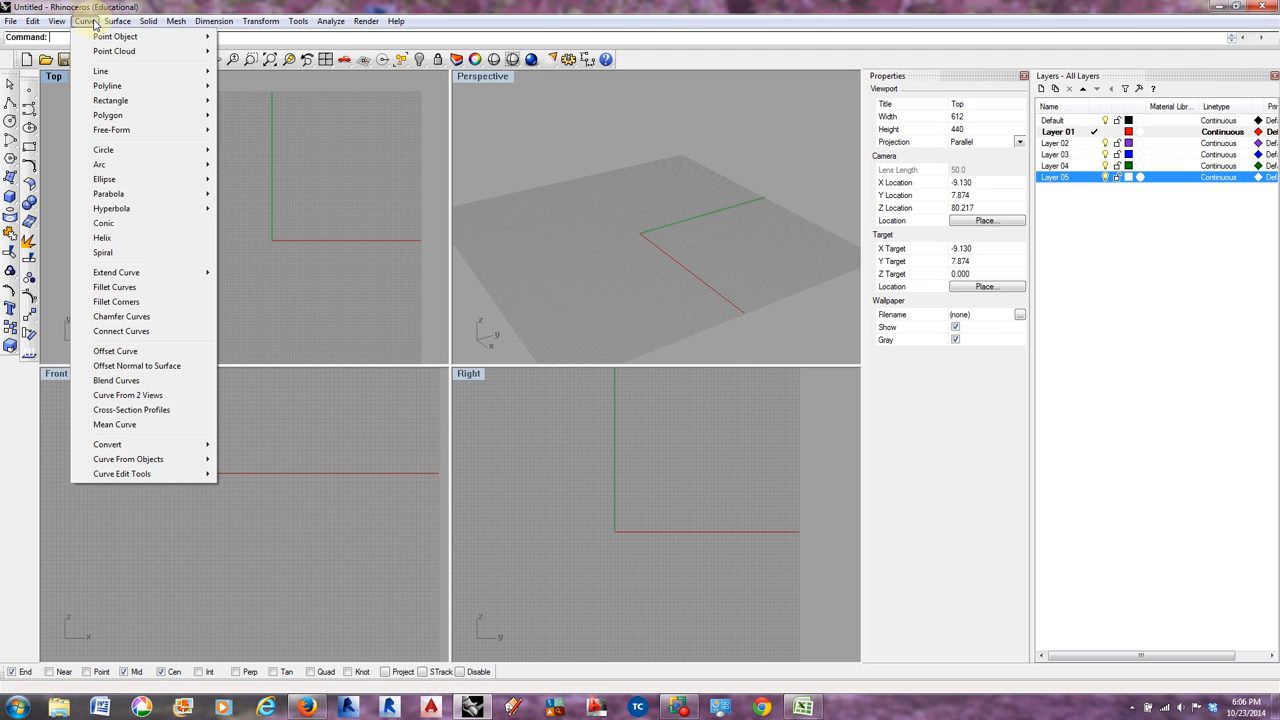
pyautogui.moveTo(127, 40)
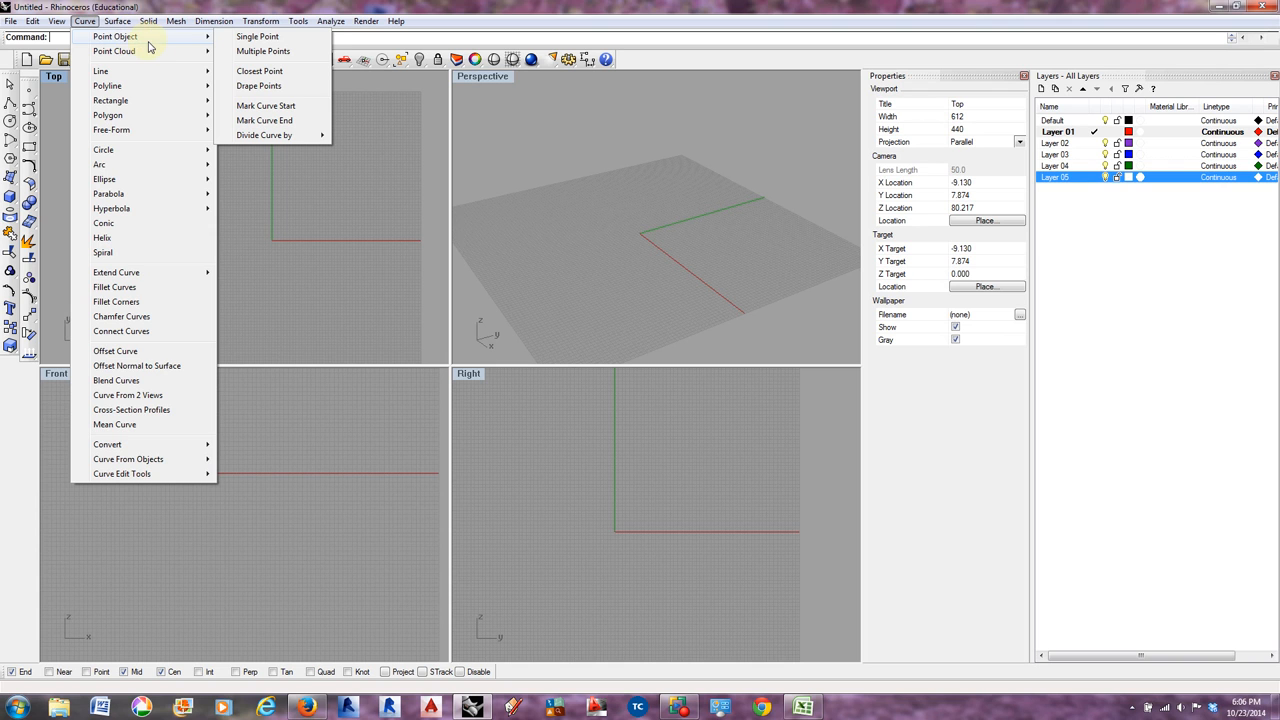
pyautogui.click(259, 40)
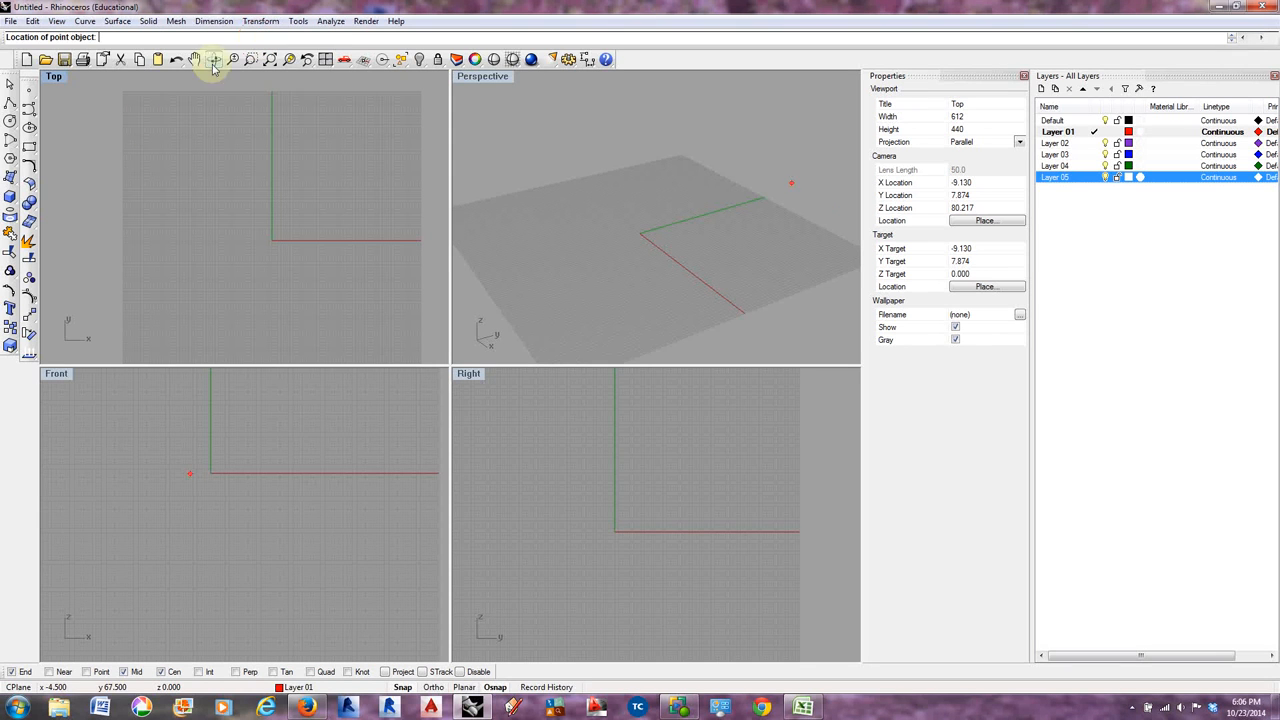
pyautogui.click(197, 235)
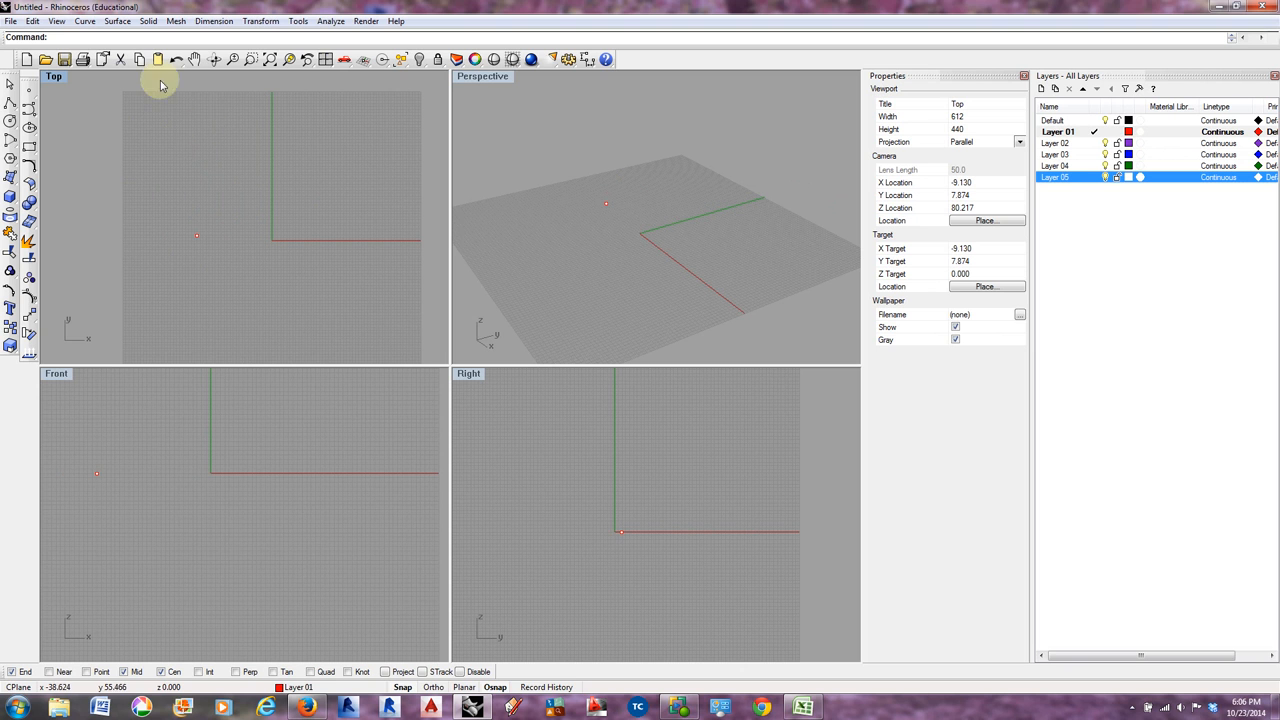
# - Use Multiple Points to place five scattered points around the origin in the Top viewport
pyautogui.click(85, 21)
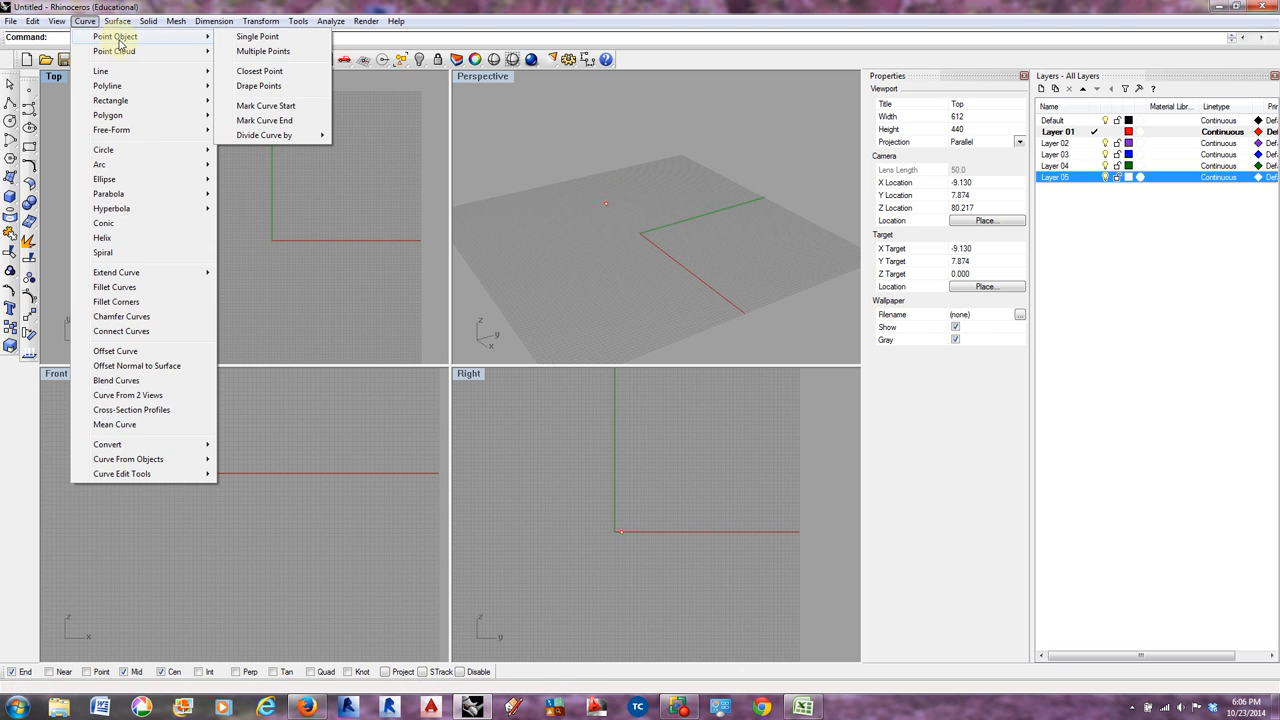
pyautogui.click(251, 50)
pyautogui.click(227, 200)
pyautogui.click(277, 185)
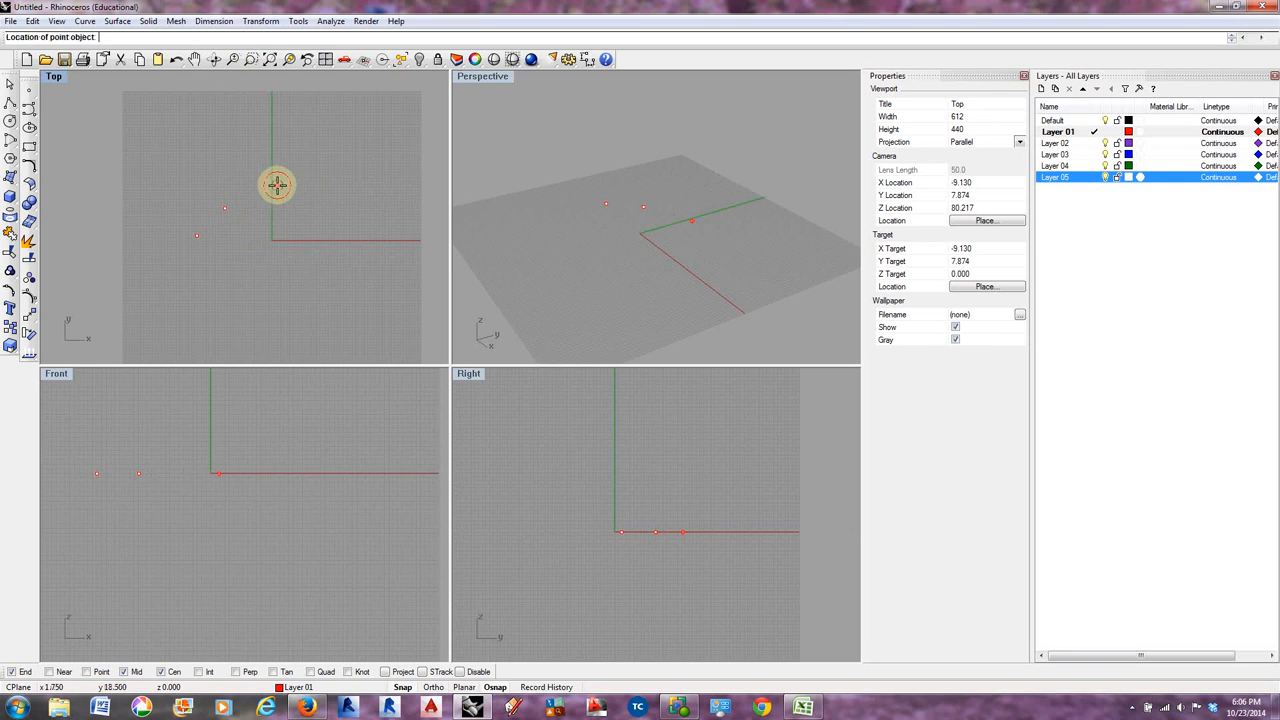
pyautogui.click(282, 267)
pyautogui.click(330, 247)
pyautogui.click(349, 179)
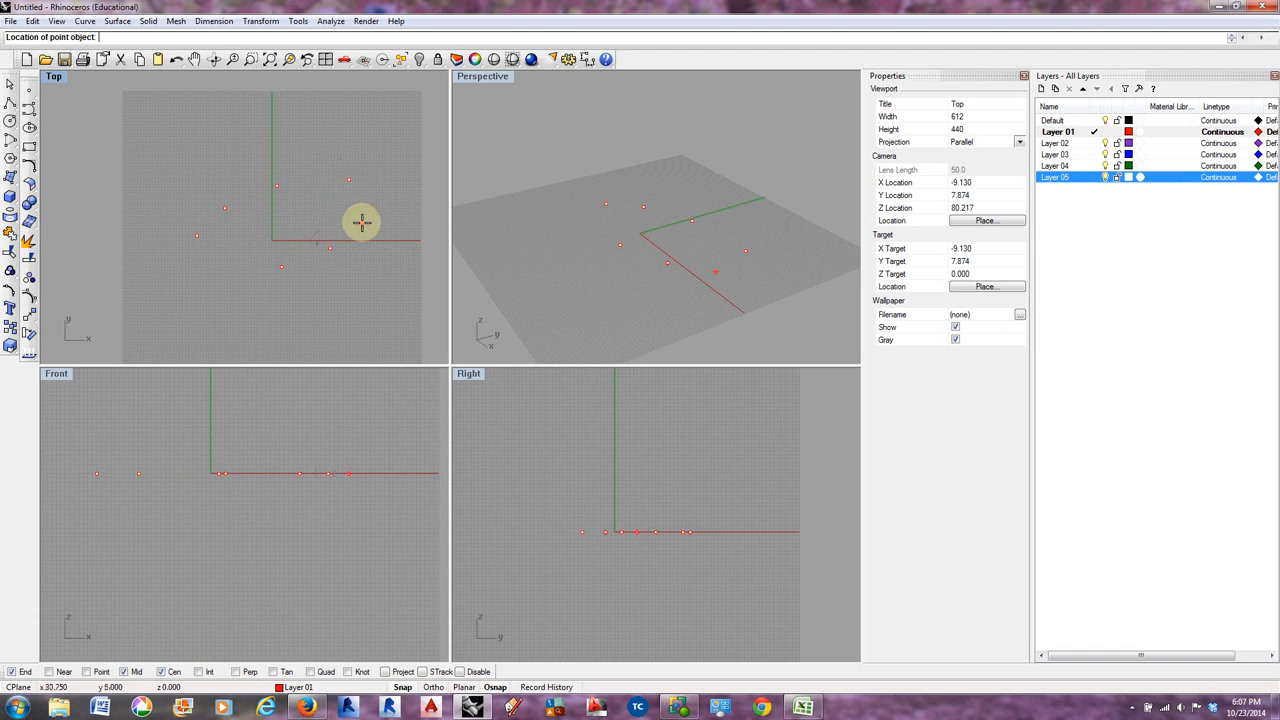
# - Place five scattered points above the x-axis in the Front viewport with Multiple Points
pyautogui.click(271, 402)
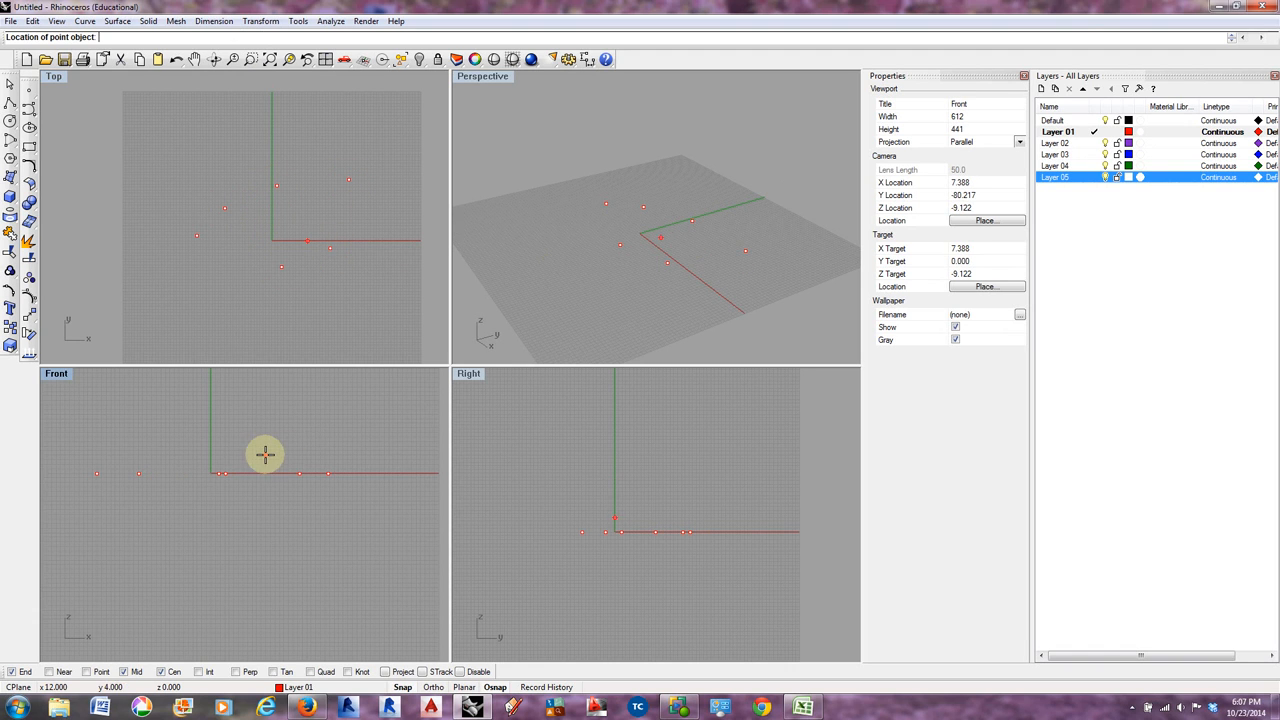
pyautogui.scroll(-4, 263, 477)
pyautogui.scroll(3, 251, 474)
pyautogui.scroll(-3, 251, 460)
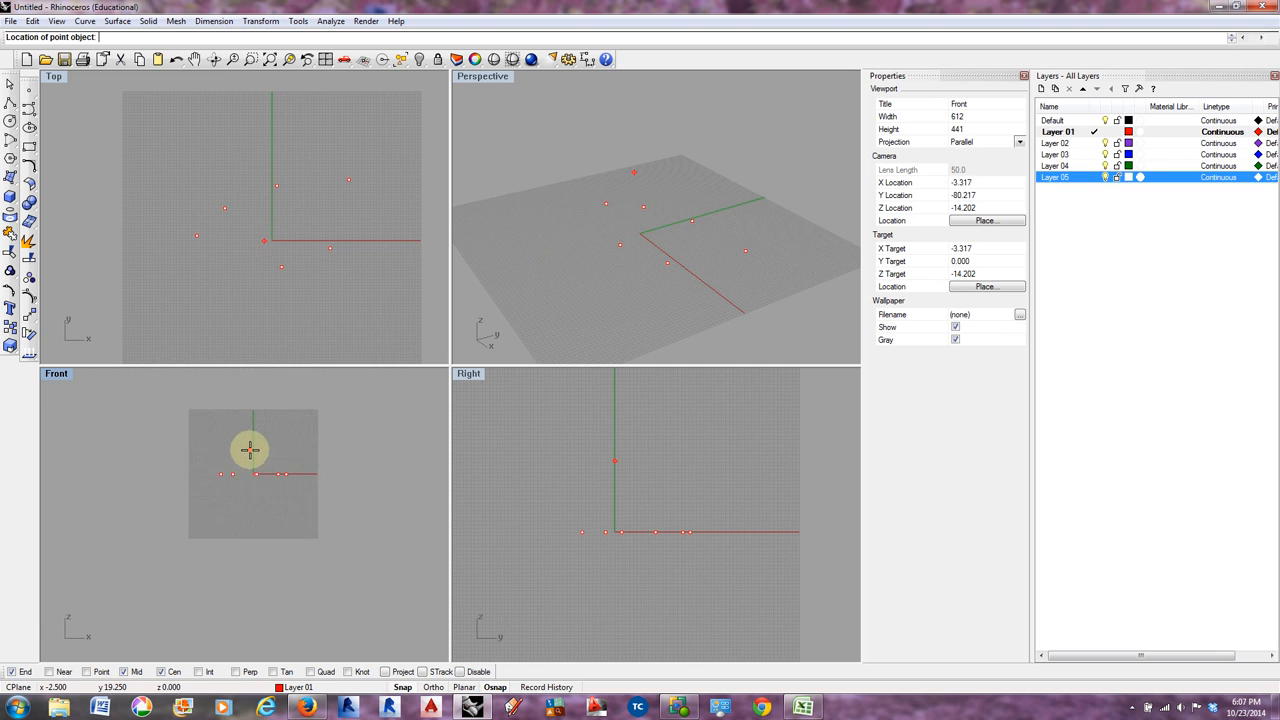
pyautogui.scroll(3, 251, 449)
pyautogui.click(216, 440)
pyautogui.click(275, 421)
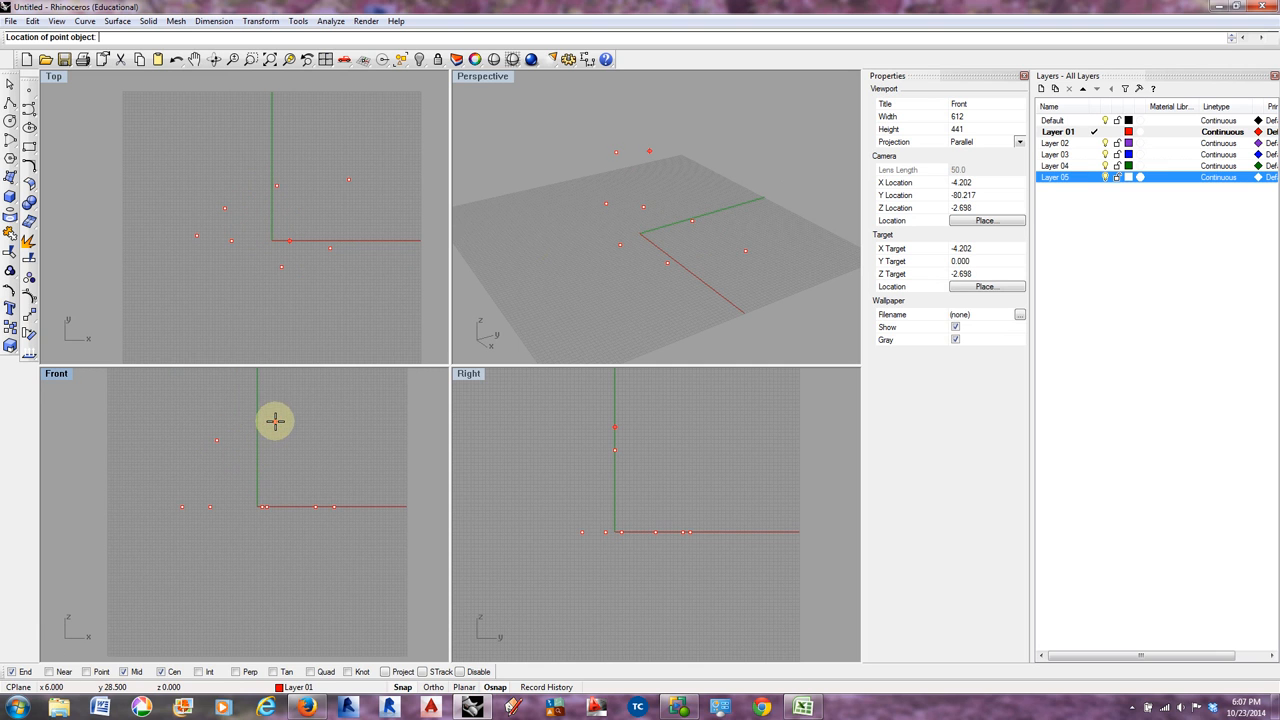
pyautogui.click(282, 463)
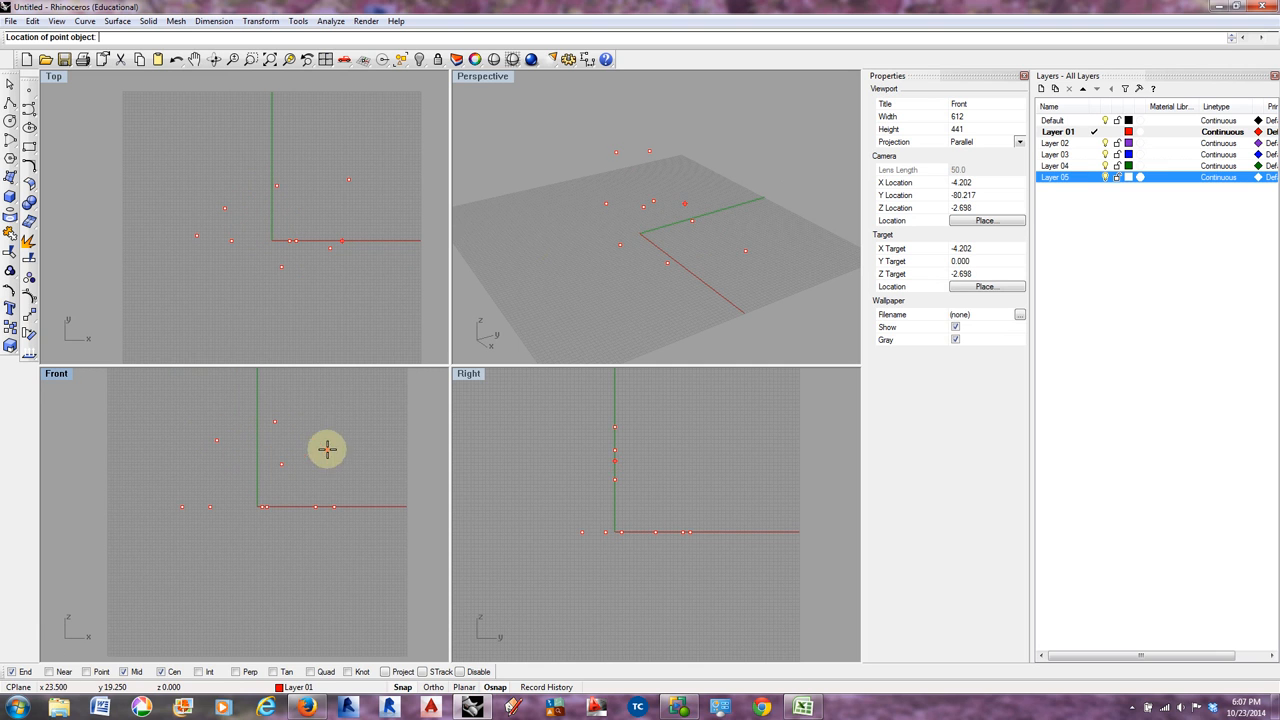
pyautogui.click(327, 449)
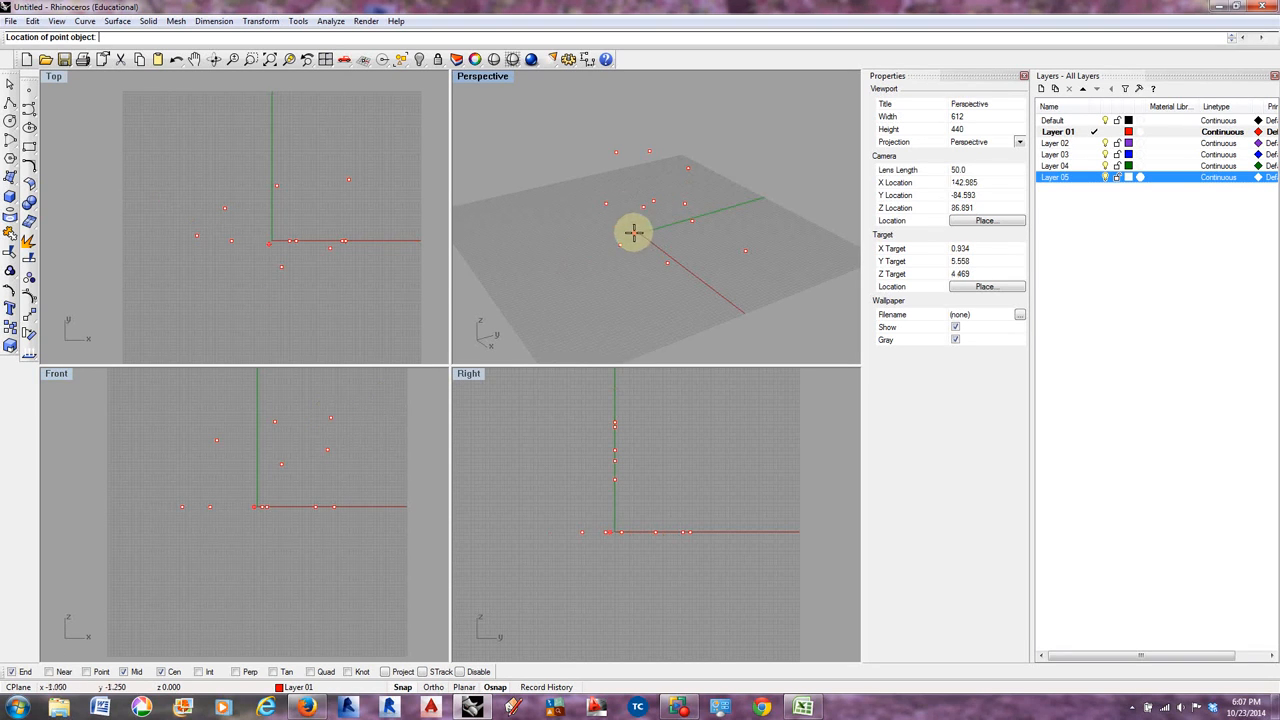
# - Place four scattered points above the horizontal axis in the Right viewport with Multiple Points
pyautogui.moveTo(614, 234); pyautogui.dragTo(766, 171, button='right')
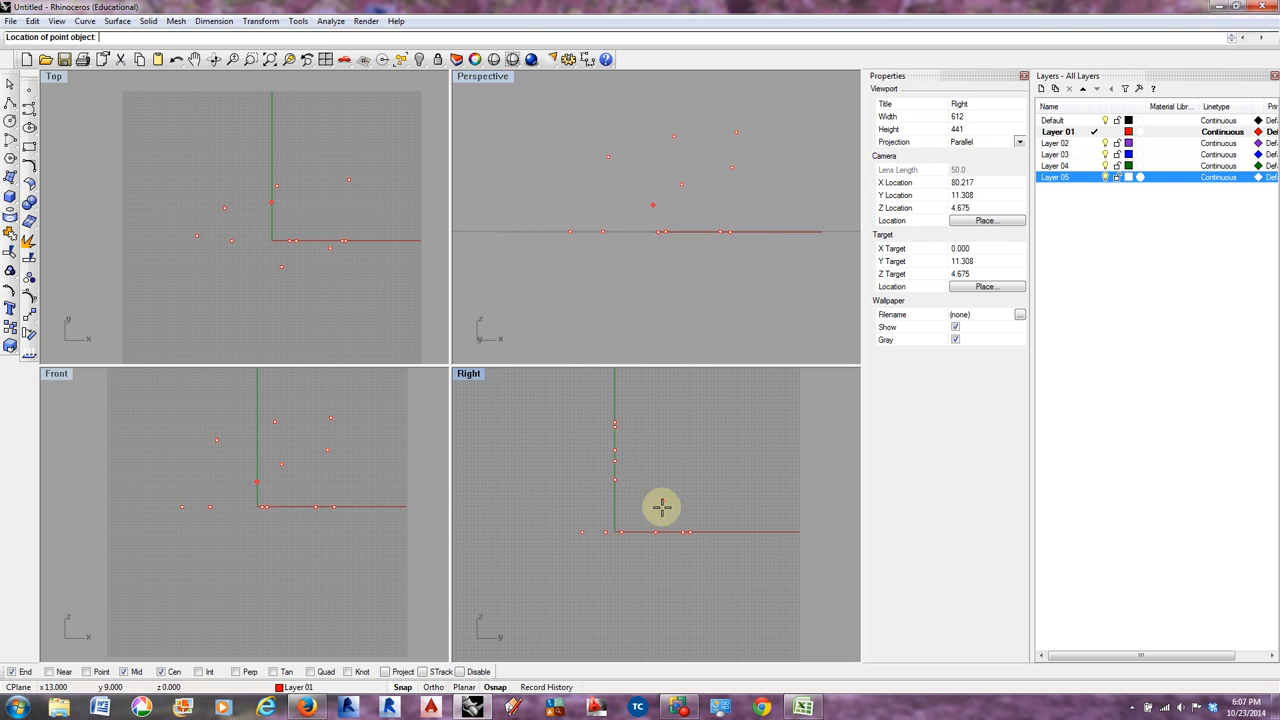
pyautogui.scroll(-2, 650, 500)
pyautogui.click(674, 467)
pyautogui.click(674, 467)
pyautogui.click(715, 451)
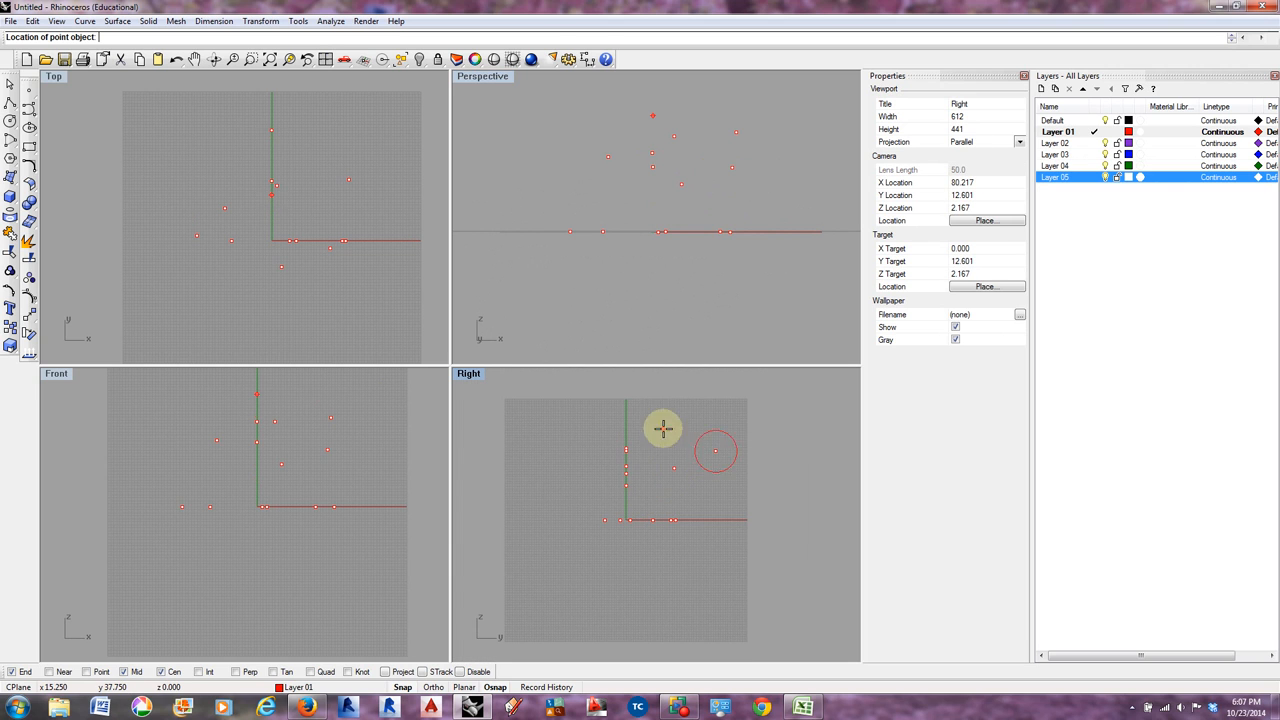
pyautogui.click(663, 428)
pyautogui.click(608, 427)
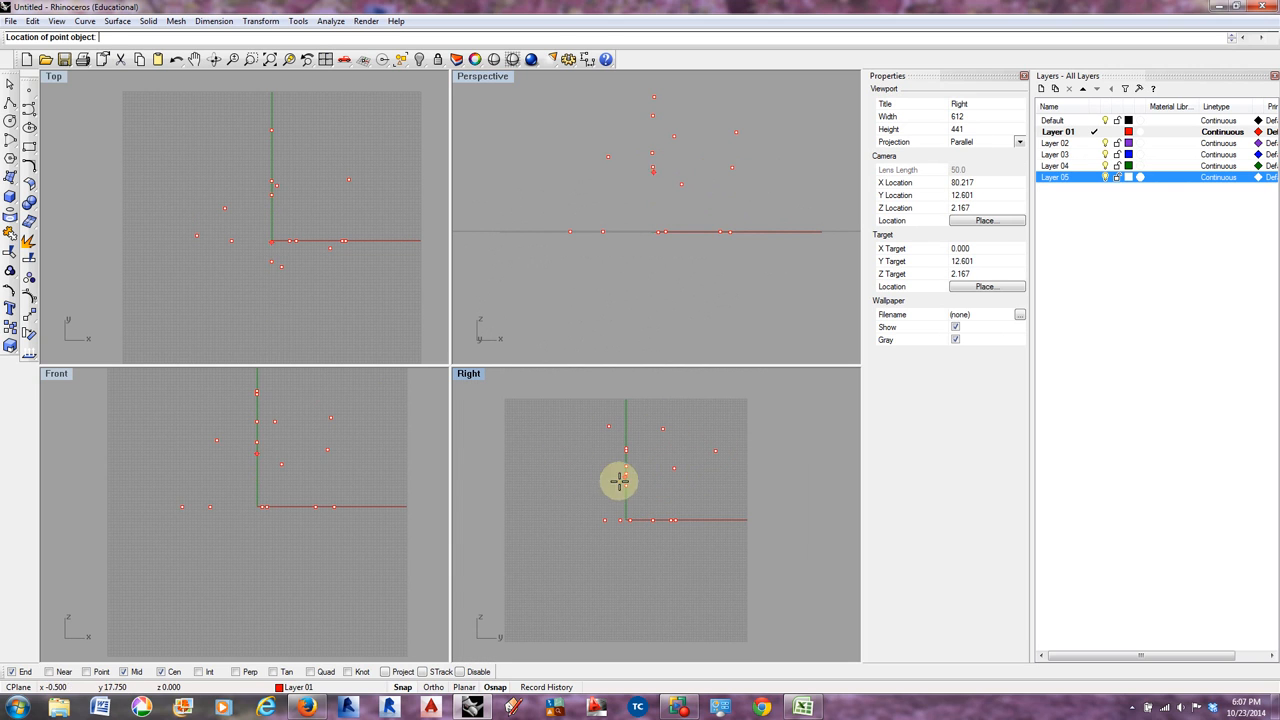
# - End point placement and delete all the points floating above the ground plane in the Perspective viewport
pyautogui.moveTo(681, 281); pyautogui.dragTo(495, 291, button='right')
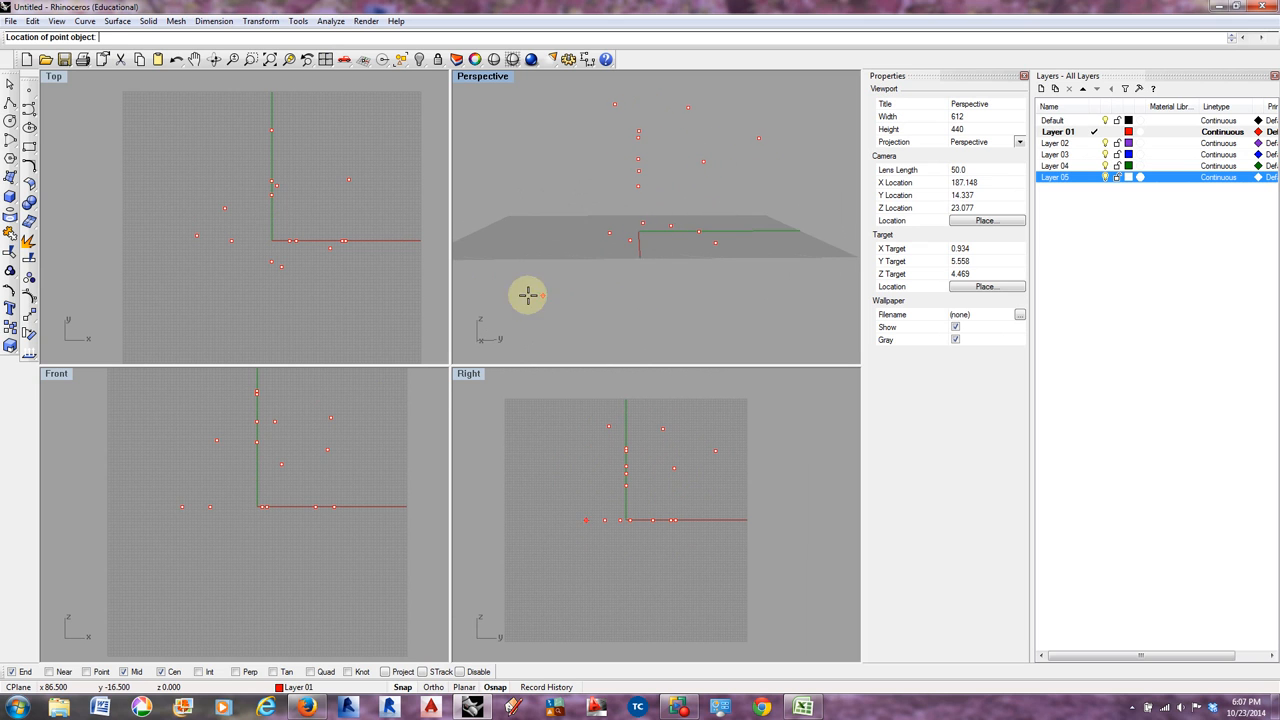
pyautogui.moveTo(703, 263)
pyautogui.mouseDown(button='right')
pyautogui.moveTo(546, 289)
pyautogui.moveTo(740, 289)
pyautogui.moveTo(688, 299)
pyautogui.moveTo(717, 297)
pyautogui.moveTo(669, 277)
pyautogui.moveTo(706, 287)
pyautogui.mouseUp(button='right')
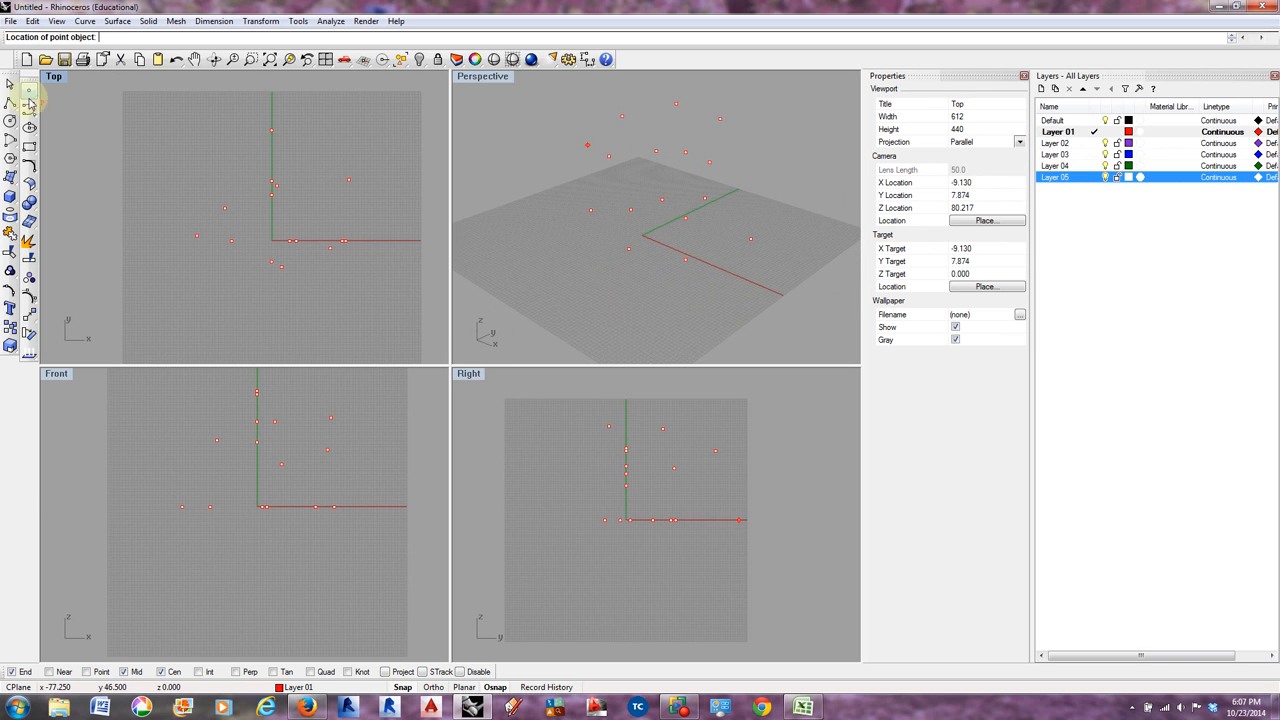
pyautogui.click(9, 85)
pyautogui.moveTo(560, 96); pyautogui.dragTo(759, 194)
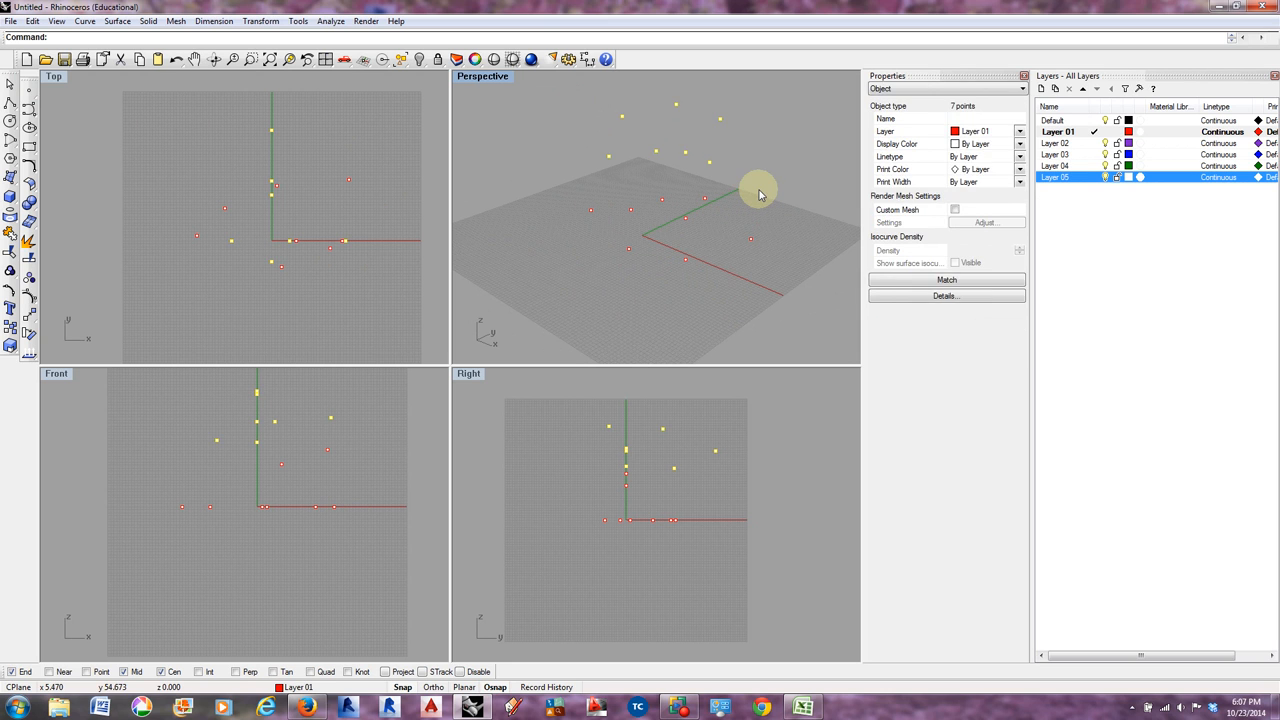
pyautogui.press('Delete')
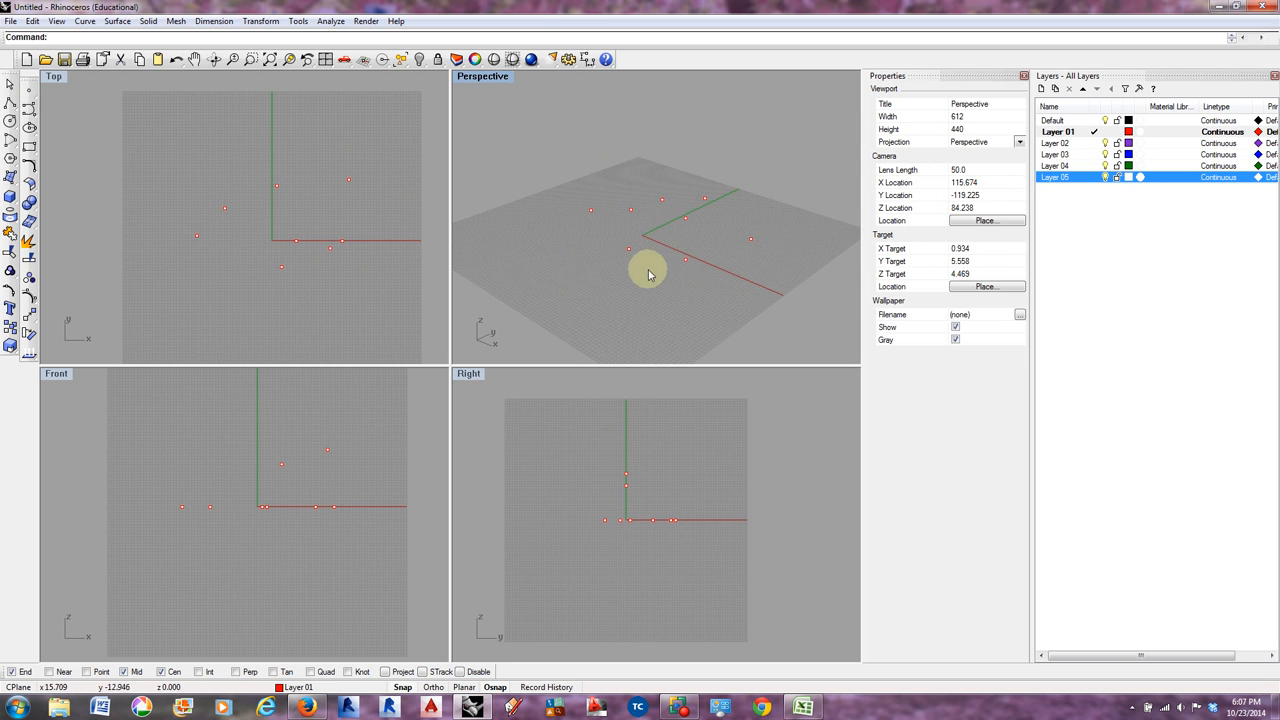
pyautogui.moveTo(650, 268); pyautogui.dragTo(700, 205, button='right')
pyautogui.moveTo(636, 160); pyautogui.dragTo(808, 206)
pyautogui.press('Delete')
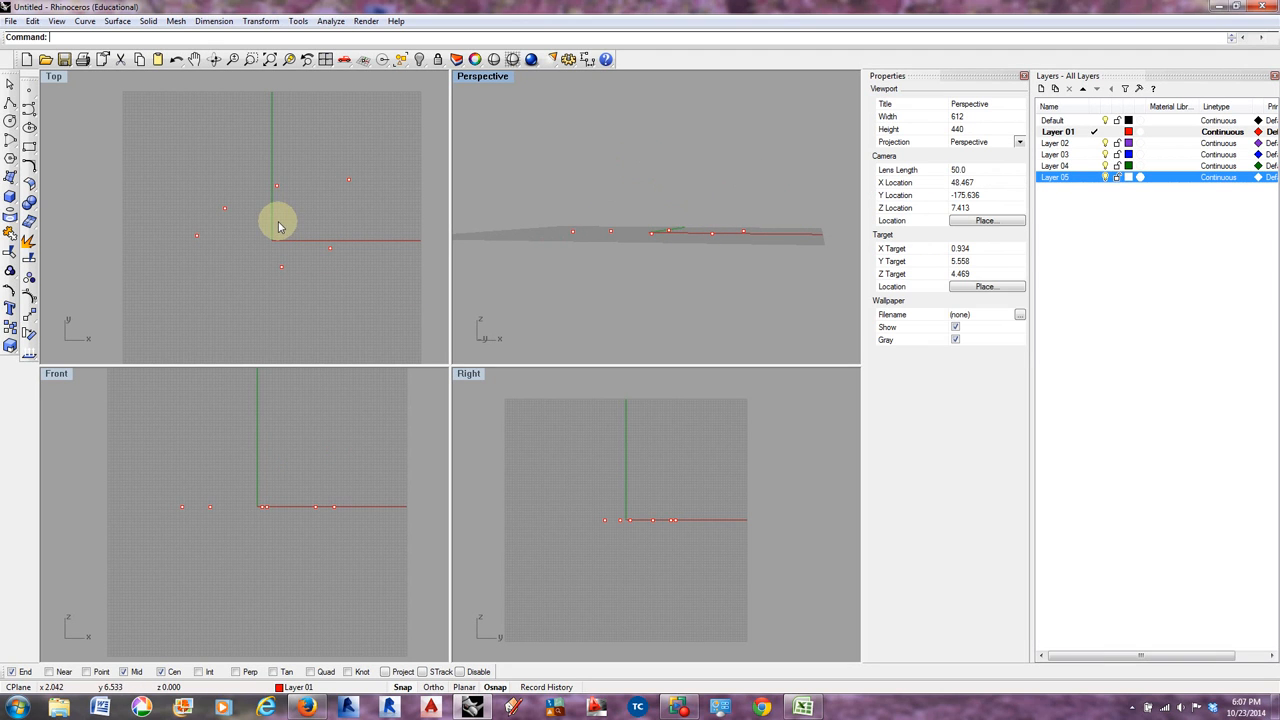
# - Select the five upper points in the Top viewport and create a degree 1 interpolated polyline through them
pyautogui.scroll(3, 242, 210)
pyautogui.scroll(-2, 236, 215)
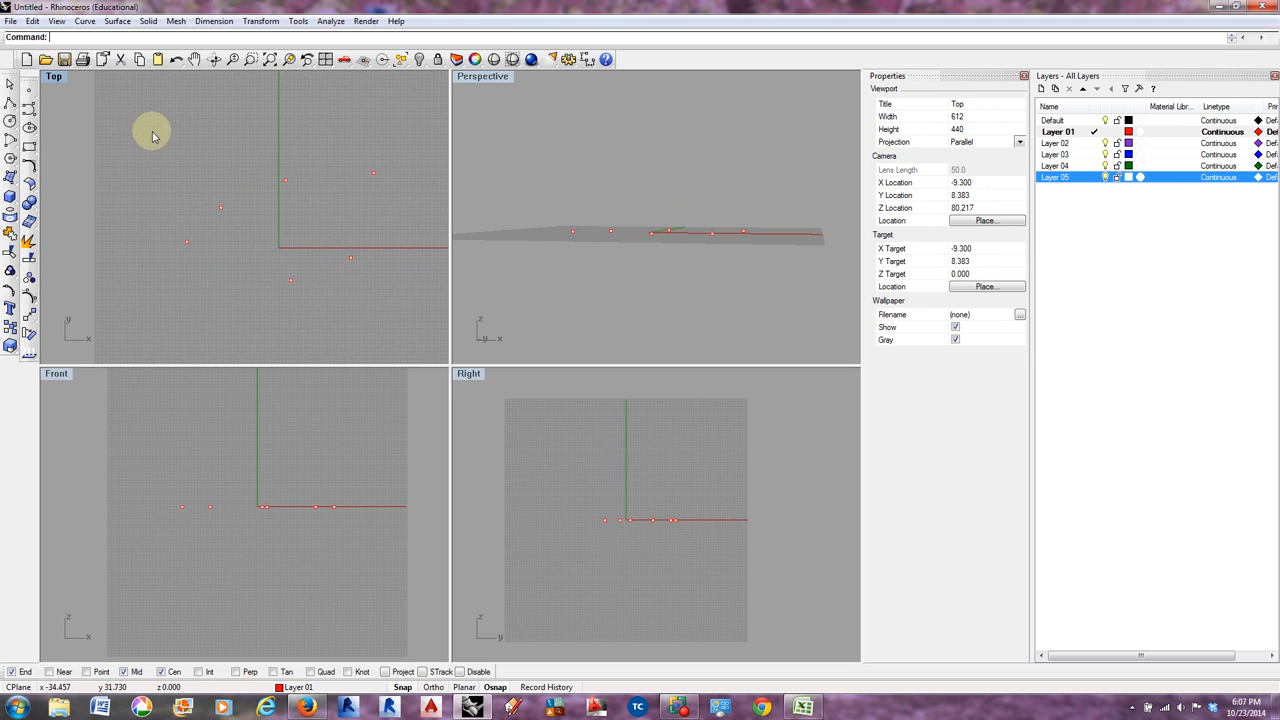
pyautogui.moveTo(150, 124); pyautogui.dragTo(386, 266)
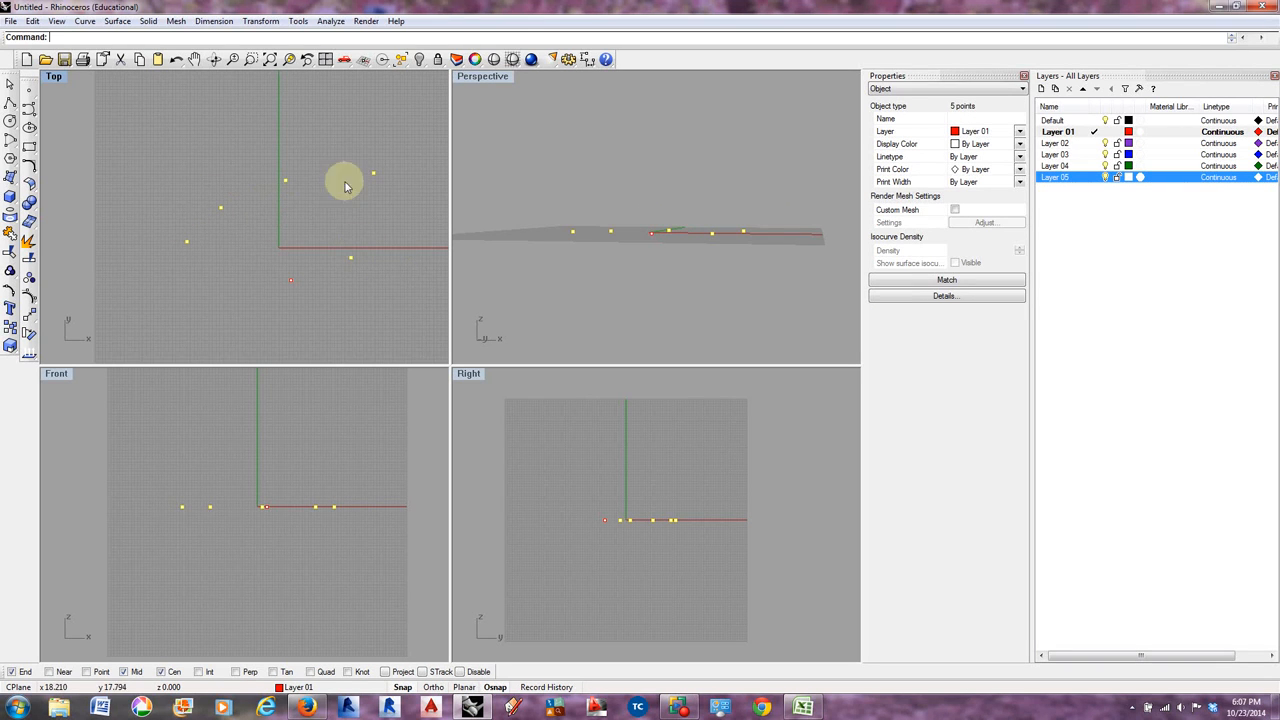
pyautogui.click(85, 21)
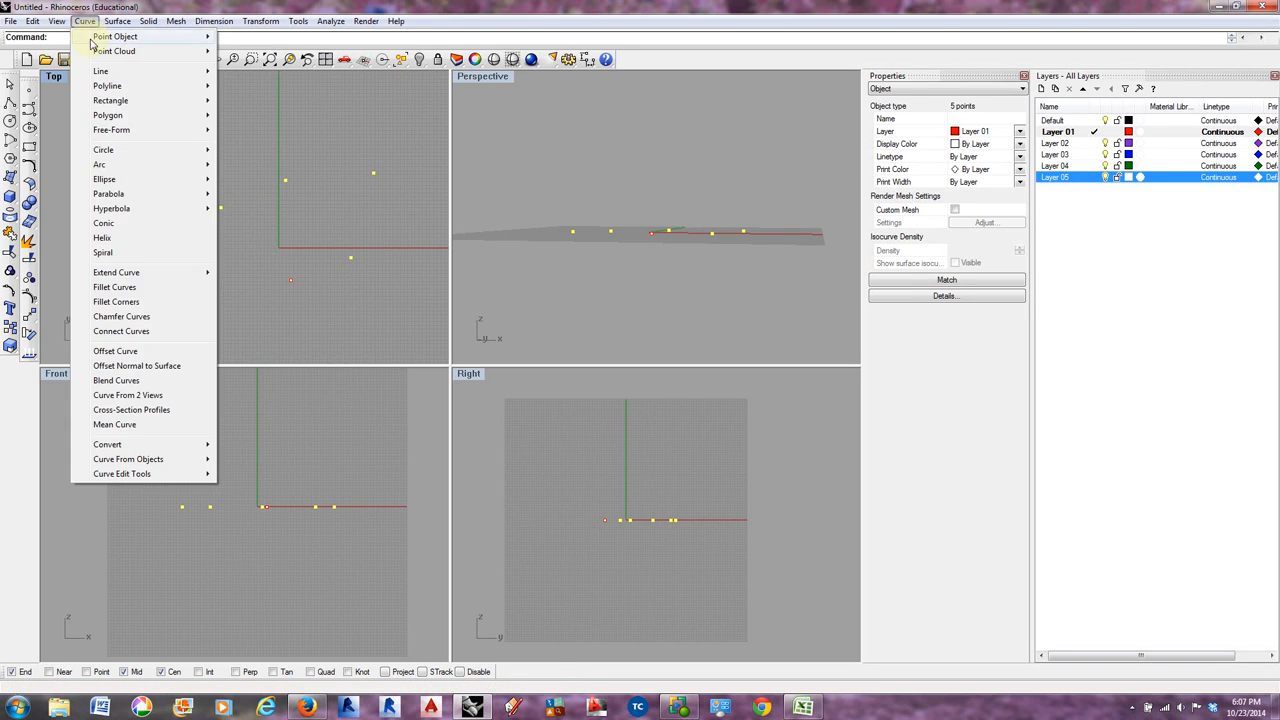
pyautogui.moveTo(123, 85)
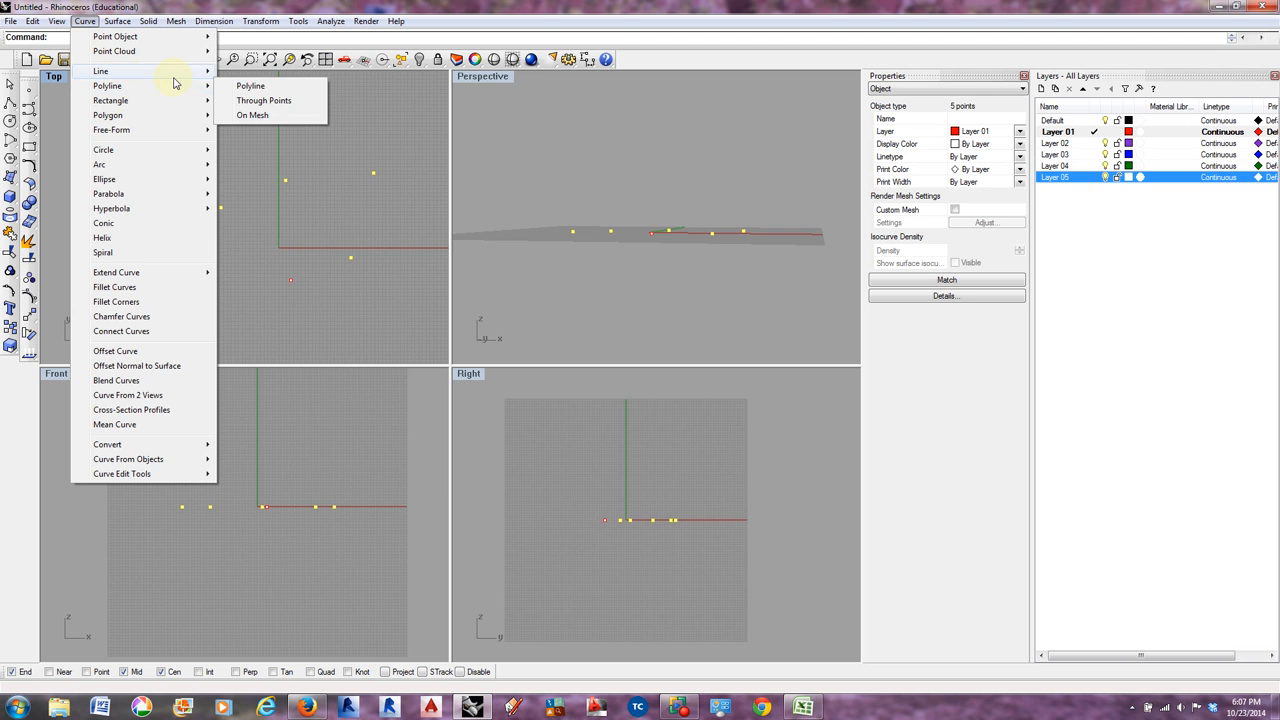
pyautogui.click(257, 101)
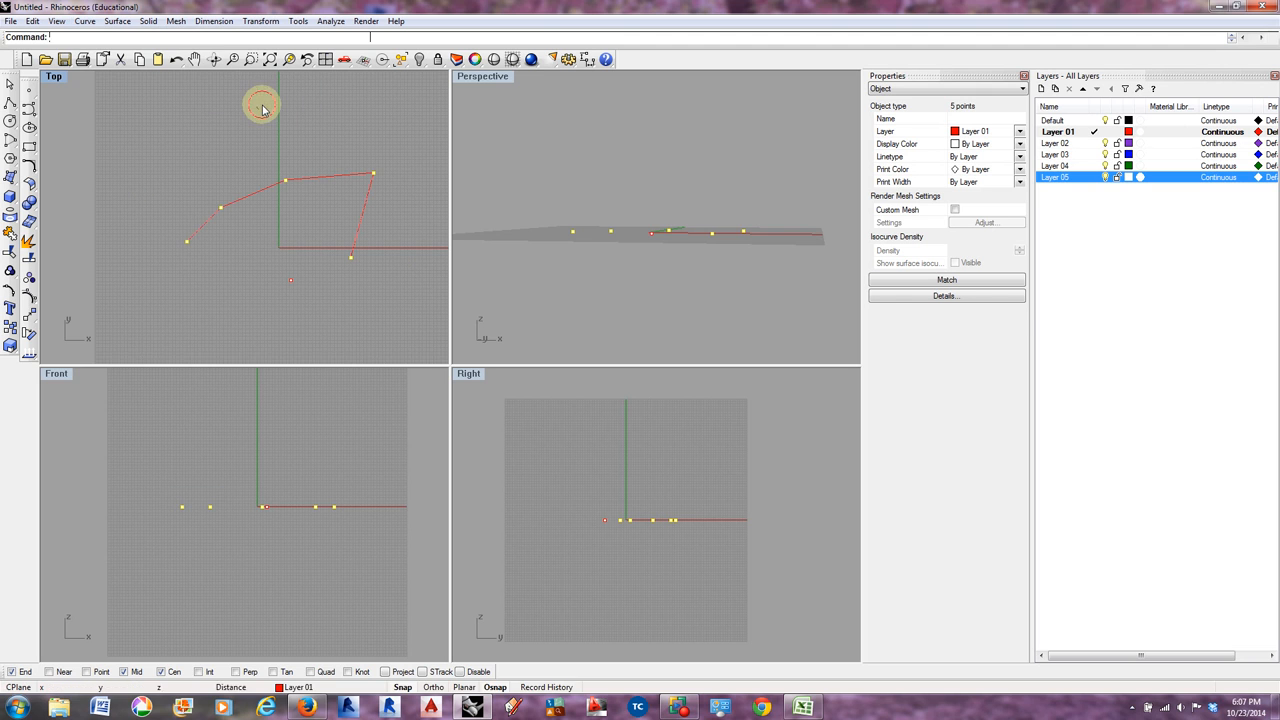
pyautogui.click(206, 219)
pyautogui.click(249, 217)
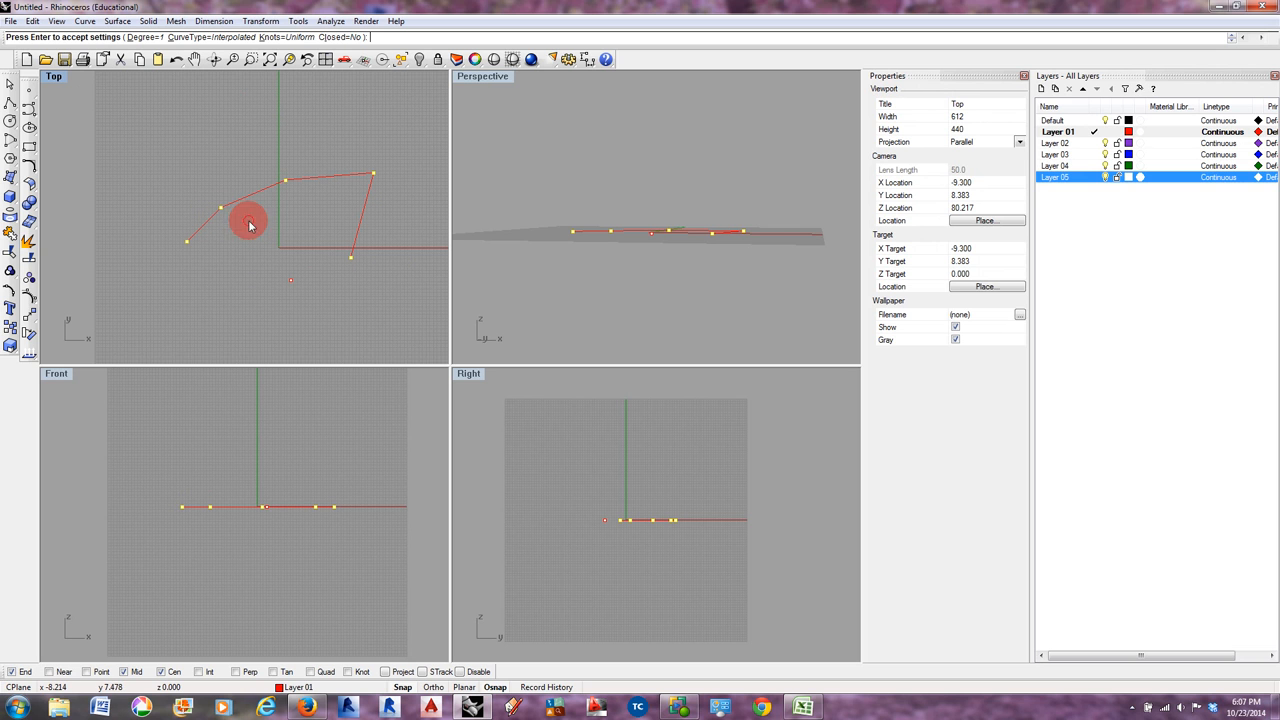
pyautogui.press('Return')
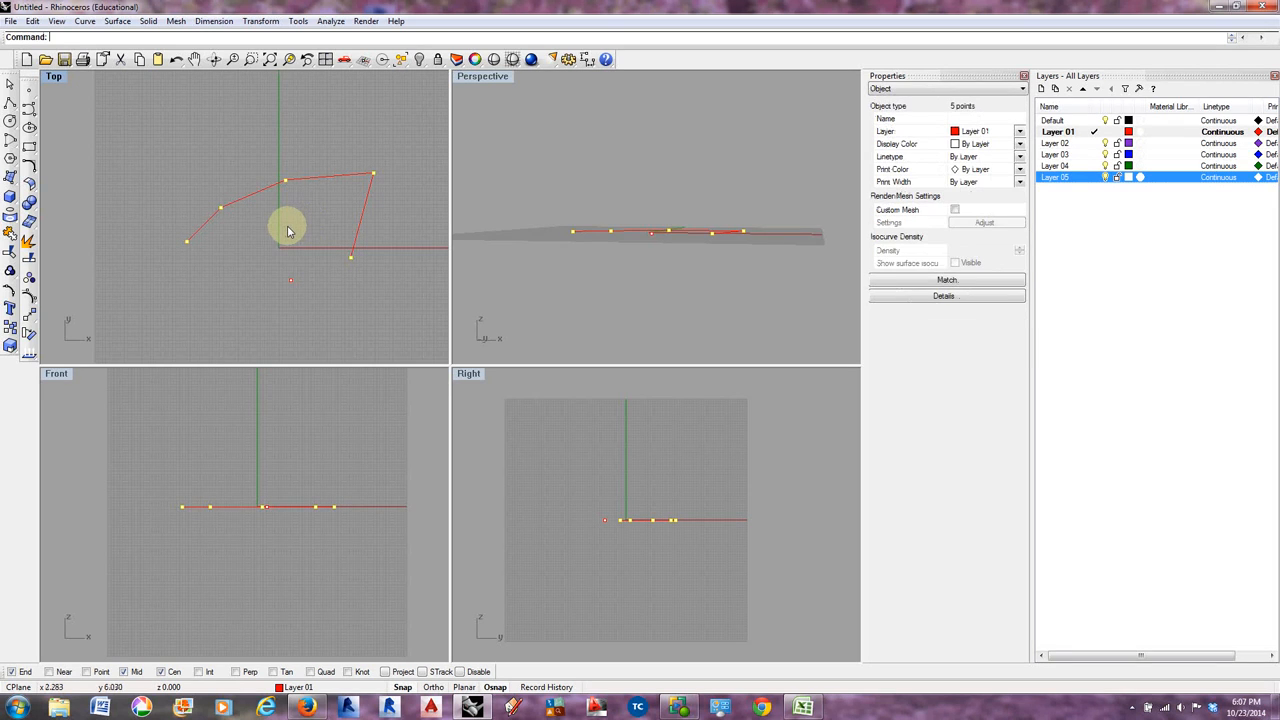
# - Select the new polyline in the Top viewport and move it up and to the left, clear of its points
pyautogui.click(182, 163)
pyautogui.click(251, 196)
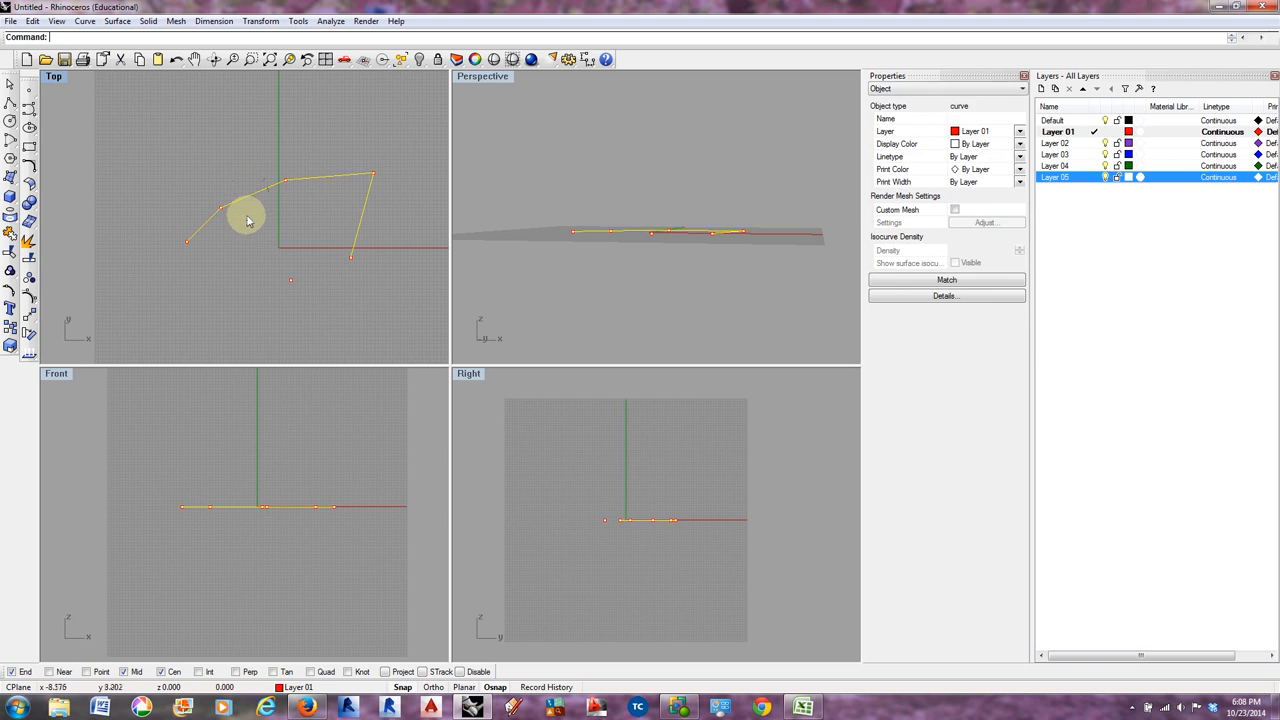
pyautogui.click(248, 220)
pyautogui.click(202, 226)
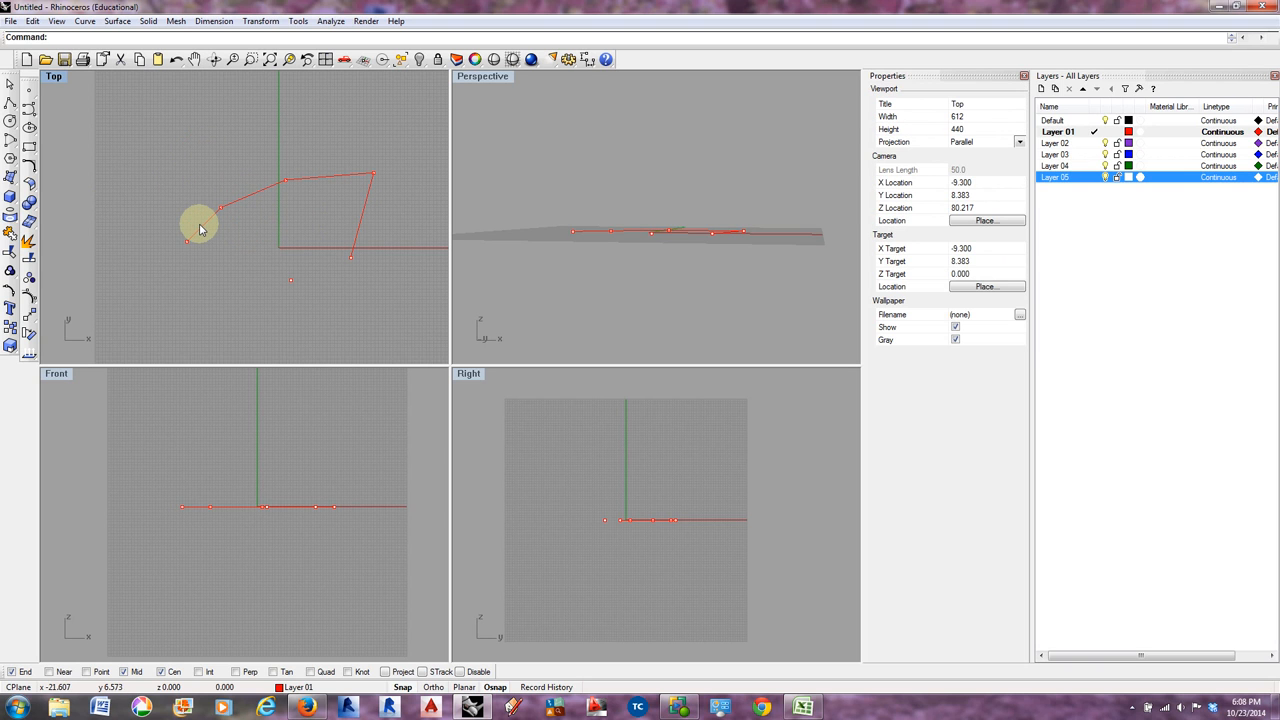
pyautogui.click(227, 211)
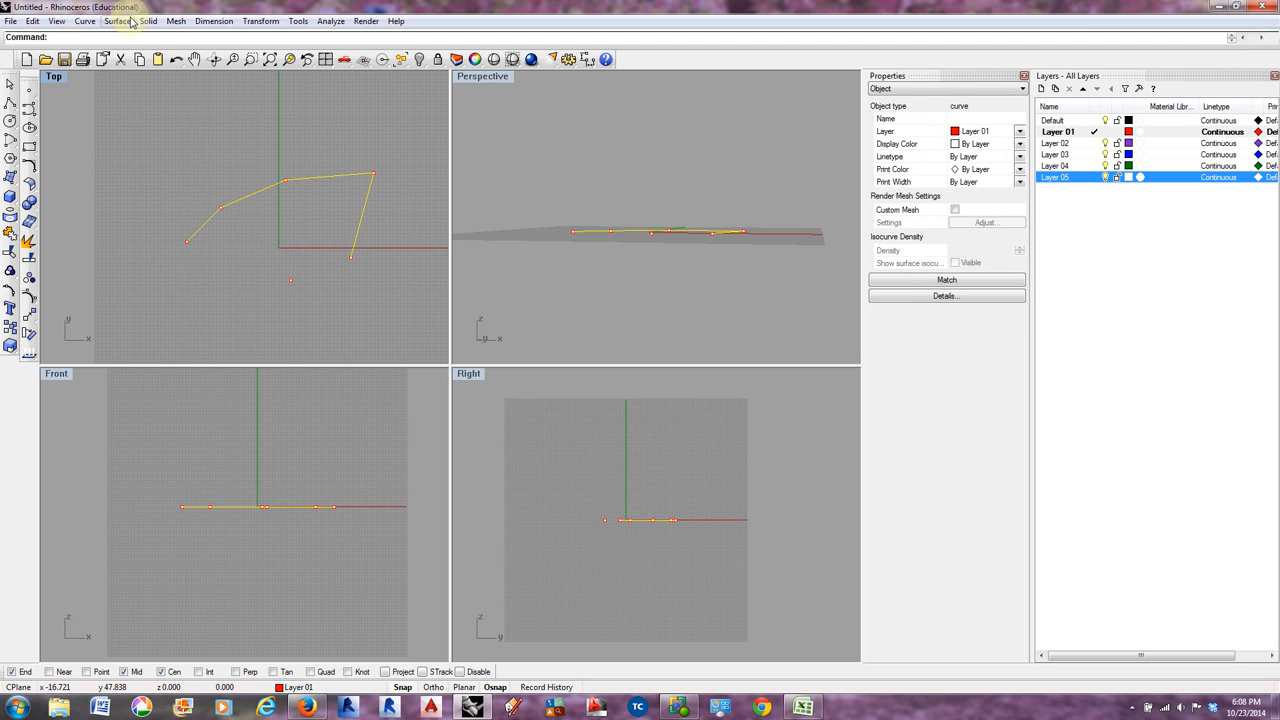
pyautogui.moveTo(373, 178); pyautogui.dragTo(297, 126)
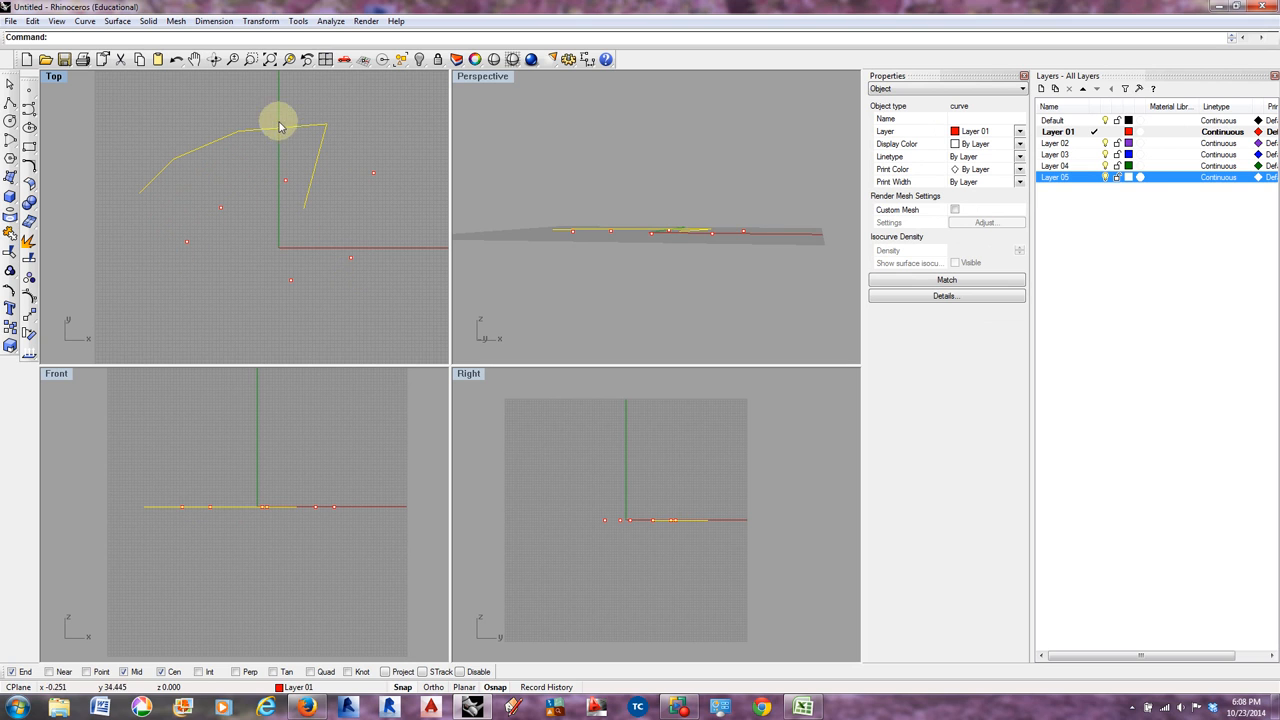
# - Draw a single line 20 units long at a 60-degree angle, starting above the polyline's left part in the Top viewport
pyautogui.click(82, 22)
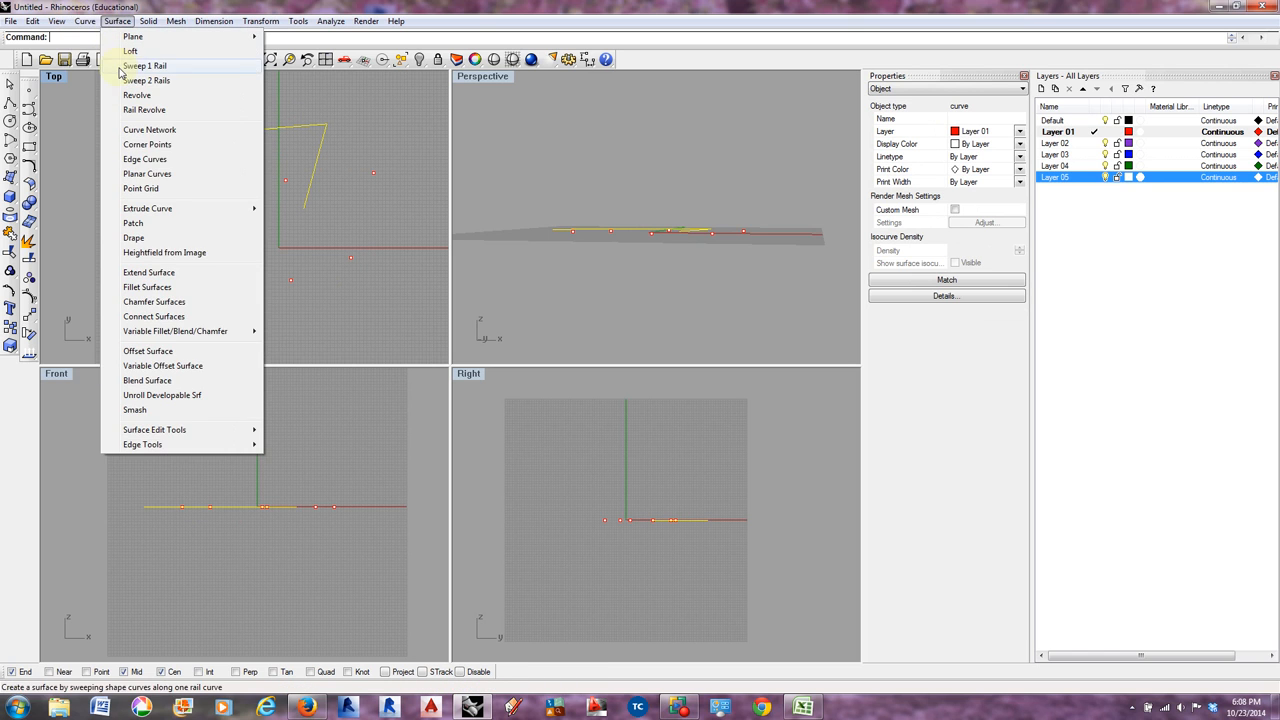
pyautogui.moveTo(121, 77)
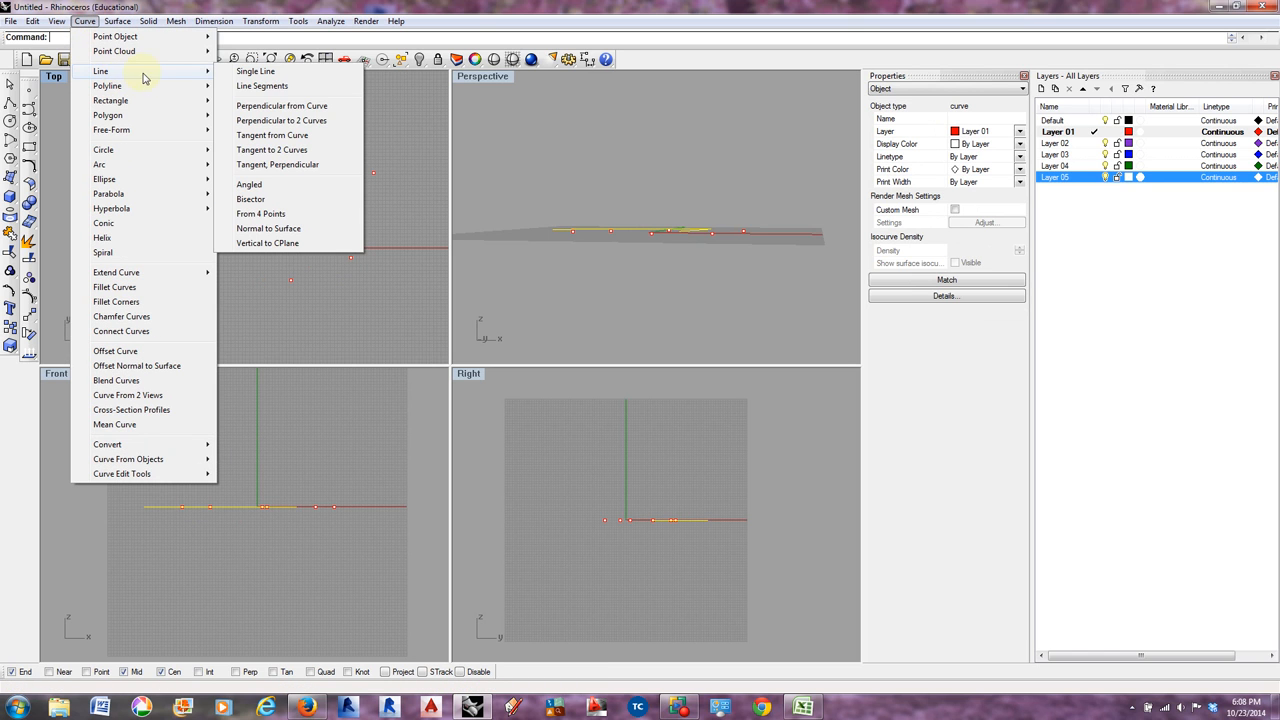
pyautogui.click(265, 76)
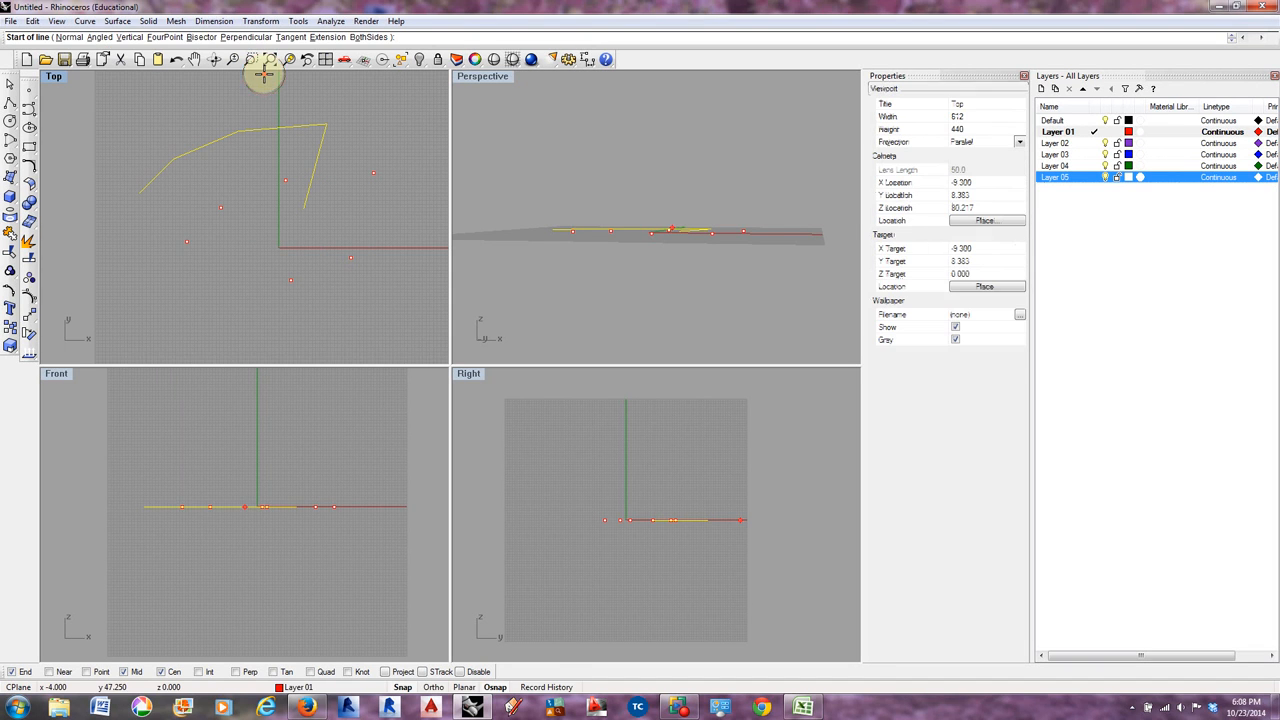
pyautogui.click(156, 124)
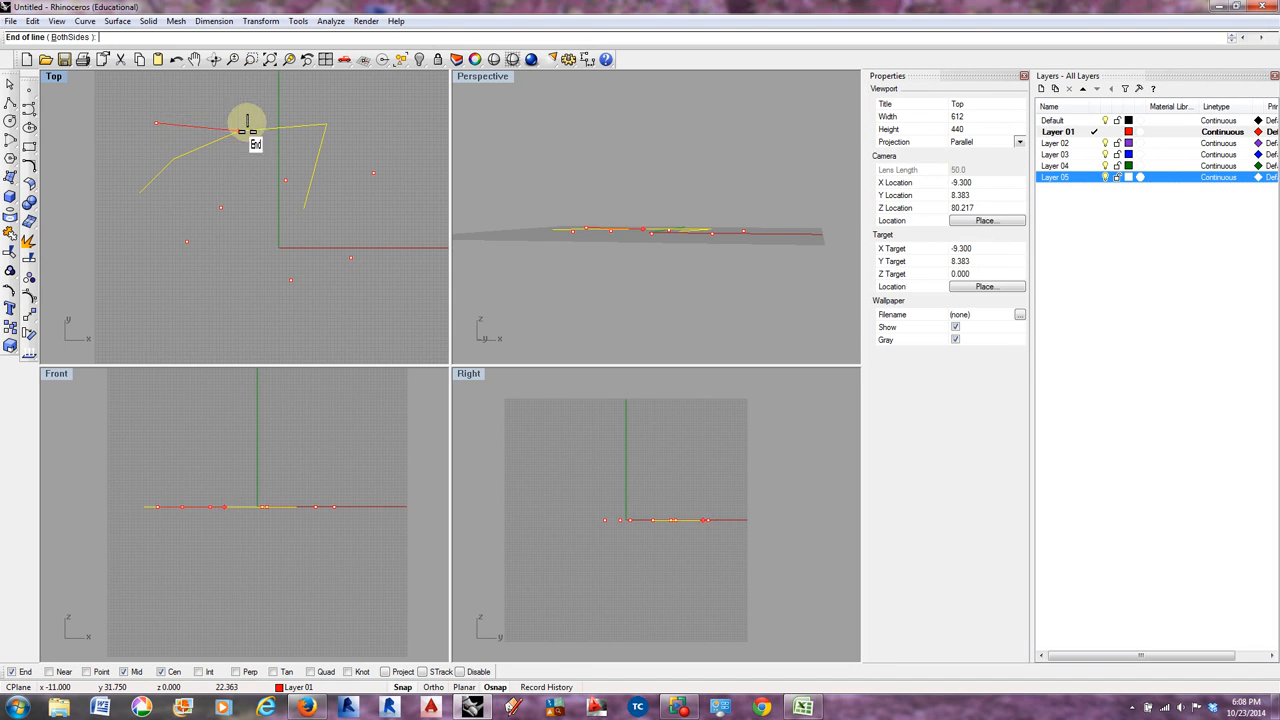
pyautogui.scroll(-10, 162, 232)
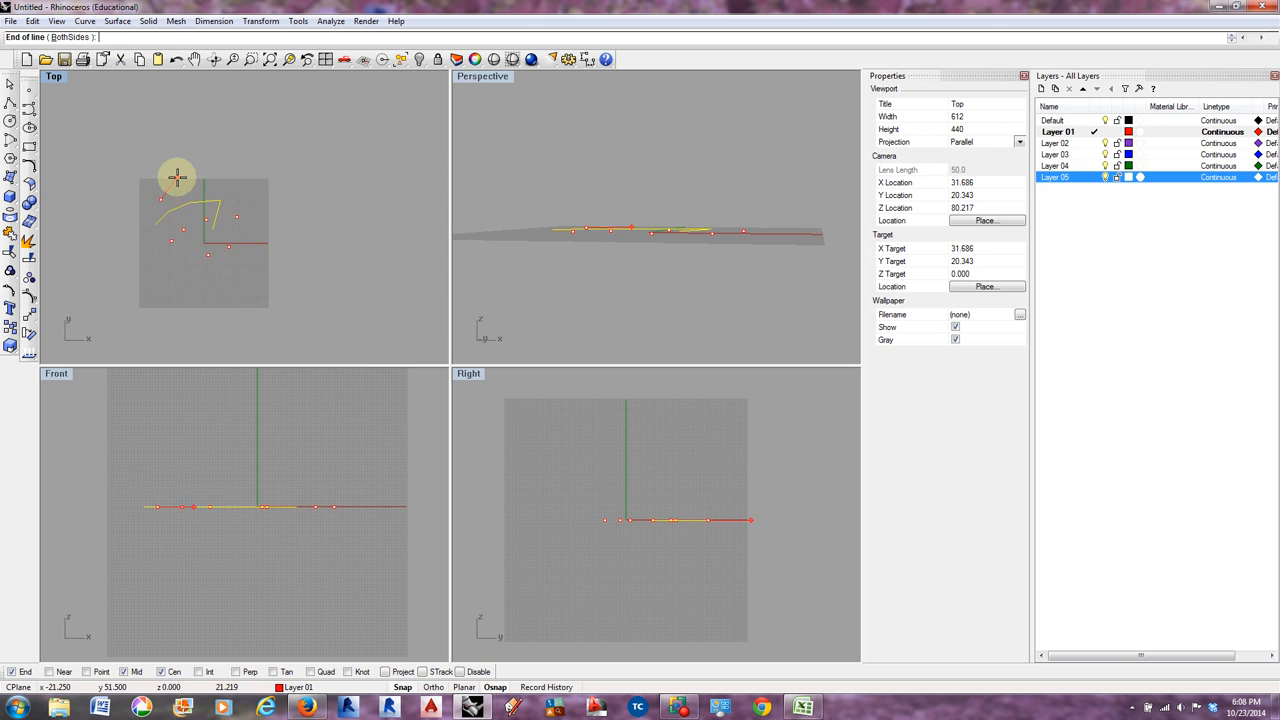
pyautogui.scroll(12, 170, 169)
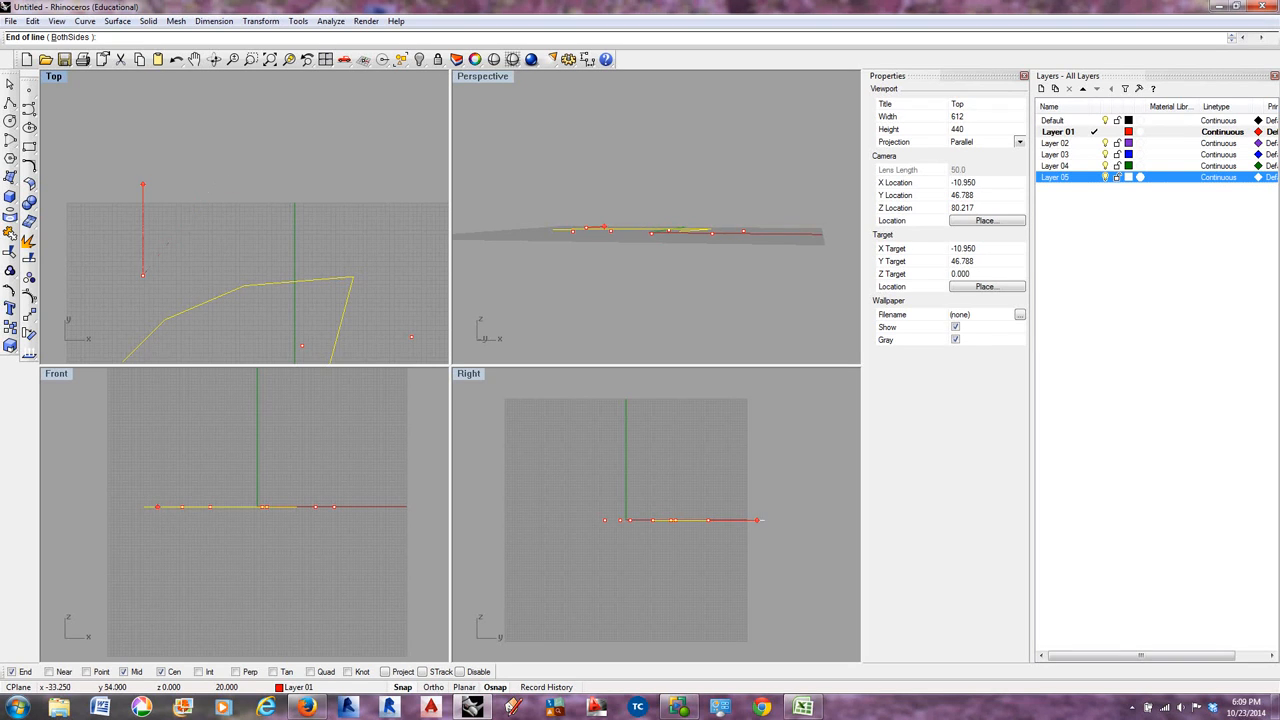
pyautogui.write('<60')
pyautogui.press('Return')
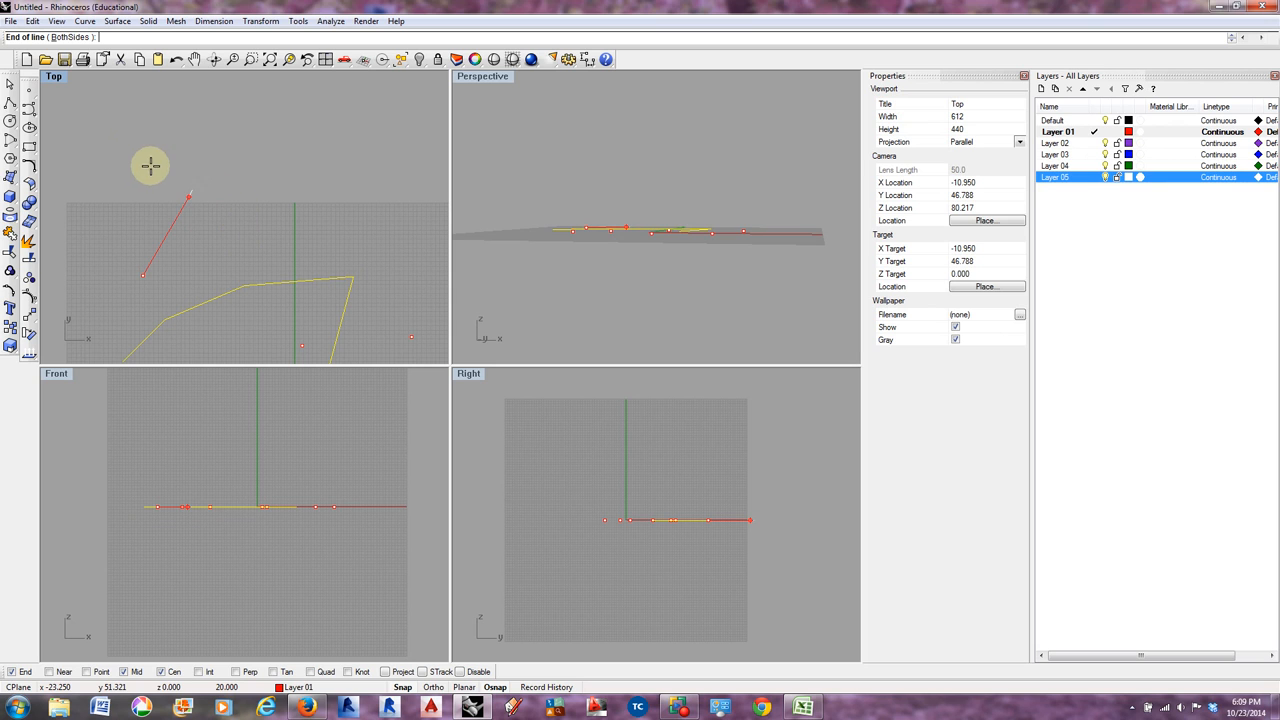
pyautogui.click(202, 180)
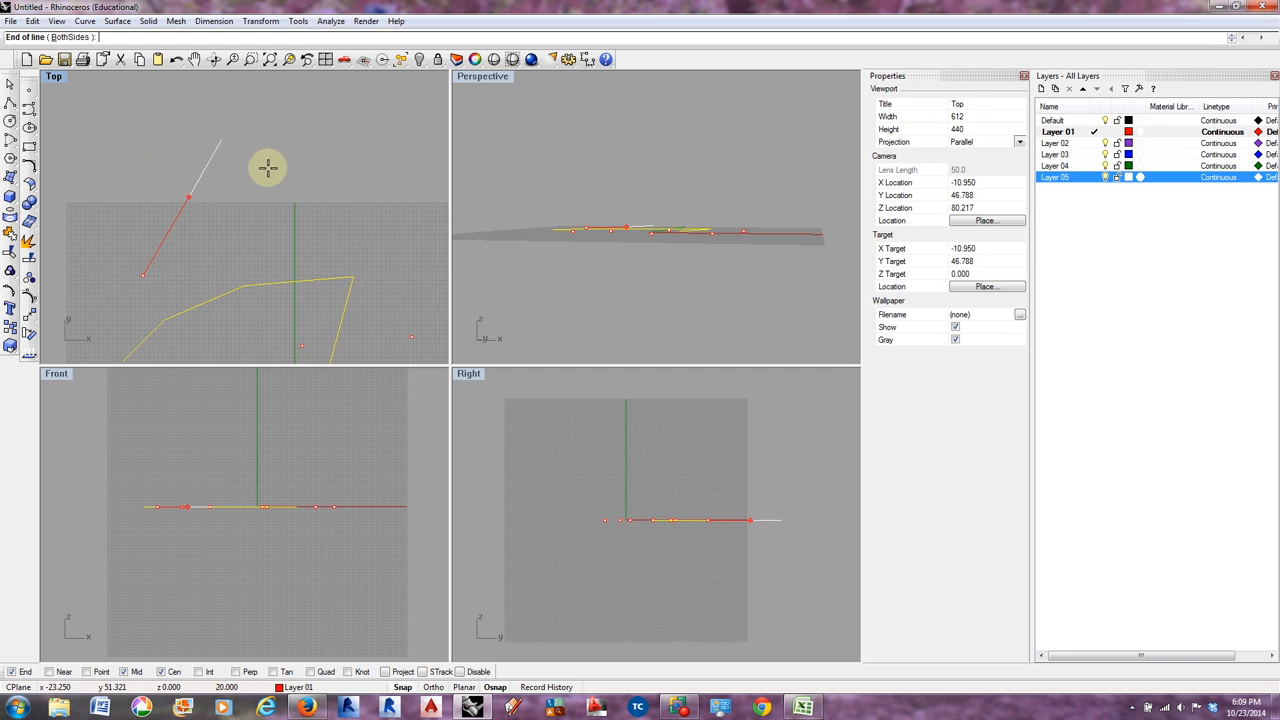
# - Use Line Segments to draw a zigzag of five connected lines above the grid in the Top viewport
pyautogui.click(85, 21)
pyautogui.moveTo(108, 74)
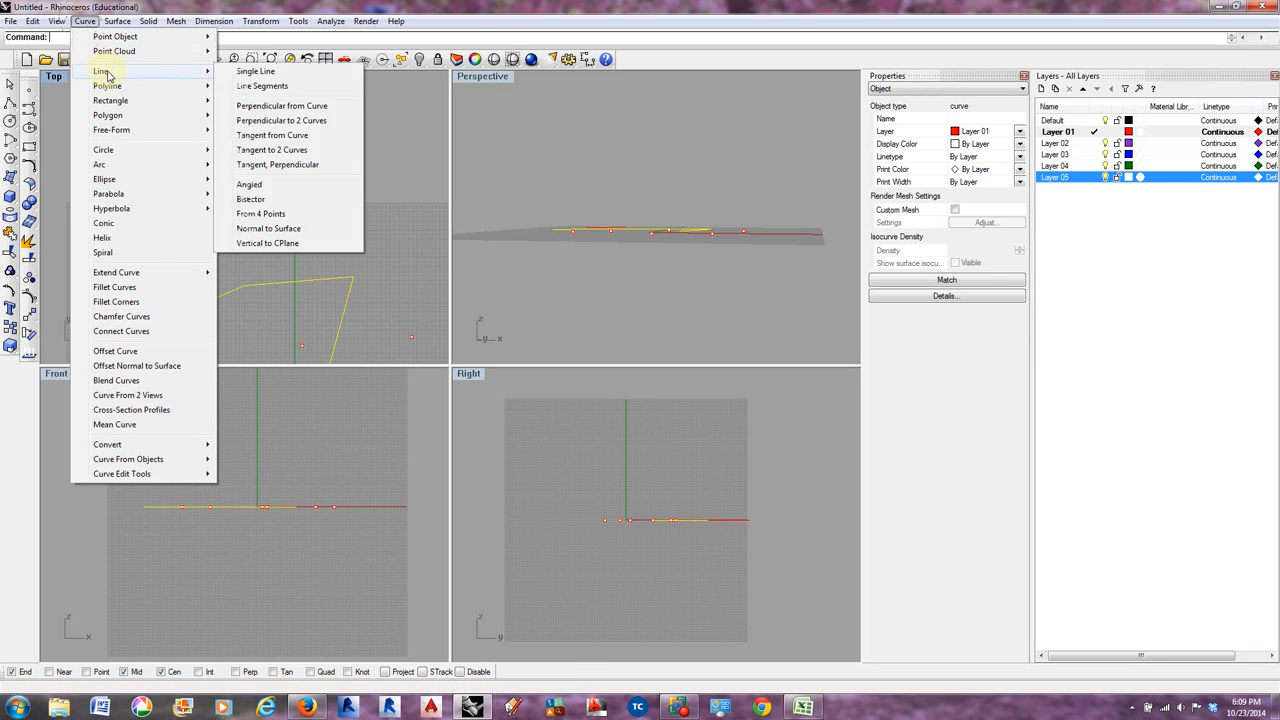
pyautogui.click(260, 86)
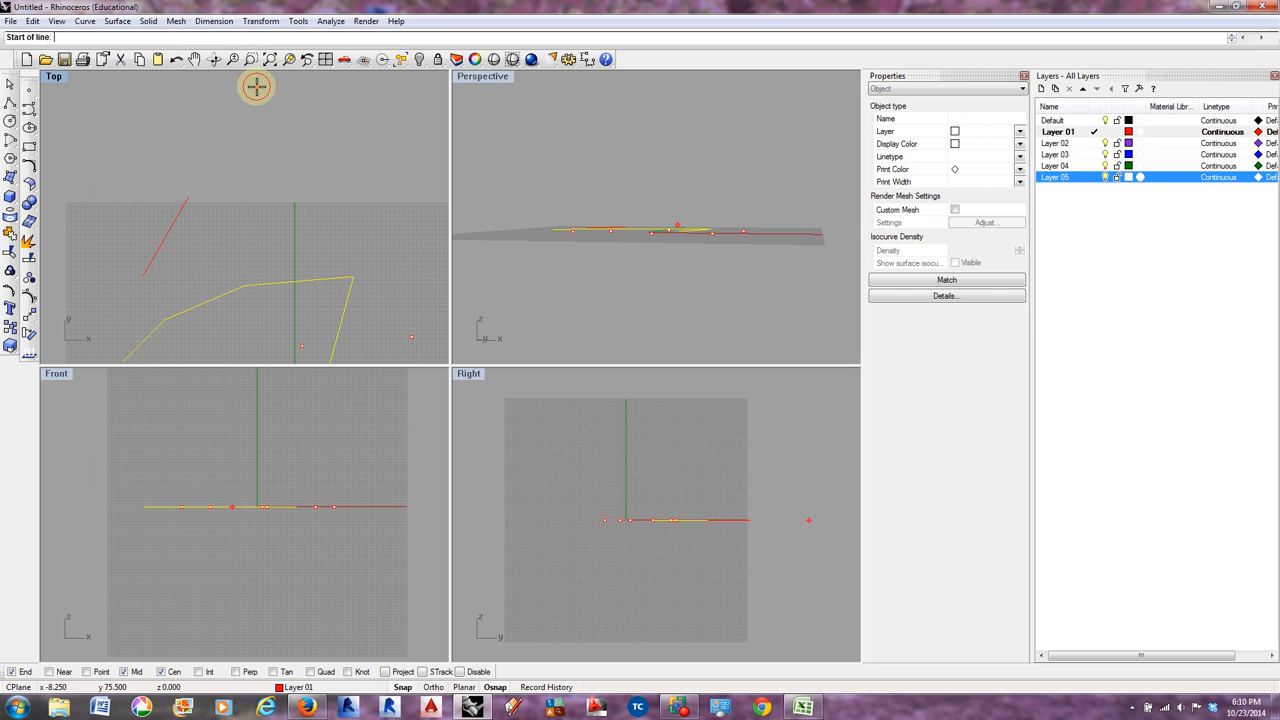
pyautogui.scroll(-3, 194, 171)
pyautogui.click(155, 187)
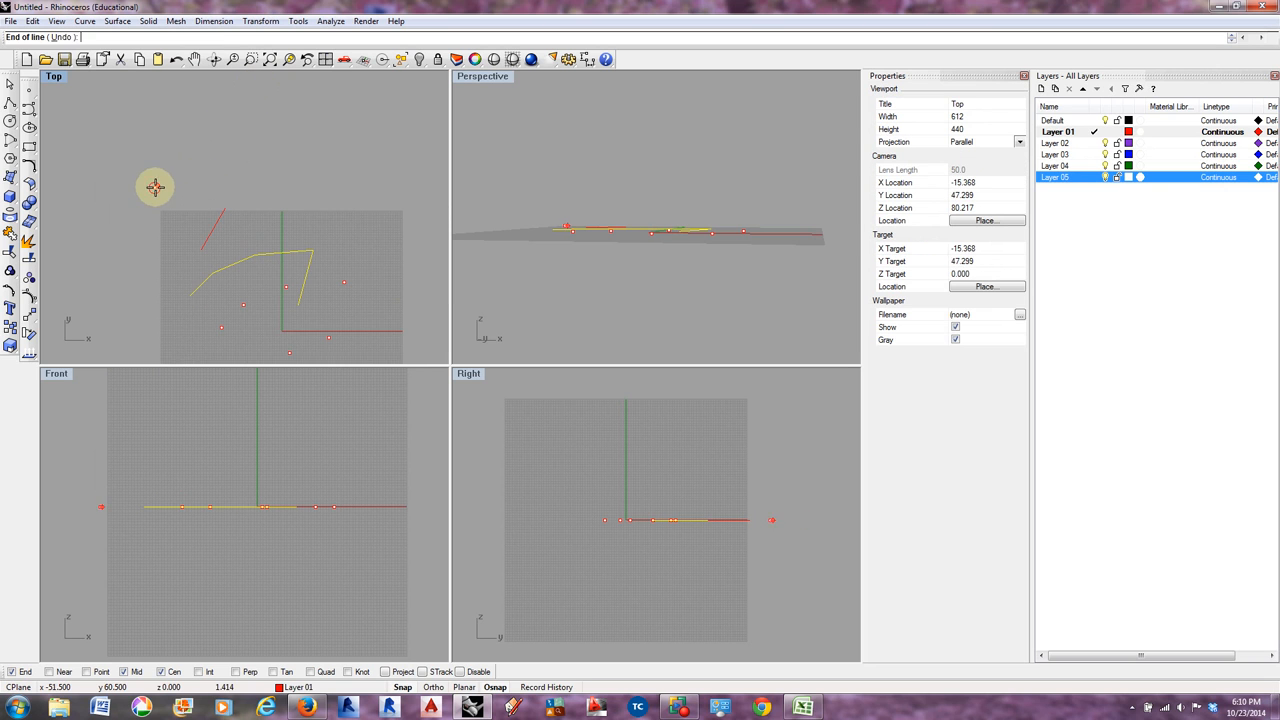
pyautogui.click(189, 151)
pyautogui.click(224, 175)
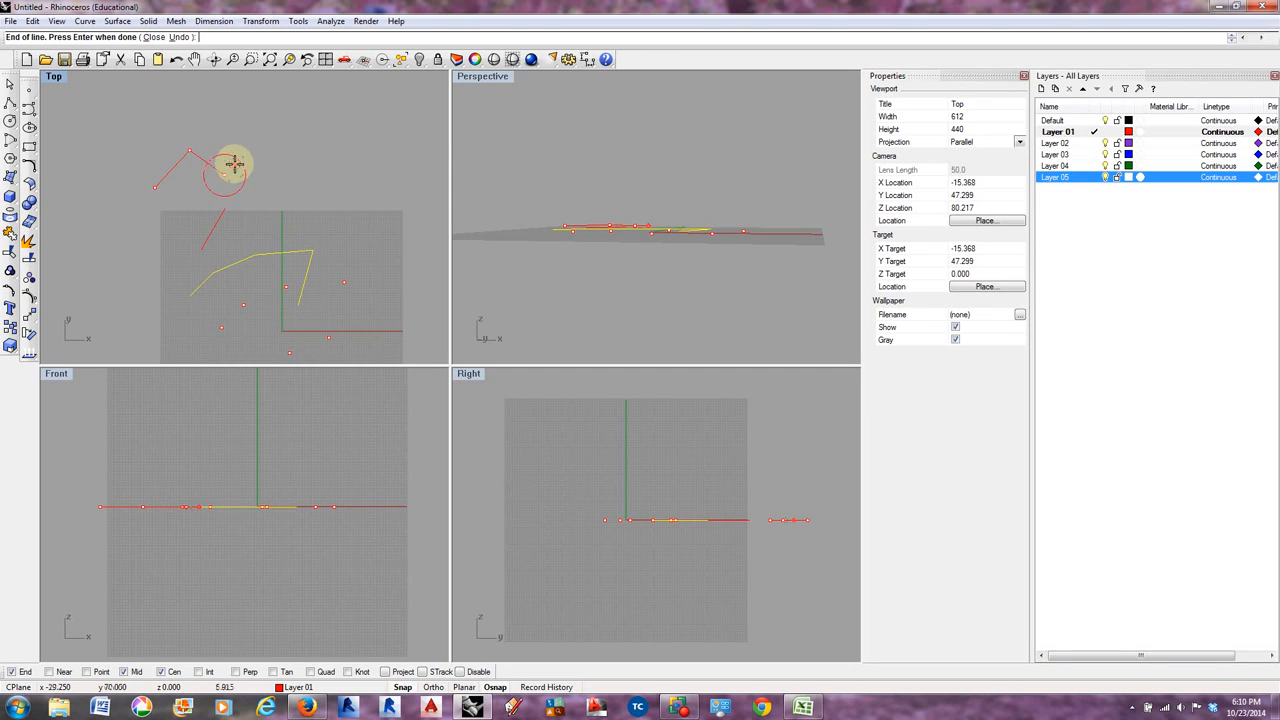
pyautogui.click(262, 131)
pyautogui.click(321, 162)
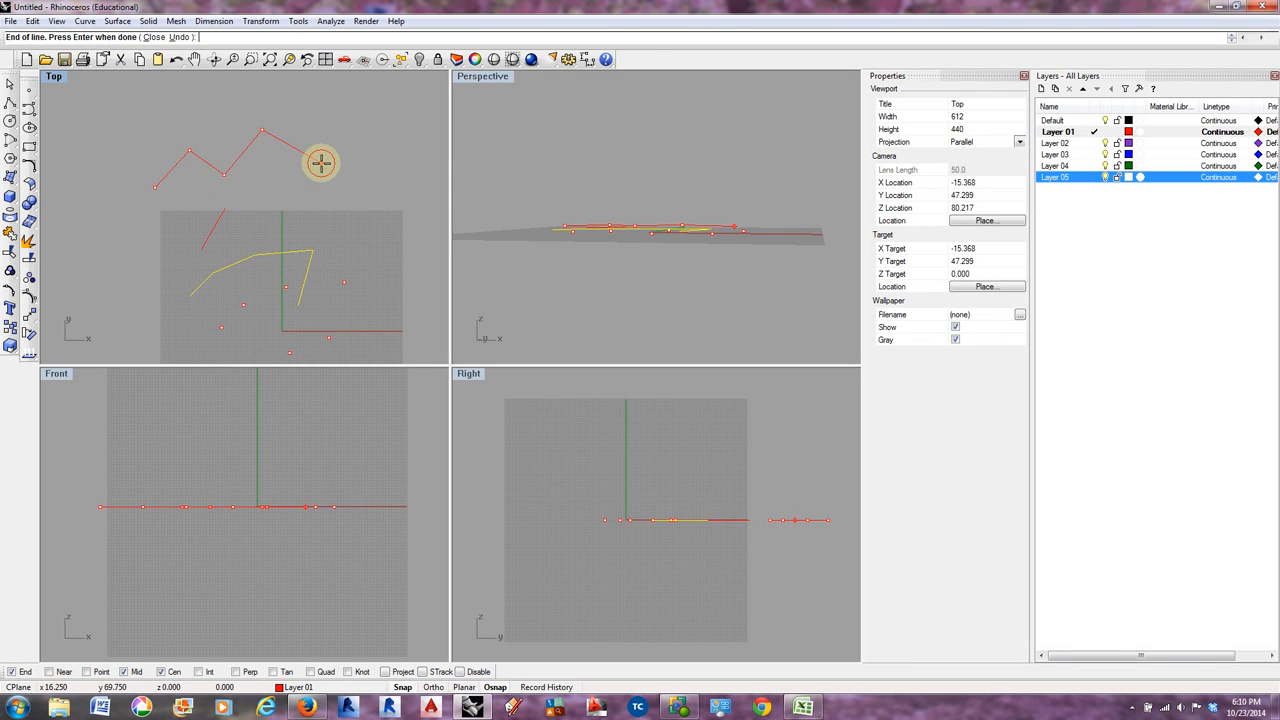
pyautogui.click(362, 122)
pyautogui.press('Return')
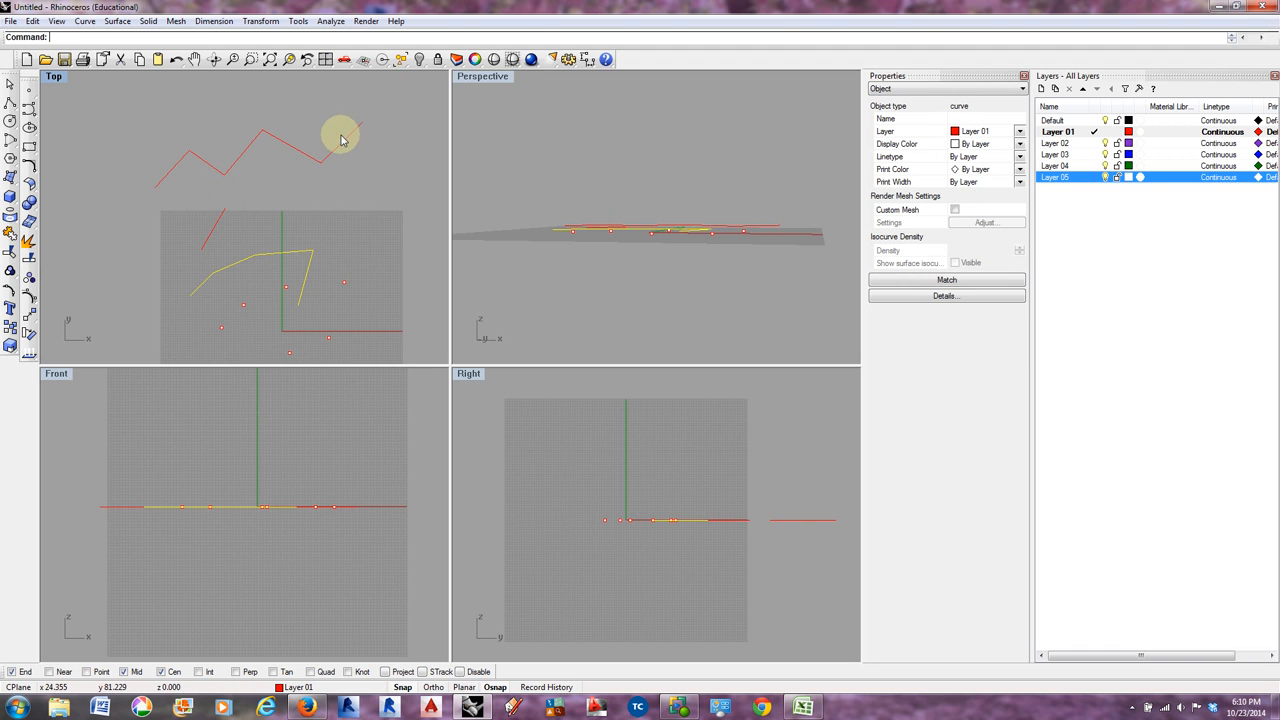
# - Select the zigzag's segments one at a time to check whether they are separate lines
pyautogui.press('Escape')
pyautogui.click(292, 147)
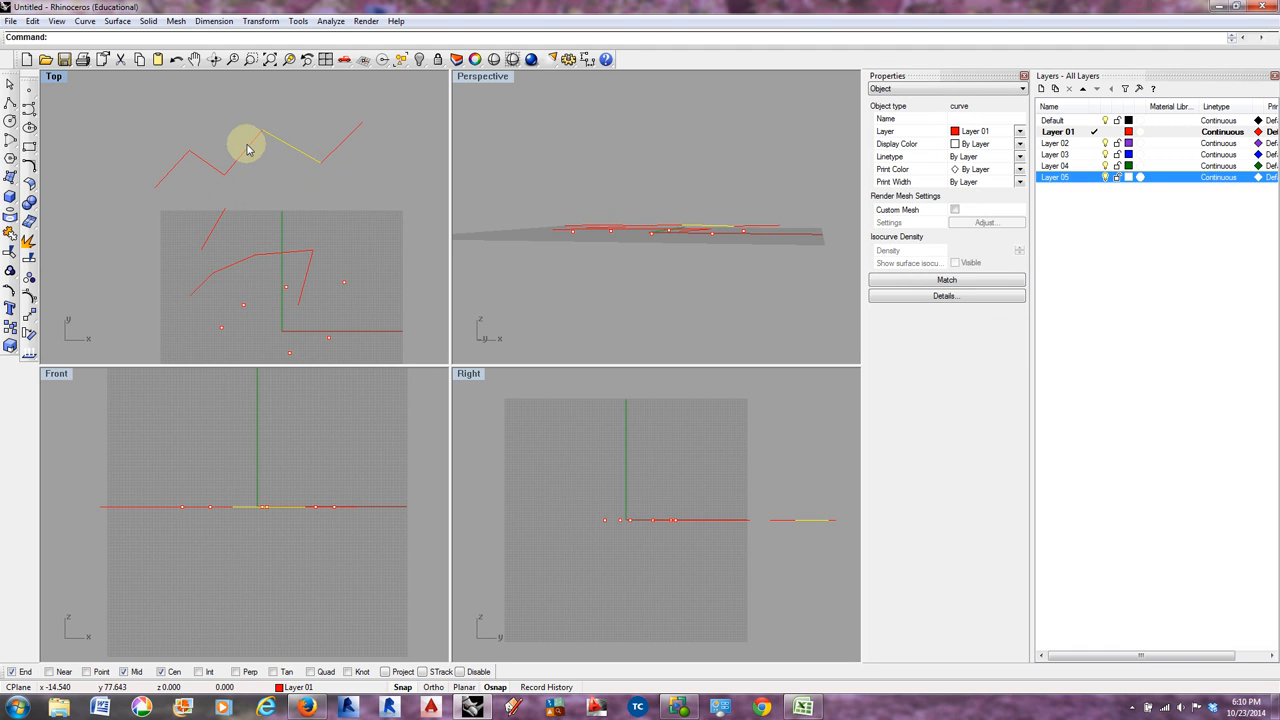
pyautogui.click(246, 143)
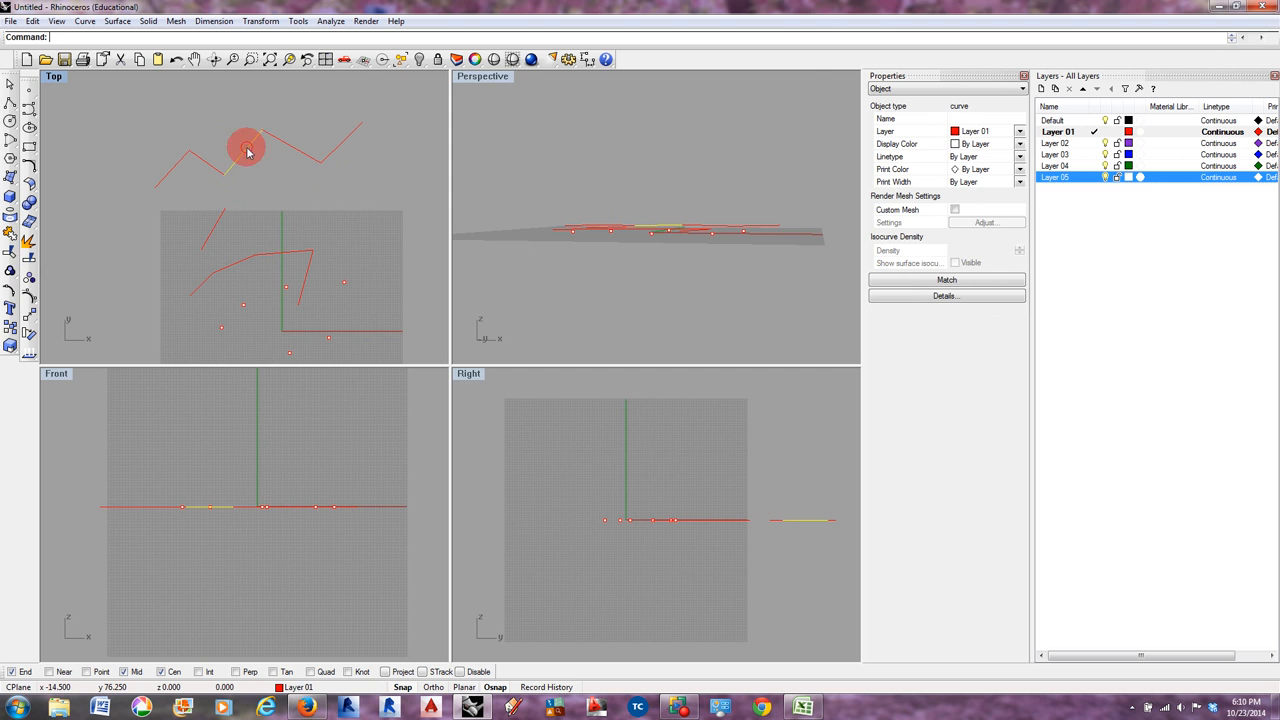
pyautogui.click(177, 162)
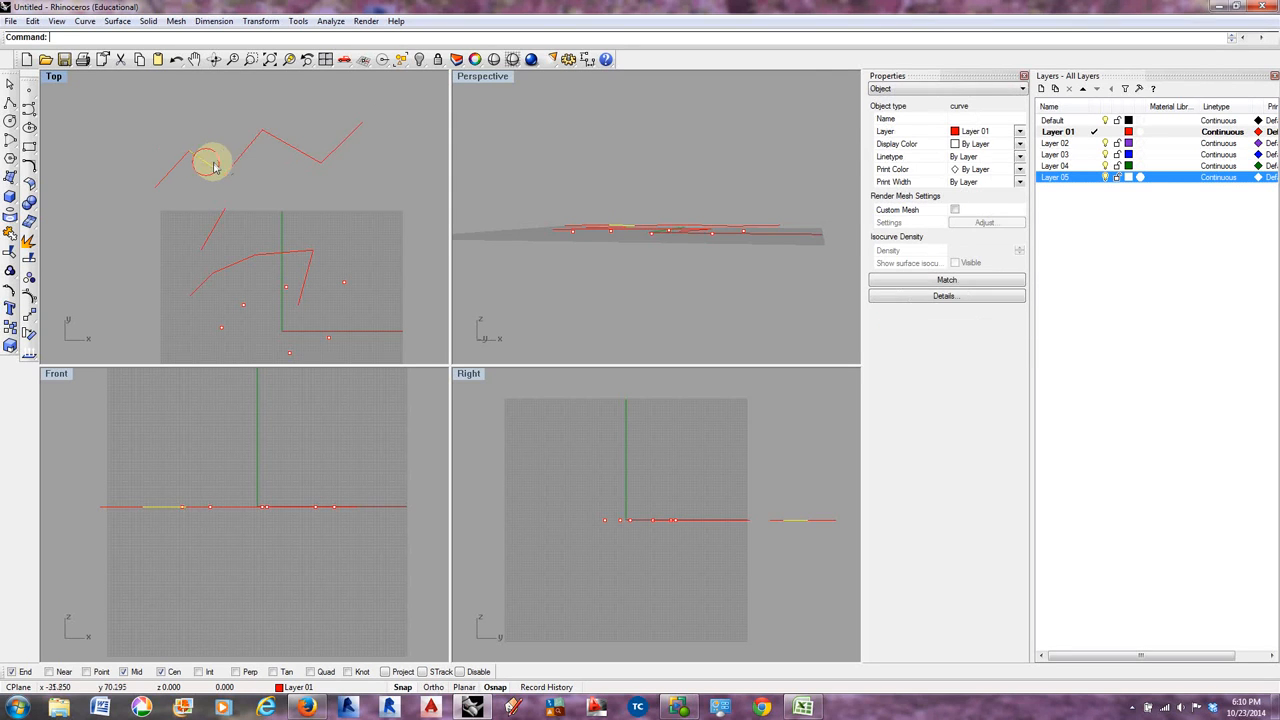
pyautogui.click(243, 151)
pyautogui.click(286, 143)
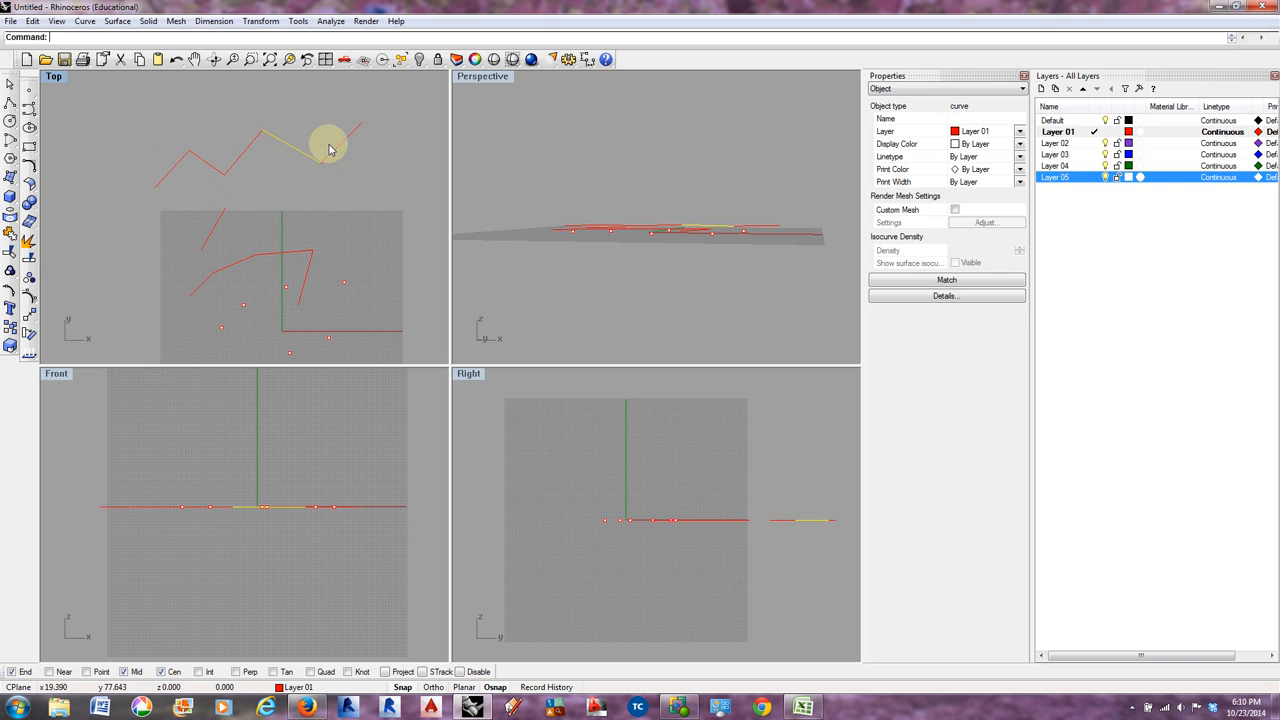
pyautogui.click(337, 158)
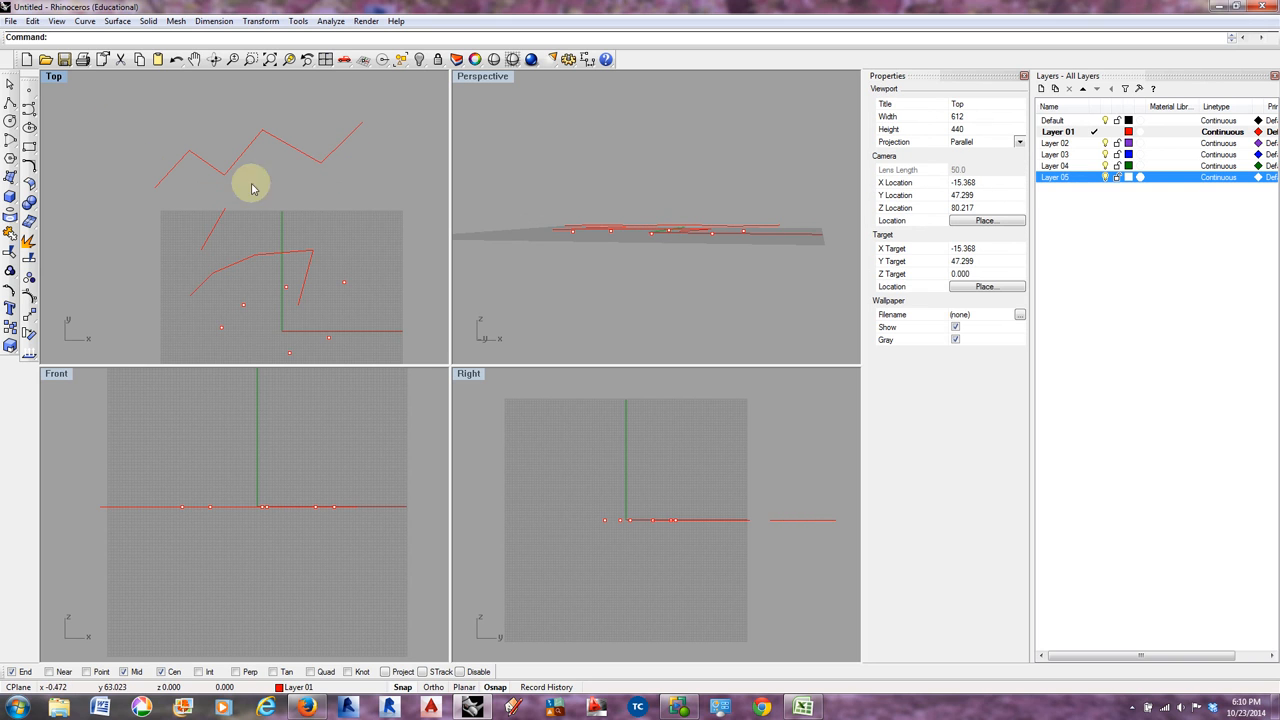
# - Select all five zigzag segments in the Top viewport and join them with the Join command
pyautogui.moveTo(122, 88); pyautogui.dragTo(382, 191)
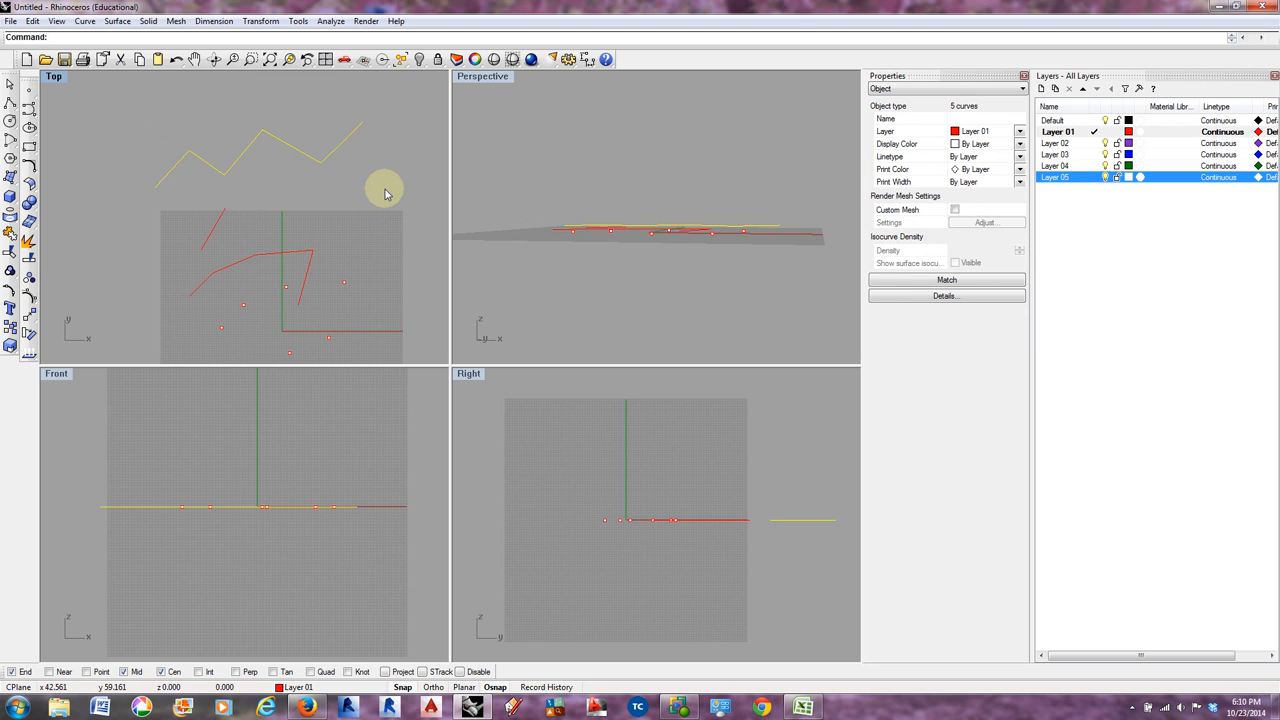
pyautogui.write('Join')
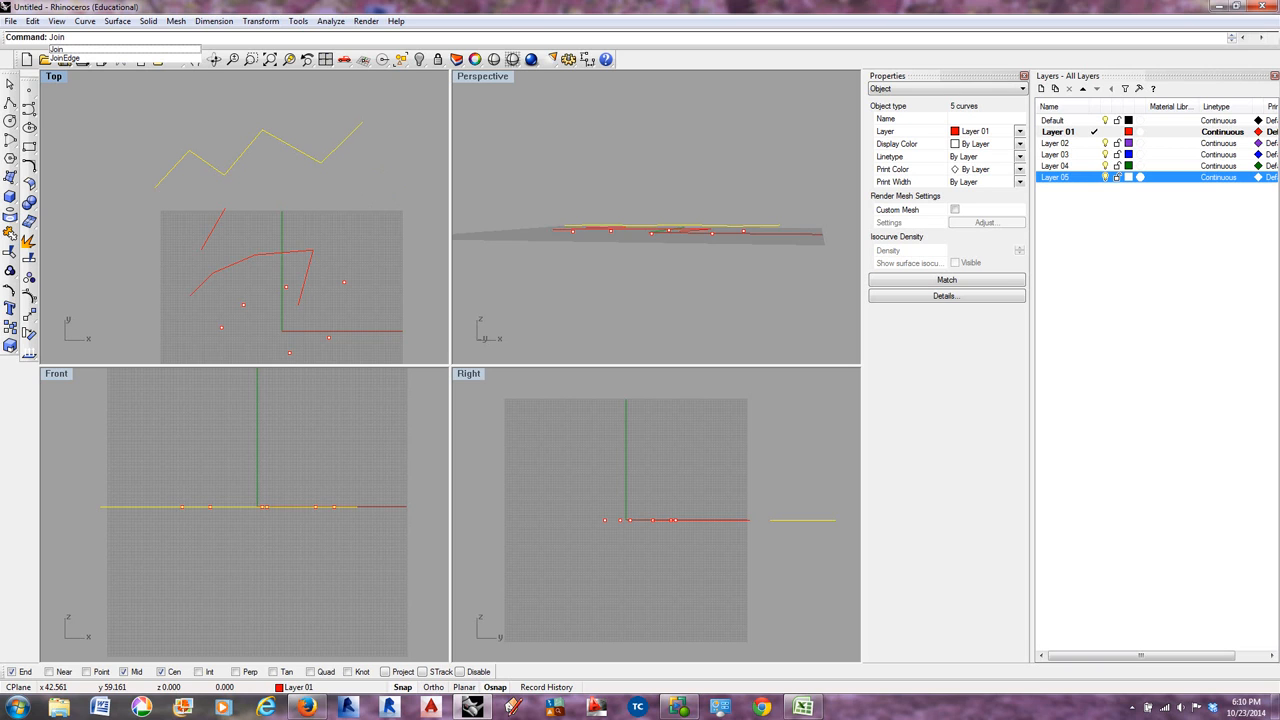
pyautogui.click(78, 49)
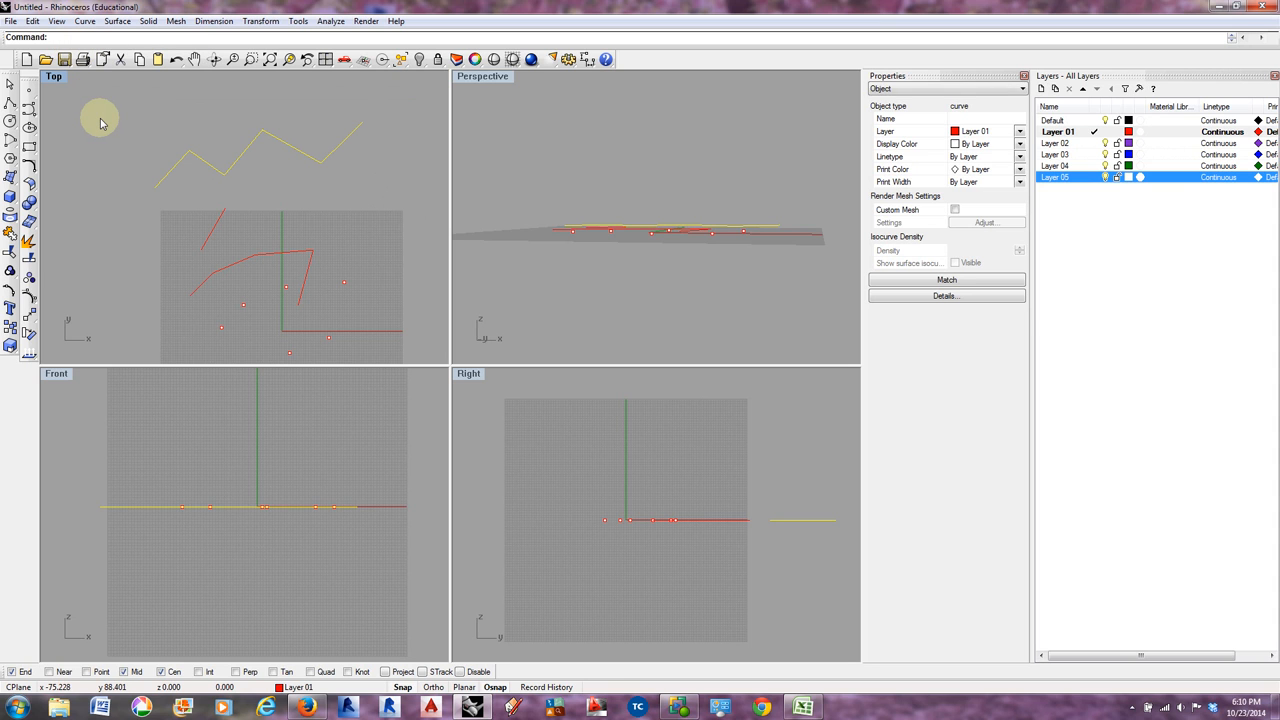
pyautogui.press('Return')
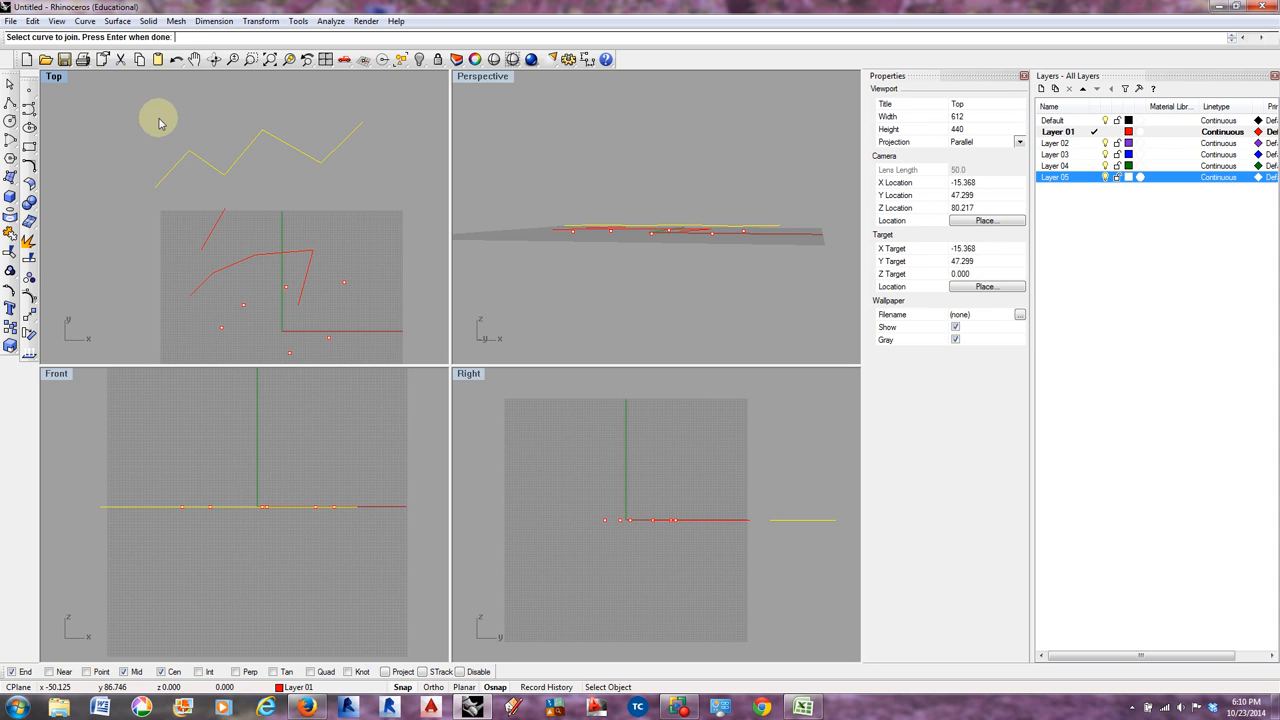
pyautogui.click(185, 158)
pyautogui.press('Return')
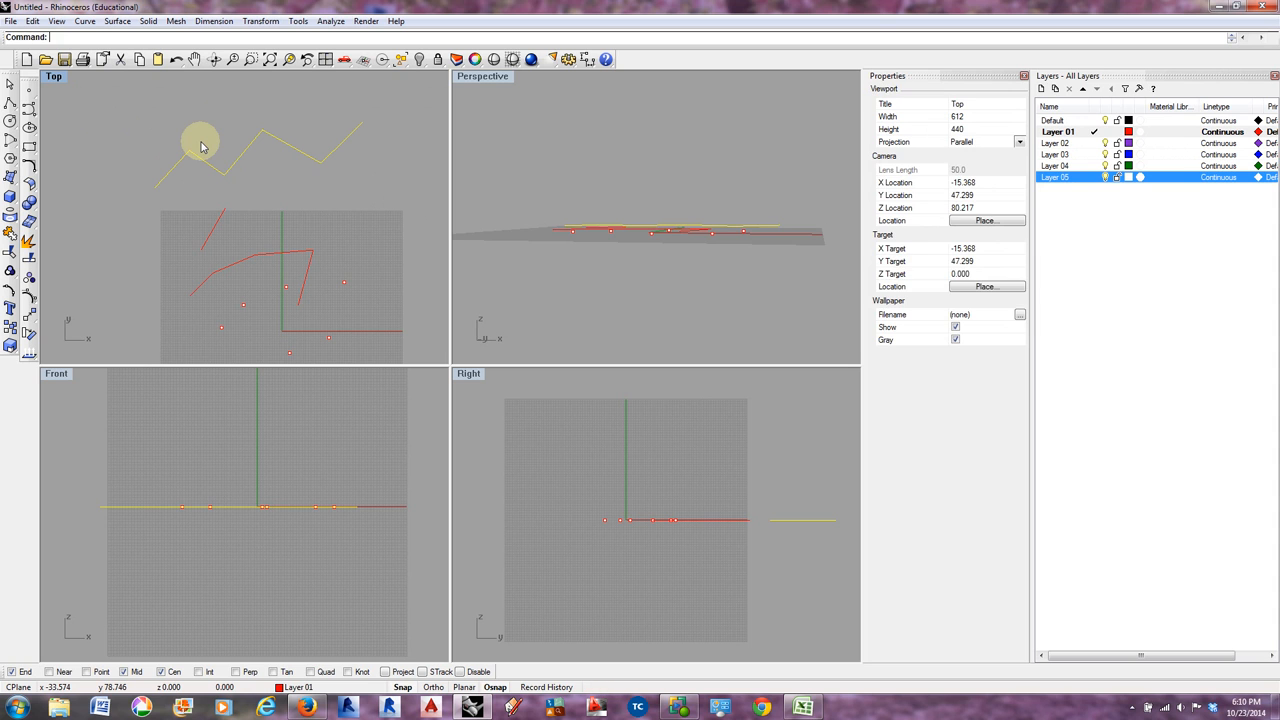
# - Explode the joined zigzag in the Top viewport back into its individual line segments
pyautogui.click(207, 163)
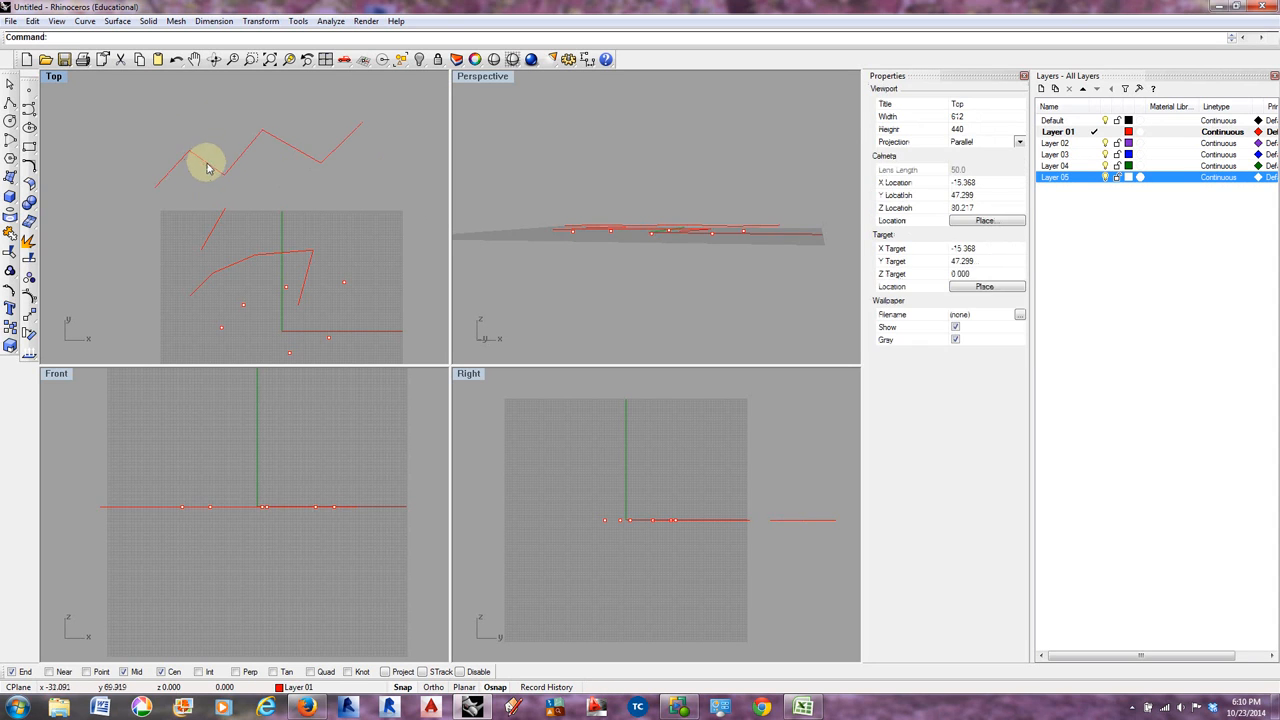
pyautogui.click(205, 161)
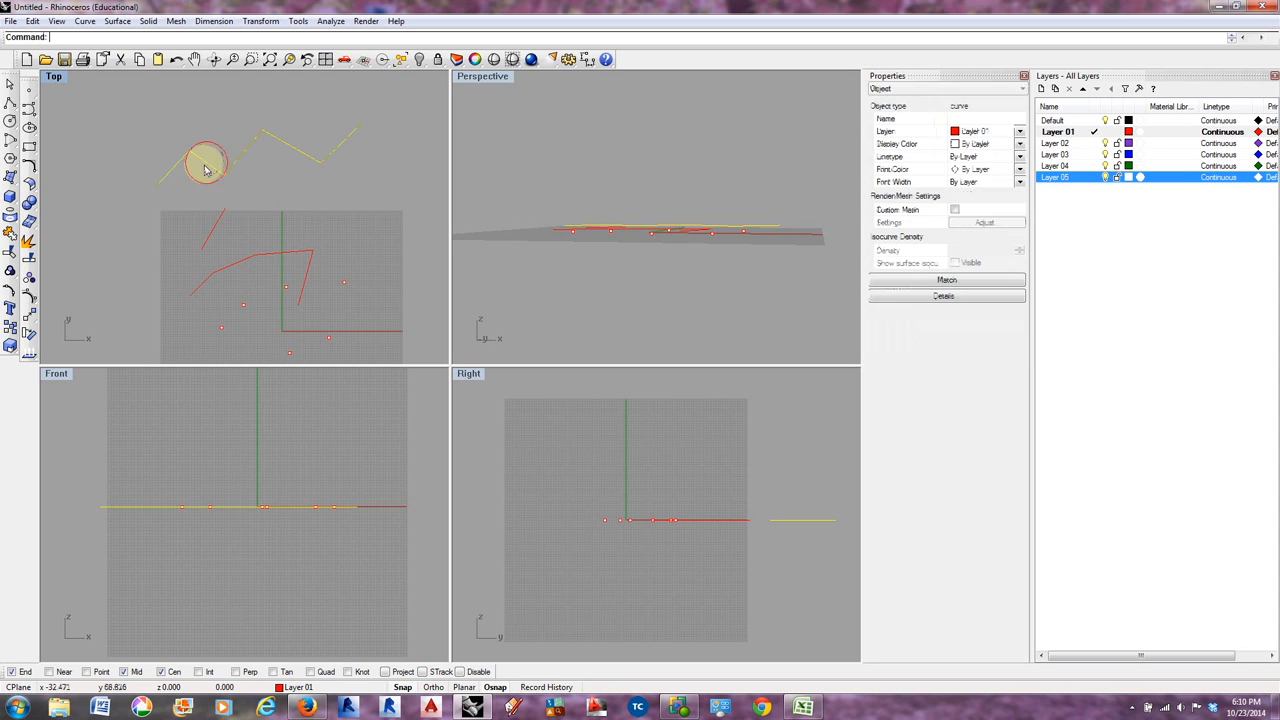
pyautogui.middleClick(160, 145)
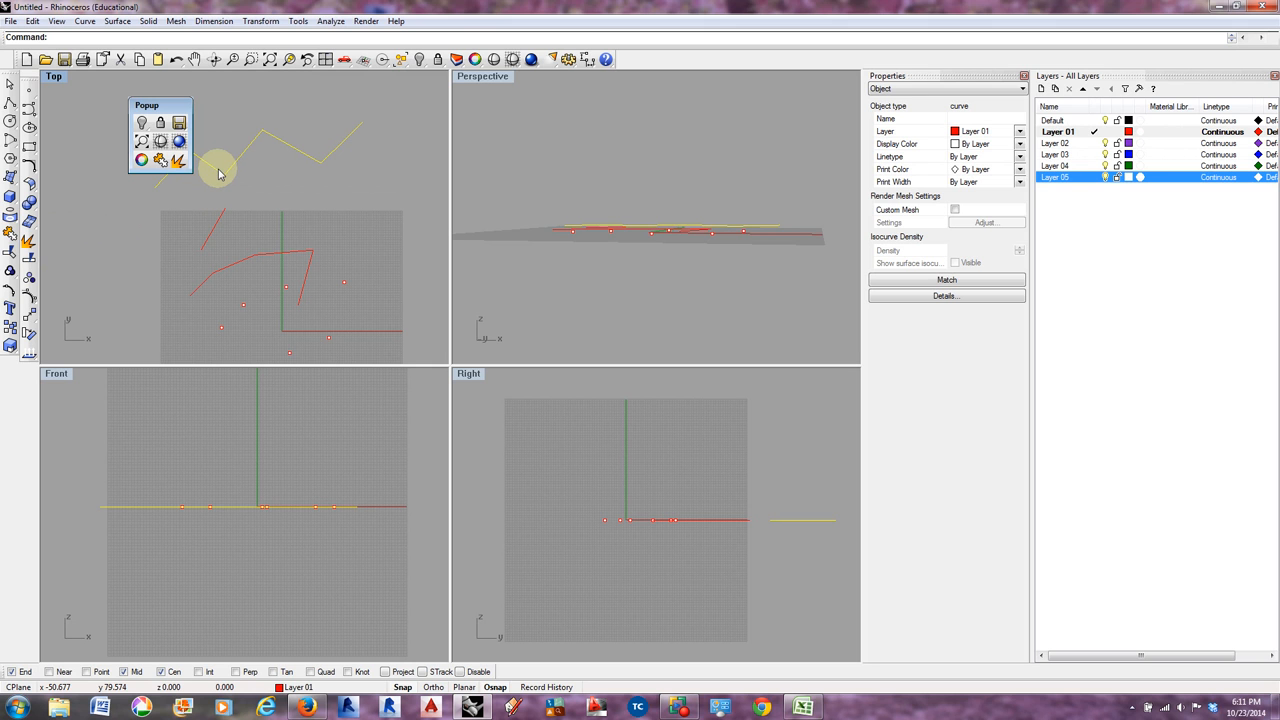
pyautogui.hotkey('ctrl', 'j')
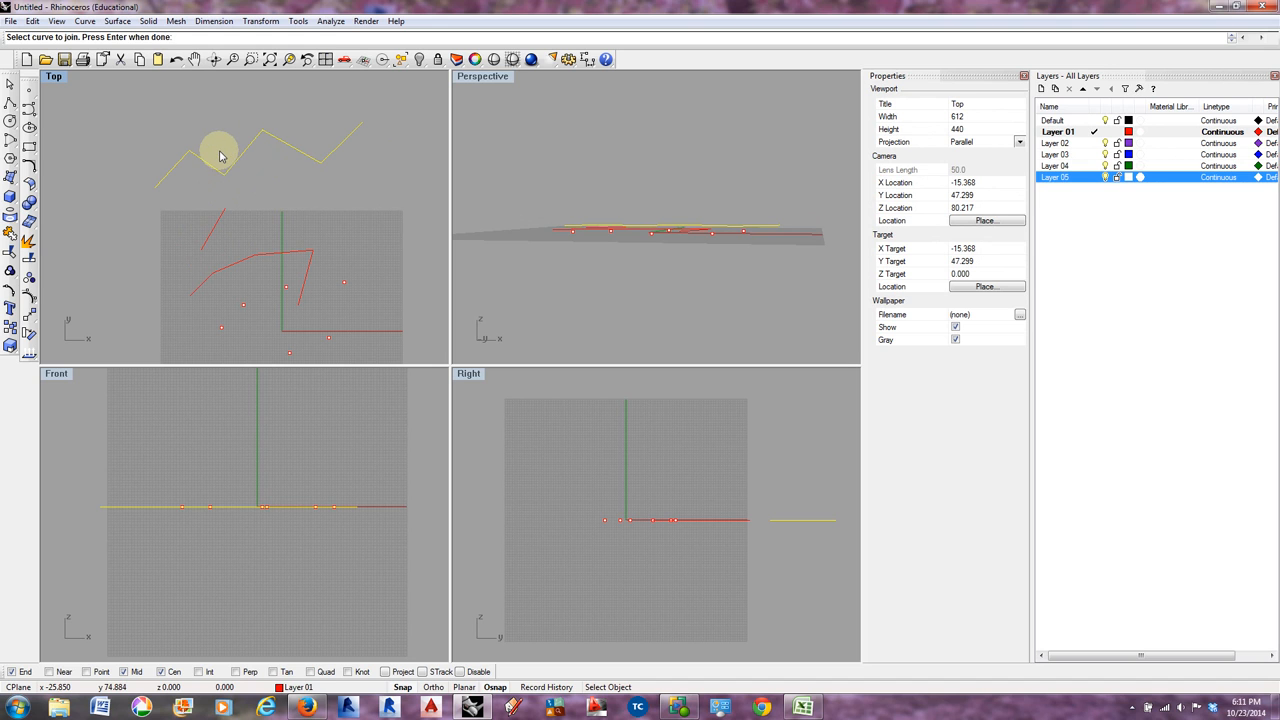
pyautogui.click(29, 241)
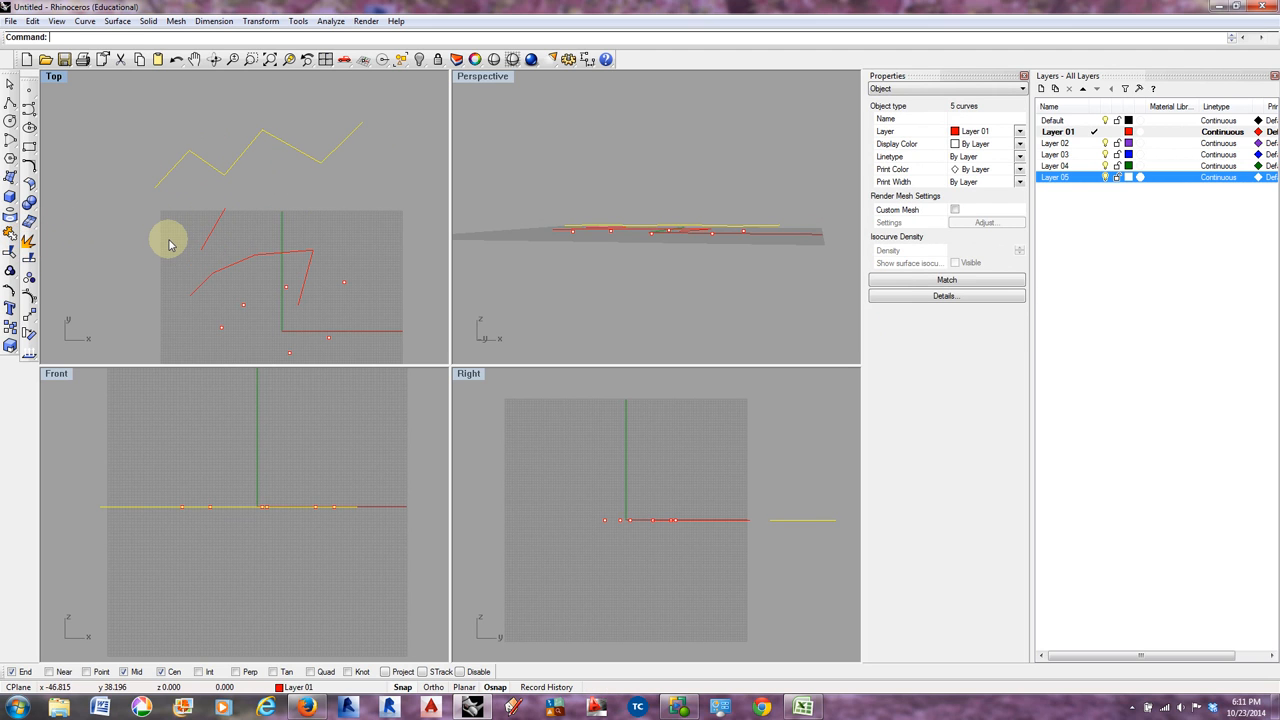
# - Select the exploded zigzag's segments one at a time to check whether each is a separate line
pyautogui.click(207, 163)
pyautogui.click(172, 164)
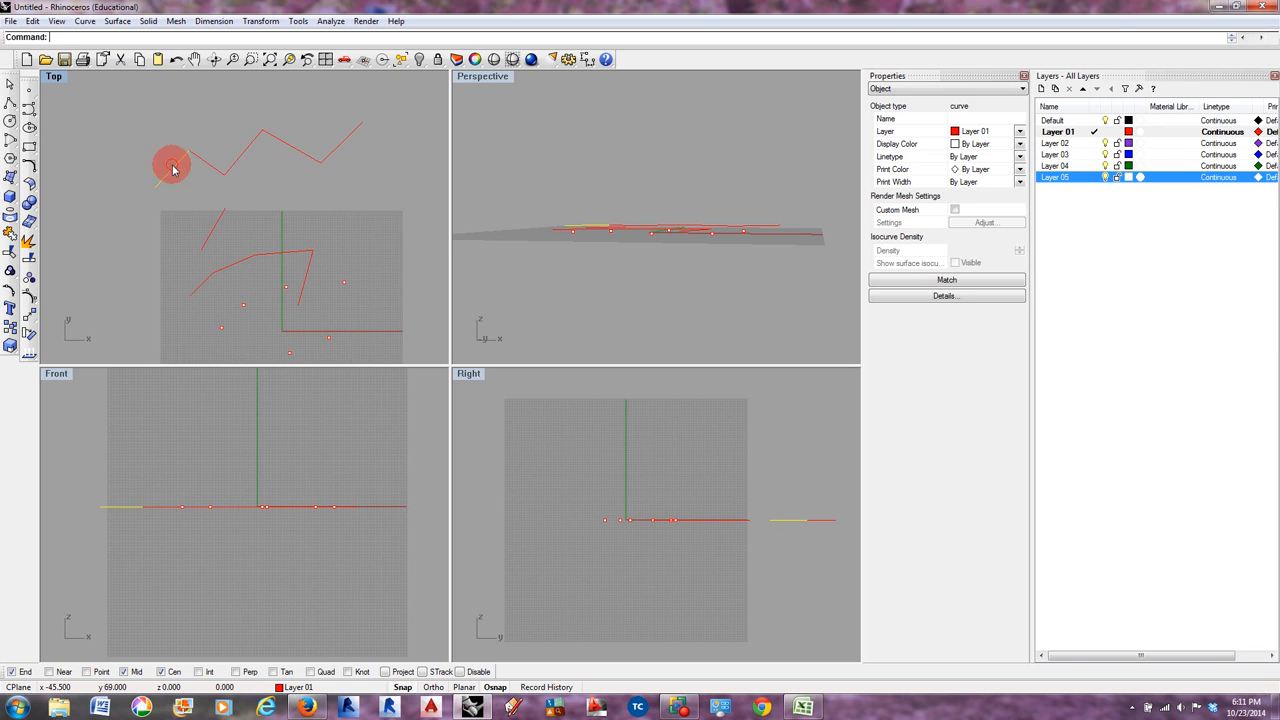
pyautogui.click(246, 148)
pyautogui.click(286, 142)
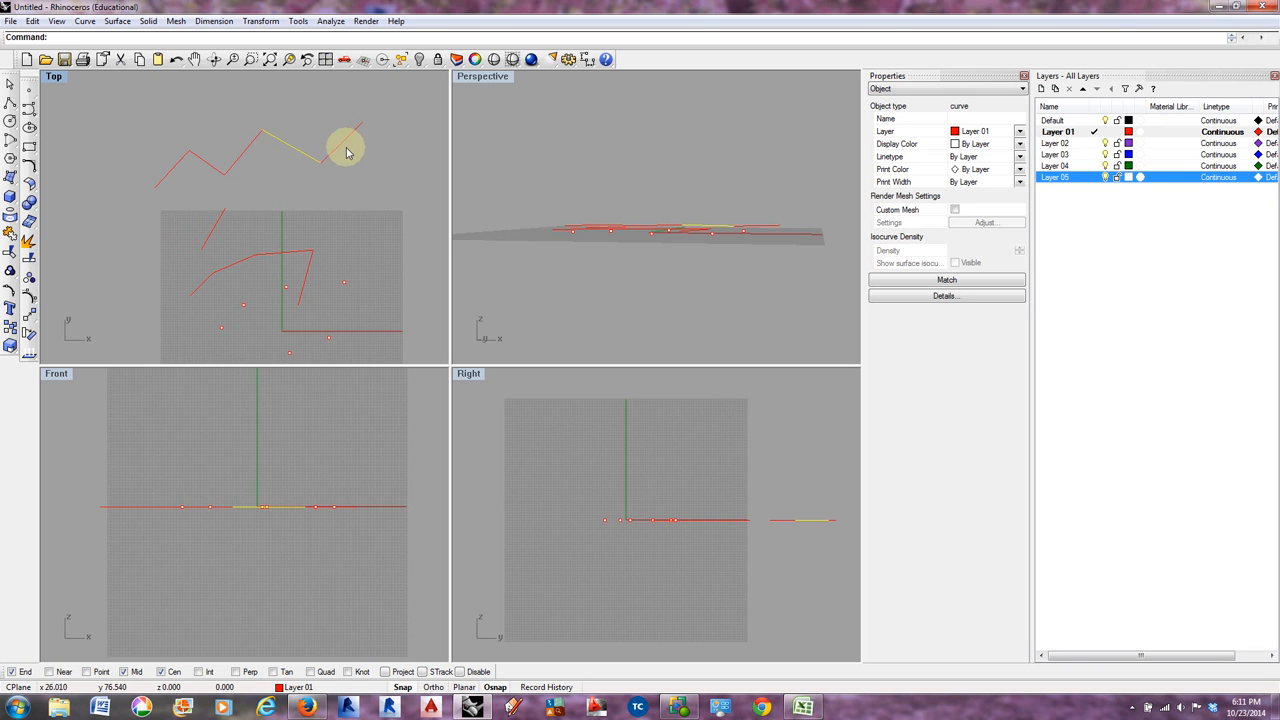
pyautogui.click(342, 143)
pyautogui.click(303, 153)
pyautogui.click(249, 146)
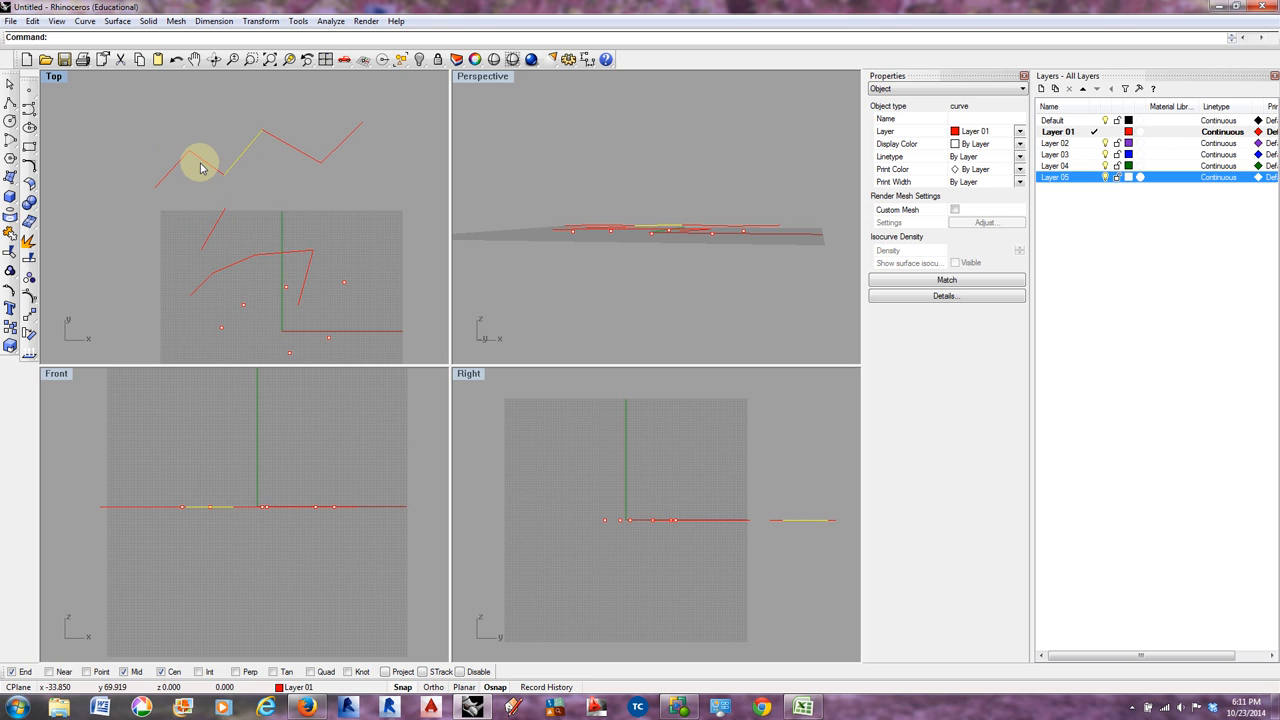
pyautogui.click(200, 161)
pyautogui.click(177, 164)
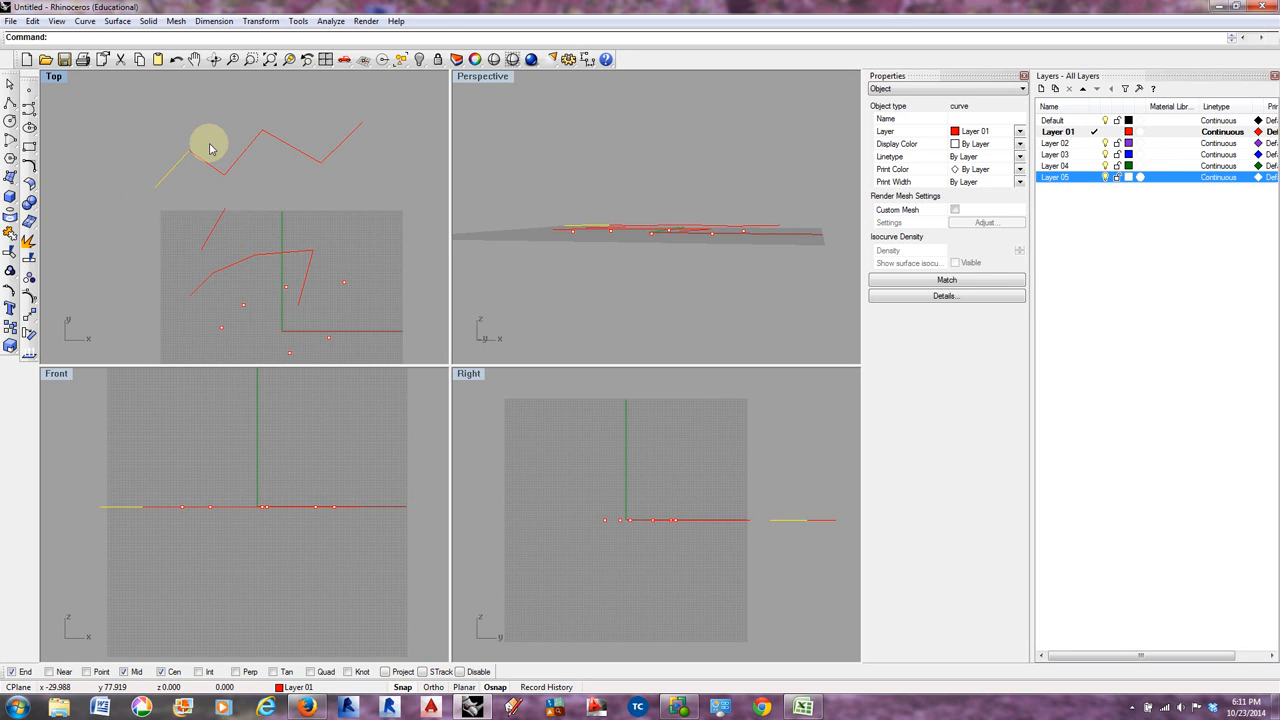
# - Draw an open polyline through five points, zigzagging above the exploded segments in the Top viewport
pyautogui.scroll(-4, 212, 155)
pyautogui.scroll(4, 219, 147)
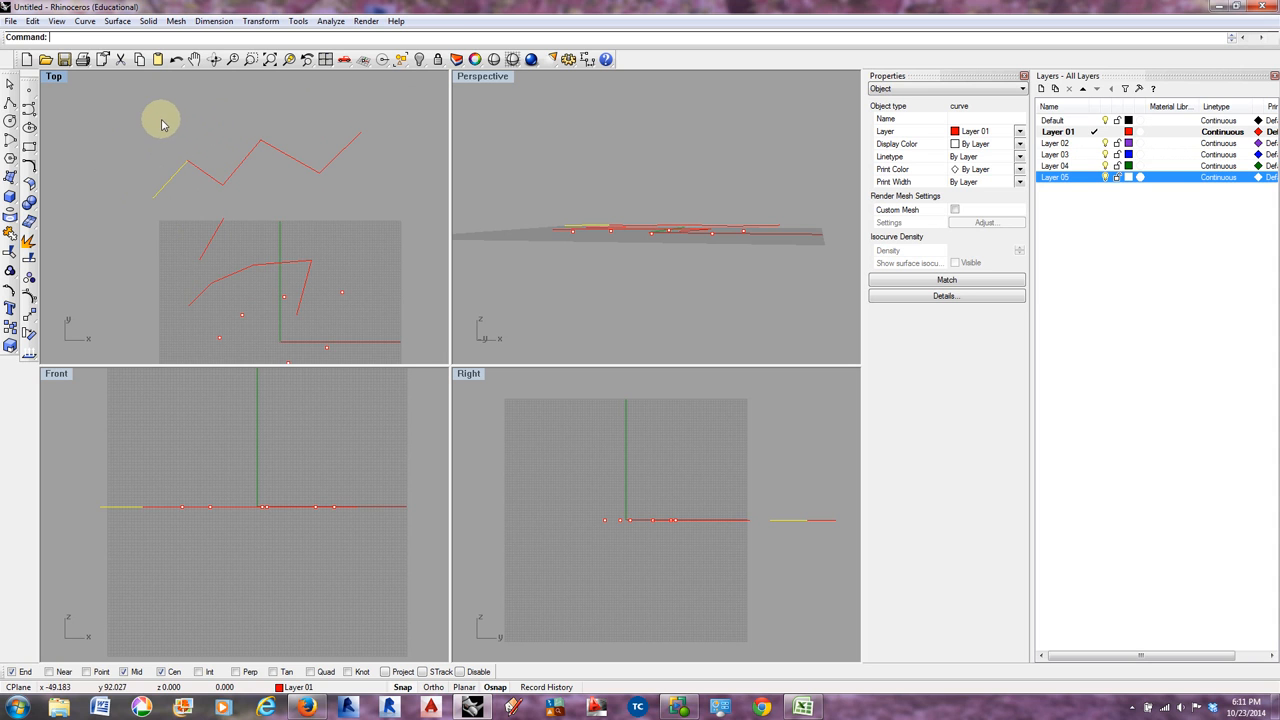
pyautogui.click(117, 21)
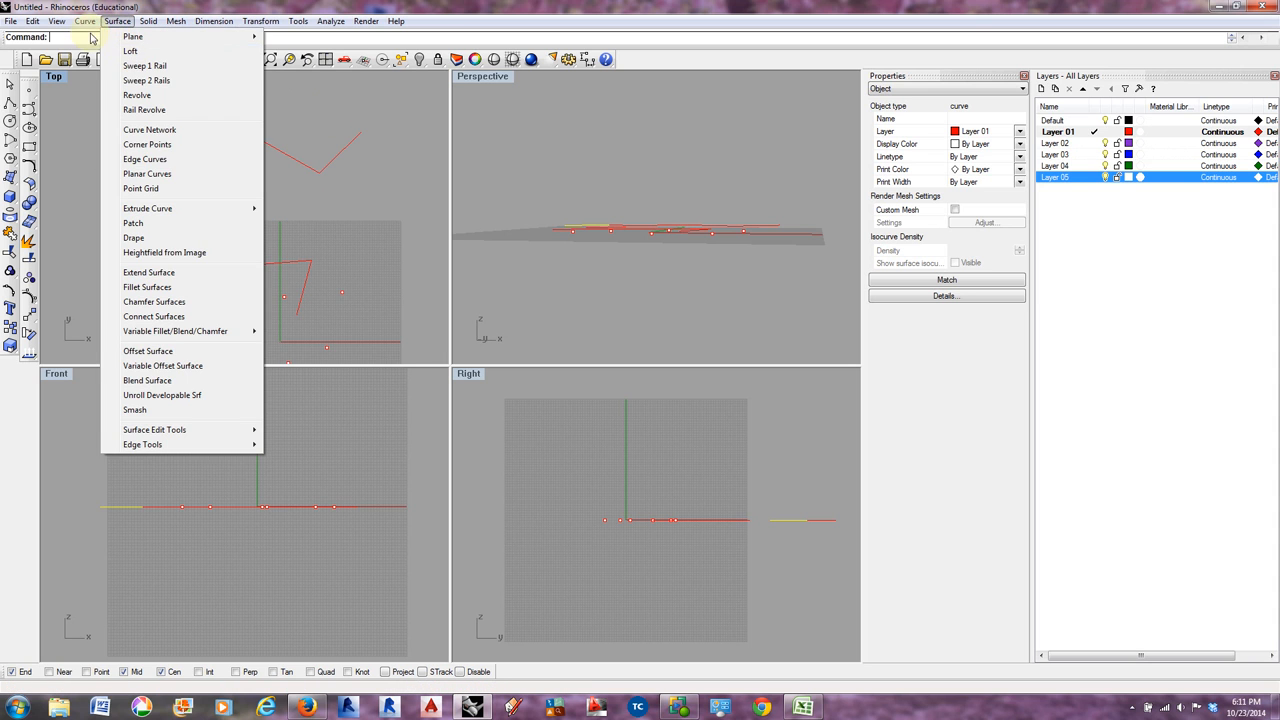
pyautogui.moveTo(82, 24)
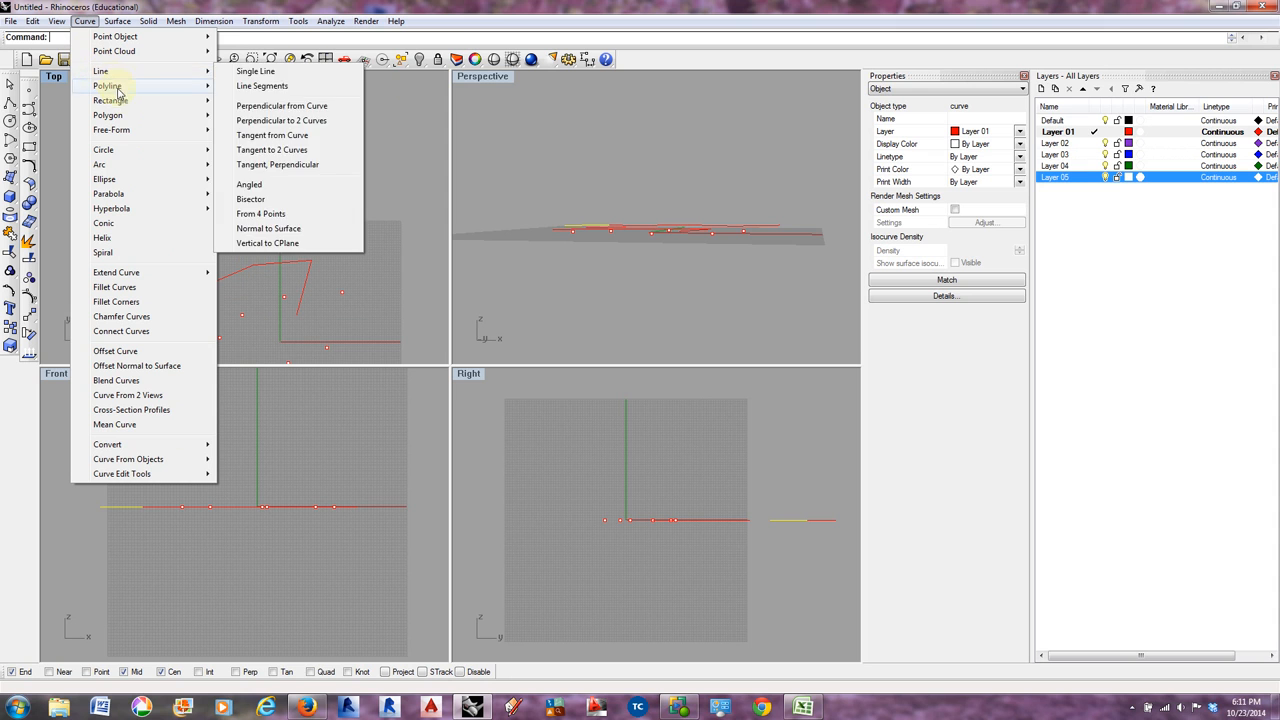
pyautogui.moveTo(124, 102)
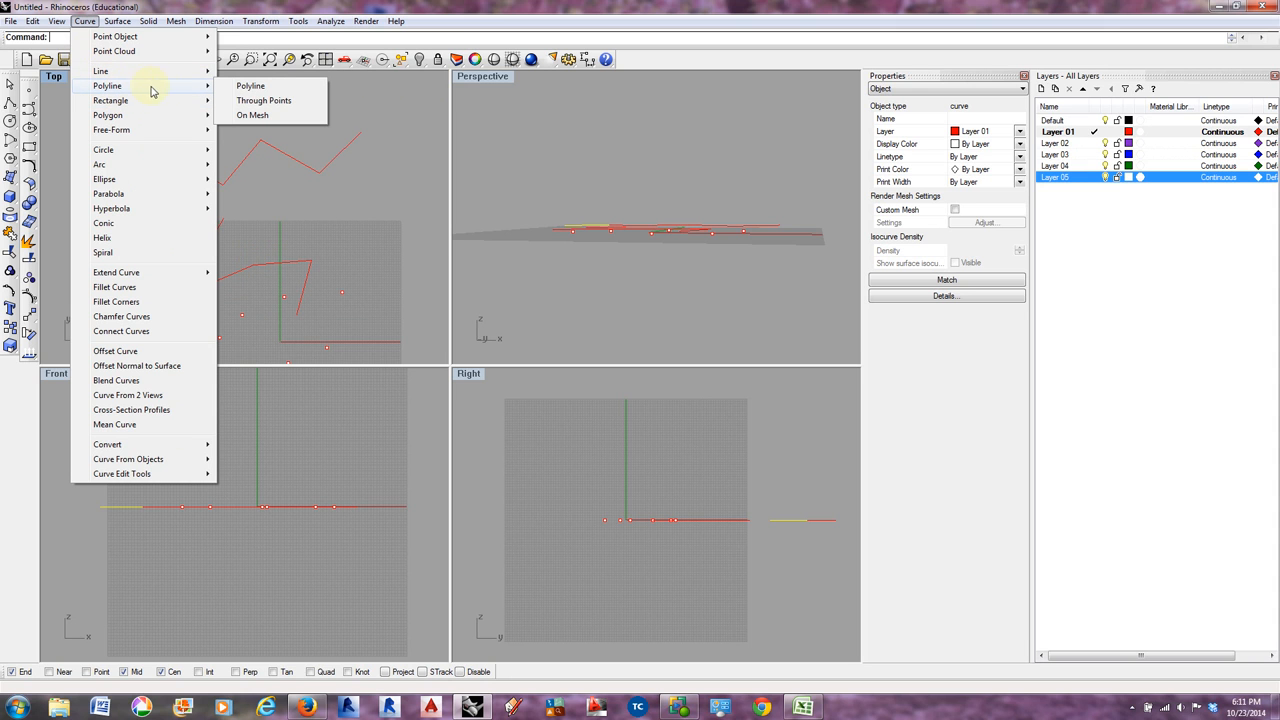
pyautogui.click(251, 88)
pyautogui.click(106, 131)
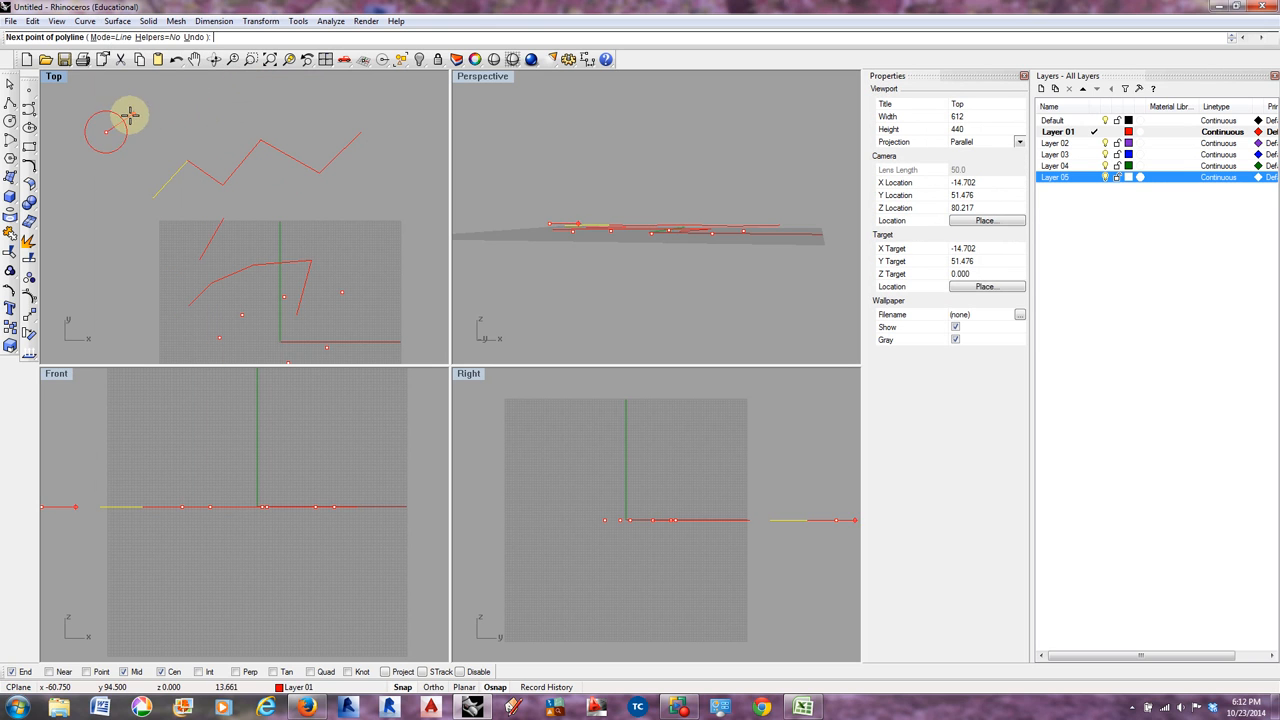
pyautogui.click(159, 101)
pyautogui.click(192, 133)
pyautogui.click(257, 105)
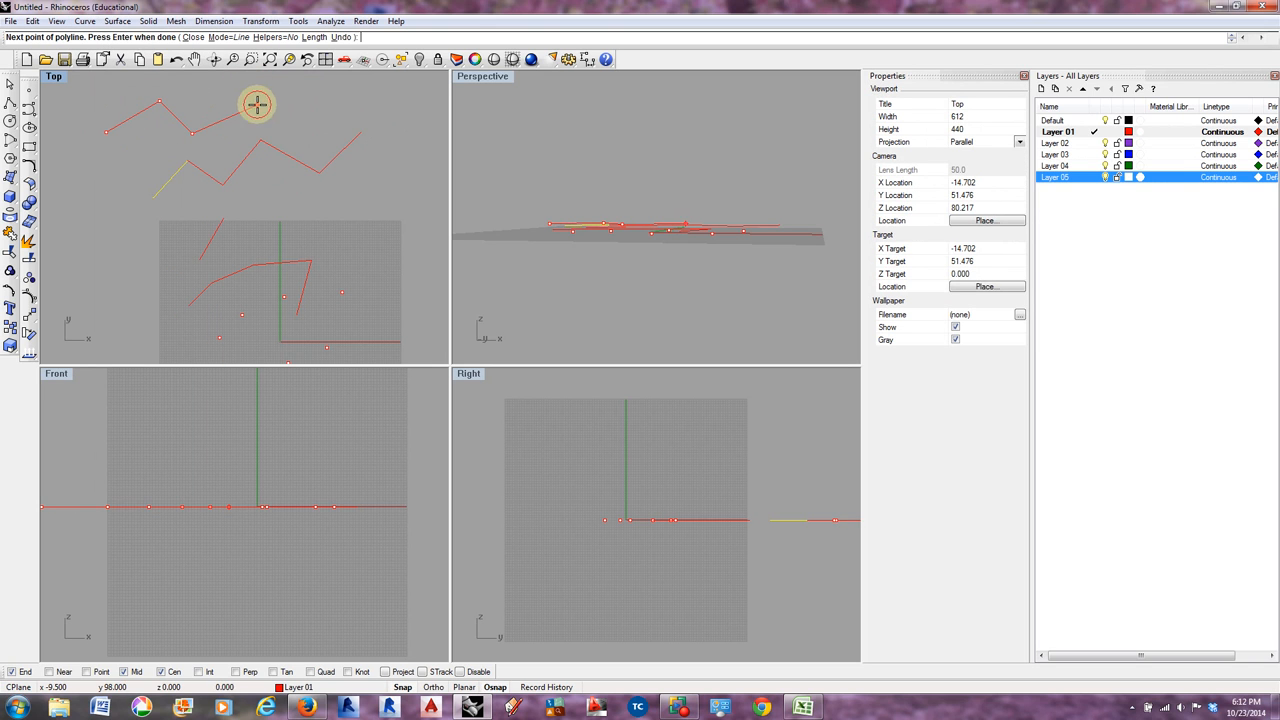
pyautogui.click(311, 121)
pyautogui.rightClick(337, 109)
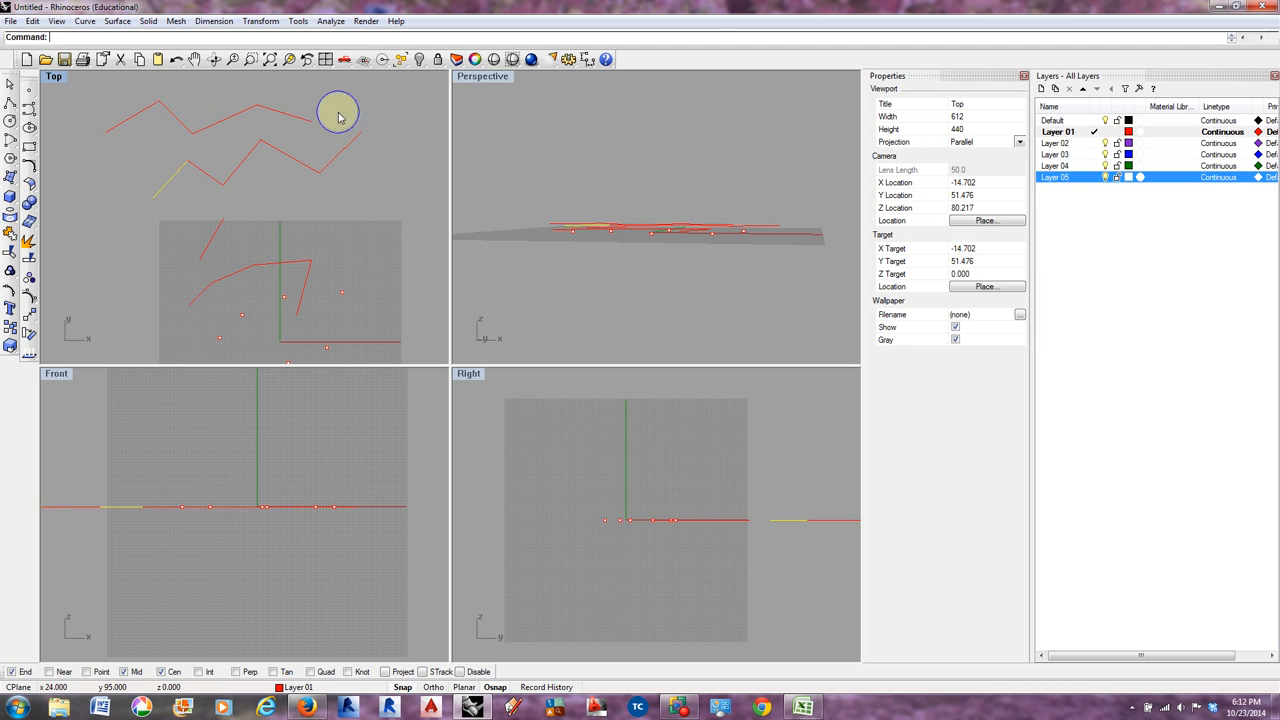
# - Select the new polyline and several exploded zigzag segments in turn to compare how each selects
pyautogui.click(151, 107)
pyautogui.click(182, 163)
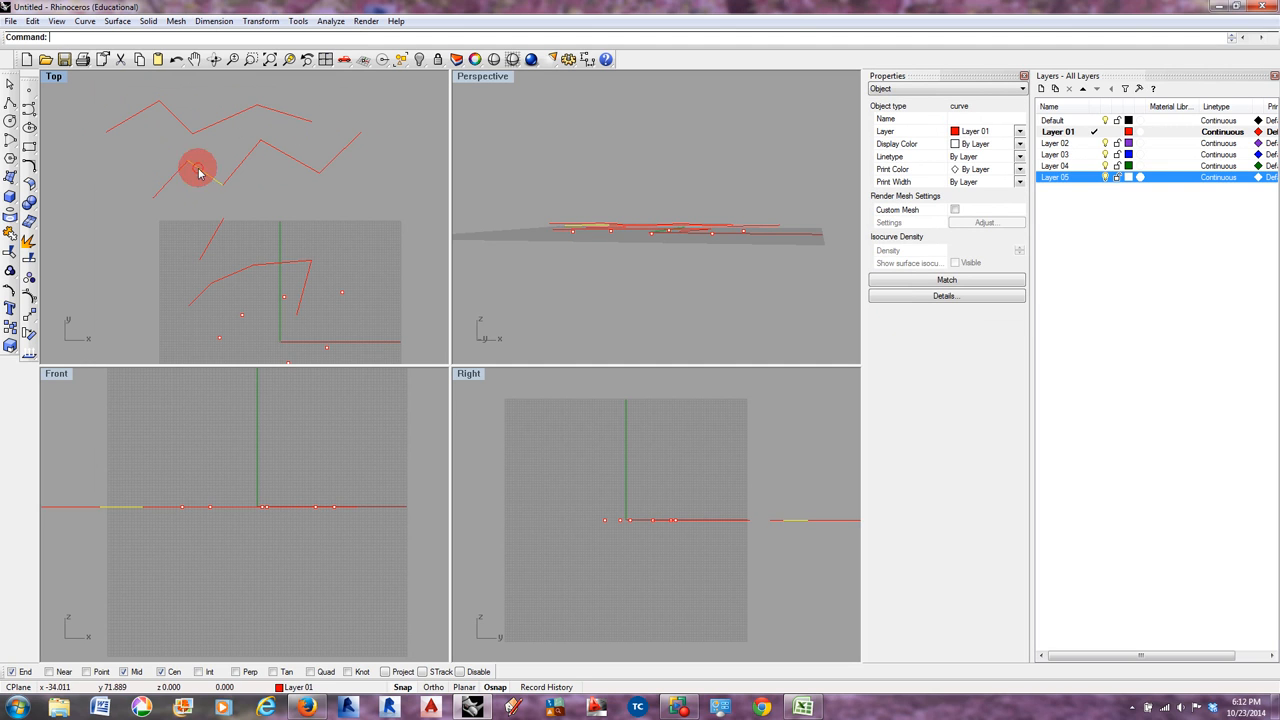
pyautogui.click(334, 157)
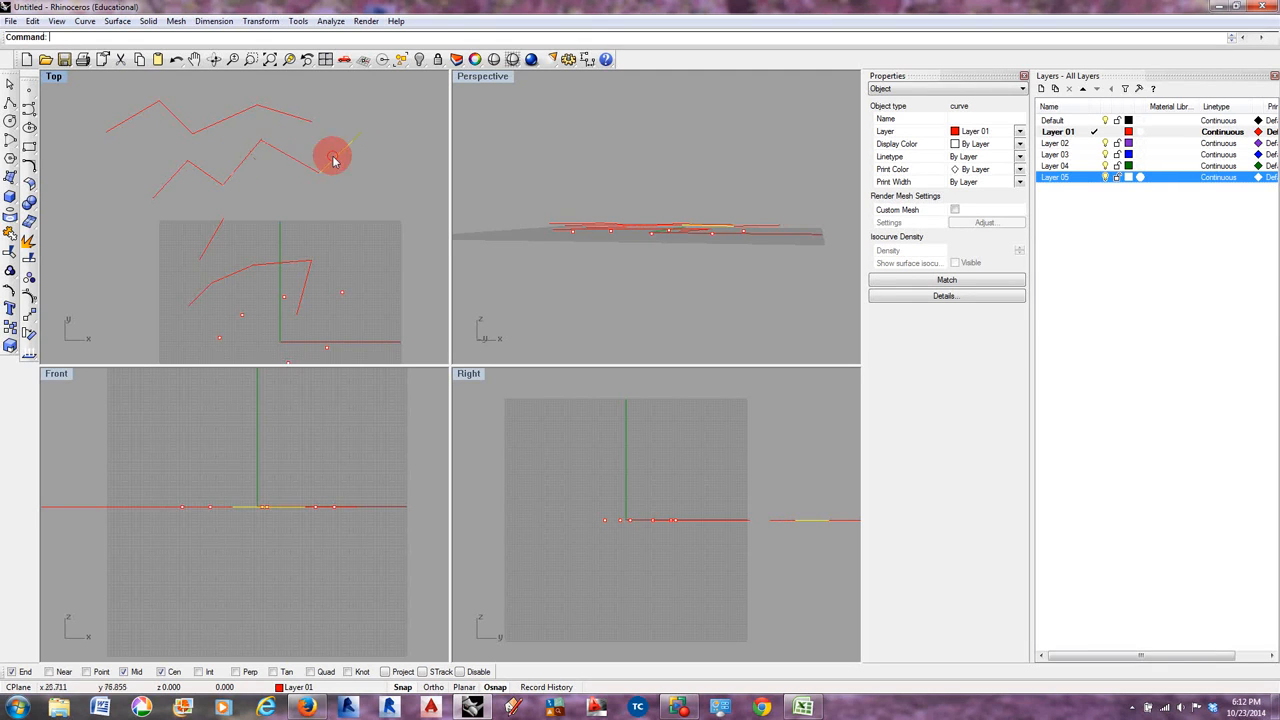
pyautogui.click(148, 107)
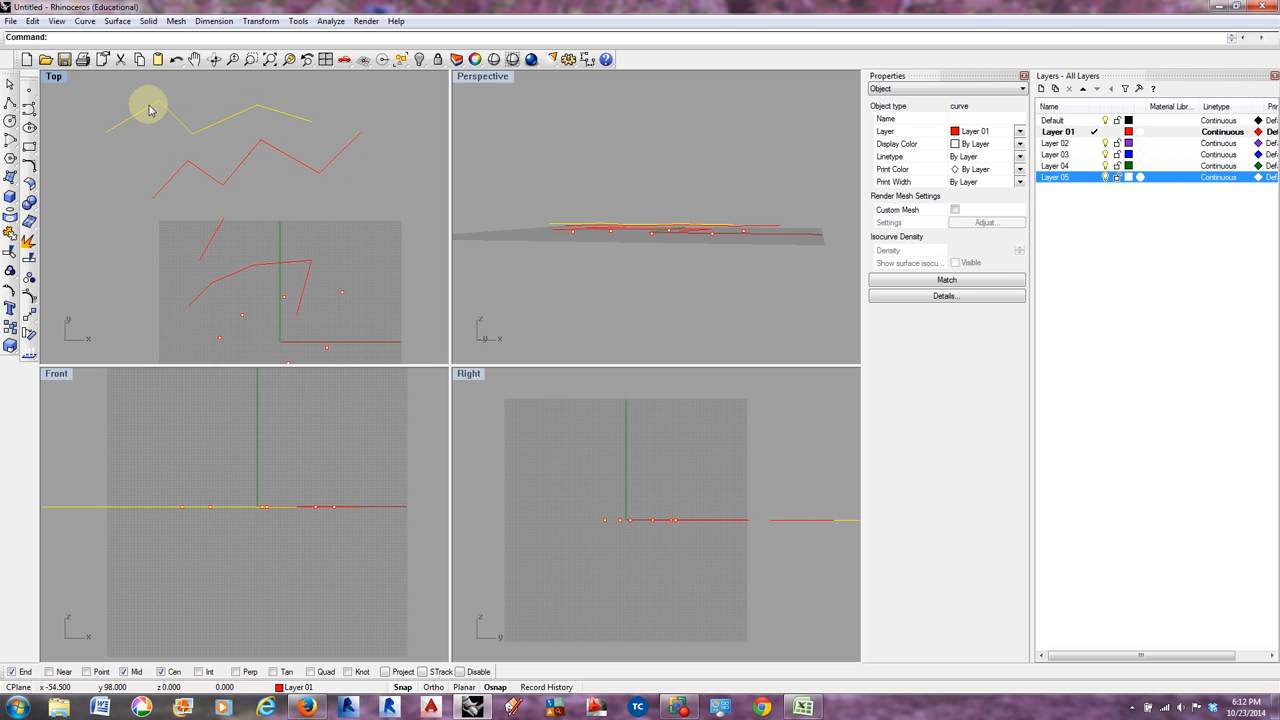
pyautogui.scroll(-2, 136, 170)
pyautogui.middleClick(106, 88)
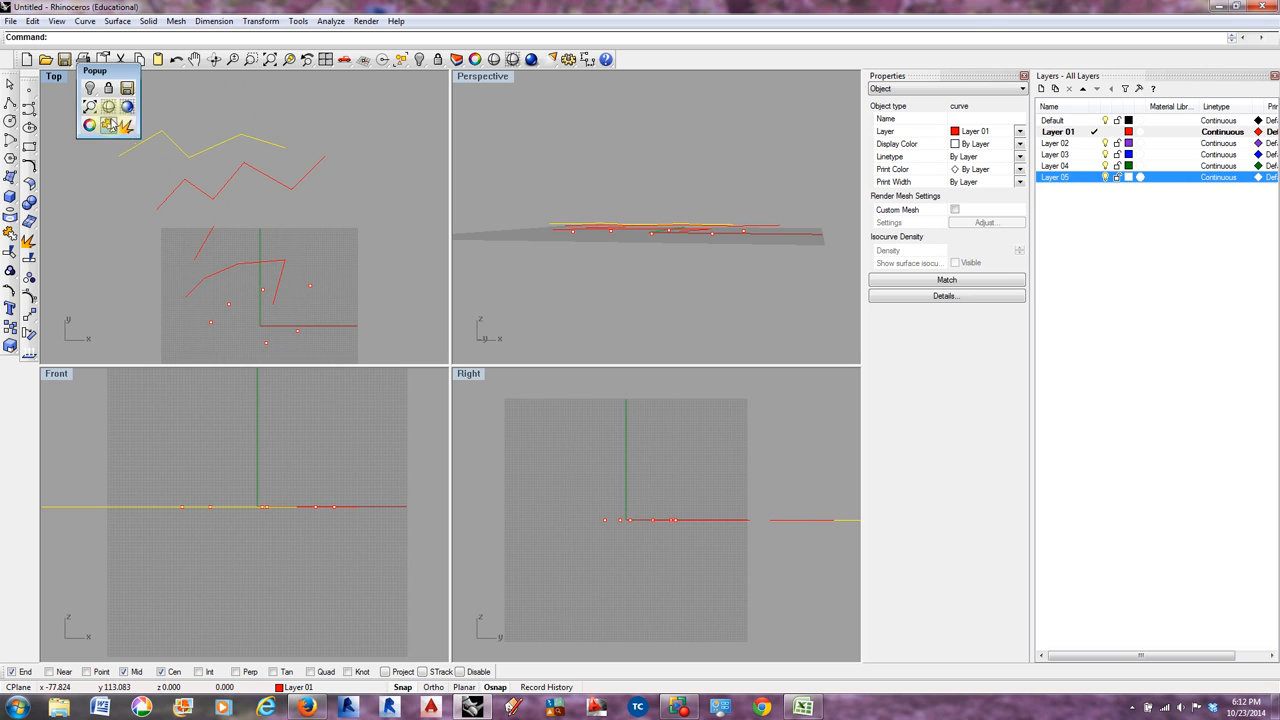
pyautogui.click(149, 94)
# - Draw a corner-to-corner rectangle with length and width 20 and rounded arc corners of radius 0.5, right of the polylines in the Top viewport
pyautogui.click(84, 21)
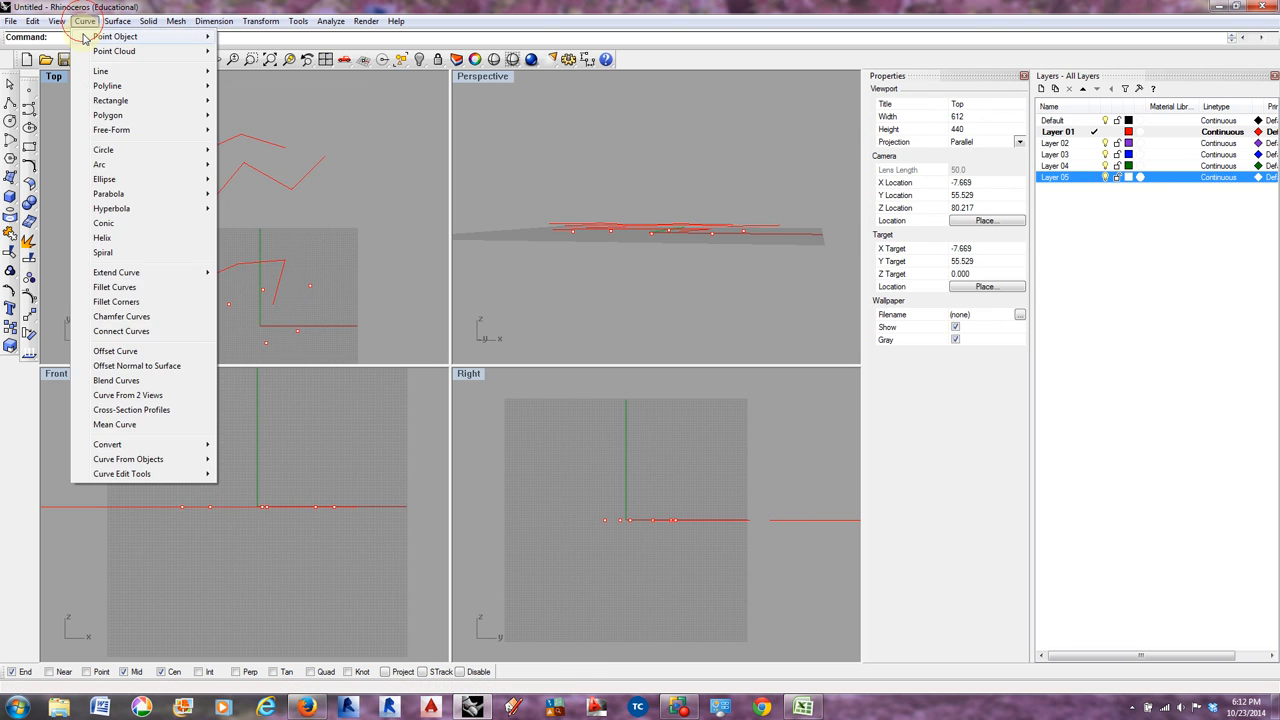
pyautogui.moveTo(127, 93)
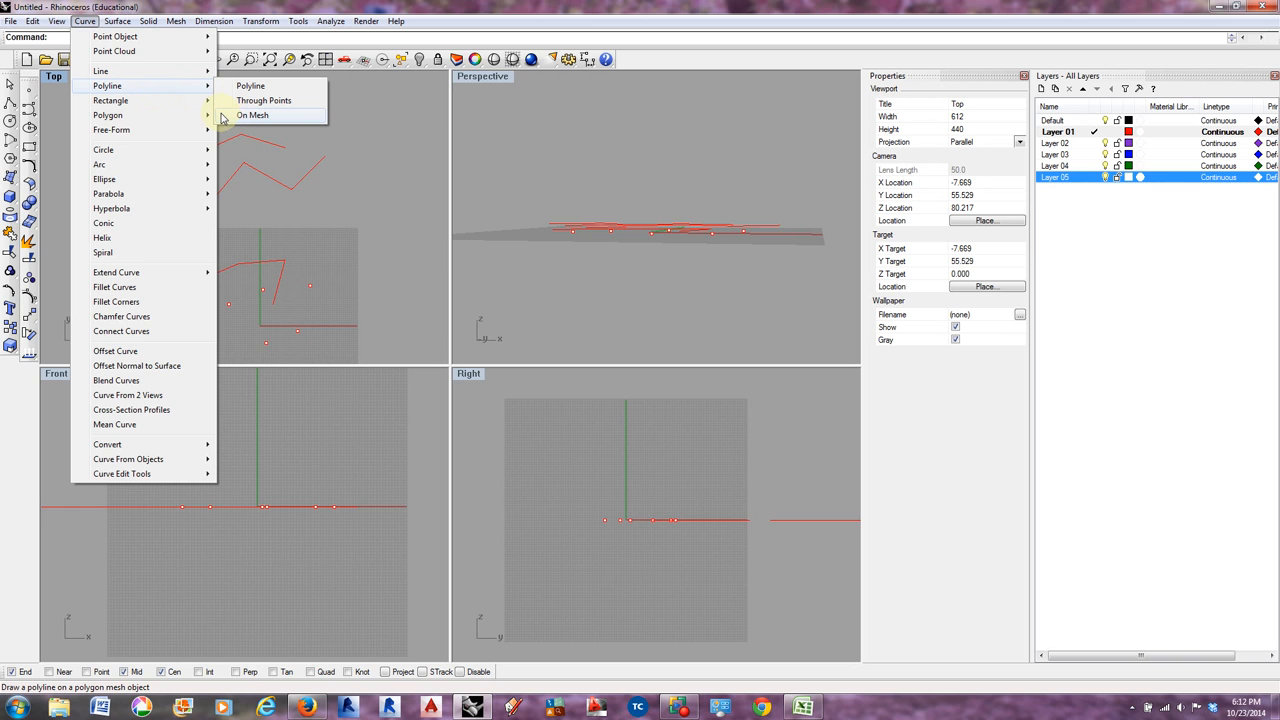
pyautogui.moveTo(174, 100)
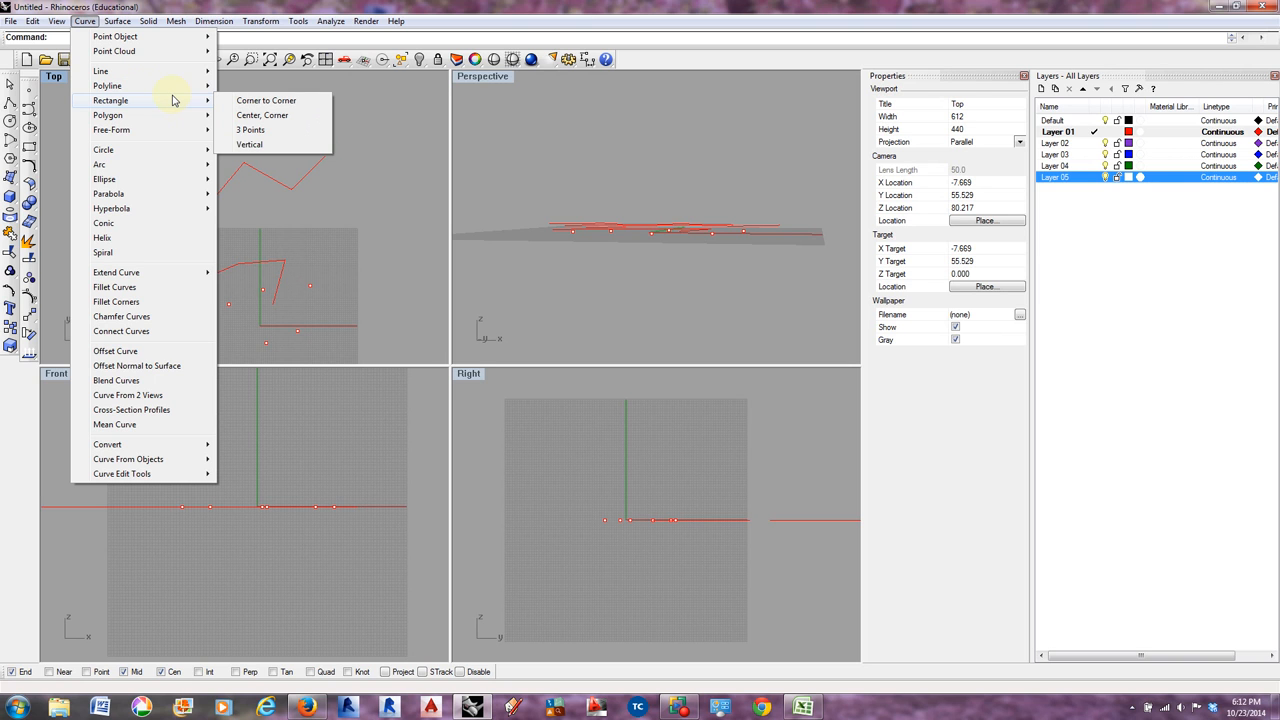
pyautogui.moveTo(158, 121)
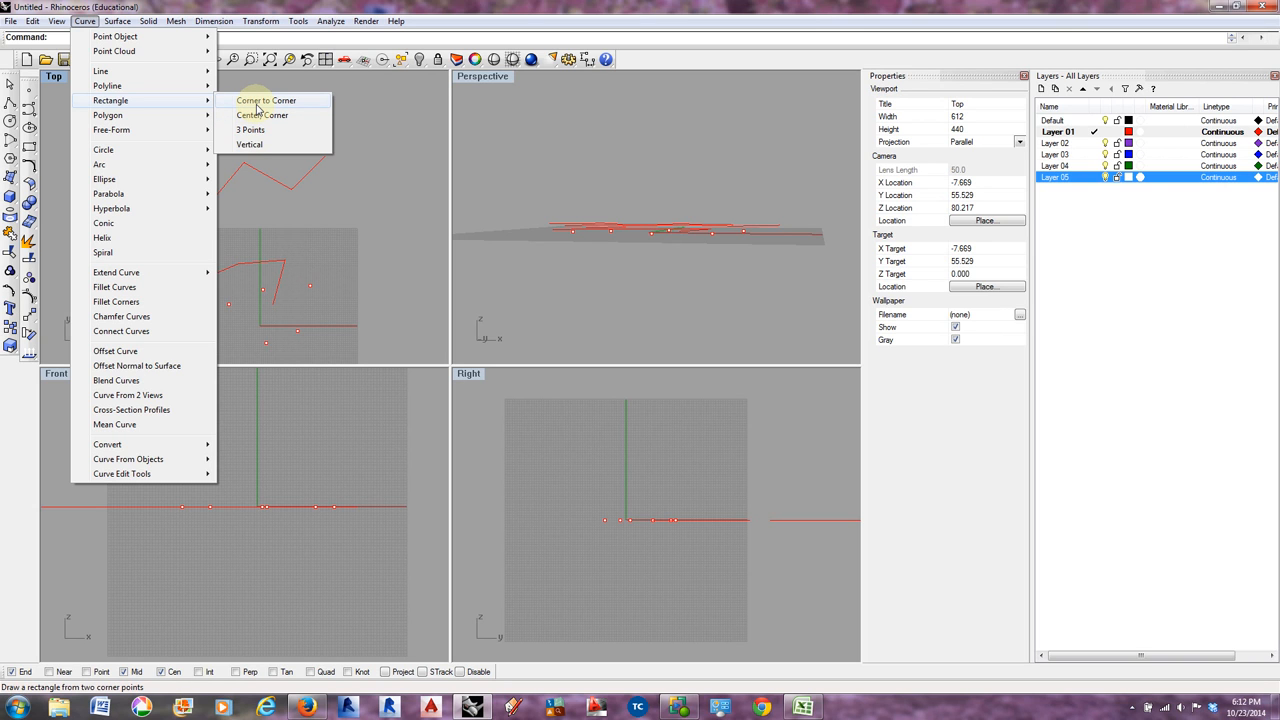
pyautogui.click(258, 104)
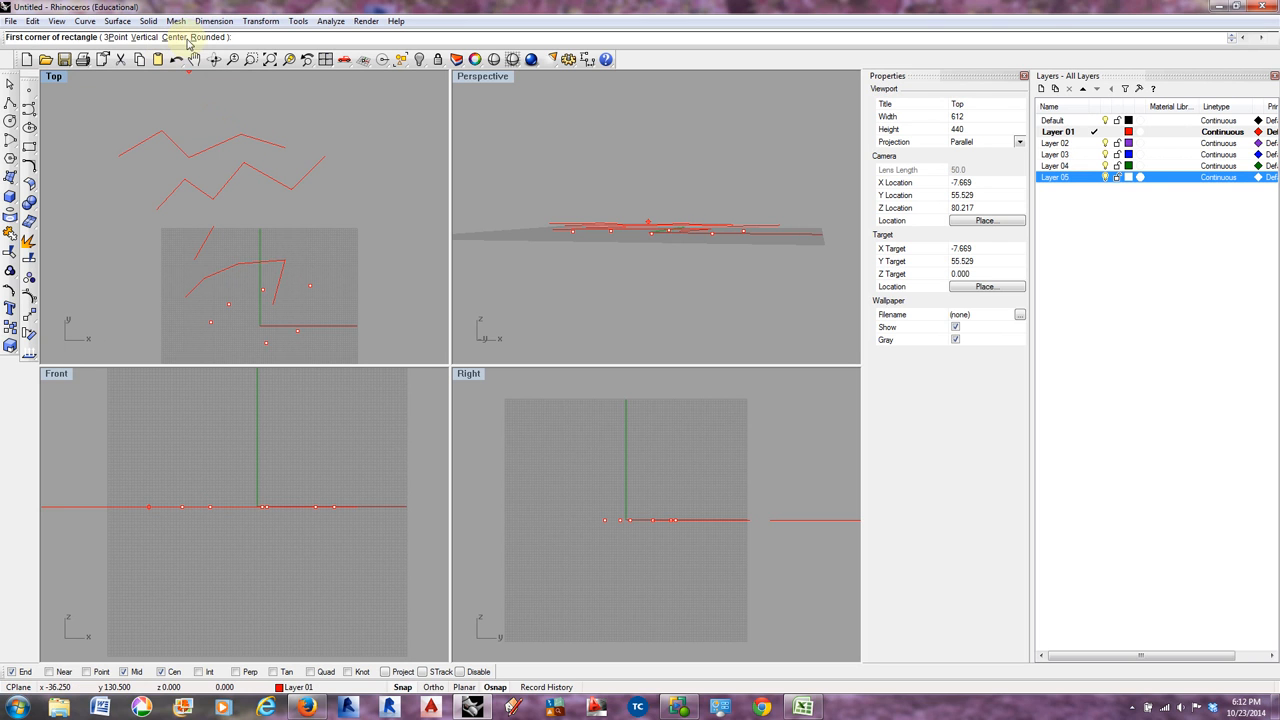
pyautogui.click(337, 115)
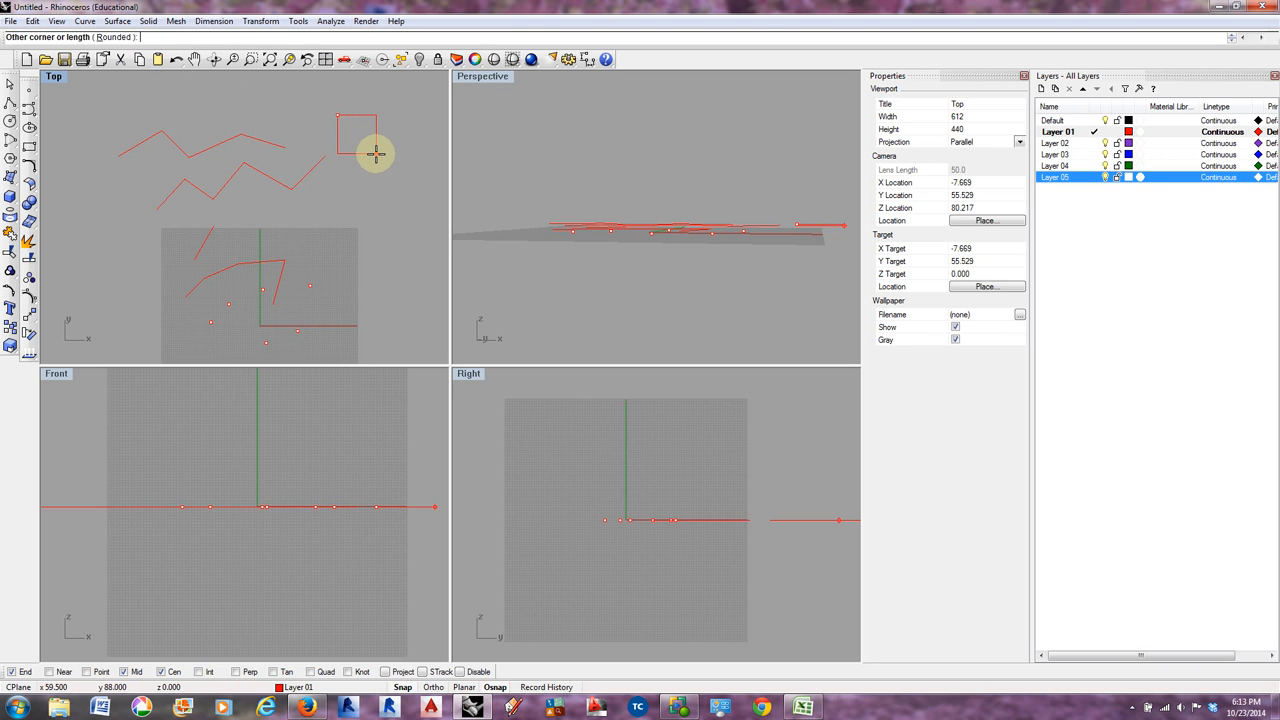
pyautogui.write('20')
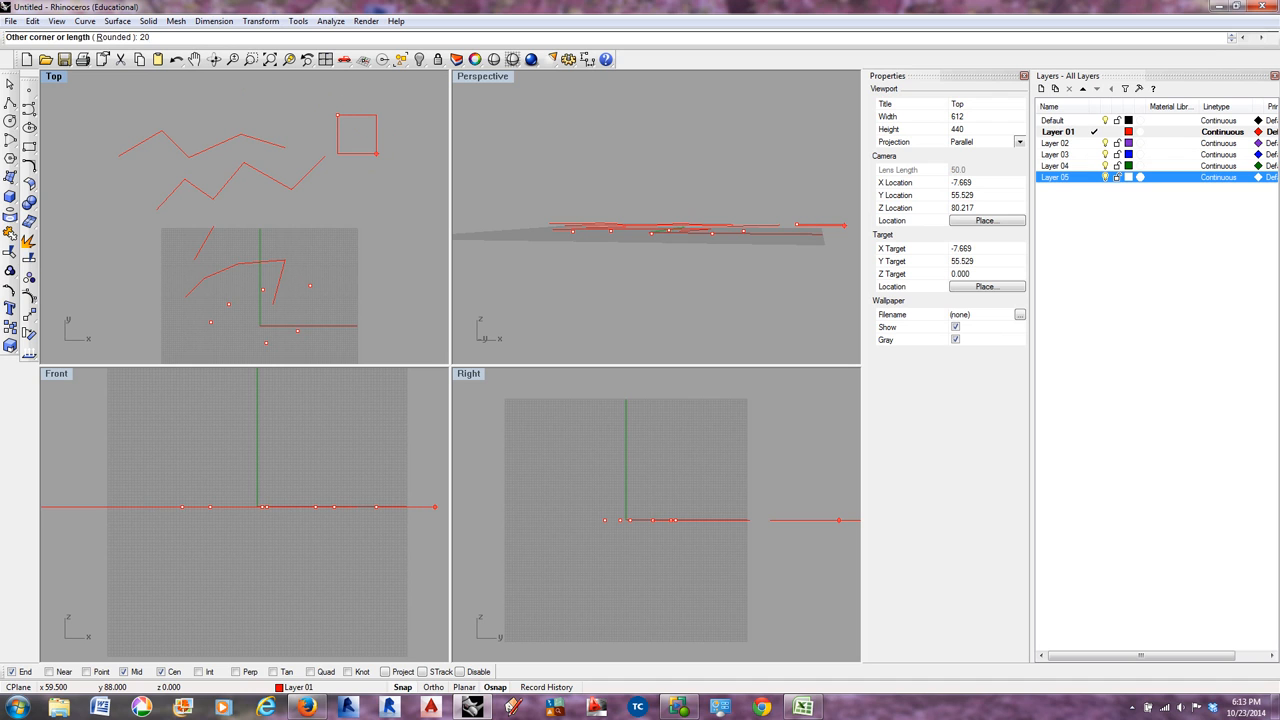
pyautogui.press('Return')
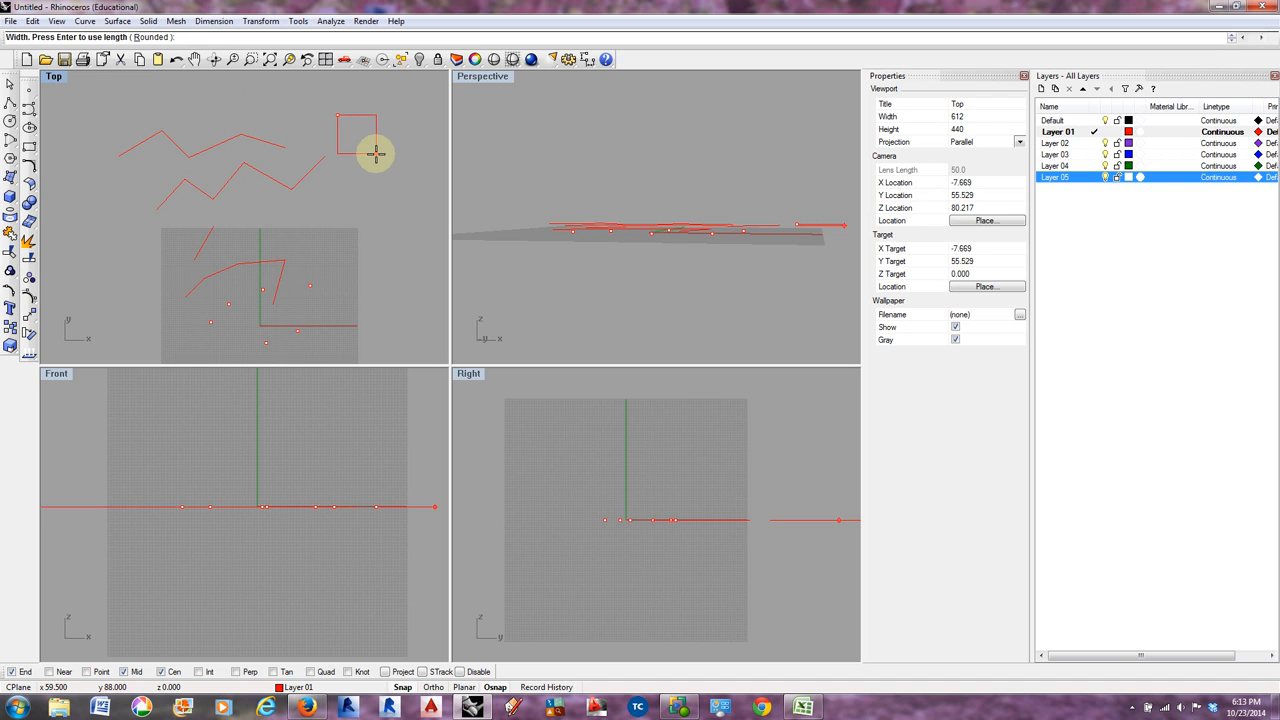
pyautogui.click(152, 37)
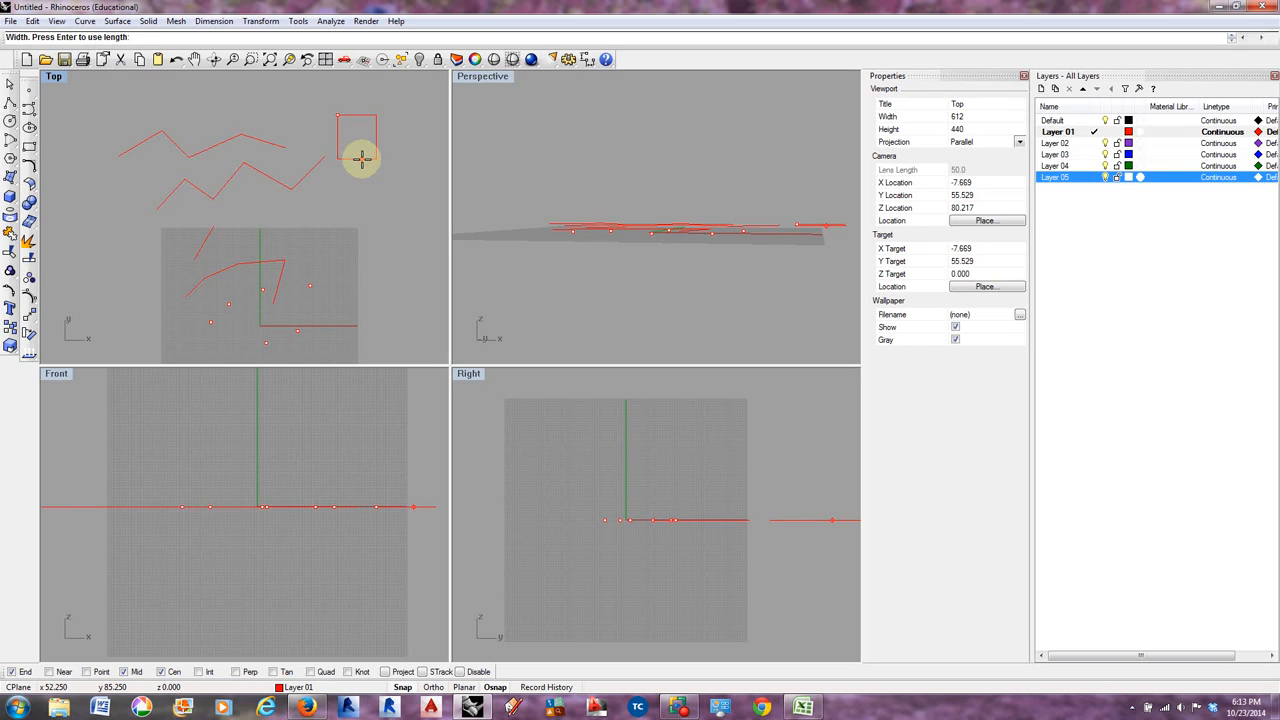
pyautogui.press('Return')
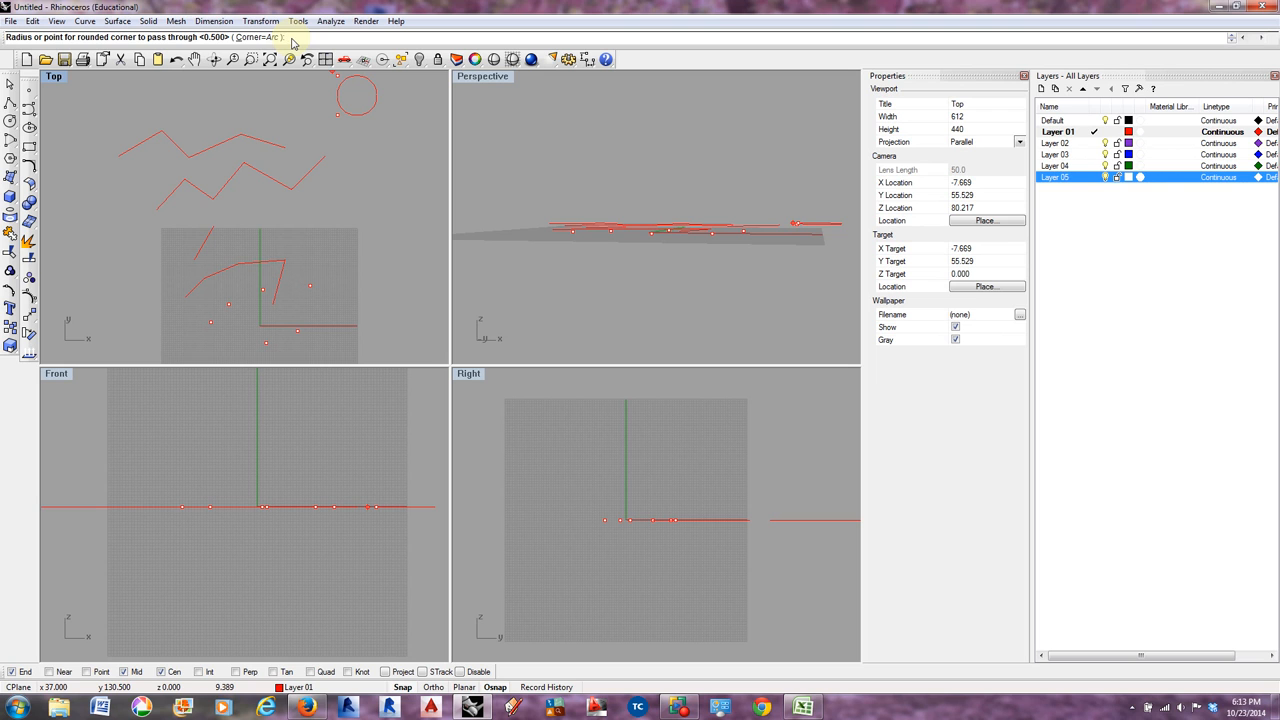
pyautogui.press('Return')
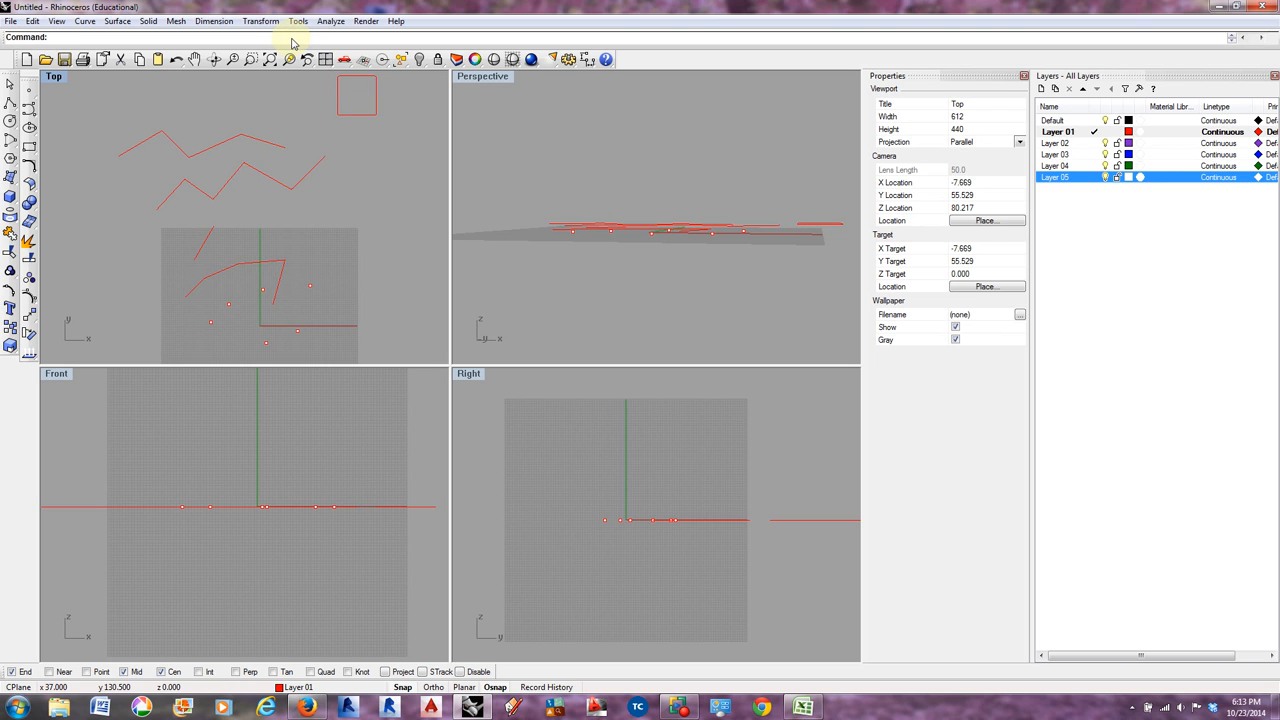
# - Examine the rounded corners of the new square up close in the Top viewport
pyautogui.middleClick(360, 96)
pyautogui.click(368, 146)
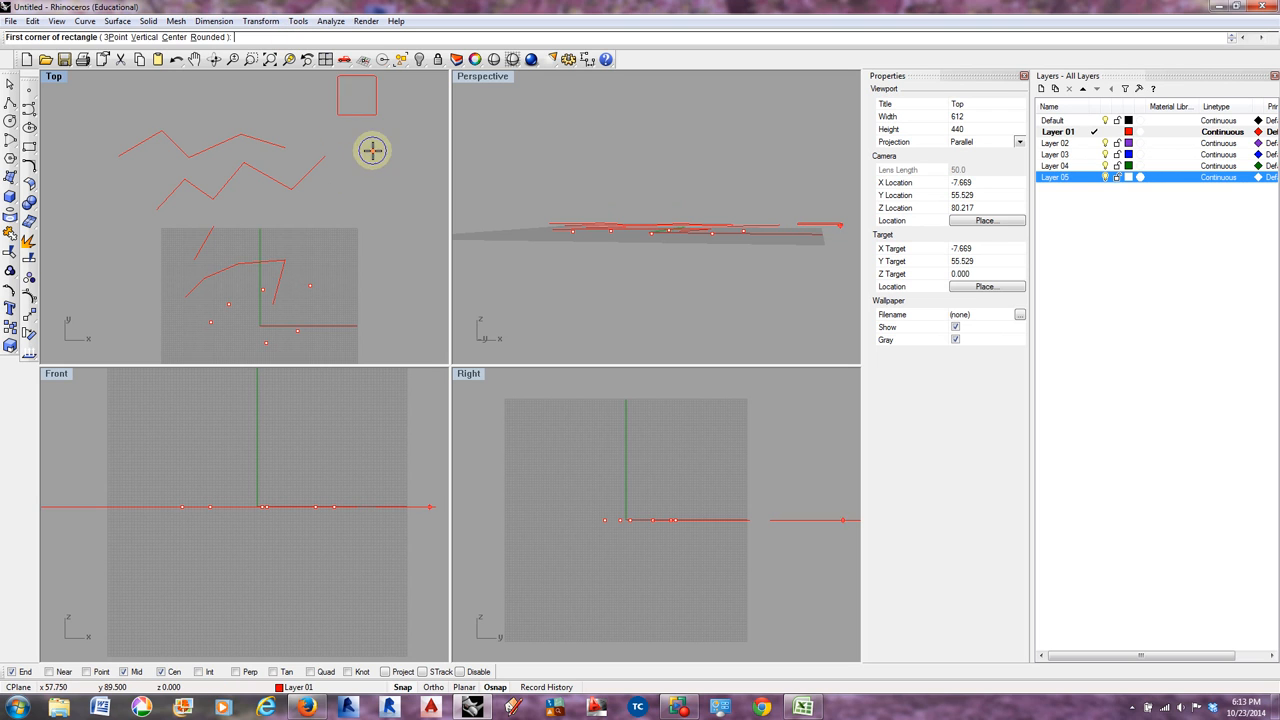
pyautogui.scroll(6, 345, 90)
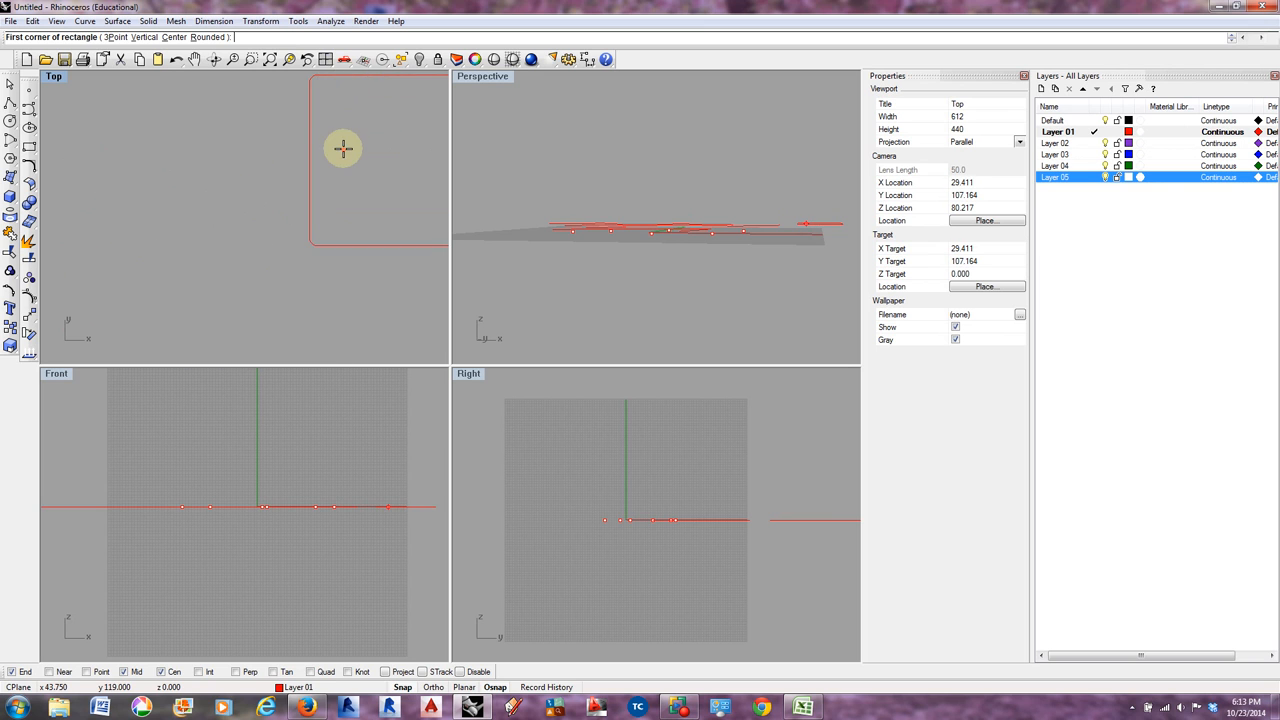
pyautogui.moveTo(343, 148); pyautogui.dragTo(179, 209, button='right')
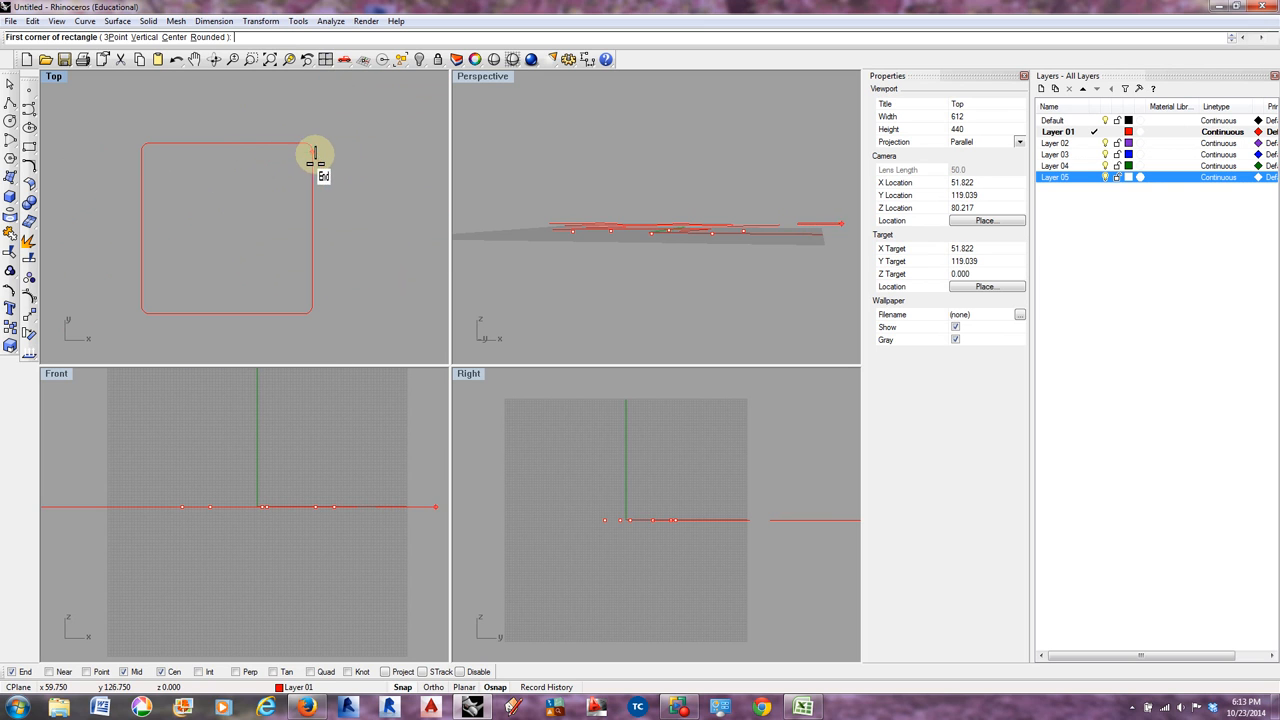
pyautogui.click(9, 85)
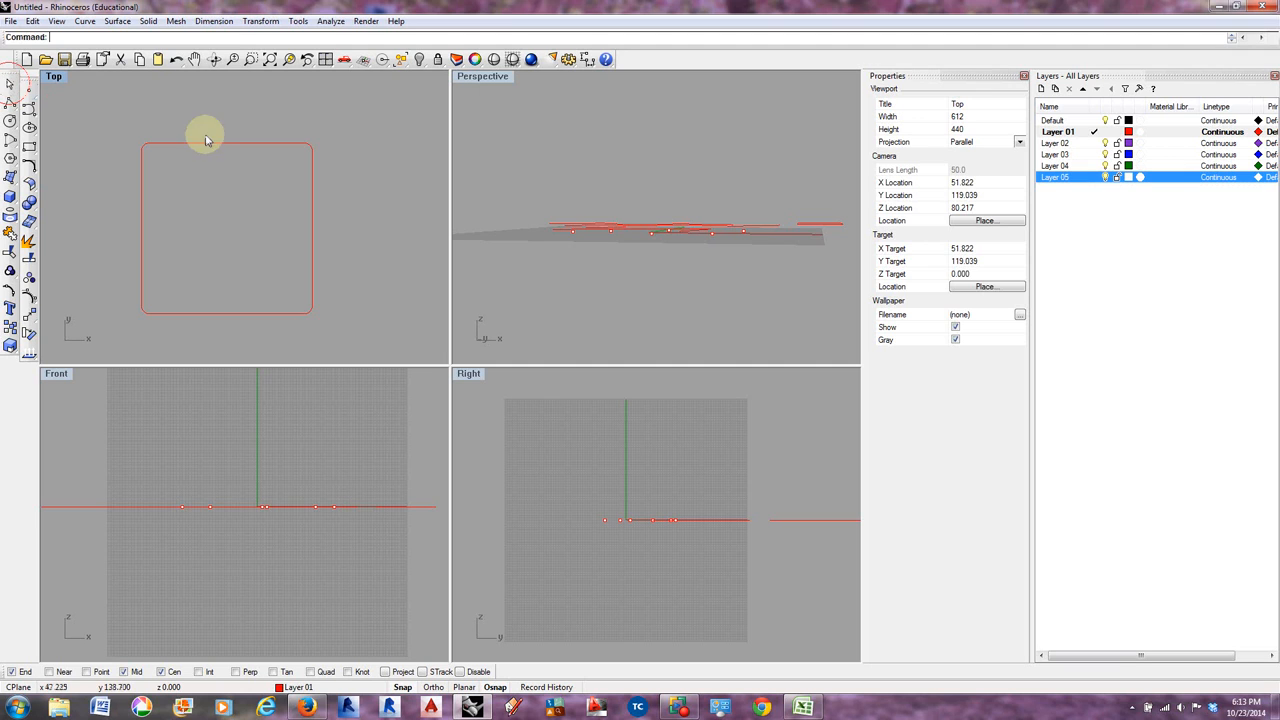
# - Select the rounded square to check that it is one curve and view it among the other curves in the Top viewport
pyautogui.click(206, 140)
pyautogui.scroll(-4, 232, 152)
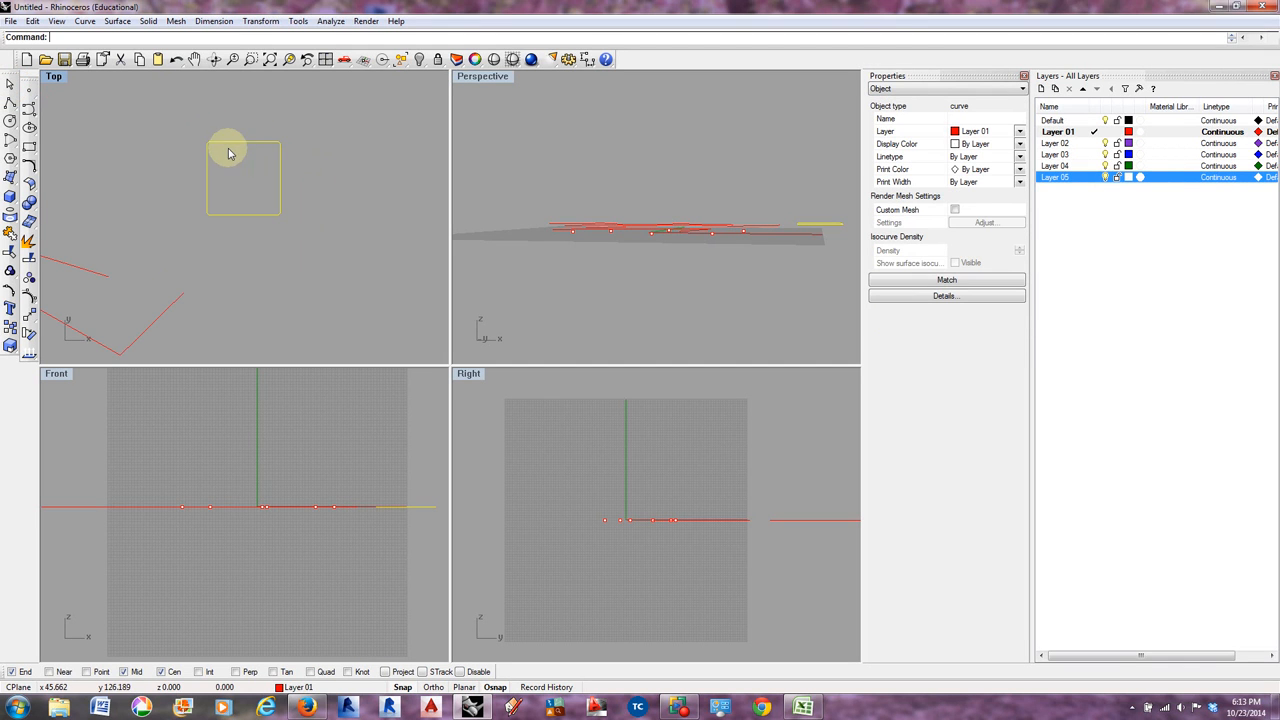
pyautogui.scroll(-3, 287, 140)
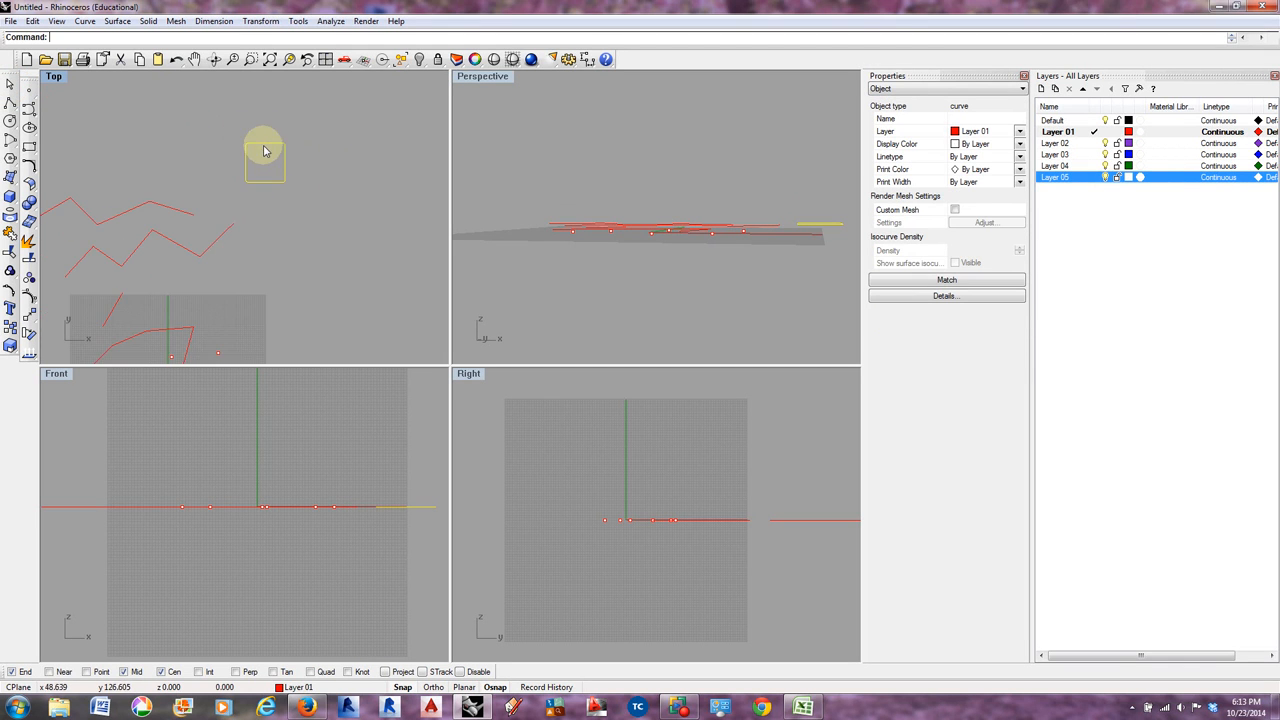
pyautogui.scroll(-3, 290, 155)
pyautogui.scroll(3, 217, 209)
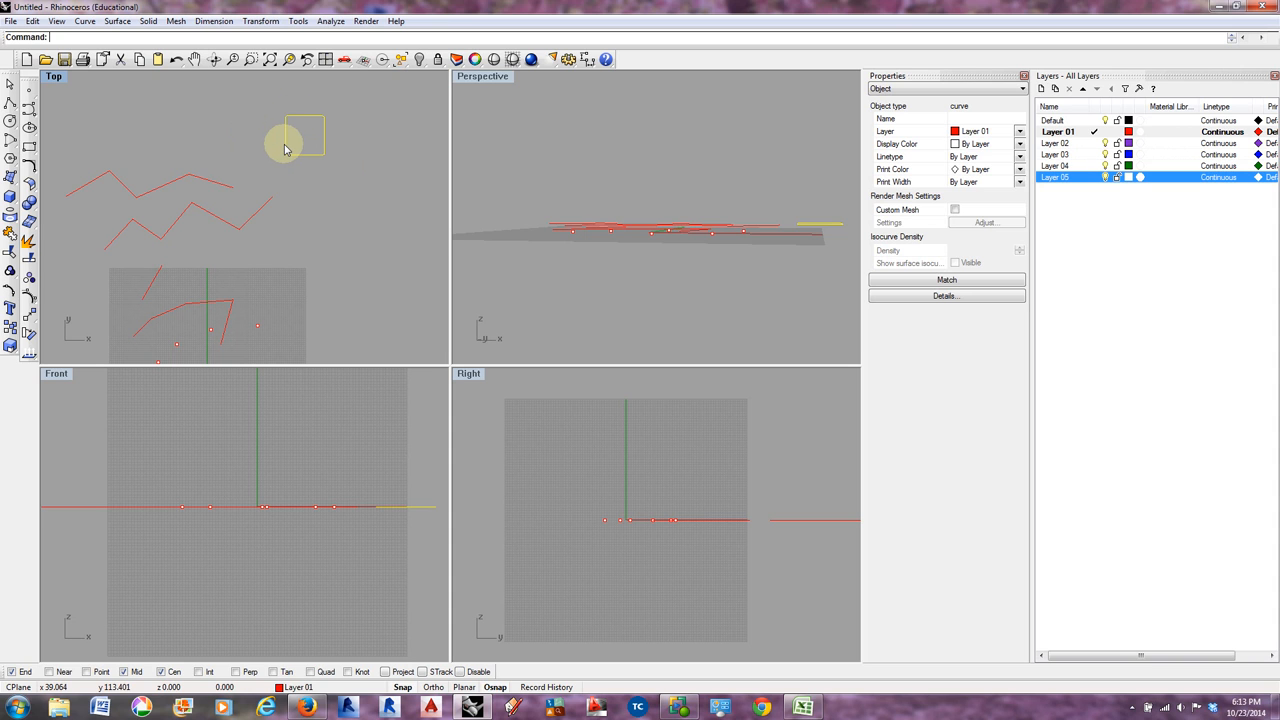
# - Draw an open, wavy degree 3 control-point curve with seven control points, above and around the existing curves in the Top viewport
pyautogui.click(88, 22)
pyautogui.moveTo(119, 88)
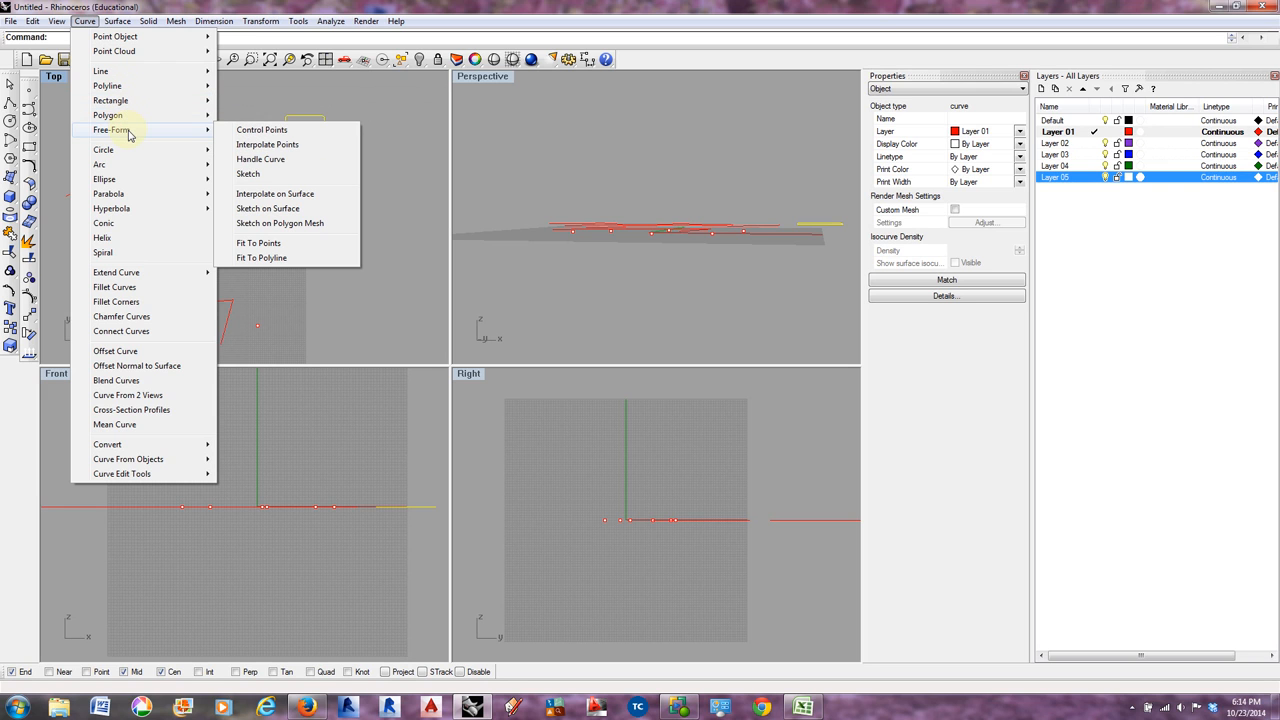
pyautogui.click(255, 136)
pyautogui.scroll(-3, 274, 194)
pyautogui.click(189, 154)
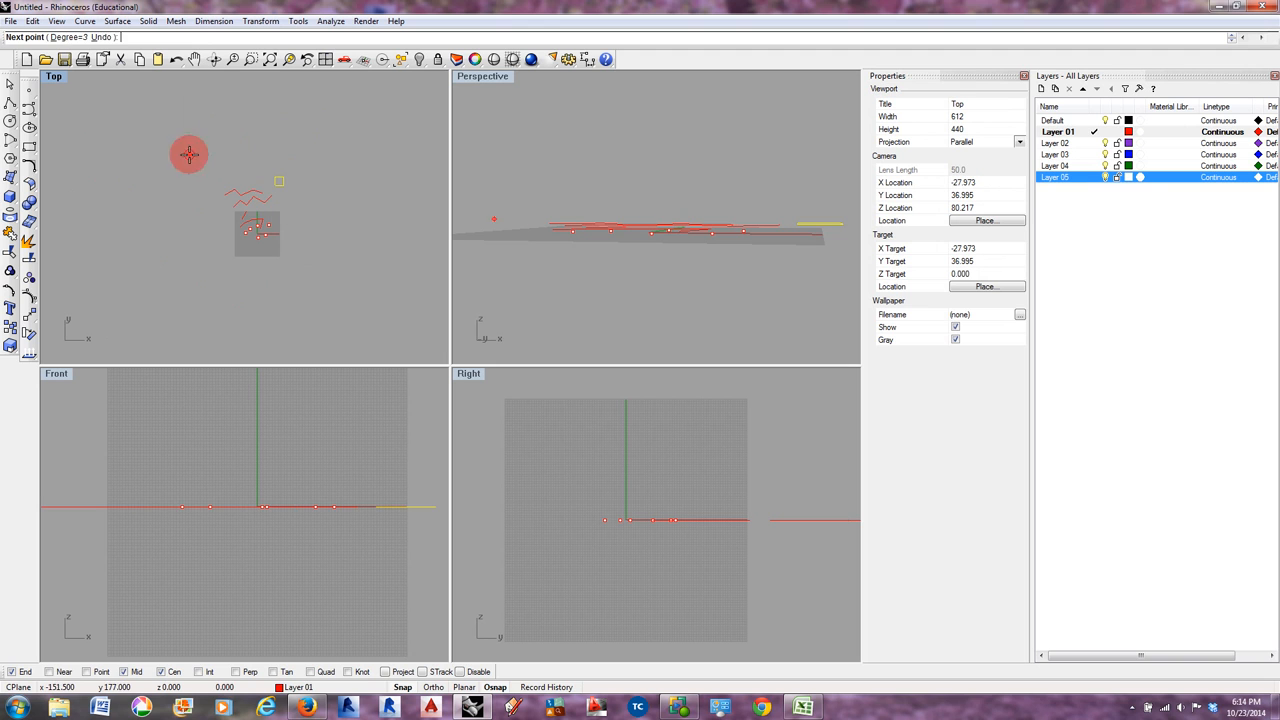
pyautogui.click(222, 120)
pyautogui.click(263, 165)
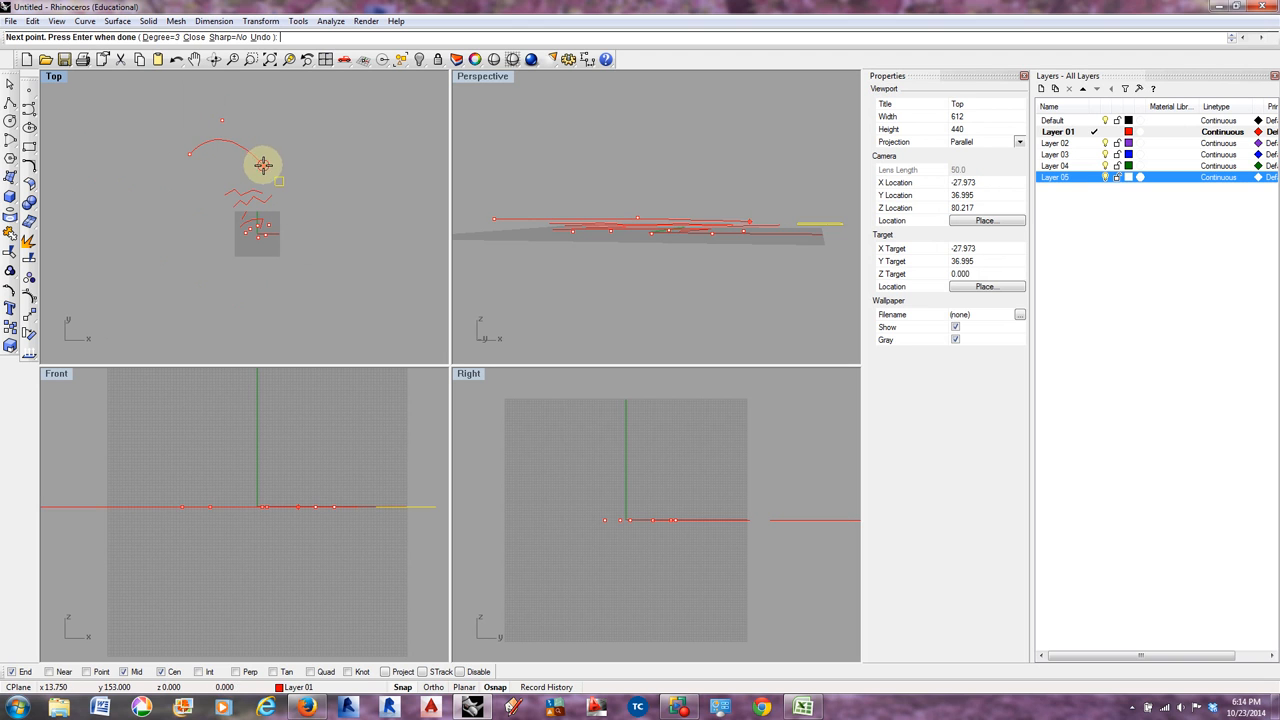
pyautogui.click(306, 111)
pyautogui.click(355, 168)
pyautogui.click(350, 227)
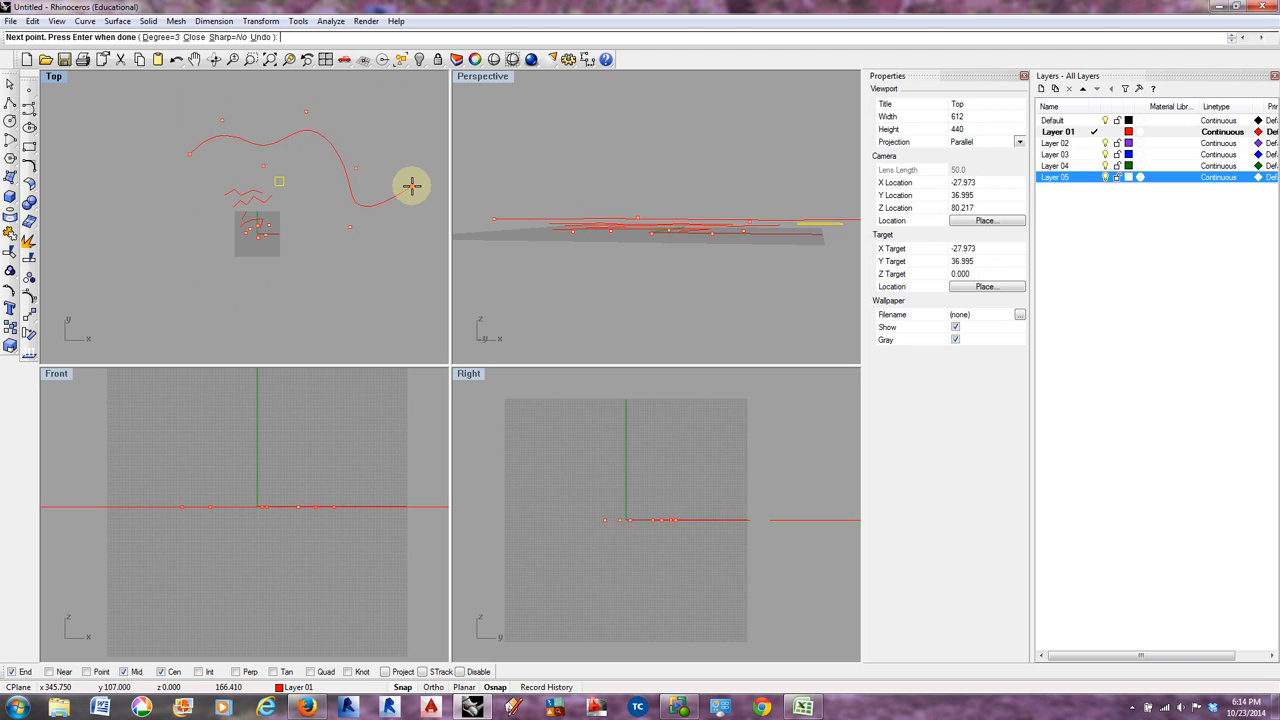
pyautogui.click(412, 185)
pyautogui.rightClick(412, 185)
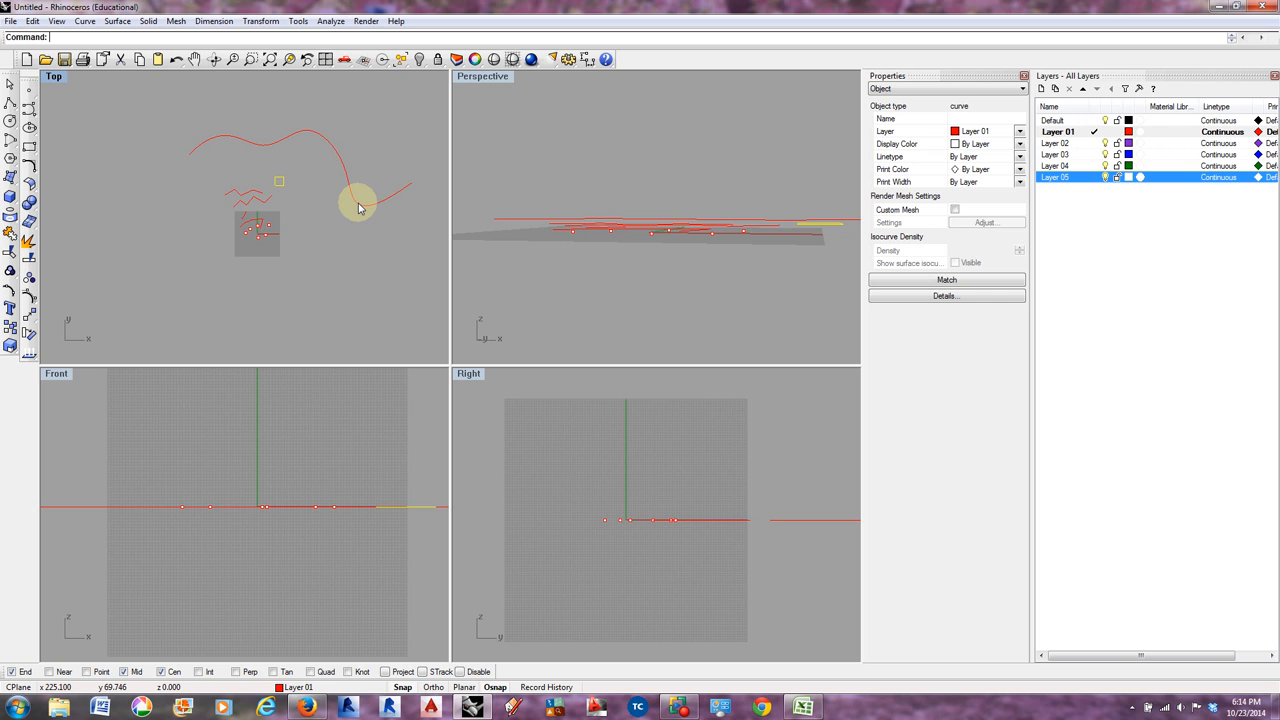
# - Turn on the control points of the selected rounded square with PointsOn, and clear the selection
pyautogui.write('oint')
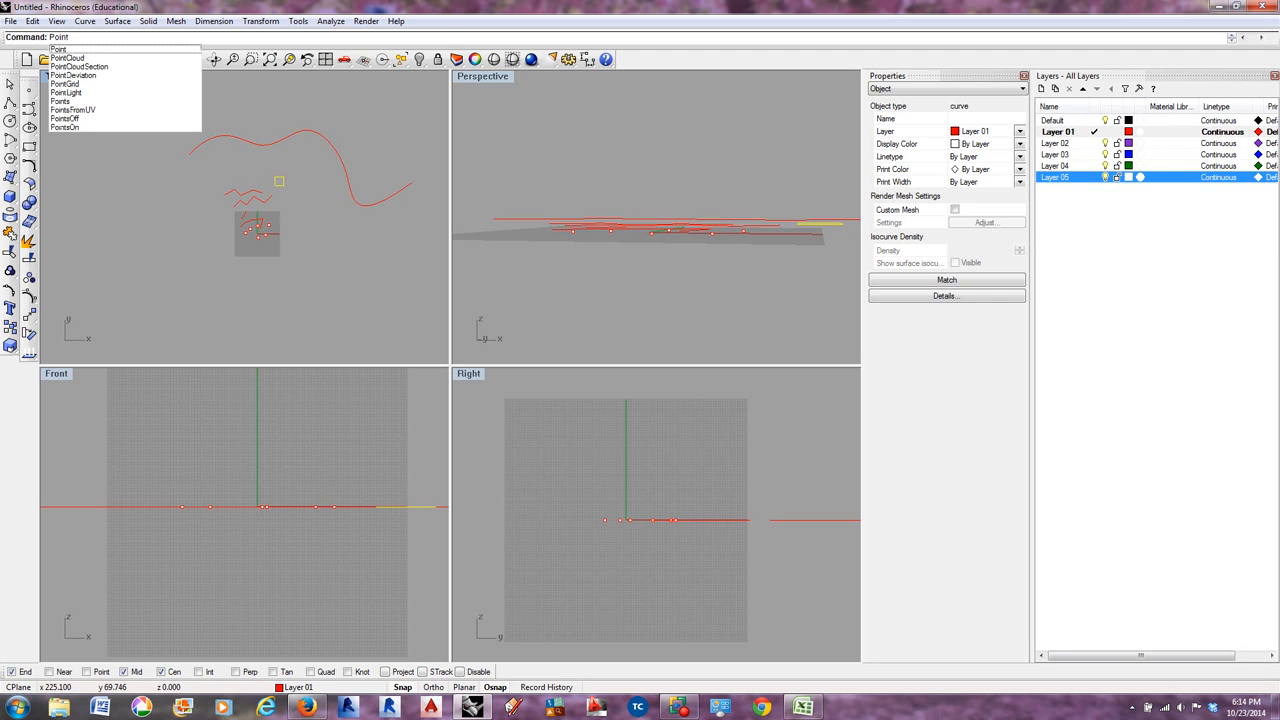
pyautogui.click(64, 127)
pyautogui.click(277, 138)
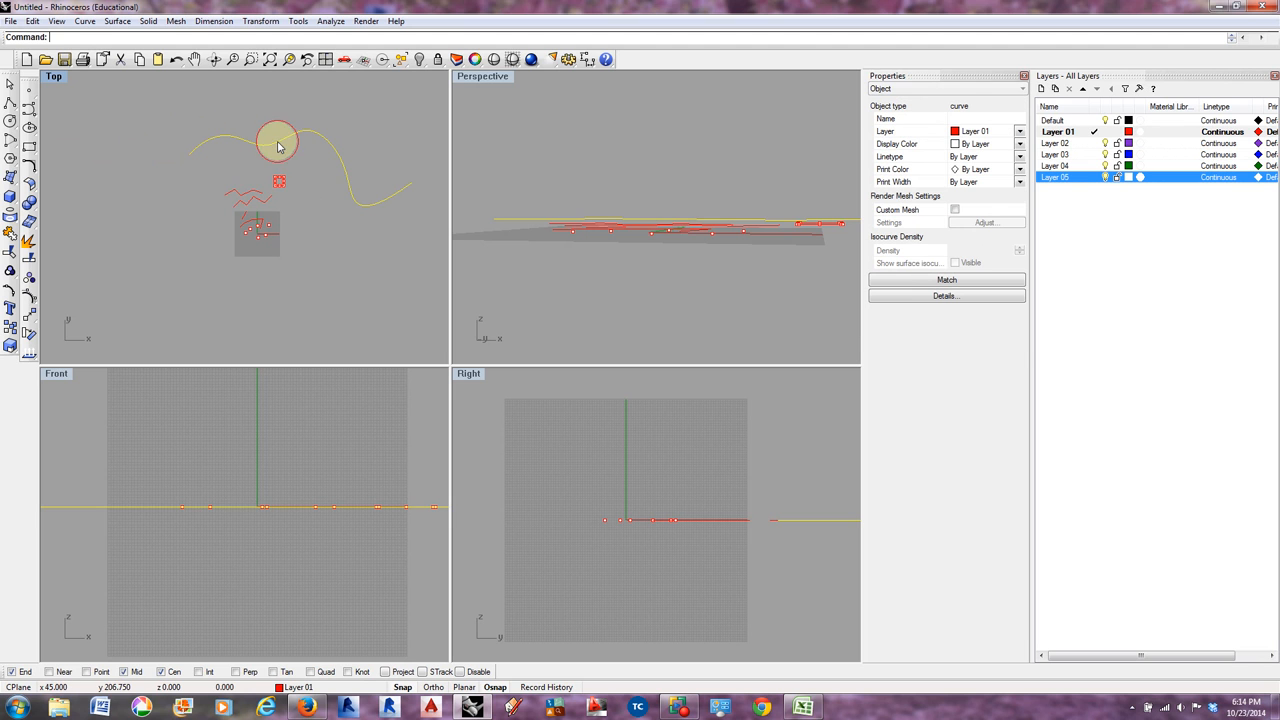
pyautogui.scroll(3, 281, 180)
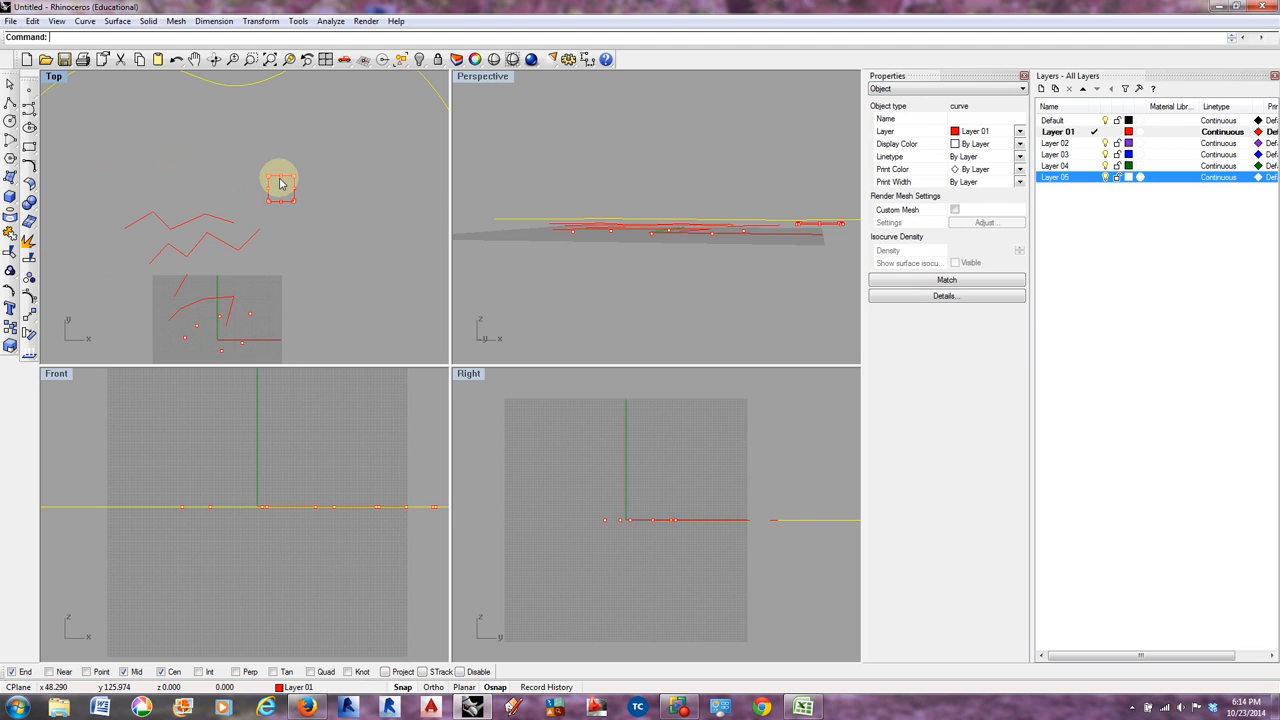
pyautogui.middleClick(280, 177)
pyautogui.click(306, 234)
# - Select the wavy free-form curve in the Top viewport and turn on its control points with PointsOn
pyautogui.scroll(-4, 286, 240)
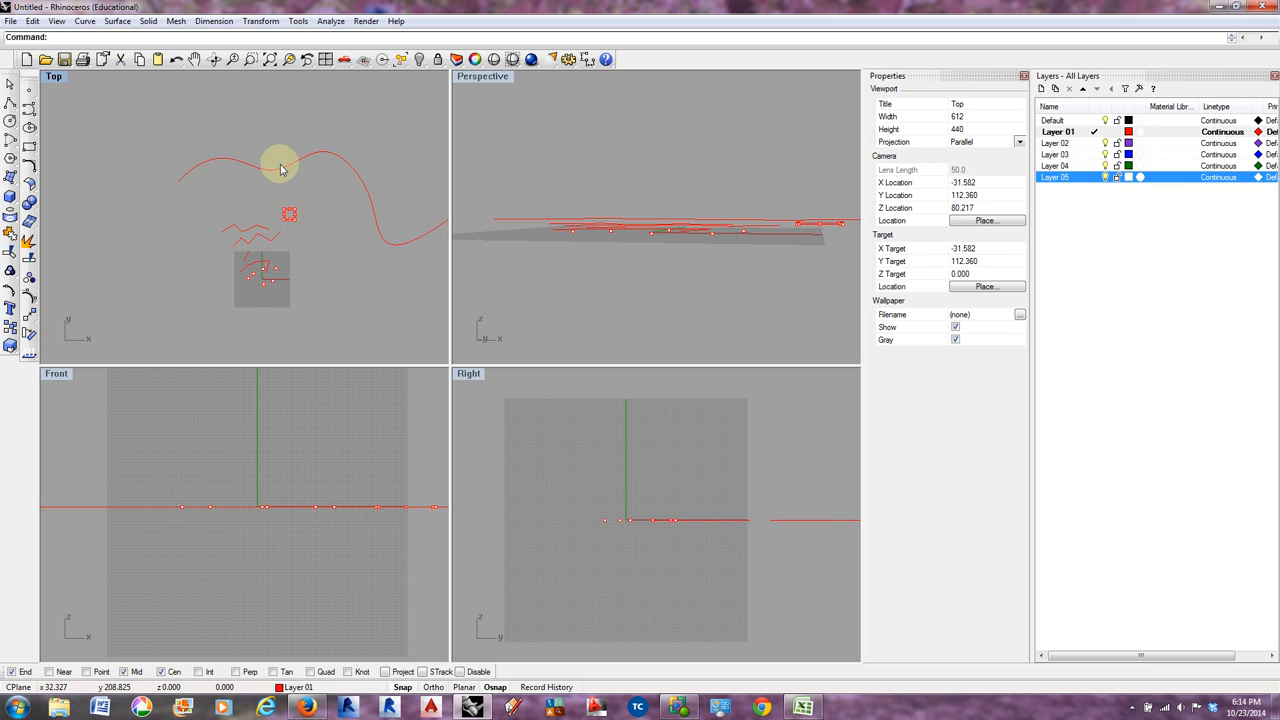
pyautogui.scroll(2, 280, 165)
pyautogui.click(281, 175)
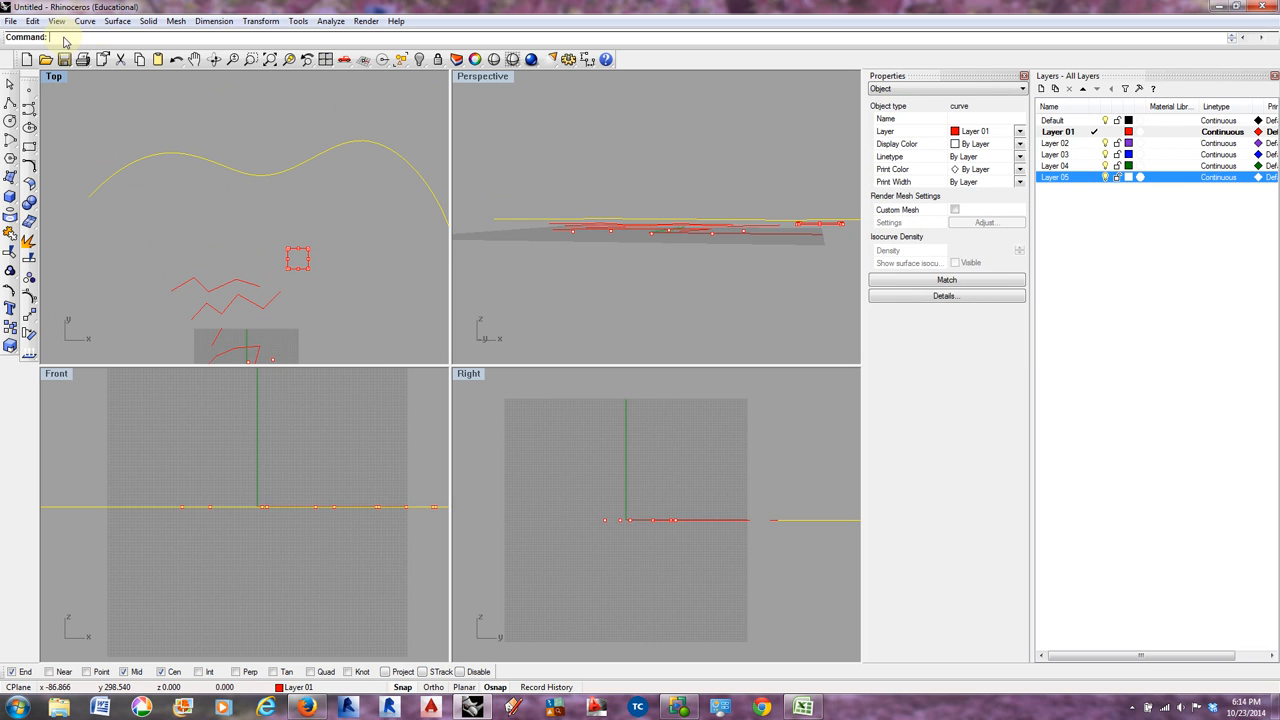
pyautogui.write('Join')
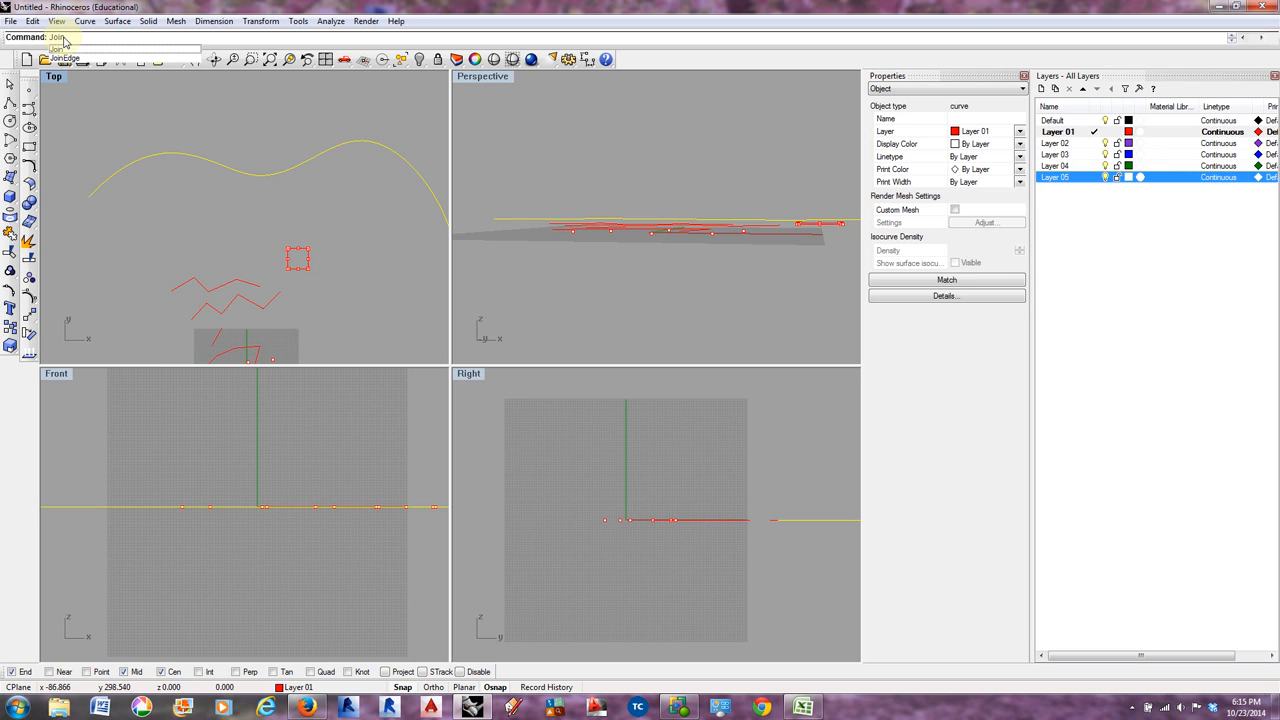
pyautogui.press('Return')
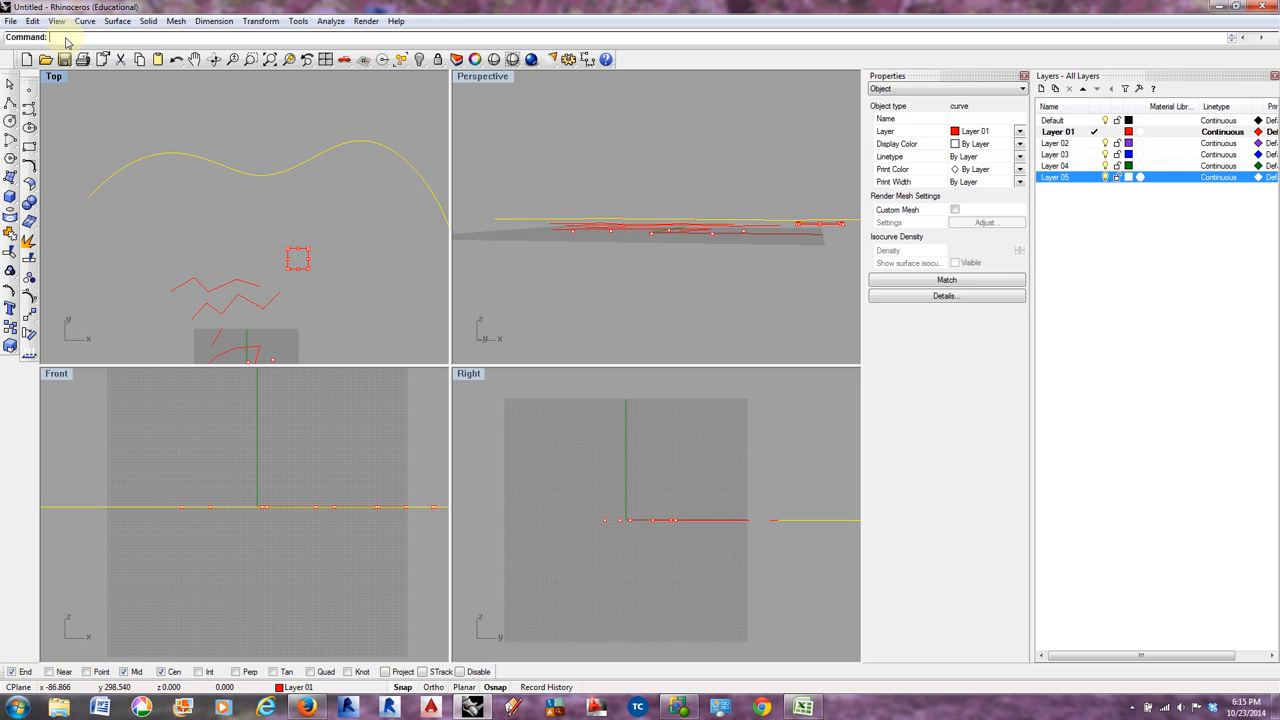
pyautogui.write('Point')
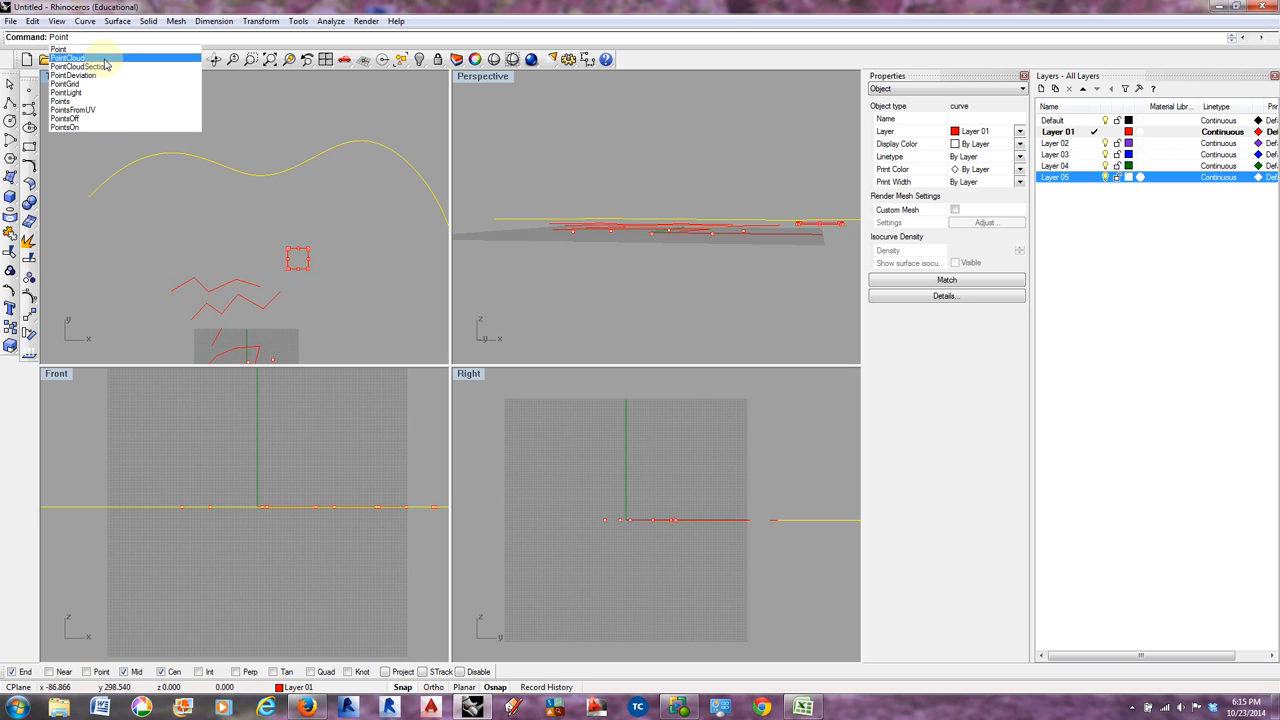
pyautogui.click(95, 129)
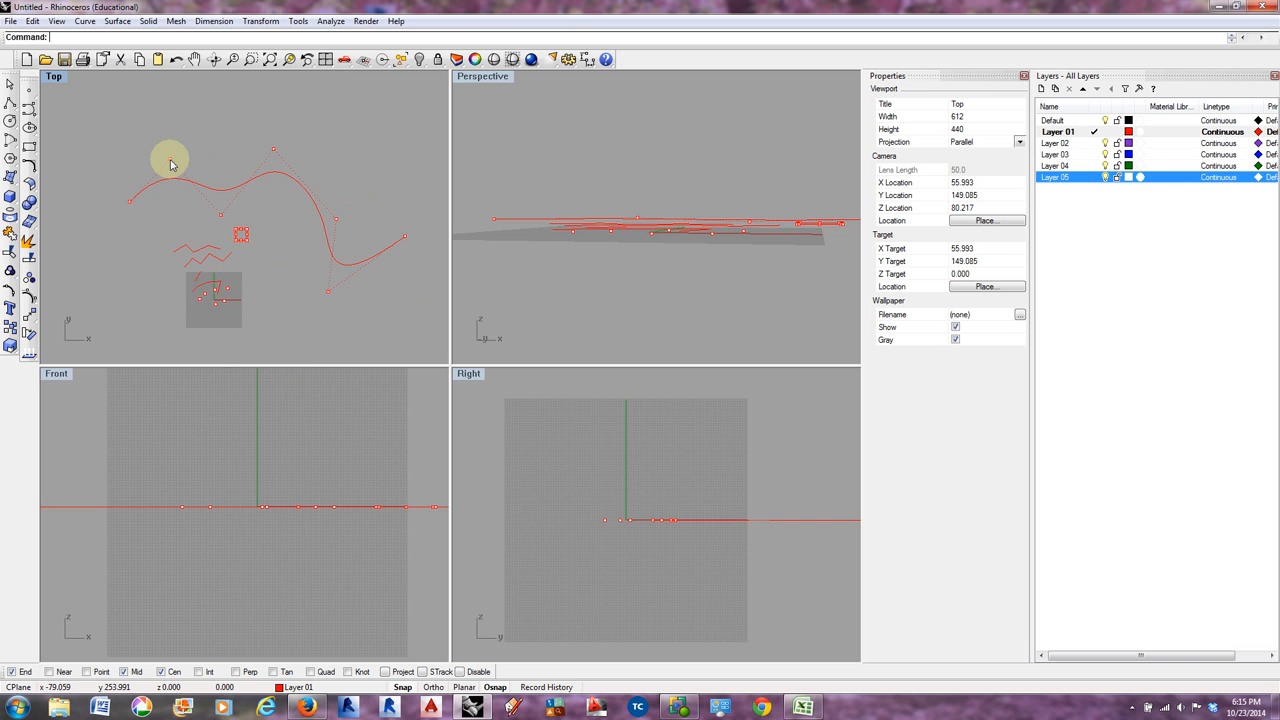
# - Reshape the free-form curve by moving its first four control points outward: first and third leftward, second upward, fourth up and right
pyautogui.moveTo(170, 163); pyautogui.dragTo(144, 112)
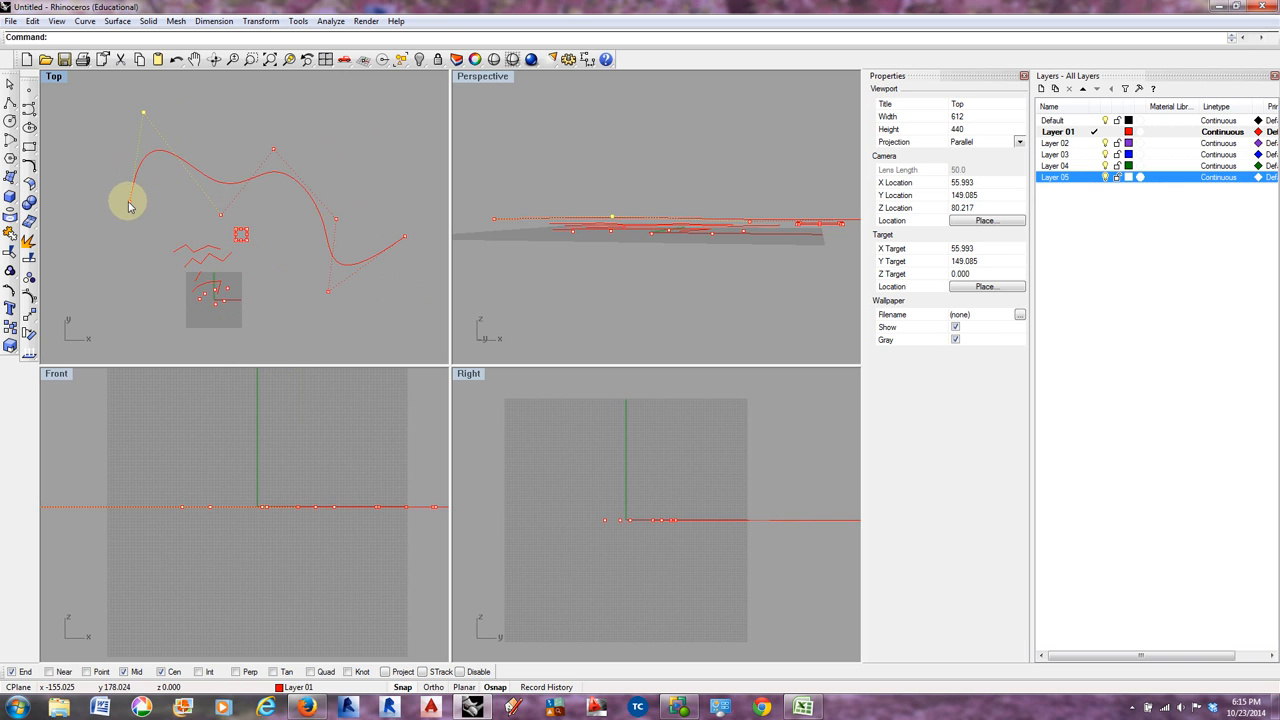
pyautogui.moveTo(129, 206); pyautogui.dragTo(83, 202)
pyautogui.moveTo(220, 214); pyautogui.dragTo(185, 203)
pyautogui.moveTo(275, 149); pyautogui.dragTo(325, 121)
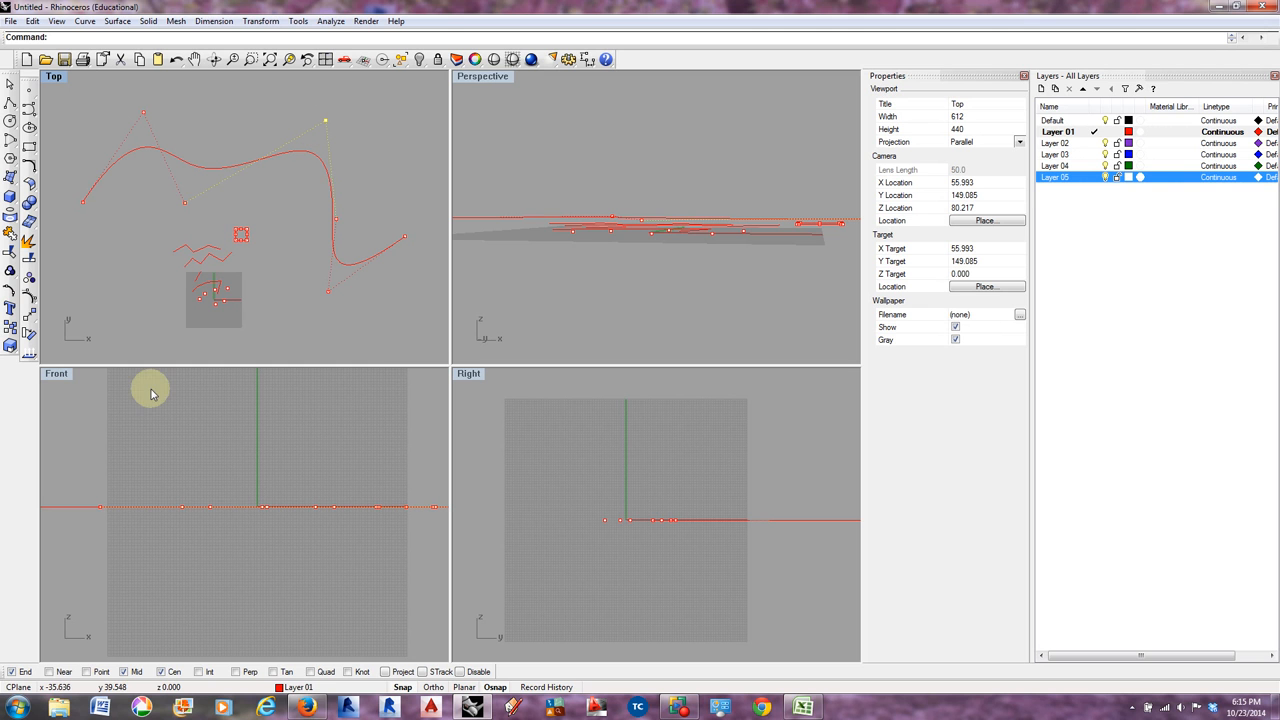
pyautogui.click(306, 707)
pyautogui.moveTo(563, 6); pyautogui.dragTo(1279, 292)
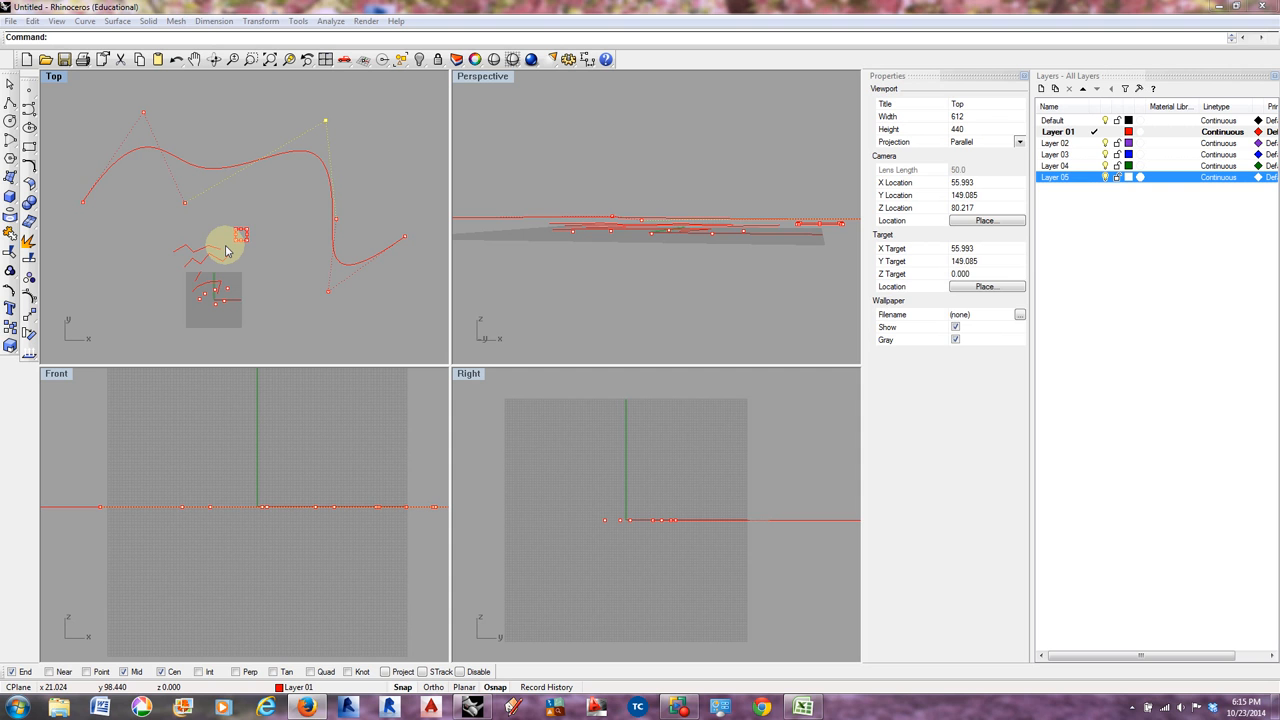
# - Select the open zigzag polyline and one exploded segment below it in turn to compare joined and separate lines
pyautogui.click(194, 248)
pyautogui.scroll(4, 188, 245)
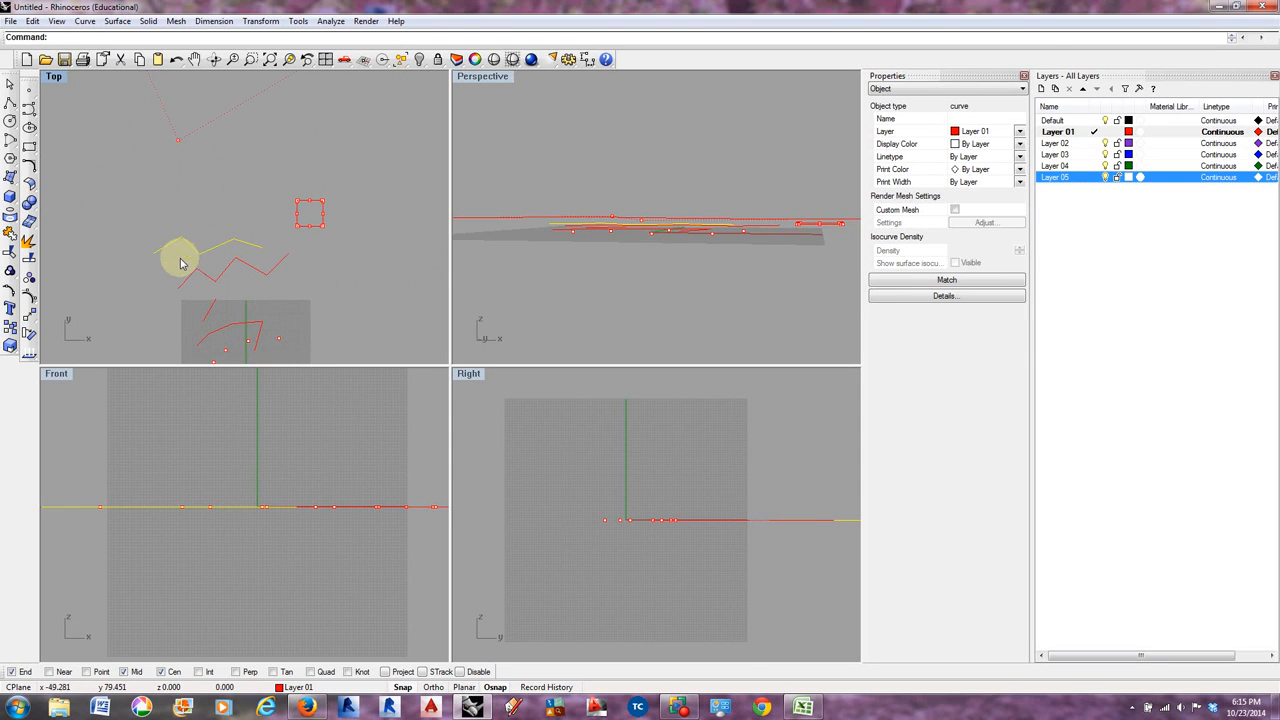
pyautogui.click(188, 278)
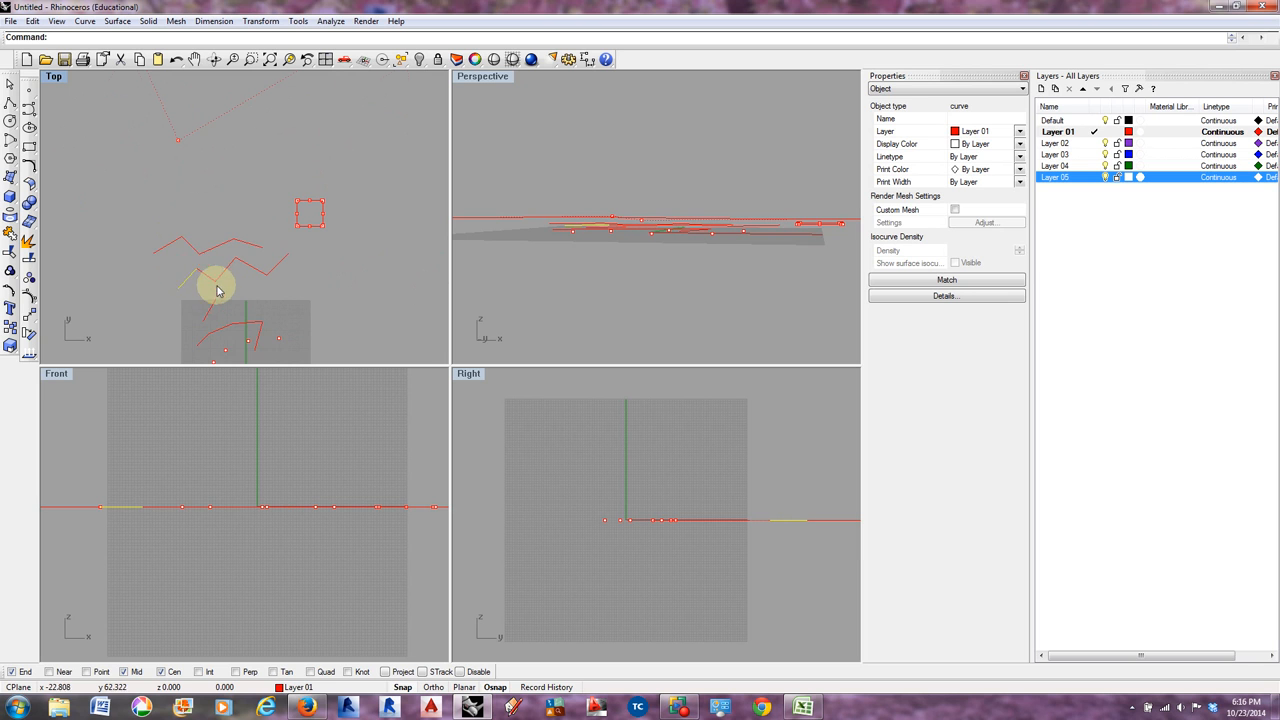
pyautogui.scroll(-3, 229, 323)
pyautogui.scroll(2, 229, 323)
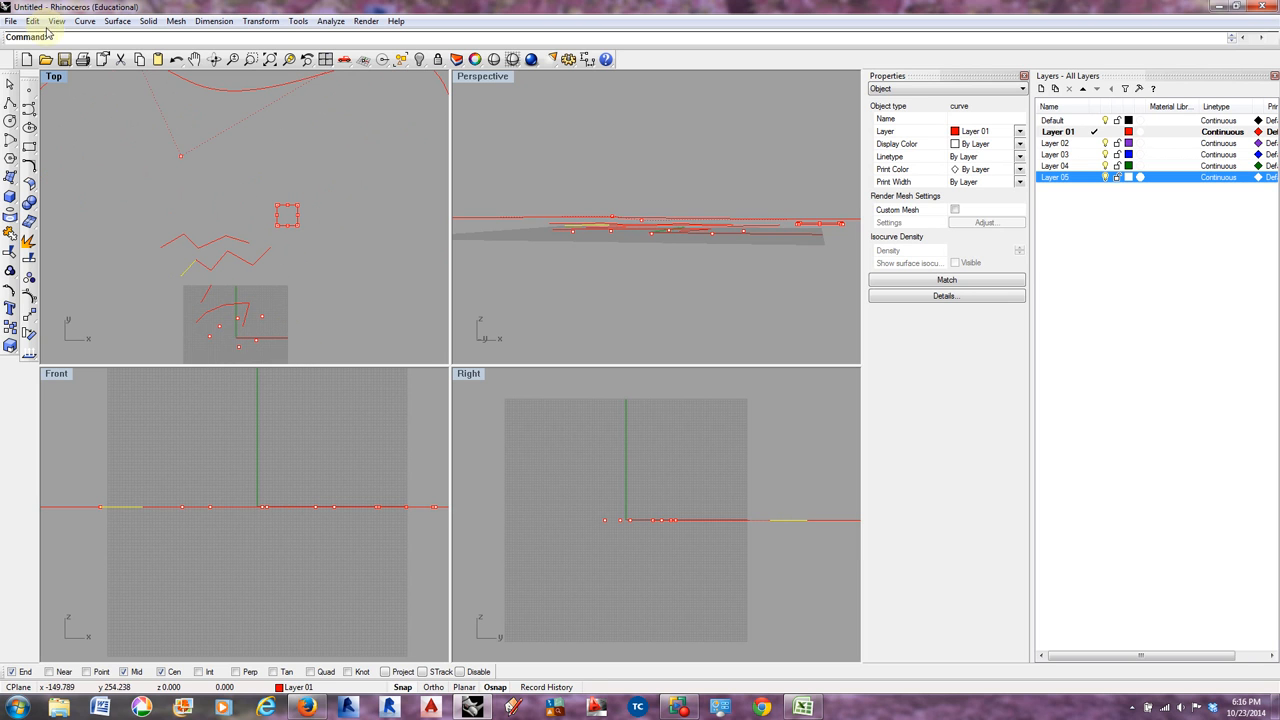
# - Draw a circle by center and radius in the empty area left of the grid, below the free-form curve's start, in the Top viewport
pyautogui.click(85, 21)
pyautogui.moveTo(116, 153)
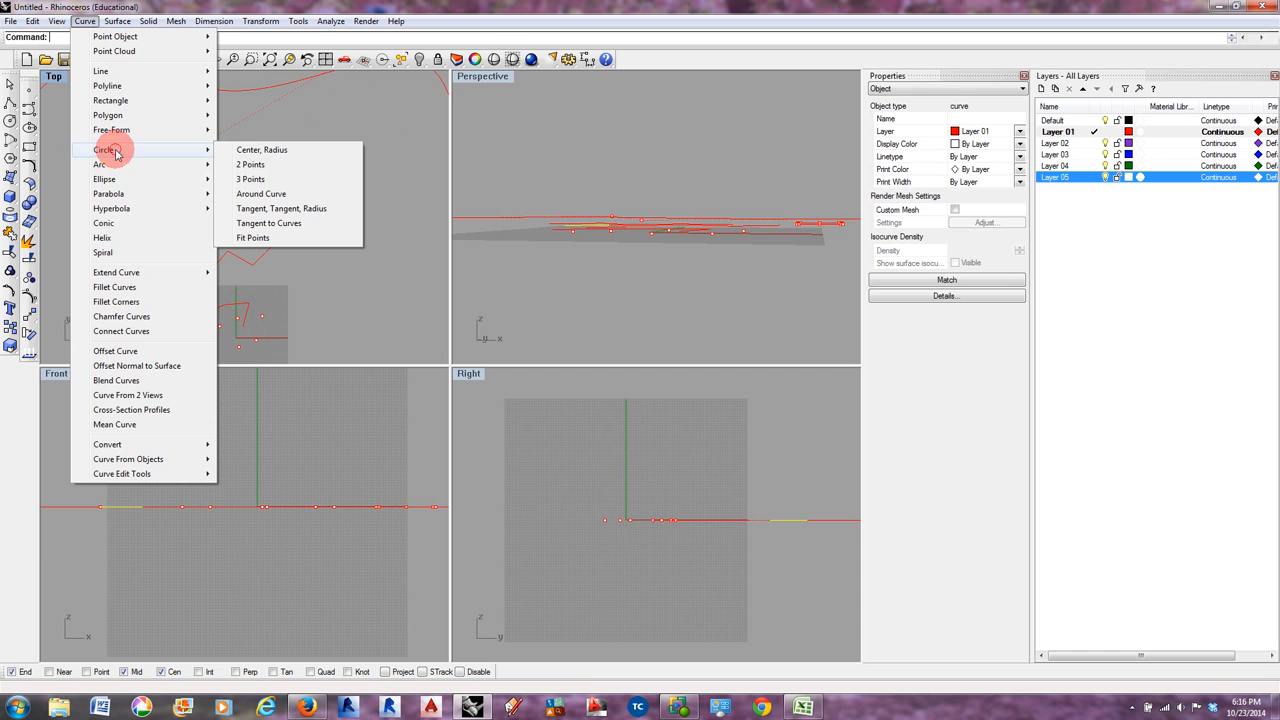
pyautogui.click(261, 150)
pyautogui.scroll(-2, 183, 188)
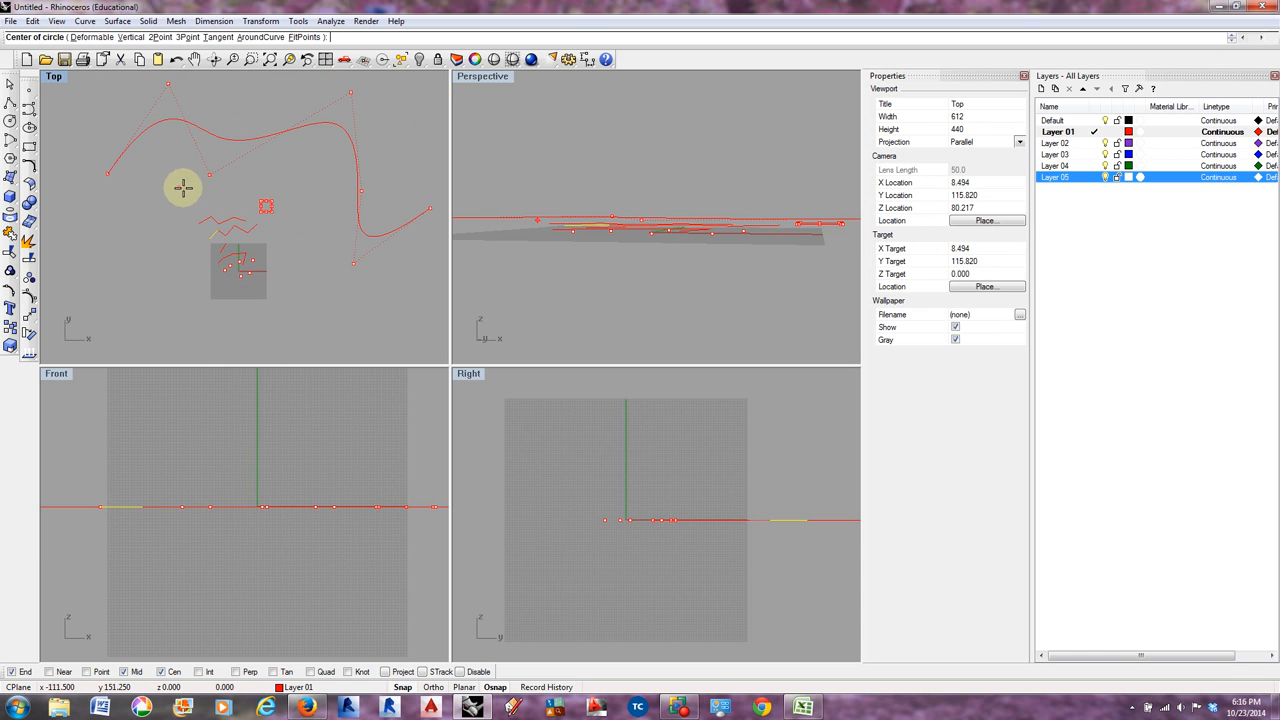
pyautogui.click(109, 247)
pyautogui.click(130, 271)
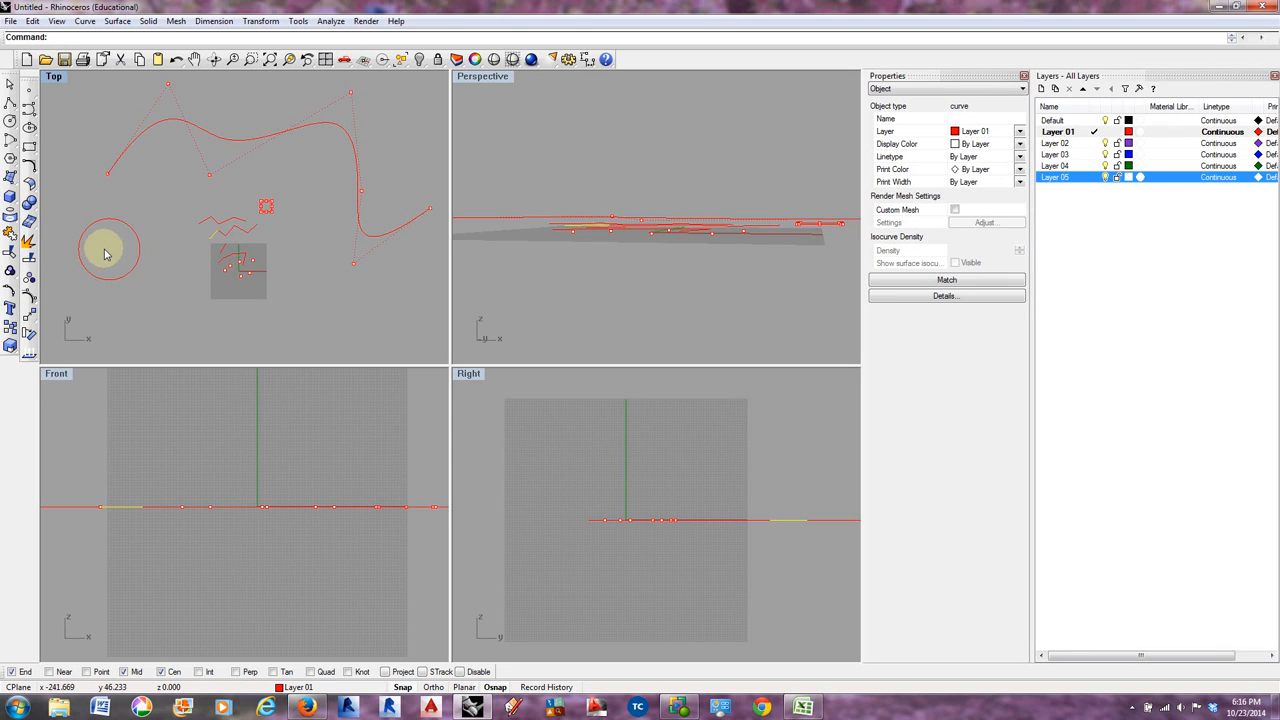
# - Move the free-form curve's second and third control points slightly downward, and clear the selection
pyautogui.moveTo(167, 89); pyautogui.dragTo(160, 98)
pyautogui.moveTo(208, 180)
pyautogui.mouseDown()
pyautogui.moveTo(229, 200)
pyautogui.moveTo(214, 200)
pyautogui.mouseUp()
pyautogui.click(213, 121)
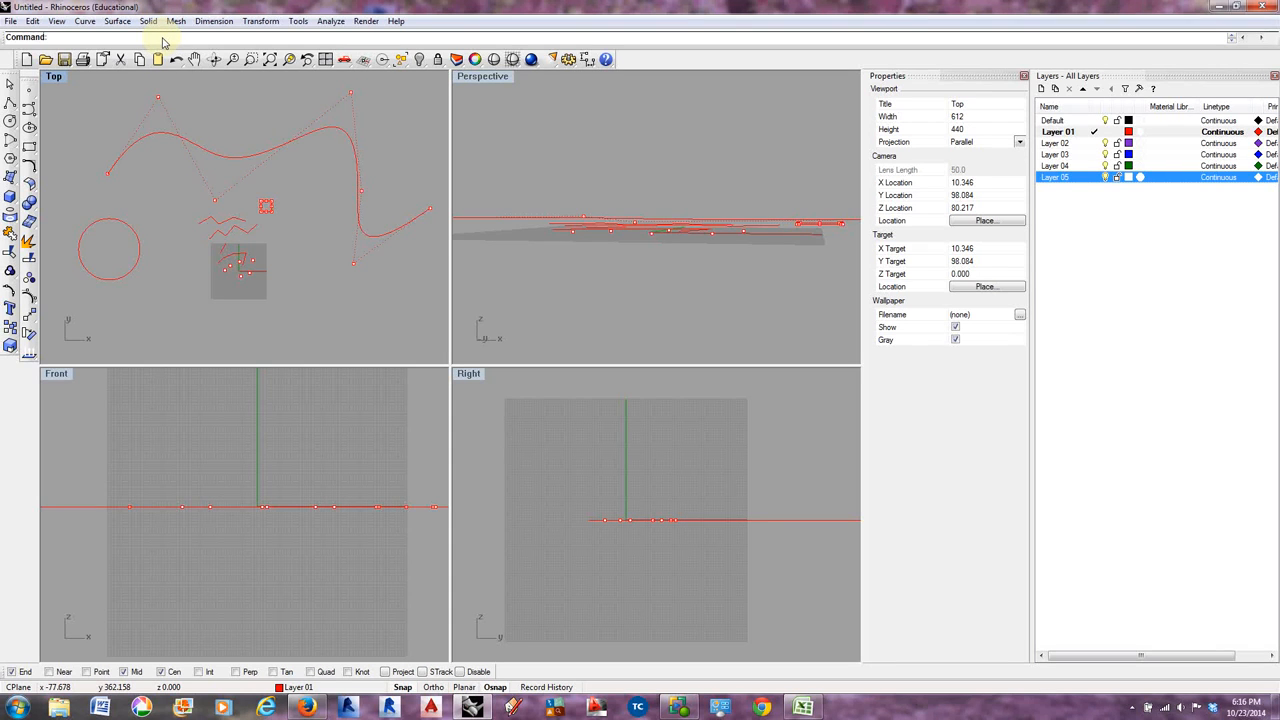
# - Change the free-form curve to degree 1 with ChangeDegree, and move its second vertex up and to the left
pyautogui.write('ChangeDegree')
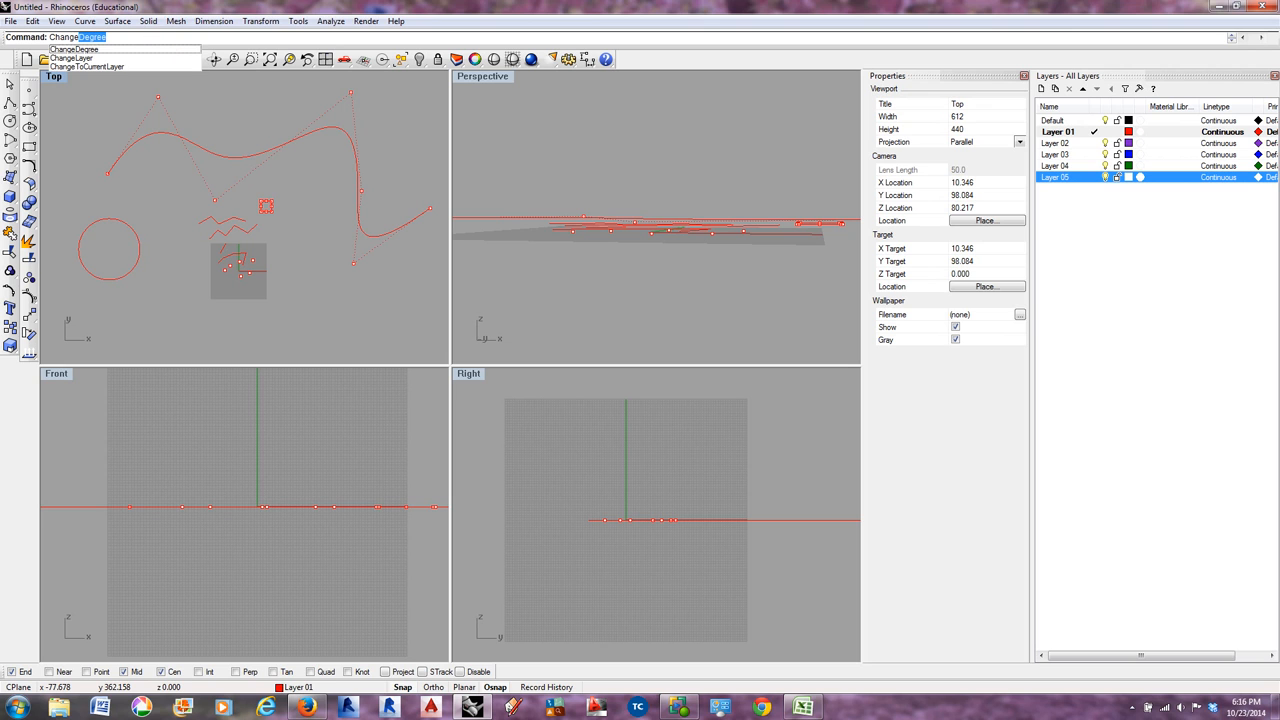
pyautogui.click(98, 49)
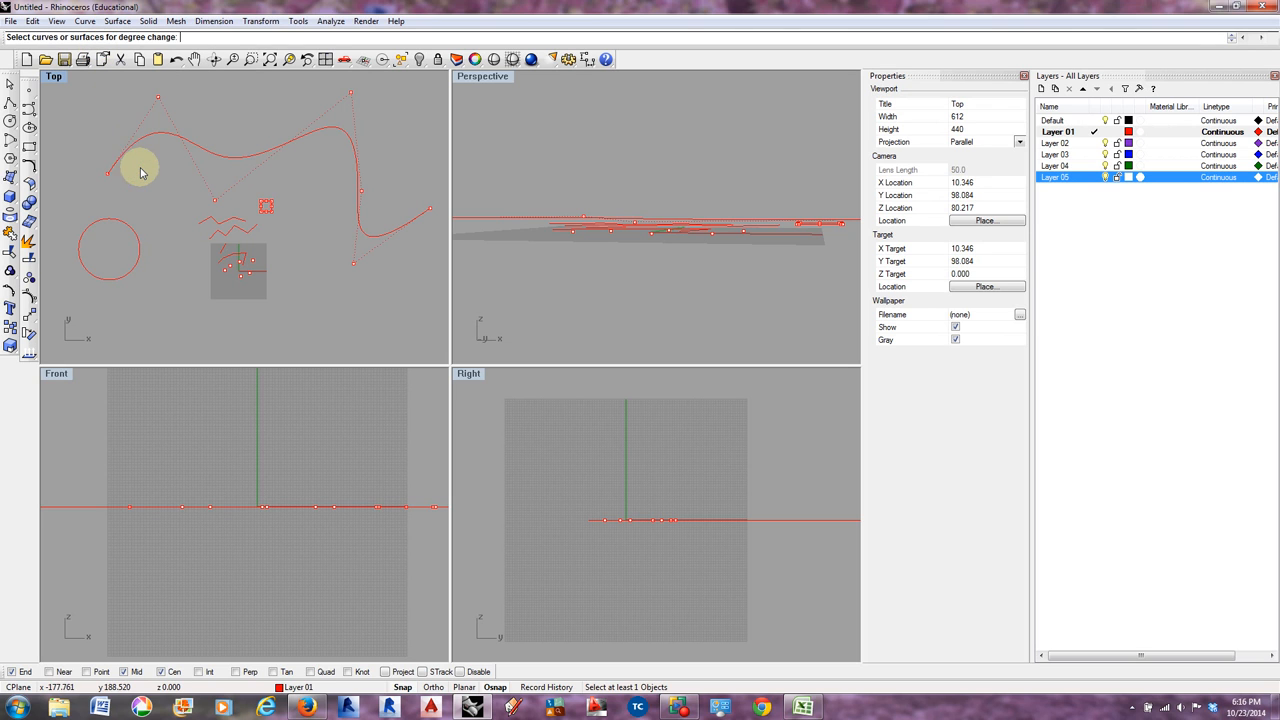
pyautogui.click(178, 136)
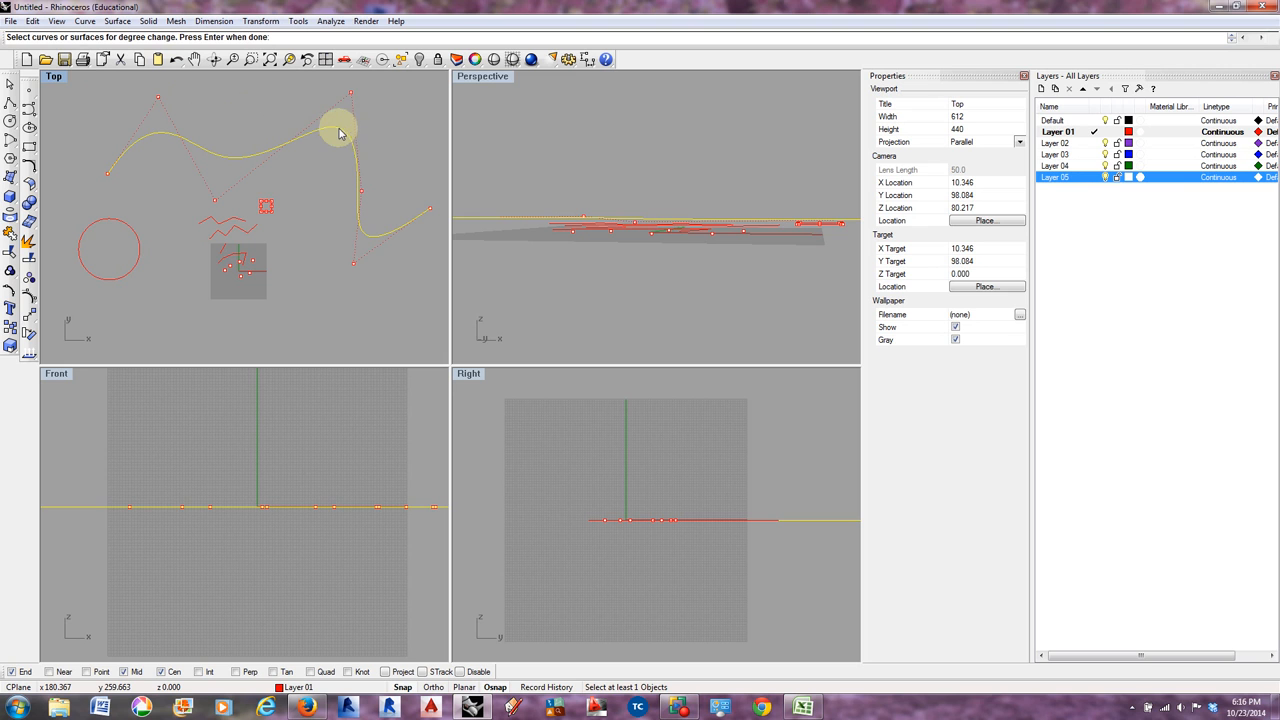
pyautogui.press('Return')
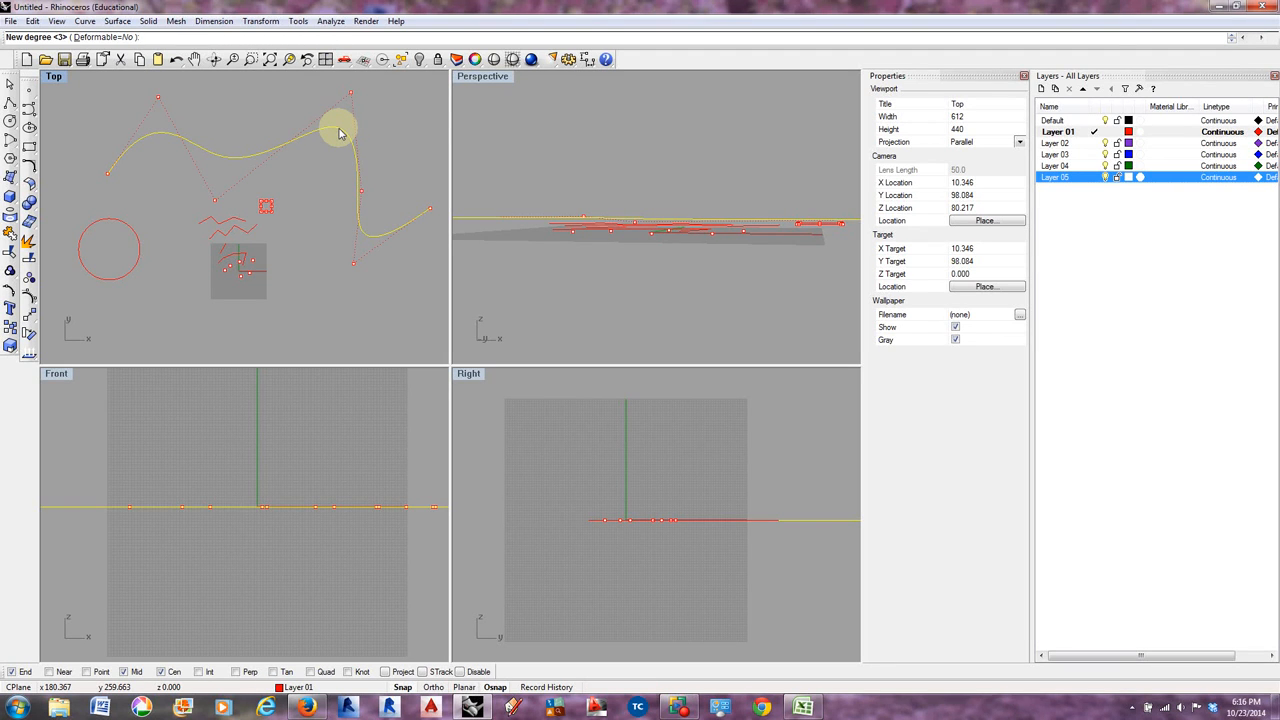
pyautogui.write('1')
pyautogui.press('Return')
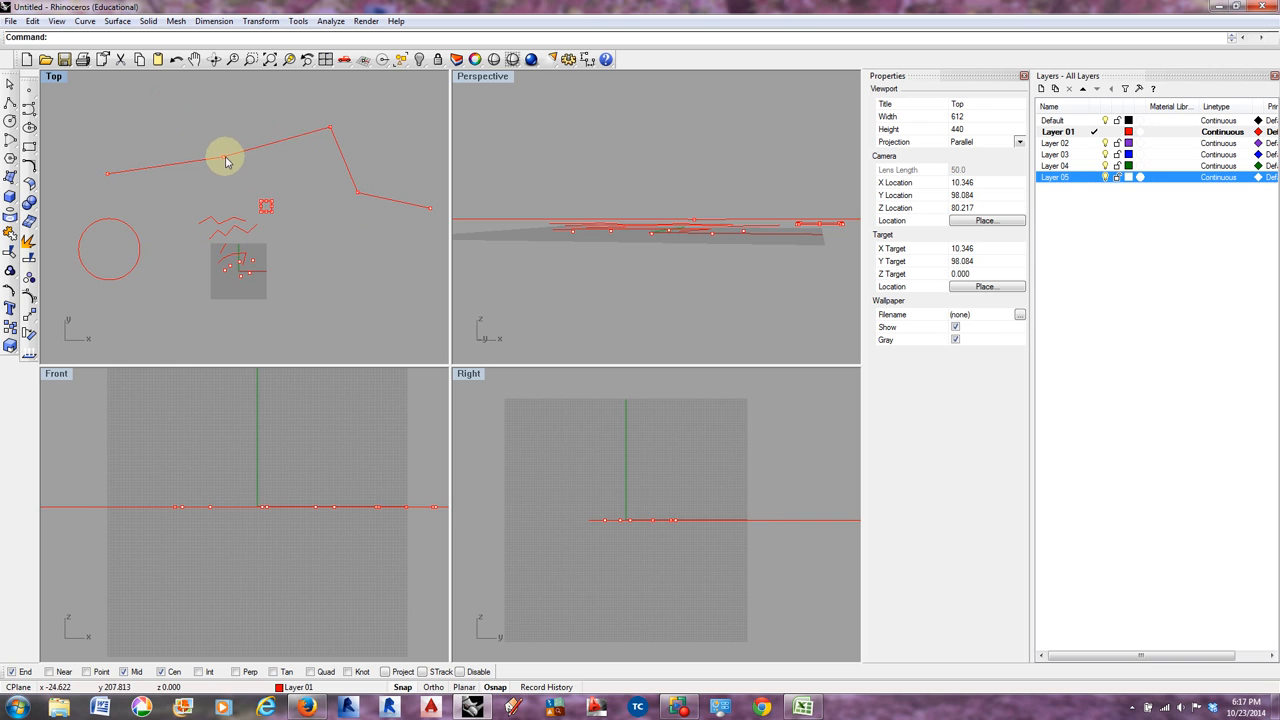
pyautogui.moveTo(225, 160); pyautogui.dragTo(199, 112)
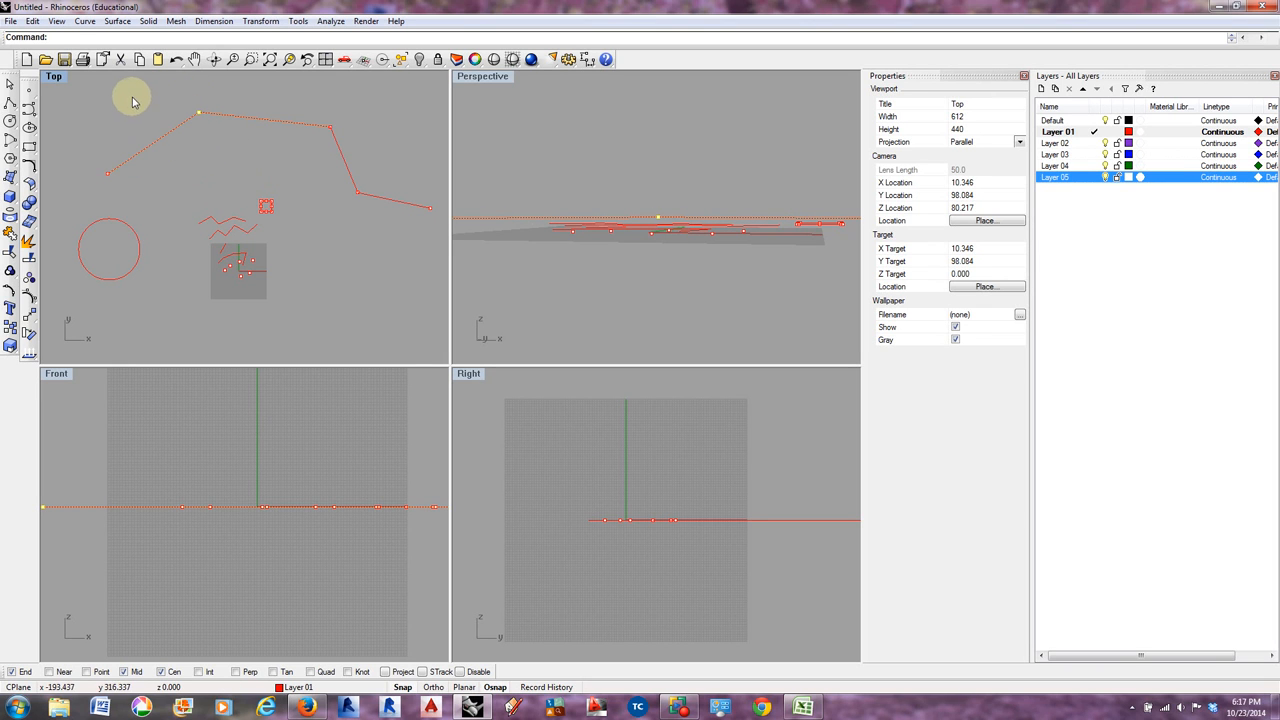
# - Change the free-form curve to degree 3 with ChangeDegree
pyautogui.rightClick(185, 163)
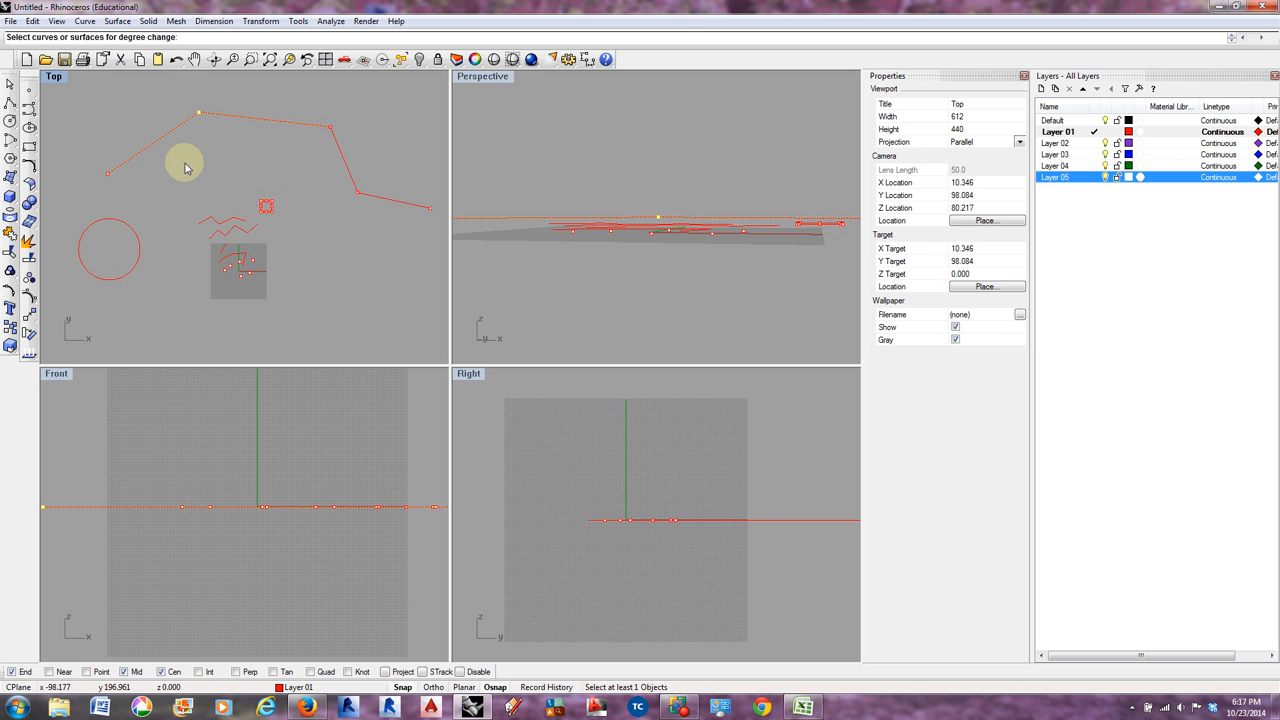
pyautogui.click(182, 127)
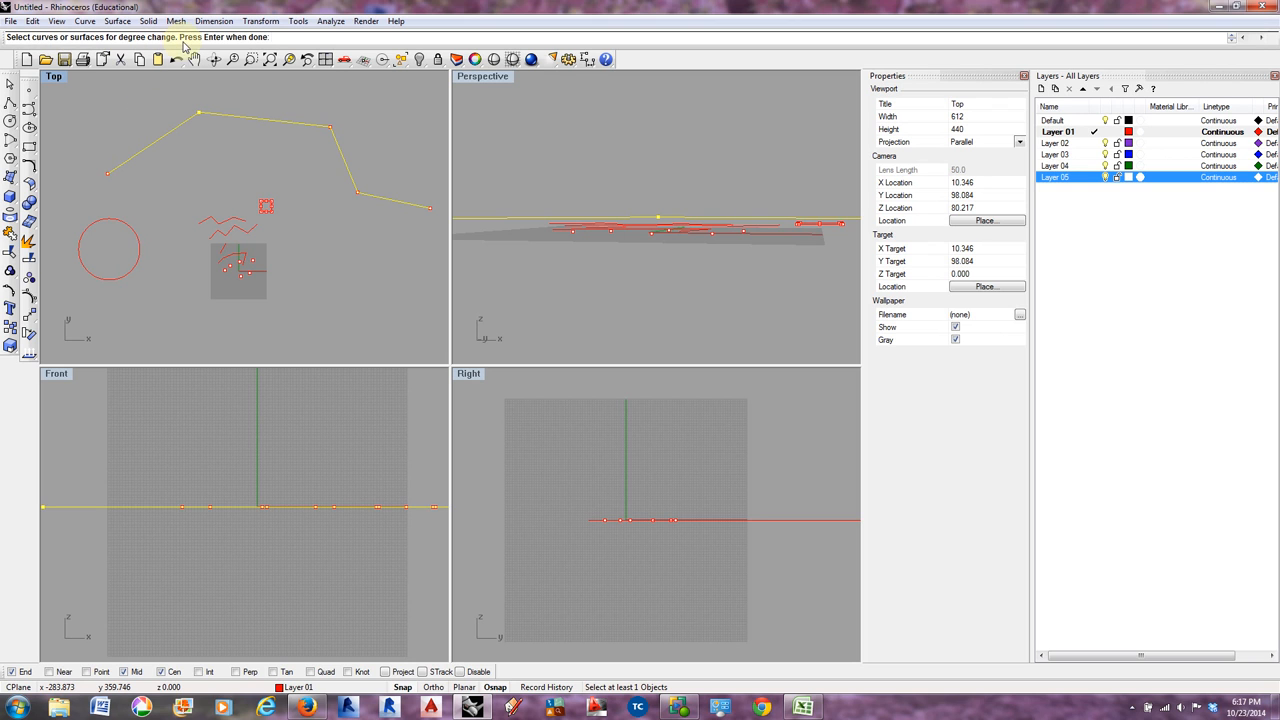
pyautogui.press('Return')
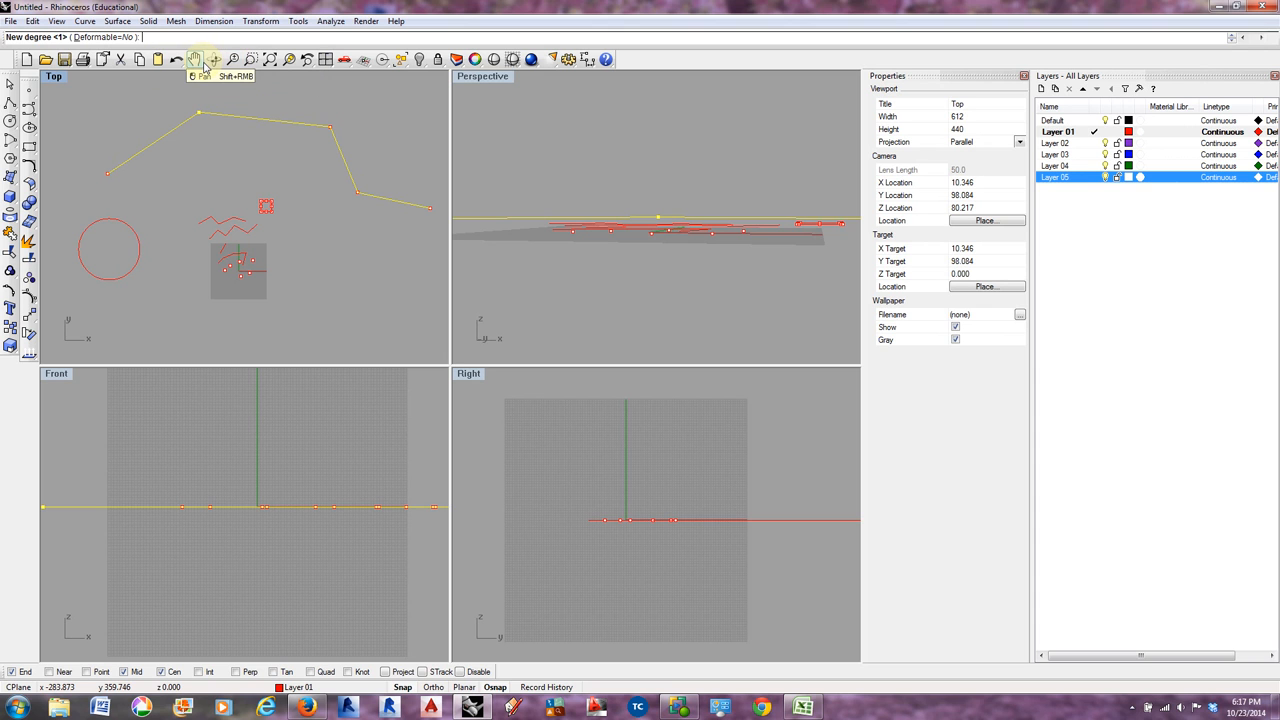
pyautogui.press('Return')
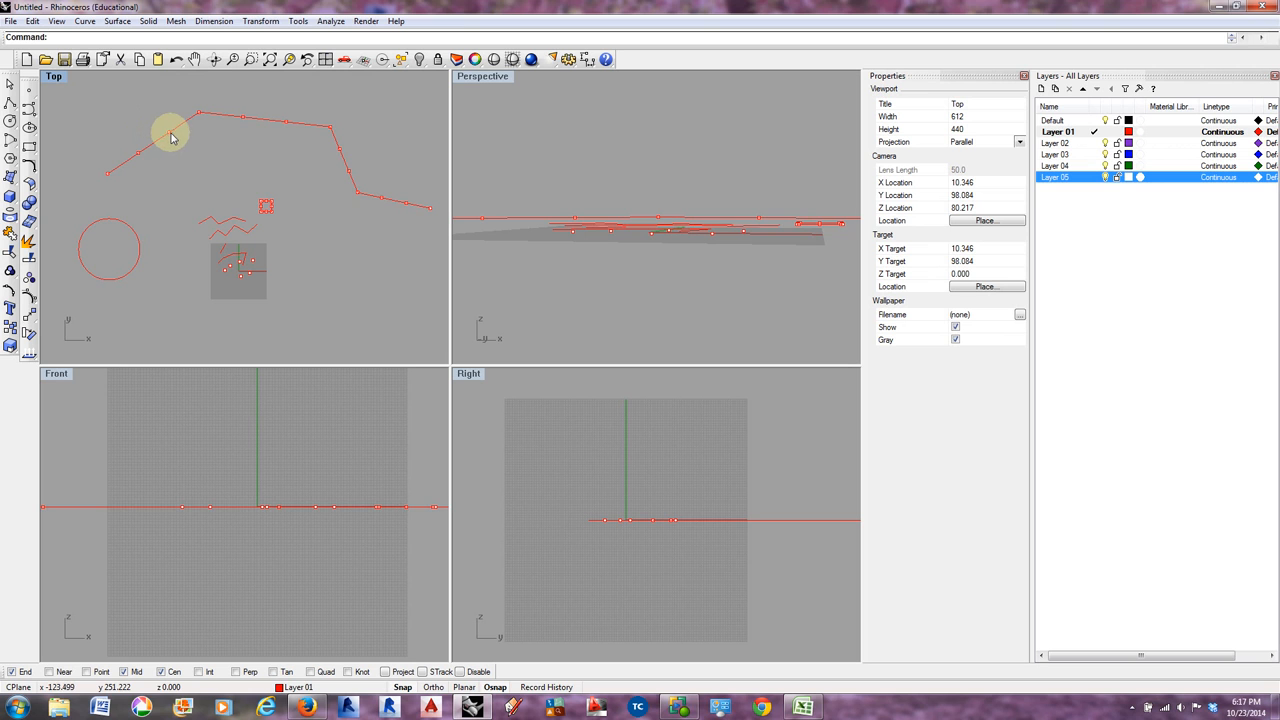
# - Move control points along the free-form curve up, down and sideways to turn its straight segments into alternating smooth bends
pyautogui.moveTo(170, 137); pyautogui.dragTo(135, 75)
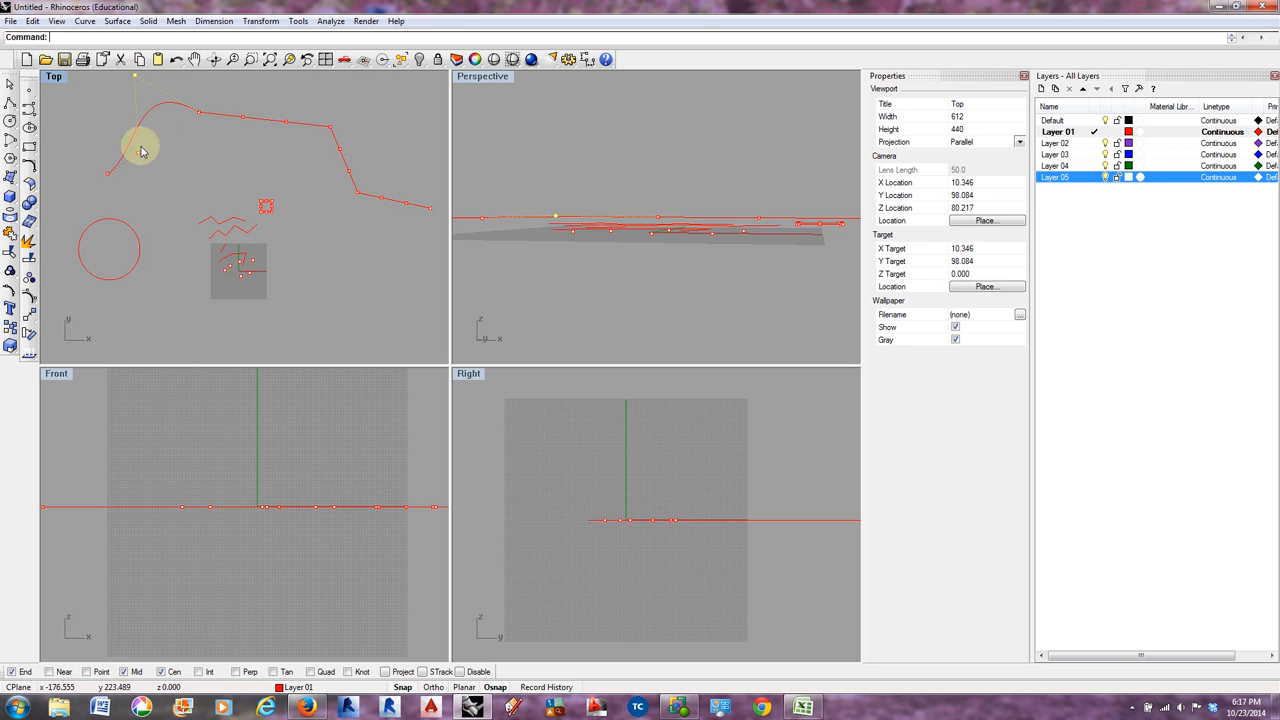
pyautogui.moveTo(137, 153); pyautogui.dragTo(172, 221)
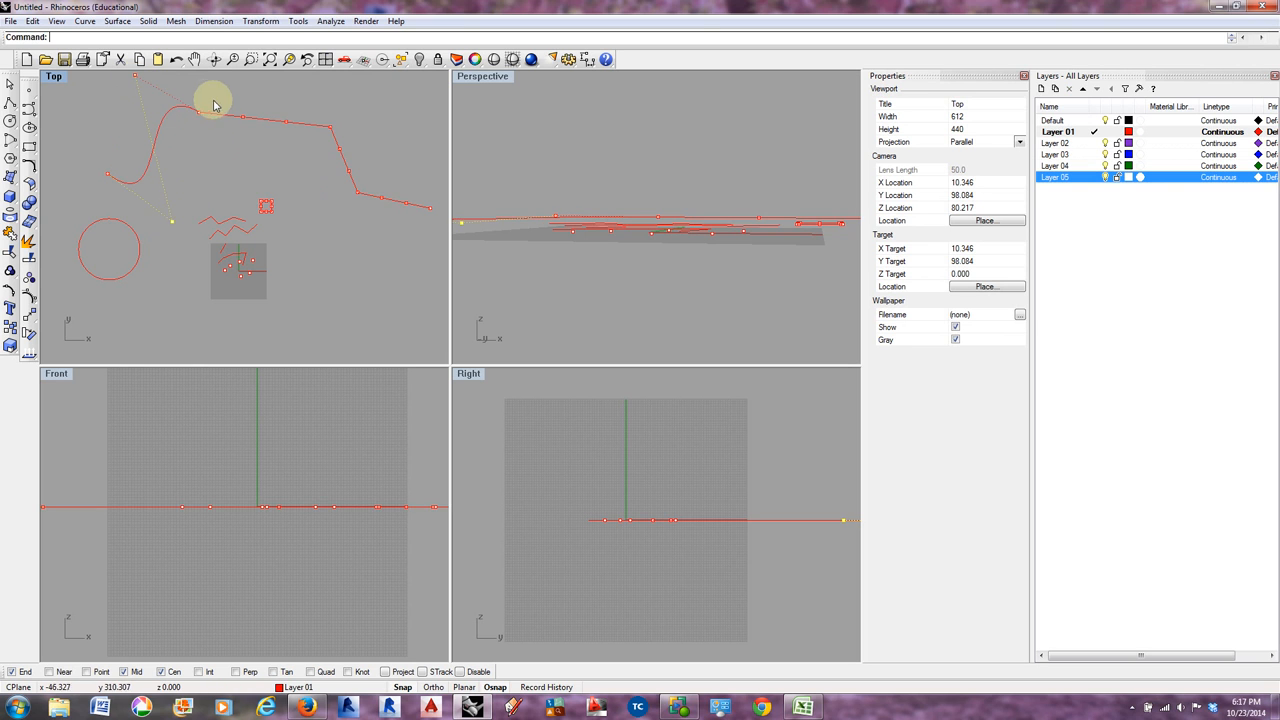
pyautogui.moveTo(198, 115); pyautogui.dragTo(243, 162)
pyautogui.moveTo(285, 122); pyautogui.dragTo(285, 82)
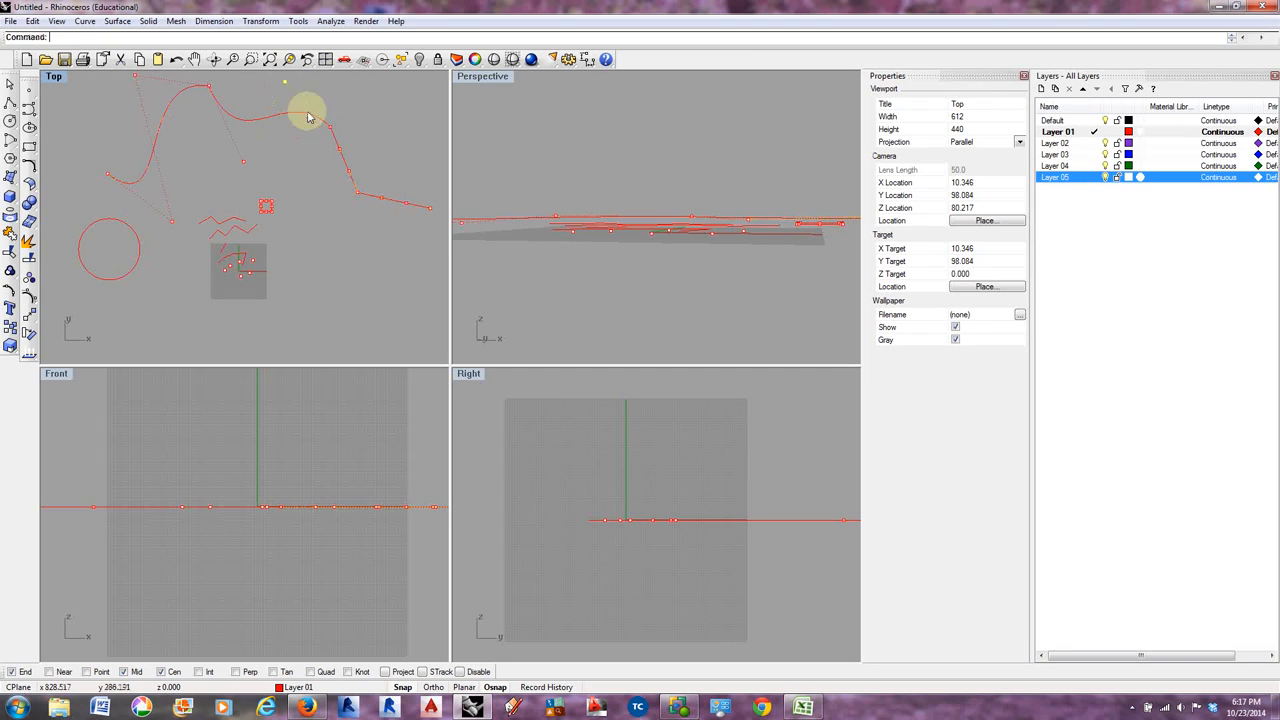
pyautogui.moveTo(332, 131); pyautogui.dragTo(384, 108)
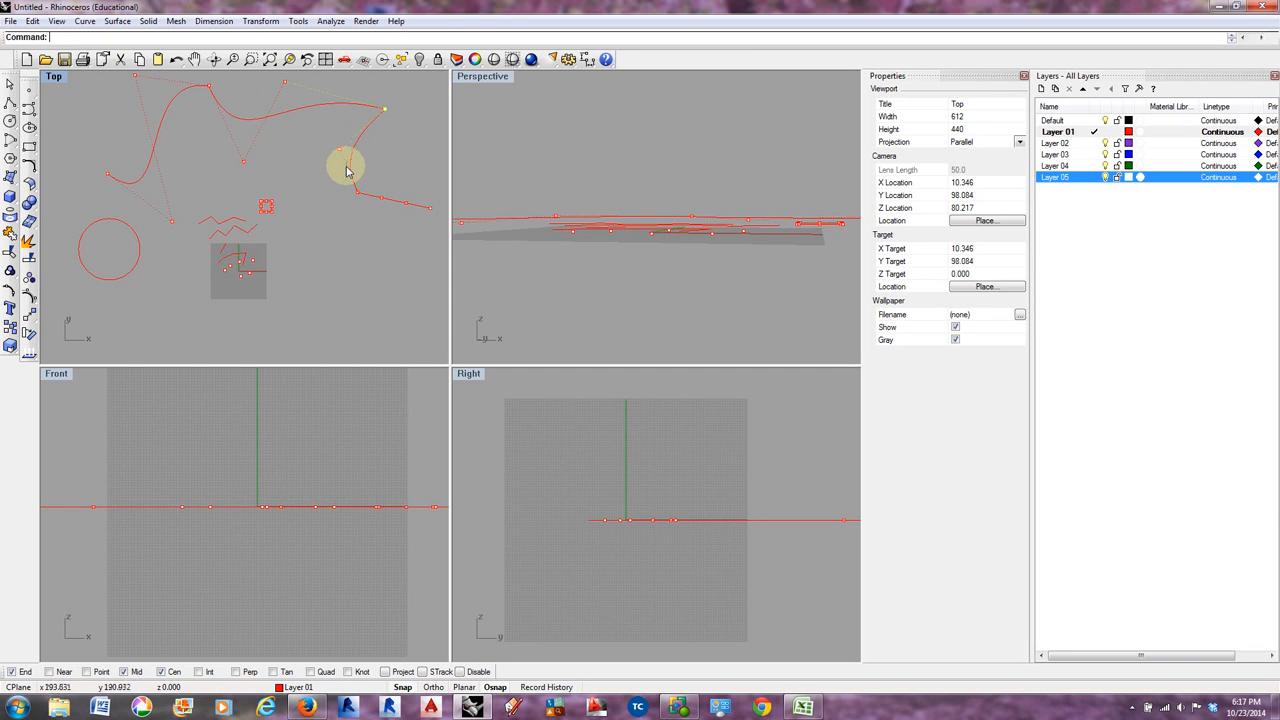
pyautogui.moveTo(357, 192)
pyautogui.mouseDown()
pyautogui.moveTo(337, 177)
pyautogui.moveTo(332, 190)
pyautogui.mouseUp()
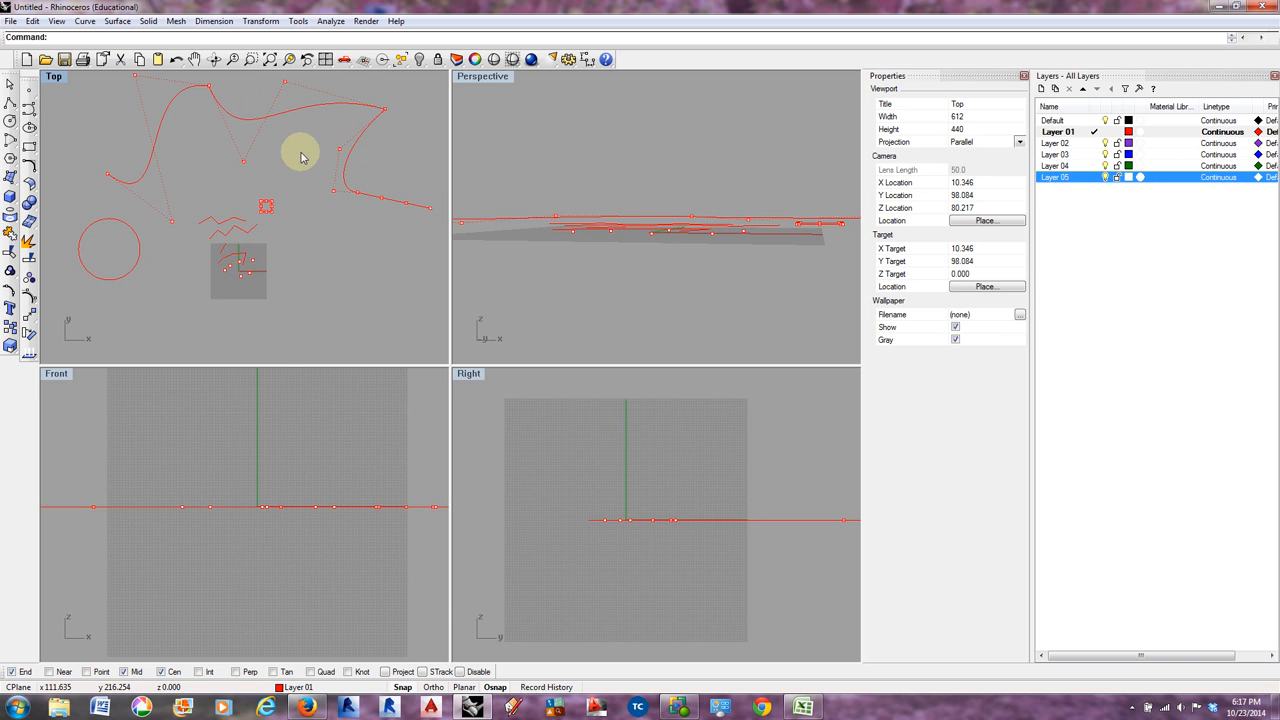
# - Rebuild the free-form curve with a point count of 20 and degree 3, deleting the input curve
pyautogui.write('rebuild')
pyautogui.press('Return')
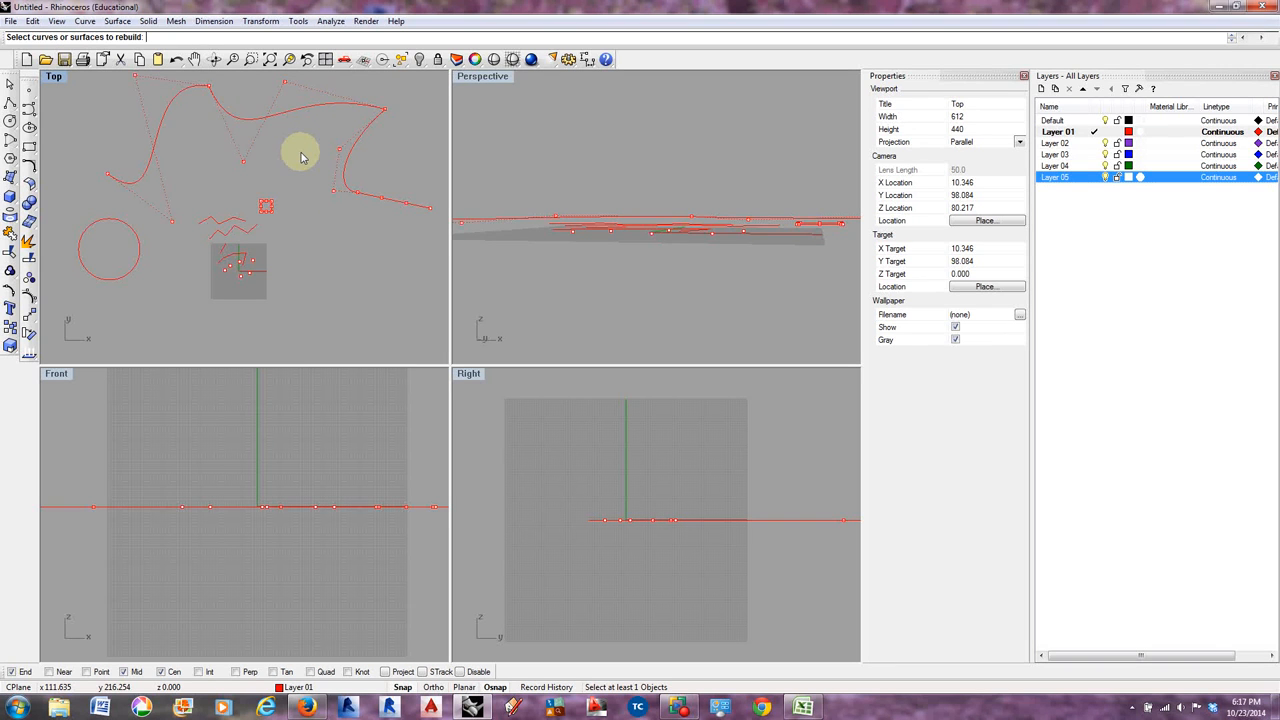
pyautogui.click(282, 115)
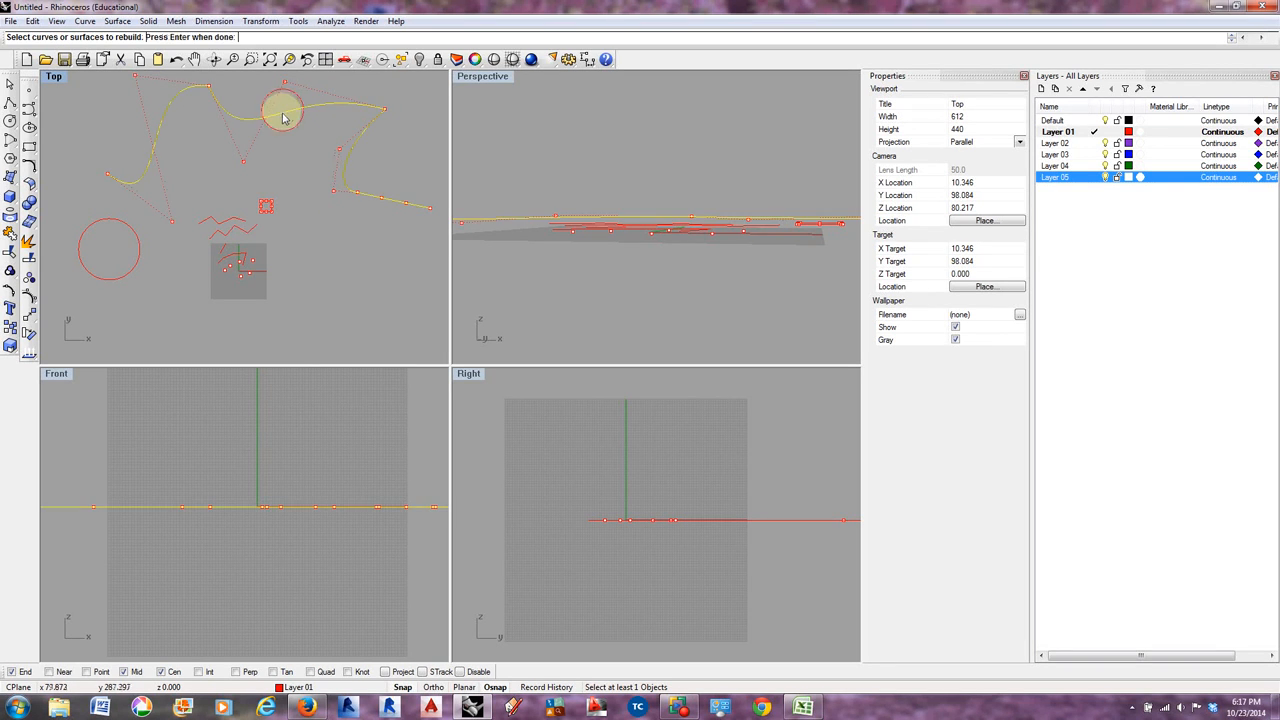
pyautogui.press('Return')
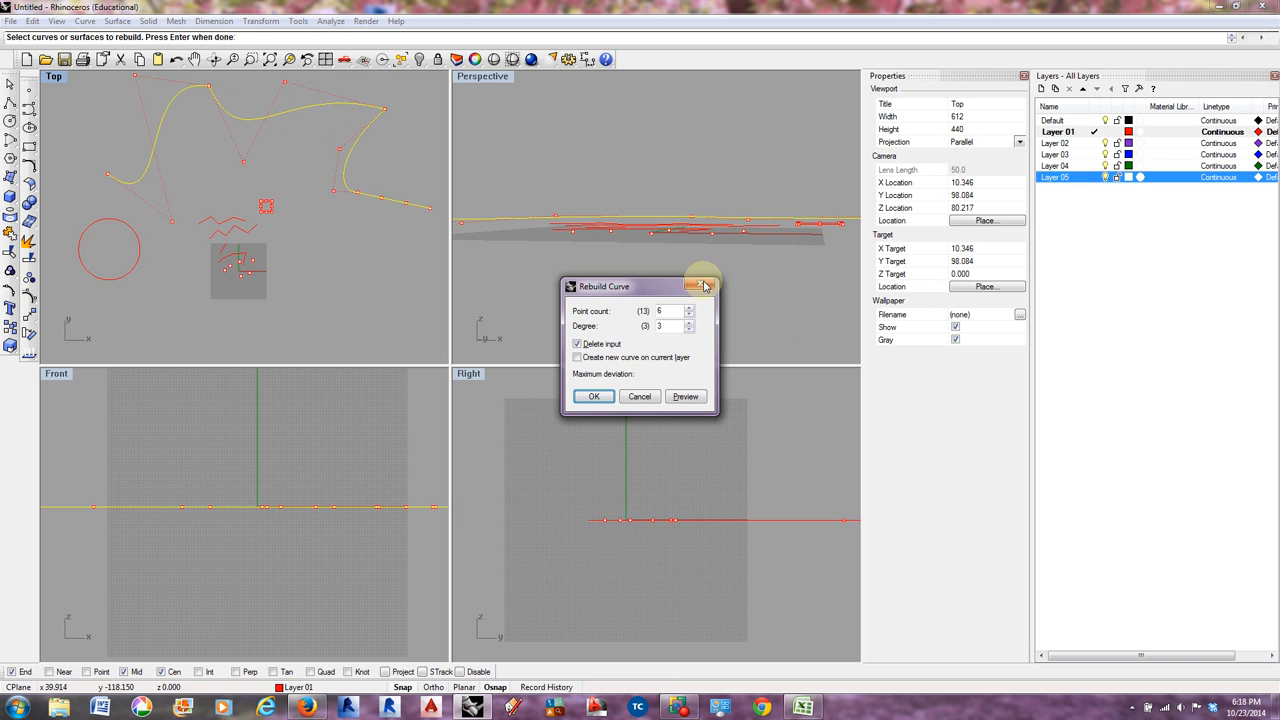
pyautogui.moveTo(623, 287); pyautogui.dragTo(397, 263)
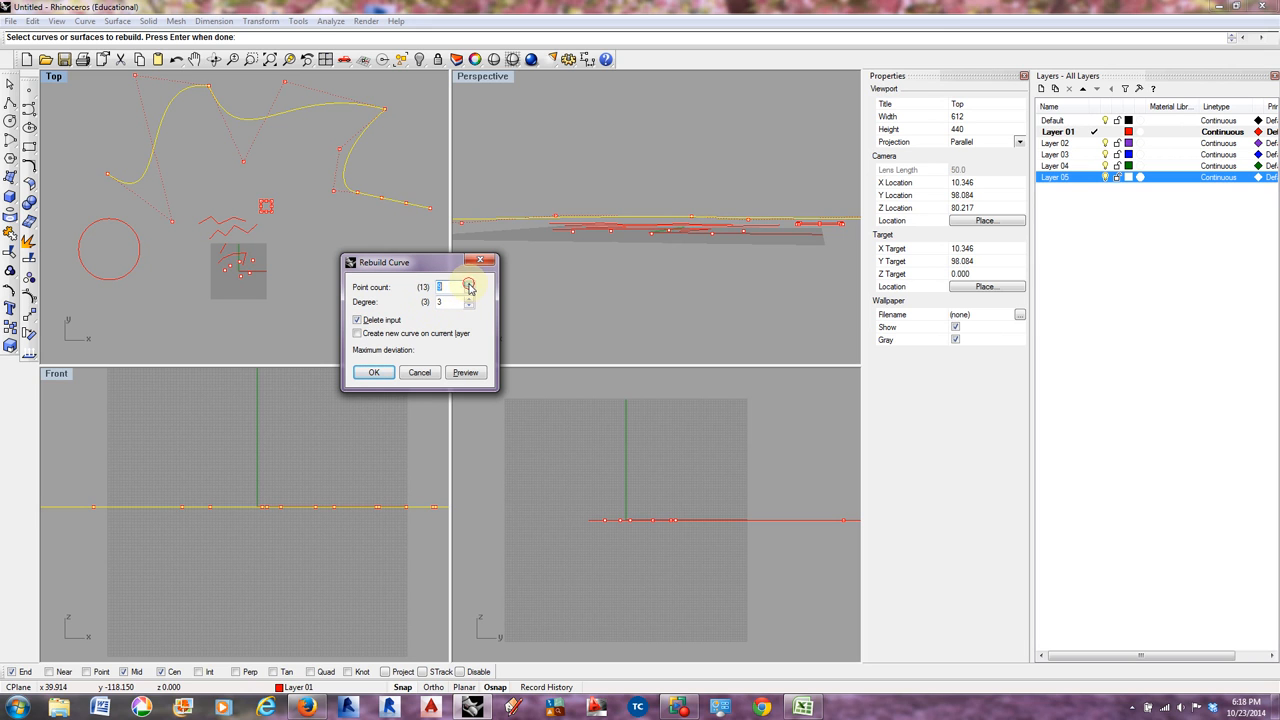
pyautogui.write('16')
pyautogui.click(470, 286)
pyautogui.click(470, 286)
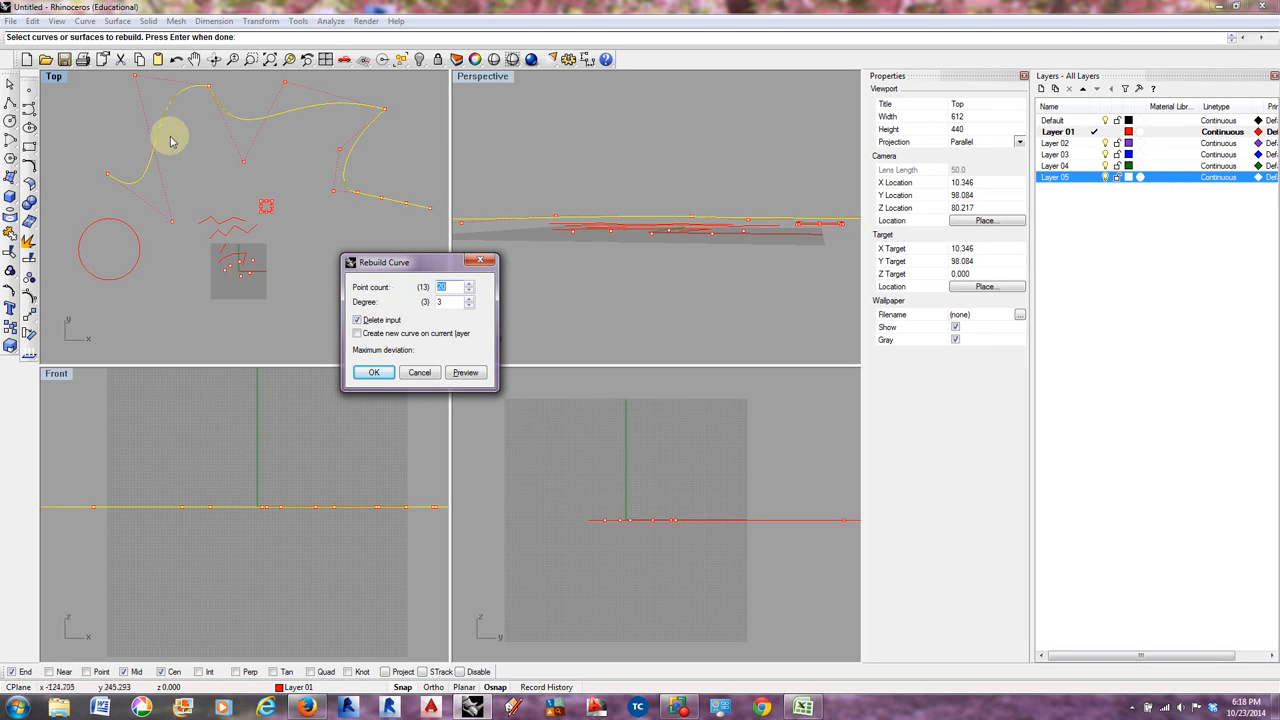
pyautogui.click(376, 373)
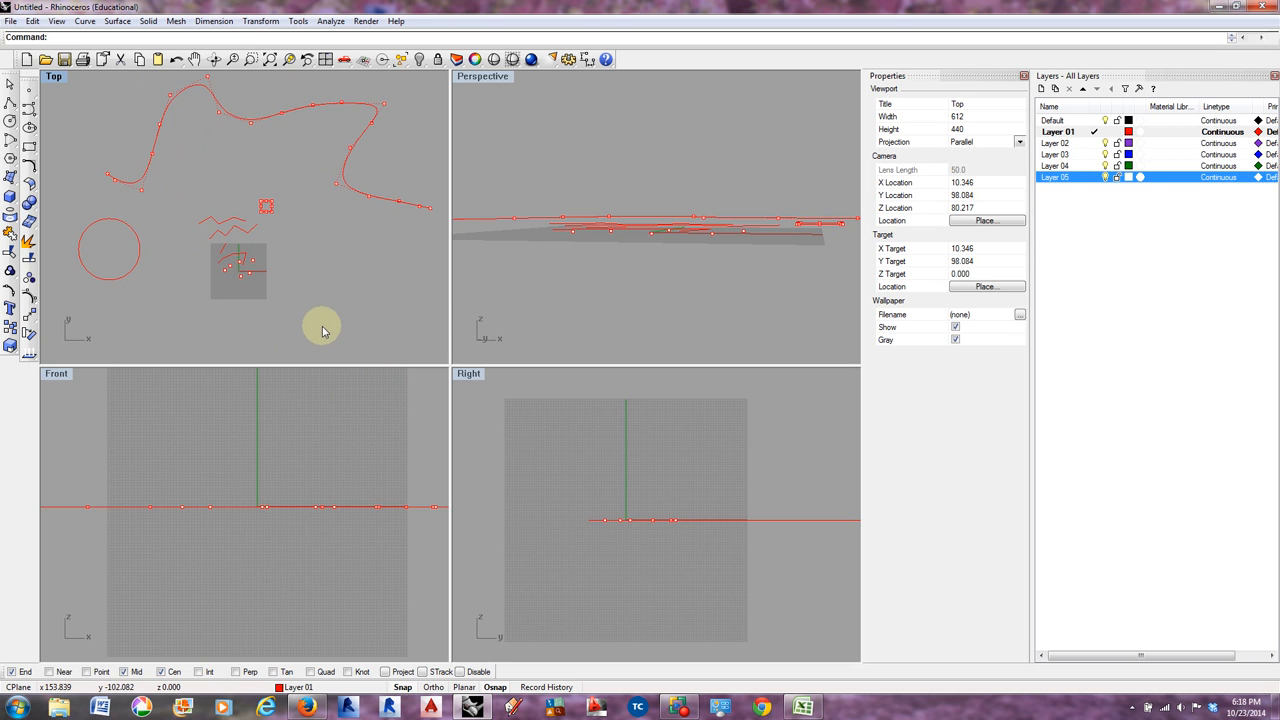
# - Reshape the rebuilt curve's first crest by moving its top point up and left, and lower the points leading into the following dip
pyautogui.scroll(2, 300, 290)
pyautogui.scroll(2, 270, 175)
pyautogui.moveTo(260, 154); pyautogui.dragTo(260, 195)
pyautogui.moveTo(211, 144); pyautogui.dragTo(200, 157)
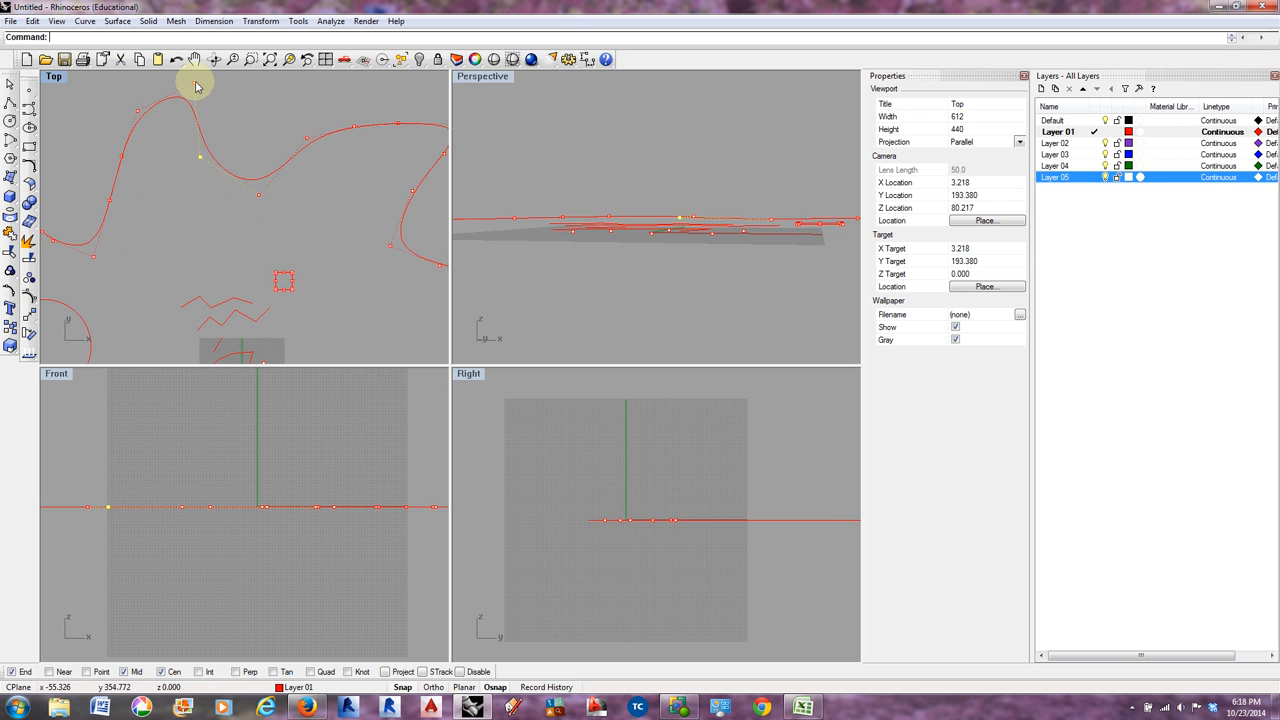
pyautogui.moveTo(196, 82); pyautogui.dragTo(180, 78)
# - Form a second crest by moving control points near the curve's upper-right corner, and pull its right end downward
pyautogui.scroll(-2, 267, 171)
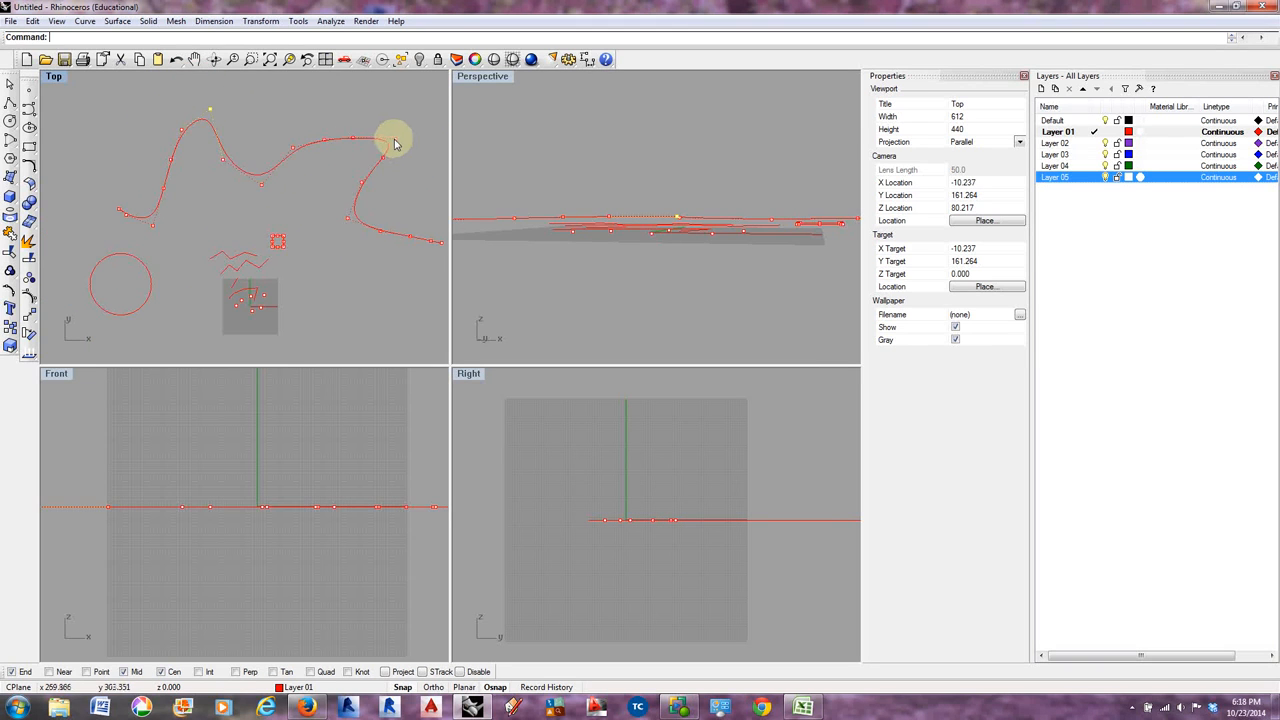
pyautogui.moveTo(394, 137); pyautogui.dragTo(377, 134)
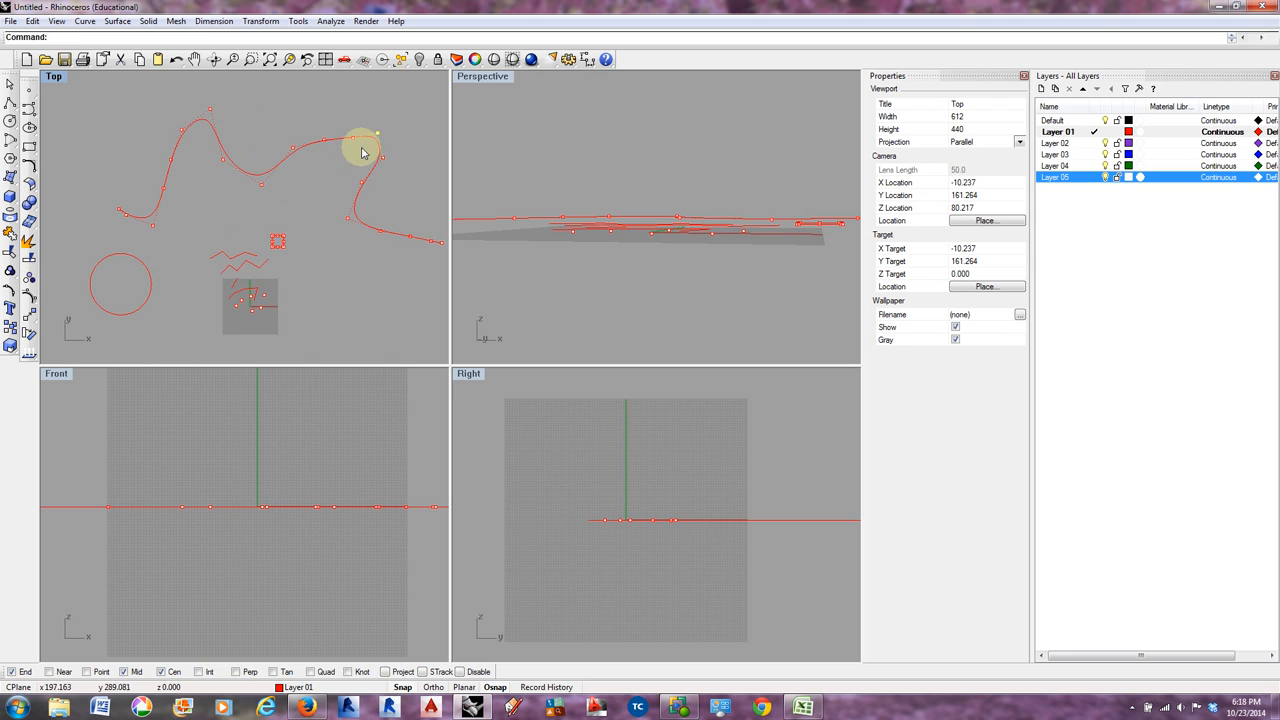
pyautogui.moveTo(353, 137); pyautogui.dragTo(314, 162)
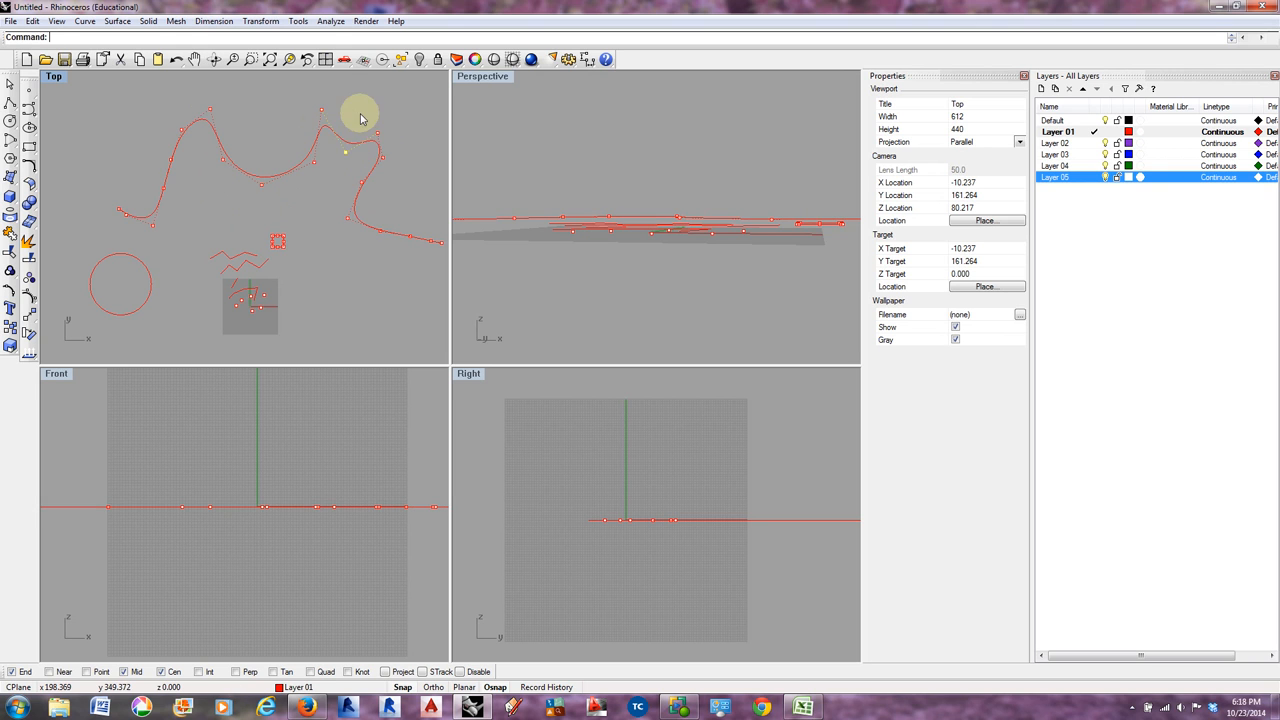
pyautogui.scroll(-2, 310, 242)
pyautogui.scroll(4, 386, 243)
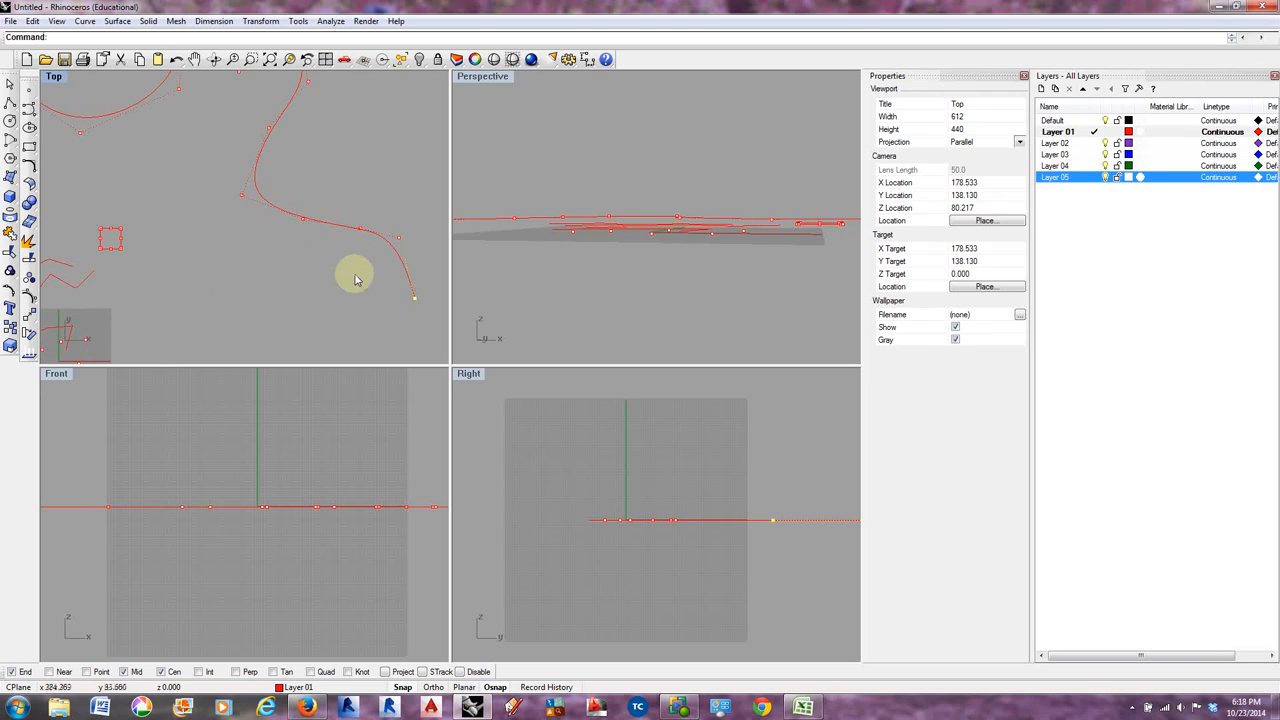
pyautogui.scroll(-4, 309, 274)
pyautogui.middleClick(311, 276)
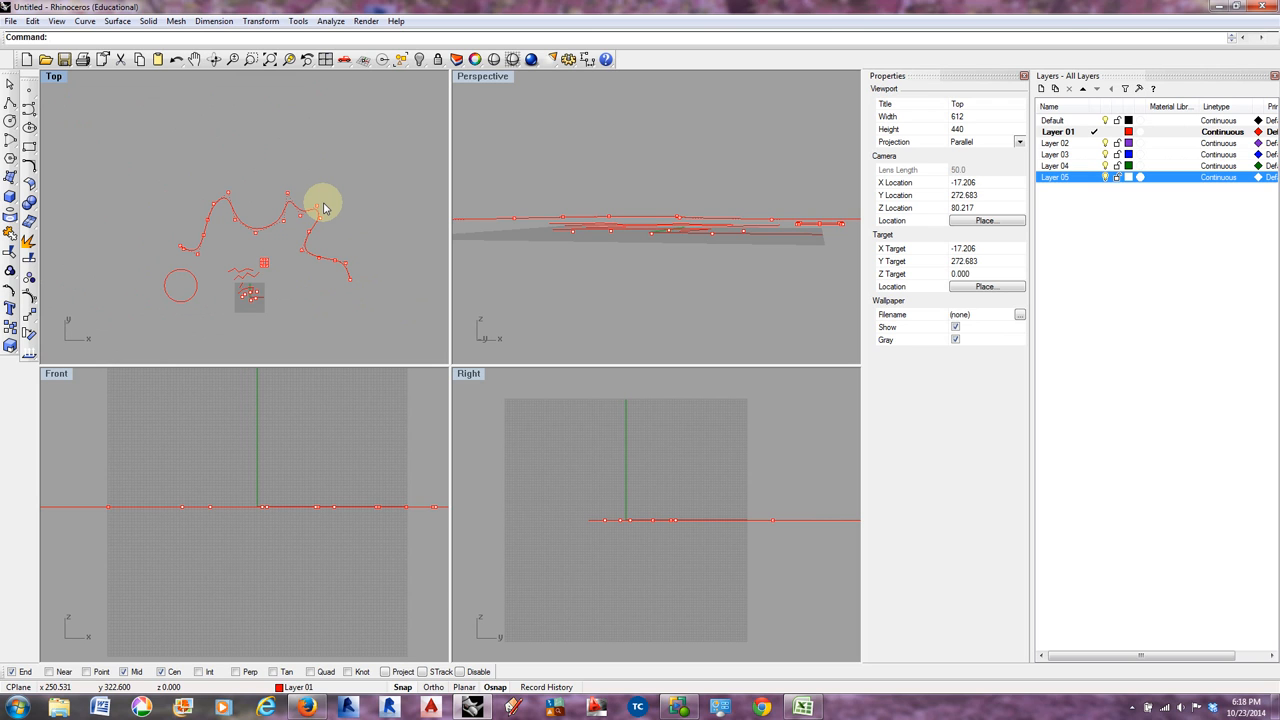
# - Draw a large arc by center, start and angle above the free-form curve in the Top viewport
pyautogui.click(84, 21)
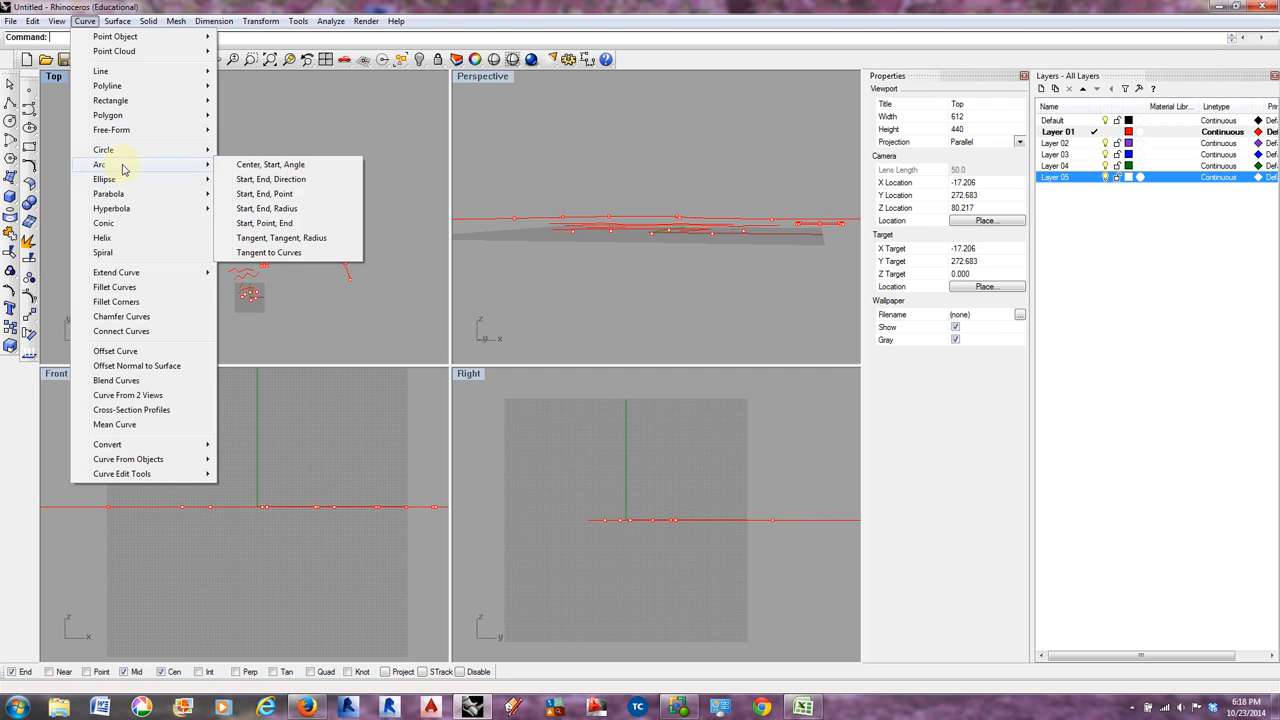
pyautogui.moveTo(122, 186)
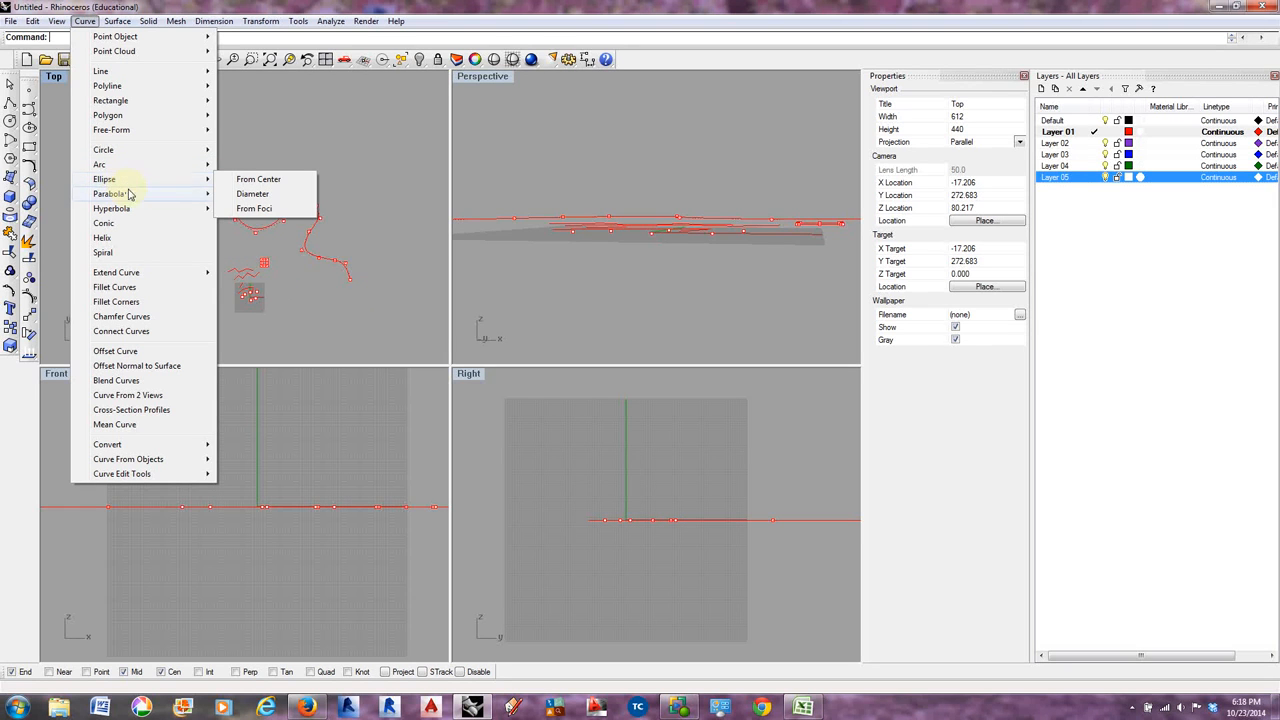
pyautogui.moveTo(131, 218)
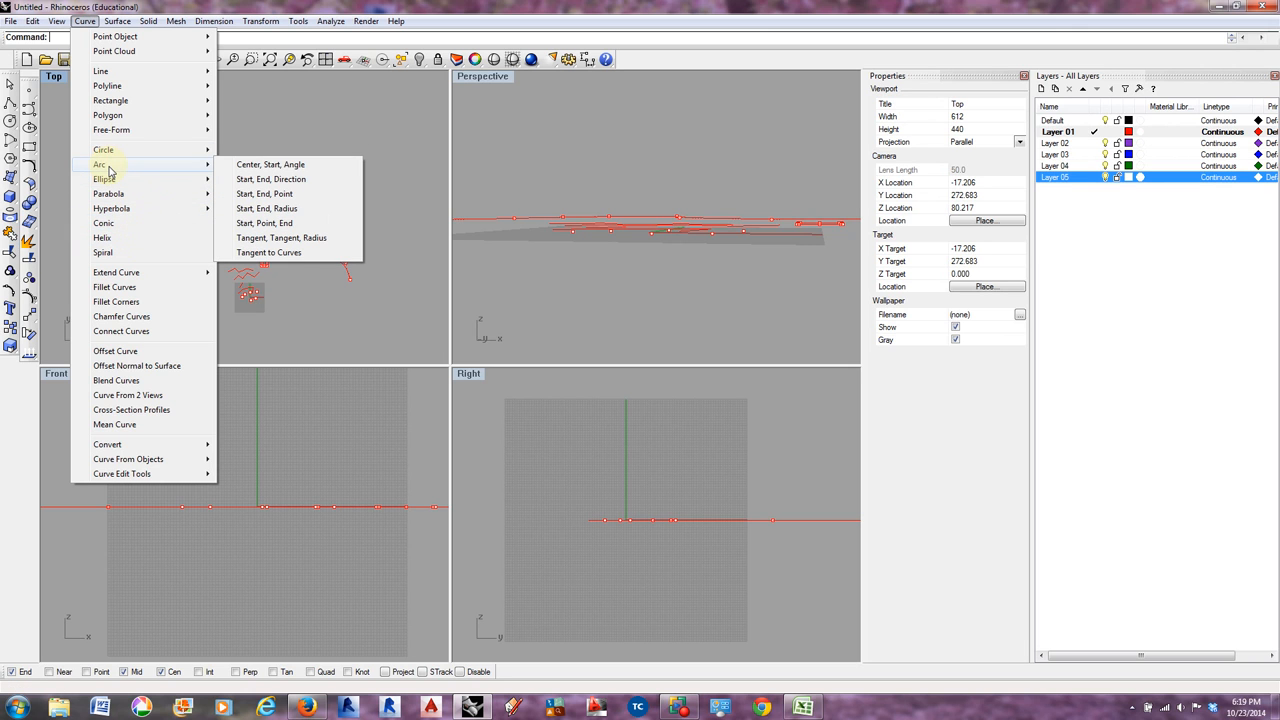
pyautogui.click(259, 167)
pyautogui.click(234, 151)
pyautogui.click(276, 126)
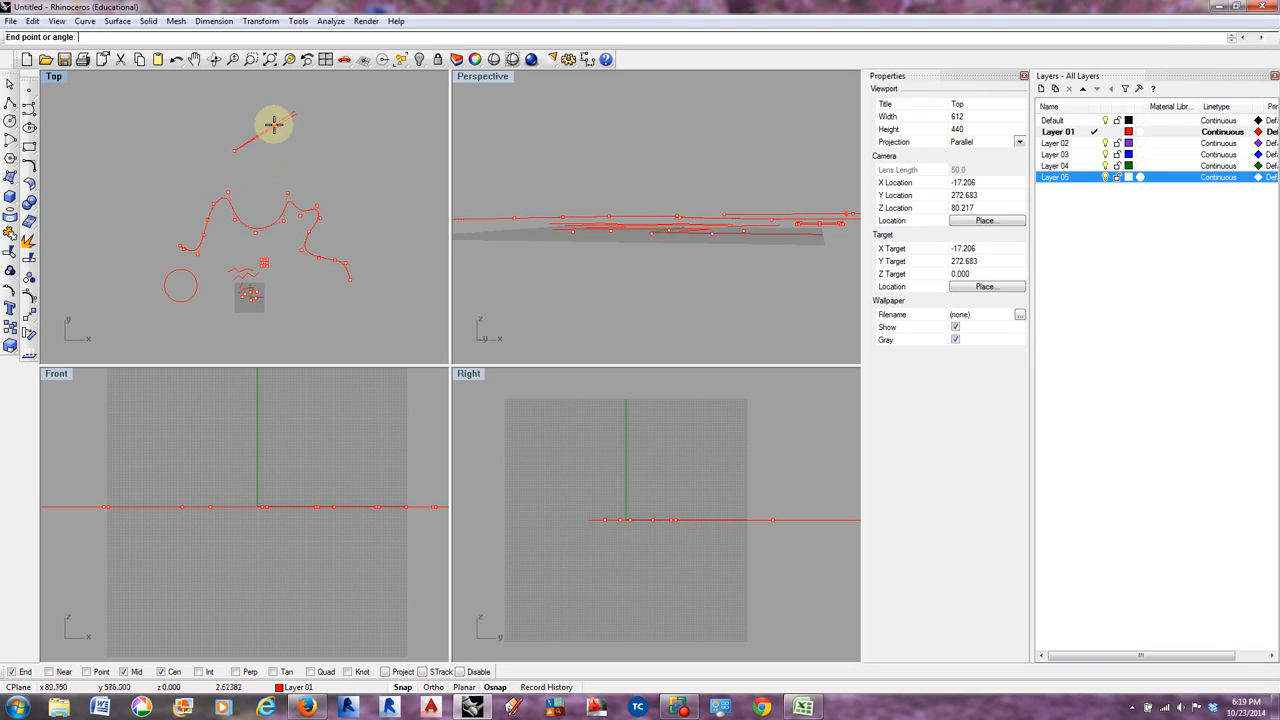
pyautogui.click(201, 183)
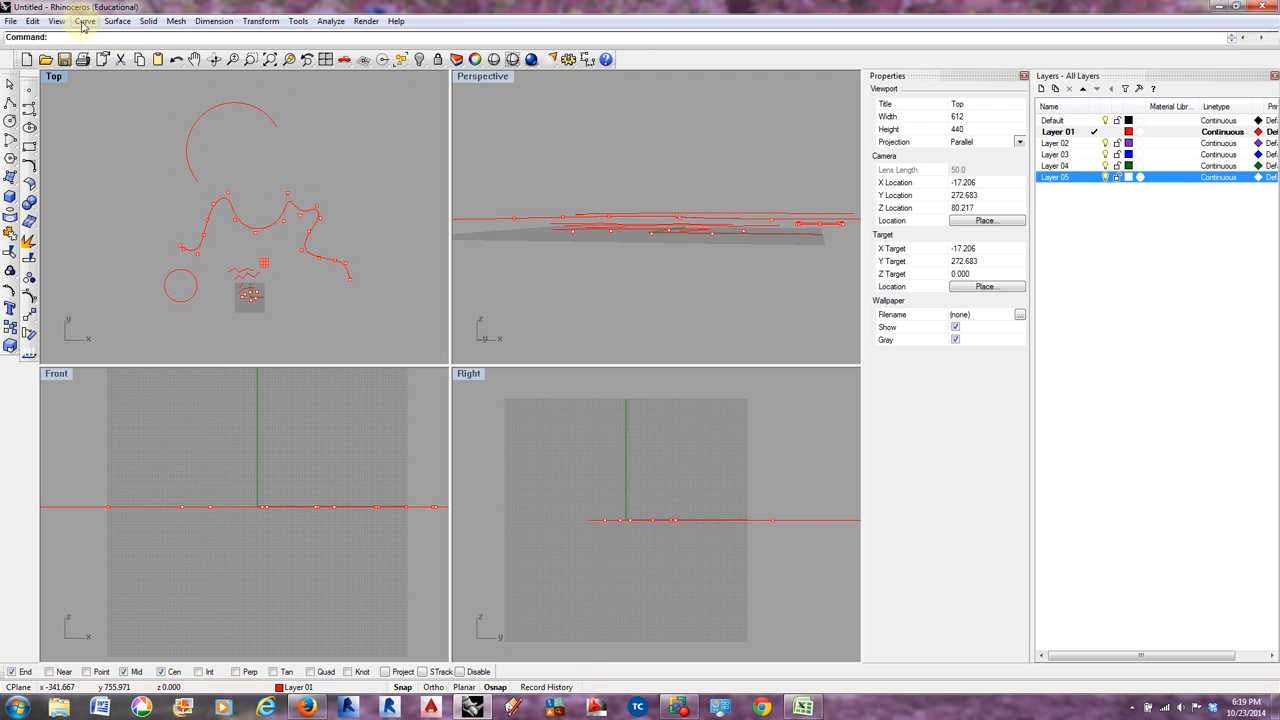
# - Draw a horizontal ellipse from its center, right of the arc, with a first-axis radius of about 136 units
pyautogui.click(84, 22)
pyautogui.moveTo(109, 166)
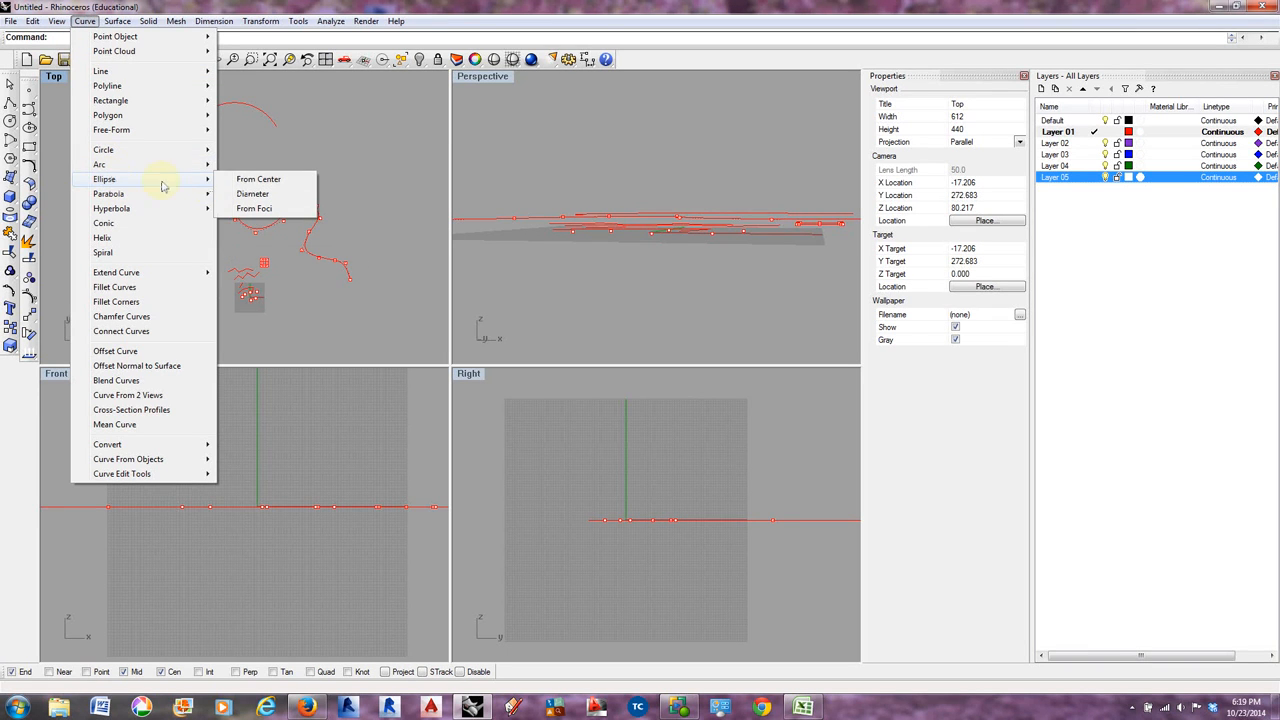
pyautogui.click(257, 179)
pyautogui.click(333, 147)
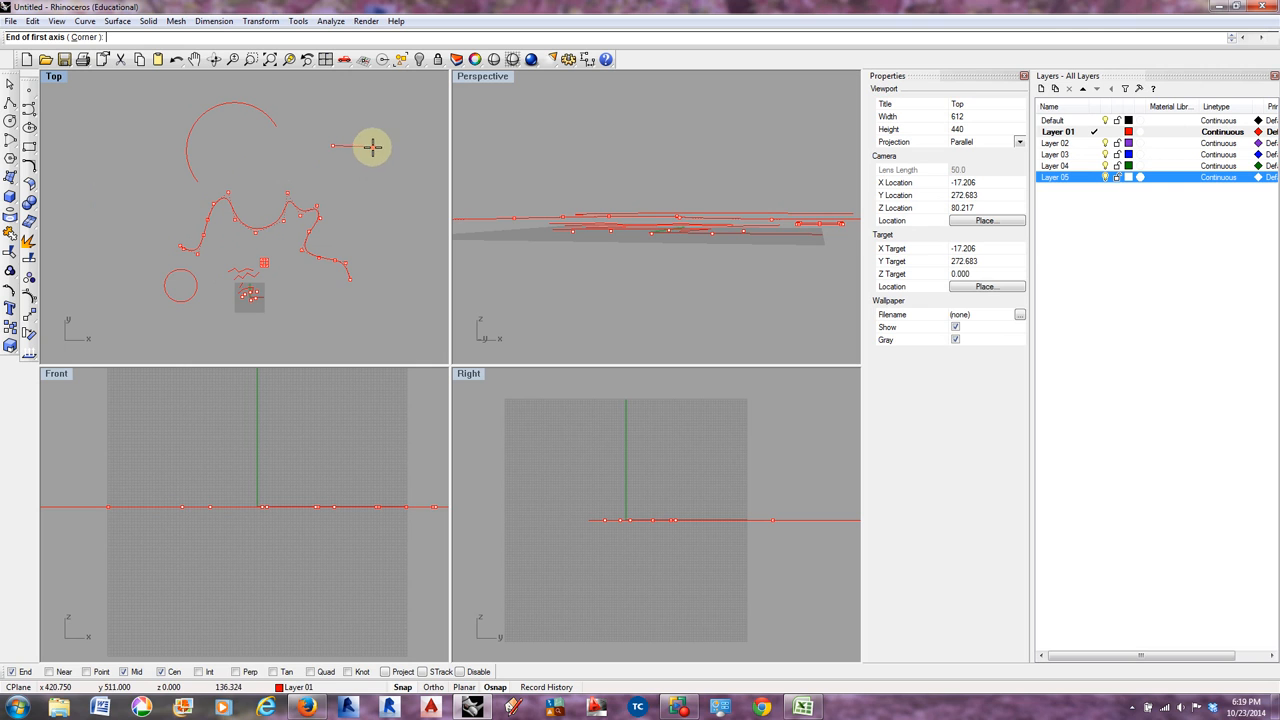
pyautogui.click(372, 147)
pyautogui.click(352, 161)
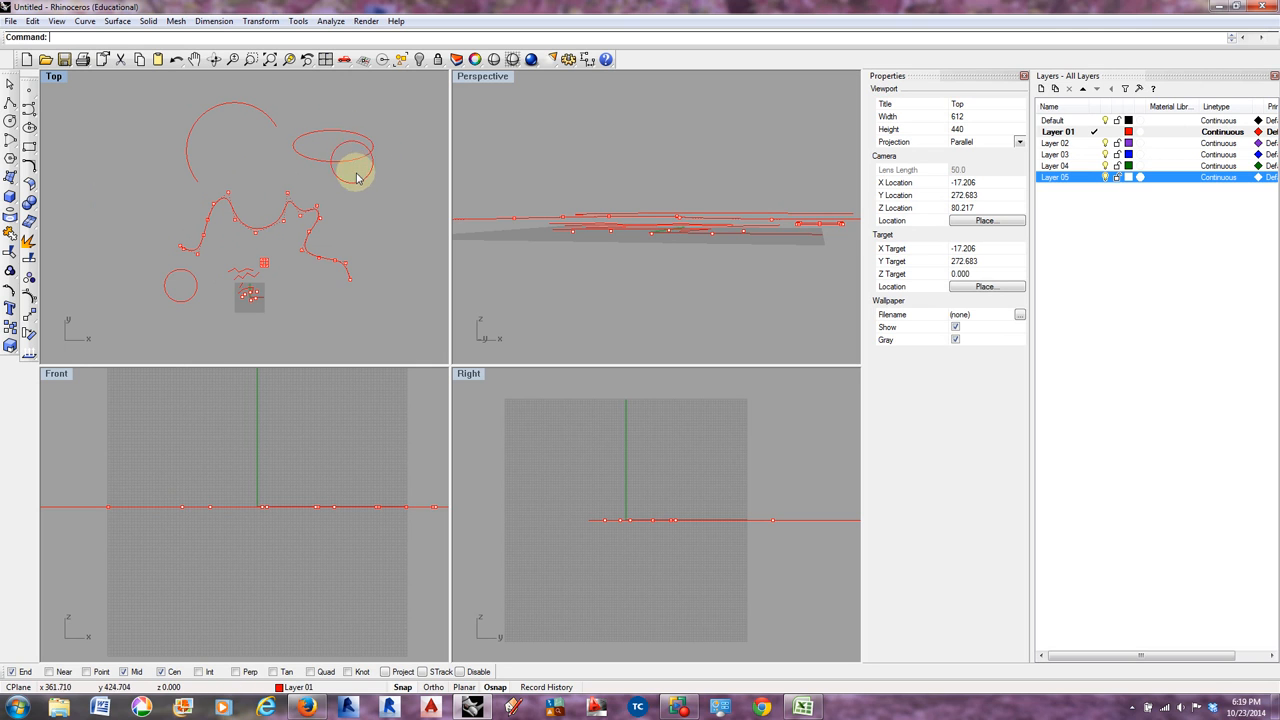
pyautogui.scroll(2, 334, 150)
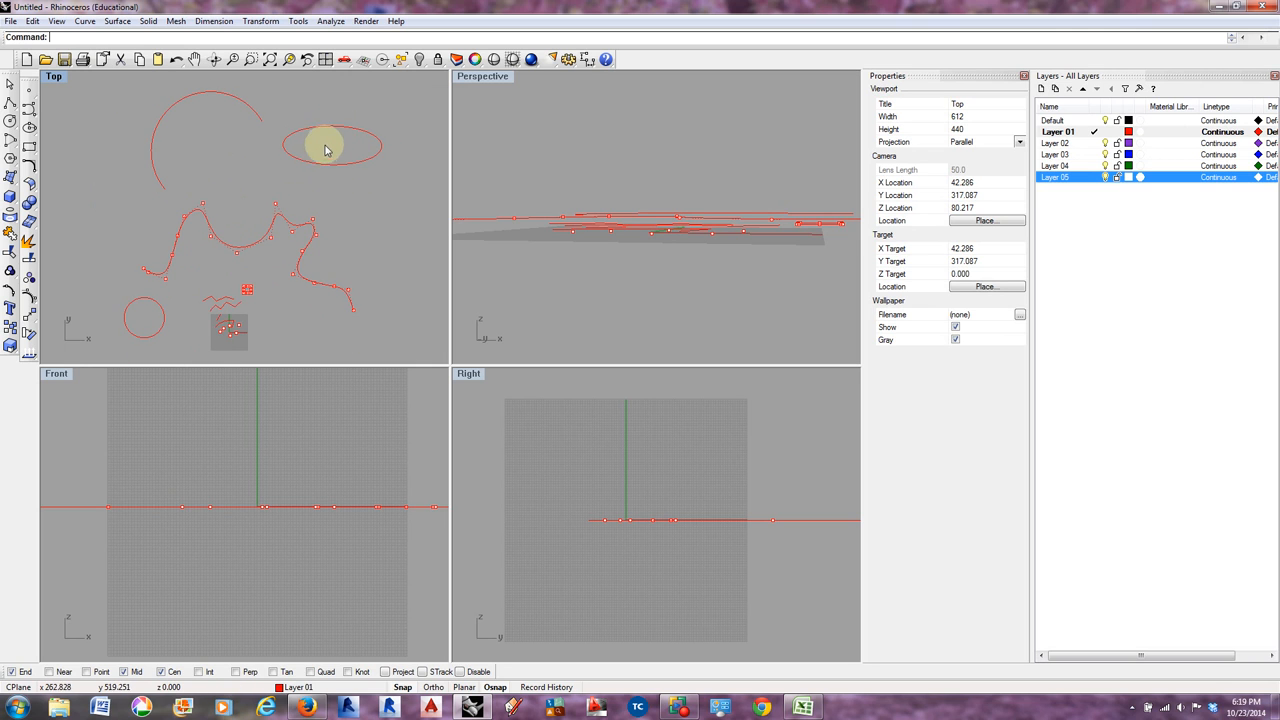
# - Start an ellipse from its center with Near object snap enabled, placing the center at the upper zigzag polyline's right end in the Top viewport
pyautogui.click(85, 21)
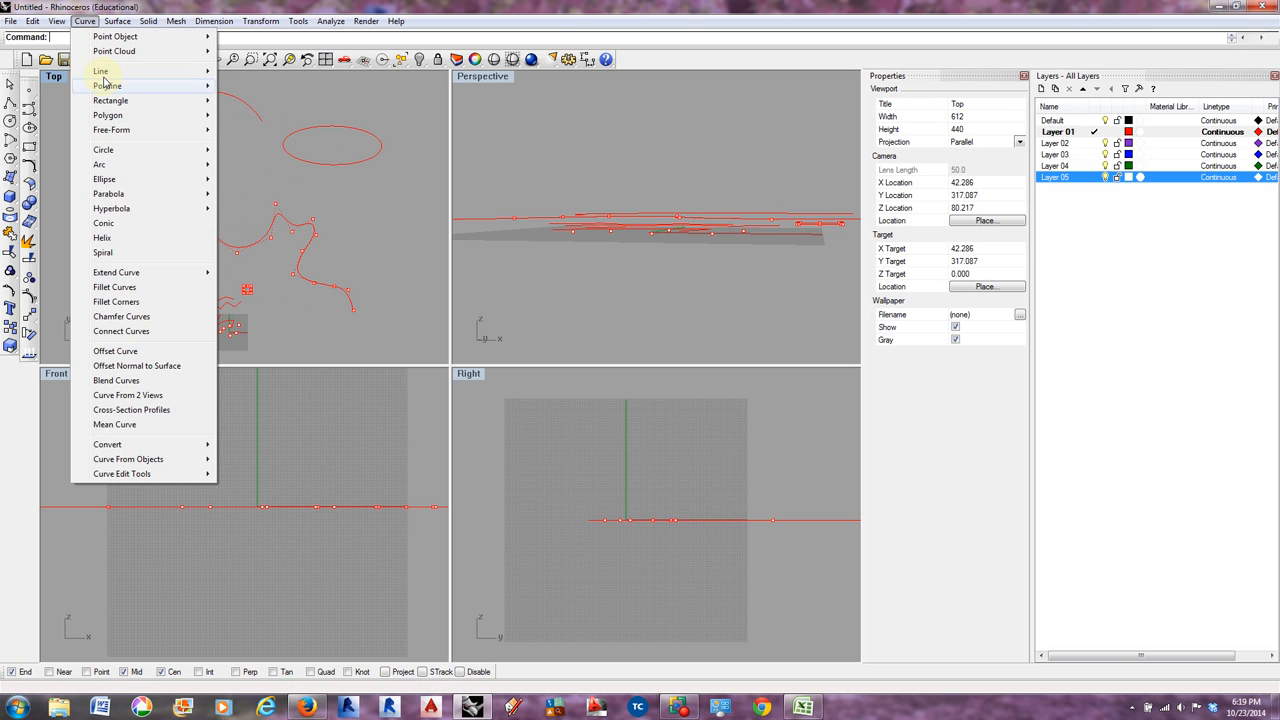
pyautogui.click(115, 181)
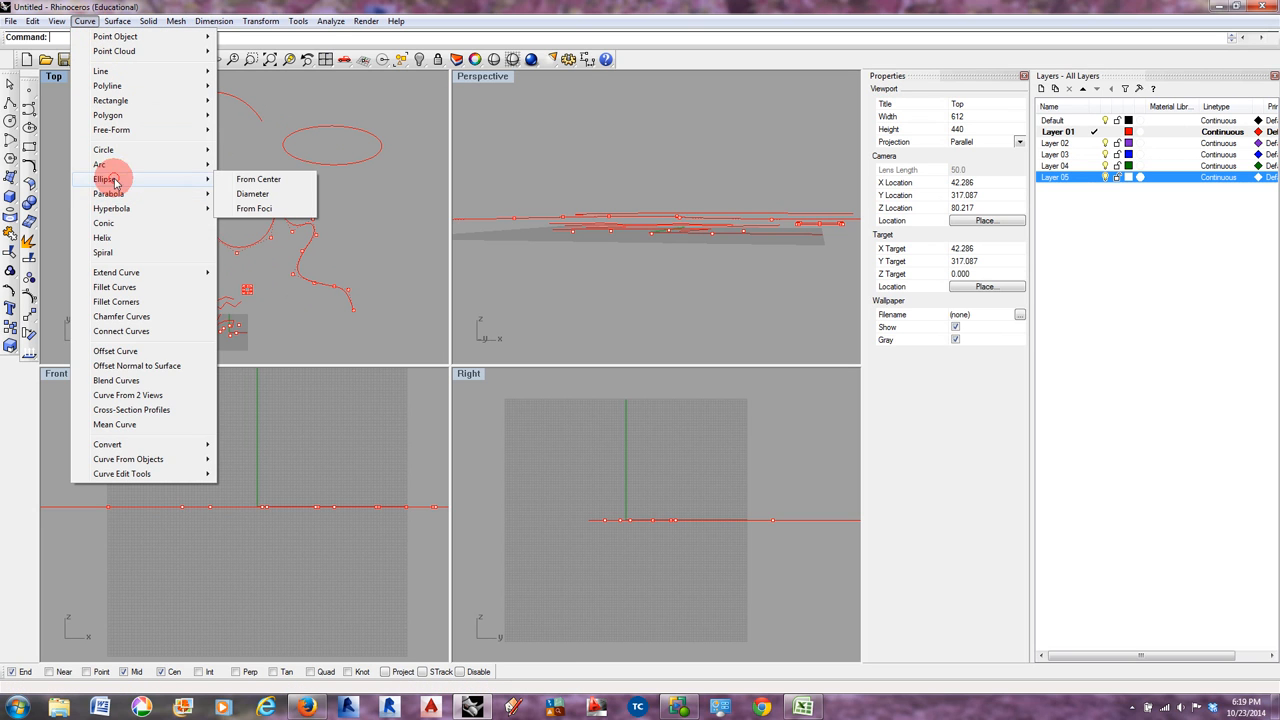
pyautogui.click(232, 179)
pyautogui.scroll(-2, 180, 170)
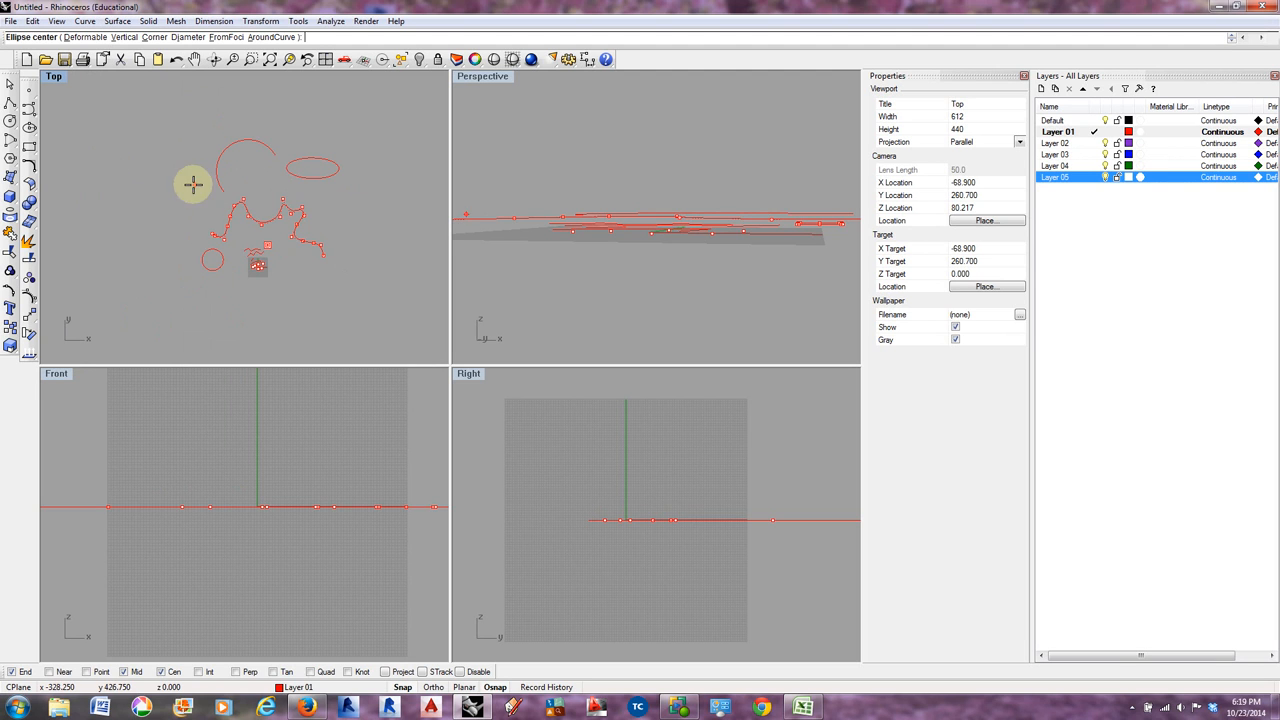
pyautogui.scroll(8, 271, 190)
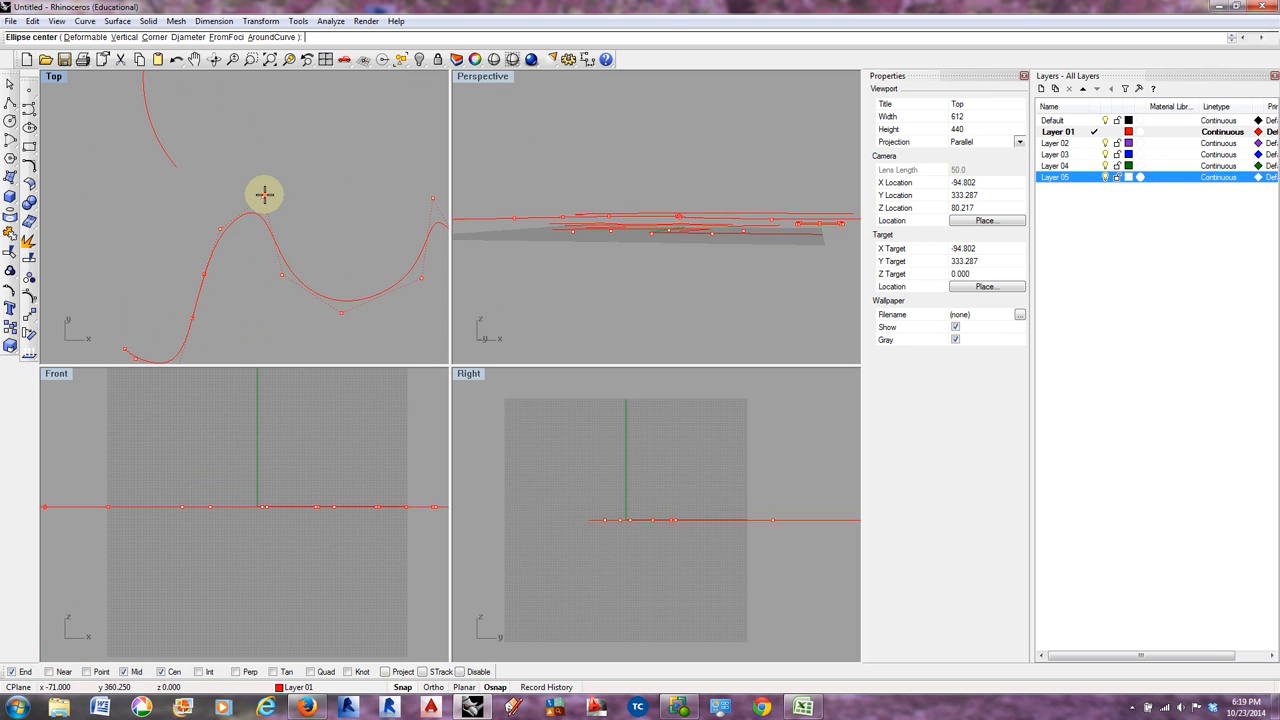
pyautogui.scroll(3, 261, 196)
pyautogui.click(48, 672)
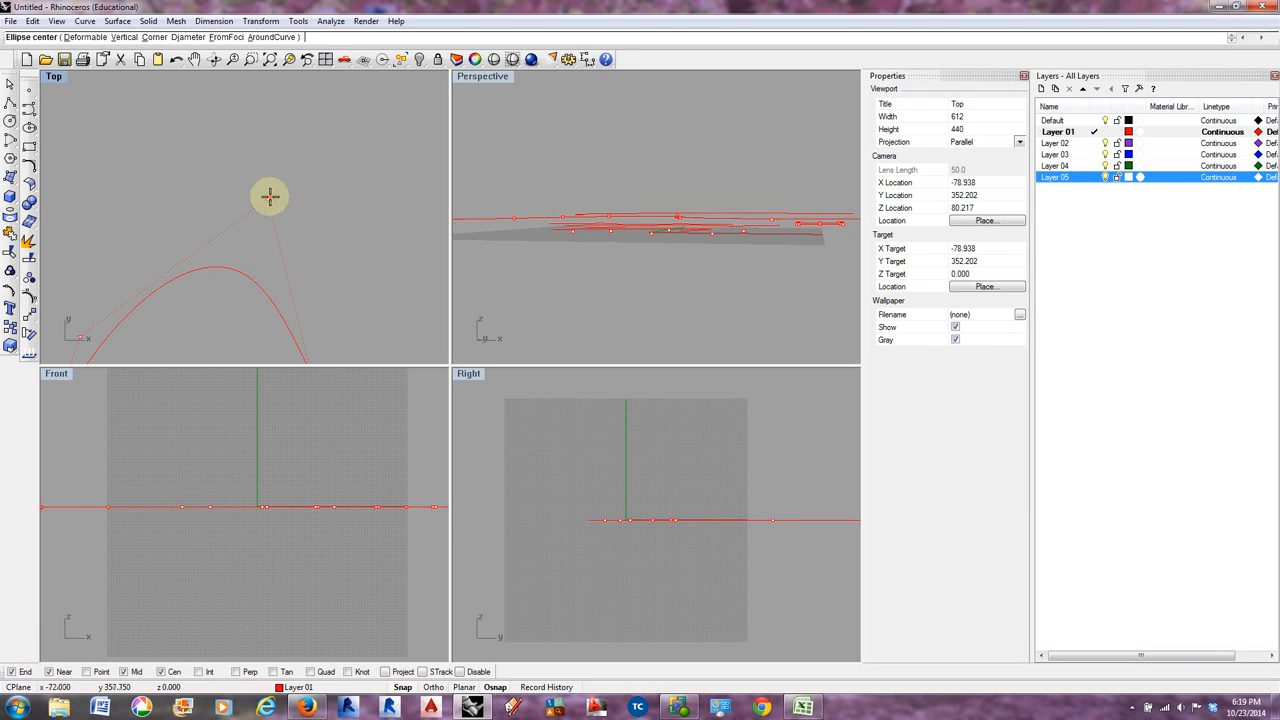
pyautogui.scroll(-5, 329, 234)
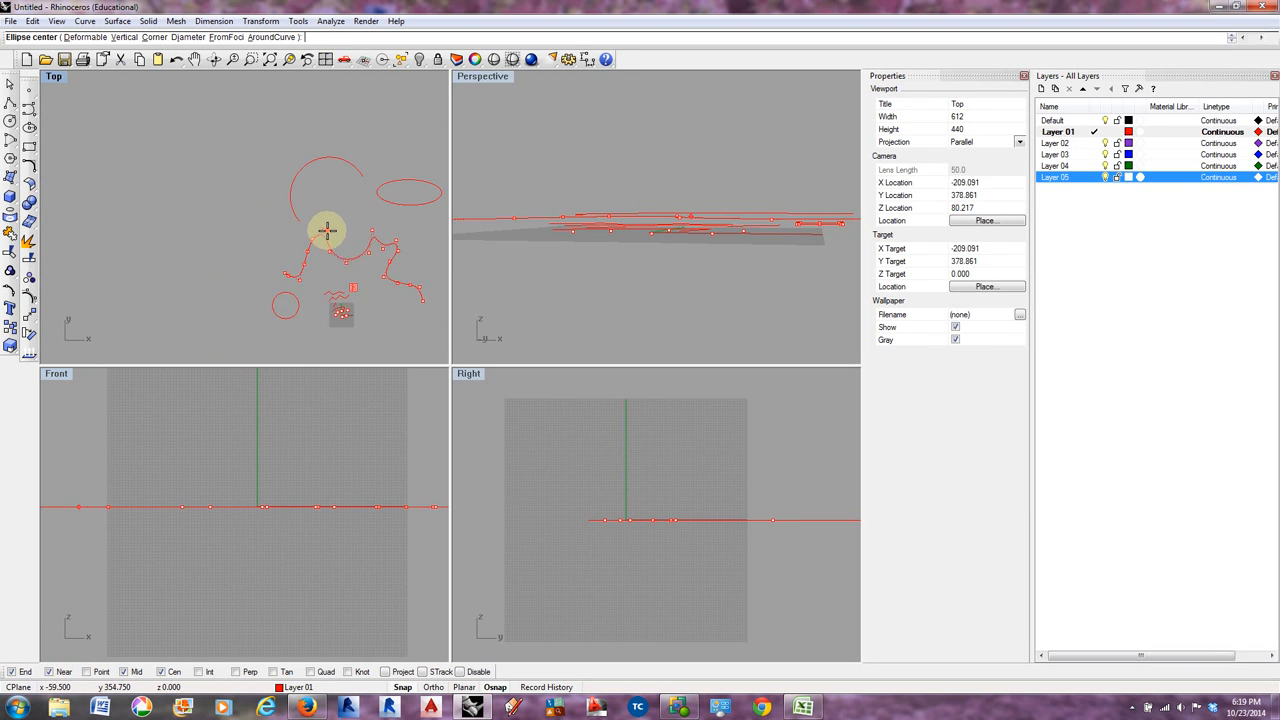
pyautogui.scroll(6, 318, 324)
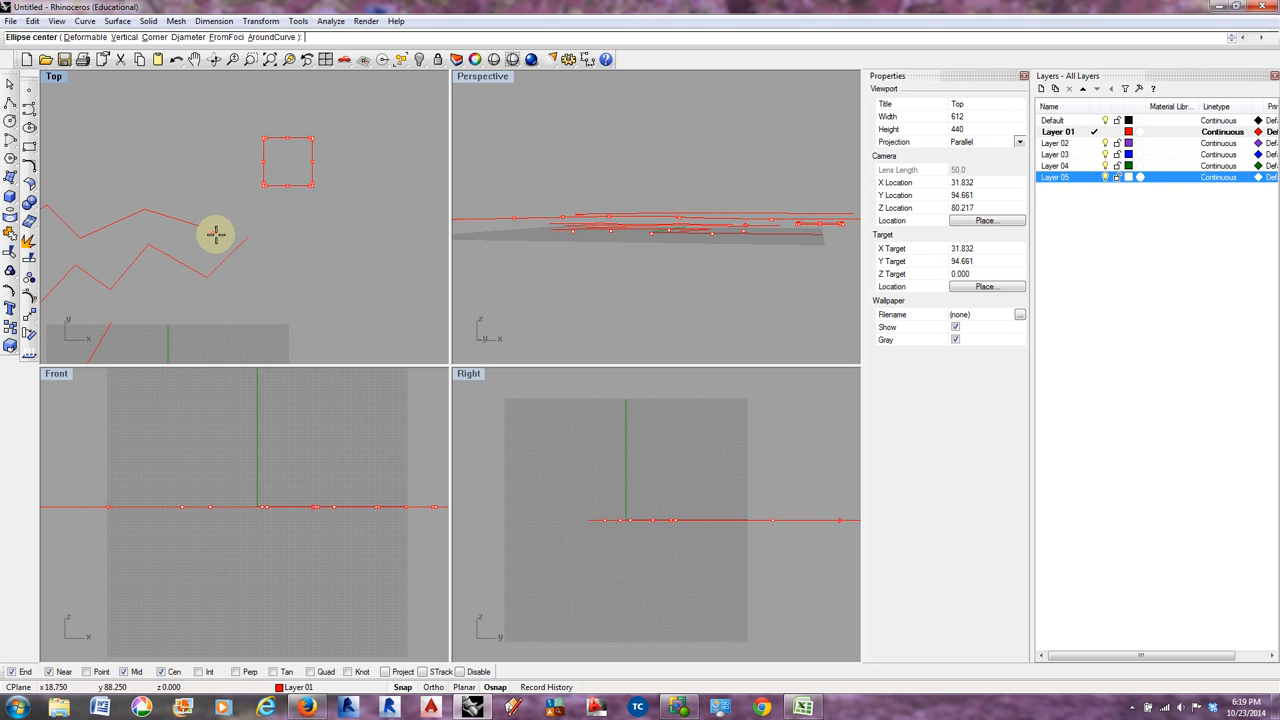
pyautogui.scroll(-2, 230, 236)
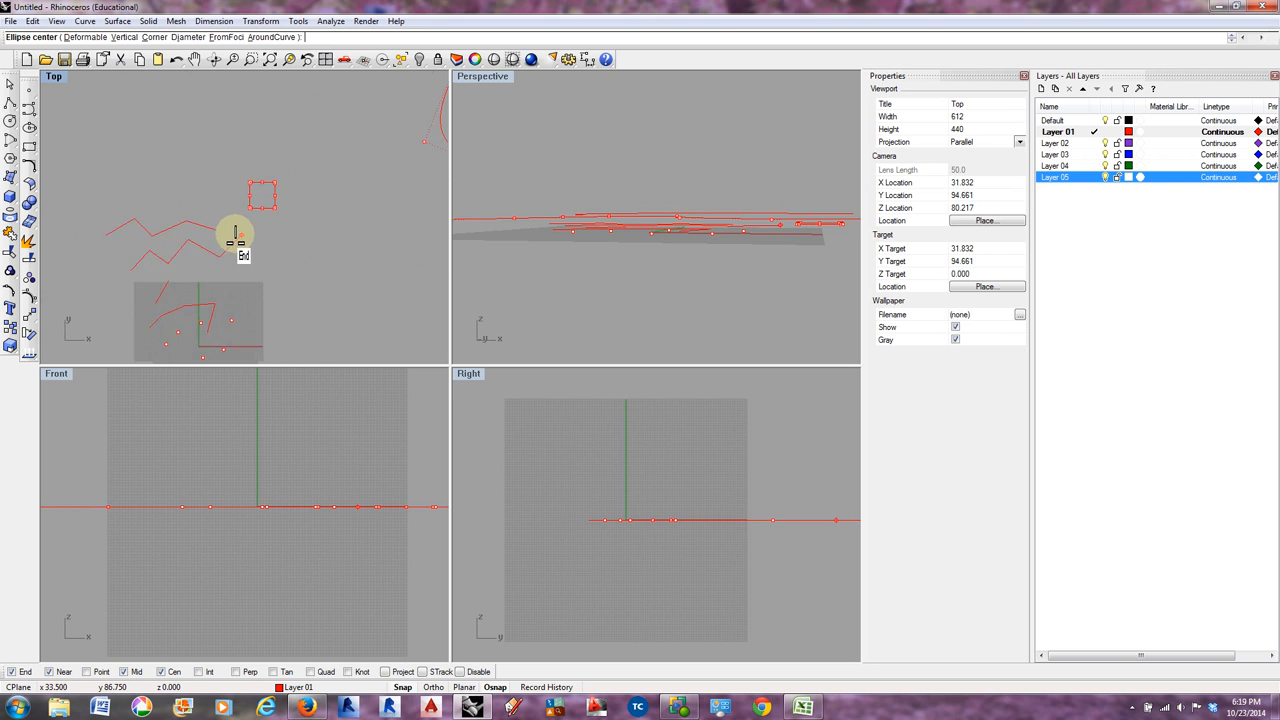
pyautogui.scroll(2, 221, 233)
pyautogui.scroll(1, 221, 233)
pyautogui.click(215, 226)
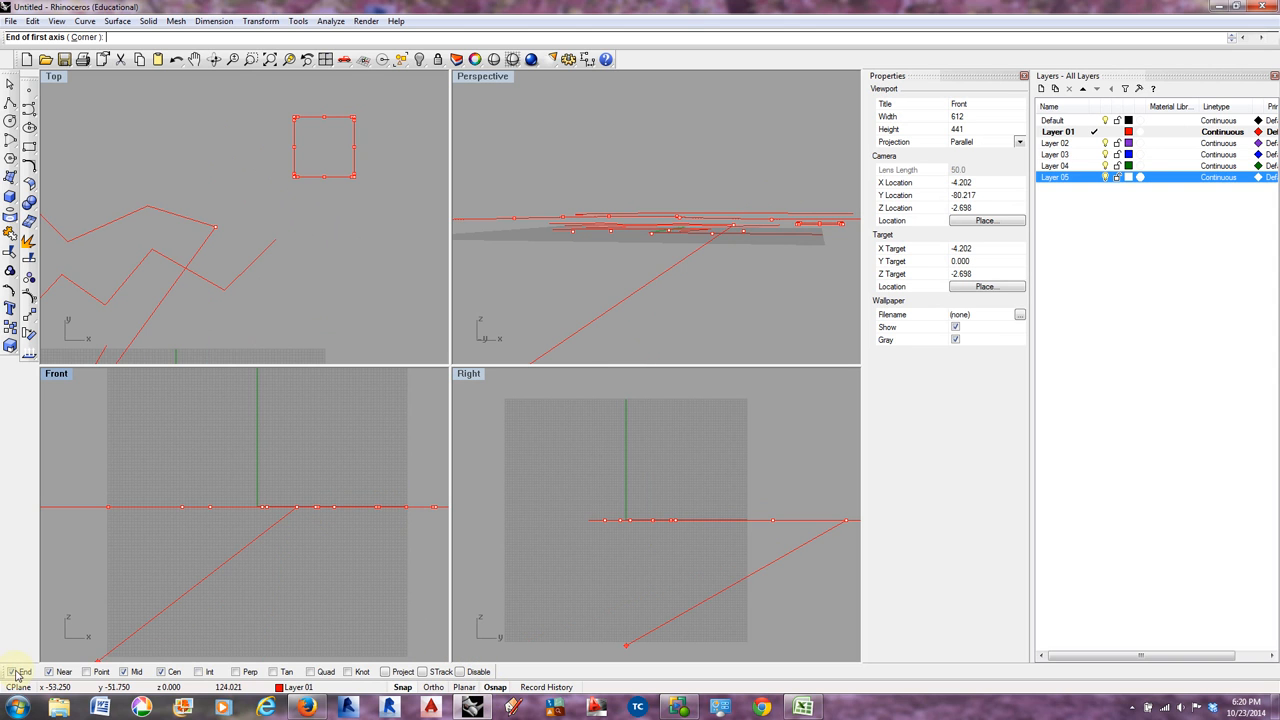
# - Set the ellipse's horizontal first-axis radius to 20 and its vertical second-axis radius to 16
pyautogui.click(49, 672)
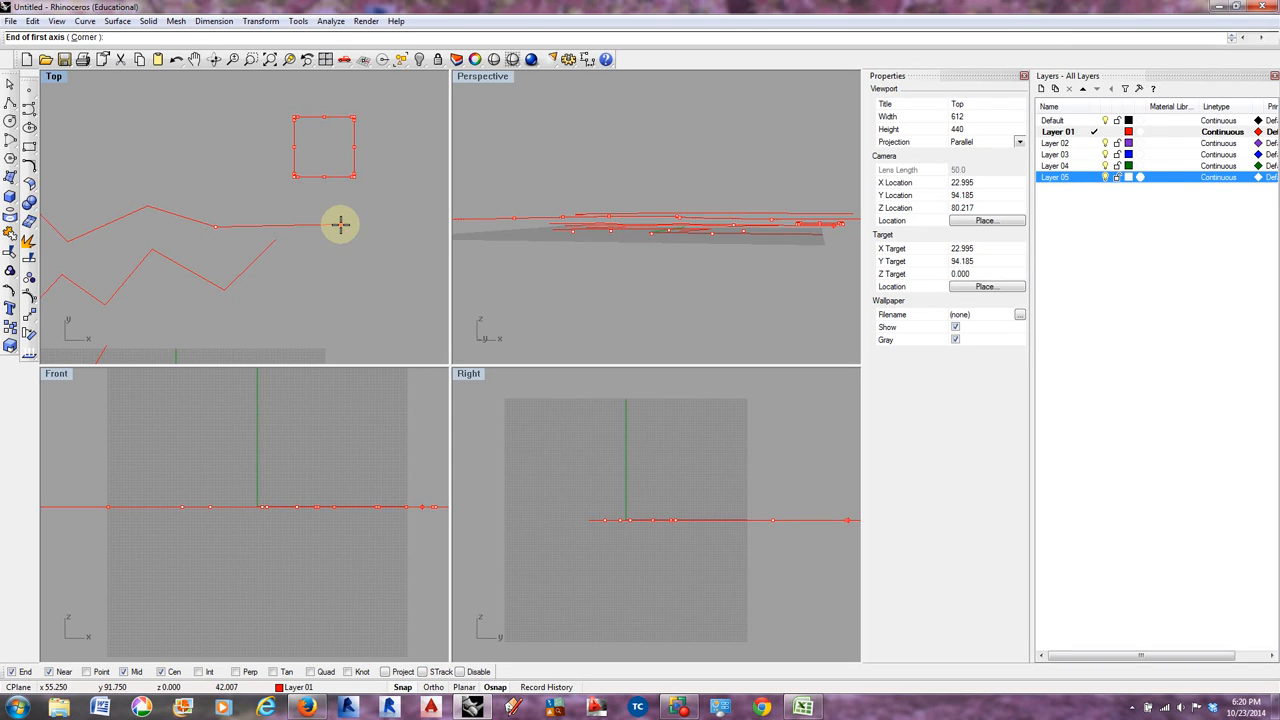
pyautogui.write('20')
pyautogui.press('Return')
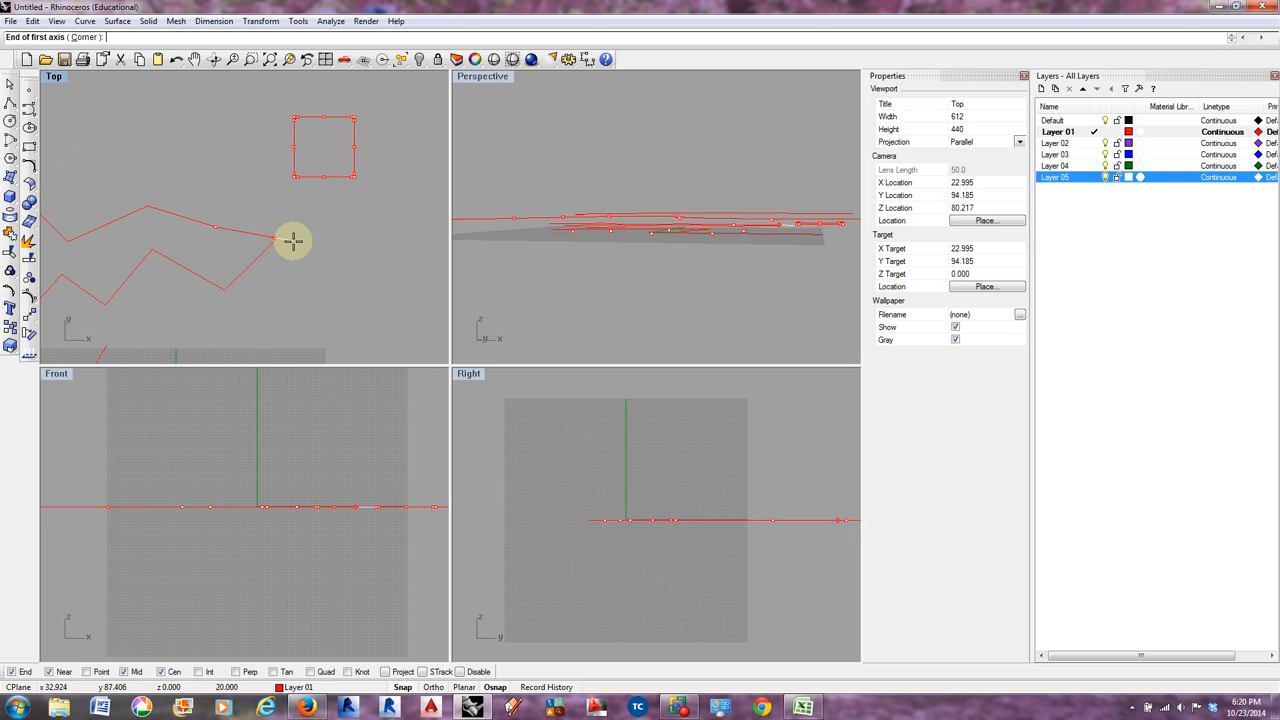
pyautogui.click(293, 227)
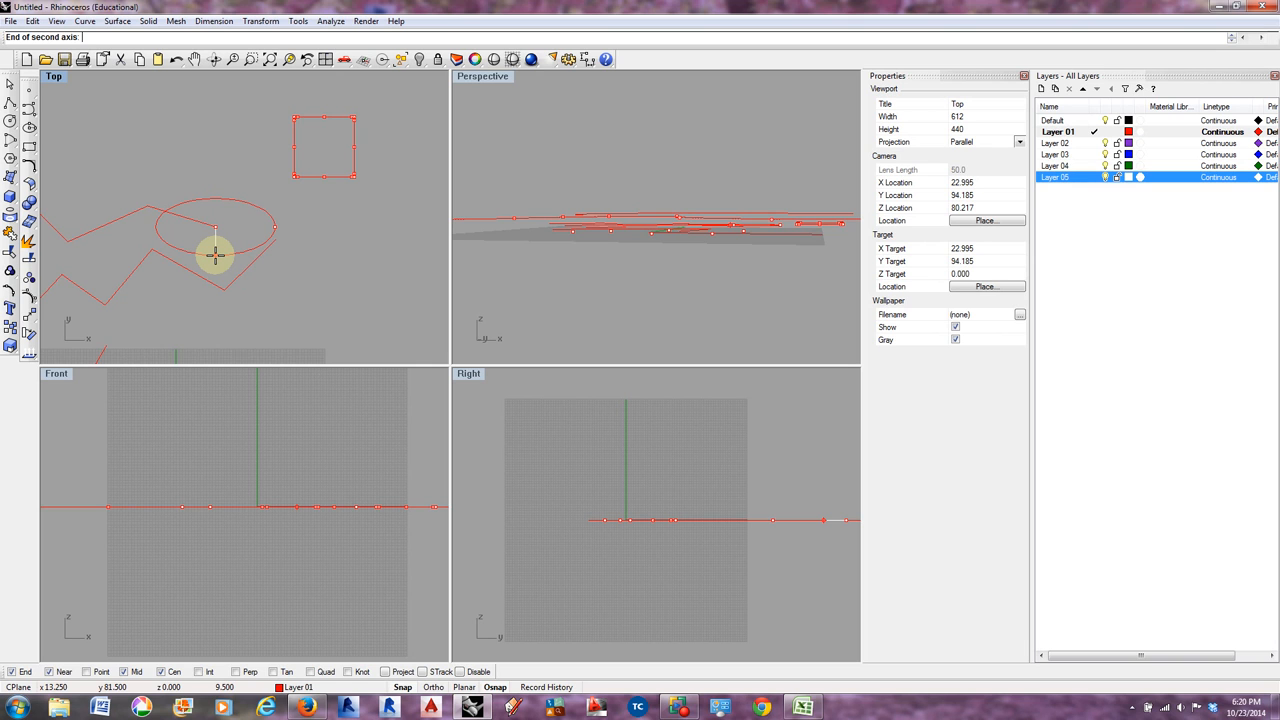
pyautogui.write('16')
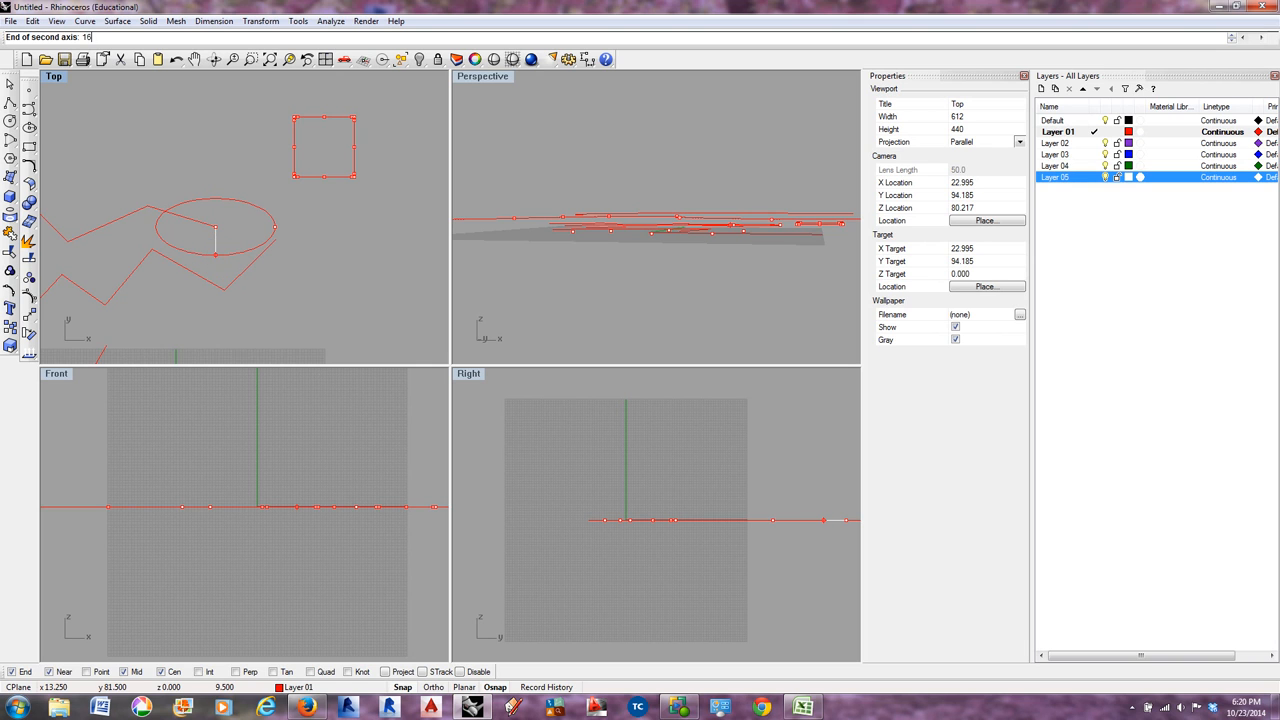
pyautogui.press('Return')
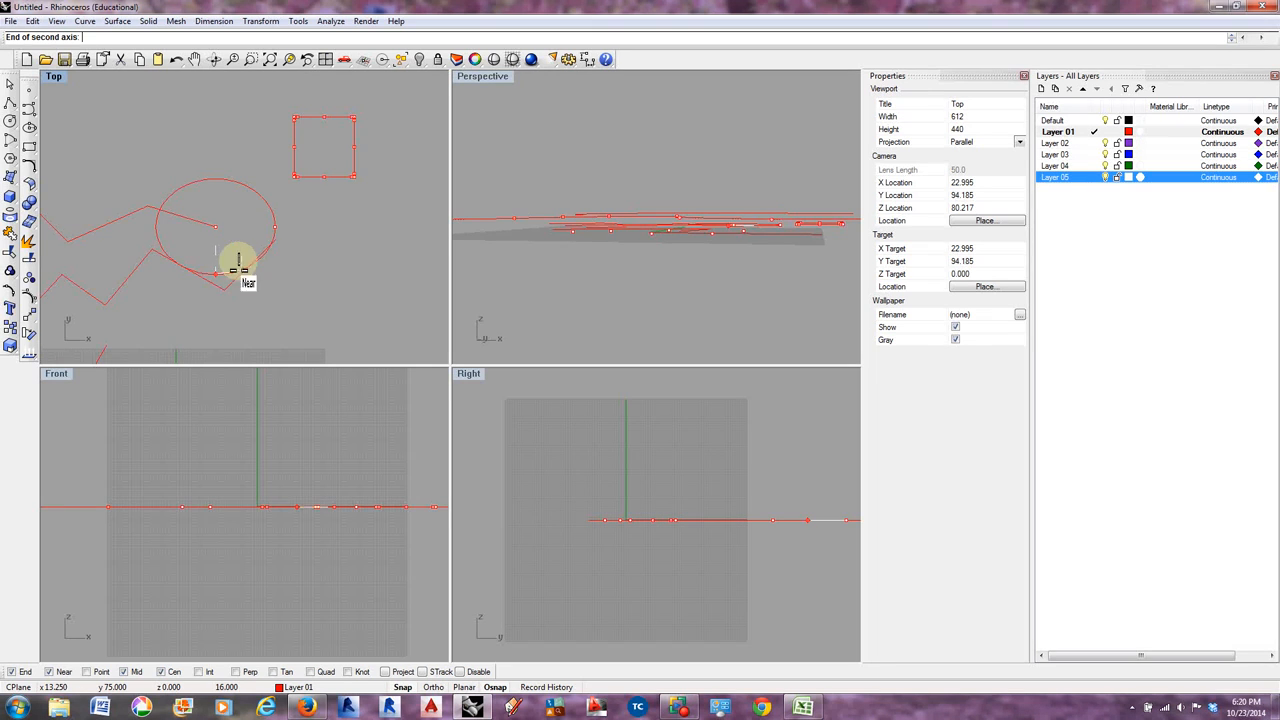
pyautogui.click(216, 276)
pyautogui.scroll(-3, 222, 280)
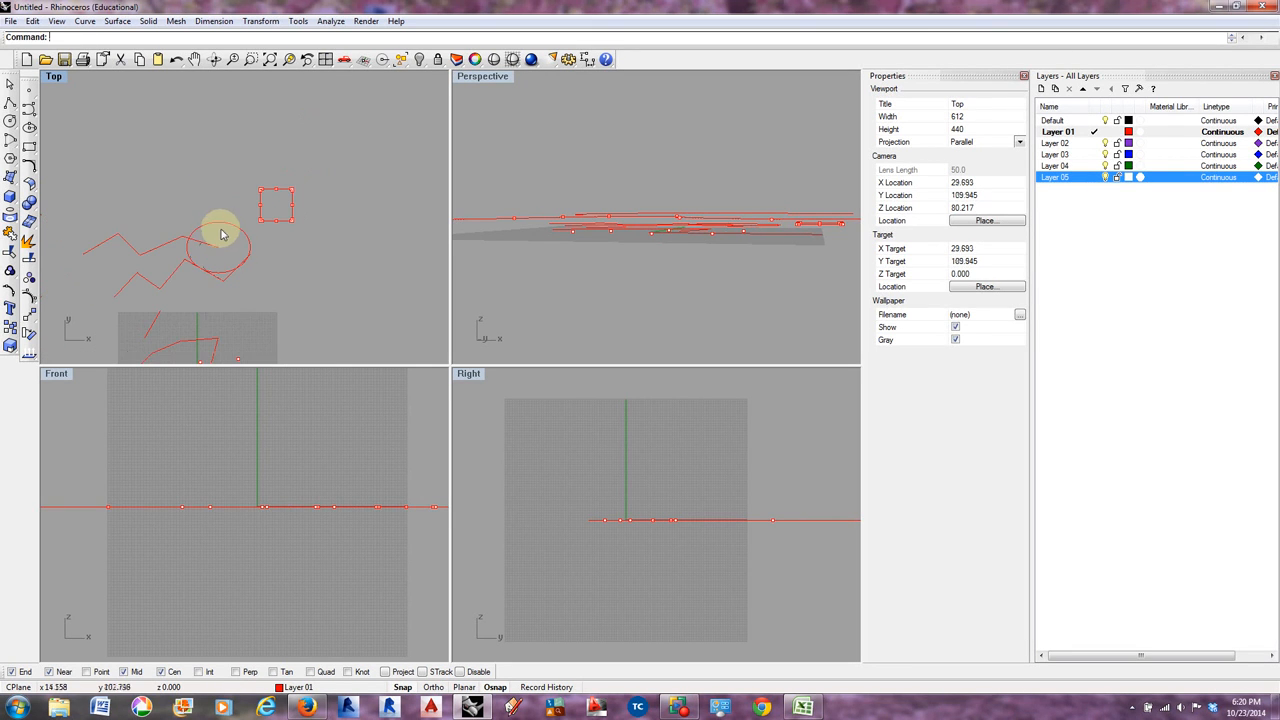
# - Select the new ellipse and examine its size against the other curves in the Top viewport, then clear the selection
pyautogui.click(218, 223)
pyautogui.scroll(-3, 222, 224)
pyautogui.scroll(-5, 220, 222)
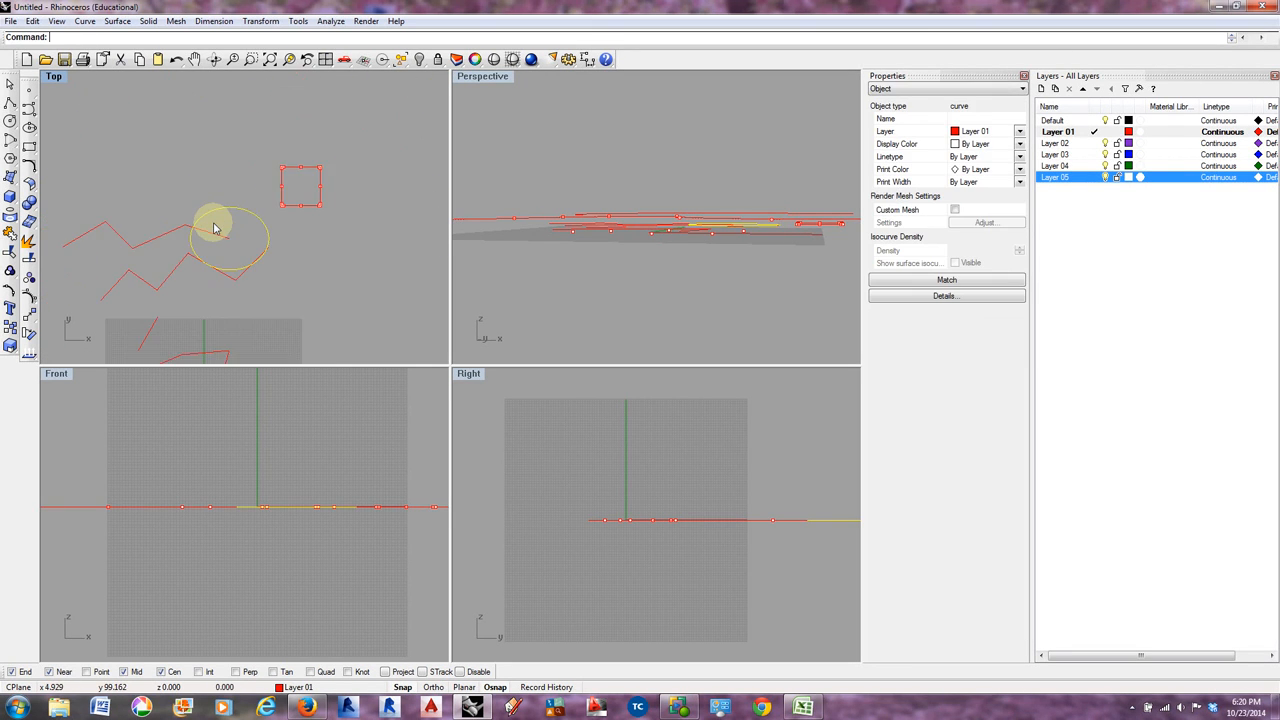
pyautogui.scroll(-4, 202, 192)
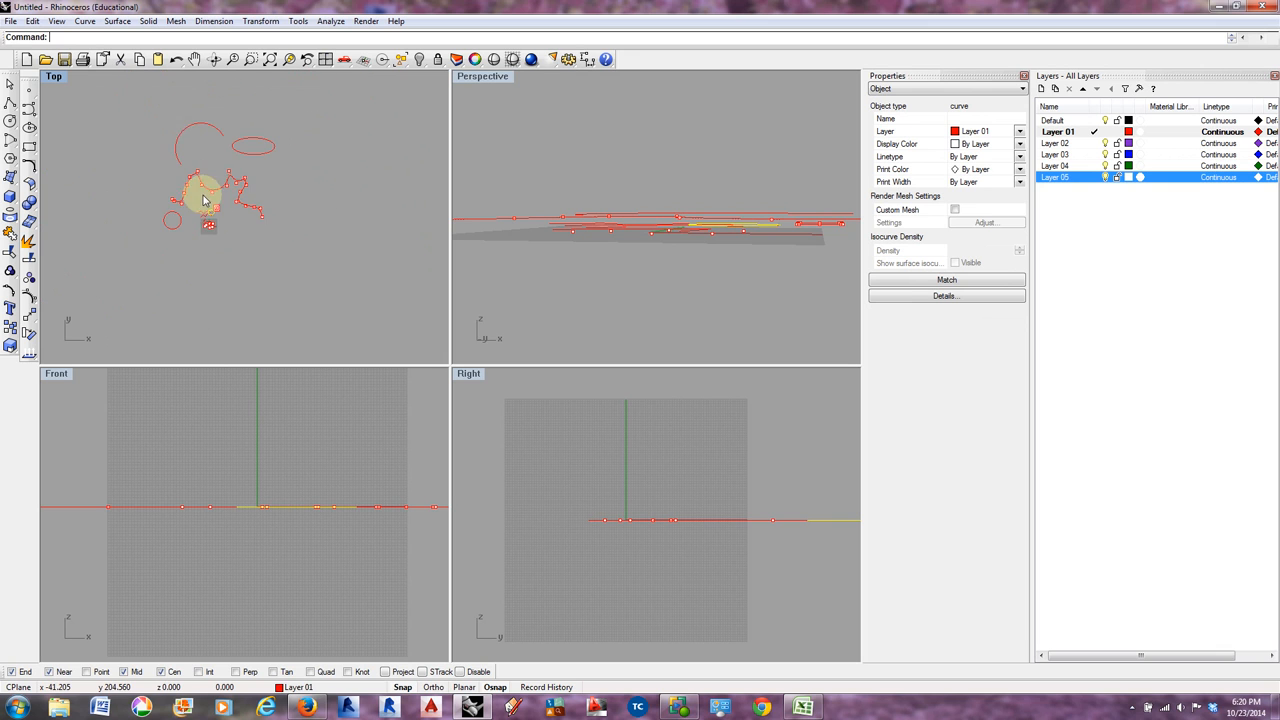
pyautogui.scroll(6, 202, 128)
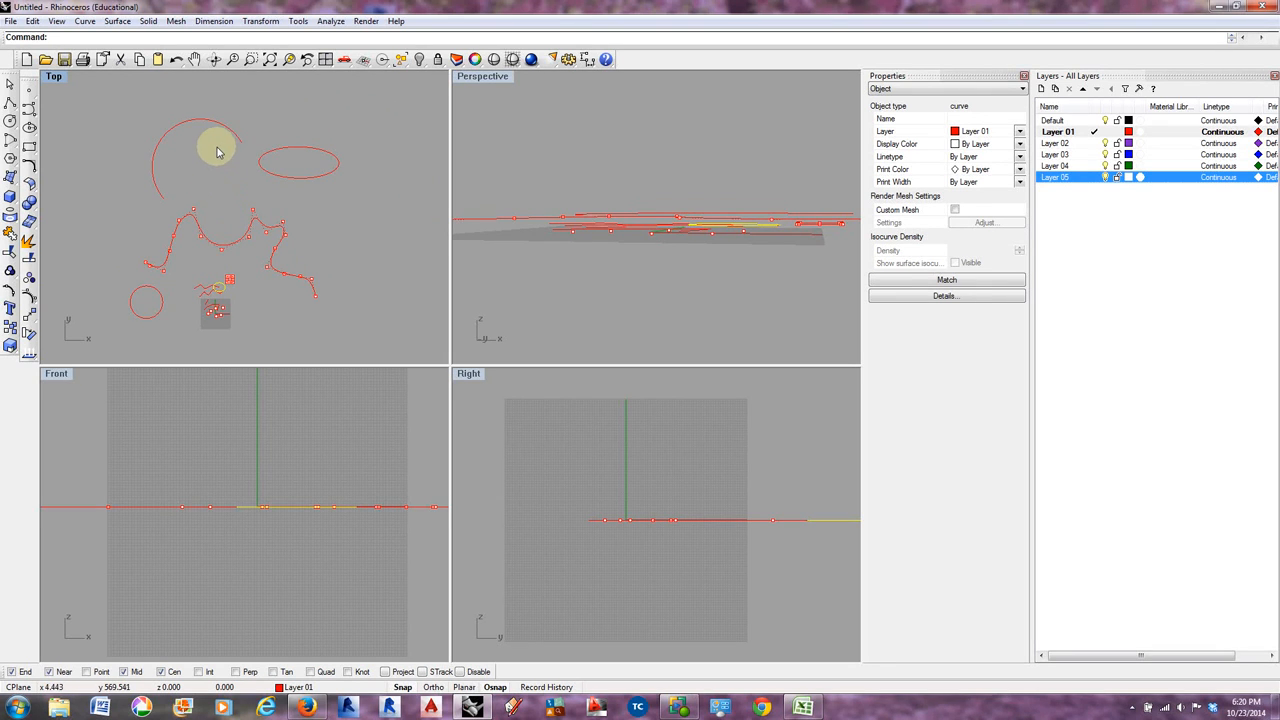
pyautogui.scroll(-1, 224, 181)
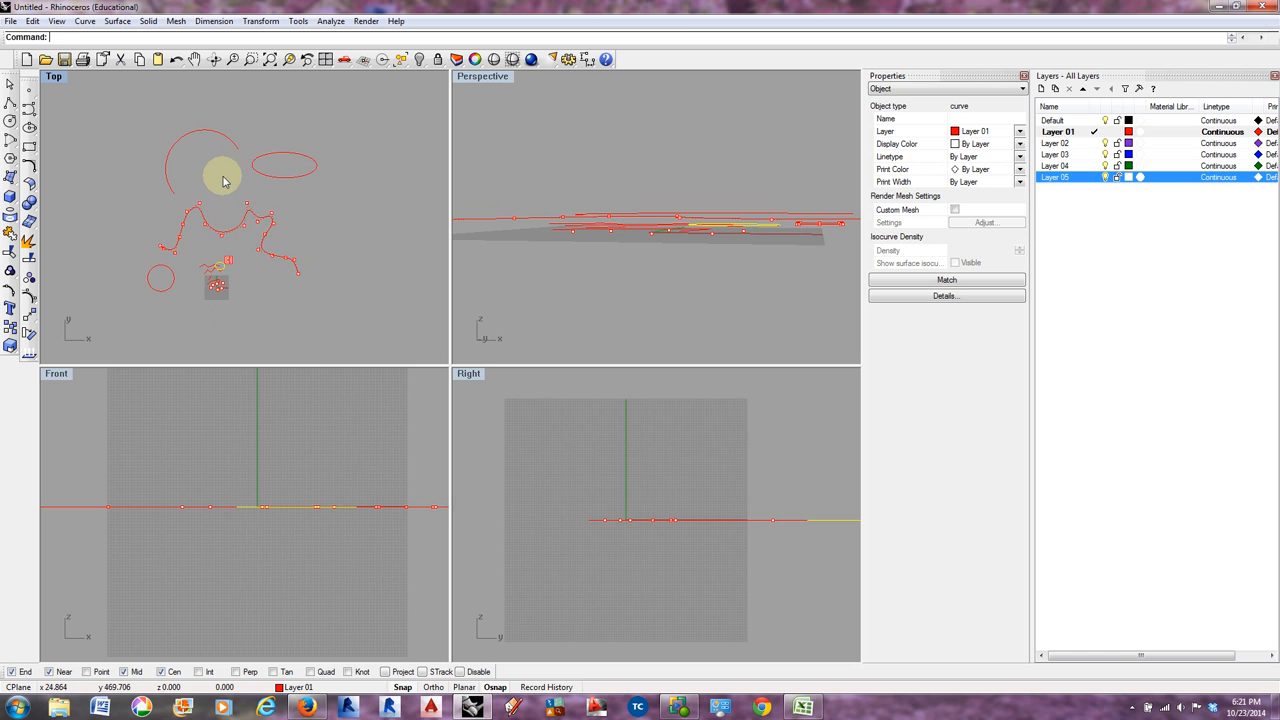
pyautogui.scroll(1, 224, 181)
pyautogui.press('Escape')
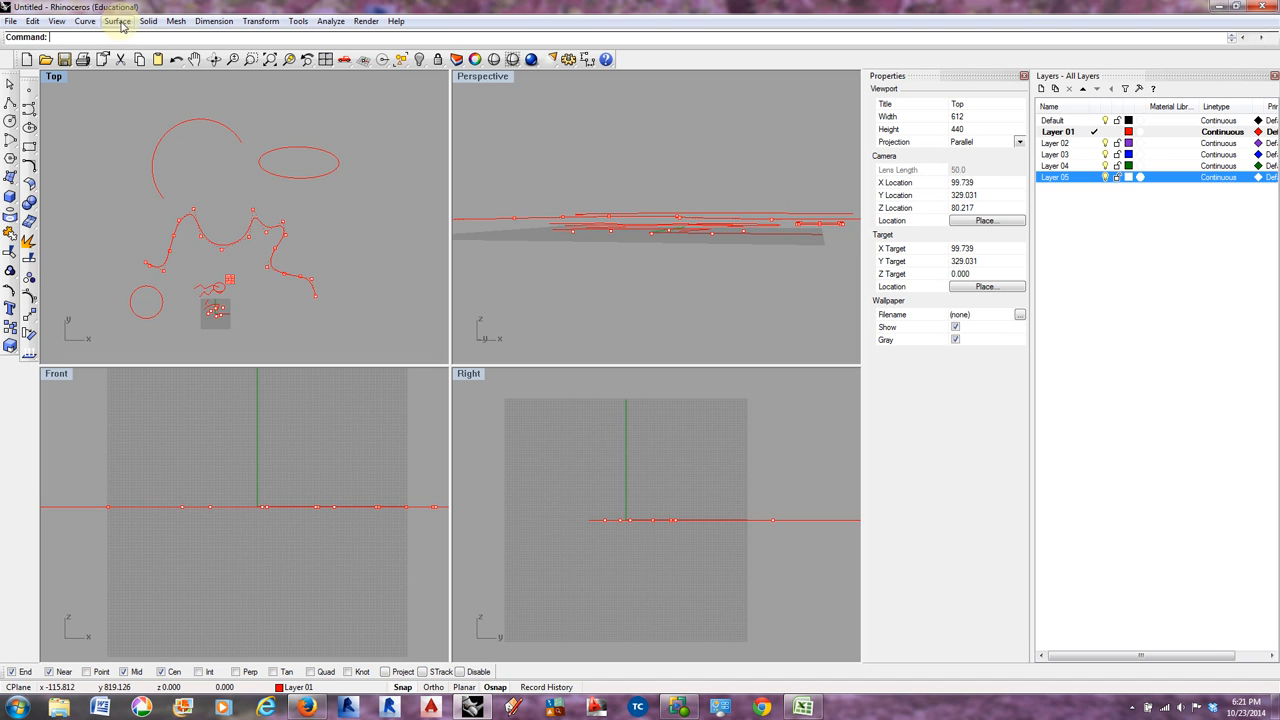
# - Create a square corner-to-corner plane surface in open space up and left of the large arc in the Top viewport
pyautogui.click(117, 22)
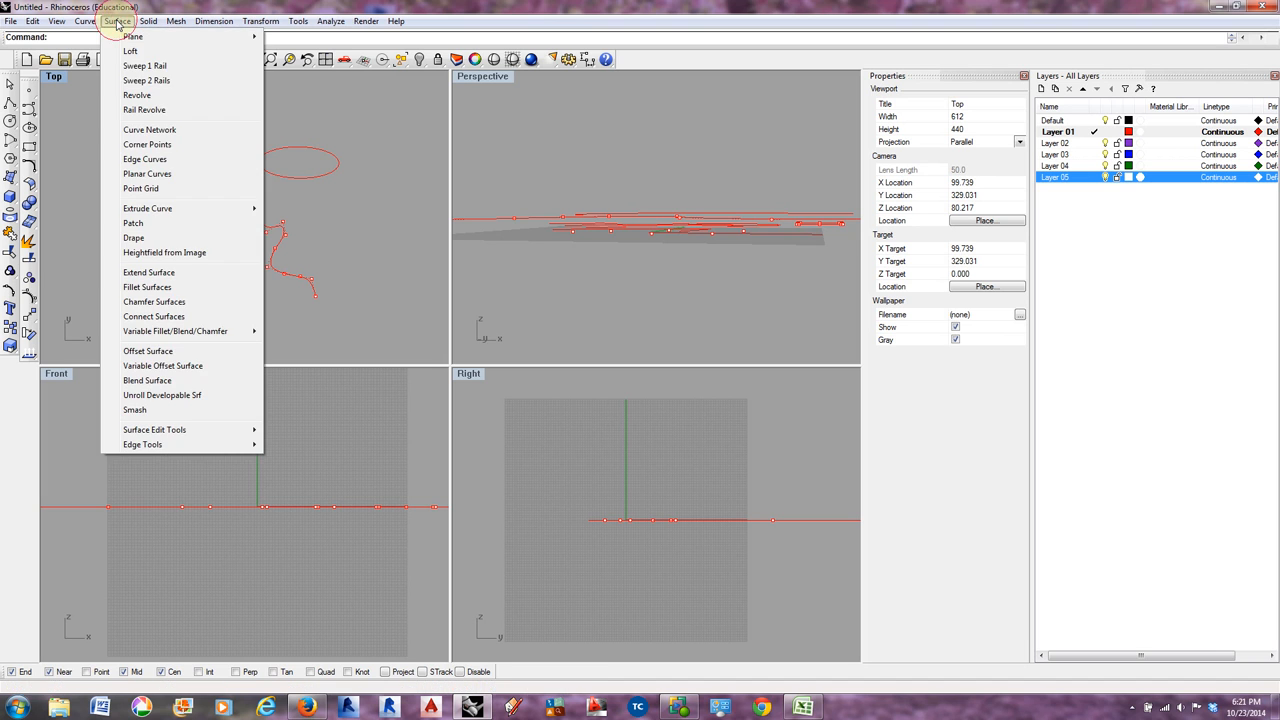
pyautogui.moveTo(135, 37)
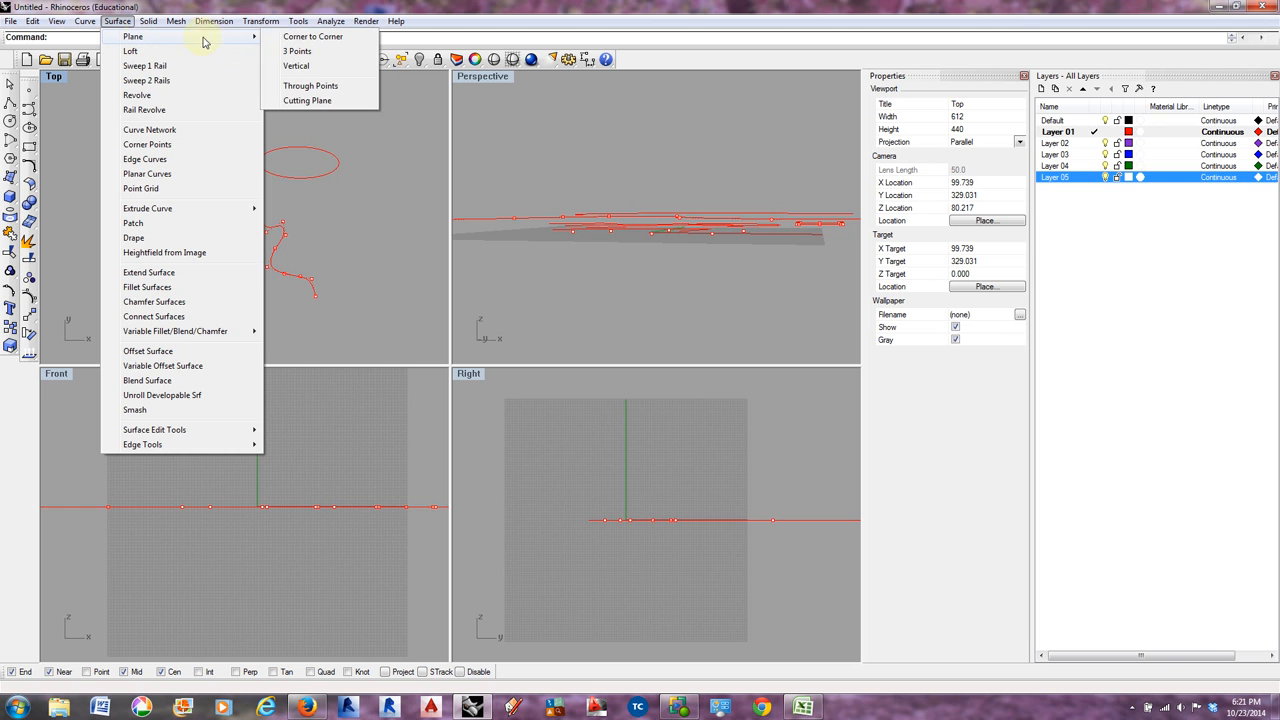
pyautogui.click(311, 37)
pyautogui.scroll(-4, 206, 166)
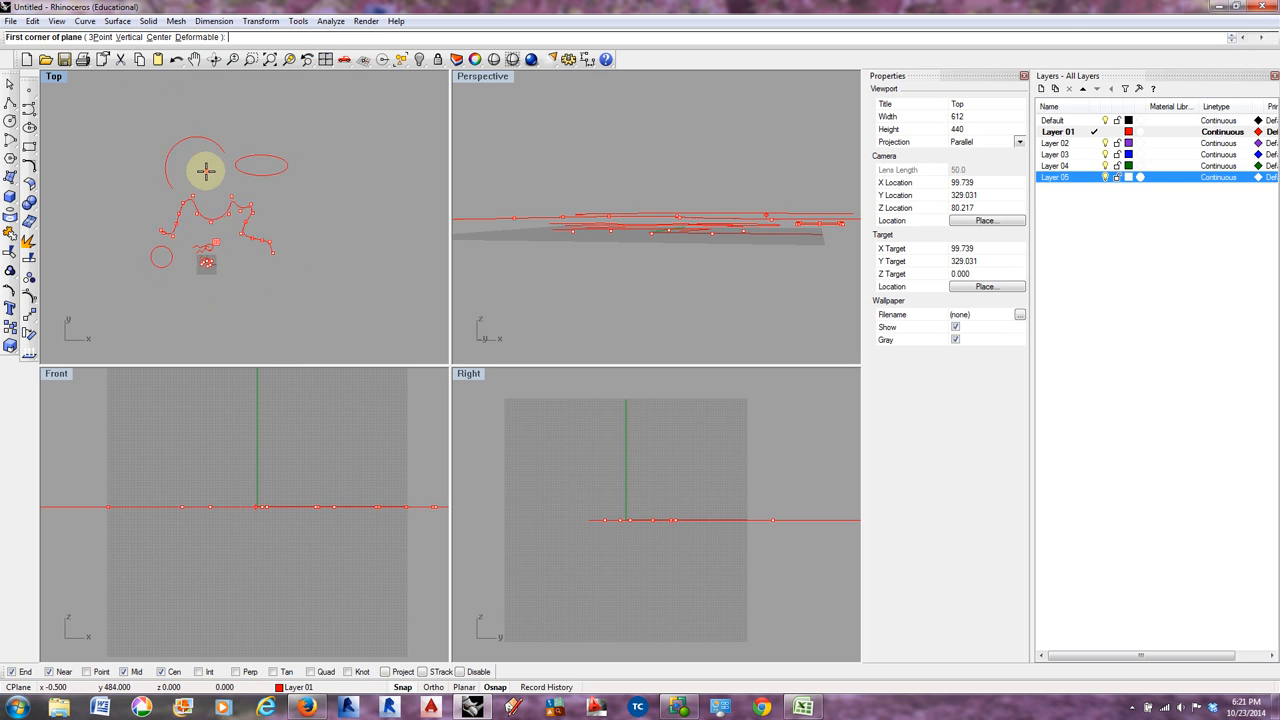
pyautogui.scroll(1, 114, 122)
pyautogui.click(99, 118)
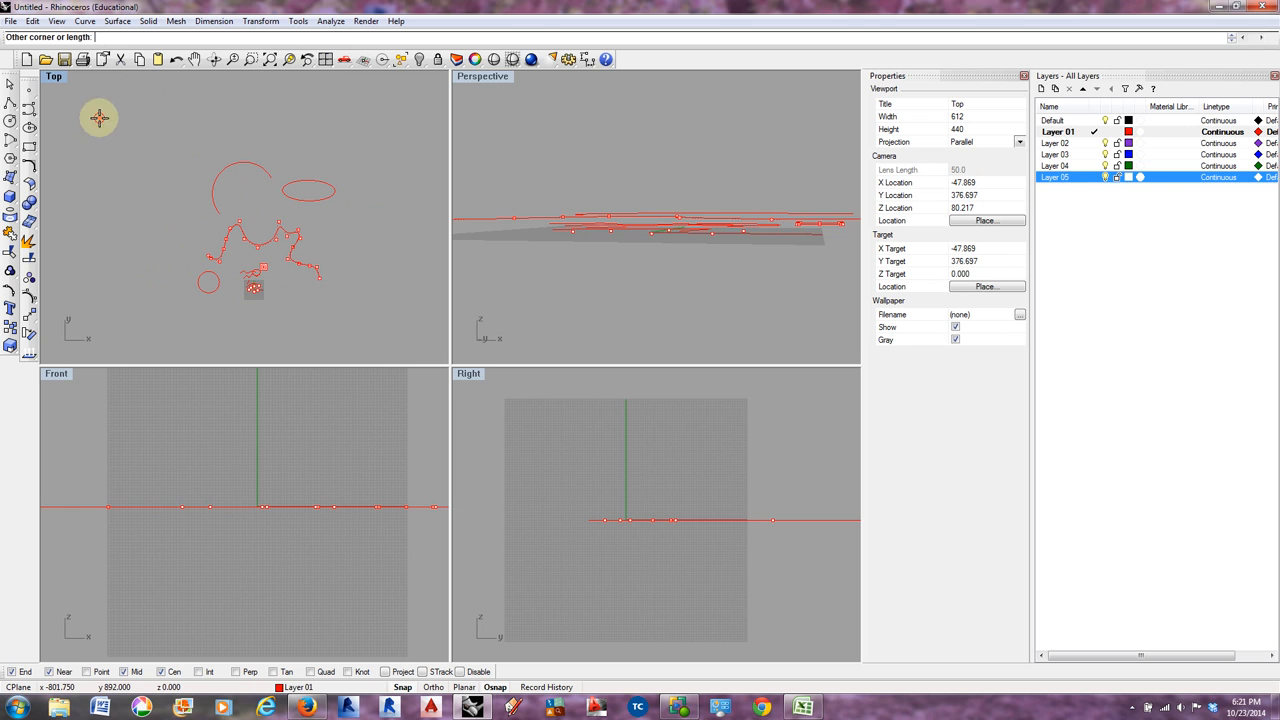
pyautogui.click(155, 175)
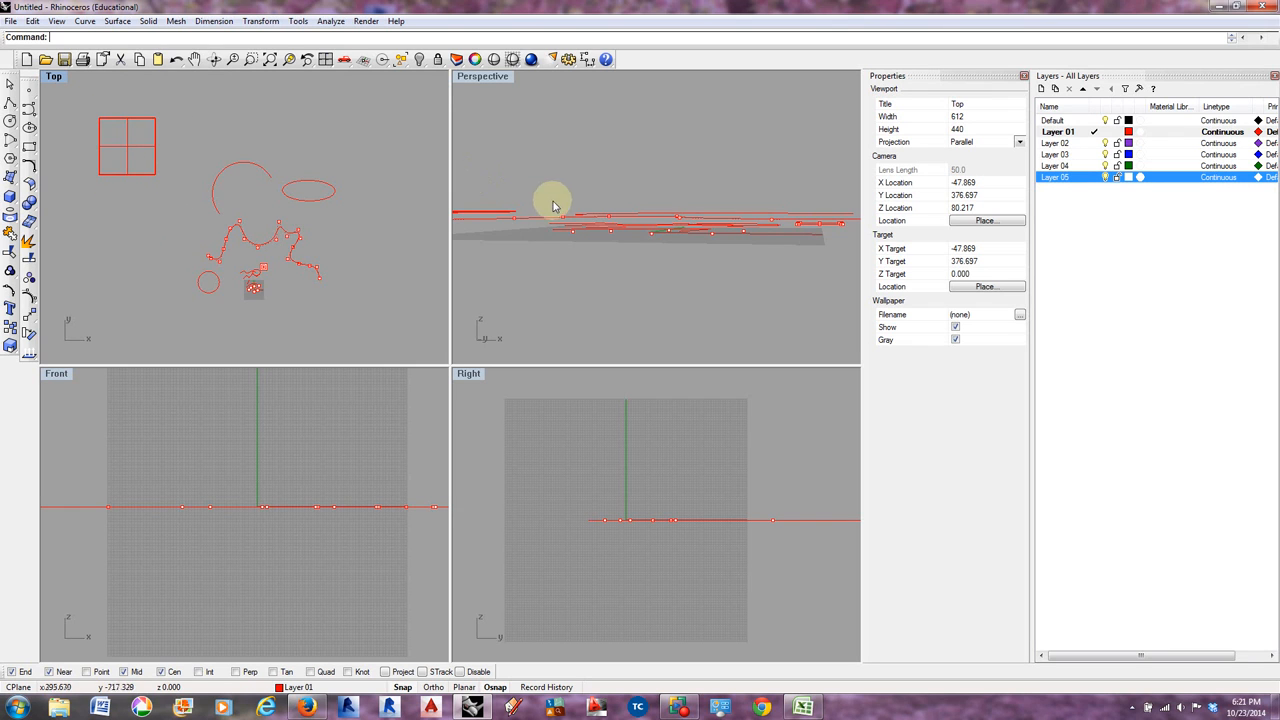
pyautogui.moveTo(553, 205); pyautogui.dragTo(534, 229, button='right')
pyautogui.scroll(-6, 571, 243)
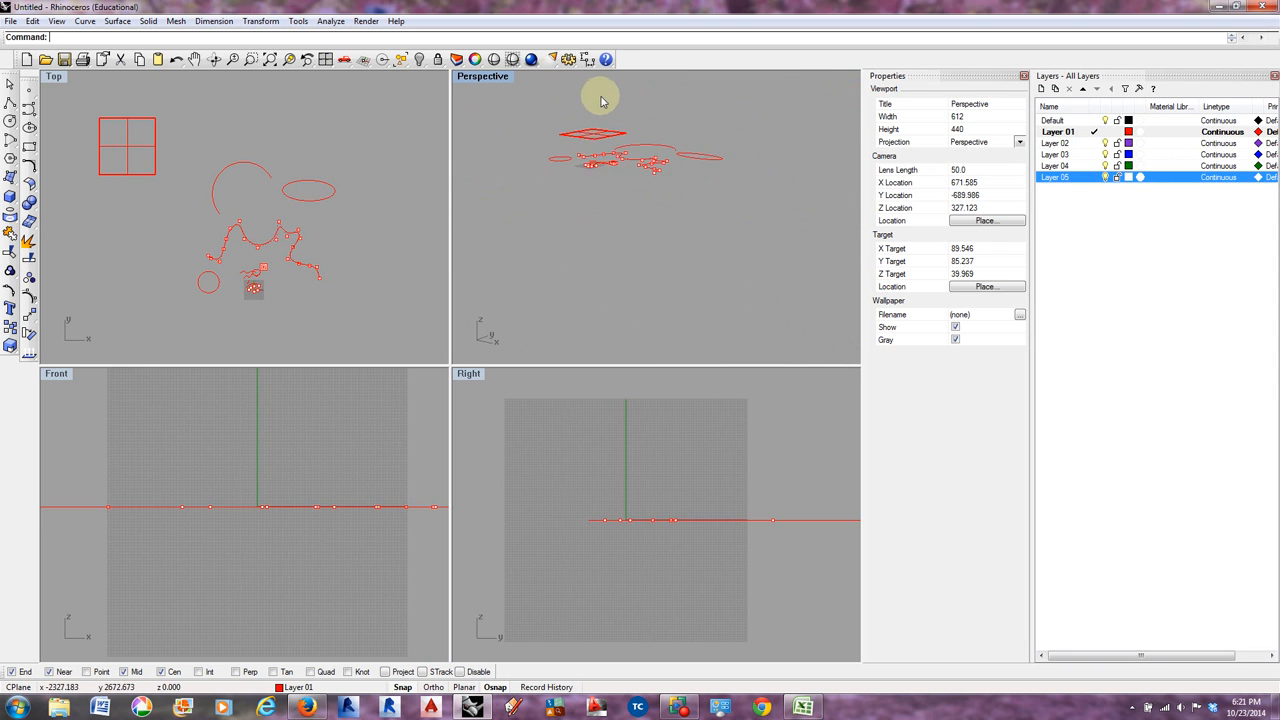
pyautogui.scroll(4, 598, 101)
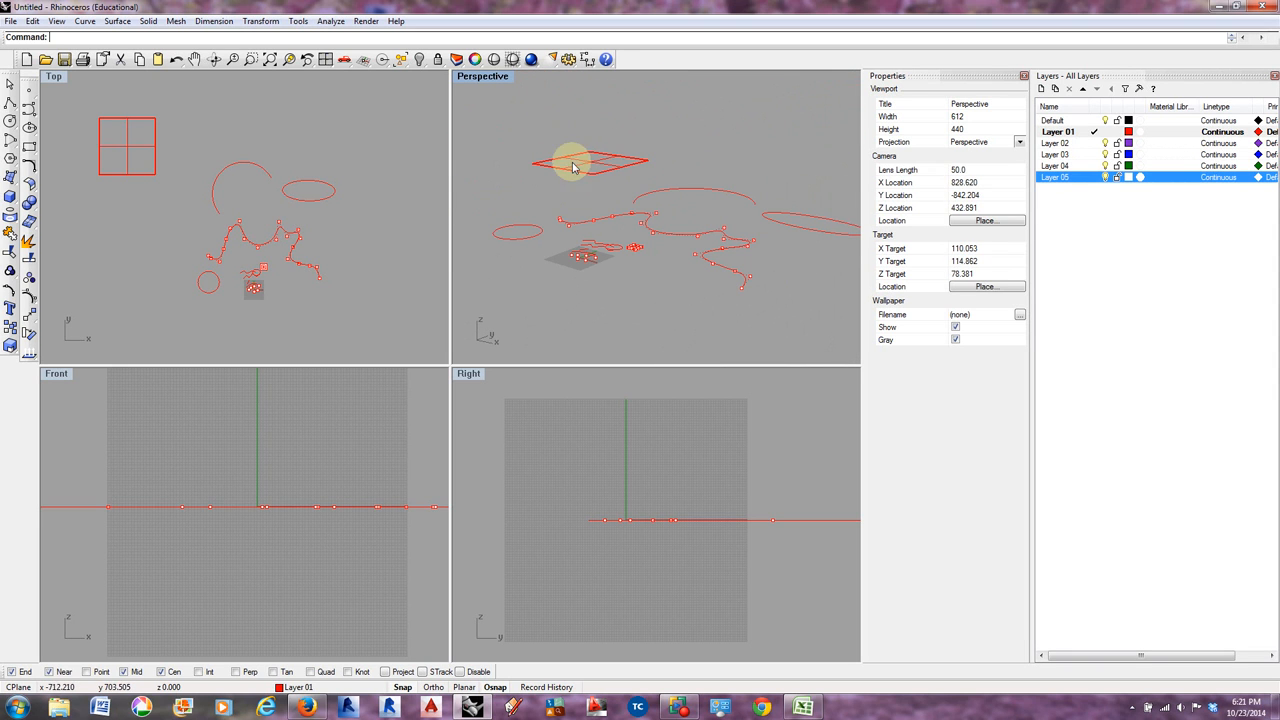
# - Turn off the wavy curve's control points and extrude the large wavy curve straight up about 521 units with ExtrudeCrv
pyautogui.click(315, 253)
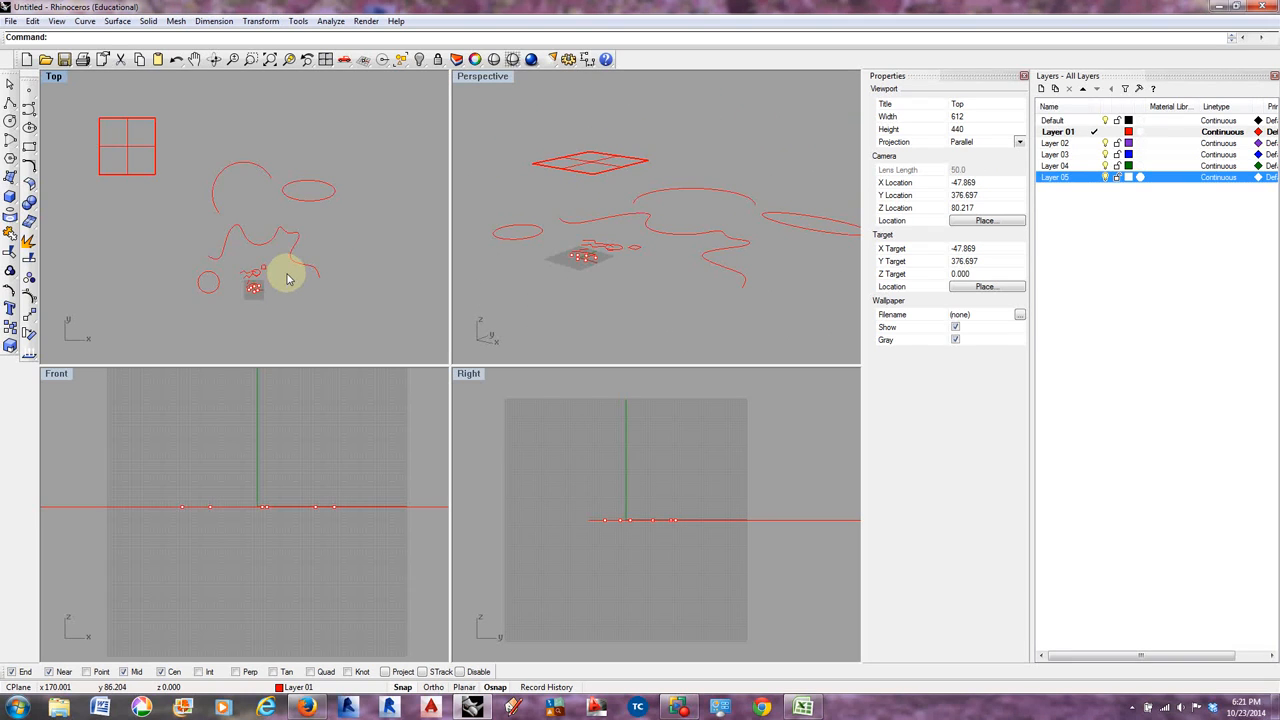
pyautogui.write('ExtrudeCrv')
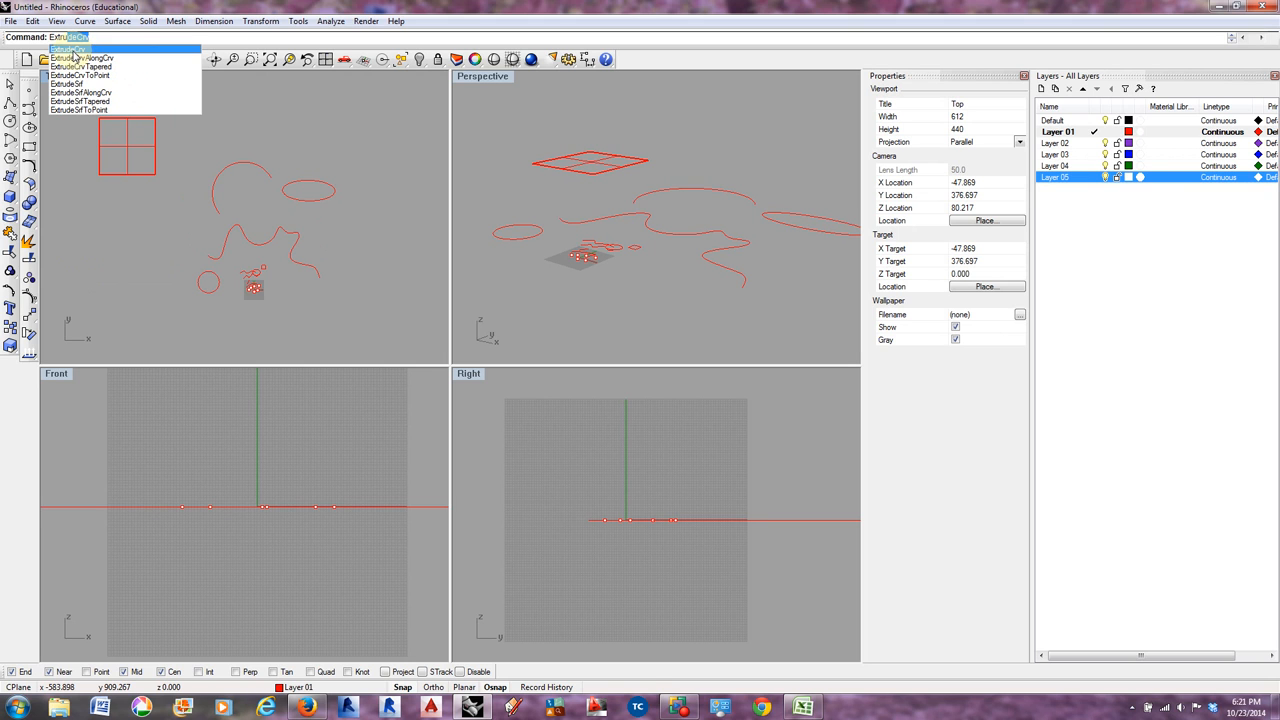
pyautogui.click(74, 50)
pyautogui.click(84, 22)
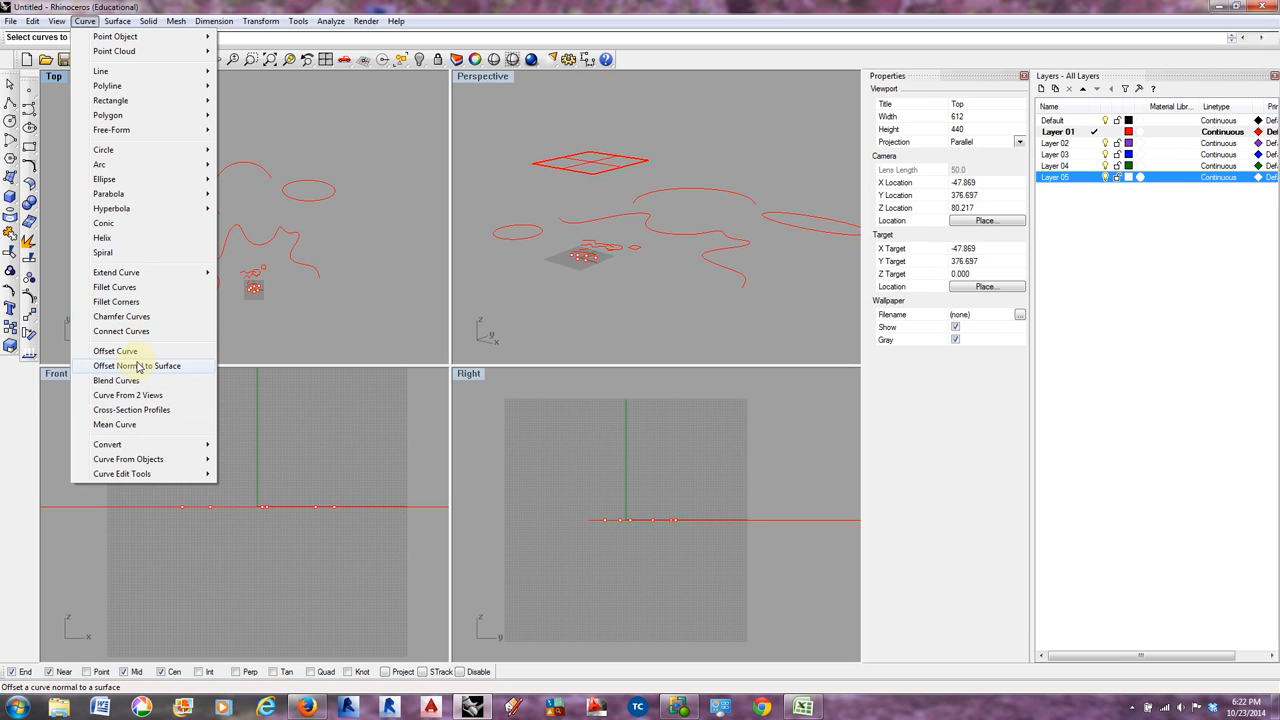
pyautogui.moveTo(135, 276)
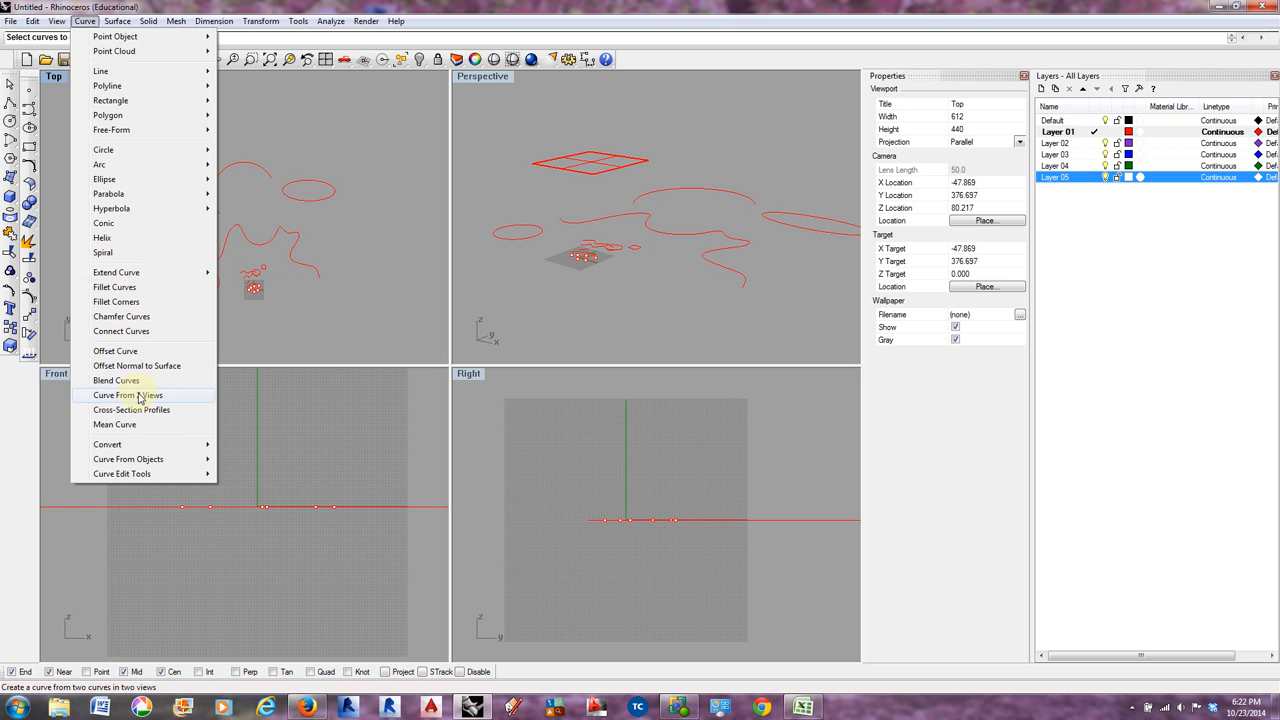
pyautogui.click(298, 206)
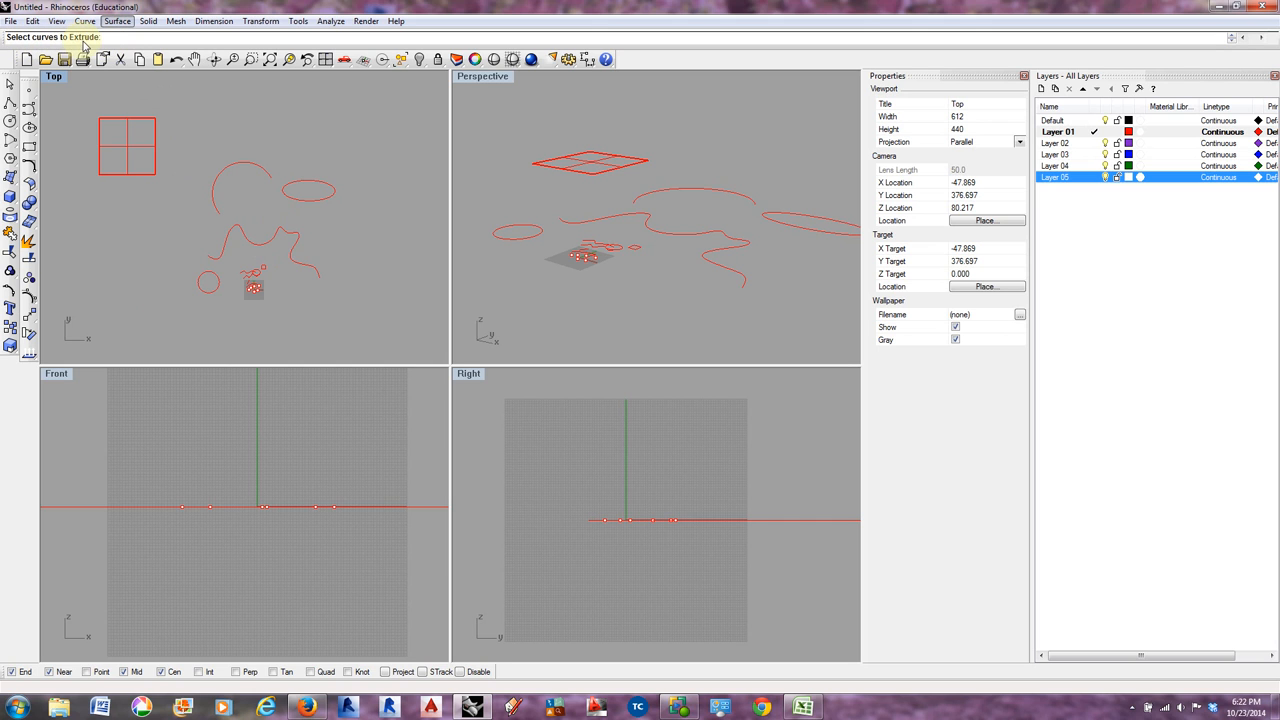
pyautogui.click(266, 248)
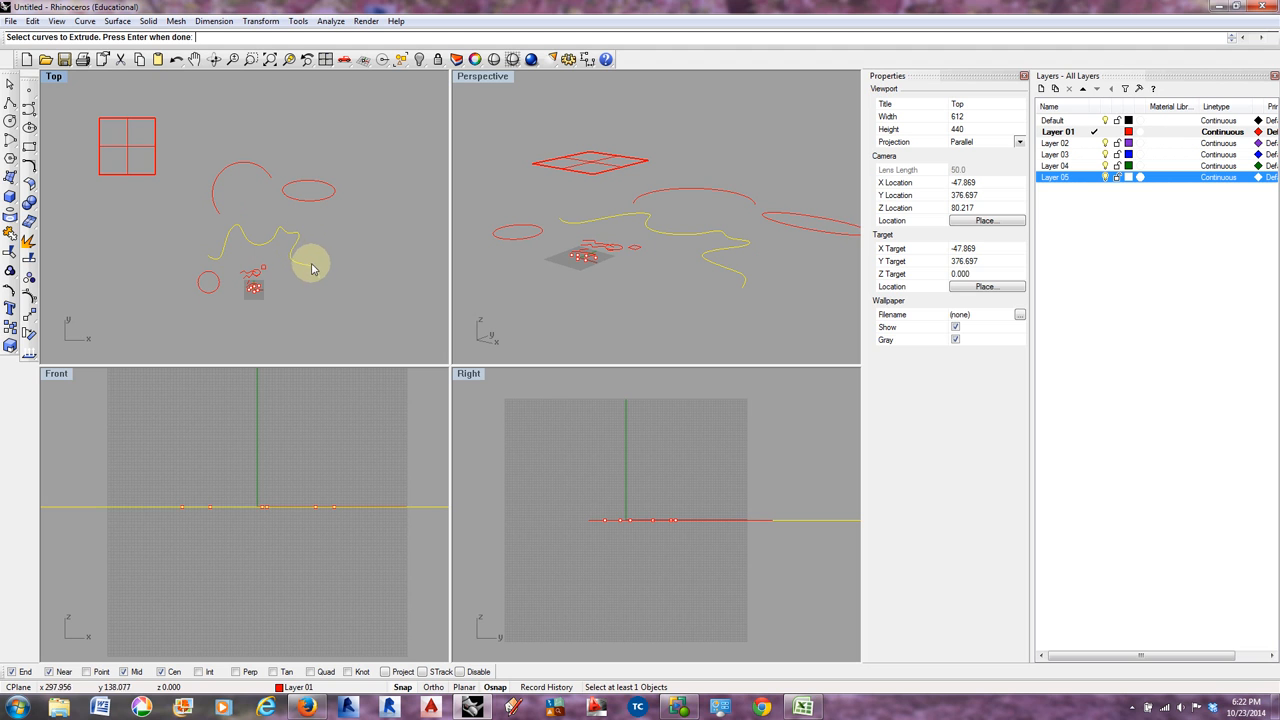
pyautogui.press('Return')
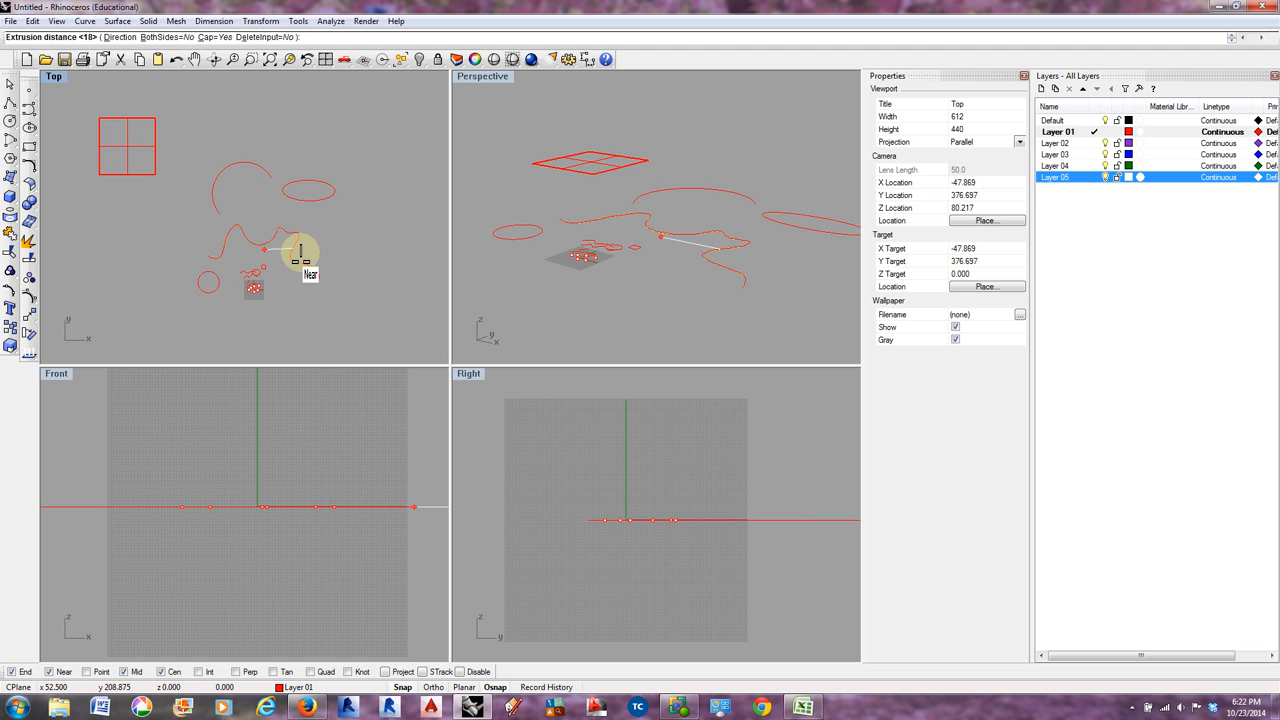
pyautogui.scroll(-3, 663, 220)
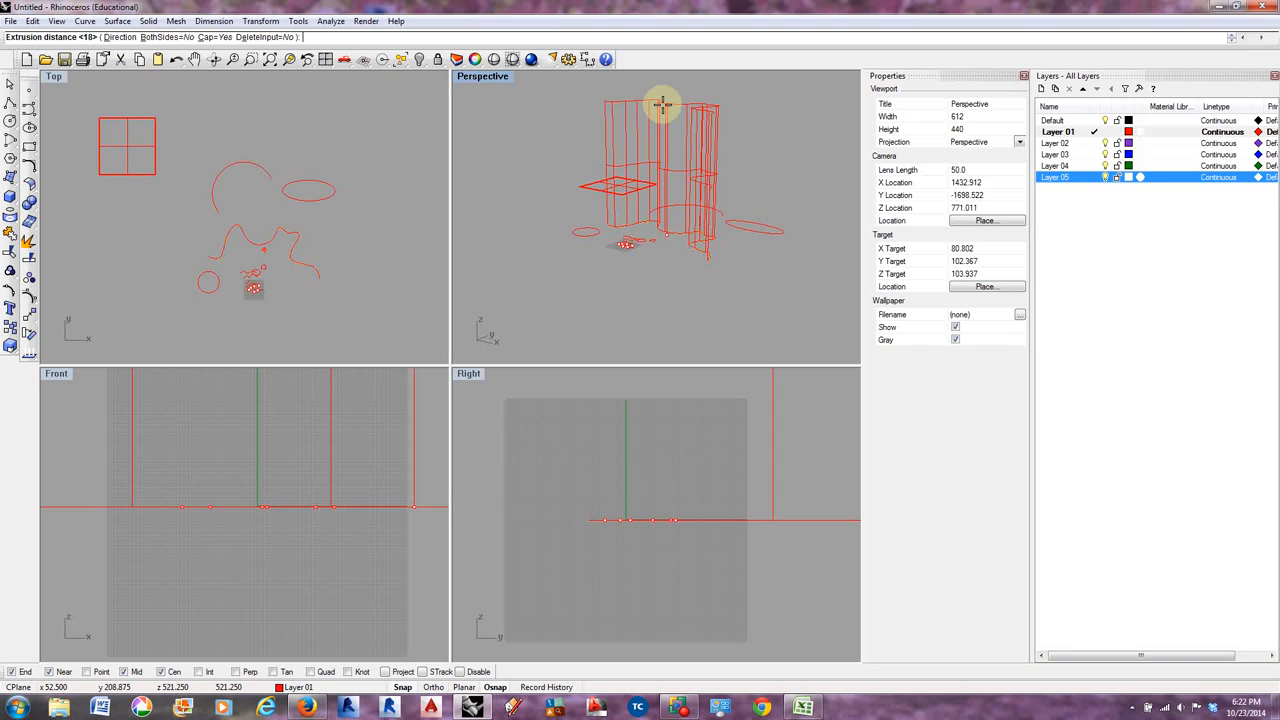
pyautogui.click(663, 104)
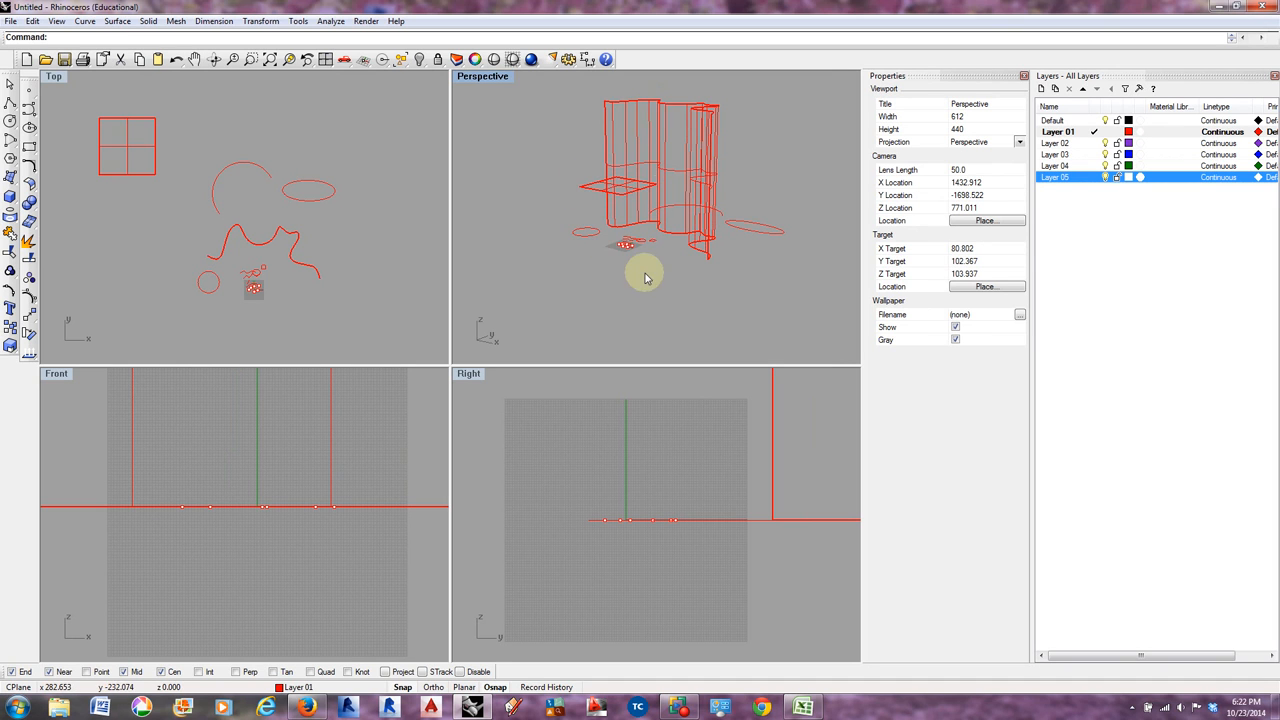
pyautogui.scroll(-3, 645, 283)
pyautogui.scroll(5, 681, 175)
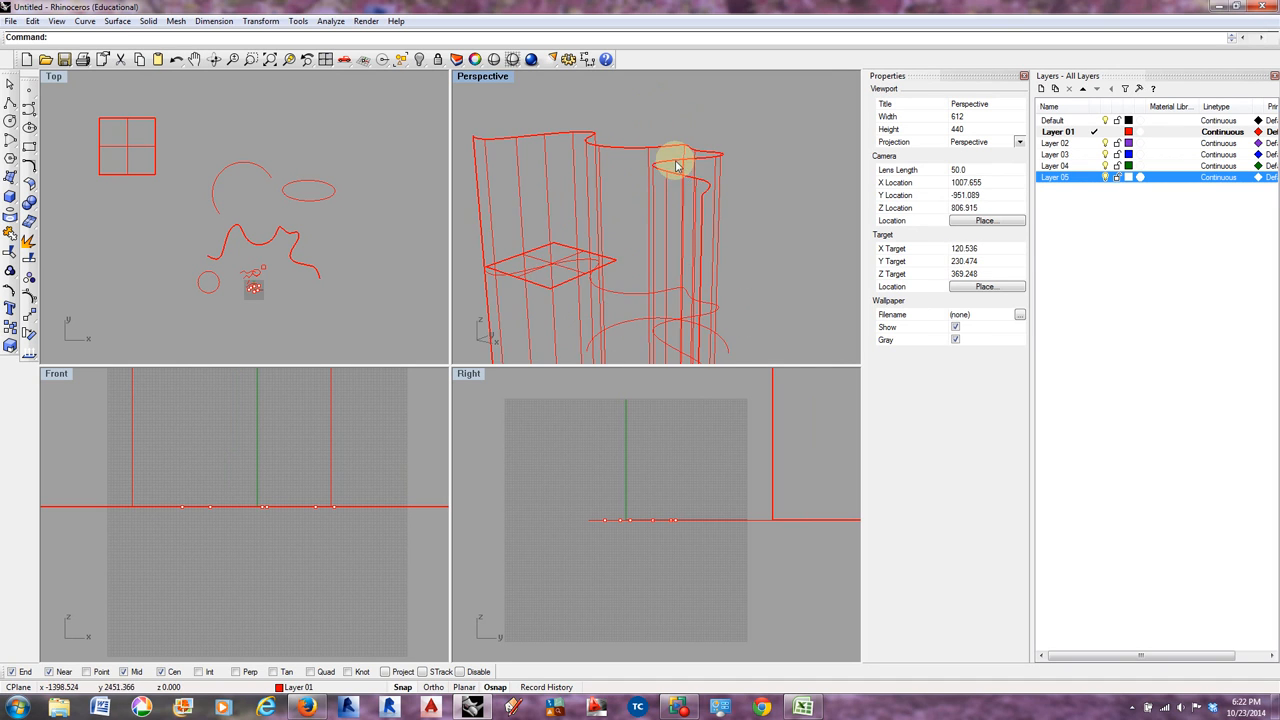
pyautogui.scroll(-2, 668, 148)
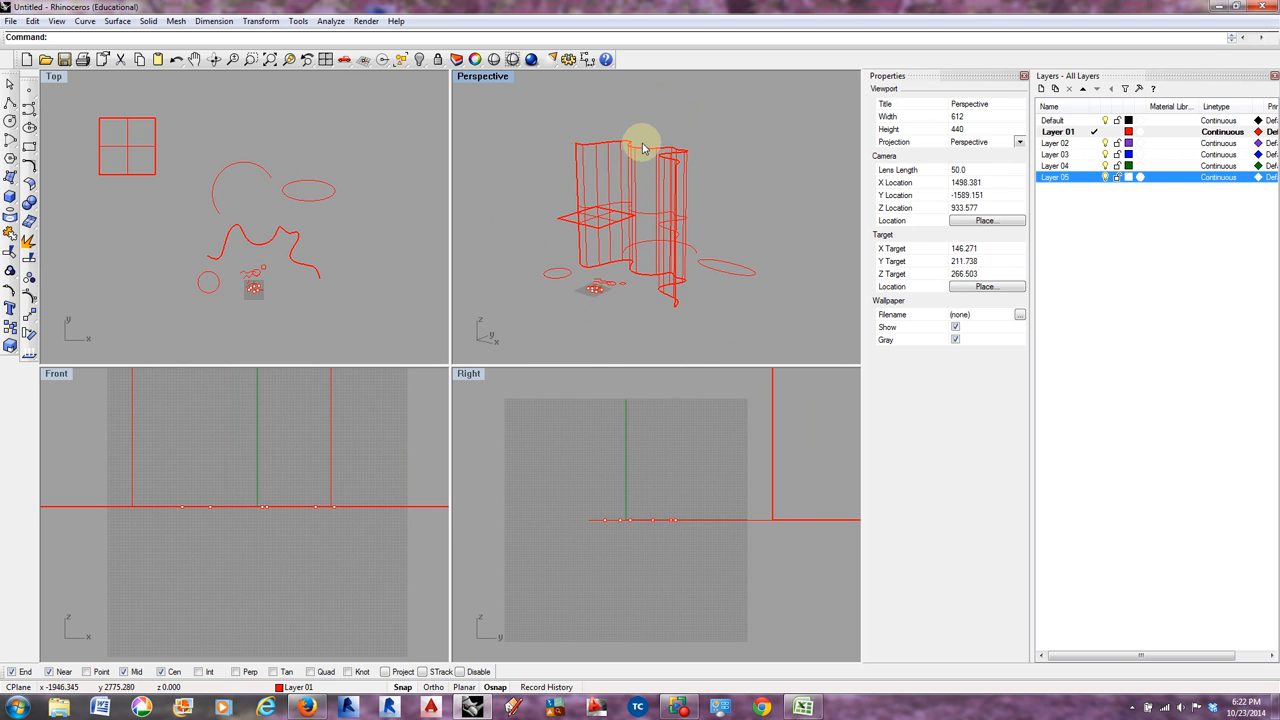
pyautogui.scroll(3, 640, 140)
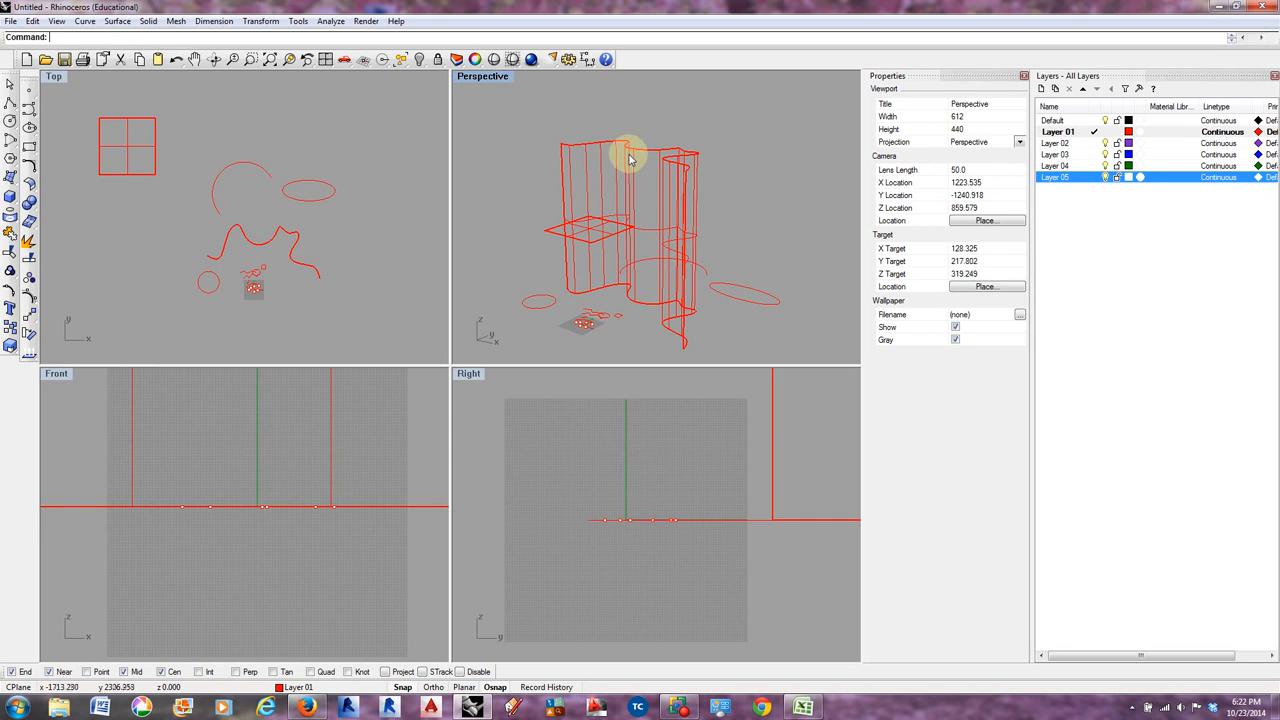
pyautogui.click(116, 21)
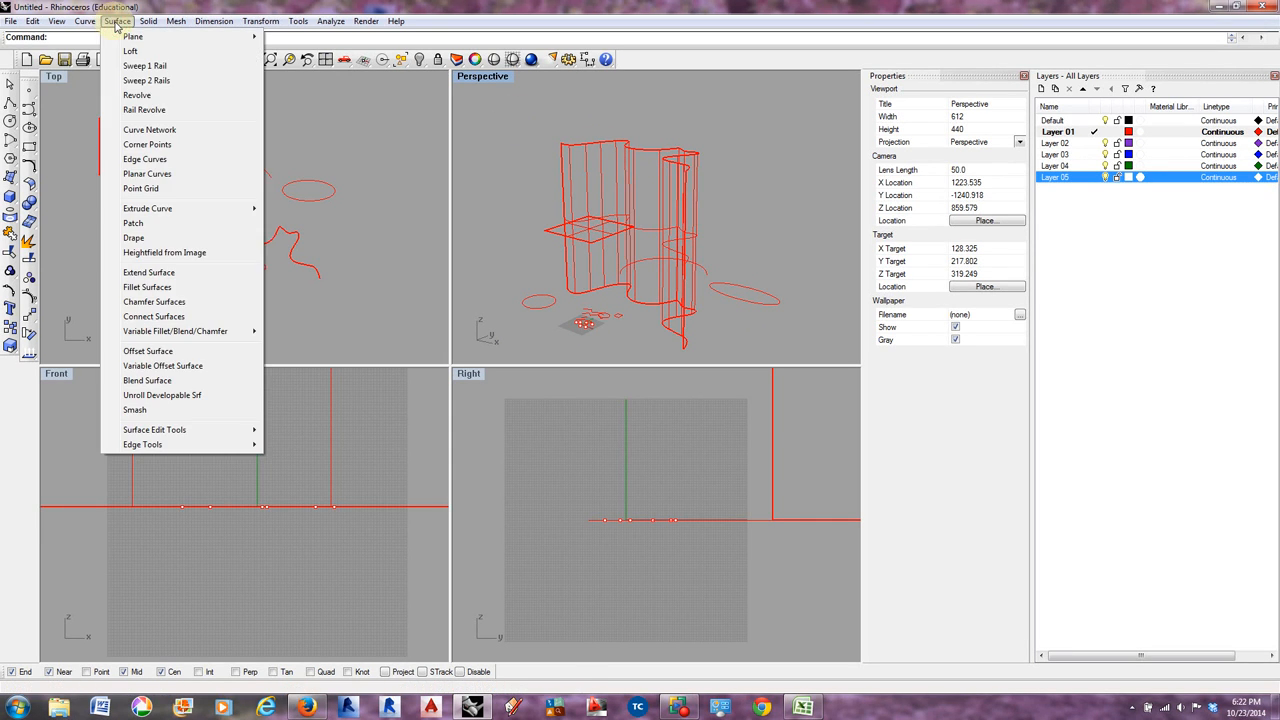
pyautogui.click(176, 280)
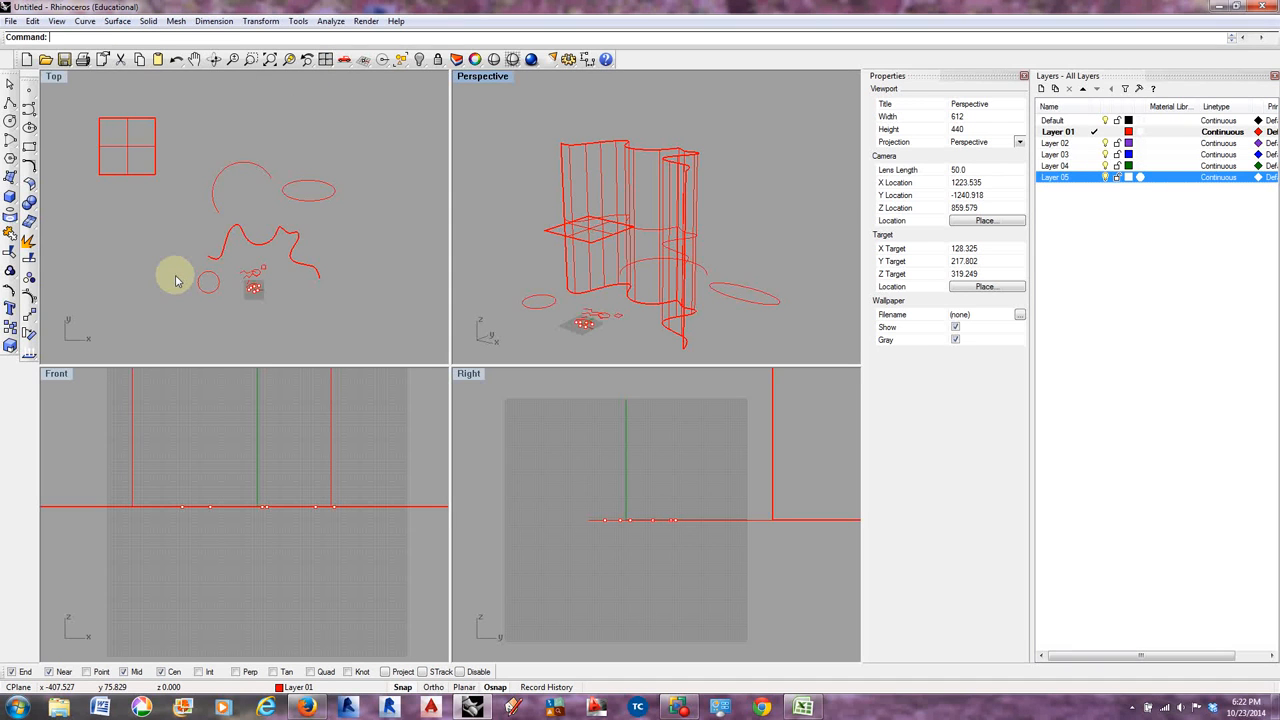
# - Try to extrude the wavy wall surface upward about 423 units with ExtrudeSrf
pyautogui.write('ExtrudeCrv')
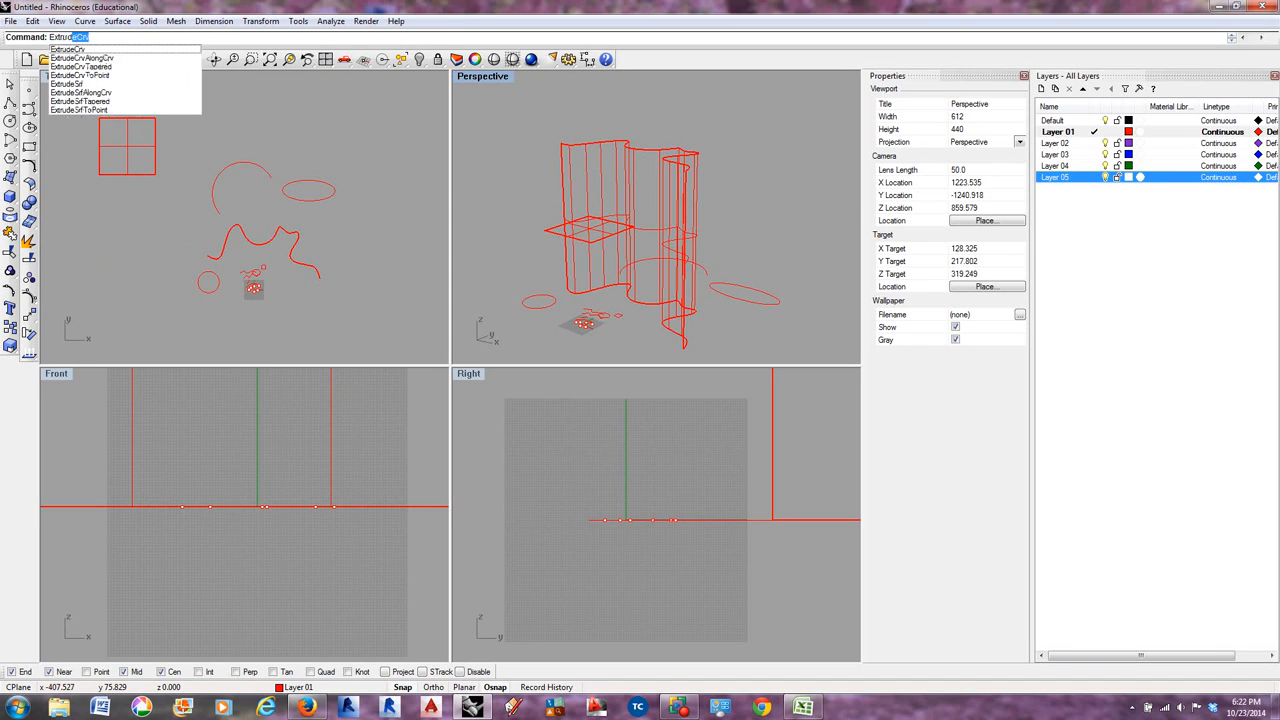
pyautogui.click(74, 85)
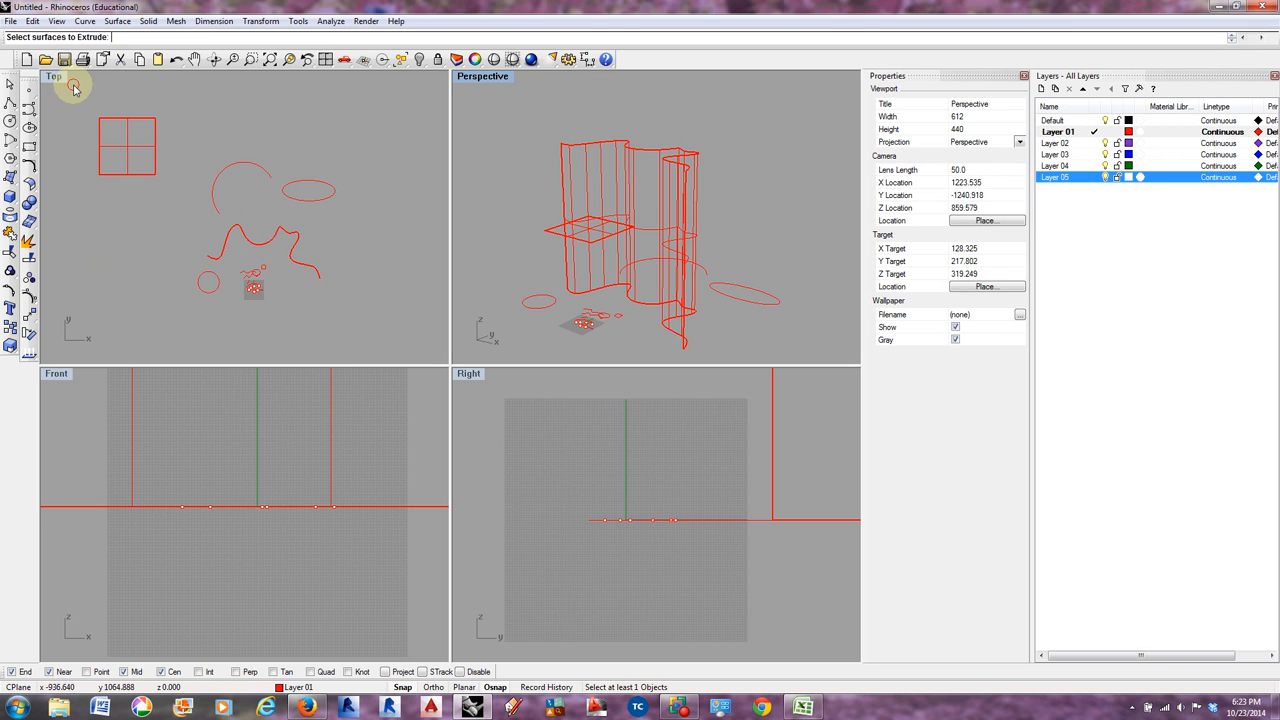
pyautogui.click(650, 155)
pyautogui.rightClick(643, 162)
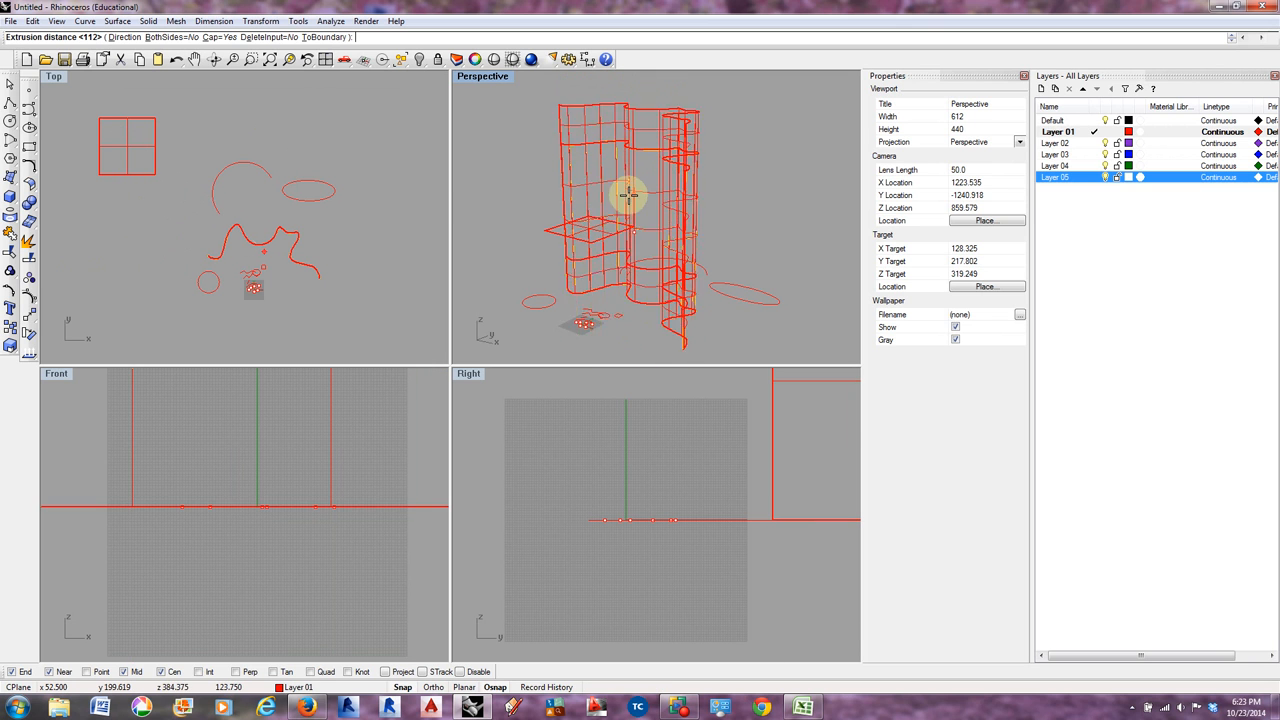
pyautogui.scroll(3, 630, 200)
pyautogui.scroll(-4, 630, 200)
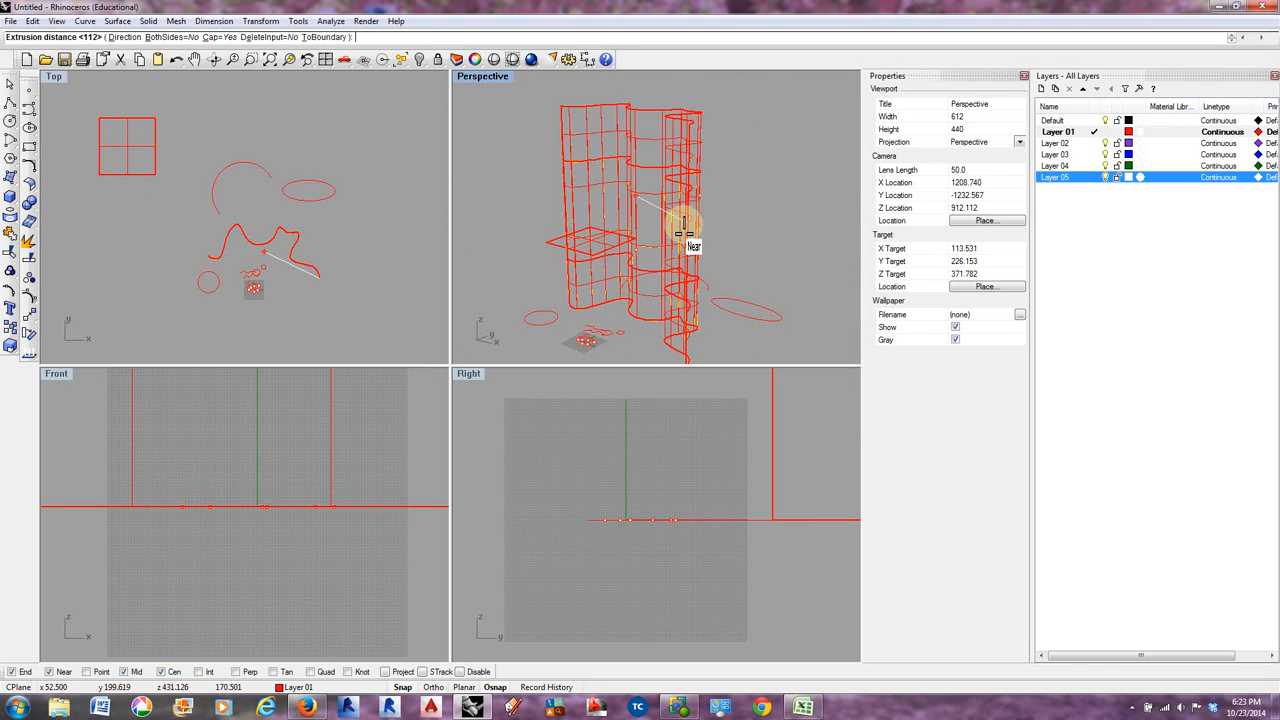
pyautogui.scroll(-5, 374, 471)
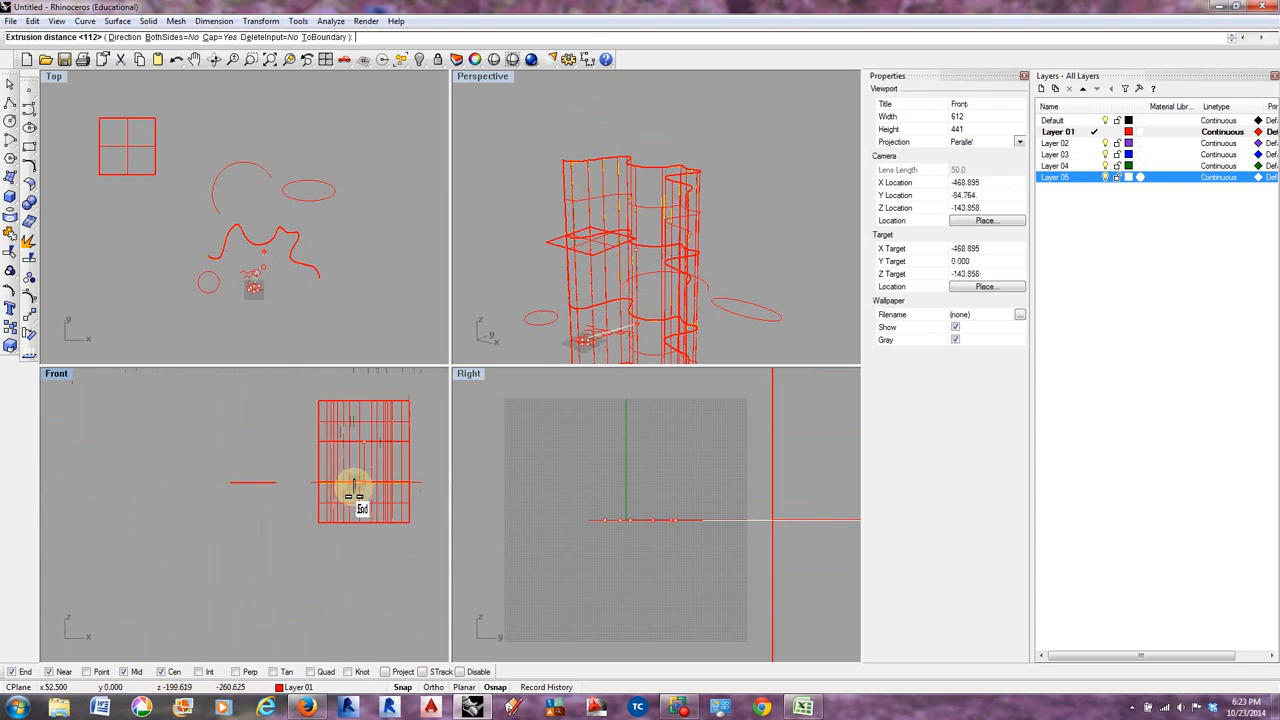
pyautogui.scroll(-5, 700, 491)
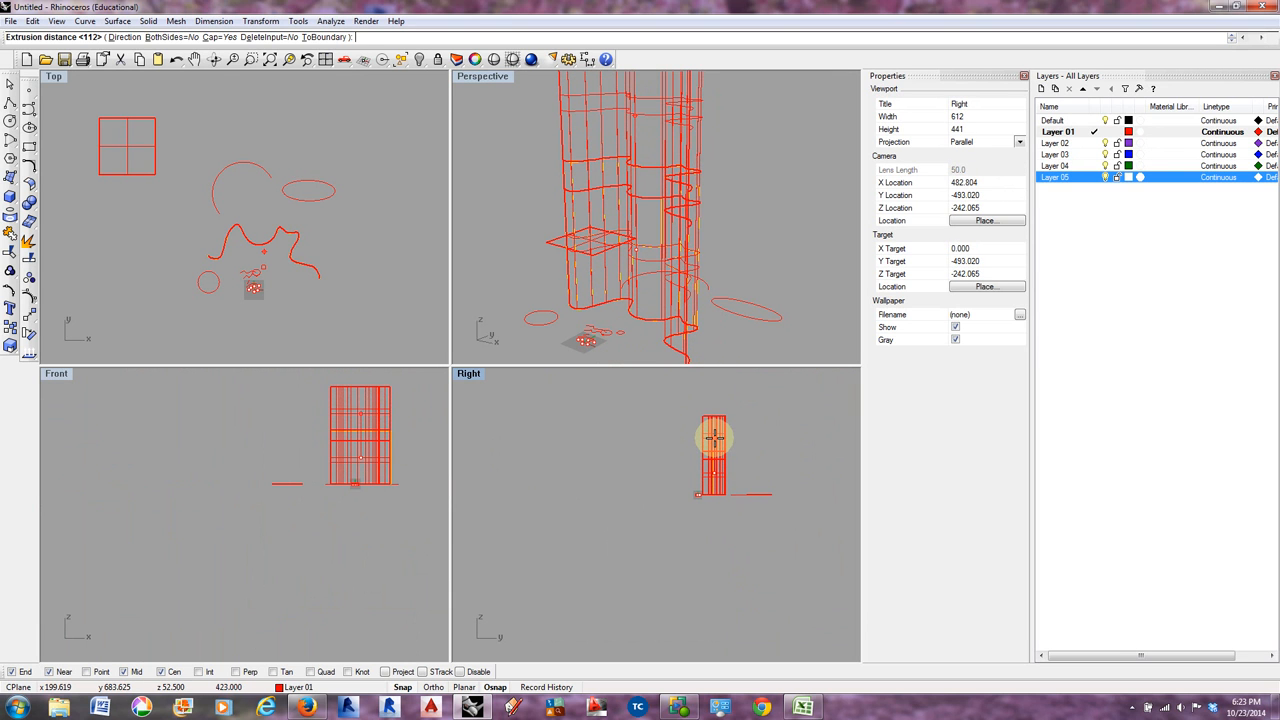
pyautogui.click(715, 441)
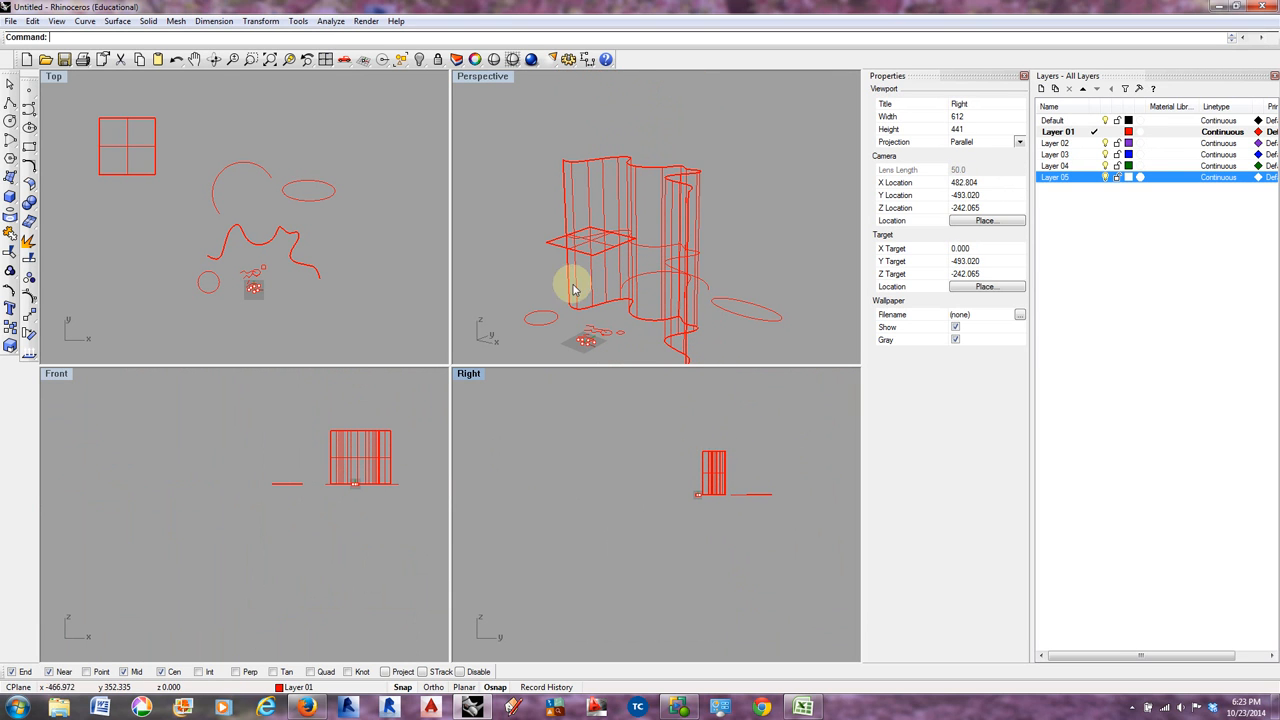
# - Extend the wavy wall surface upward from its top edge by about 113 units with Extend Surface
pyautogui.click(117, 21)
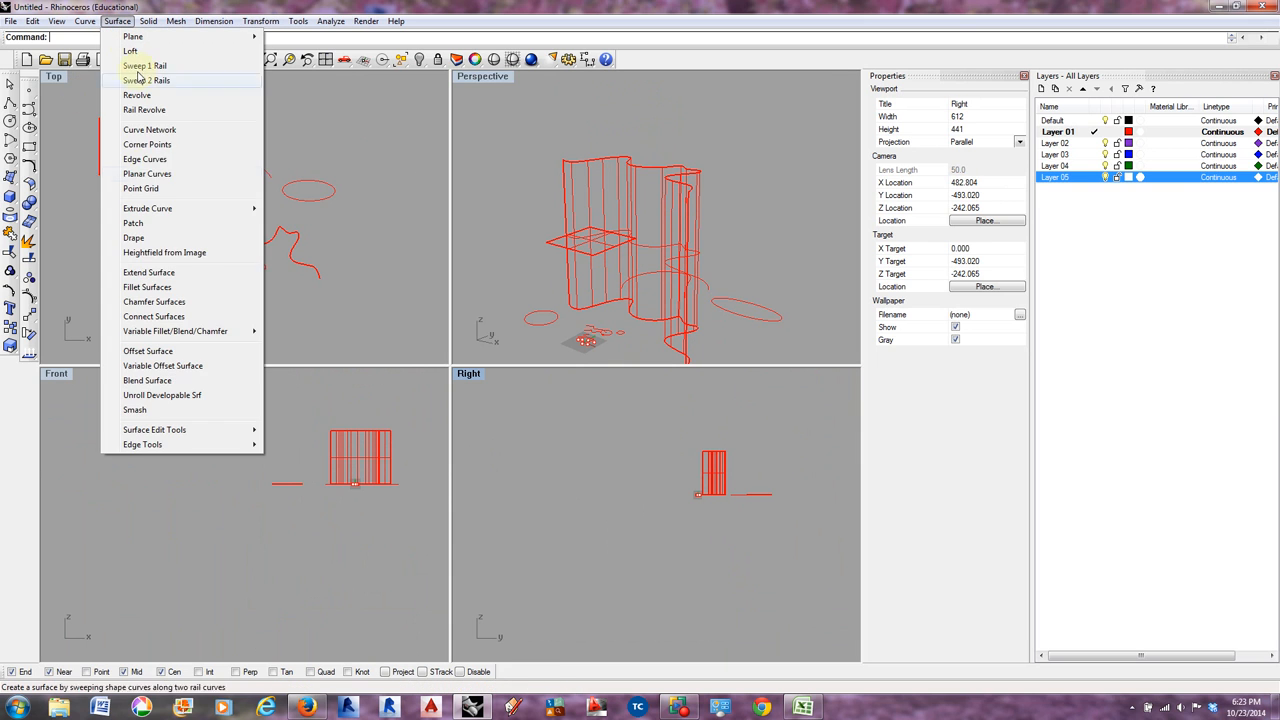
pyautogui.click(166, 274)
pyautogui.click(643, 165)
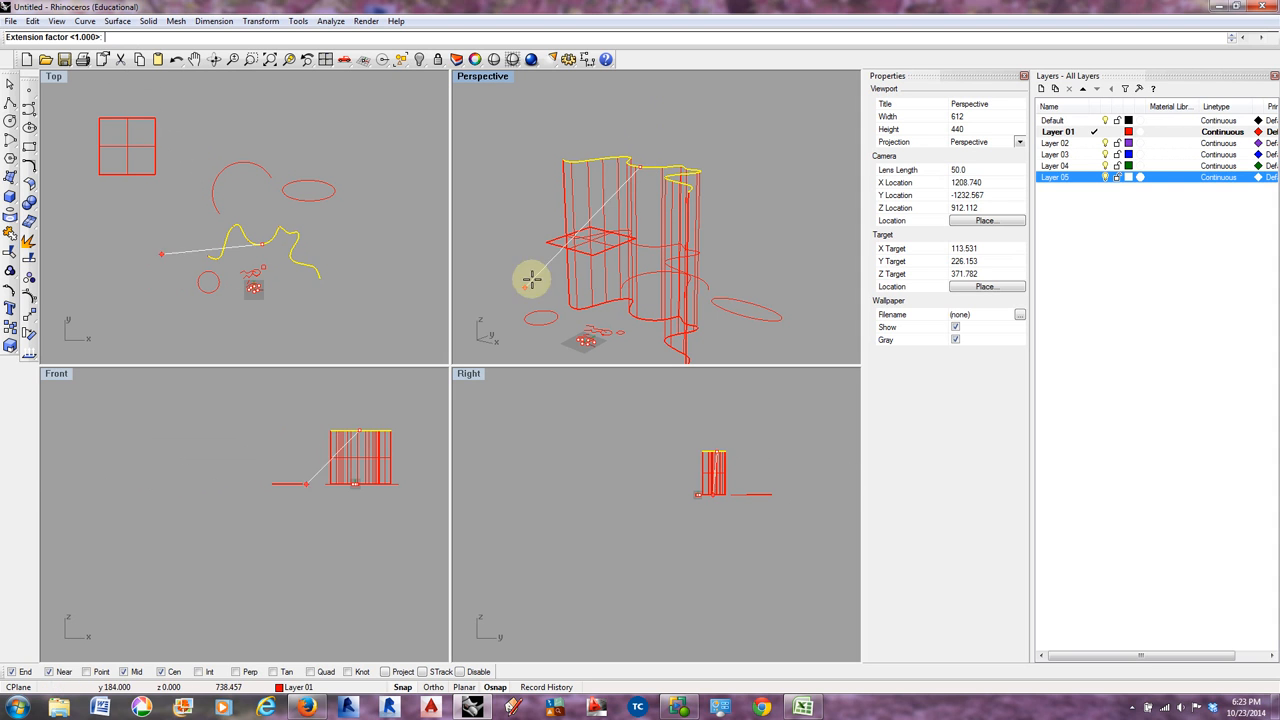
pyautogui.scroll(5, 358, 416)
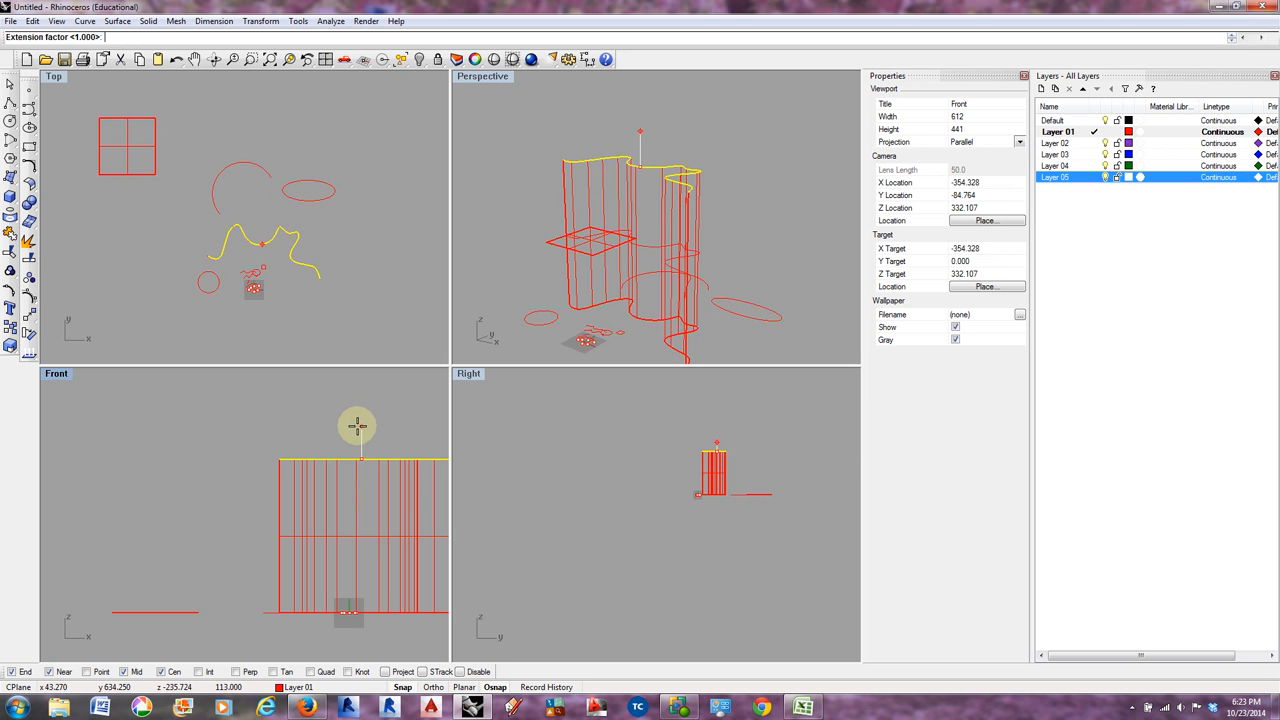
pyautogui.click(360, 430)
pyautogui.scroll(-5, 364, 404)
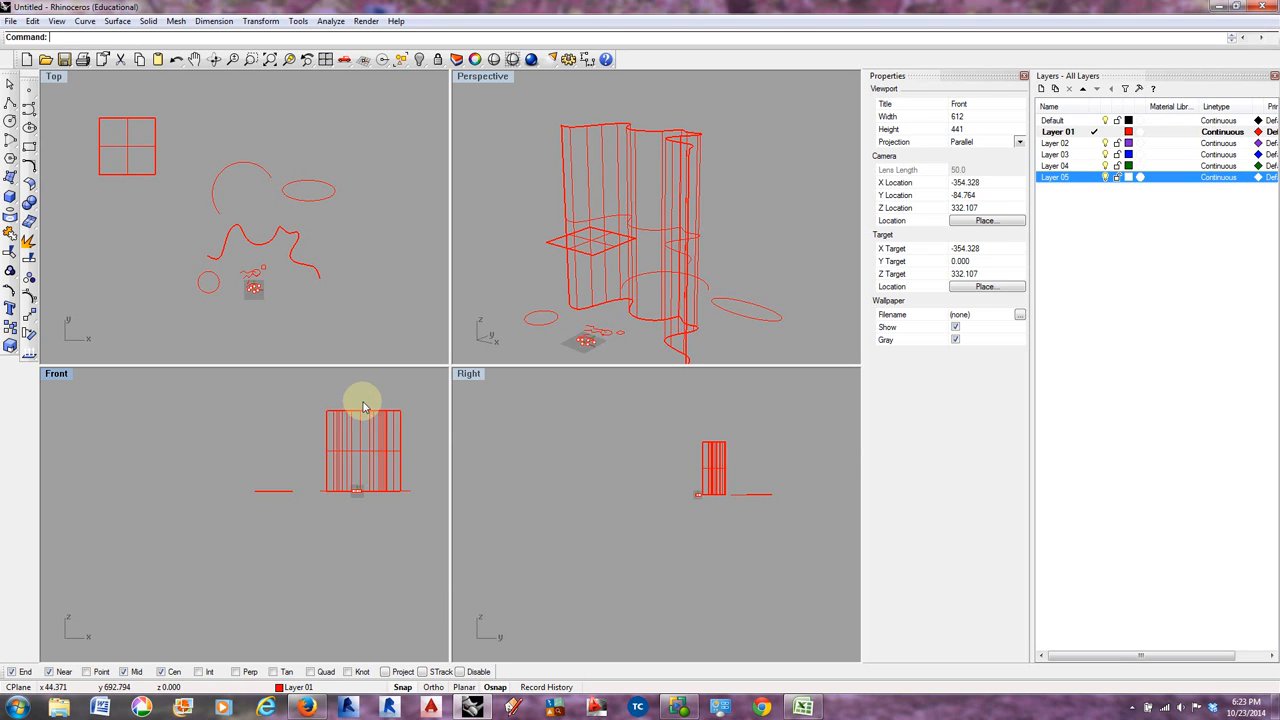
pyautogui.middleClick(362, 406)
pyautogui.click(432, 430)
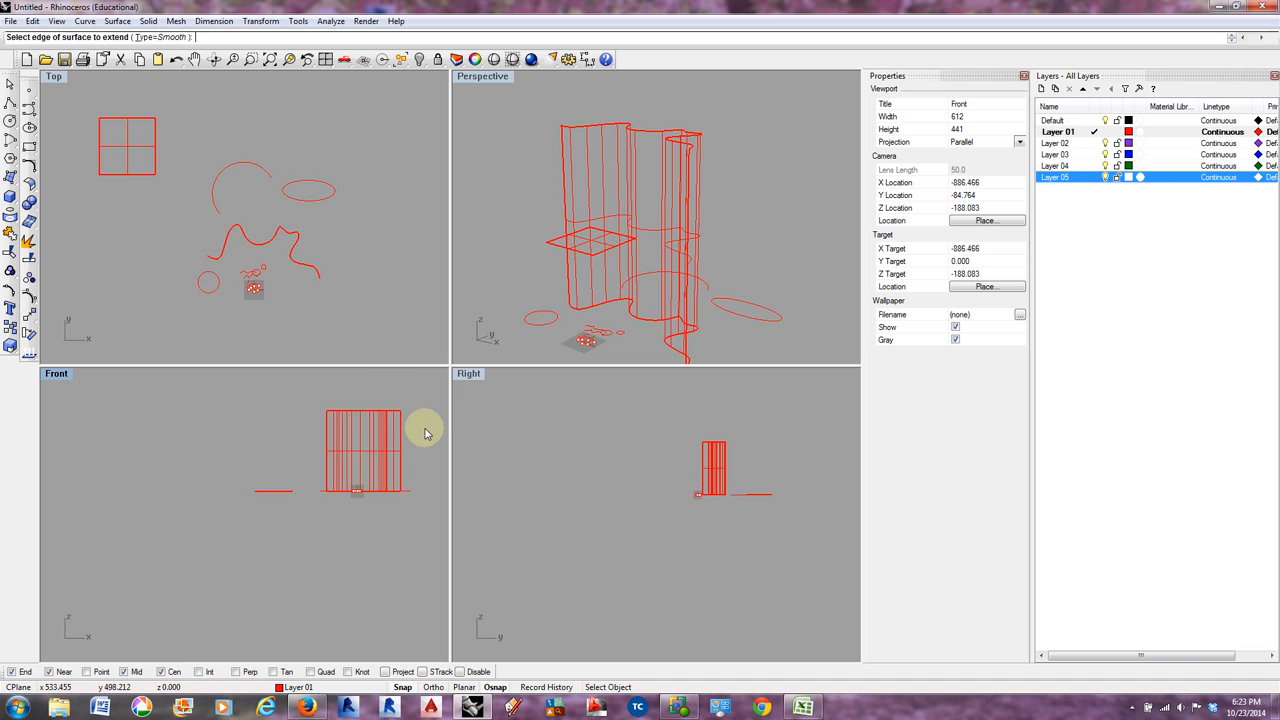
pyautogui.press('Escape')
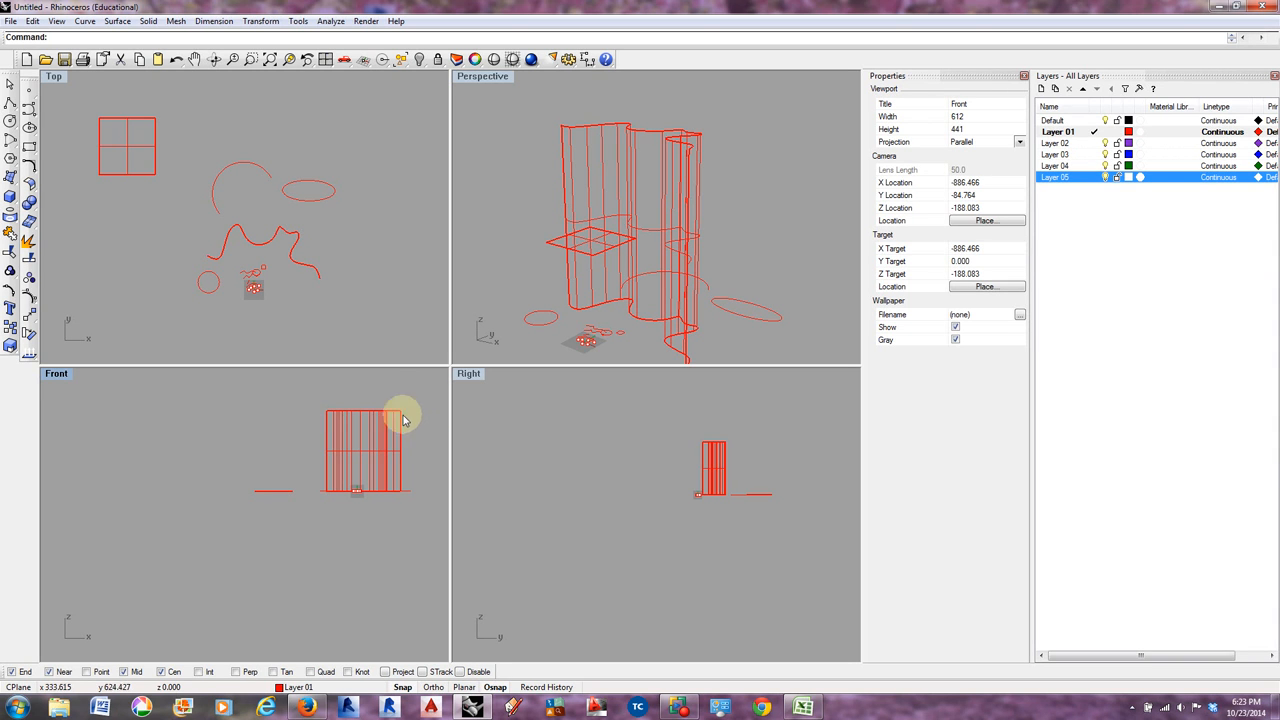
# - Draw an open trapezoid of three line segments, about 26 units wide and 13 high, beside the grid in the Right viewport
pyautogui.scroll(3, 230, 208)
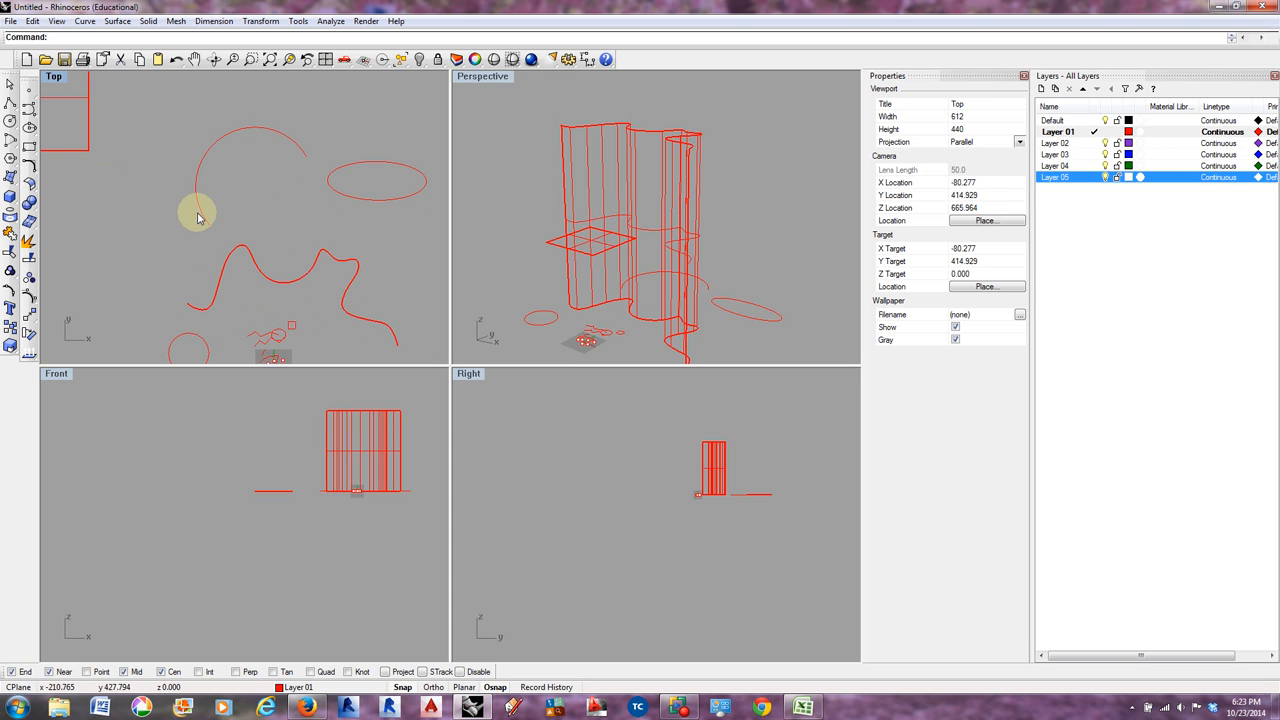
pyautogui.scroll(-2, 249, 177)
pyautogui.scroll(4, 663, 506)
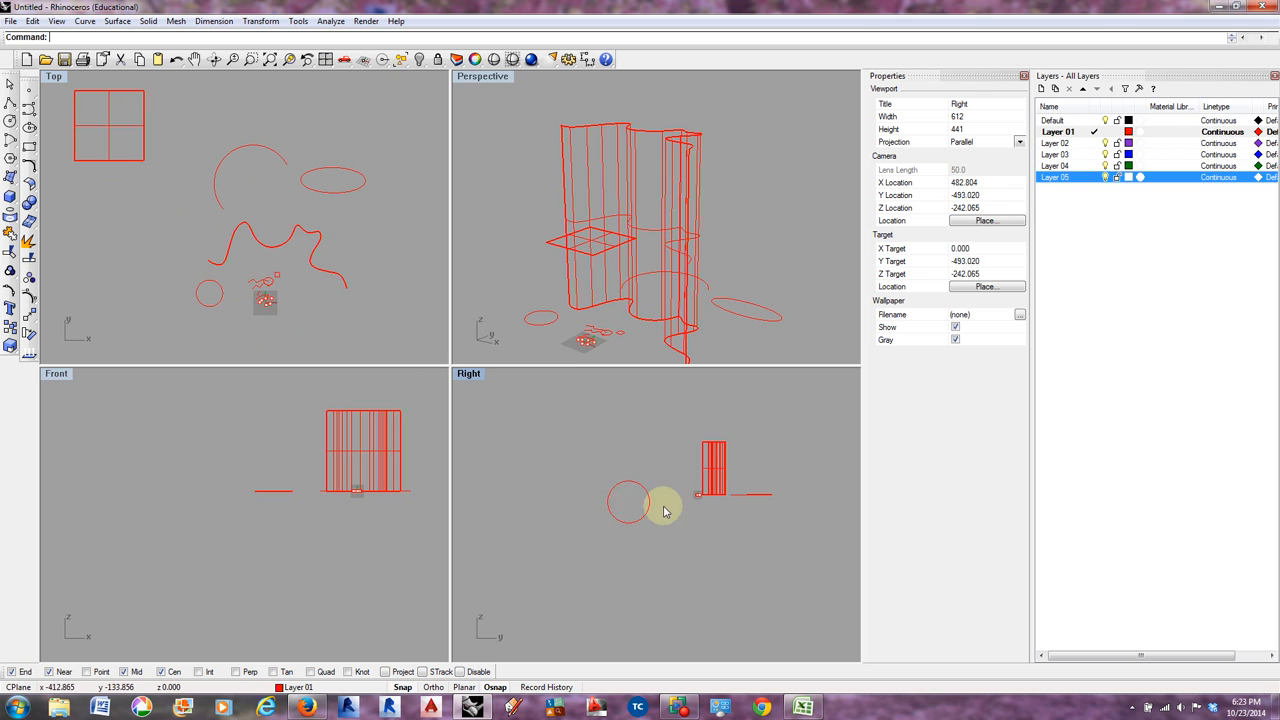
pyautogui.scroll(8, 803, 489)
pyautogui.scroll(6, 596, 481)
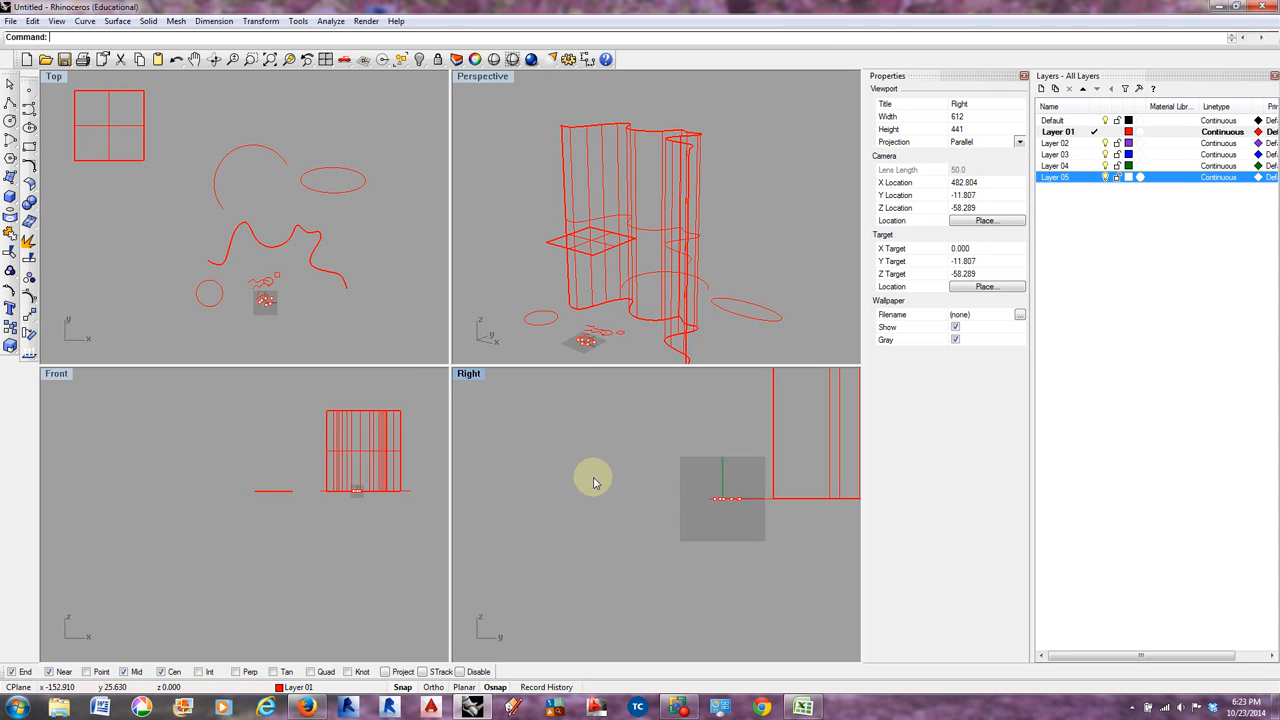
pyautogui.scroll(4, 657, 508)
pyautogui.scroll(3, 657, 508)
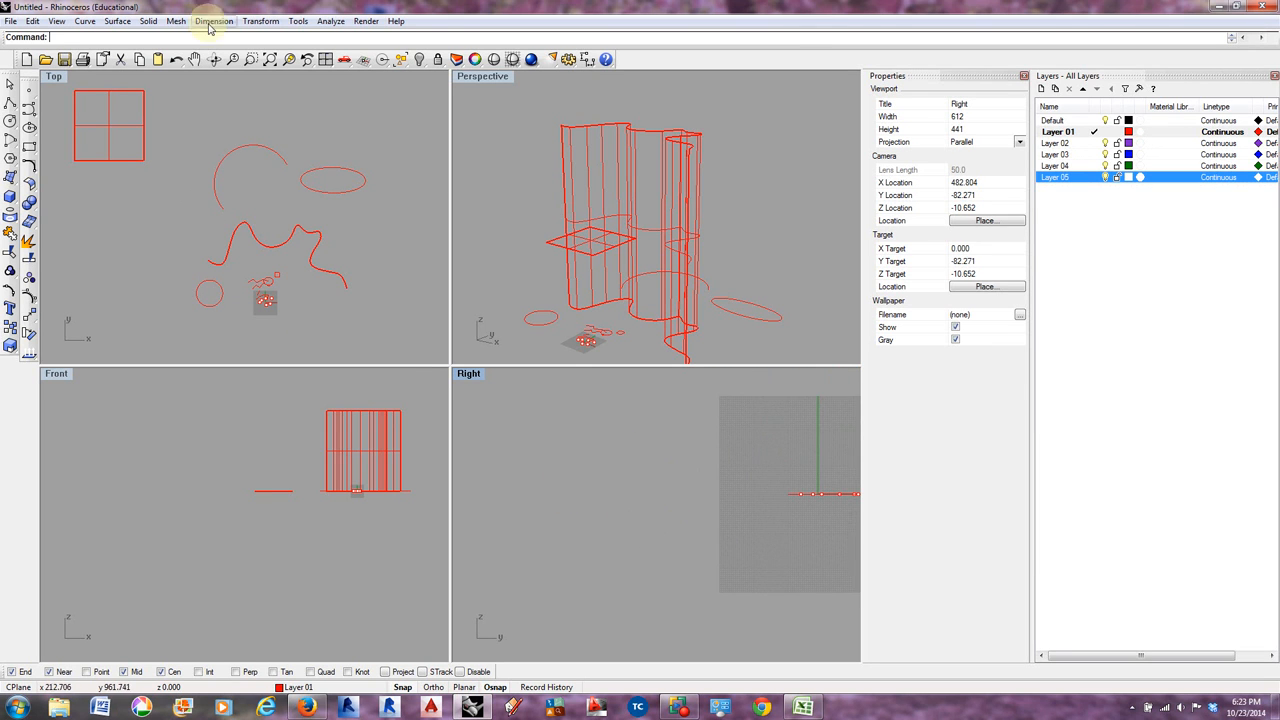
pyautogui.click(85, 21)
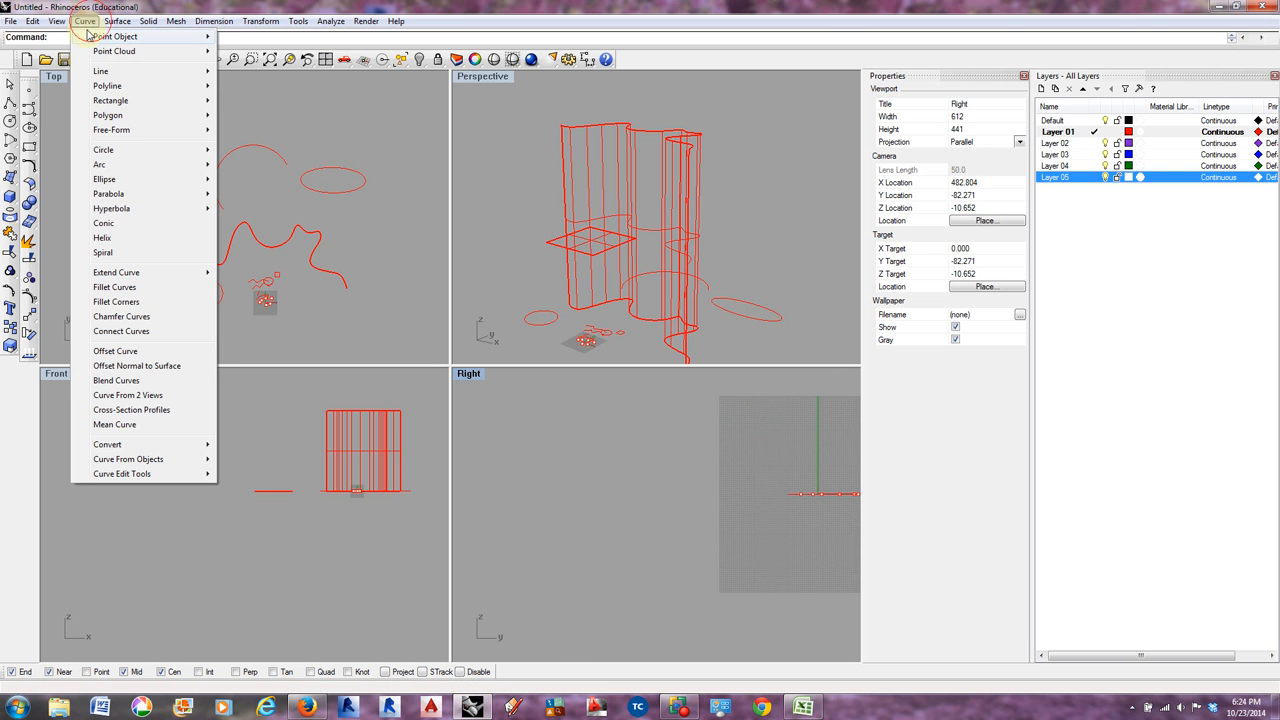
pyautogui.moveTo(108, 75)
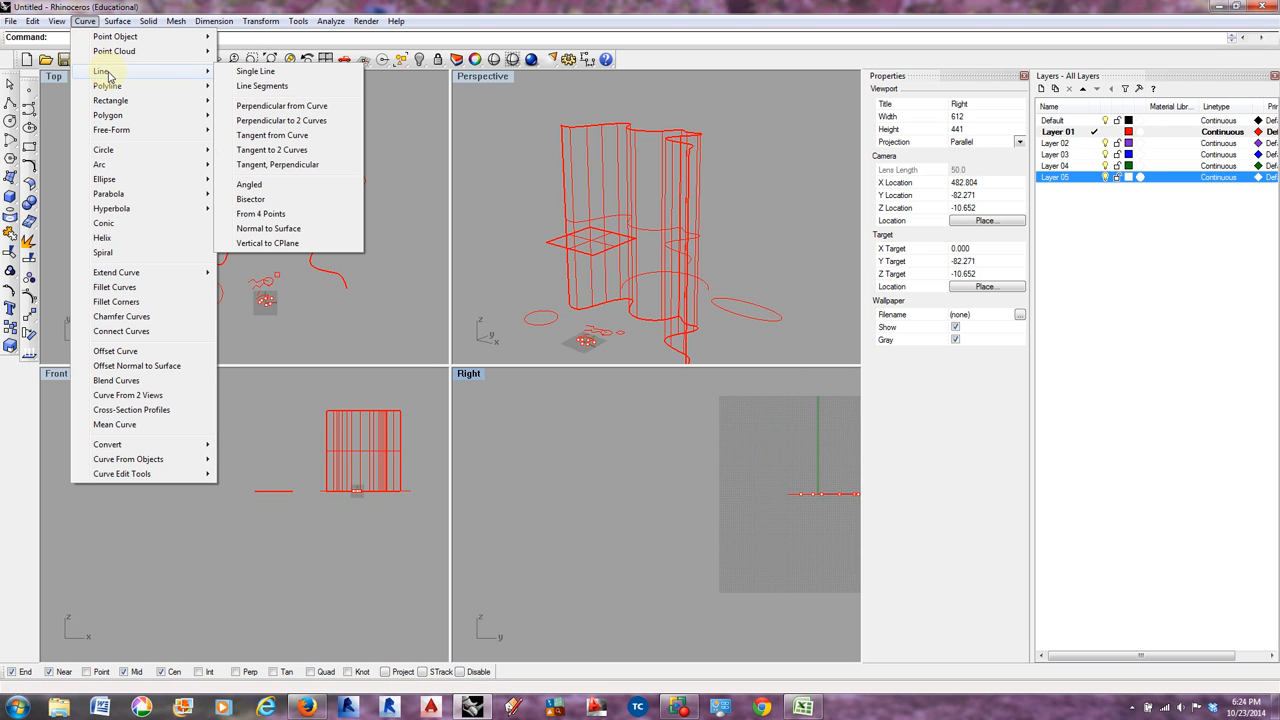
pyautogui.click(270, 88)
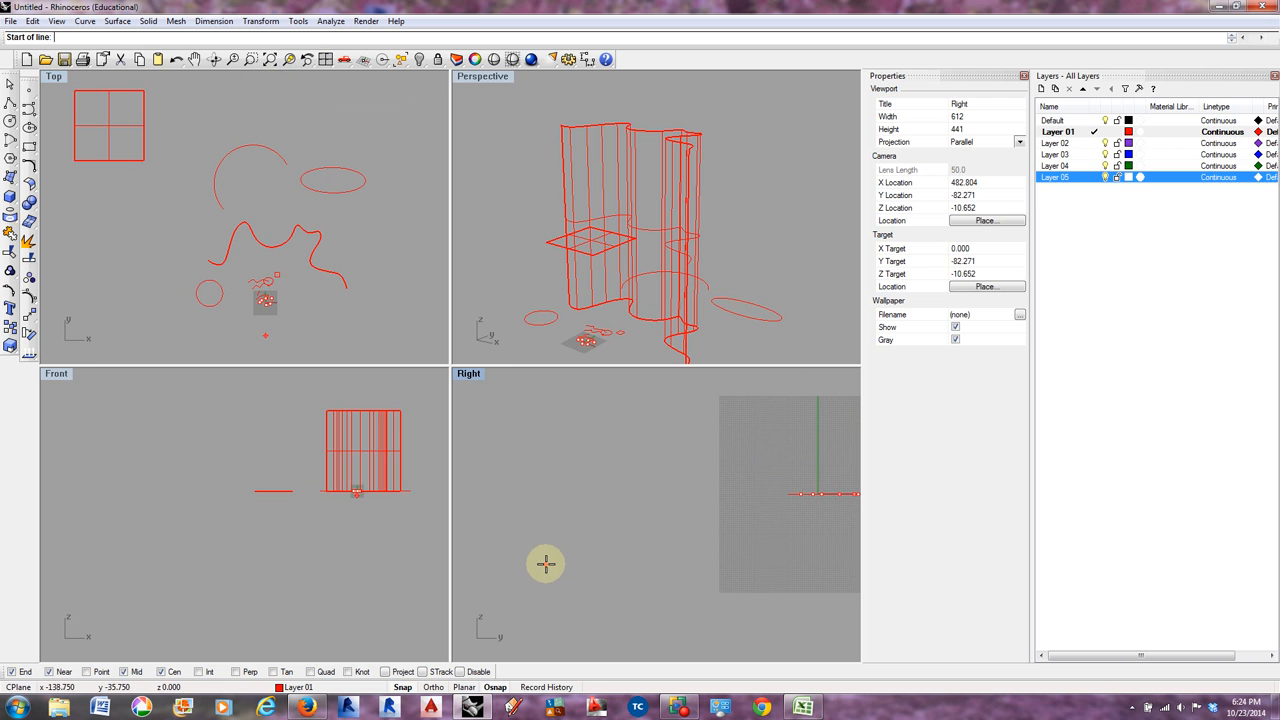
pyautogui.scroll(2, 550, 560)
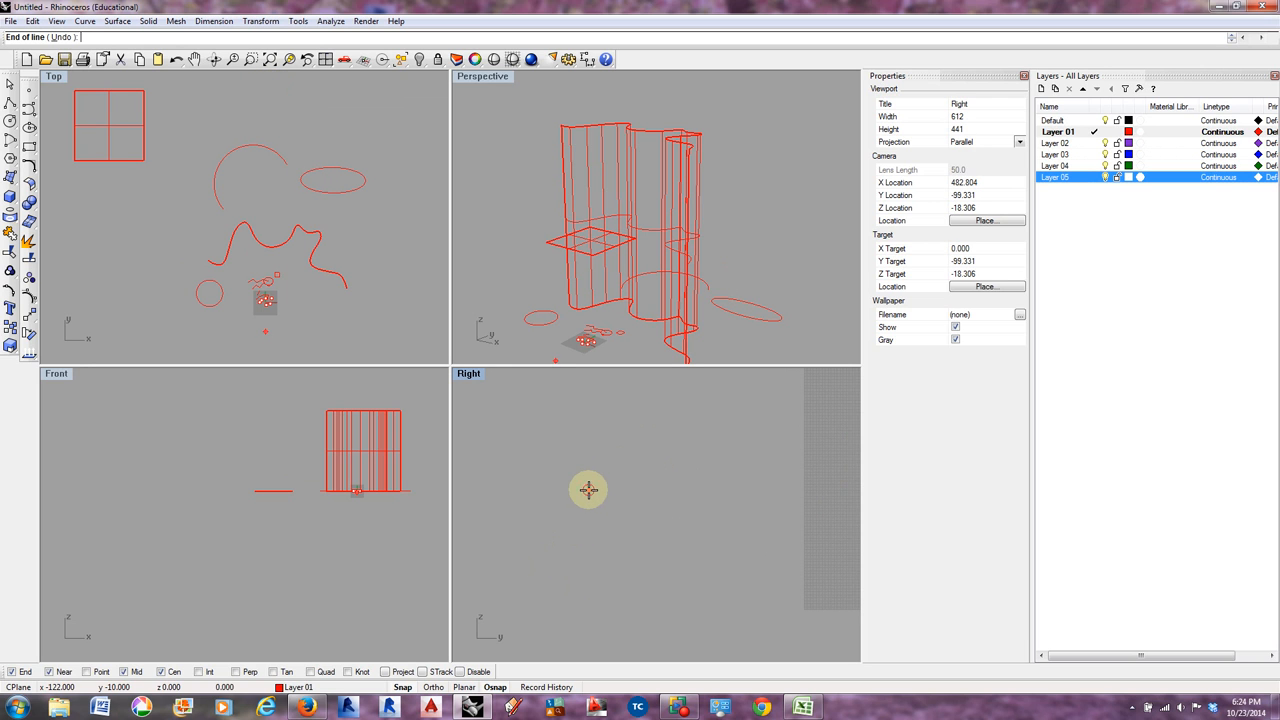
pyautogui.click(605, 451)
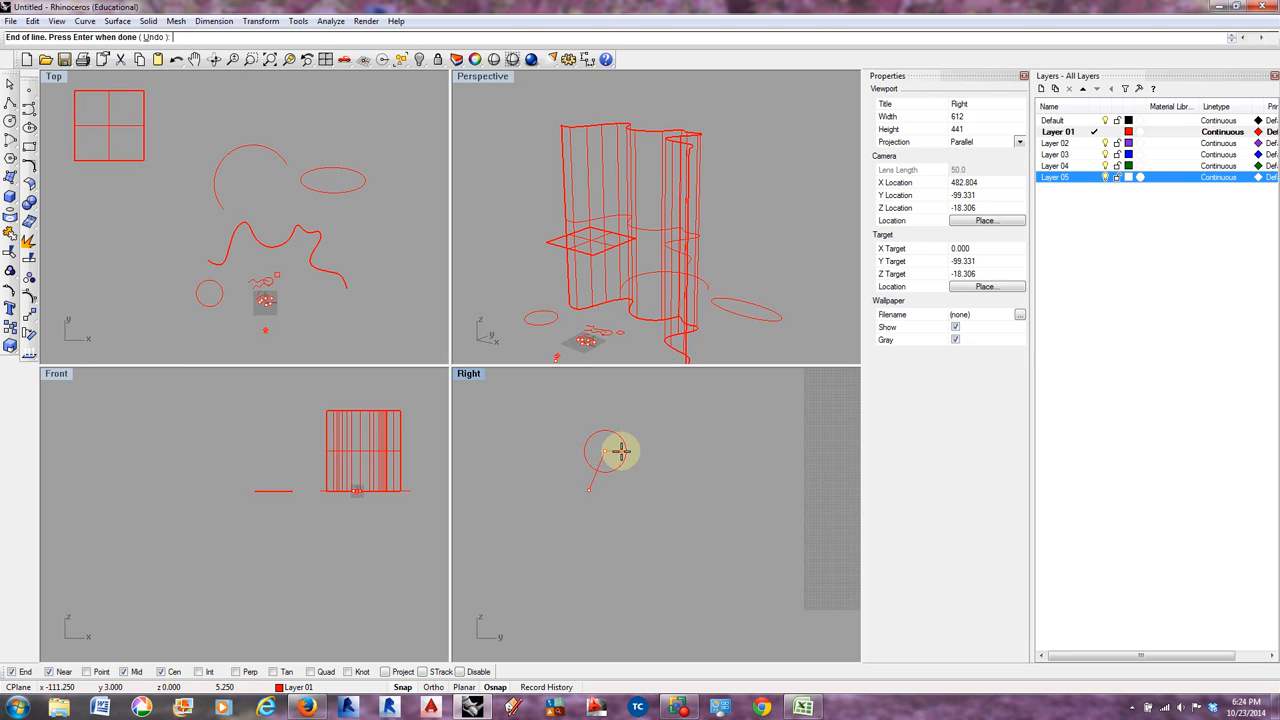
pyautogui.click(652, 451)
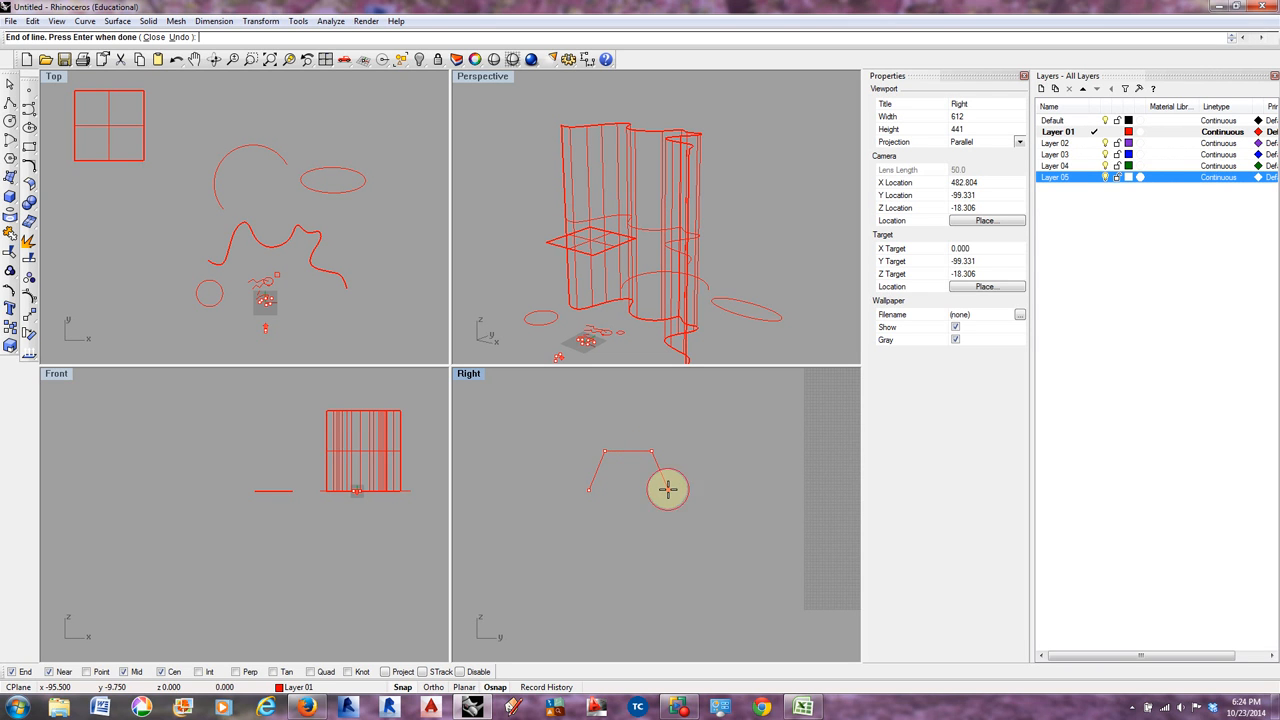
pyautogui.click(668, 489)
pyautogui.press('Return')
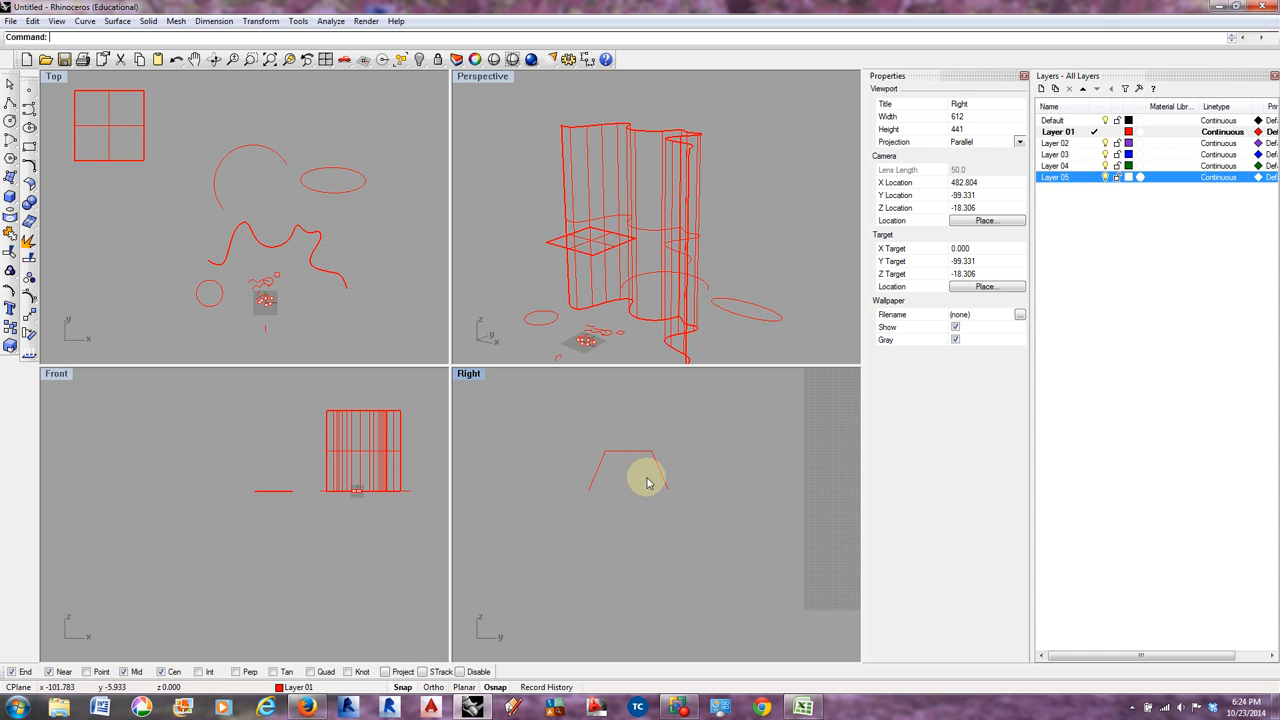
# - Join the three trapezoid line segments into a single curve with the Join command
pyautogui.scroll(-3, 612, 468)
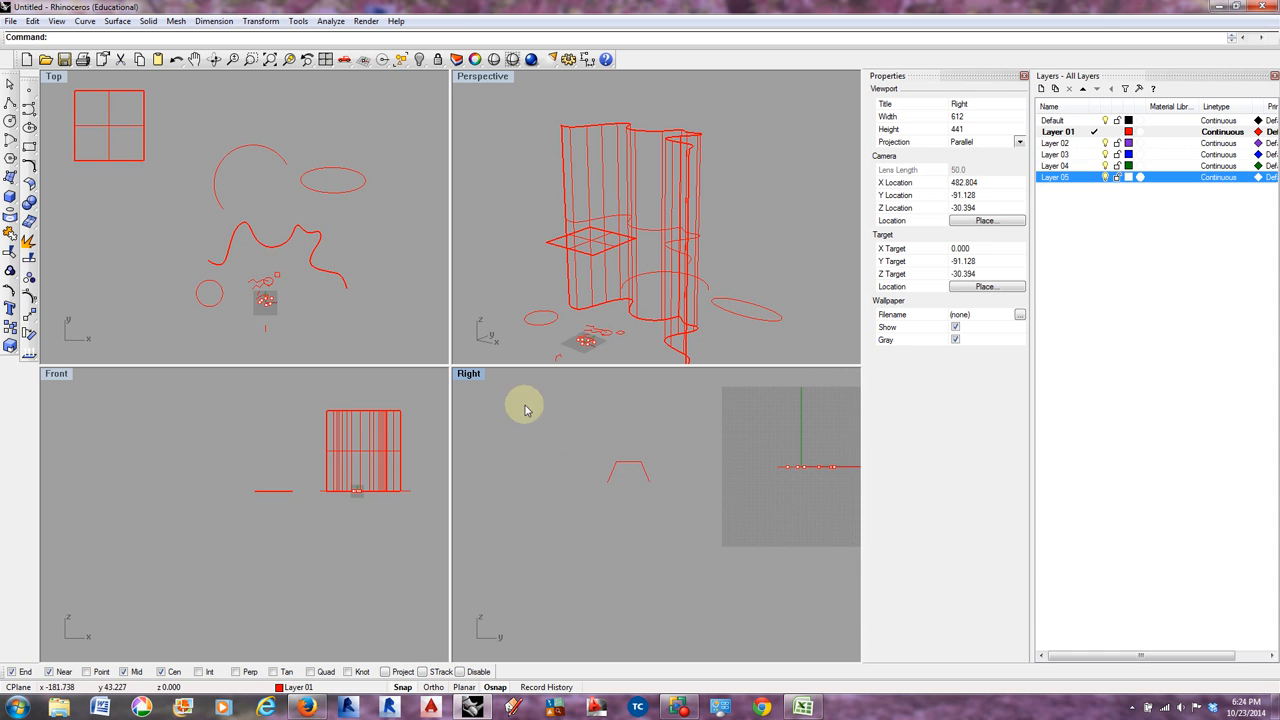
pyautogui.scroll(-2, 343, 240)
pyautogui.scroll(1, 330, 265)
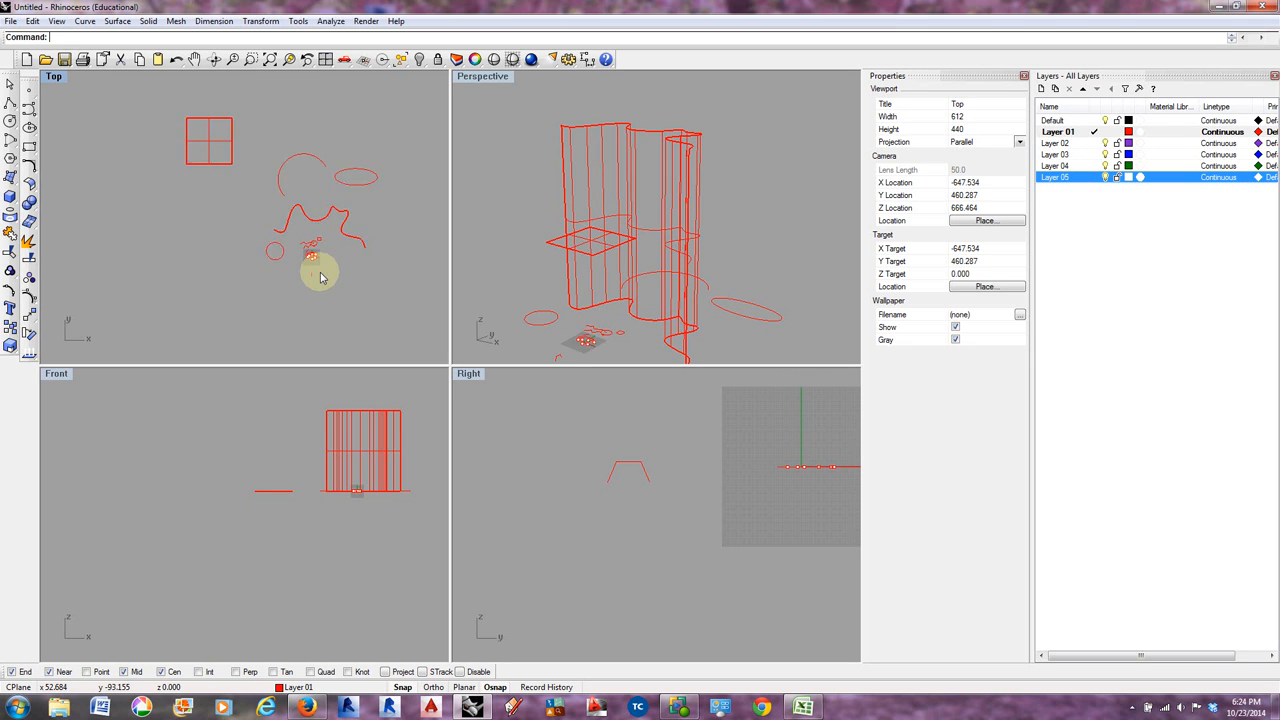
pyautogui.scroll(4, 318, 275)
pyautogui.click(292, 280)
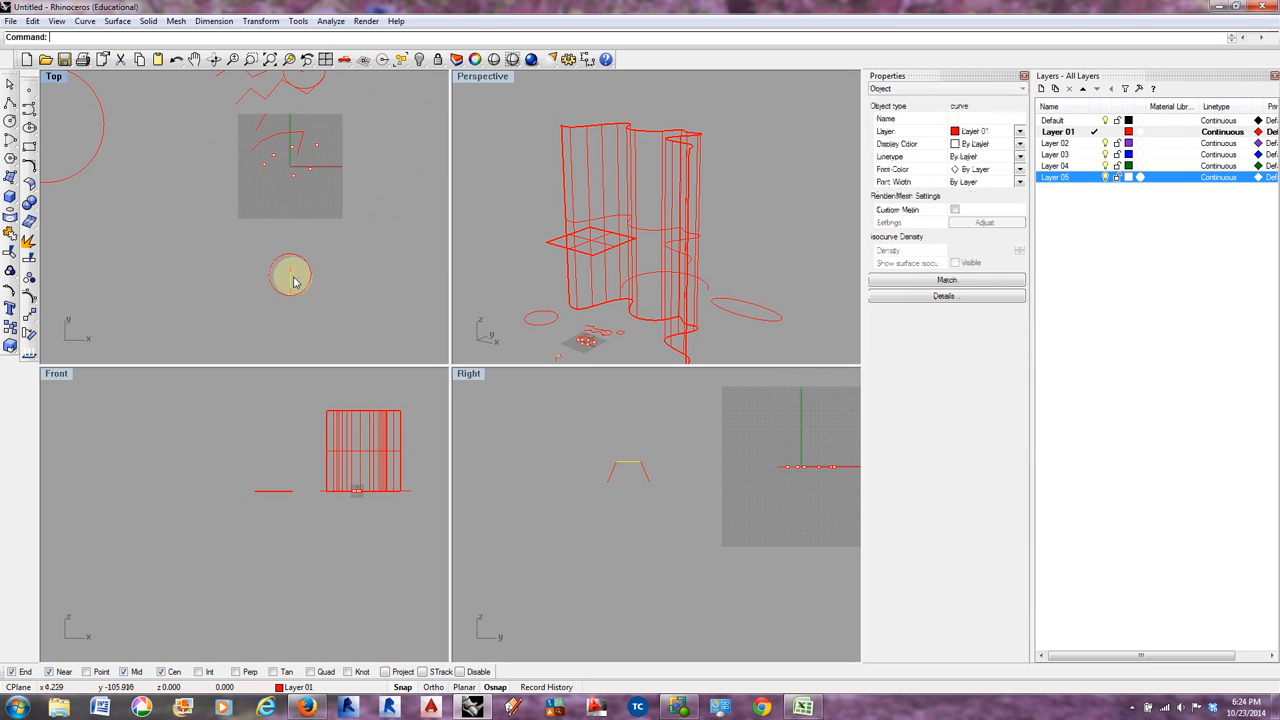
pyautogui.click(578, 439)
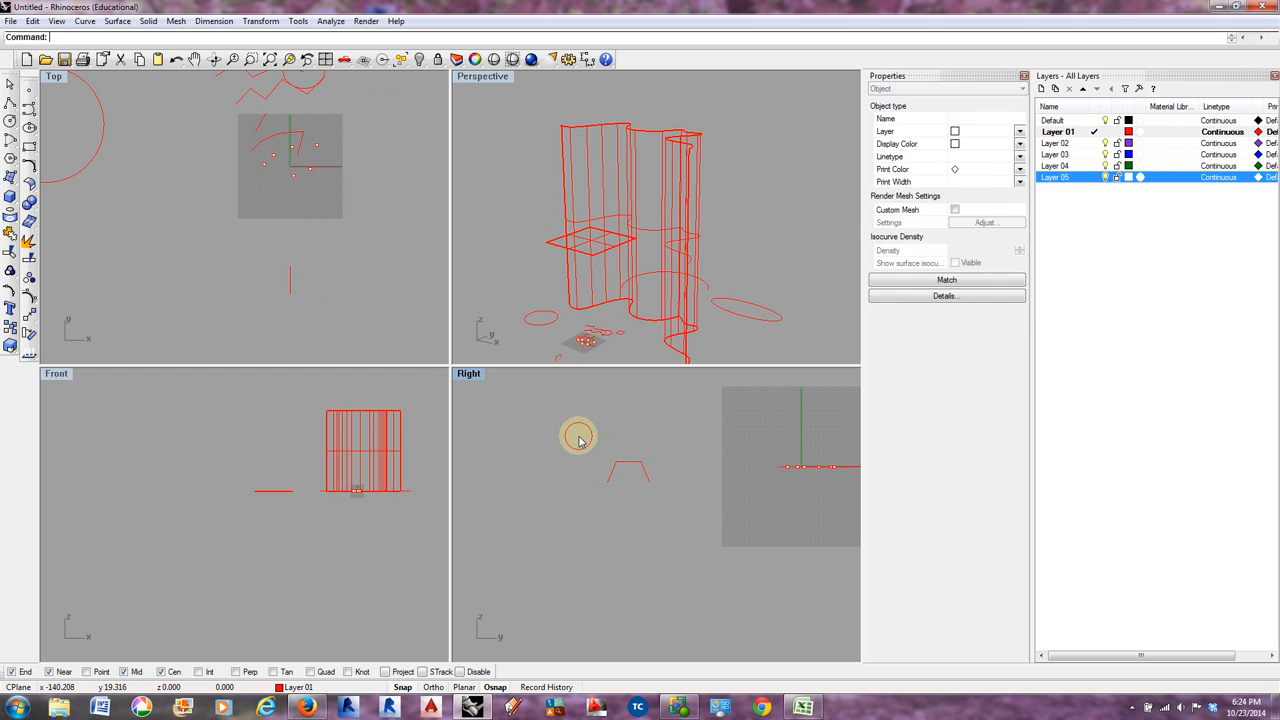
pyautogui.moveTo(589, 431); pyautogui.dragTo(680, 517)
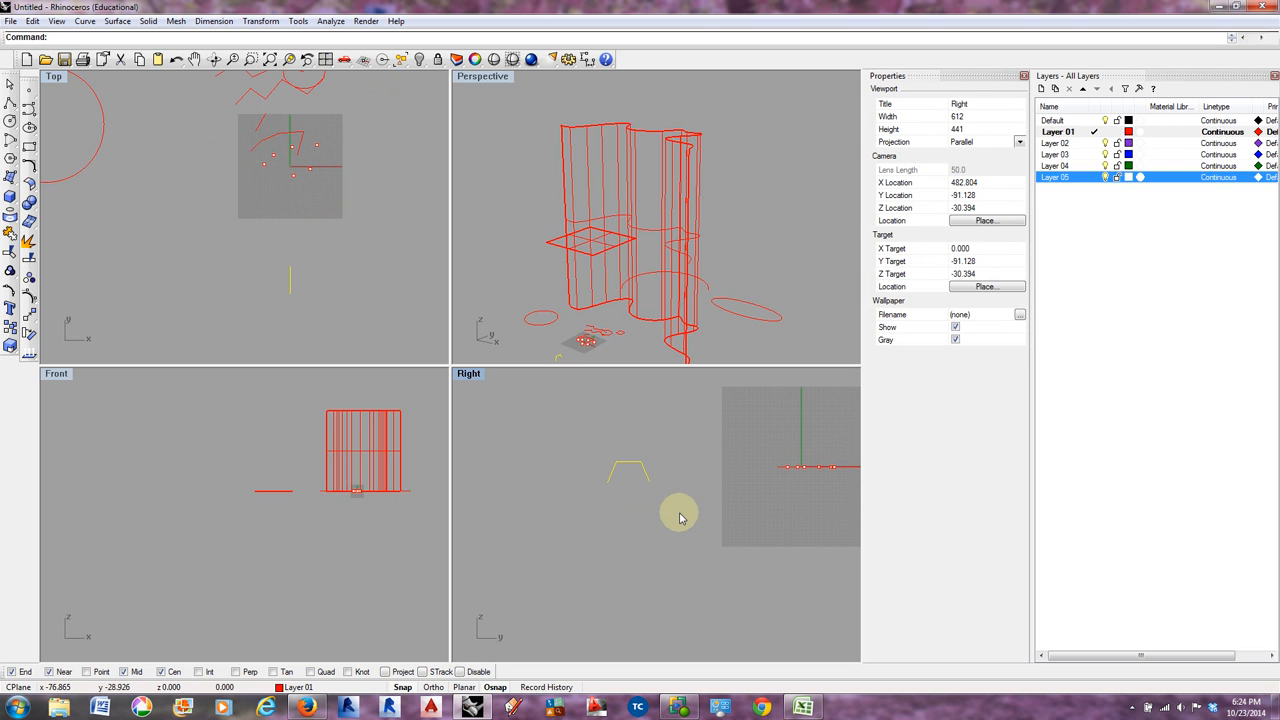
pyautogui.write('Join')
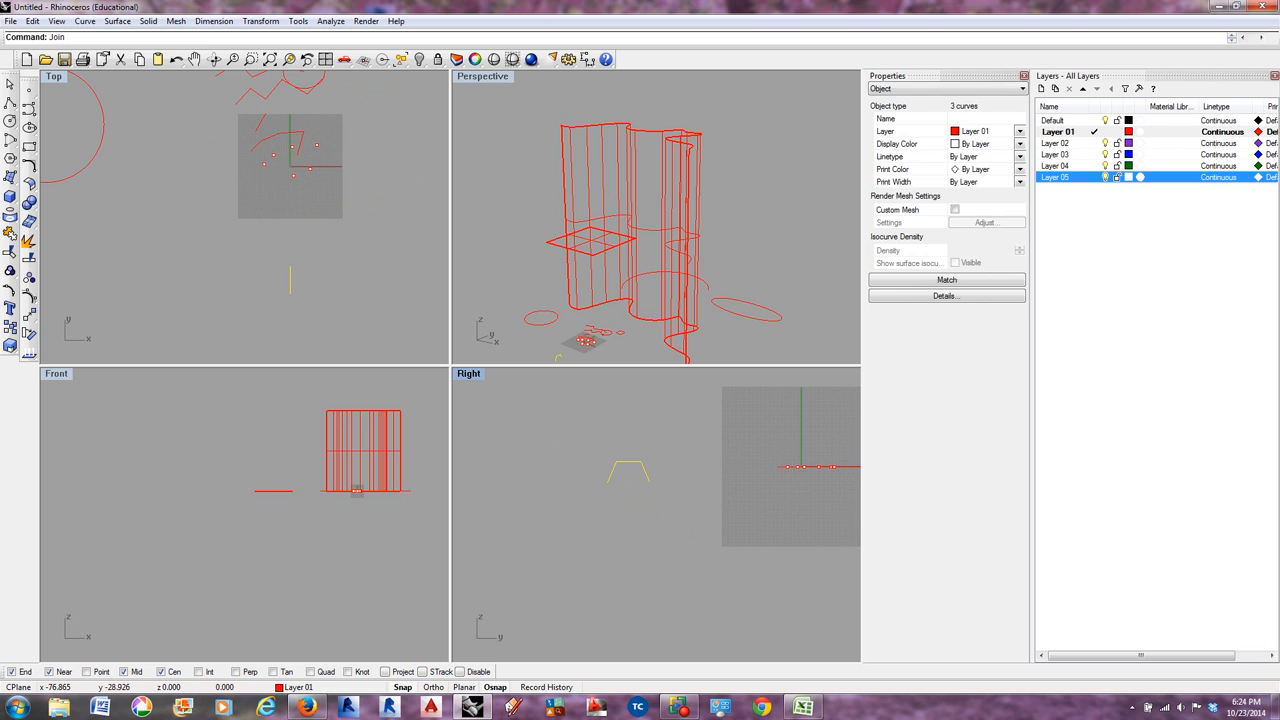
pyautogui.press('Return')
pyautogui.click(658, 500)
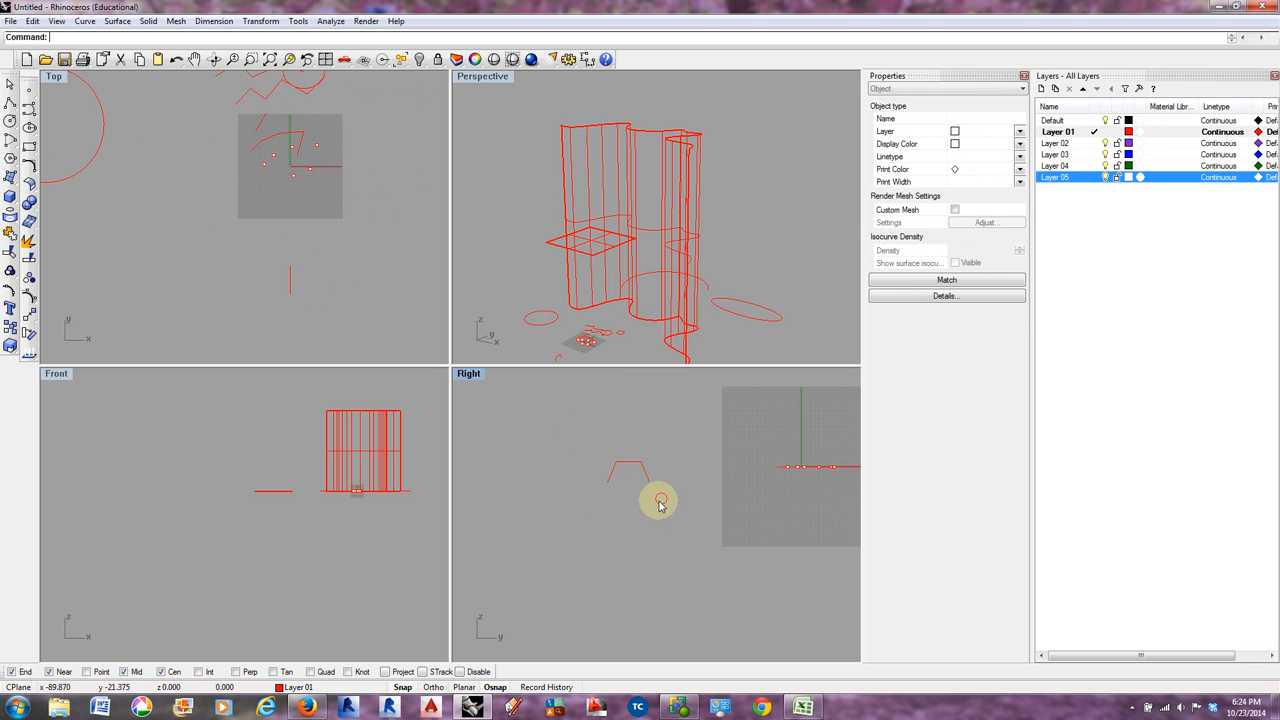
# - Check in the Right viewport that the trapezoid's three segments select together as one curve
pyautogui.scroll(4, 642, 484)
pyautogui.click(645, 458)
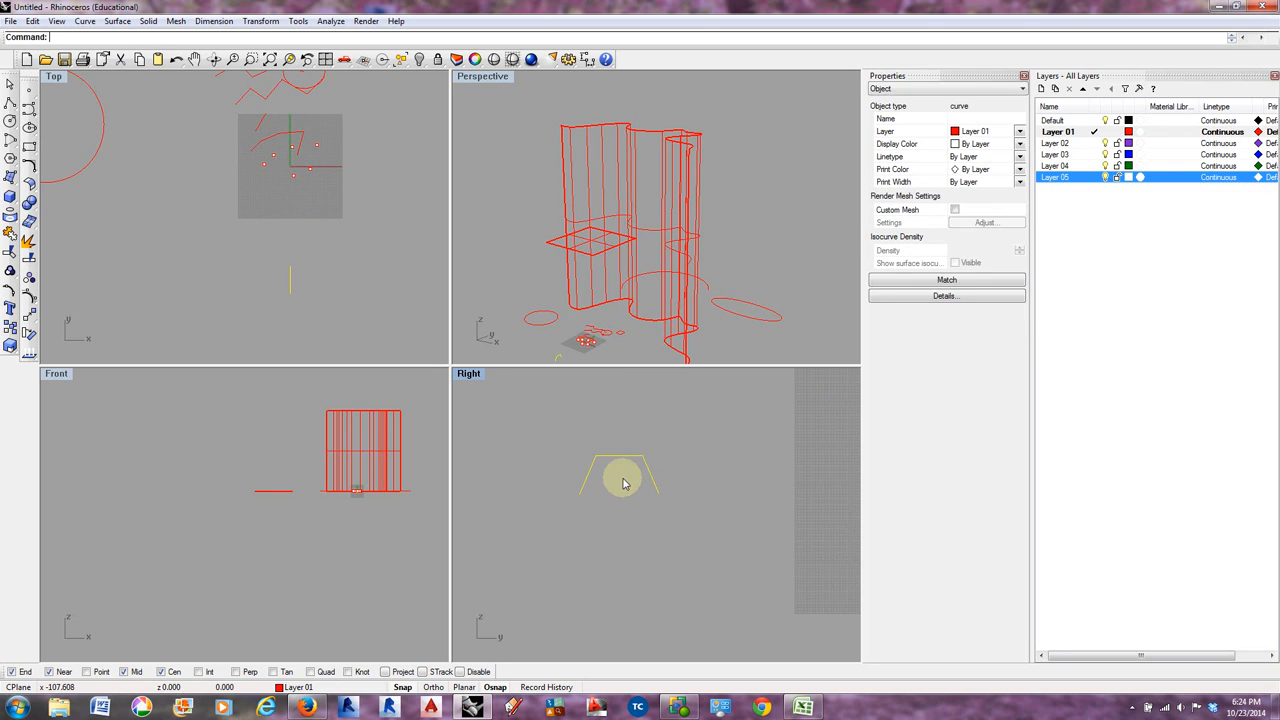
pyautogui.click(625, 478)
pyautogui.scroll(1, 625, 478)
pyautogui.scroll(-2, 628, 476)
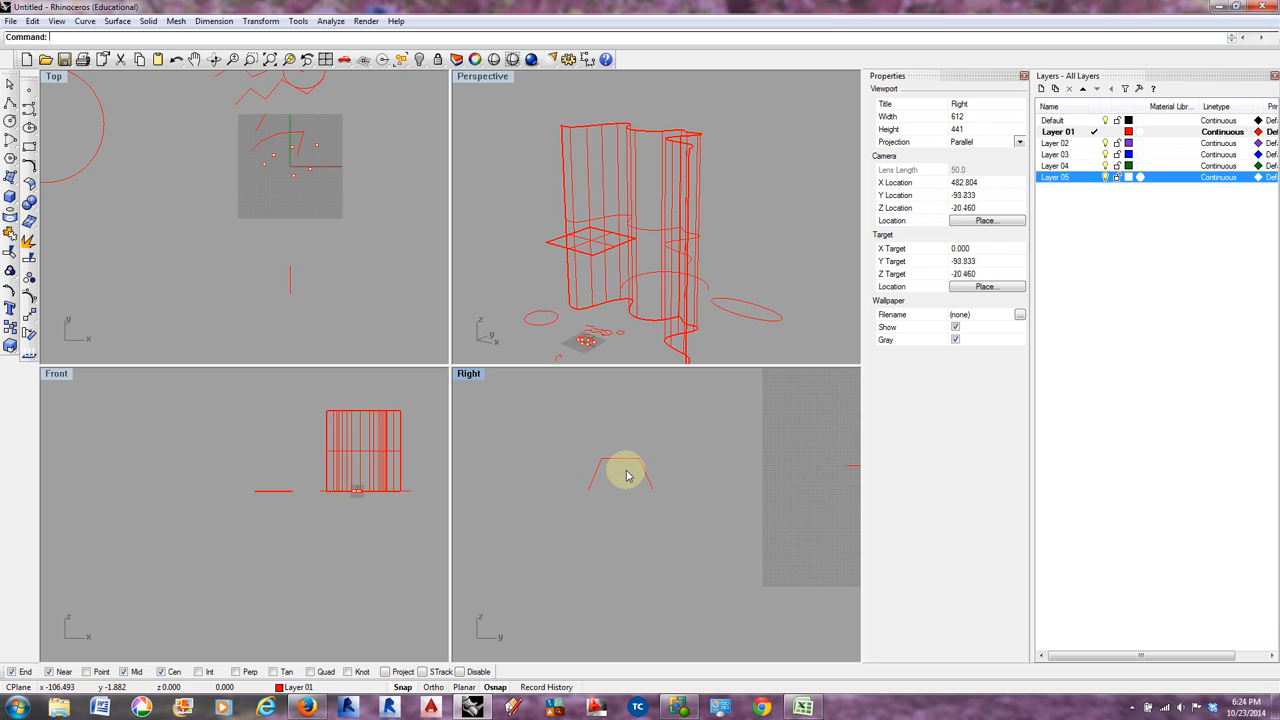
# - Draw a small Center, Radius circle in the Top plane, centred on the trapezoid curve's lower-left endpoint as seen in the Right viewport
pyautogui.click(296, 268)
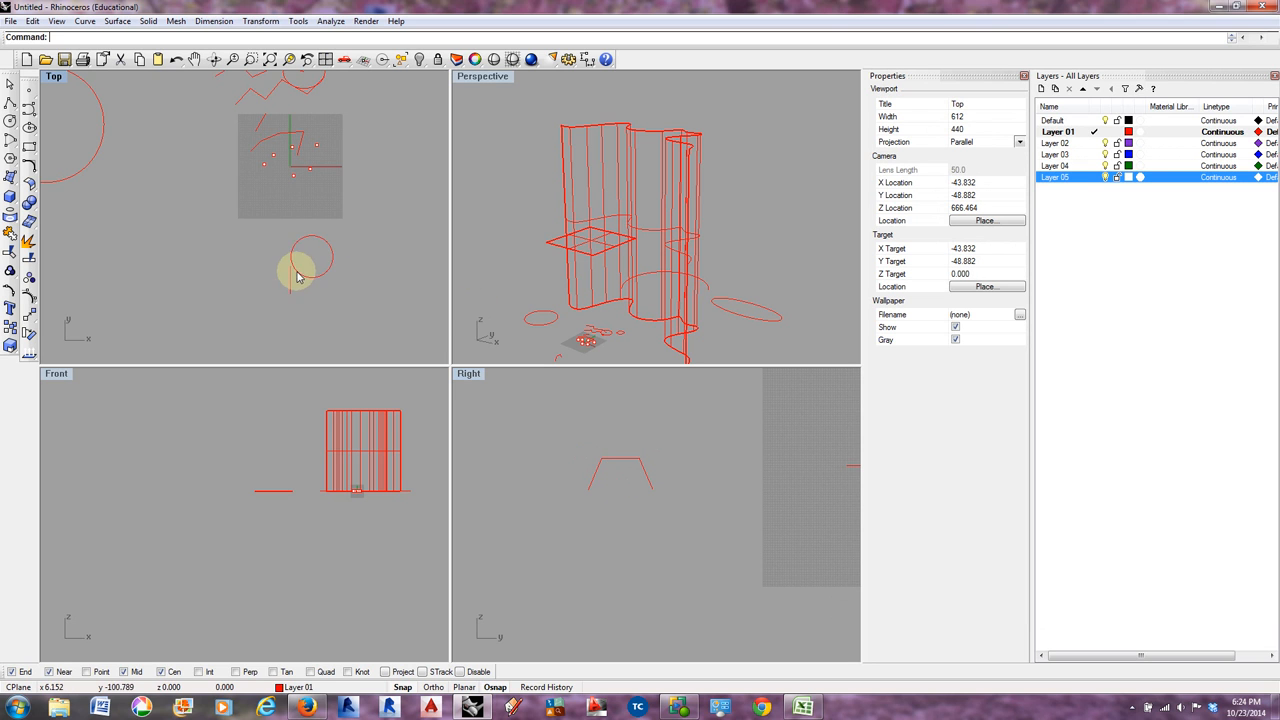
pyautogui.scroll(3, 290, 245)
pyautogui.scroll(-1, 291, 270)
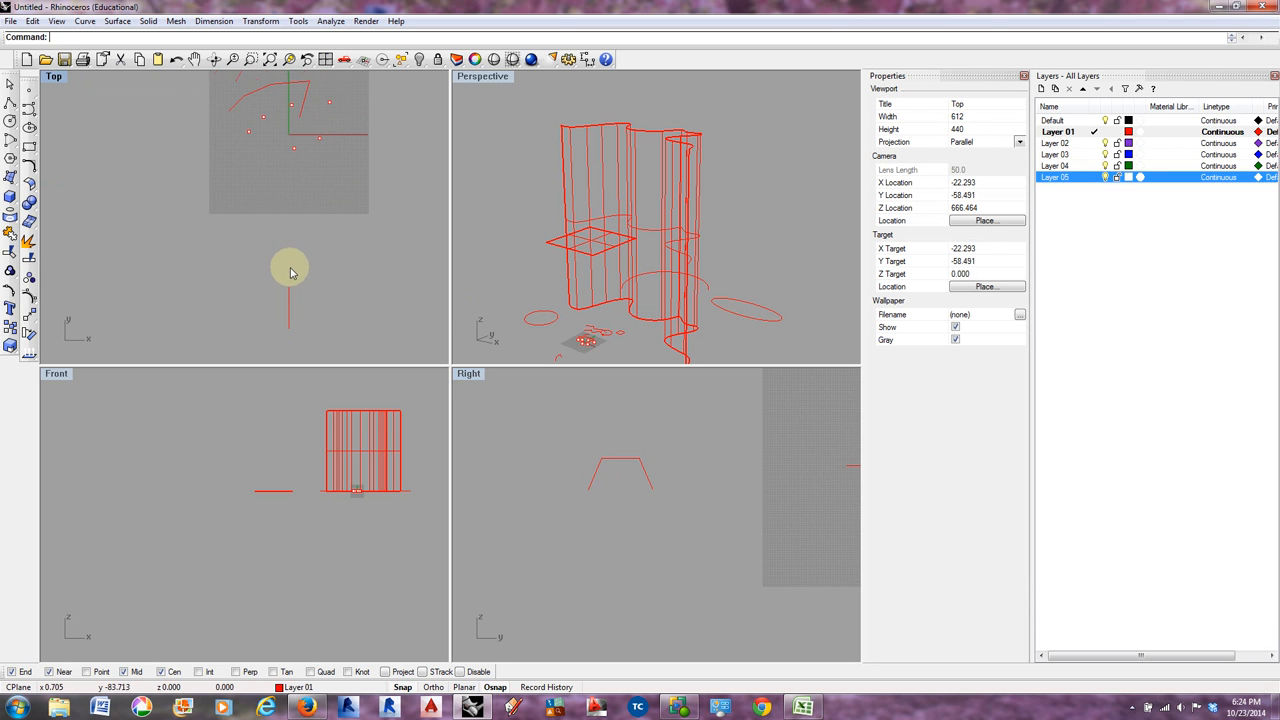
pyautogui.click(85, 21)
pyautogui.moveTo(120, 155)
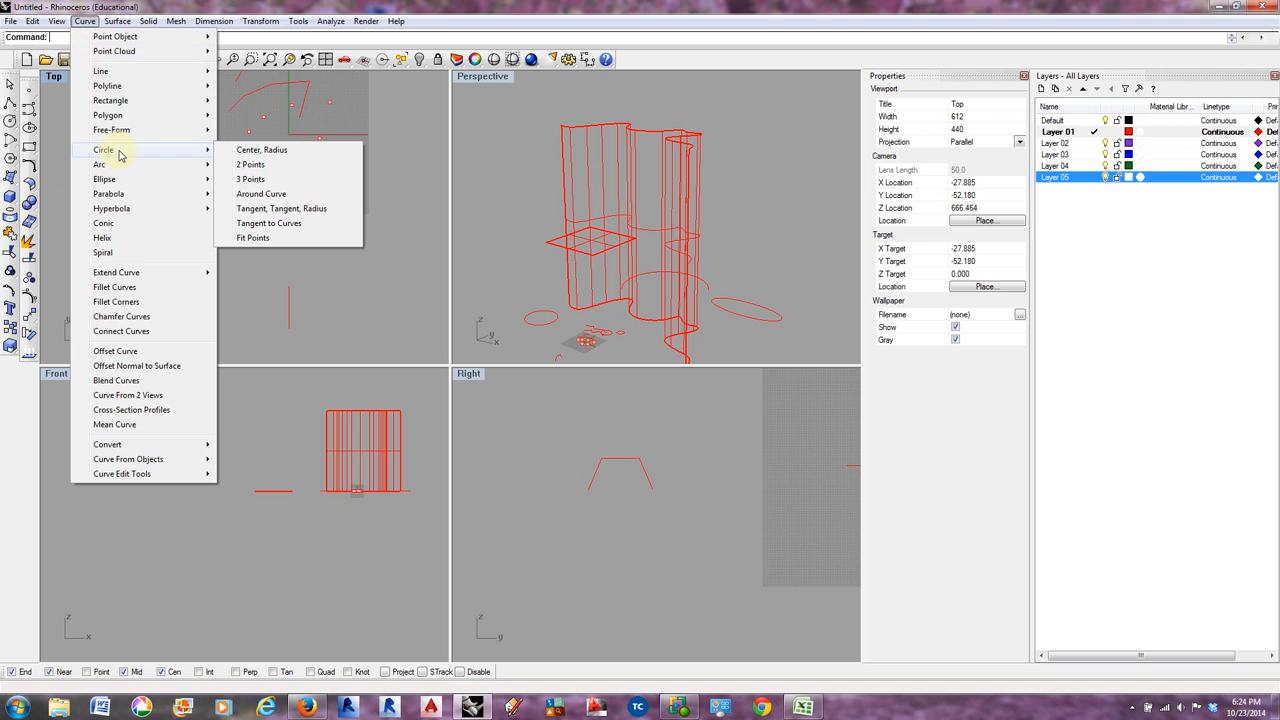
pyautogui.click(263, 152)
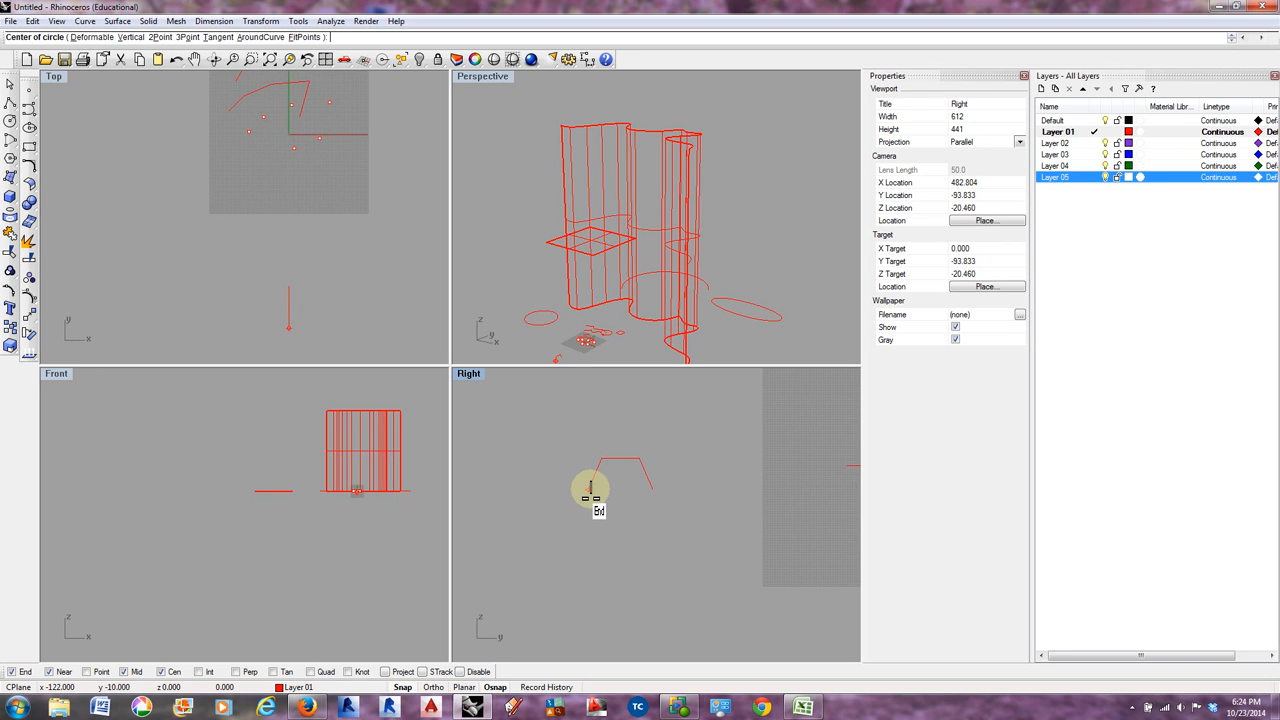
pyautogui.click(589, 488)
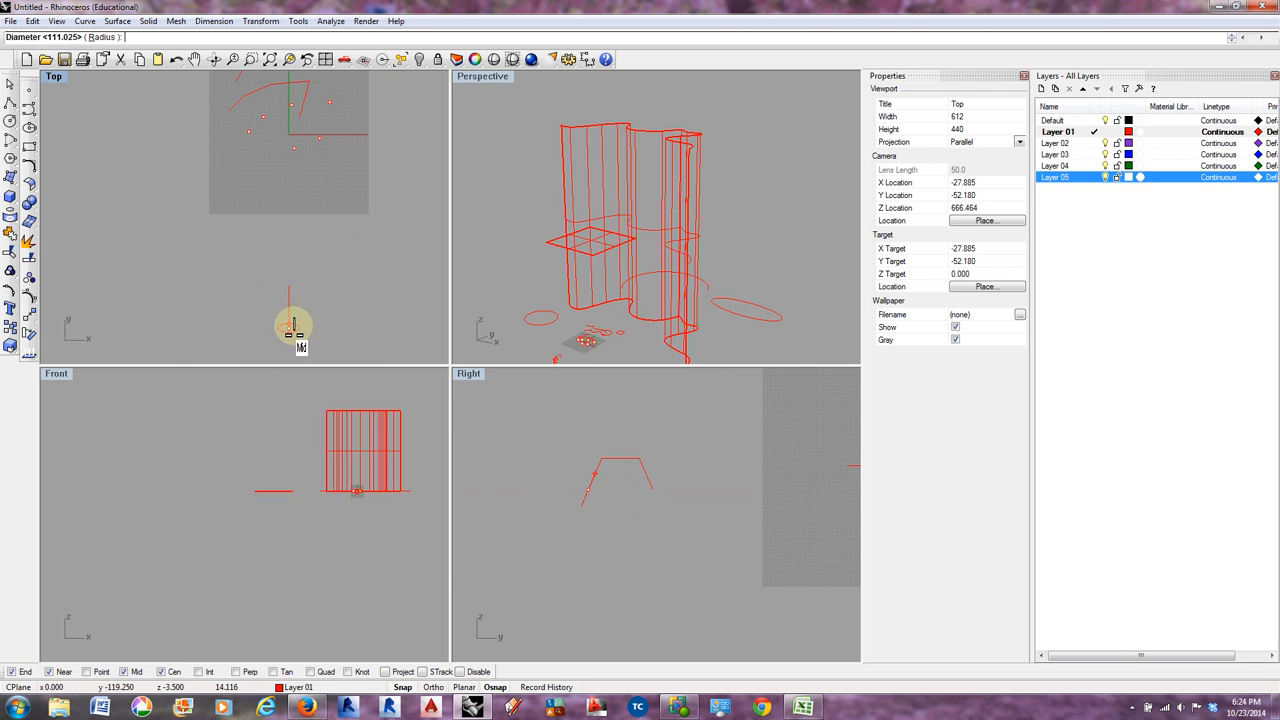
pyautogui.scroll(5, 290, 328)
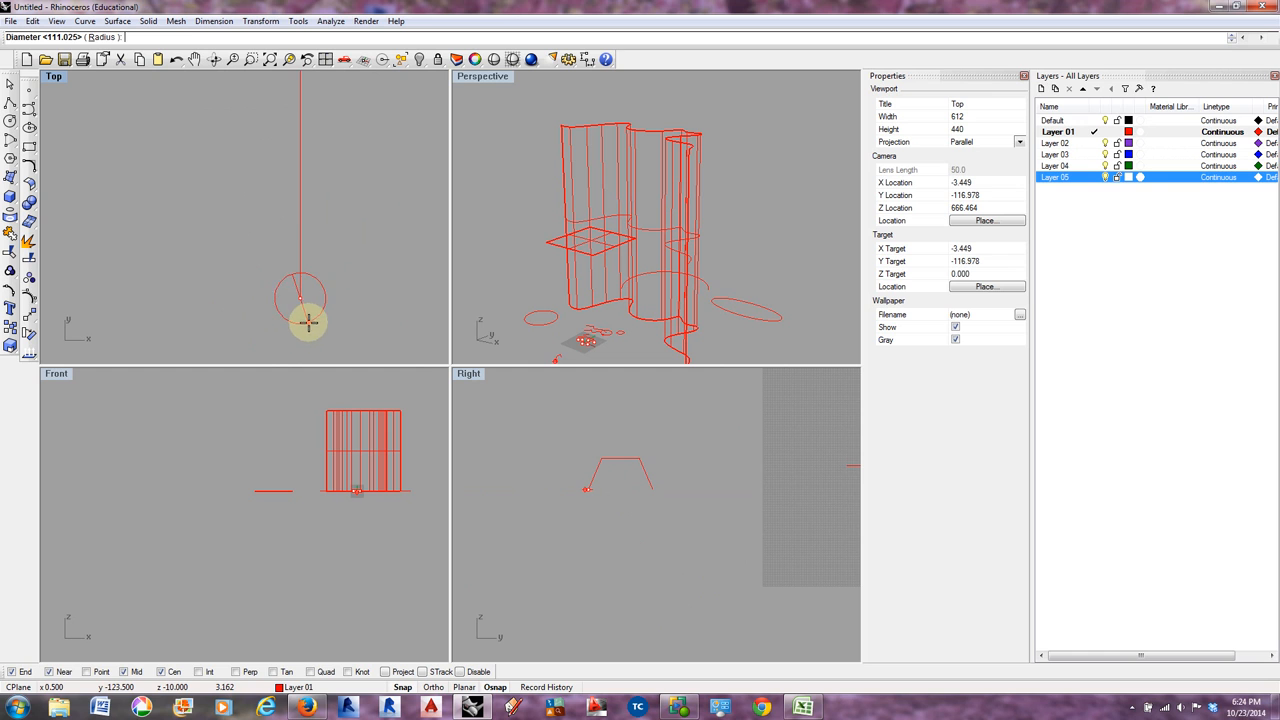
pyautogui.scroll(6, 308, 322)
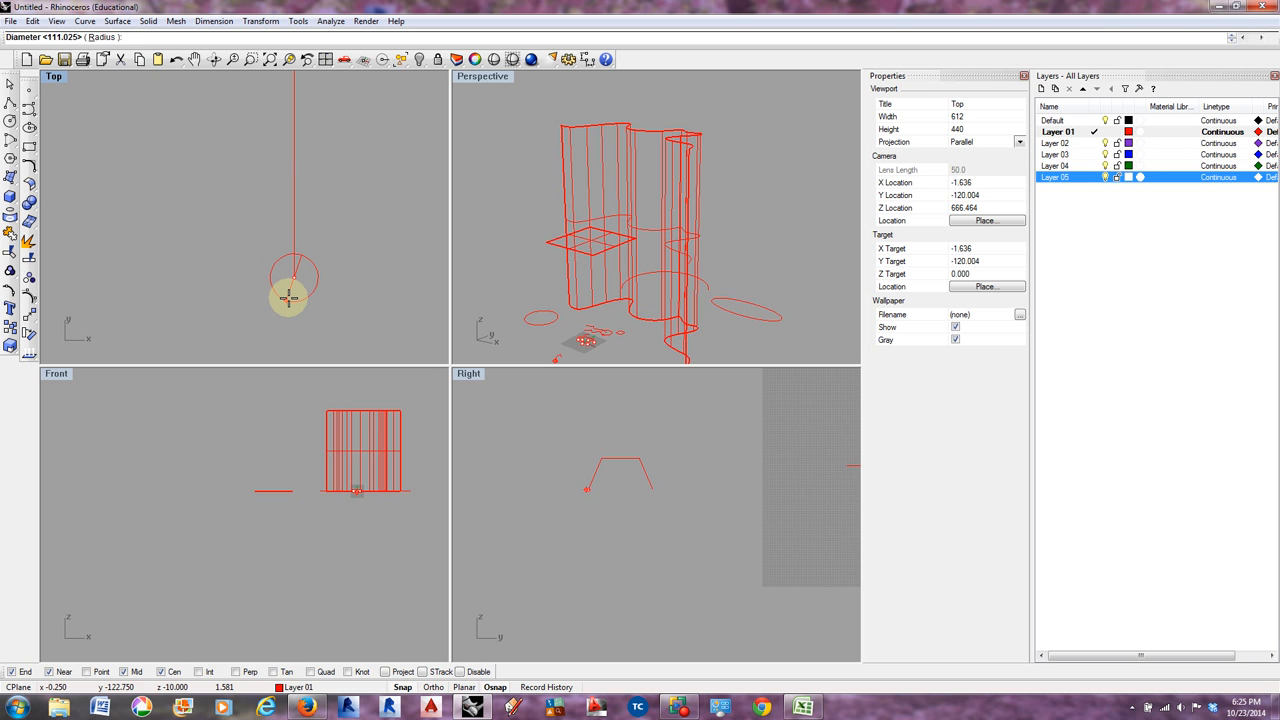
pyautogui.click(289, 292)
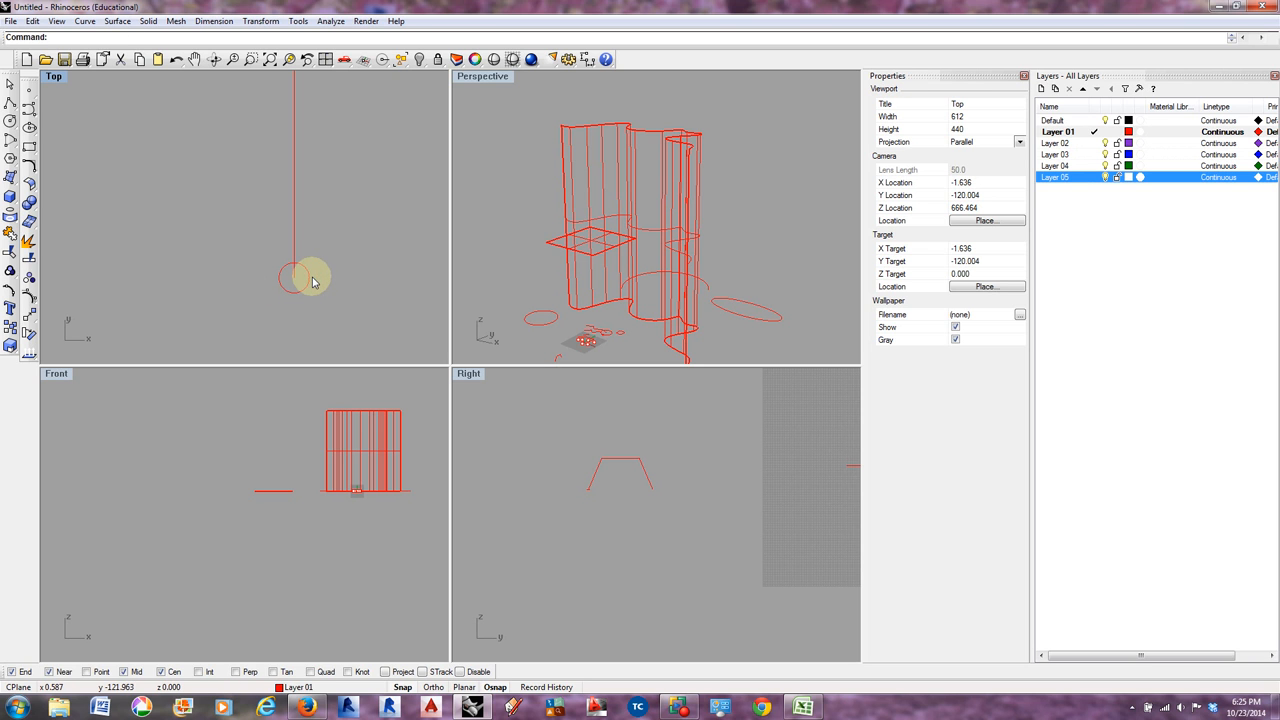
# - Sweep the small circle along the trapezoid curve with Sweep 1 Rail, using Freeform style and Do not simplify
pyautogui.click(118, 21)
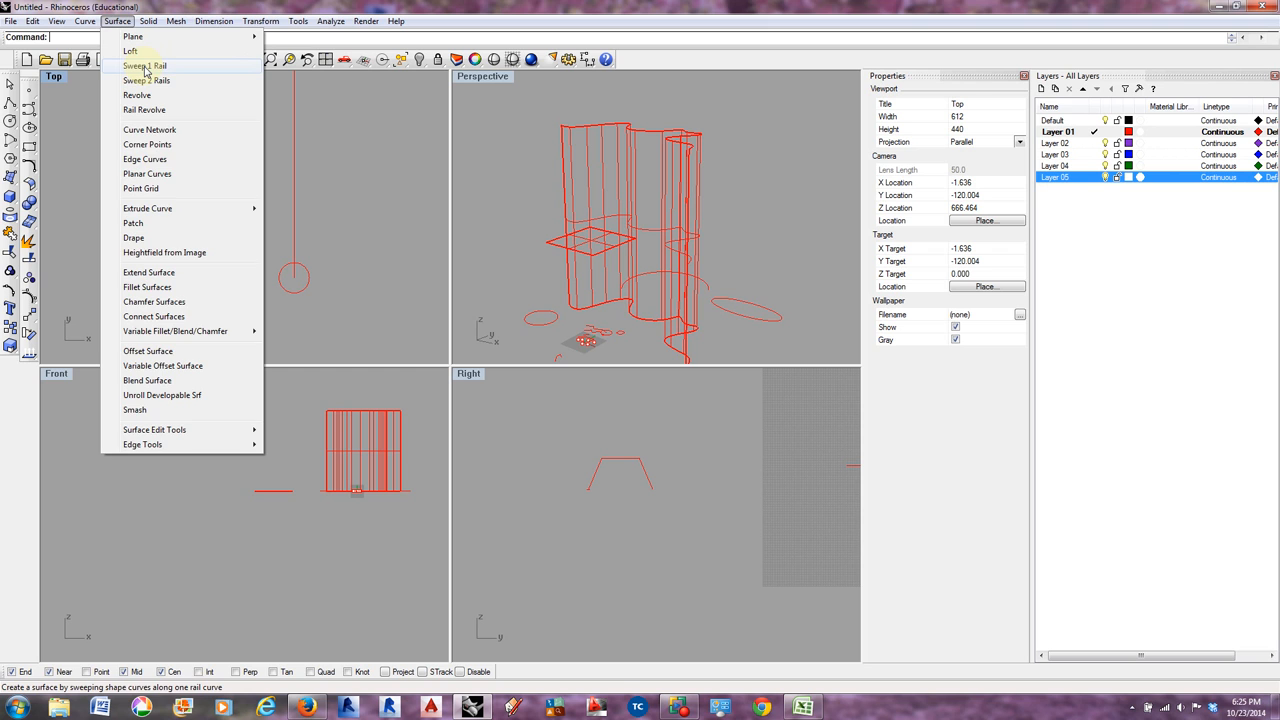
pyautogui.click(145, 66)
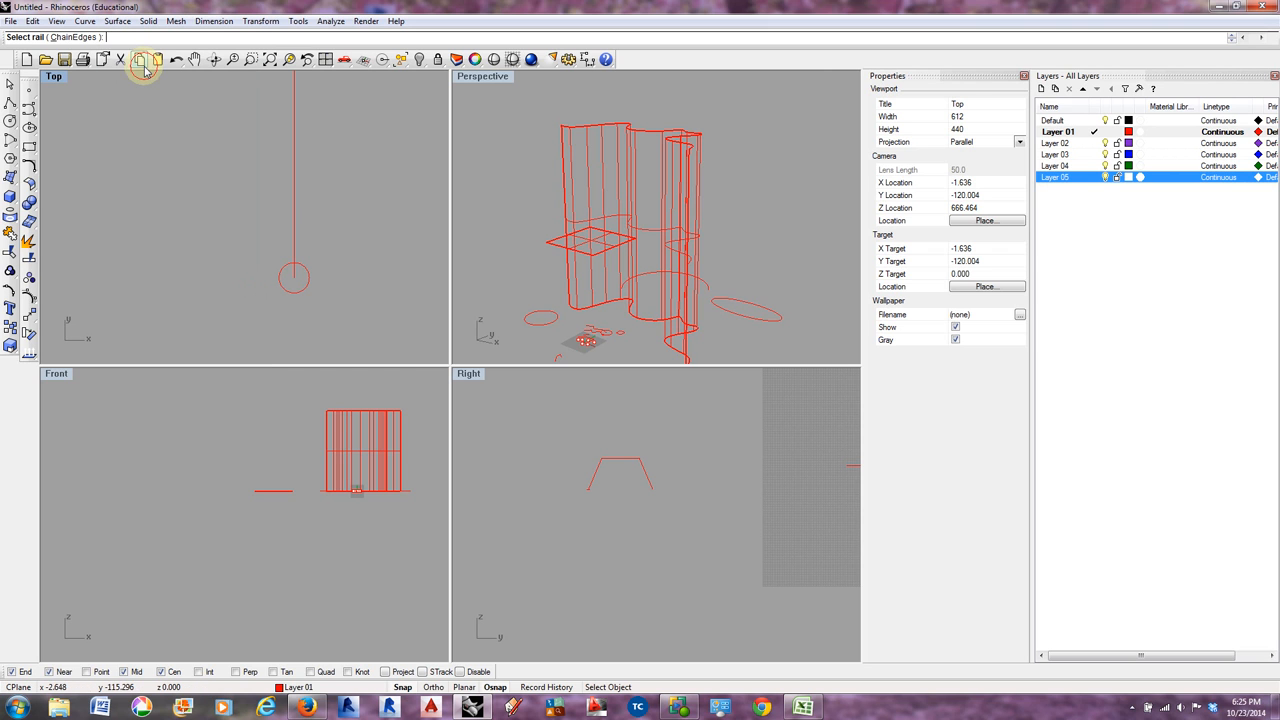
pyautogui.click(295, 193)
pyautogui.click(587, 482)
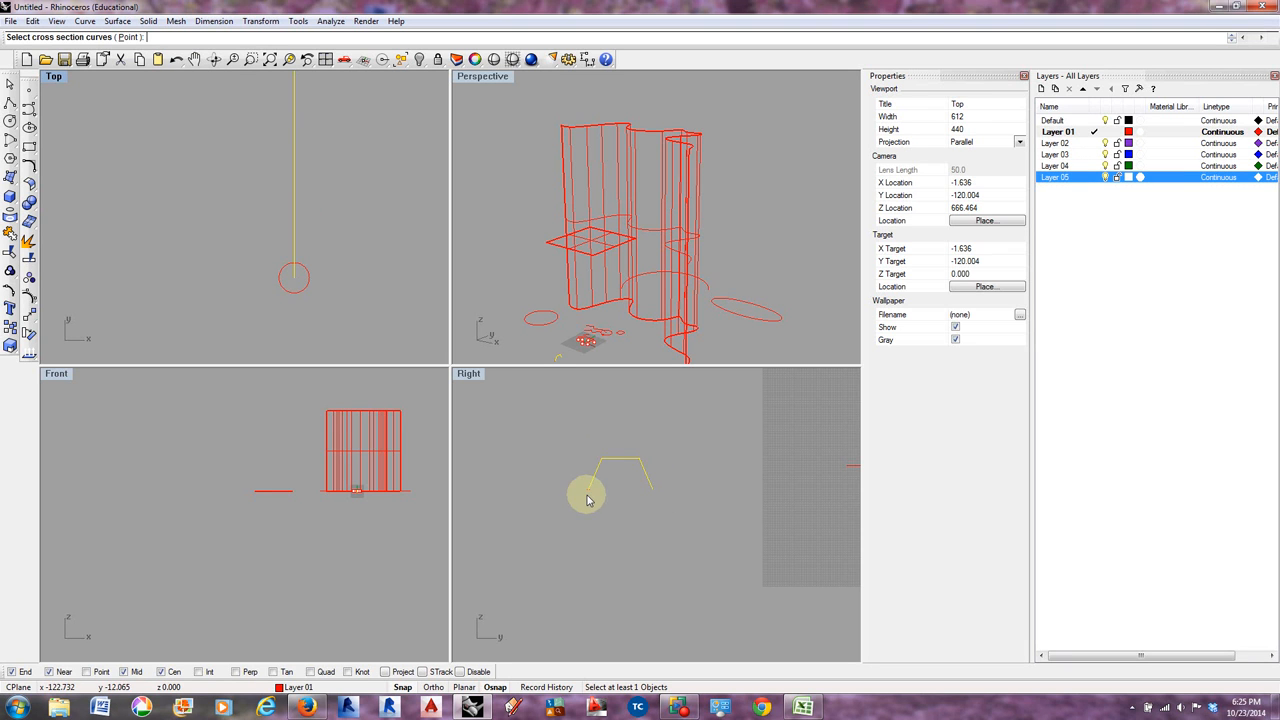
pyautogui.click(304, 292)
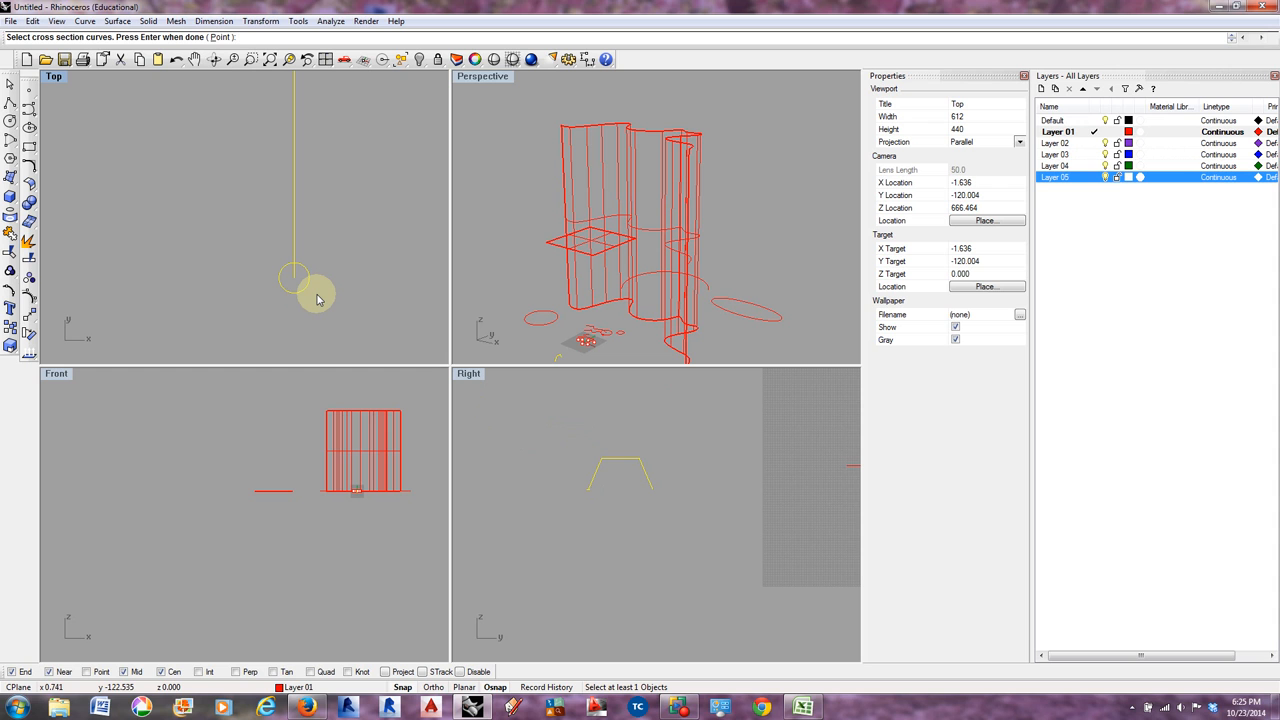
pyautogui.press('Return')
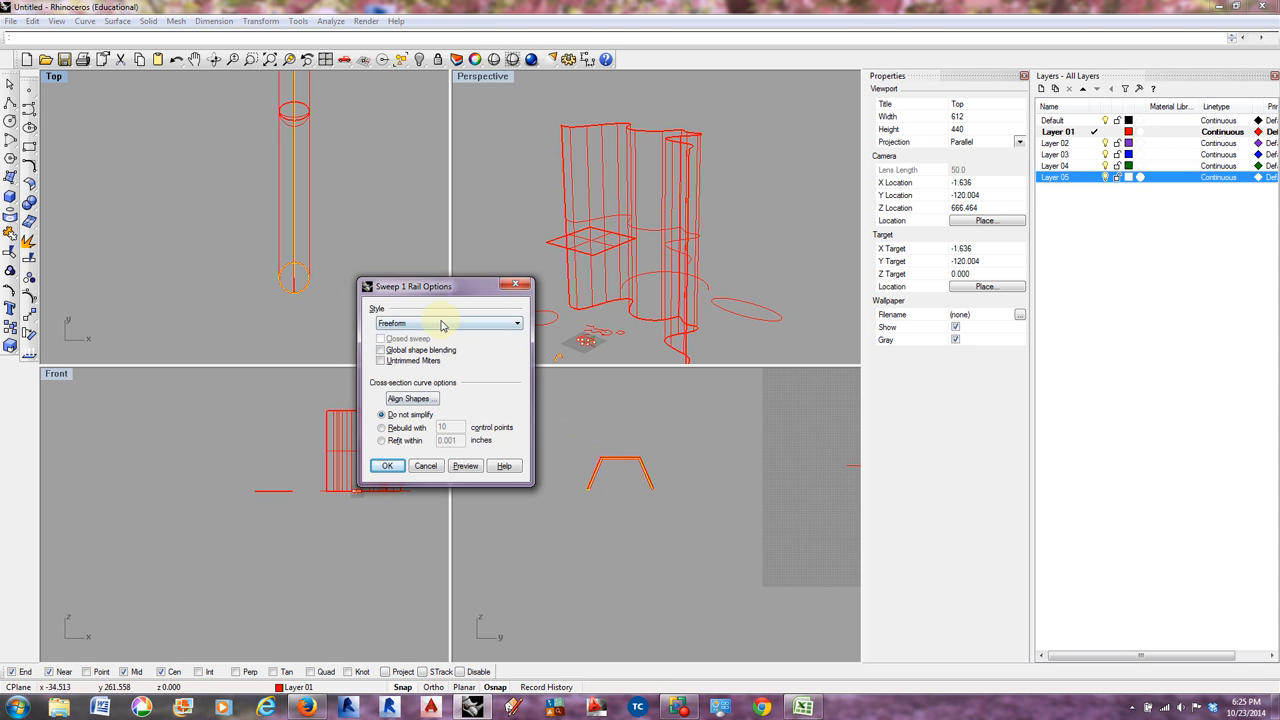
pyautogui.click(383, 324)
pyautogui.click(392, 332)
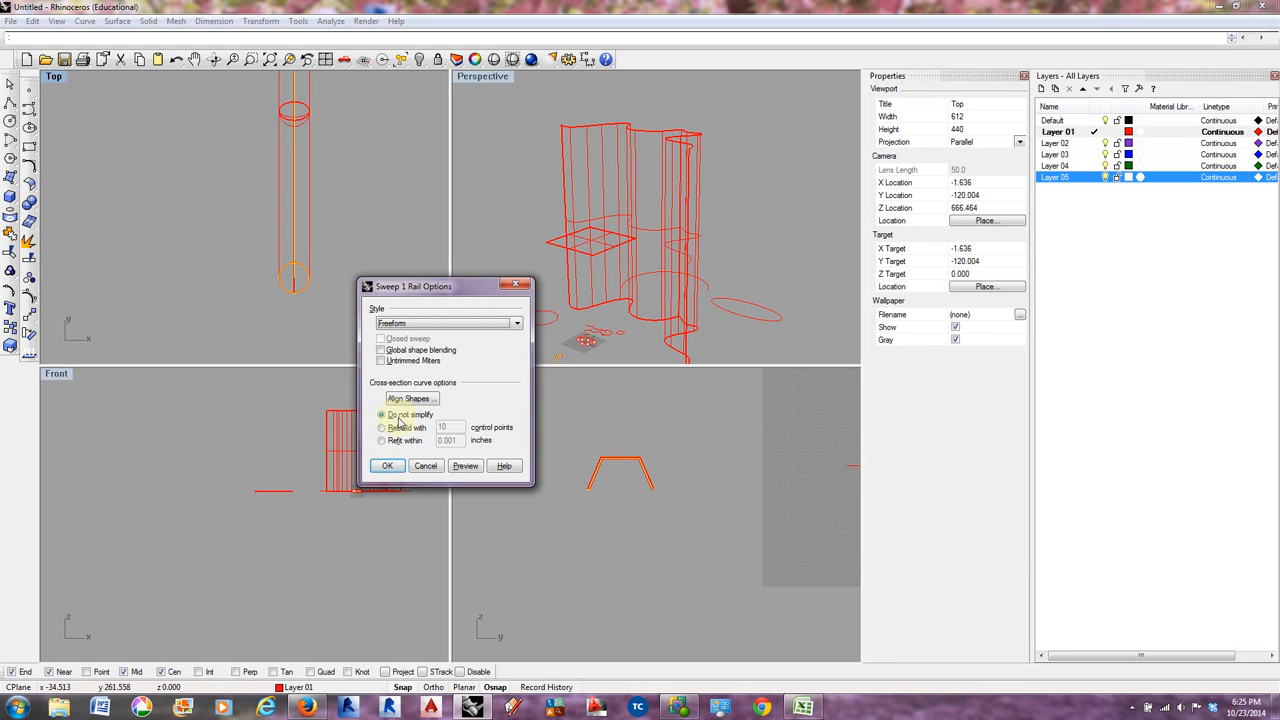
pyautogui.click(388, 467)
pyautogui.click(607, 484)
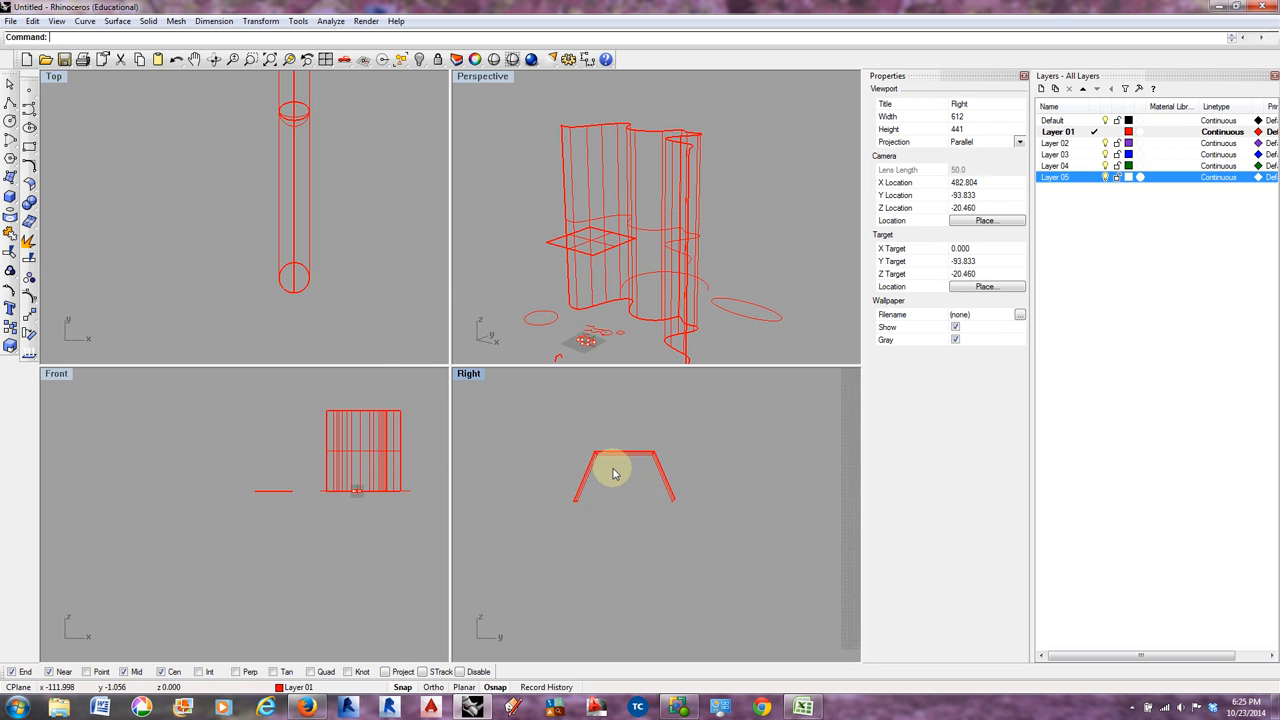
# - Show the Perspective viewport in Rendered display mode and inspect the open end of the swept tube up close
pyautogui.click(622, 300)
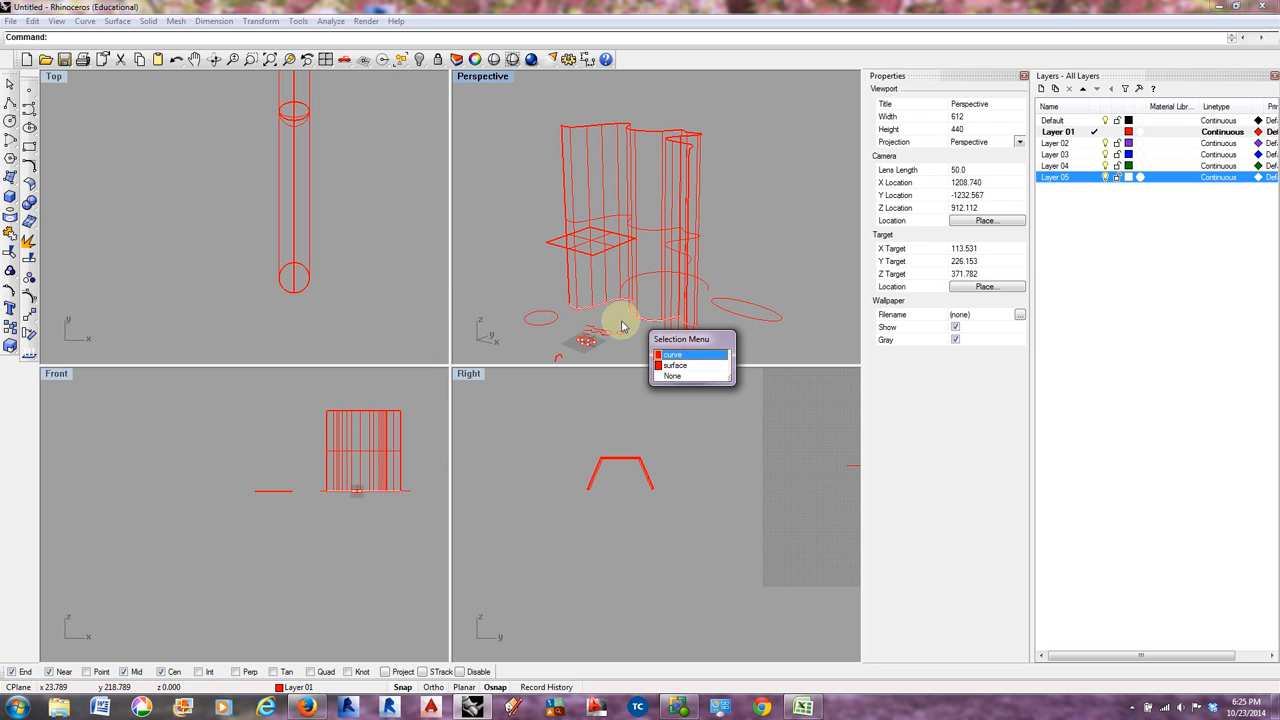
pyautogui.press('Escape')
pyautogui.moveTo(613, 337)
pyautogui.mouseDown(button='right')
pyautogui.moveTo(623, 286)
pyautogui.moveTo(592, 334)
pyautogui.mouseUp(button='right')
pyautogui.scroll(6, 592, 334)
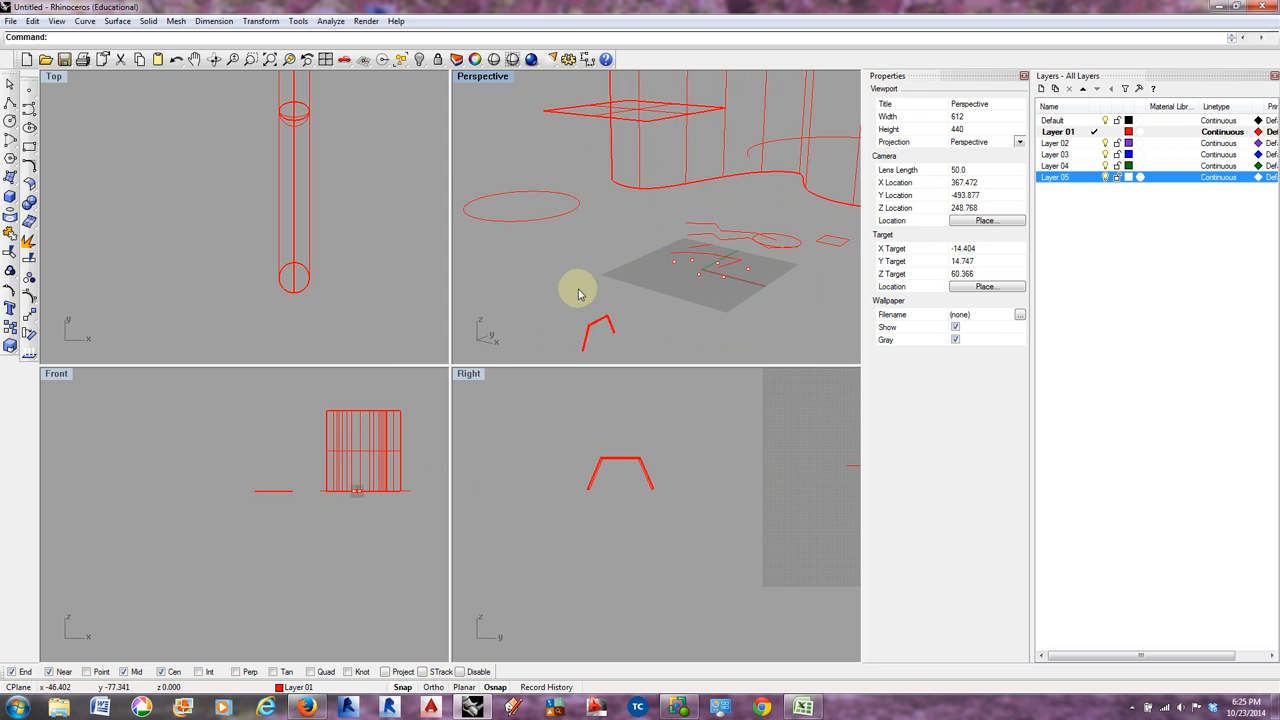
pyautogui.click(489, 80)
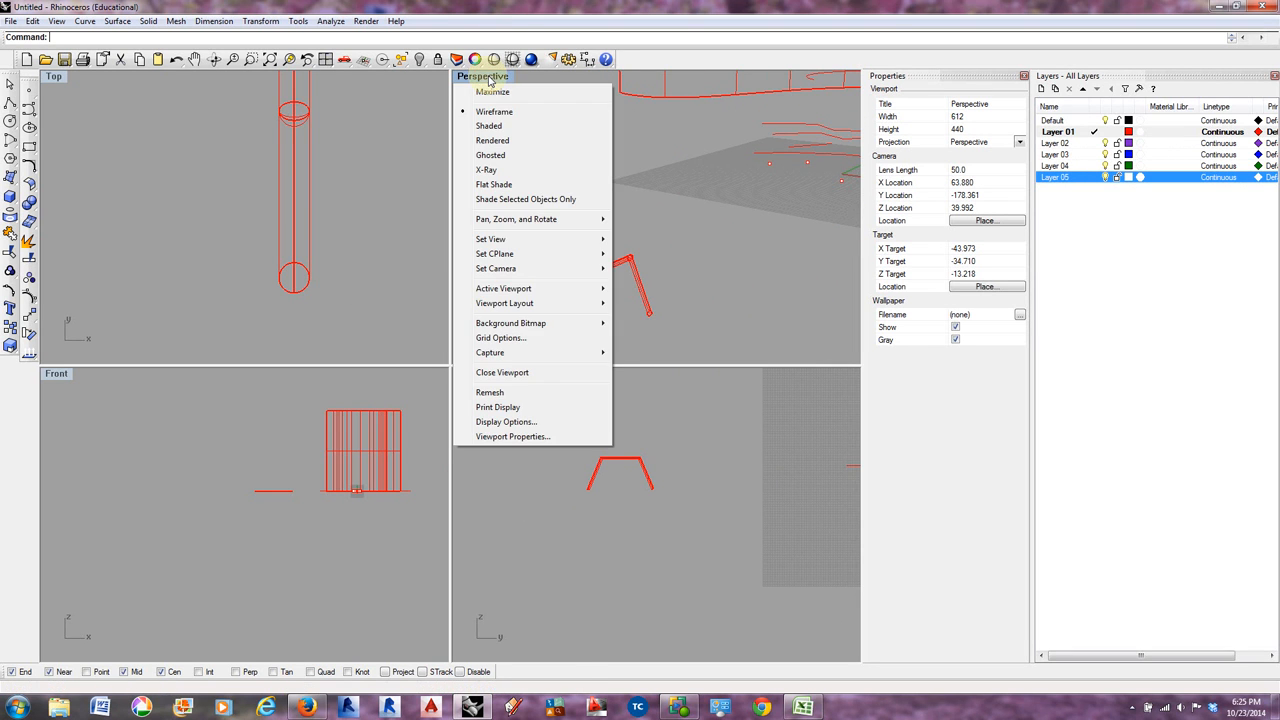
pyautogui.click(490, 141)
pyautogui.moveTo(636, 187); pyautogui.dragTo(491, 220, button='right')
pyautogui.click(586, 163)
pyautogui.press('Escape')
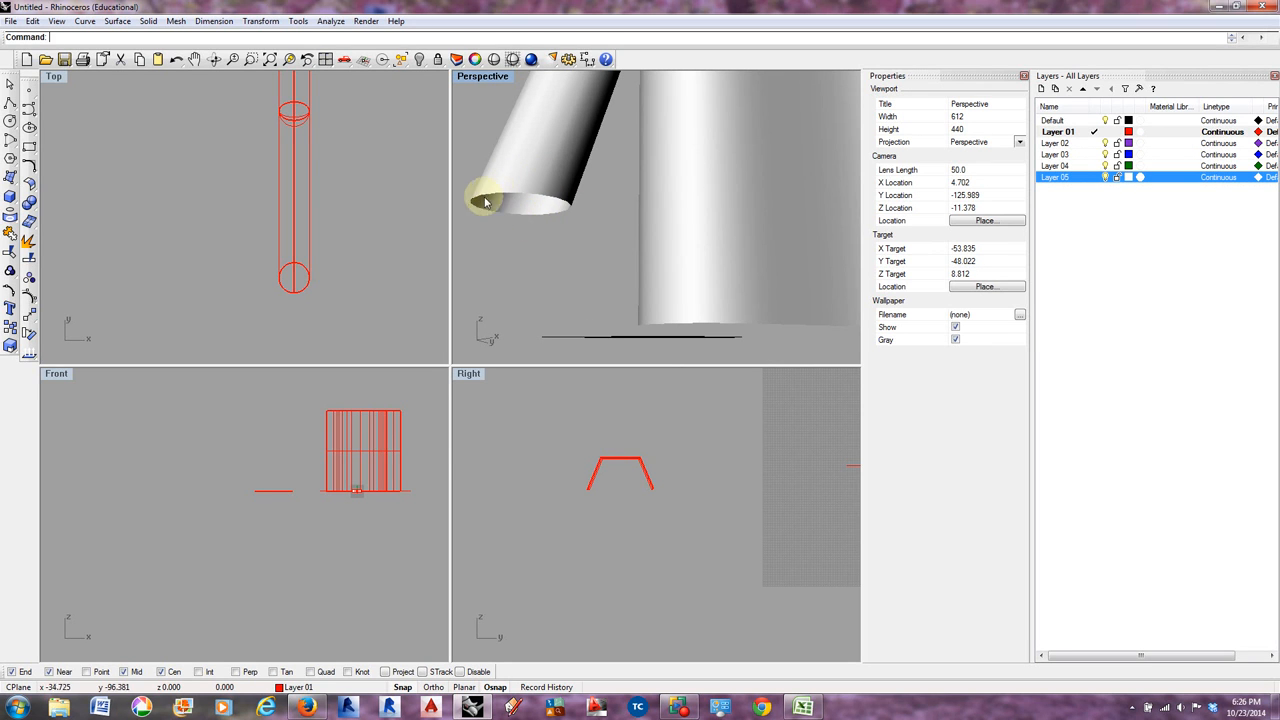
# - Select the swept trapezoid tube in the Perspective viewport to check that its segments form one object, and clear the selection
pyautogui.scroll(-2, 503, 229)
pyautogui.scroll(-2, 512, 237)
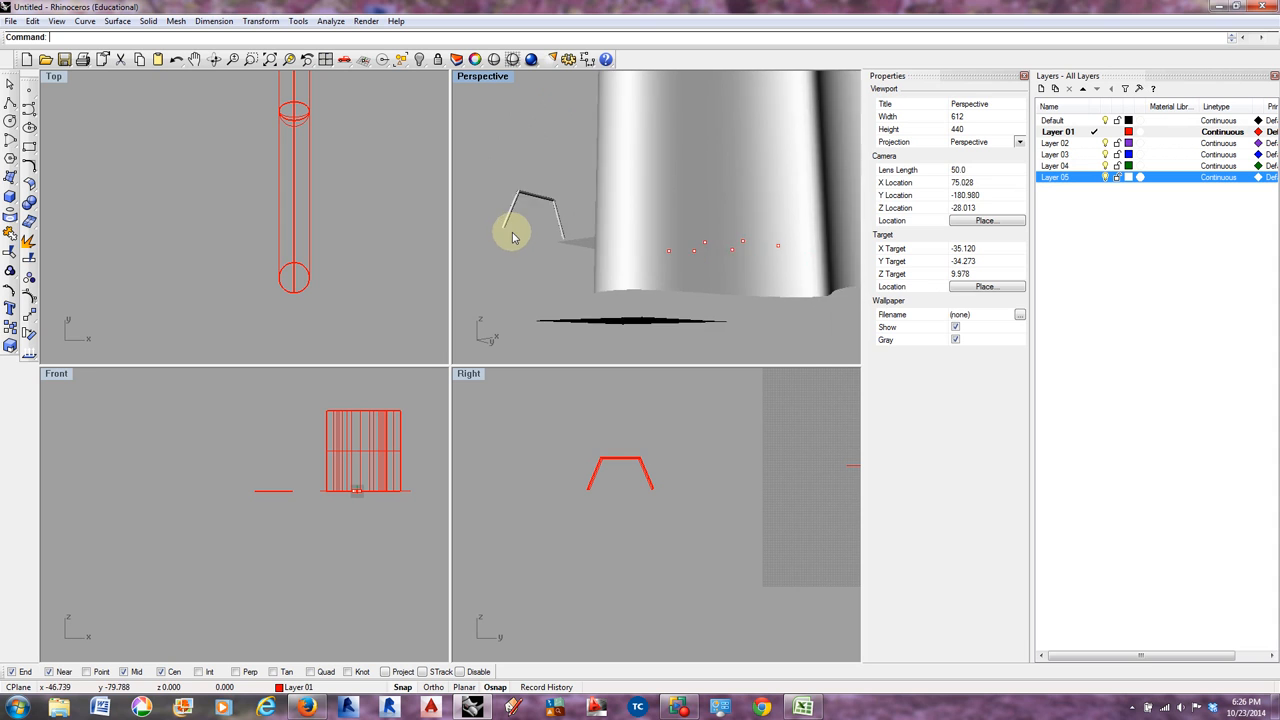
pyautogui.scroll(-2, 515, 232)
pyautogui.click(594, 191)
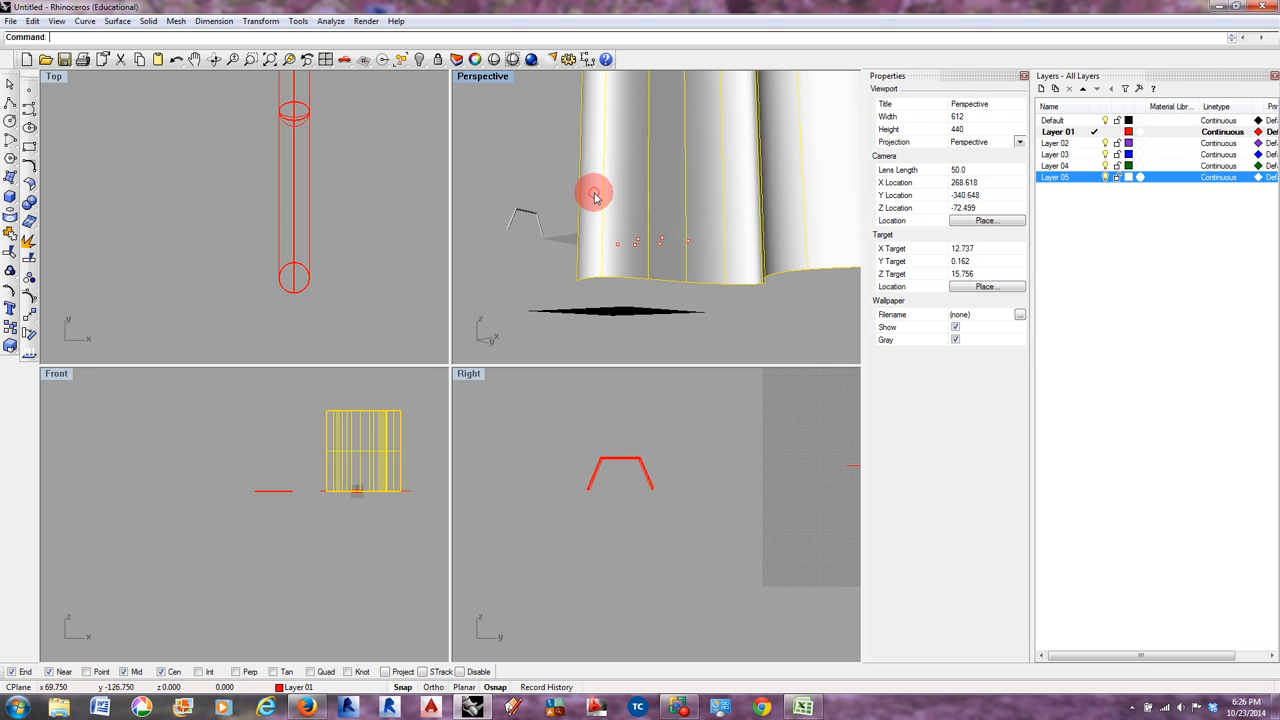
pyautogui.click(529, 216)
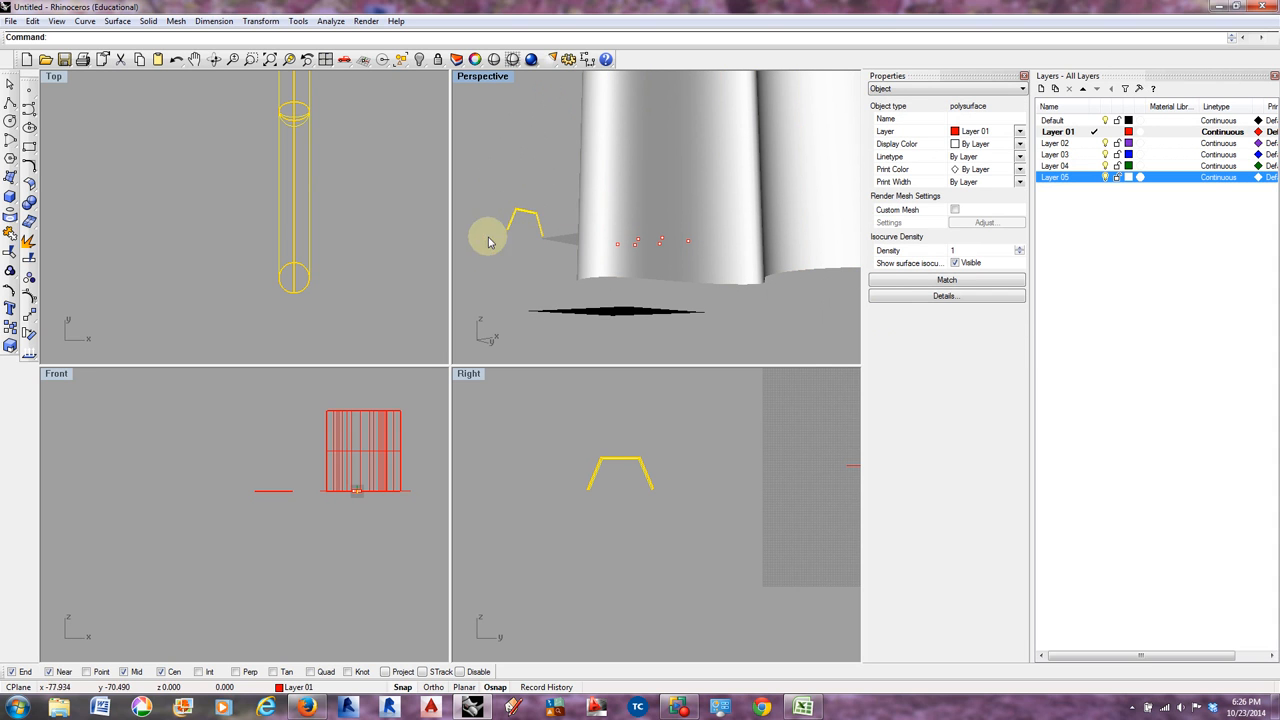
pyautogui.click(505, 236)
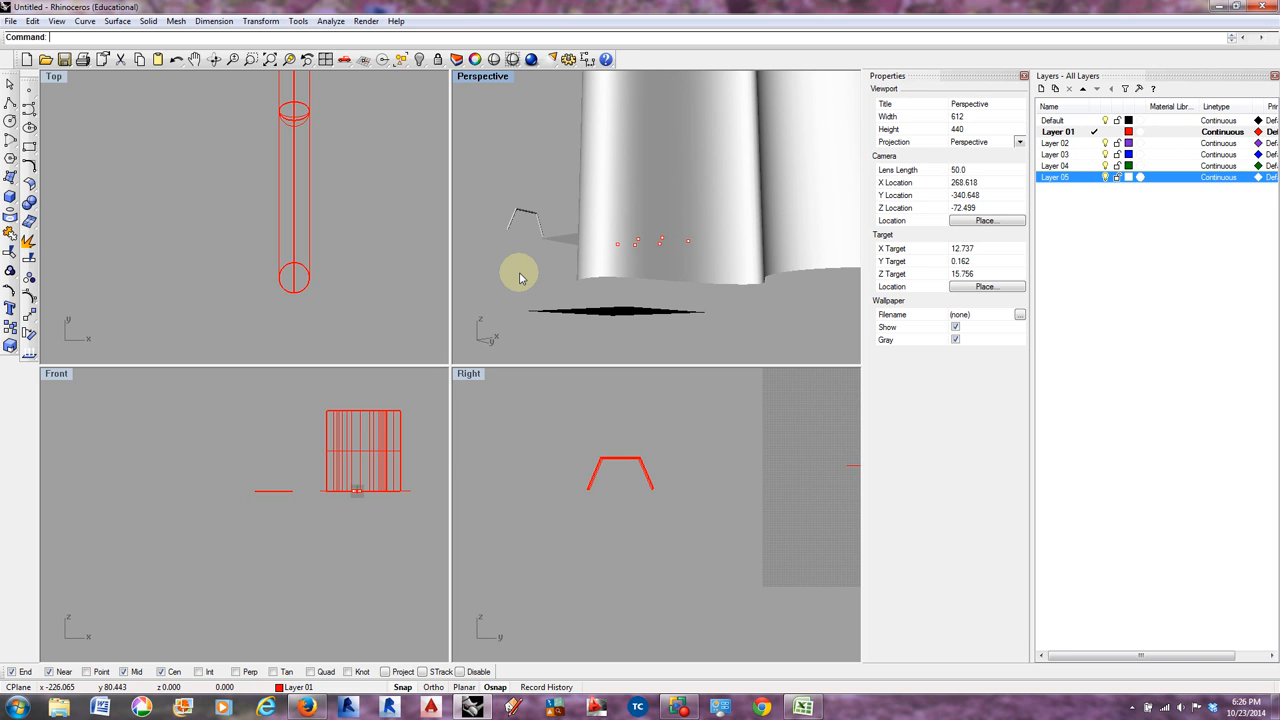
# - Close the open ends of the swept trapezoid tube with the Cap command
pyautogui.moveTo(520, 278); pyautogui.dragTo(533, 250, button='right')
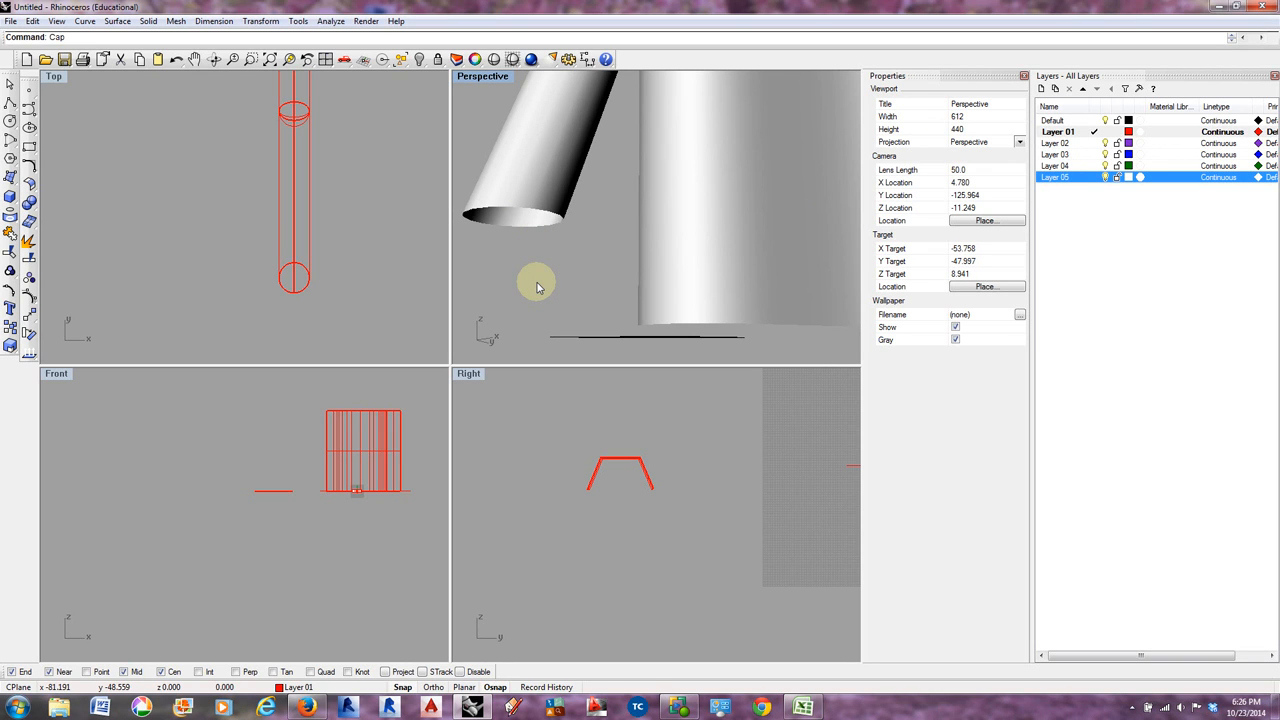
pyautogui.press('Return')
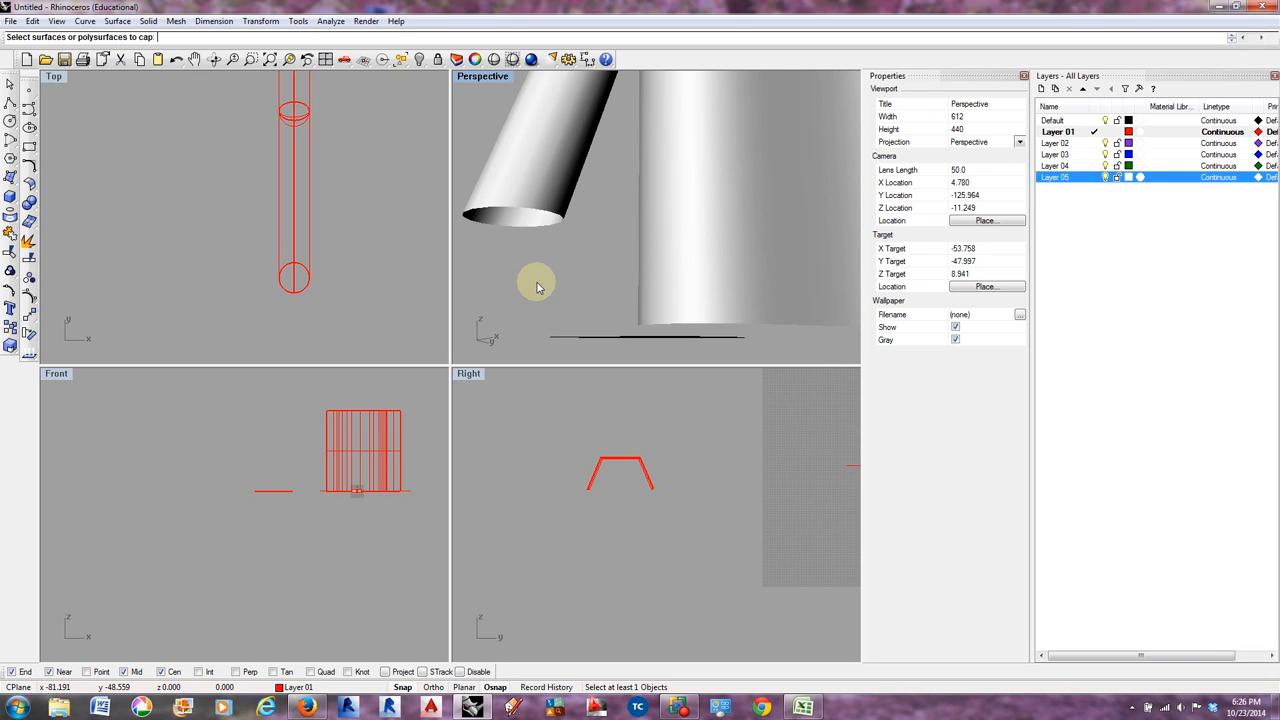
pyautogui.click(515, 207)
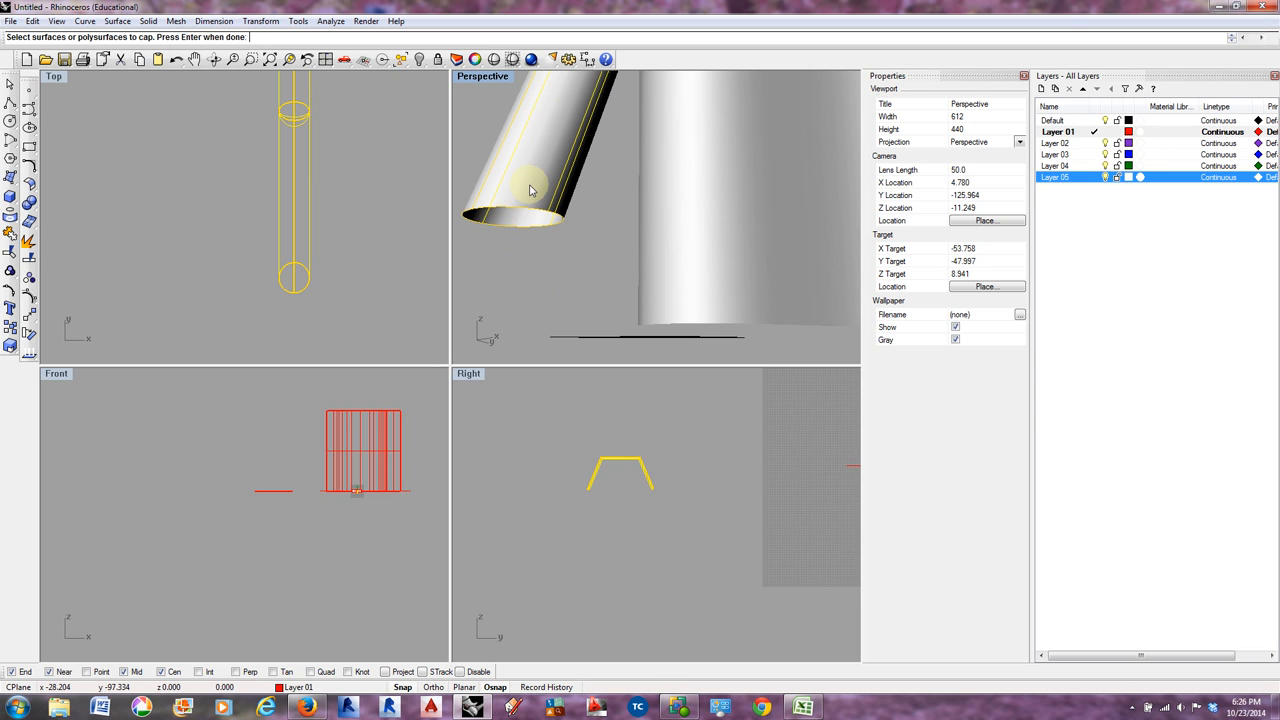
pyautogui.press('Return')
pyautogui.scroll(-5, 498, 212)
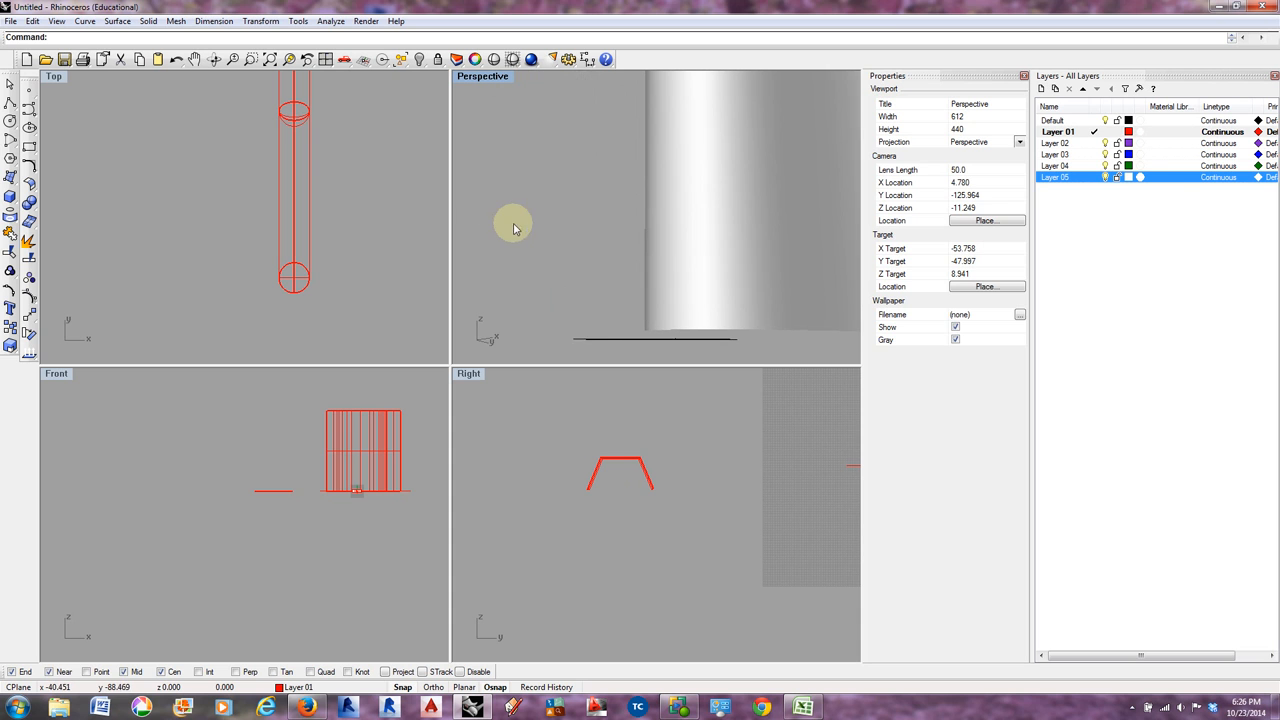
# - Inspect the capped ends of the tube in the Perspective viewport and look over the available solid commands
pyautogui.click(522, 237)
pyautogui.moveTo(522, 236); pyautogui.dragTo(529, 227, button='right')
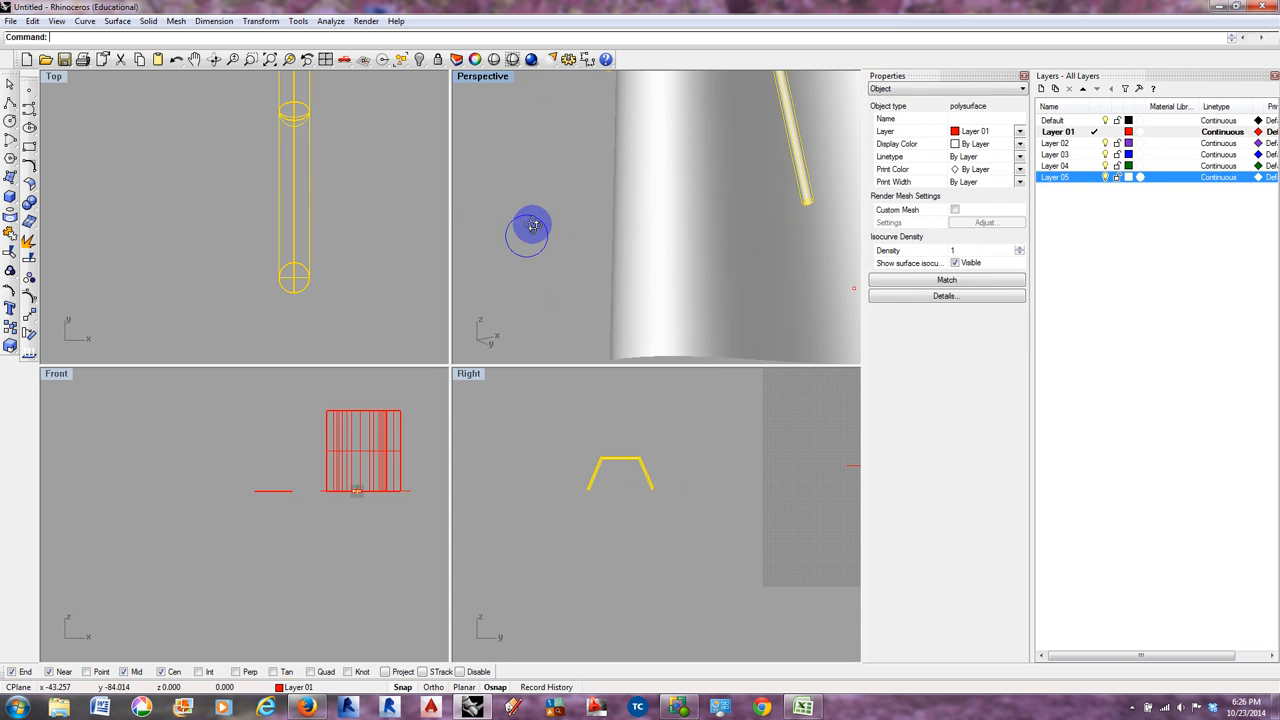
pyautogui.scroll(-4, 586, 224)
pyautogui.click(574, 181)
pyautogui.moveTo(578, 165); pyautogui.dragTo(586, 209, button='right')
pyautogui.click(586, 234)
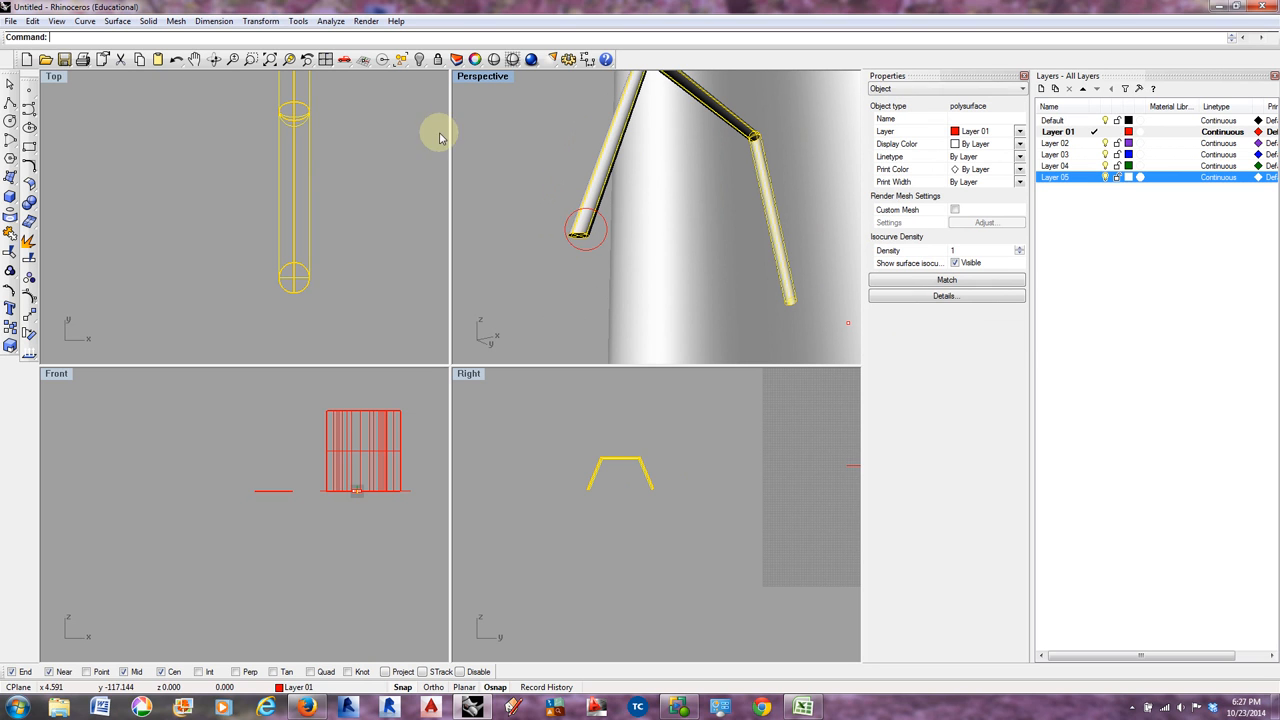
pyautogui.click(148, 22)
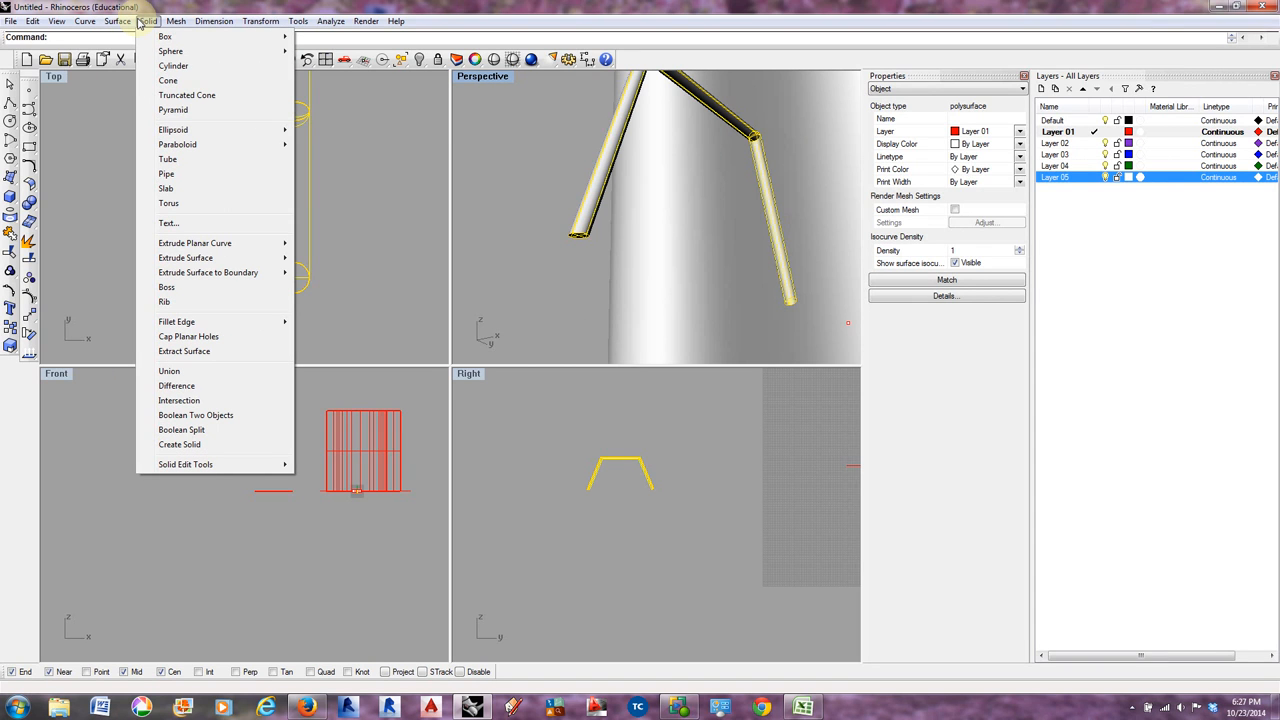
pyautogui.click(514, 137)
pyautogui.moveTo(531, 289); pyautogui.dragTo(547, 291, button='right')
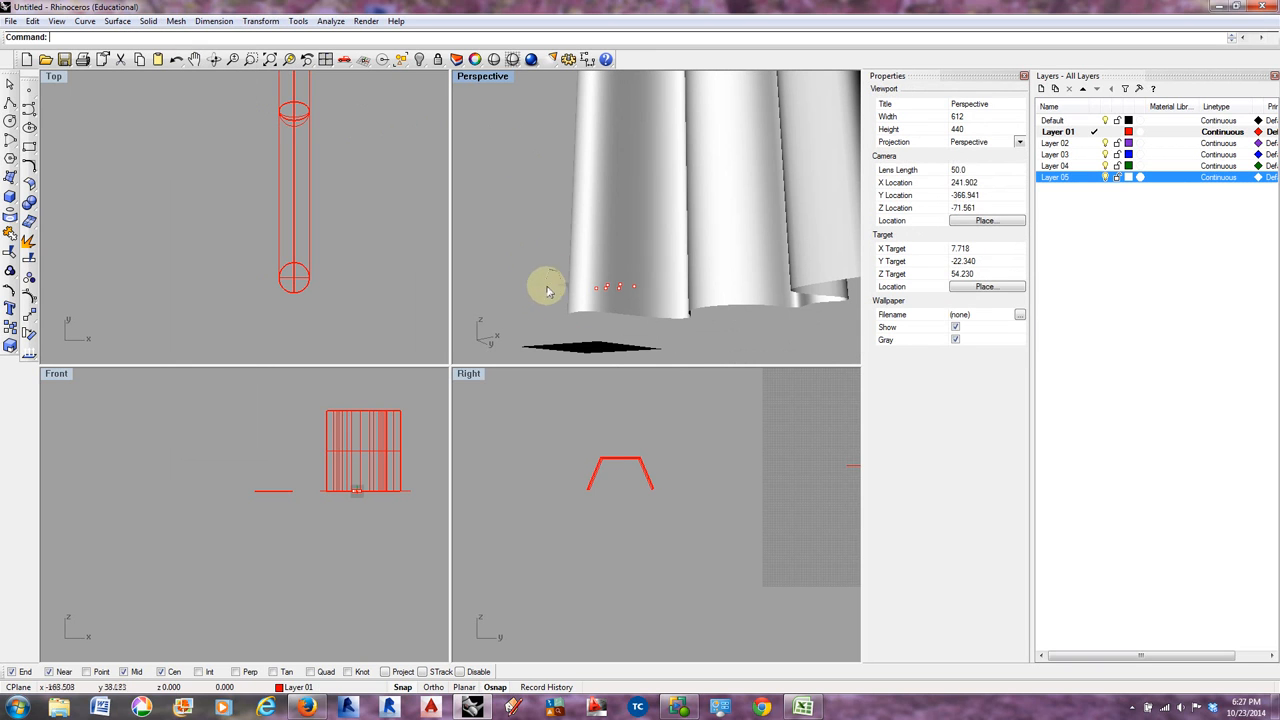
# - Draw a Center, Radius circle about 103 units in diameter in the Top viewport, to the lower right of the trapezoid tube
pyautogui.click(603, 480)
pyautogui.scroll(-5, 563, 455)
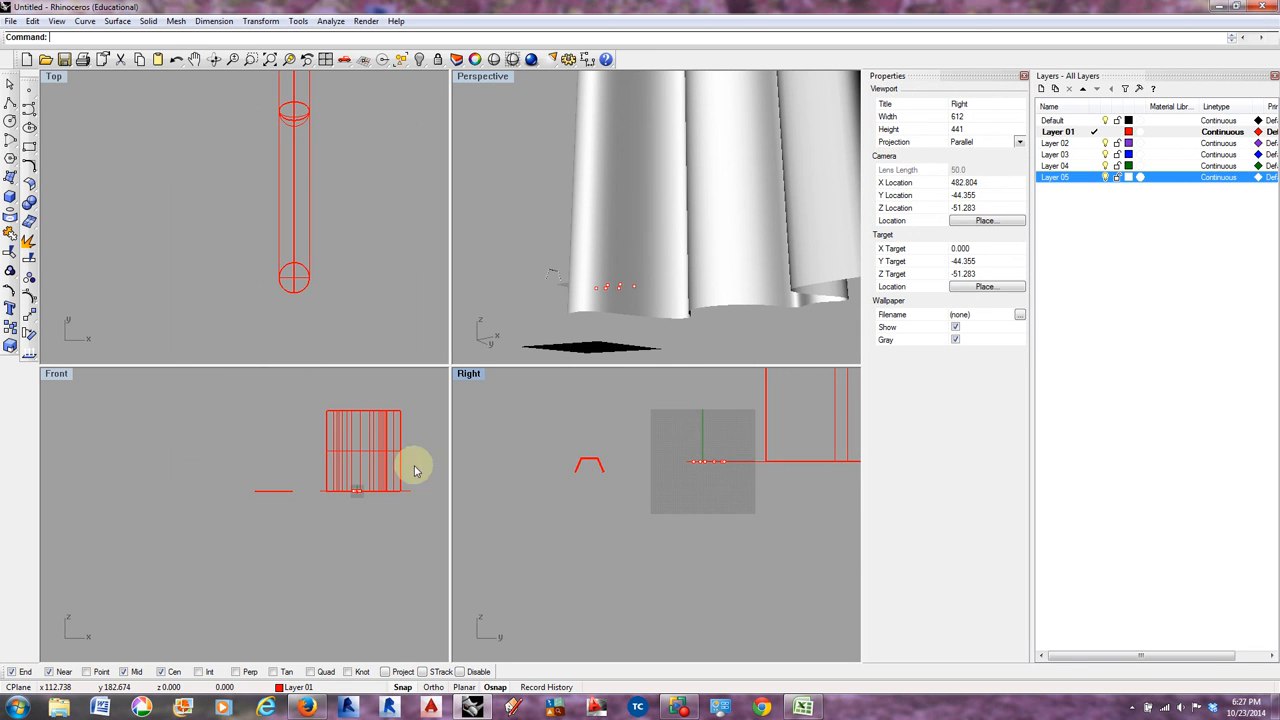
pyautogui.click(246, 266)
pyautogui.scroll(-5, 214, 277)
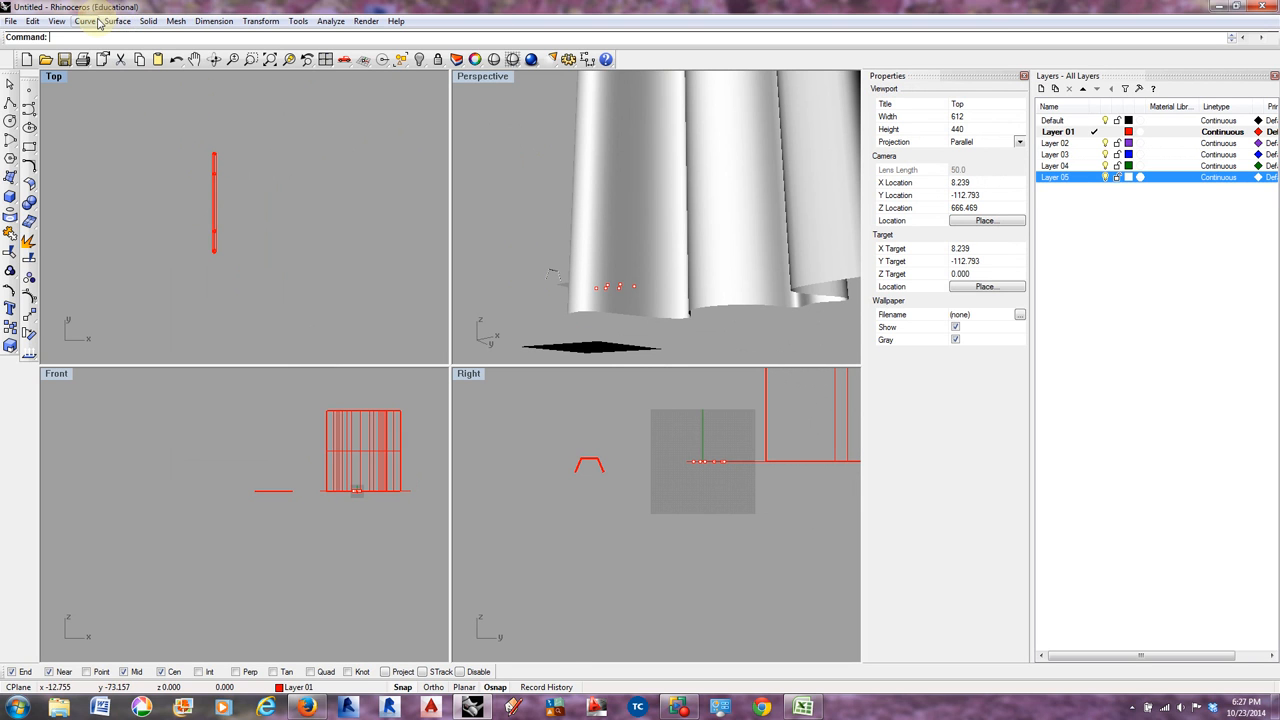
pyautogui.click(85, 21)
pyautogui.moveTo(122, 88)
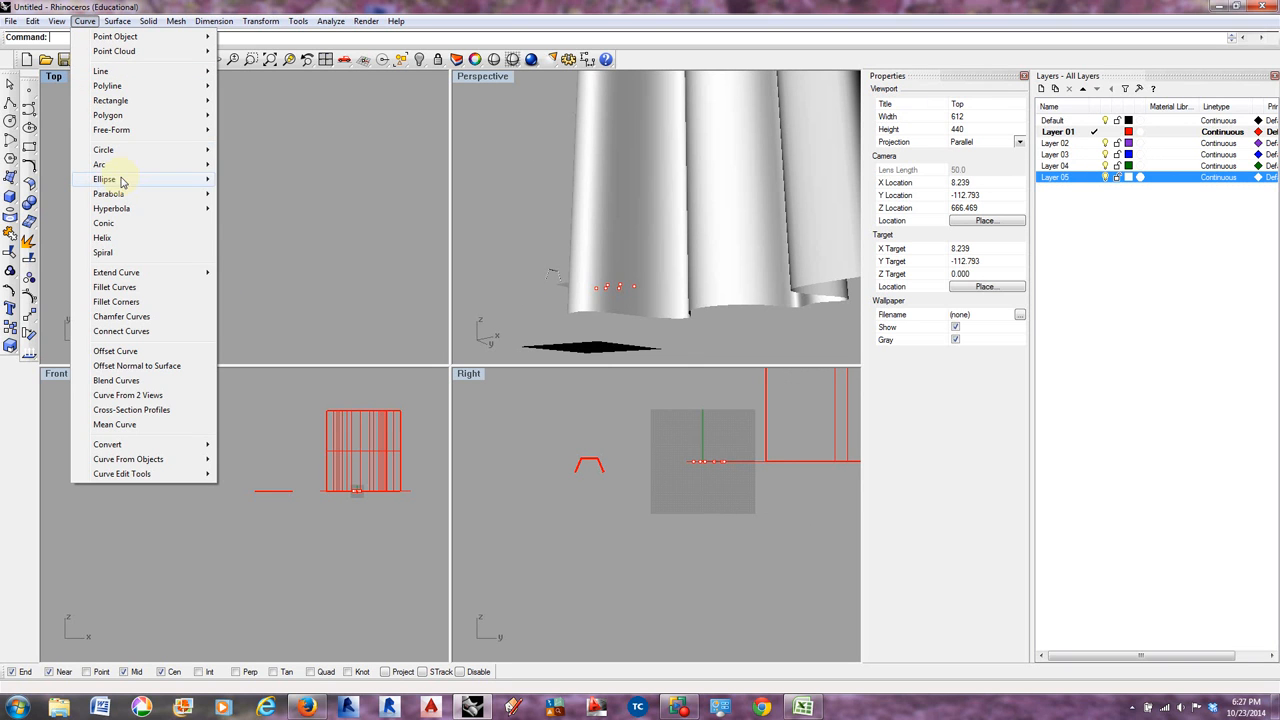
pyautogui.moveTo(125, 153)
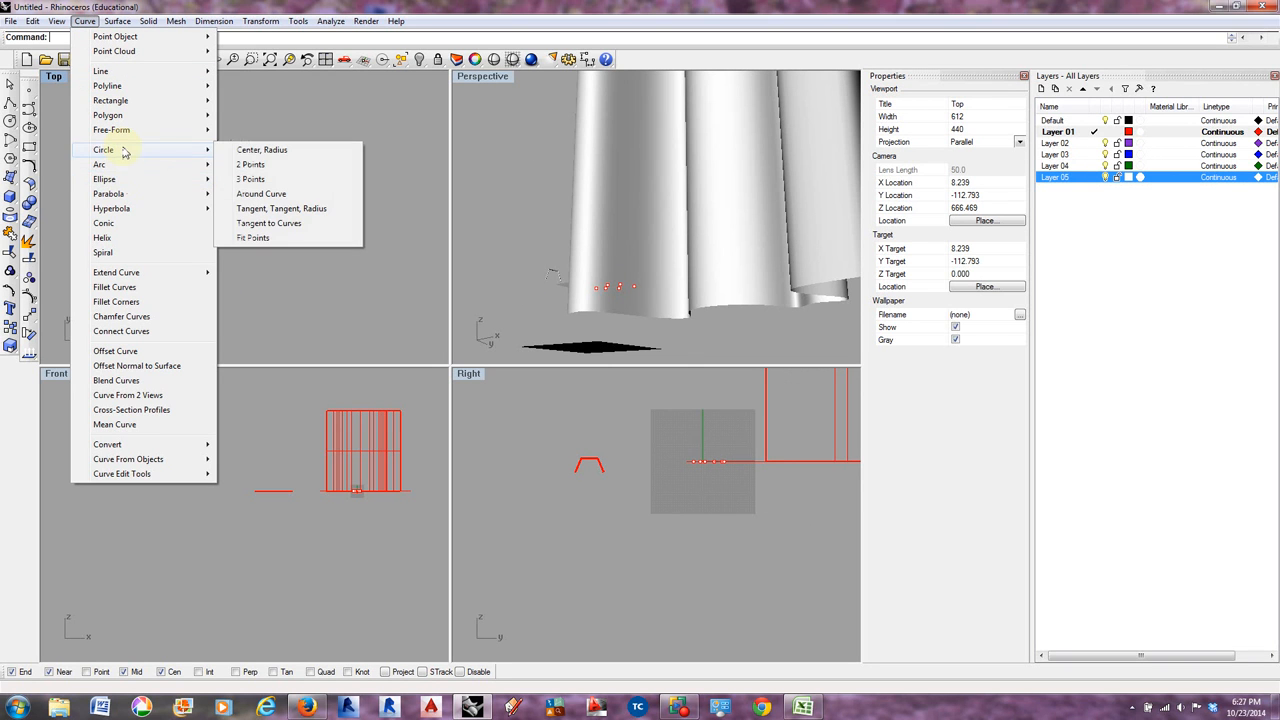
pyautogui.click(257, 150)
pyautogui.scroll(-5, 312, 251)
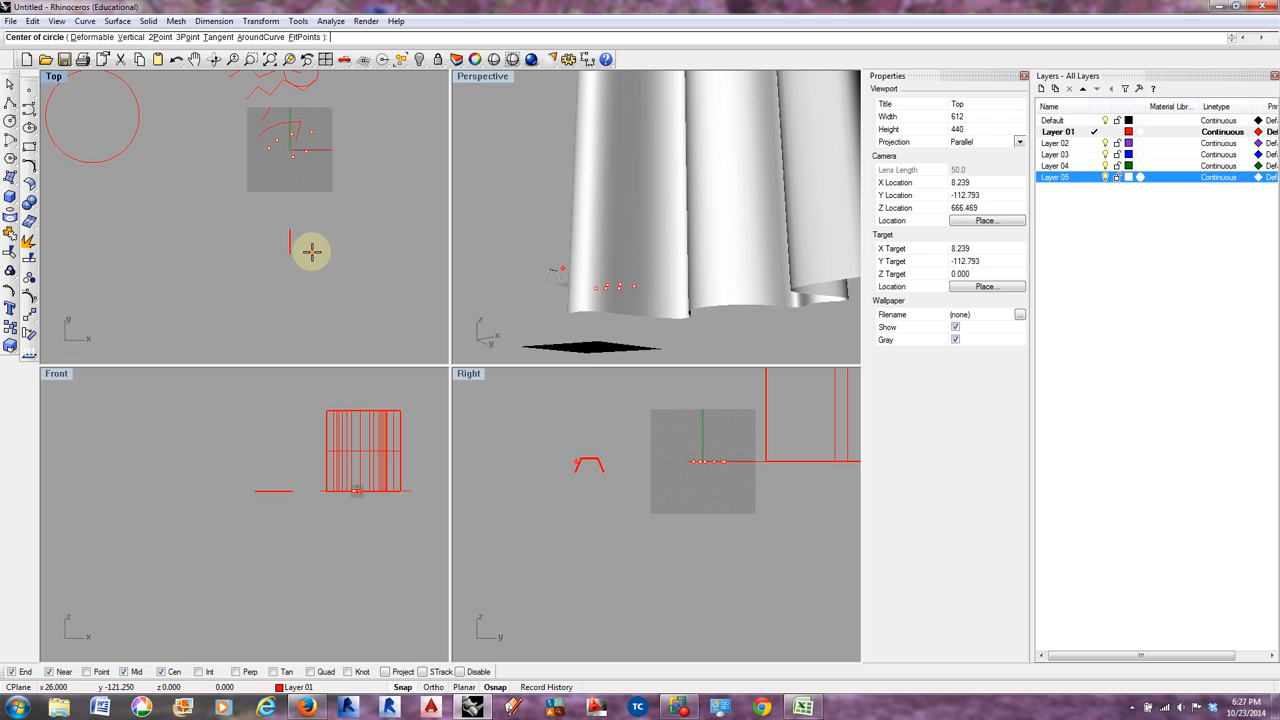
pyautogui.click(390, 259)
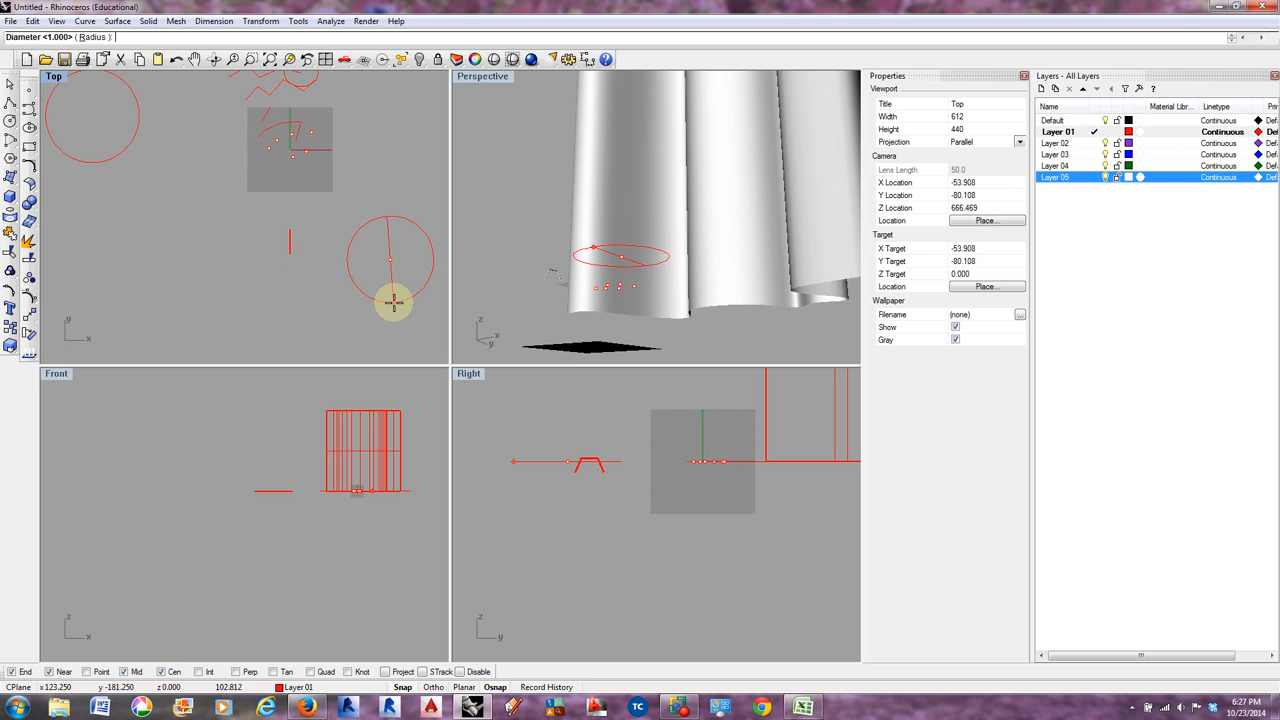
pyautogui.click(394, 305)
pyautogui.scroll(-5, 325, 212)
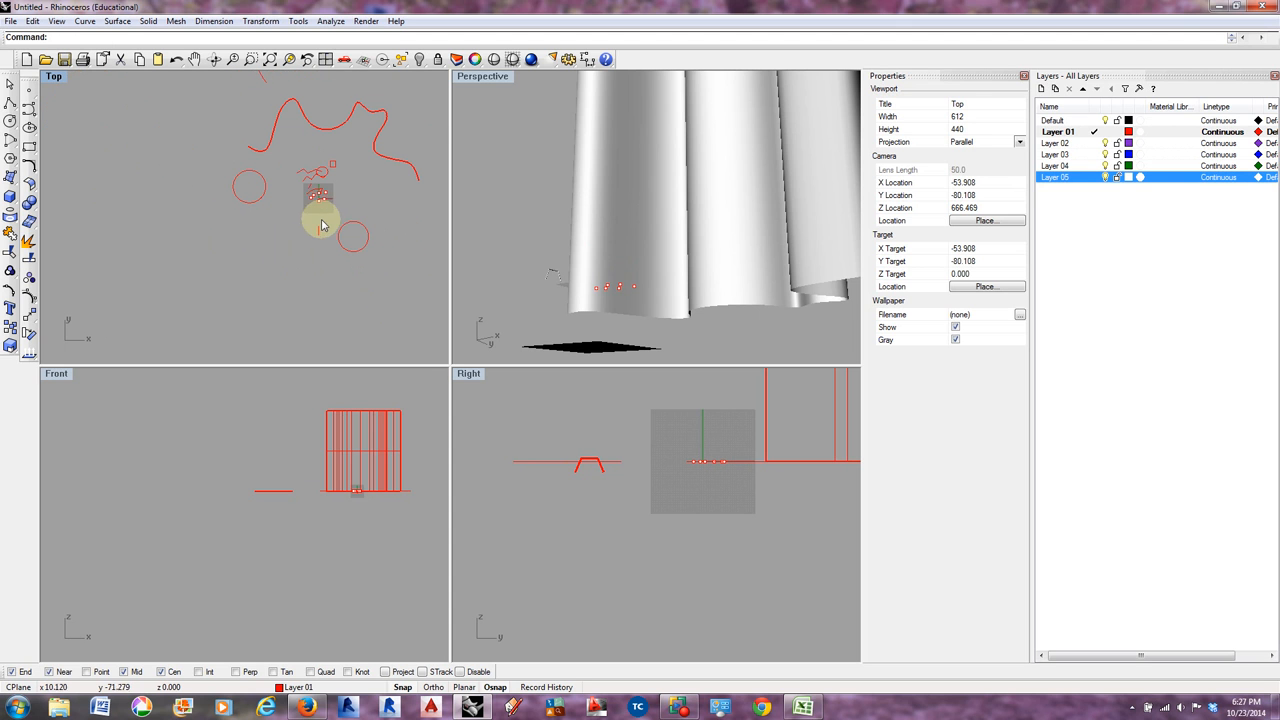
# - Return the Perspective viewport to Wireframe display and select the new circle beside the trapezoid tube
pyautogui.moveTo(637, 252); pyautogui.dragTo(660, 328, button='right')
pyautogui.scroll(-12, 647, 308)
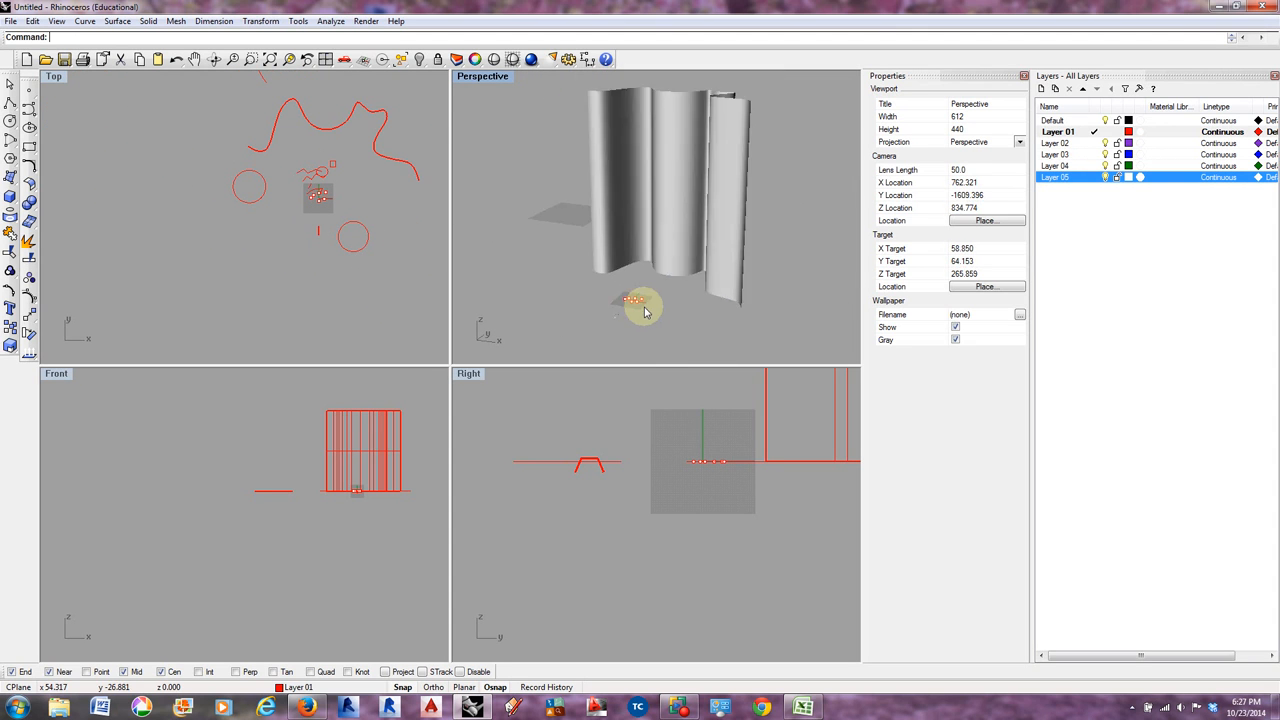
pyautogui.click(482, 77)
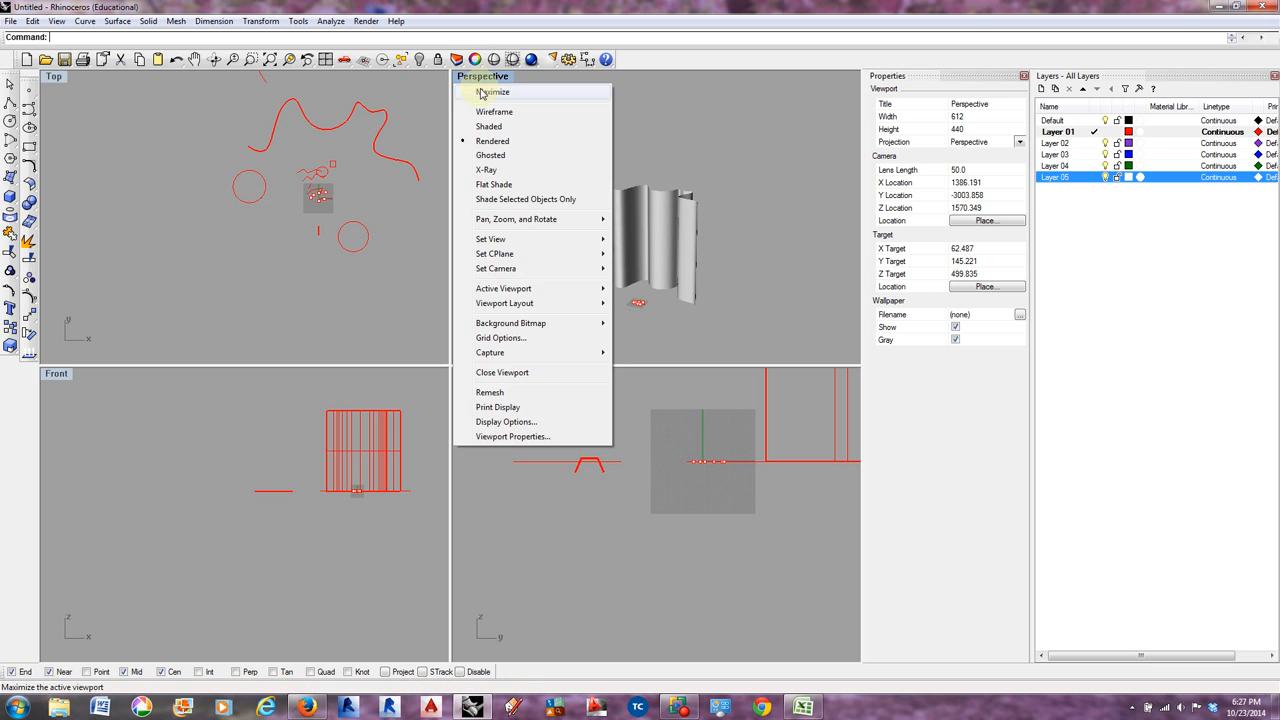
pyautogui.click(498, 116)
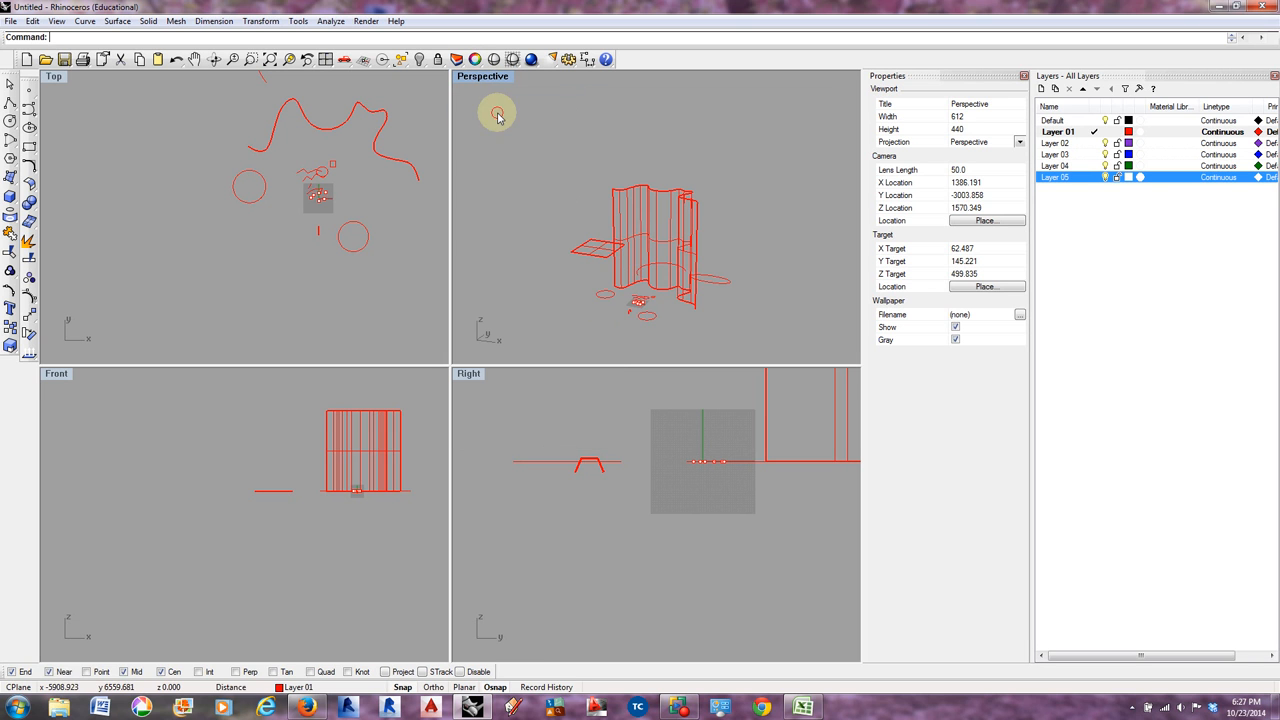
pyautogui.scroll(5, 651, 323)
pyautogui.click(647, 318)
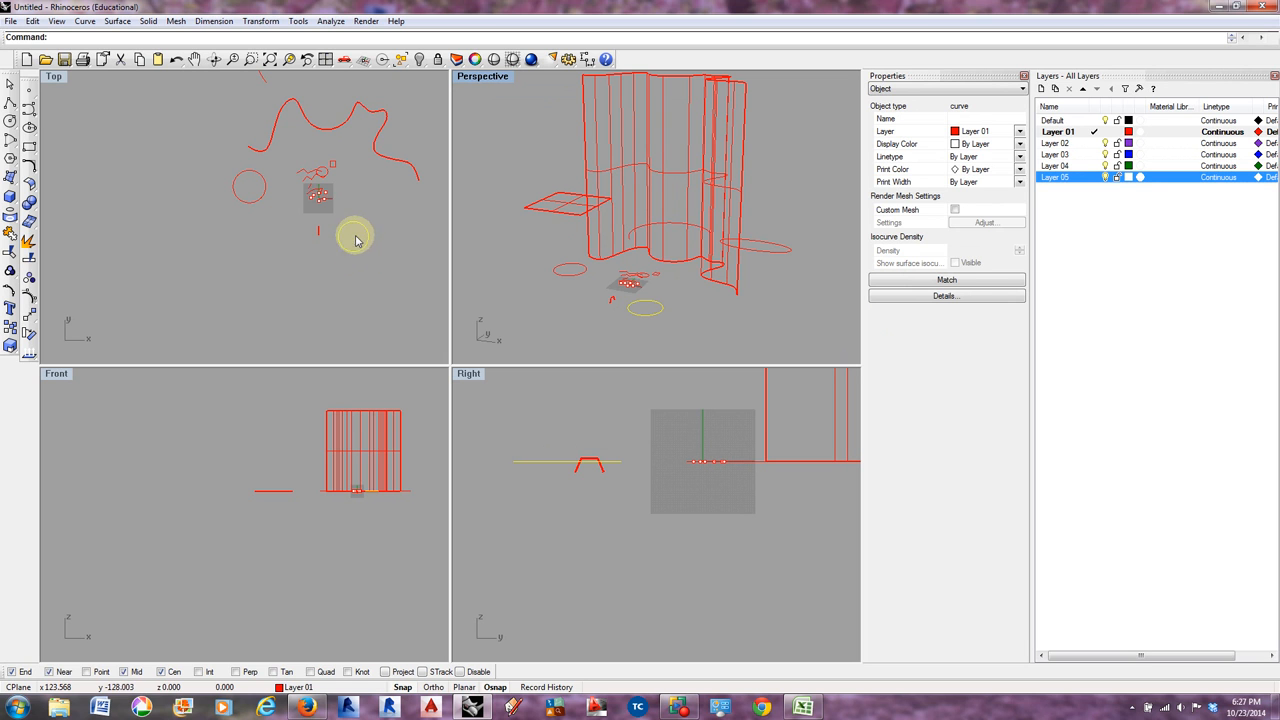
# - Reselect the circle in the Right viewport and look over the available curve, transform, dimension and solid commands, including the Scale options
pyautogui.click(565, 505)
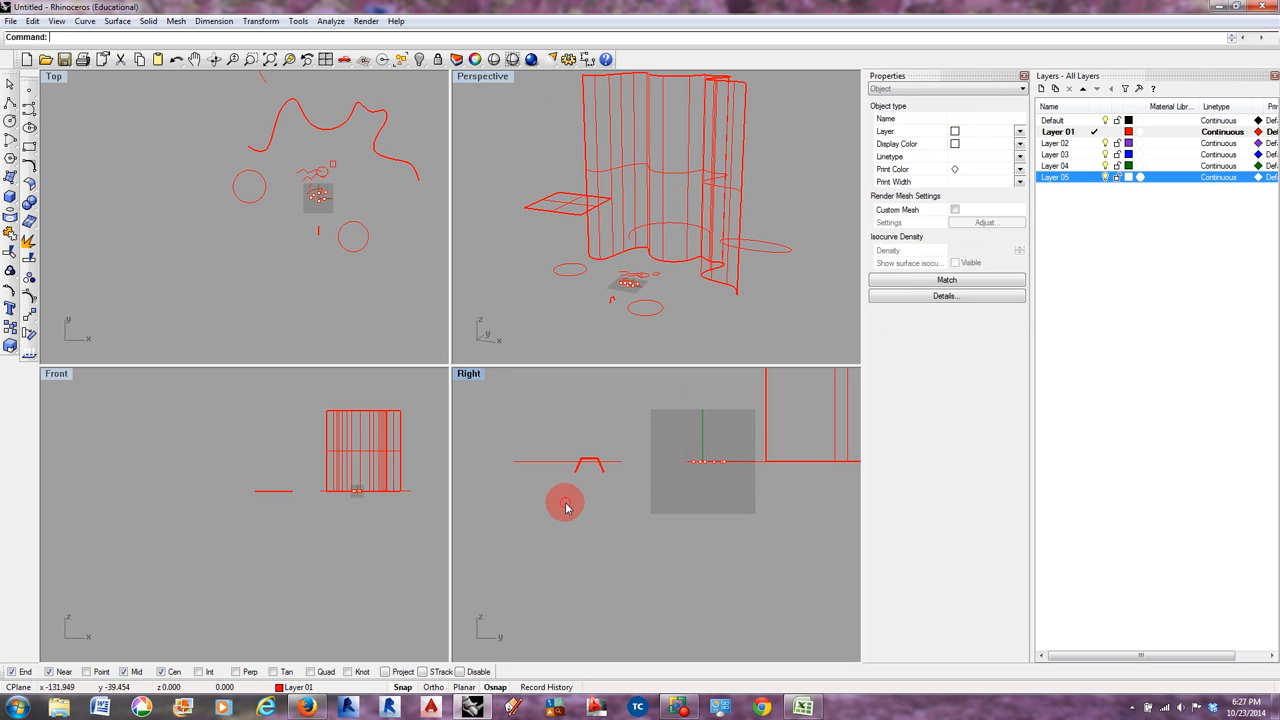
pyautogui.click(546, 463)
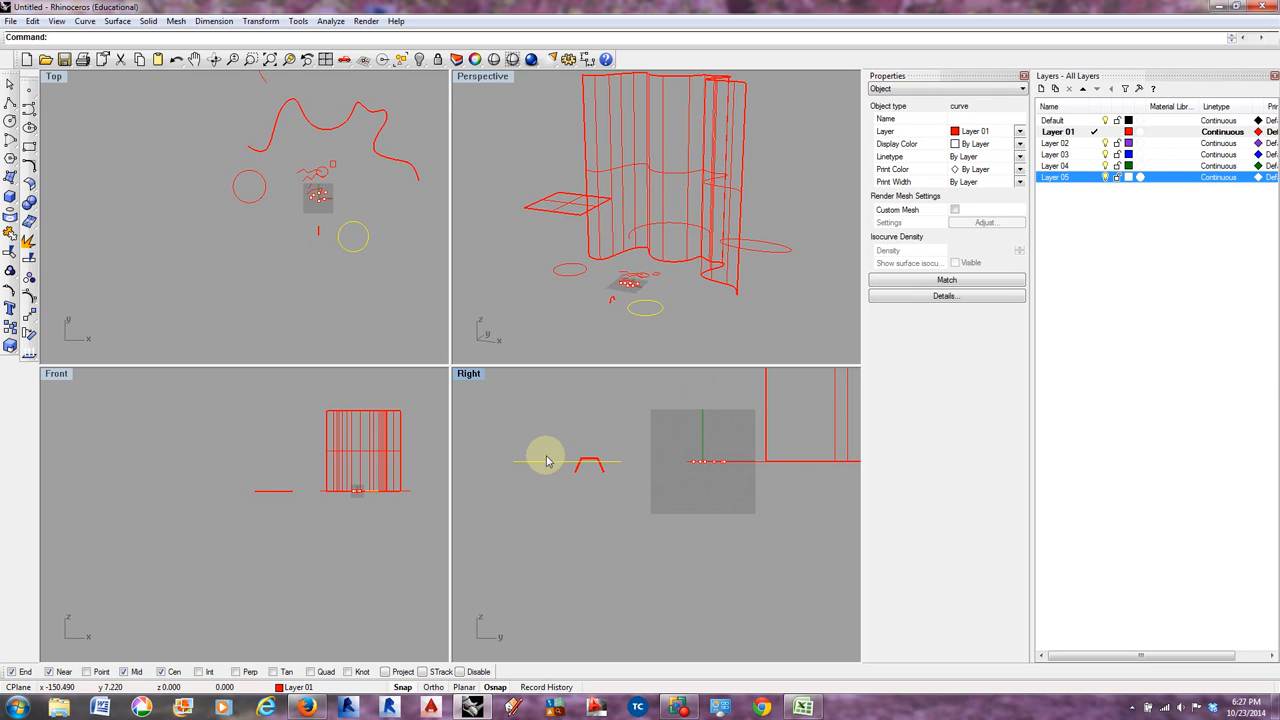
pyautogui.scroll(2, 546, 462)
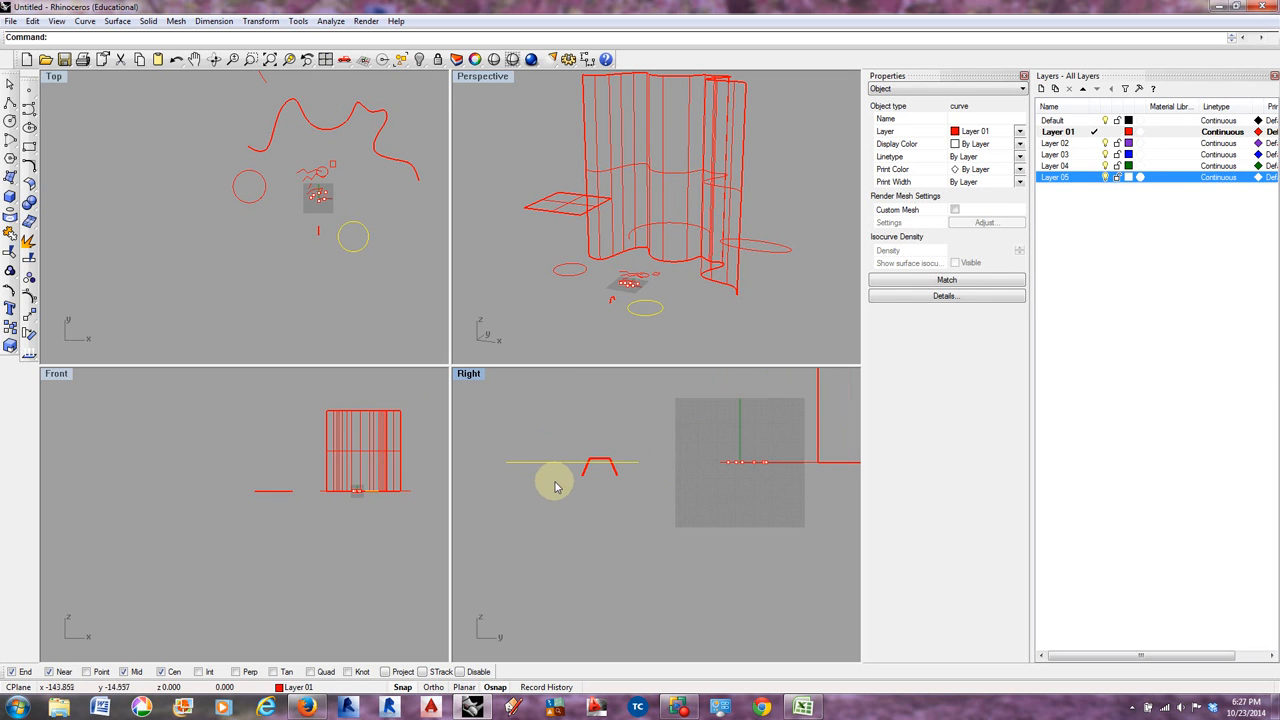
pyautogui.click(84, 21)
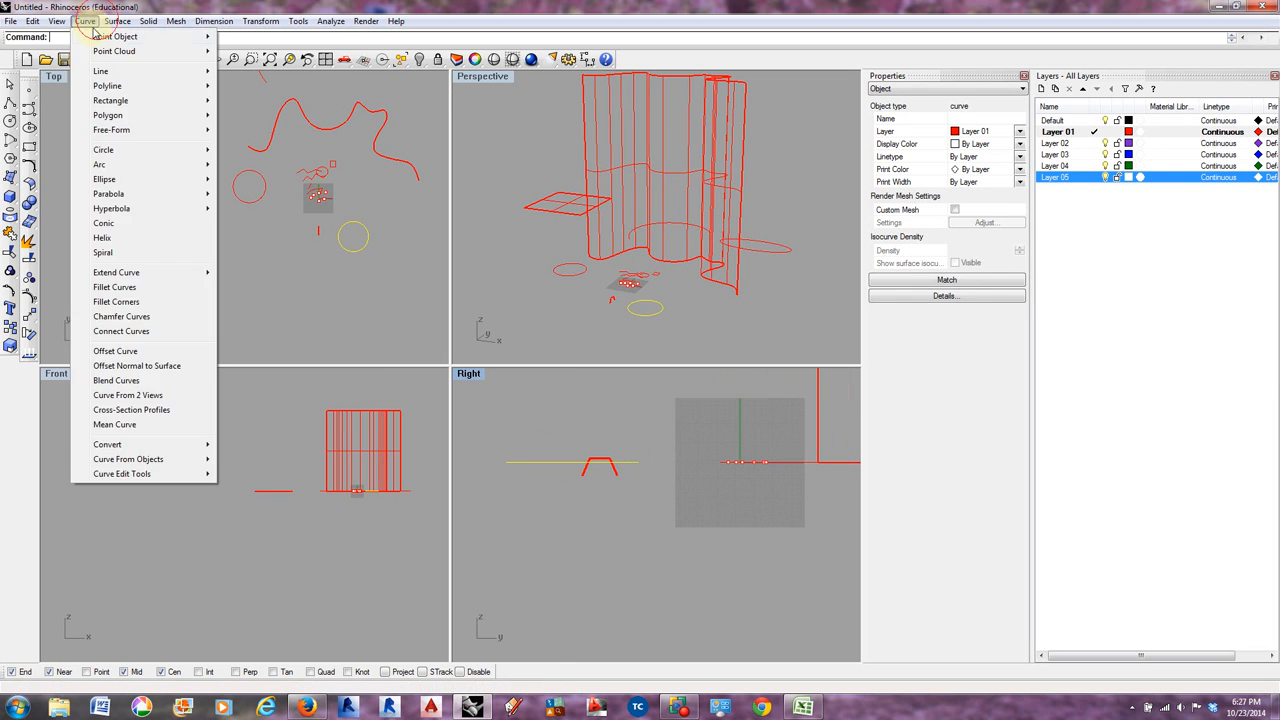
pyautogui.moveTo(202, 35)
pyautogui.moveTo(254, 22)
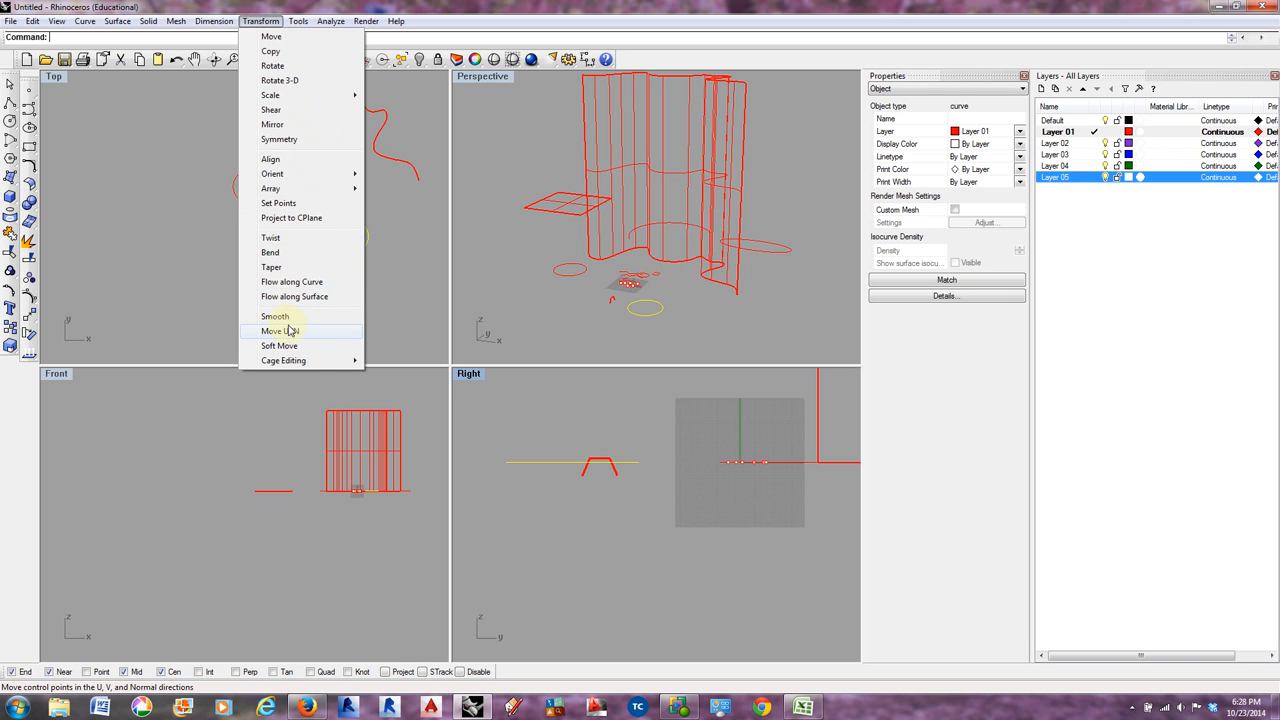
pyautogui.moveTo(307, 367)
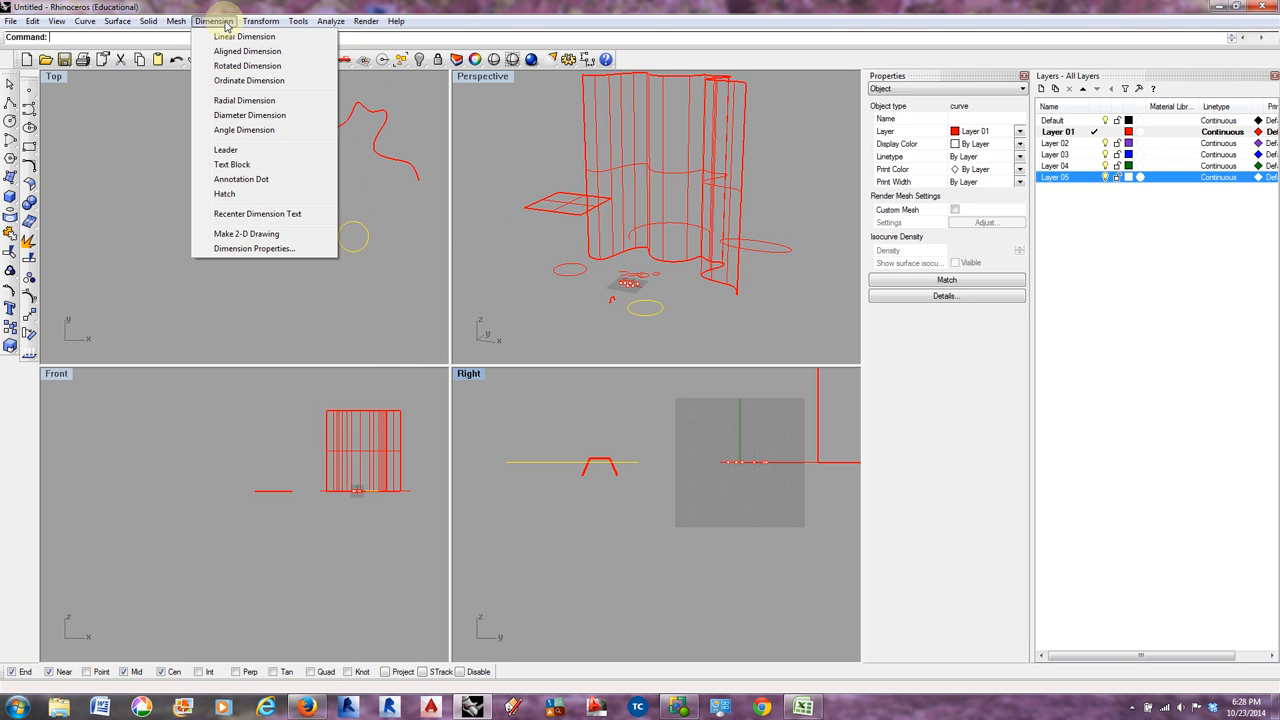
pyautogui.moveTo(296, 24)
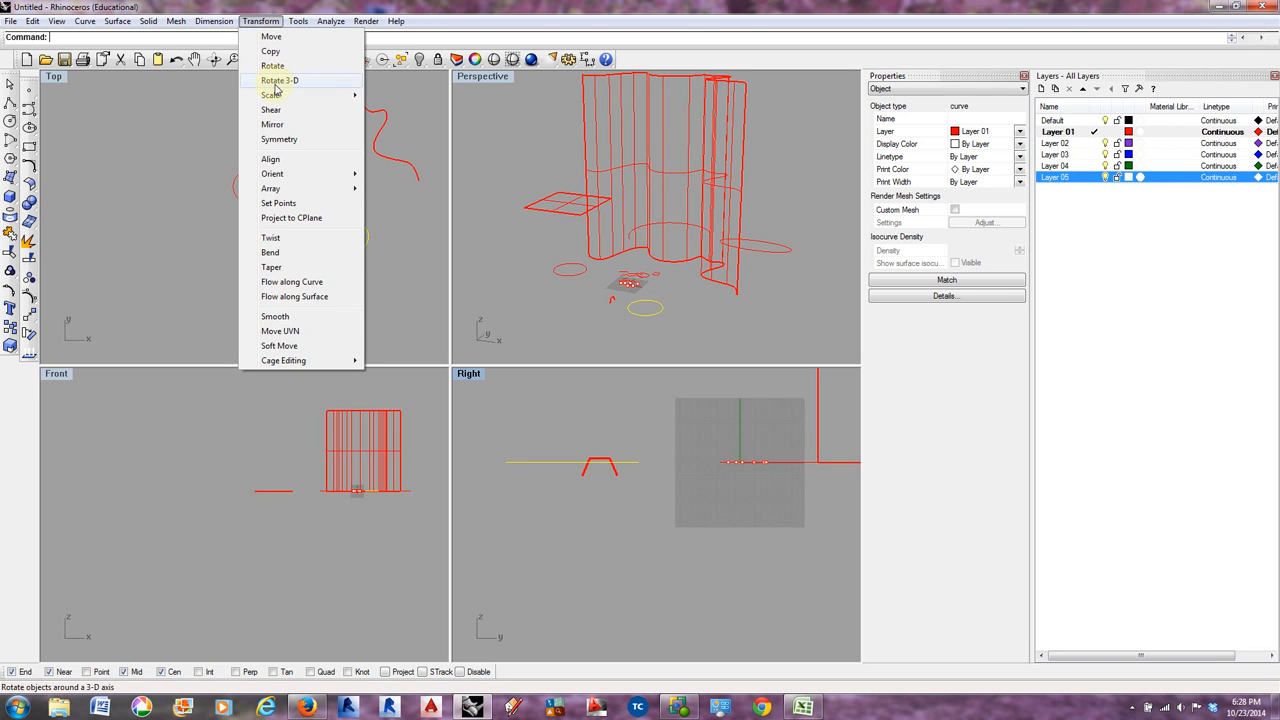
pyautogui.moveTo(280, 97)
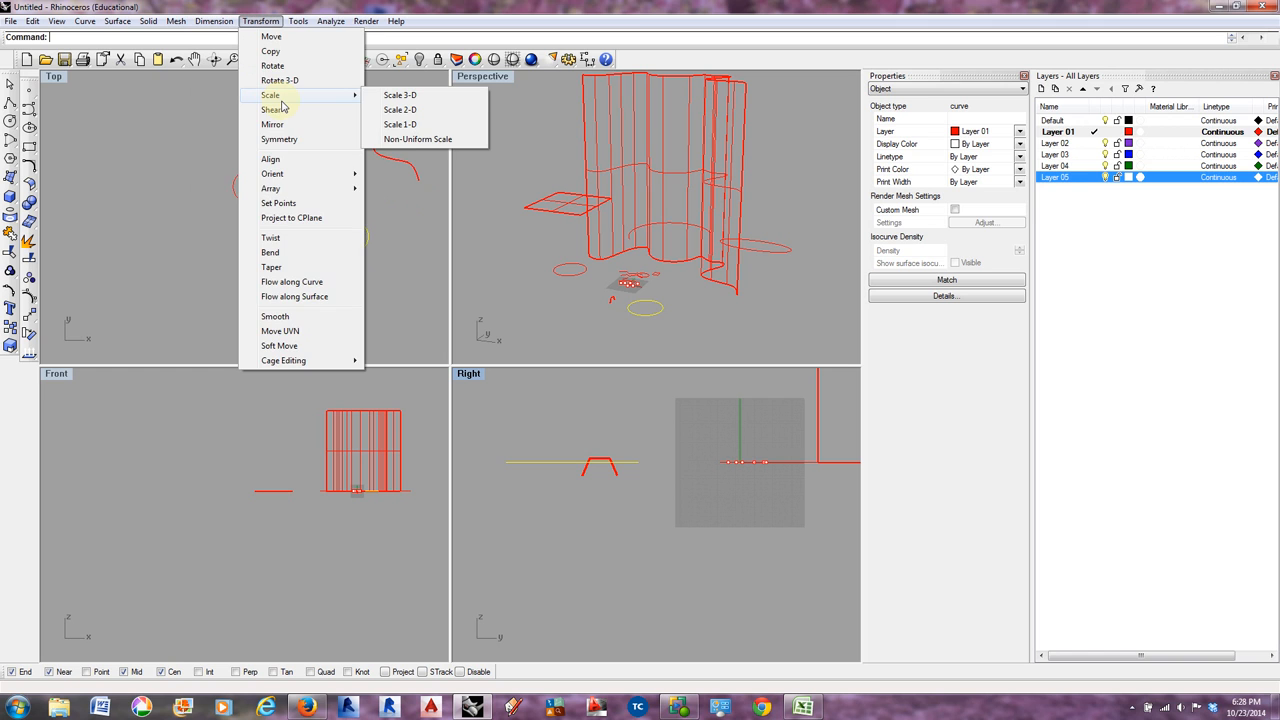
pyautogui.click(282, 106)
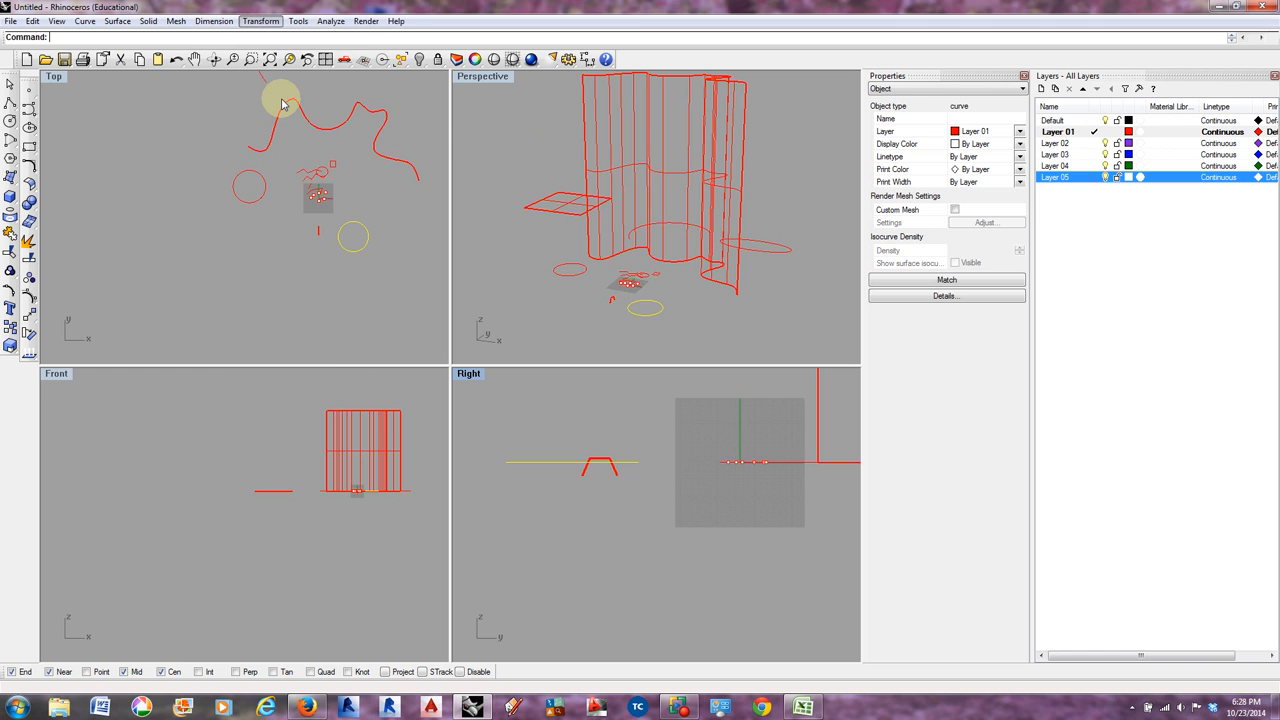
pyautogui.click(148, 21)
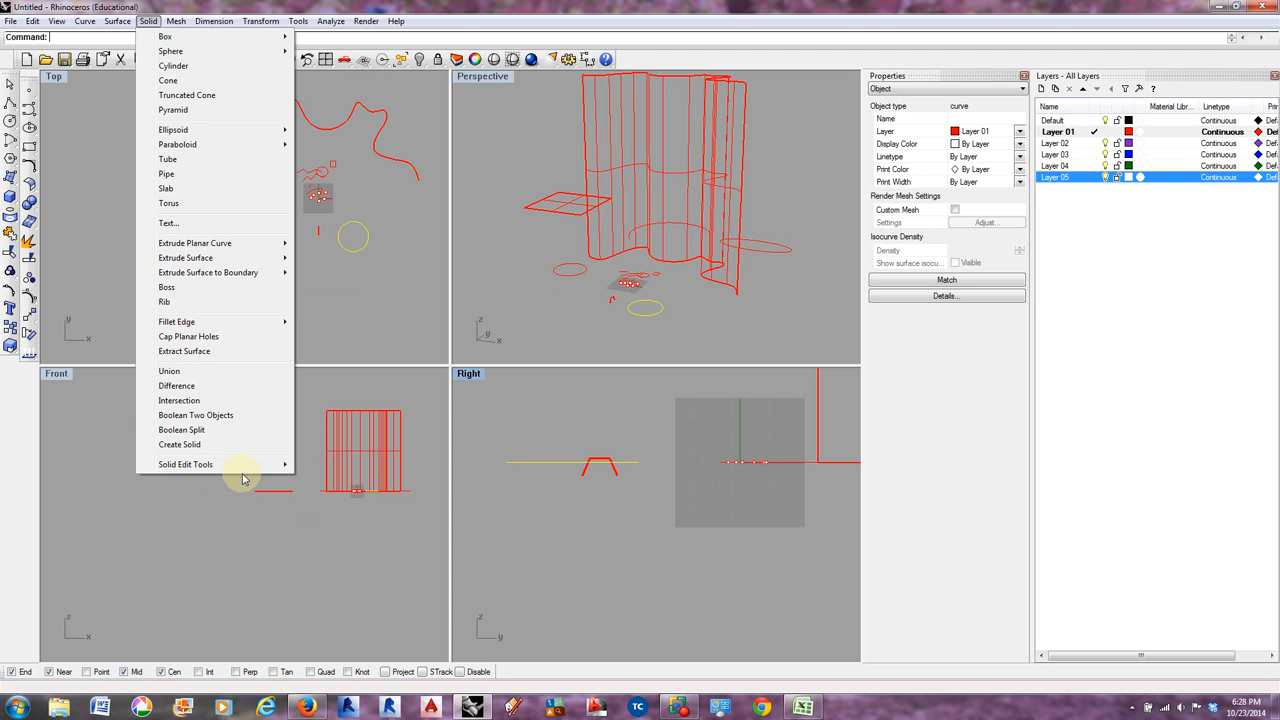
pyautogui.moveTo(246, 470)
pyautogui.press('Escape')
pyautogui.press('Escape')
pyautogui.press('o')
pyautogui.press('f')
pyautogui.press('f')
pyautogui.write('set')
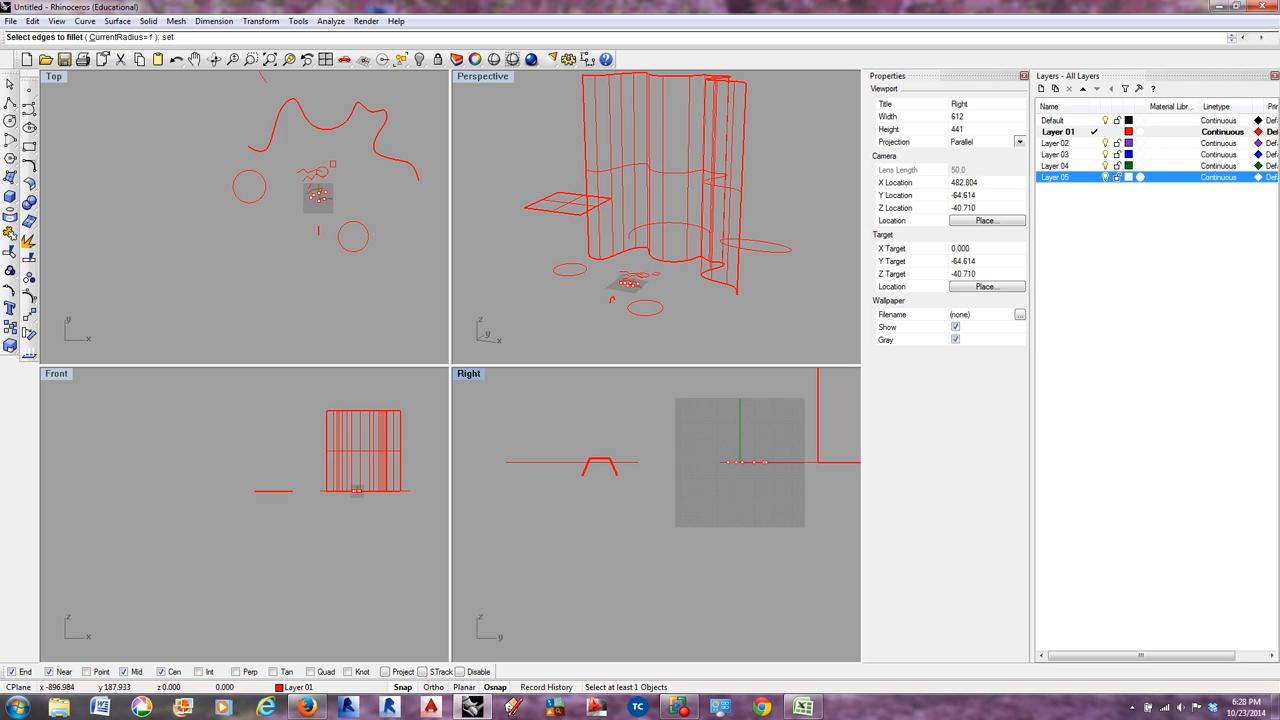
pyautogui.rightClick(245, 473)
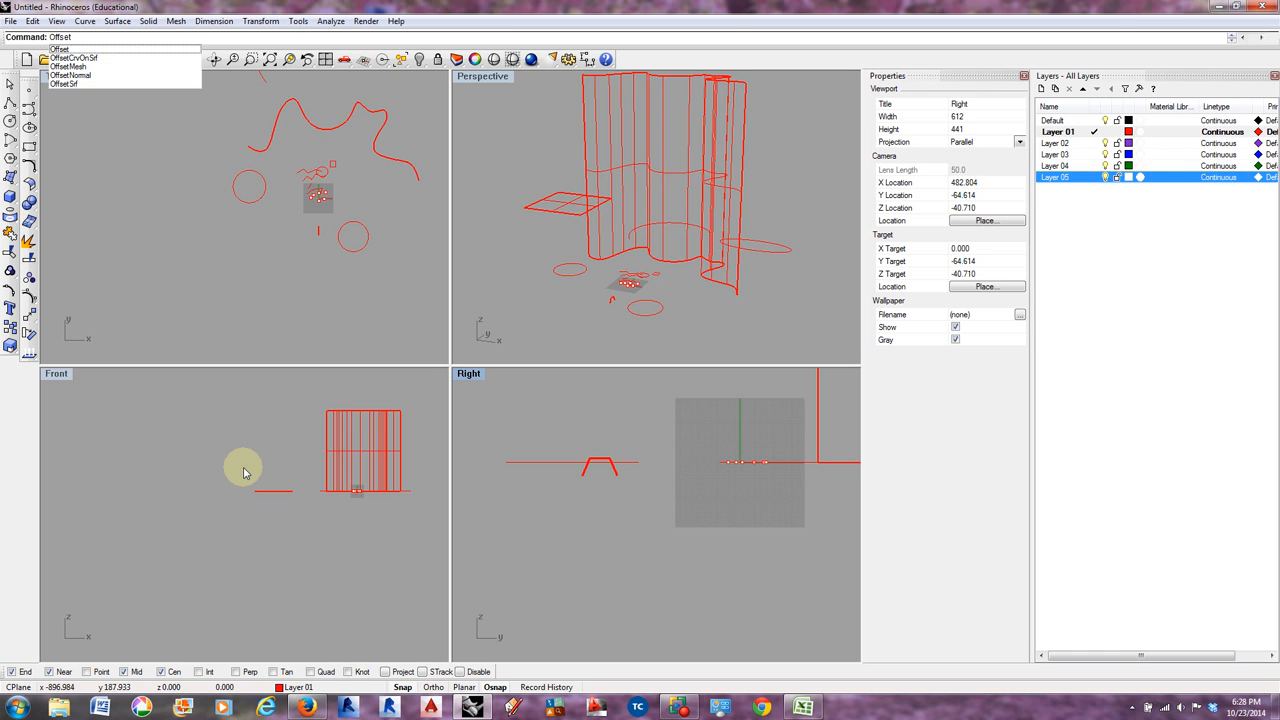
# - Start the Offset command on the circle beside the trapezoid tube with an offset distance of 20
pyautogui.click(72, 50)
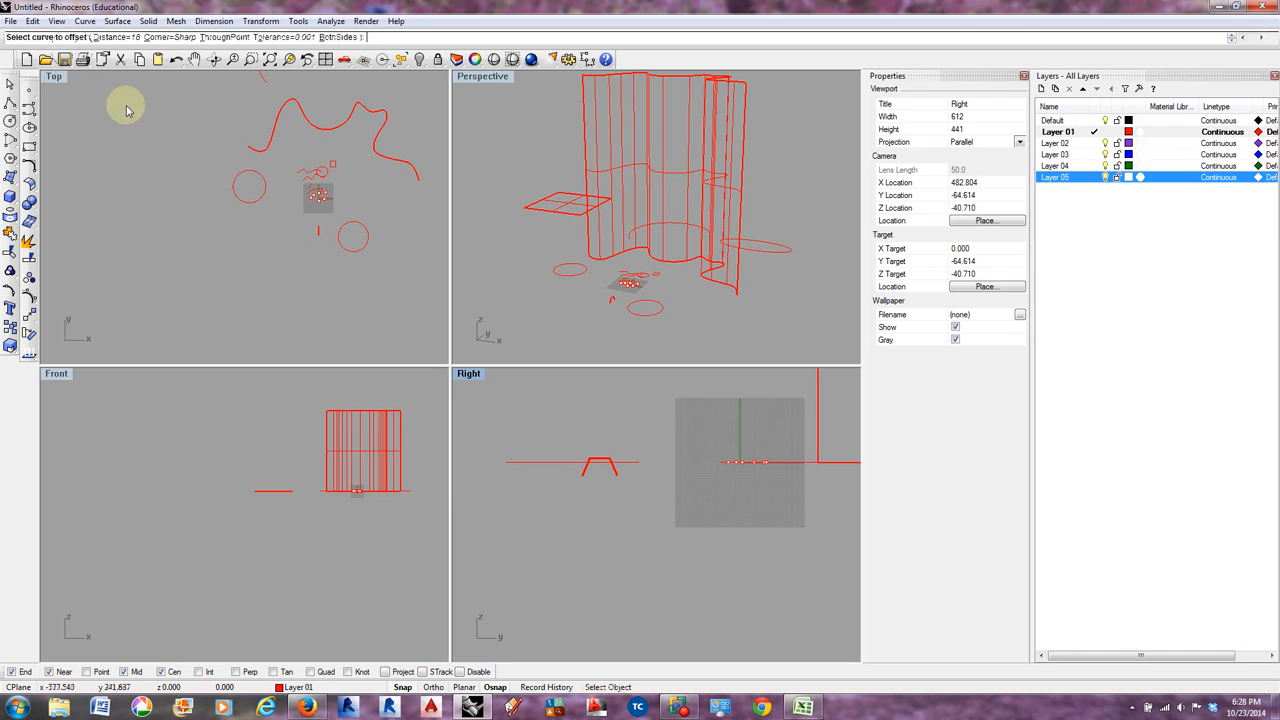
pyautogui.click(355, 248)
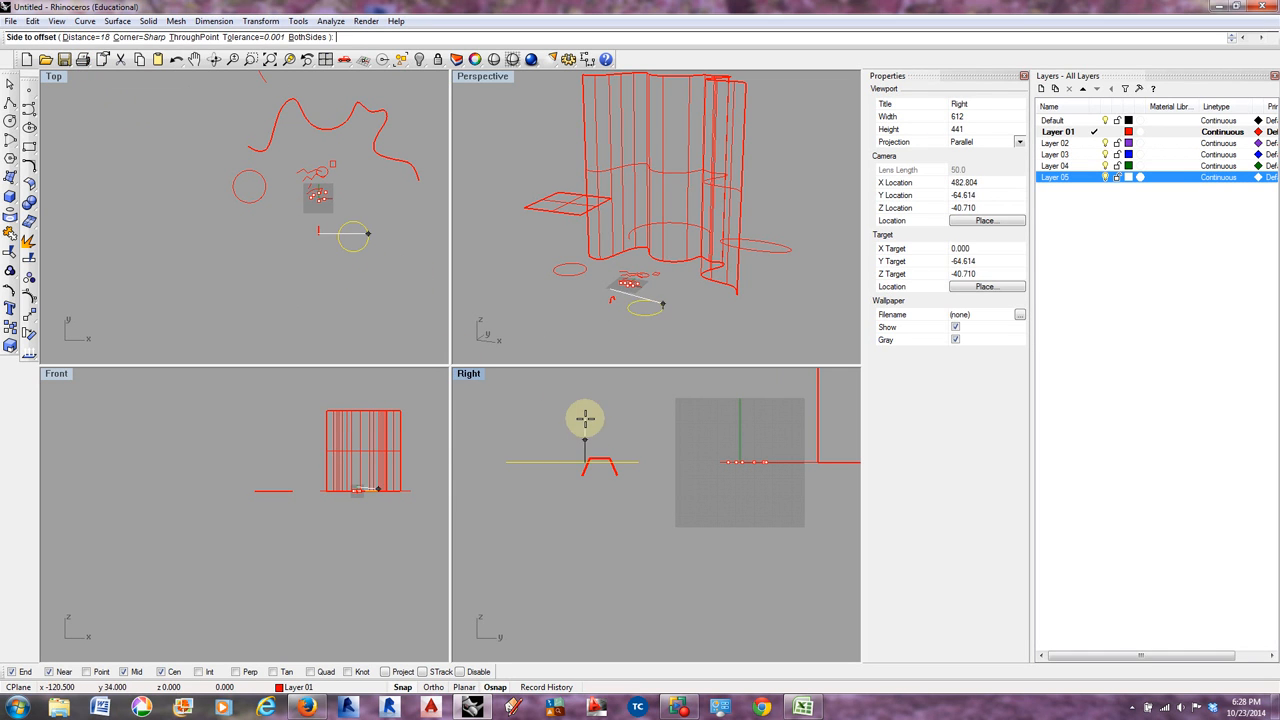
pyautogui.scroll(-2, 578, 423)
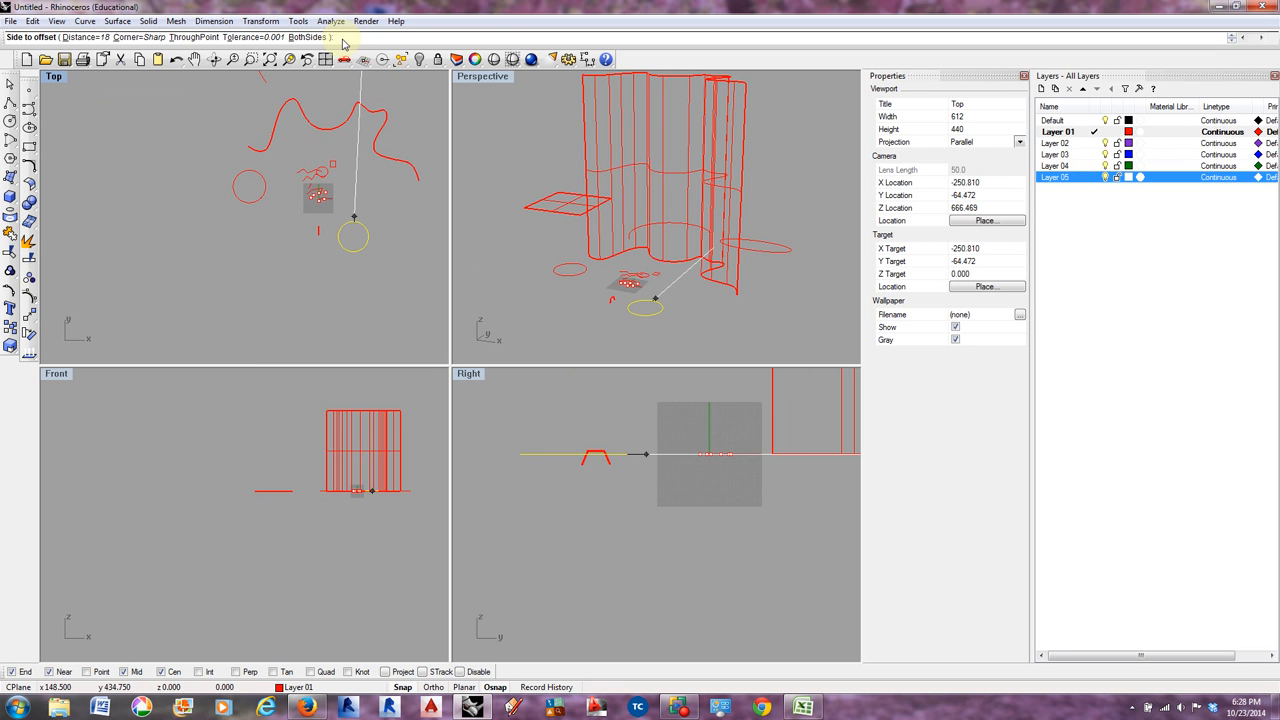
pyautogui.press('Return')
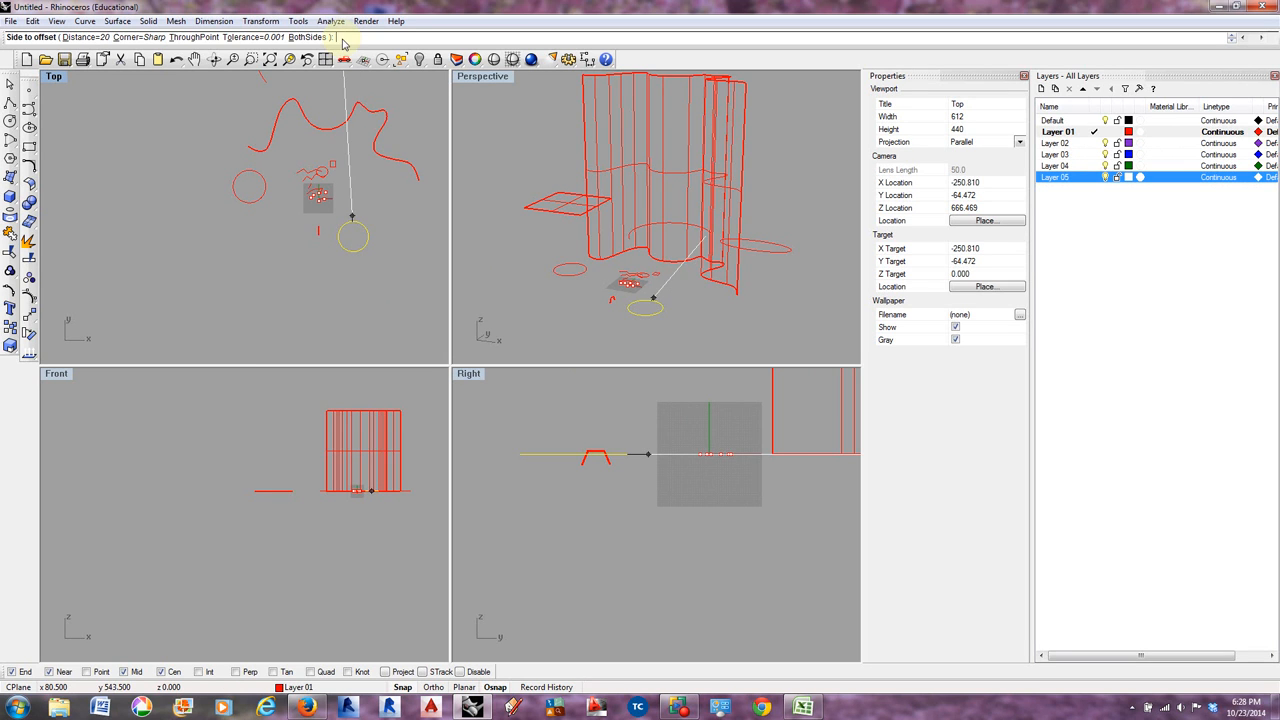
pyautogui.scroll(-3, 570, 465)
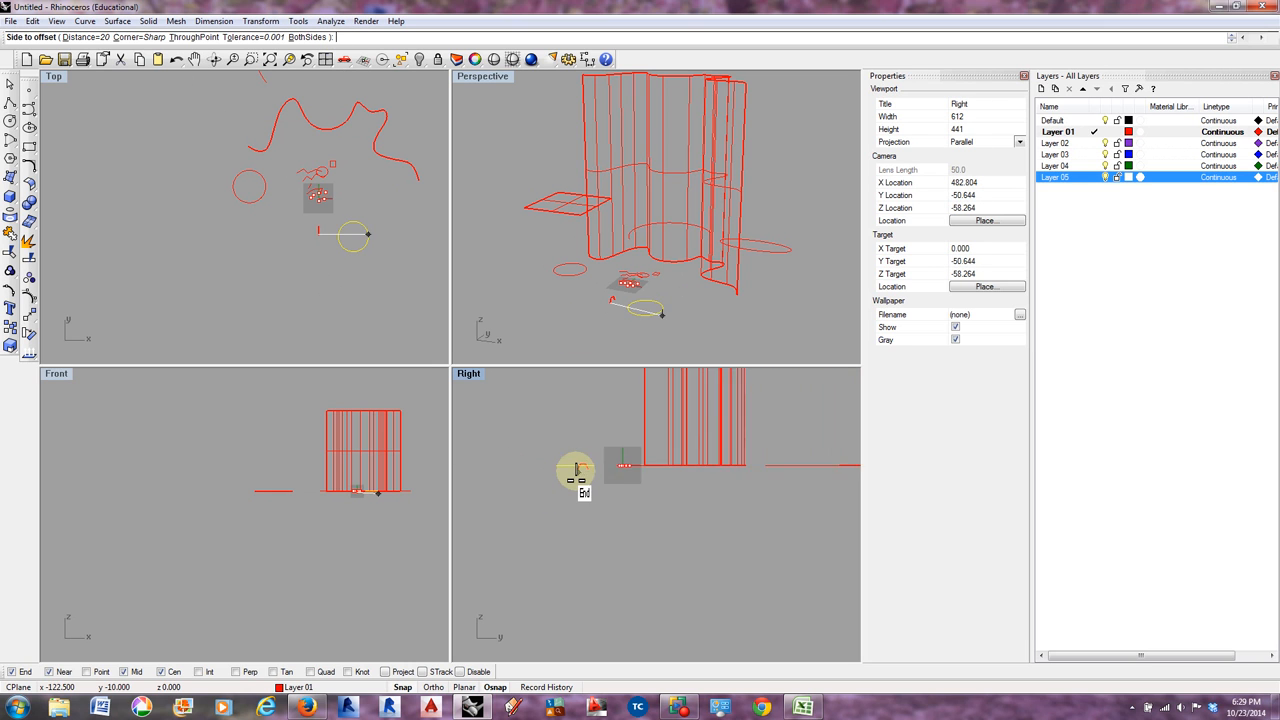
pyautogui.scroll(5, 569, 436)
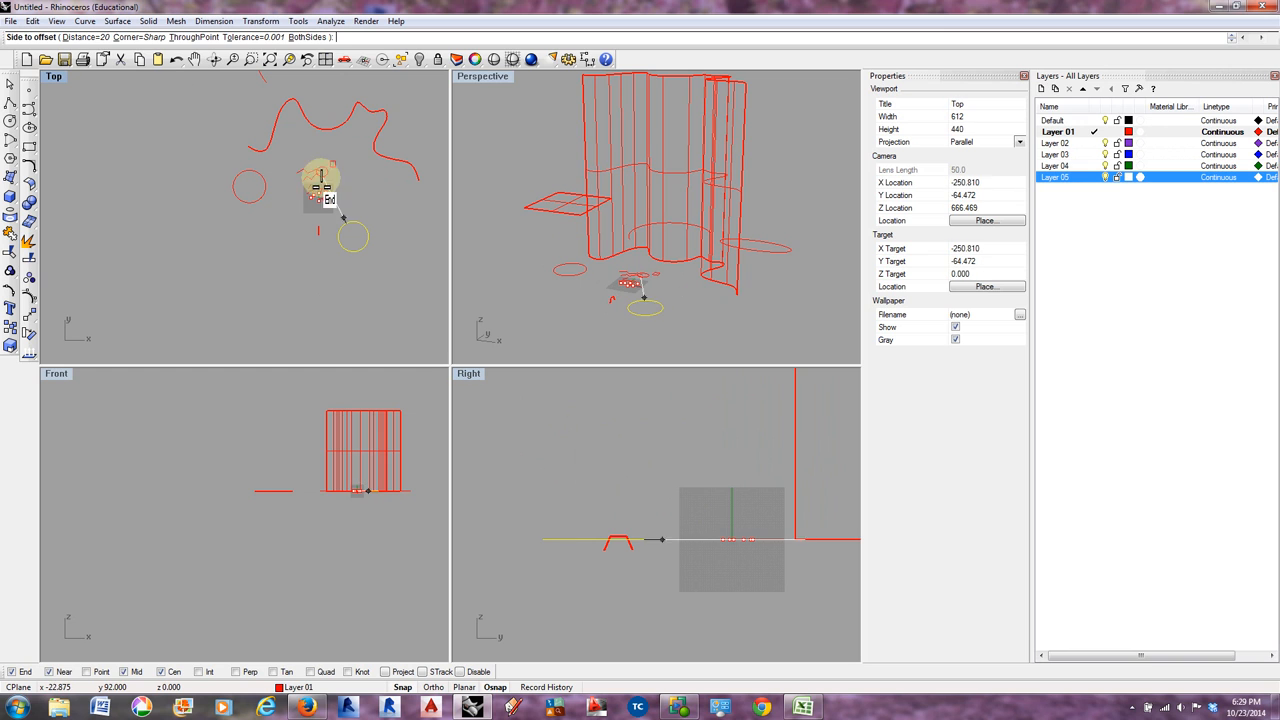
# - Set the offset distance to 96 and place the offset circle directly above the original in the Right viewport
pyautogui.click(80, 40)
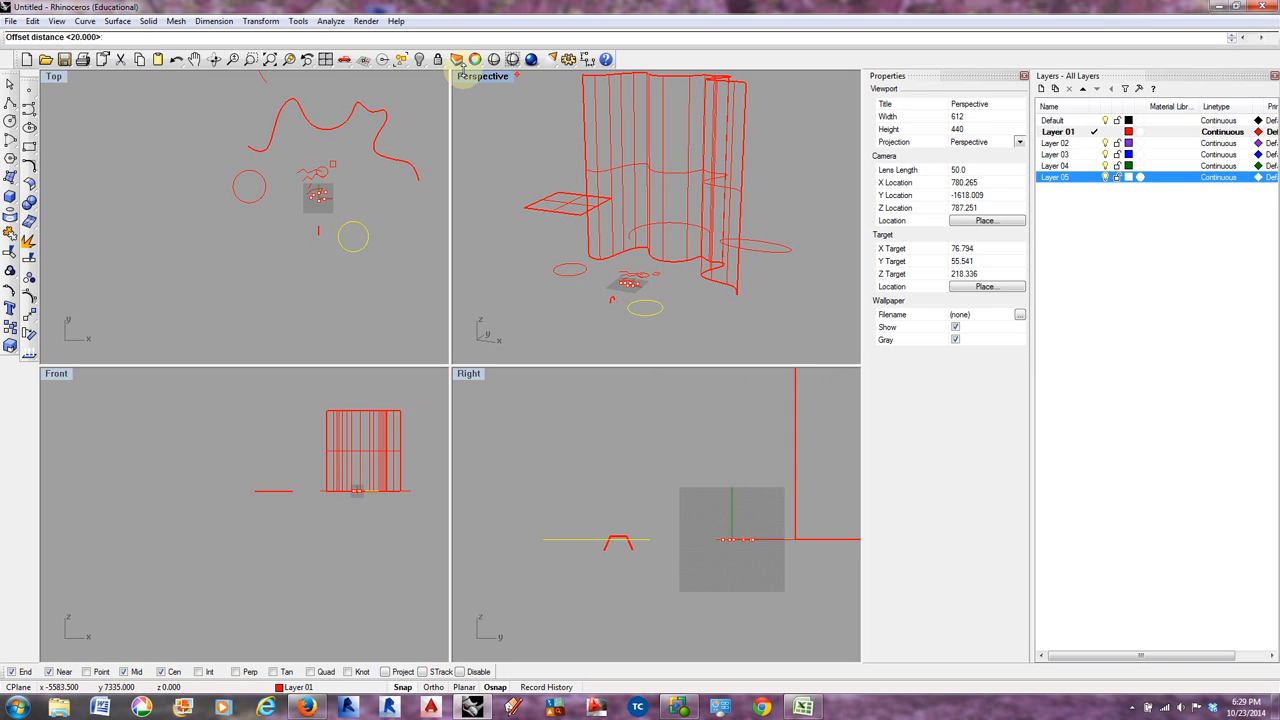
pyautogui.write('2')
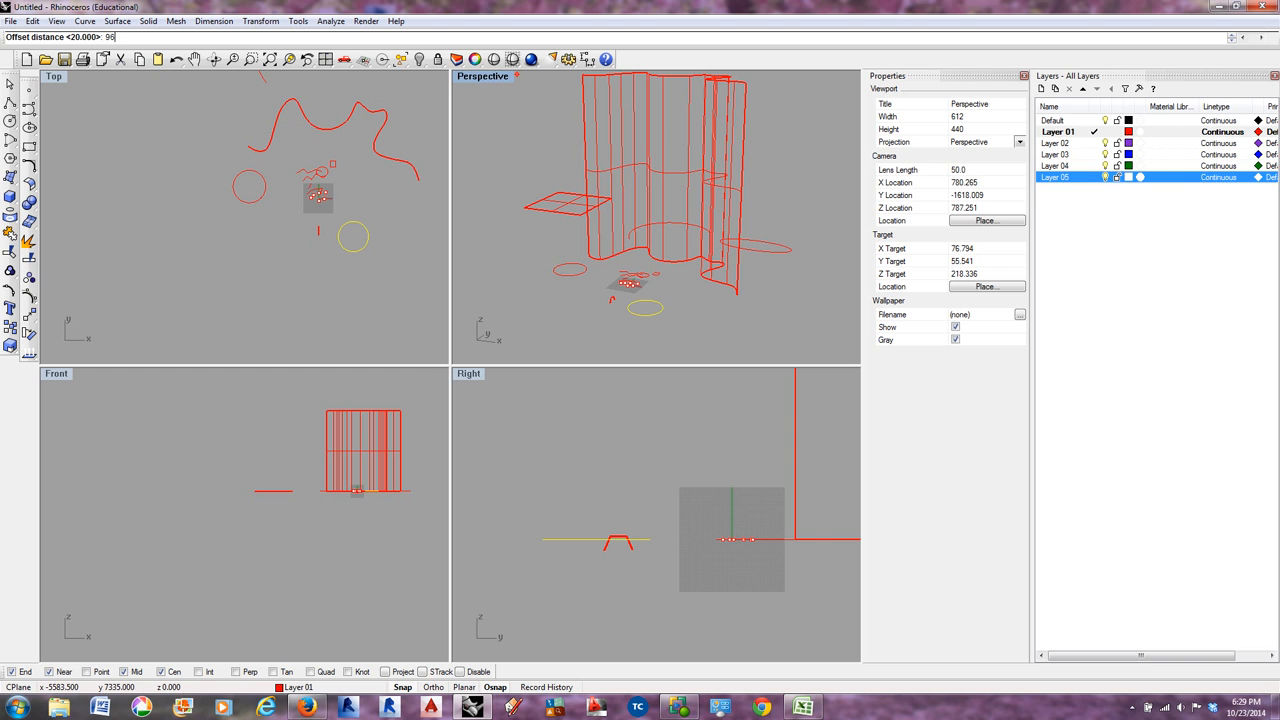
pyautogui.click(558, 602)
pyautogui.click(567, 513)
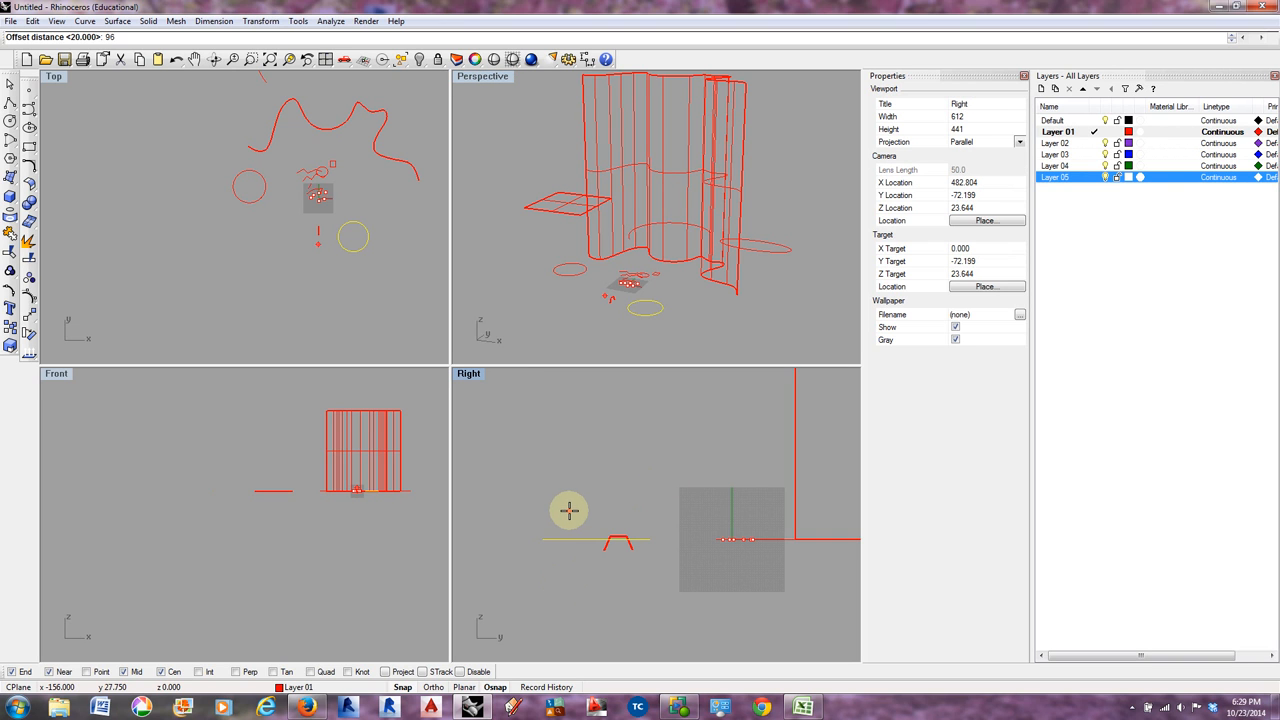
pyautogui.press('Return')
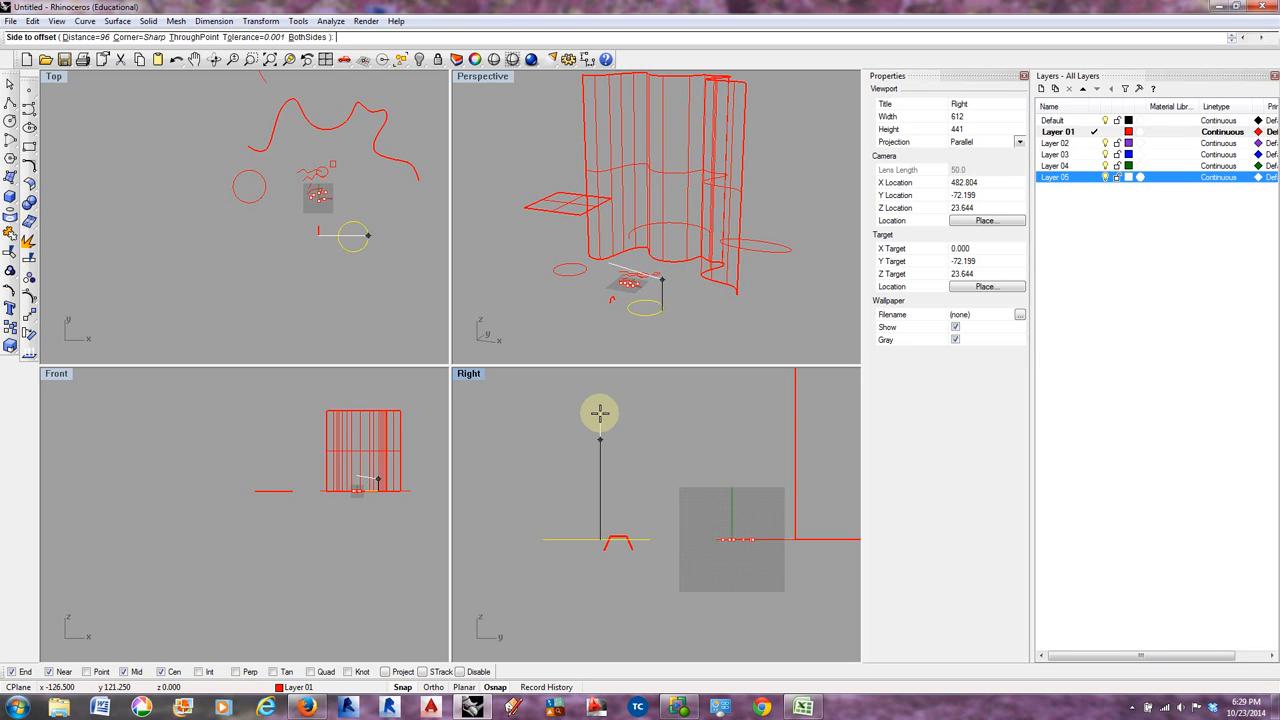
pyautogui.click(602, 411)
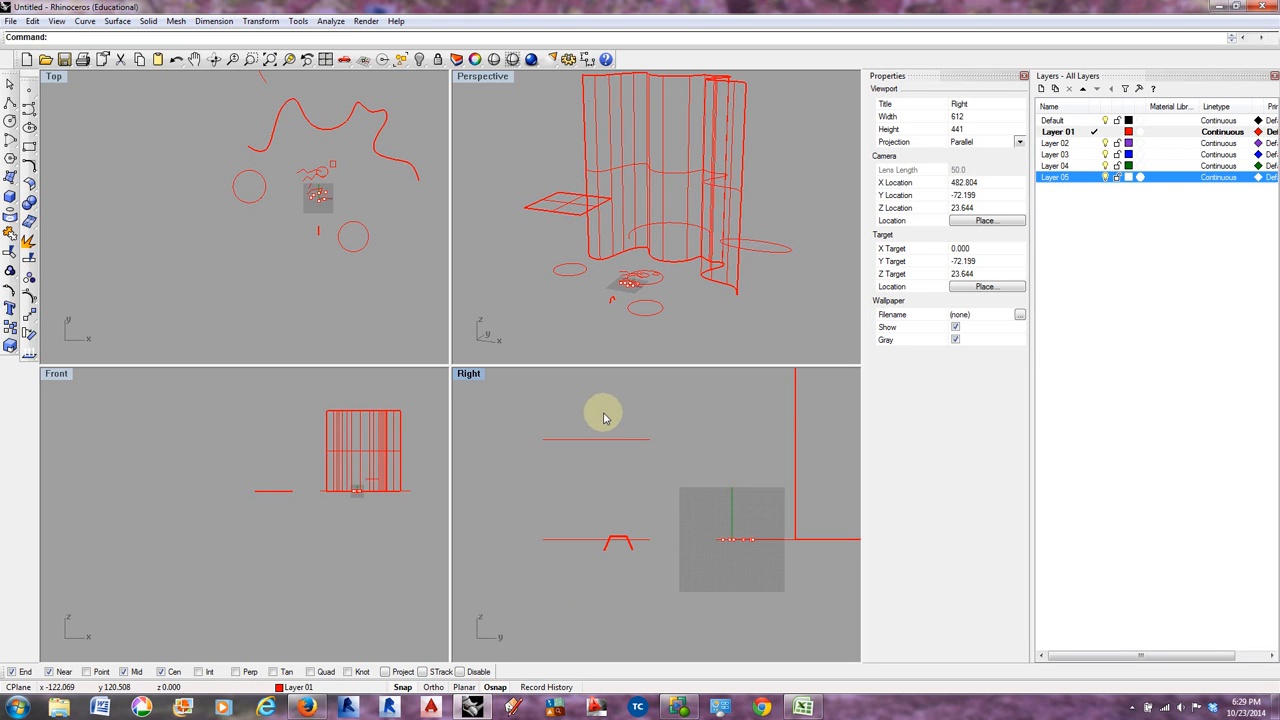
# - Select the upper offset circle from the two overlapping curves in the Top viewport and start a Scale 2-D on it
pyautogui.moveTo(640, 477); pyautogui.dragTo(655, 480, button='right')
pyautogui.moveTo(706, 291); pyautogui.dragTo(634, 80, button='right')
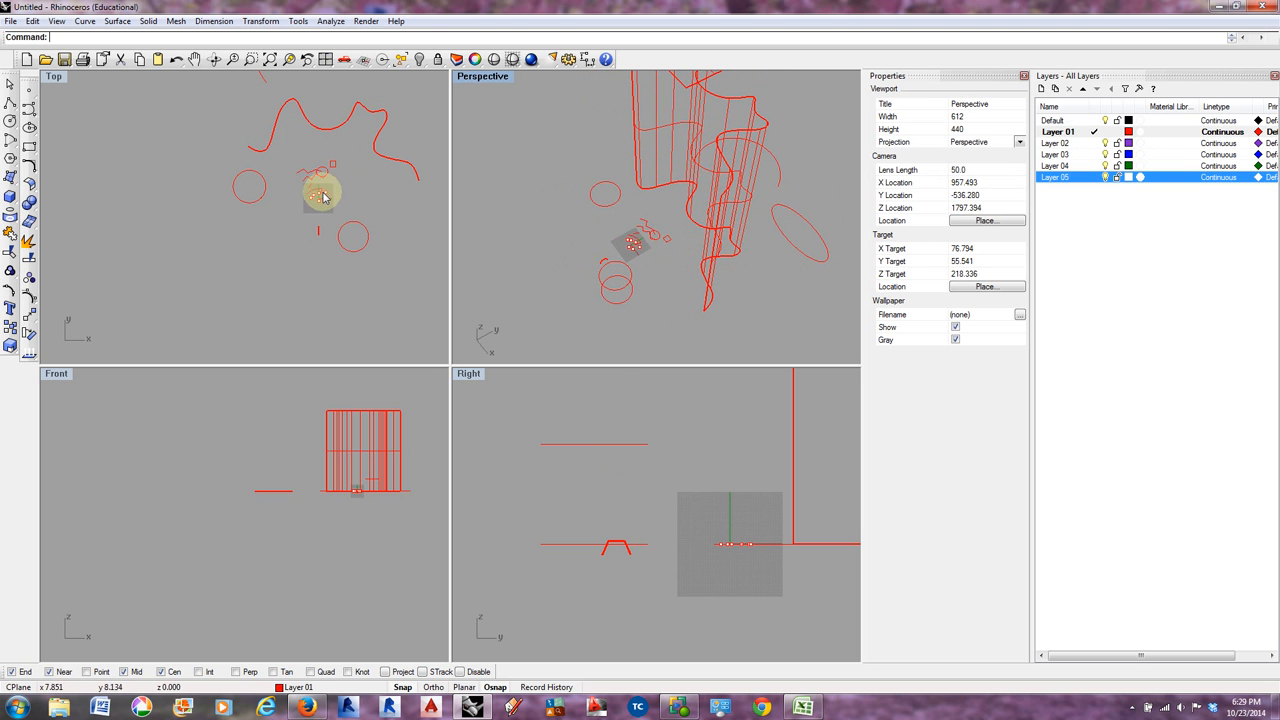
pyautogui.click(355, 229)
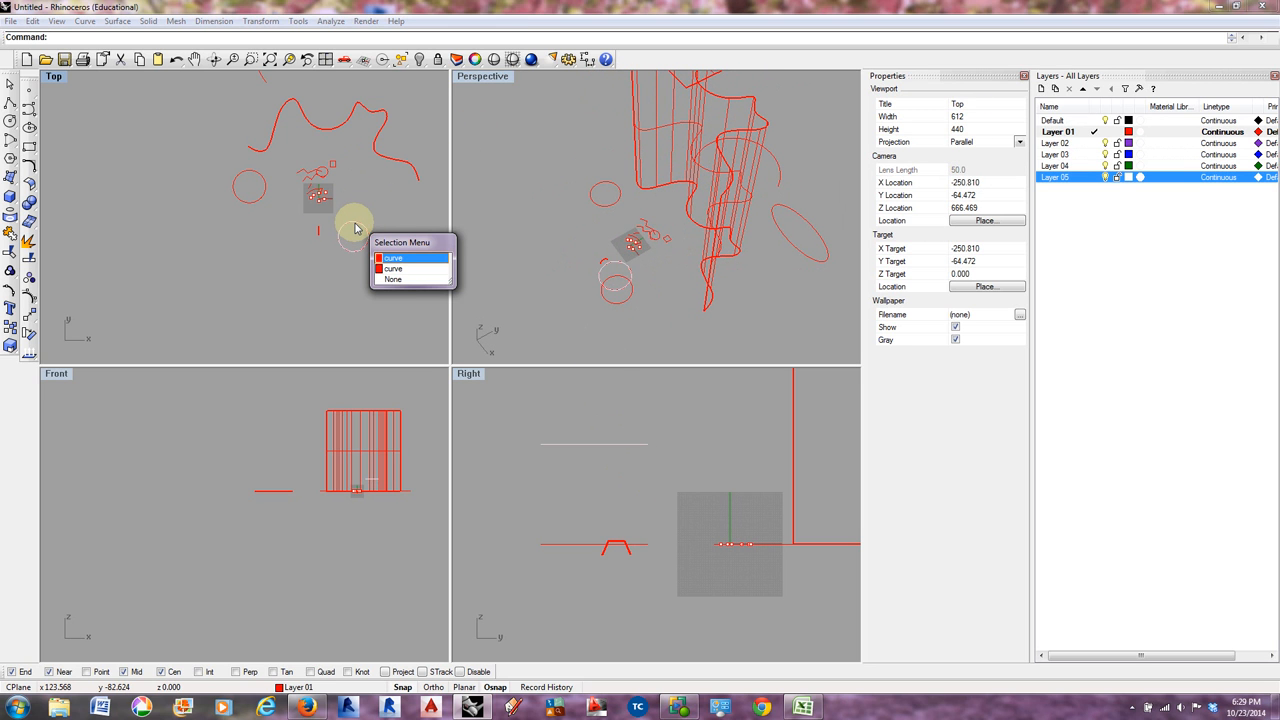
pyautogui.click(402, 259)
pyautogui.scroll(2, 352, 236)
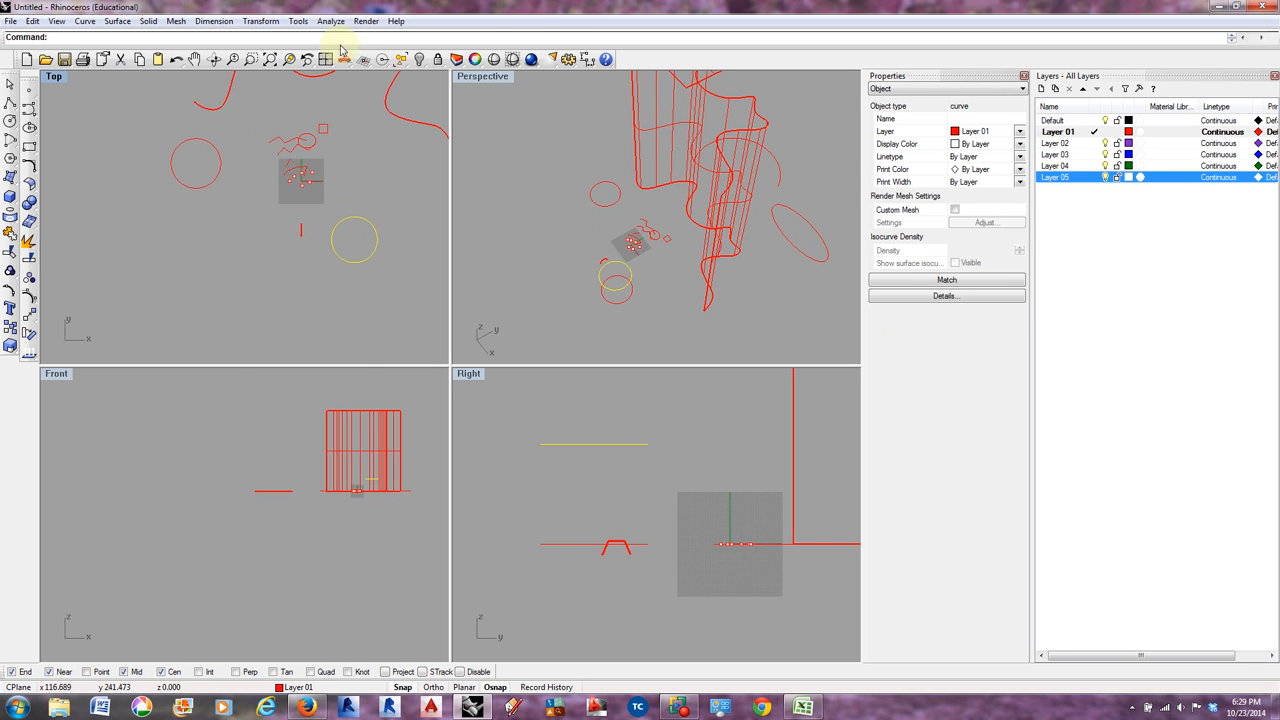
pyautogui.click(260, 21)
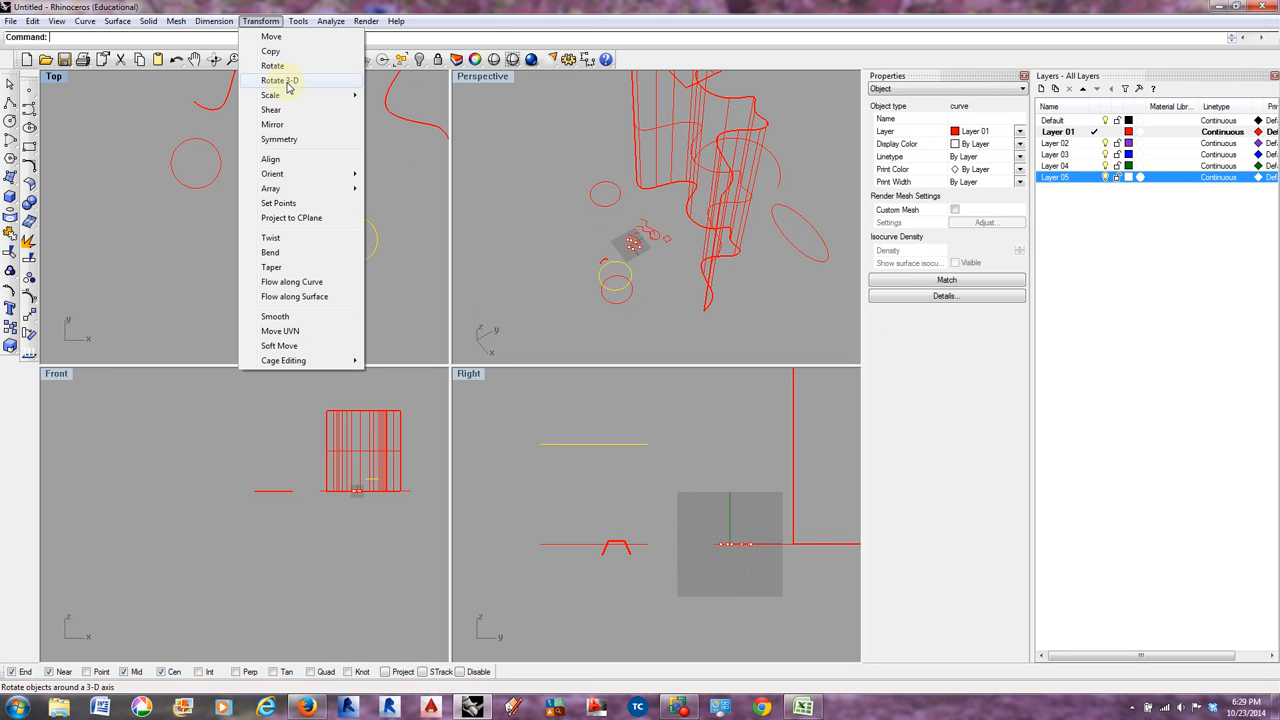
pyautogui.moveTo(290, 97)
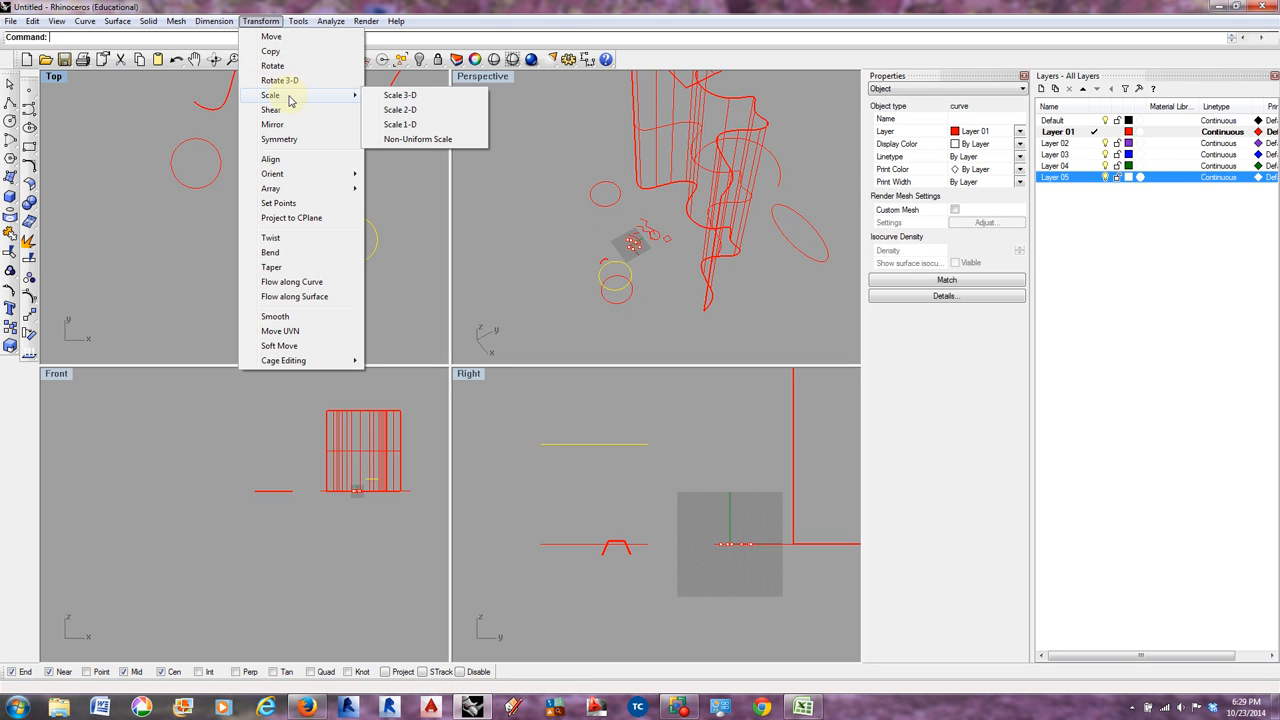
pyautogui.click(414, 112)
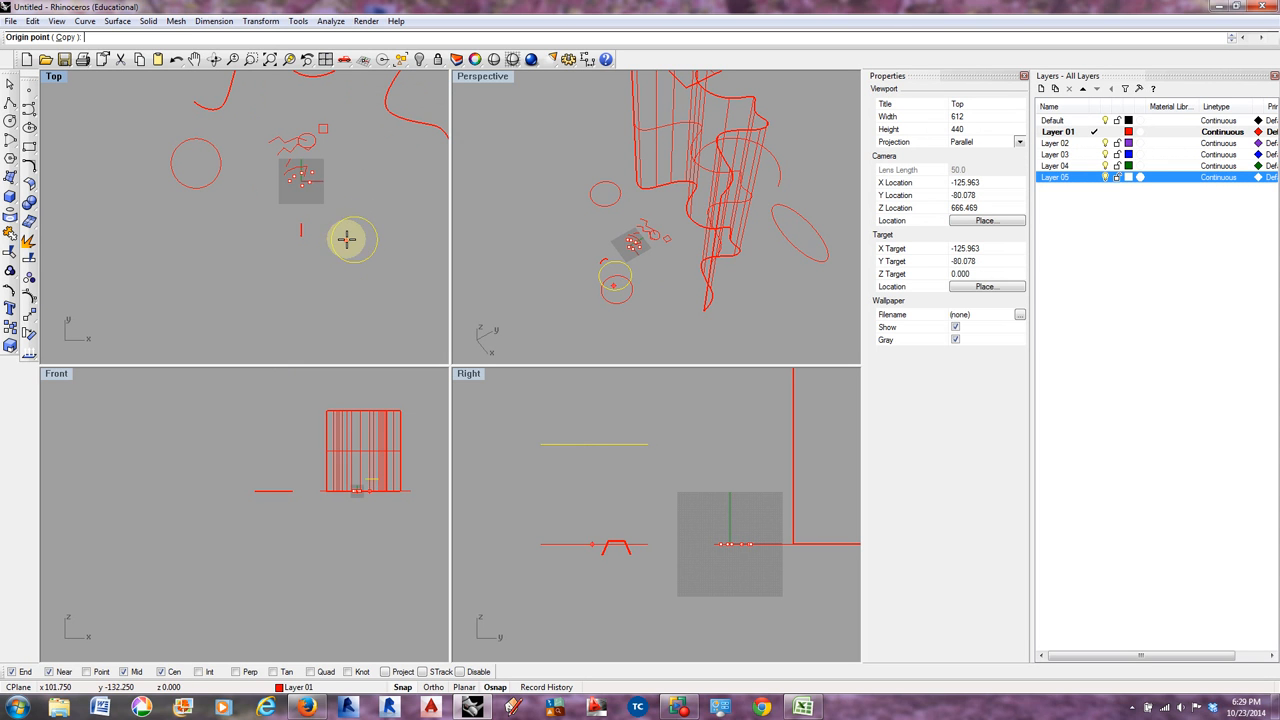
# - Turn off the Near, End and Mid object snaps and pick the upper circle's center as the scaling origin
pyautogui.click(50, 672)
pyautogui.click(11, 672)
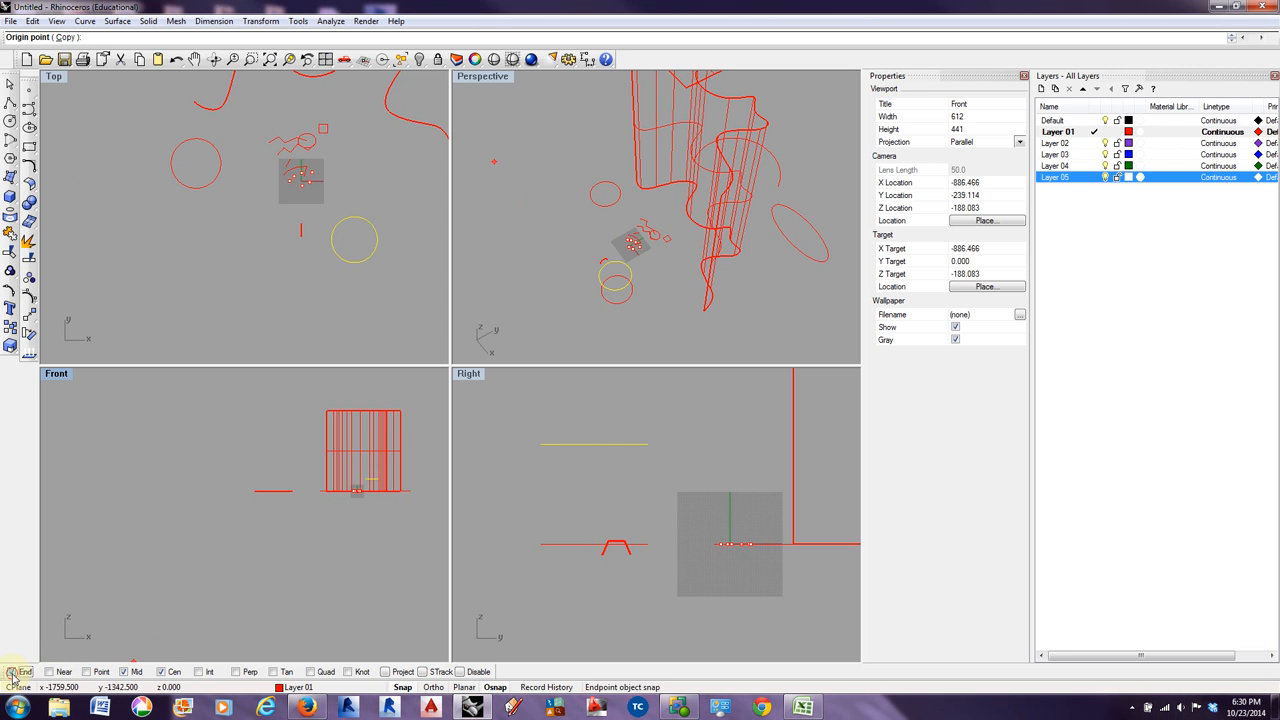
pyautogui.click(123, 672)
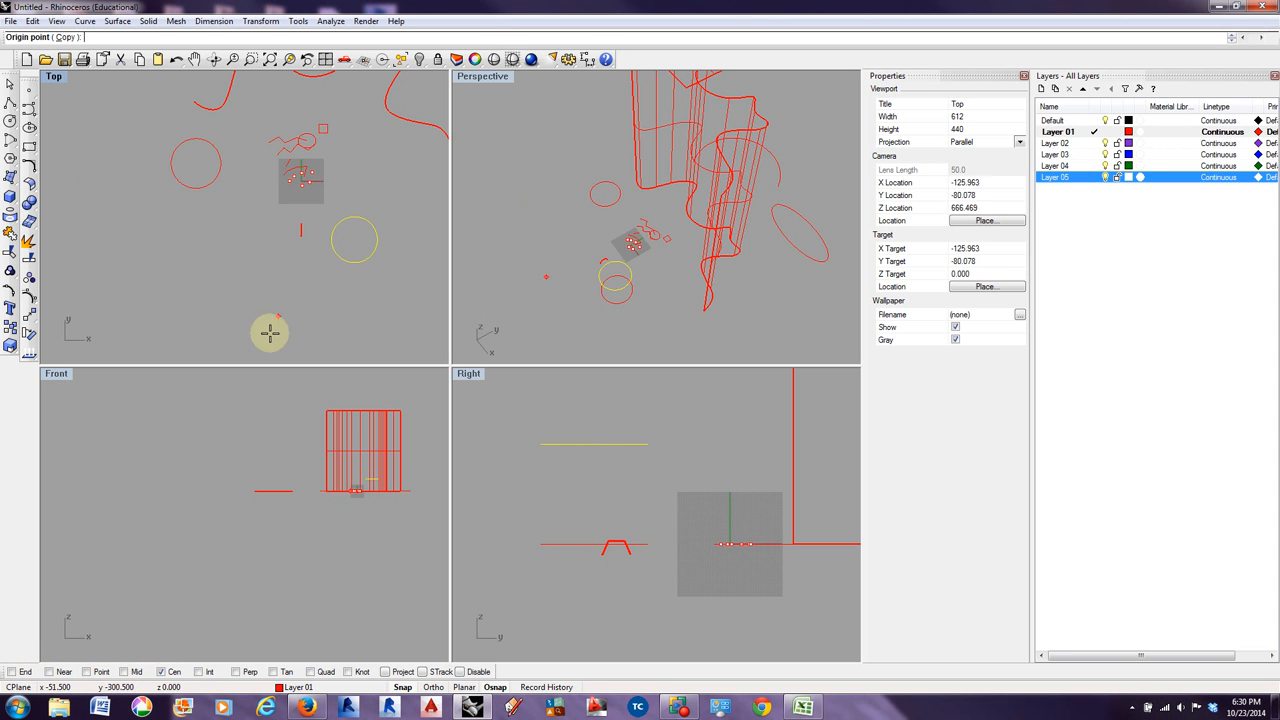
pyautogui.click(356, 232)
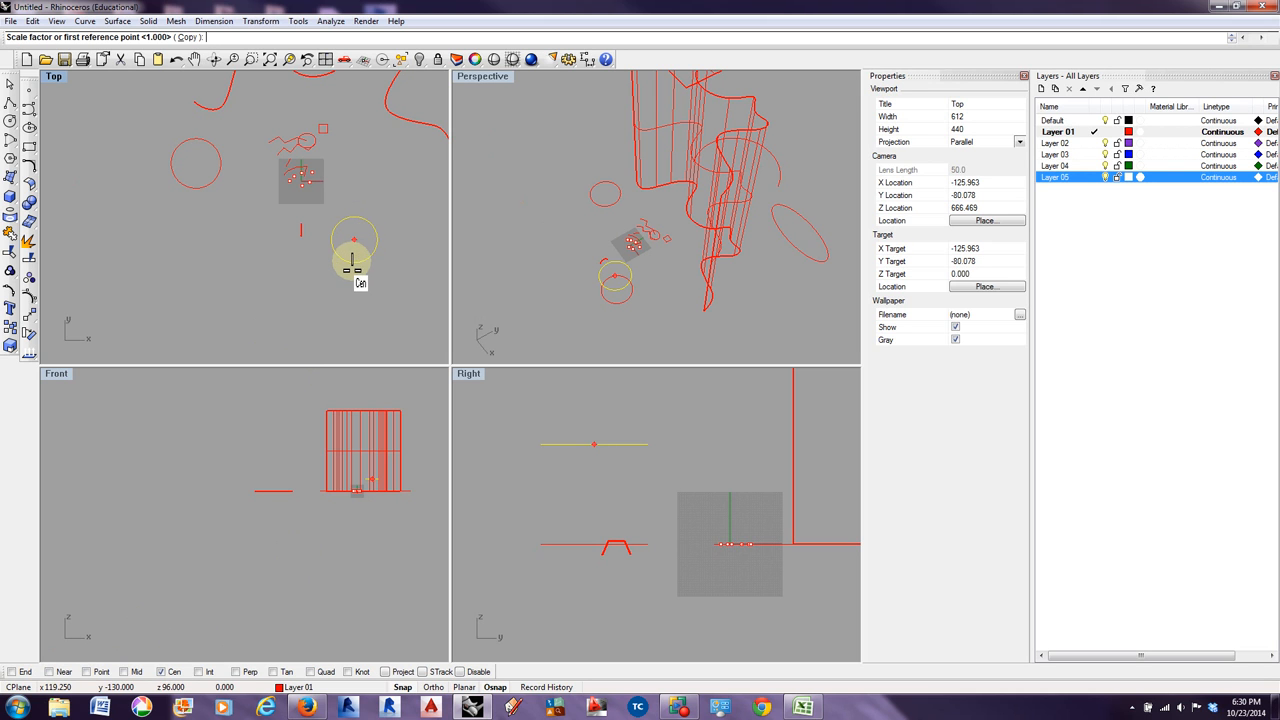
# - Turn on the Near object snap and scale the upper circle down to less than half its size, using its edge as reference
pyautogui.click(124, 675)
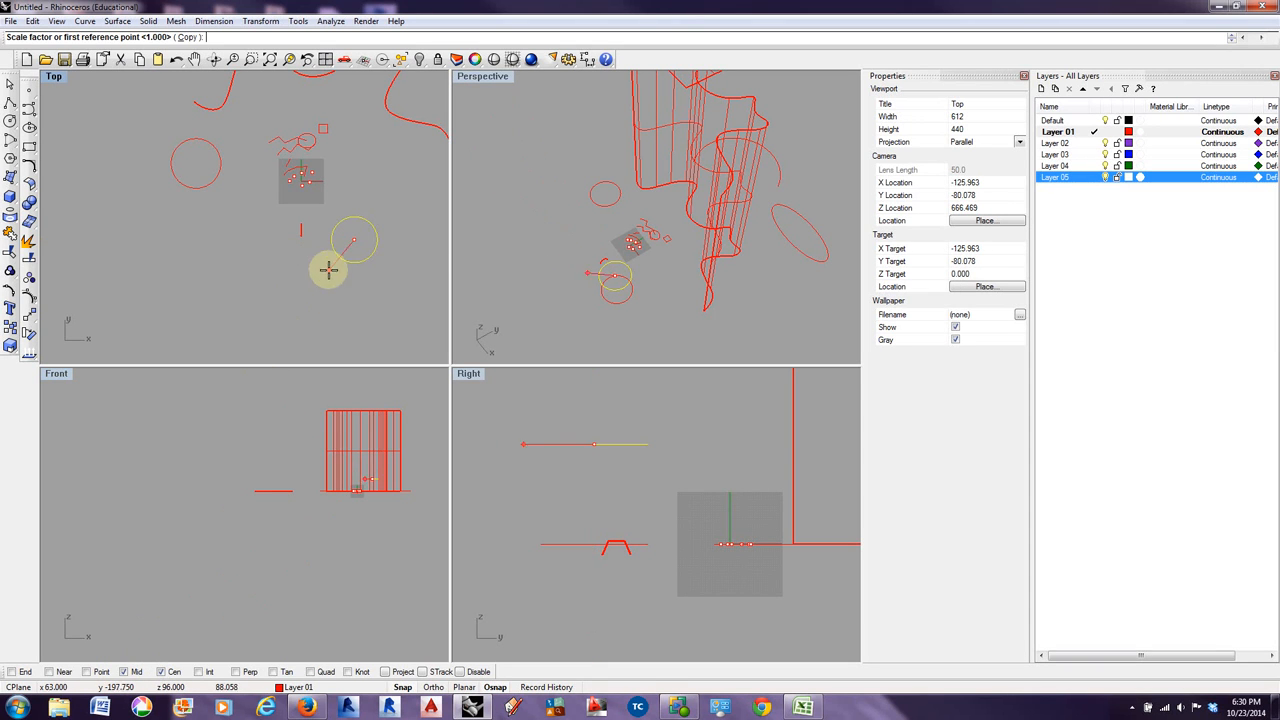
pyautogui.scroll(3, 355, 265)
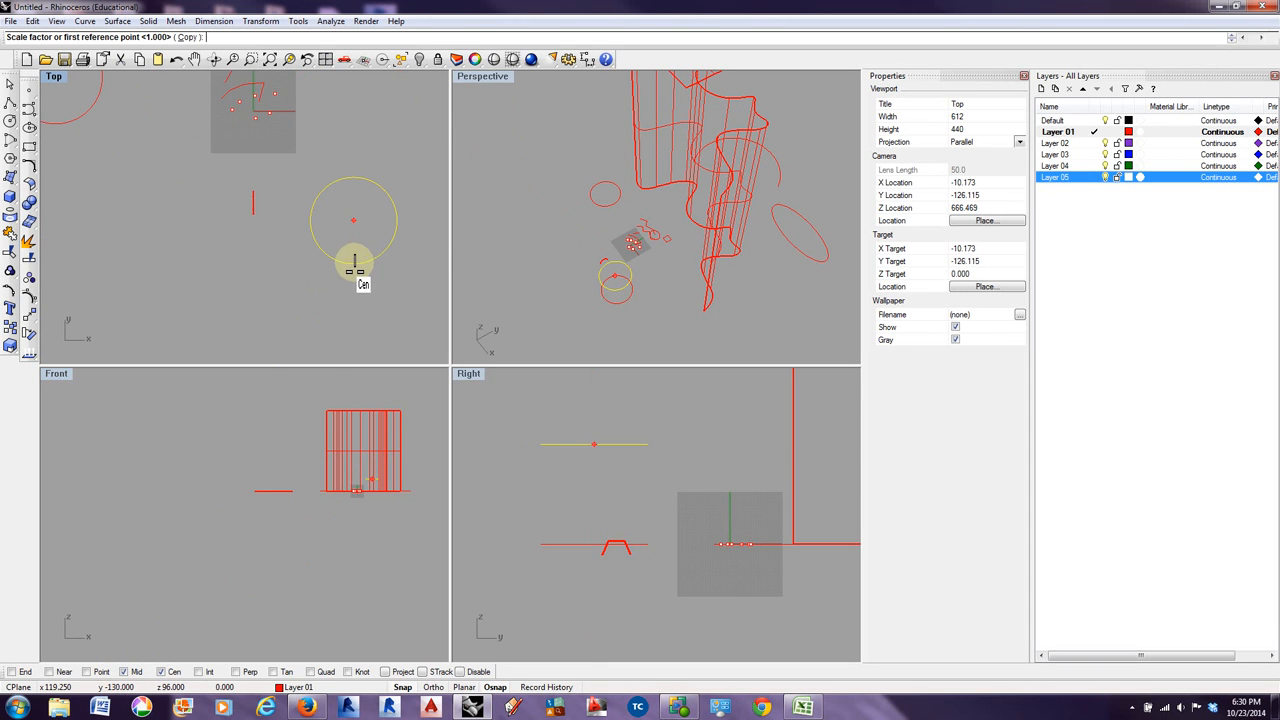
pyautogui.click(50, 672)
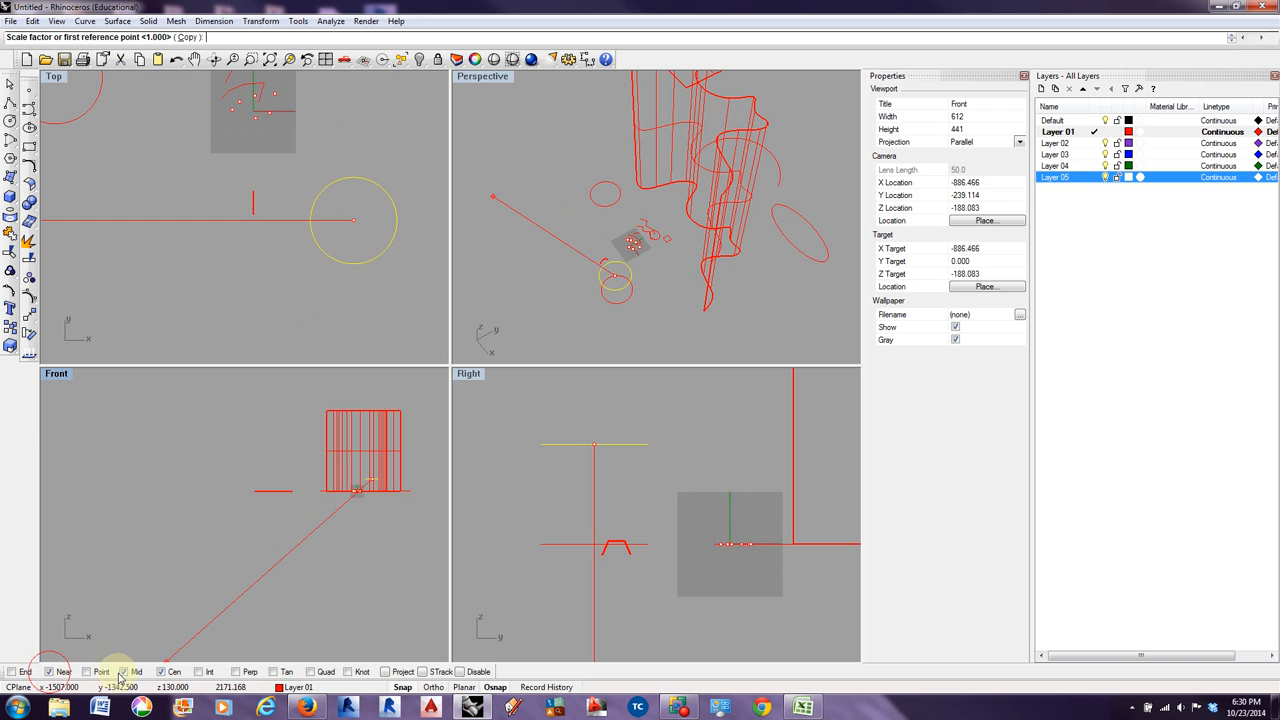
pyautogui.click(354, 262)
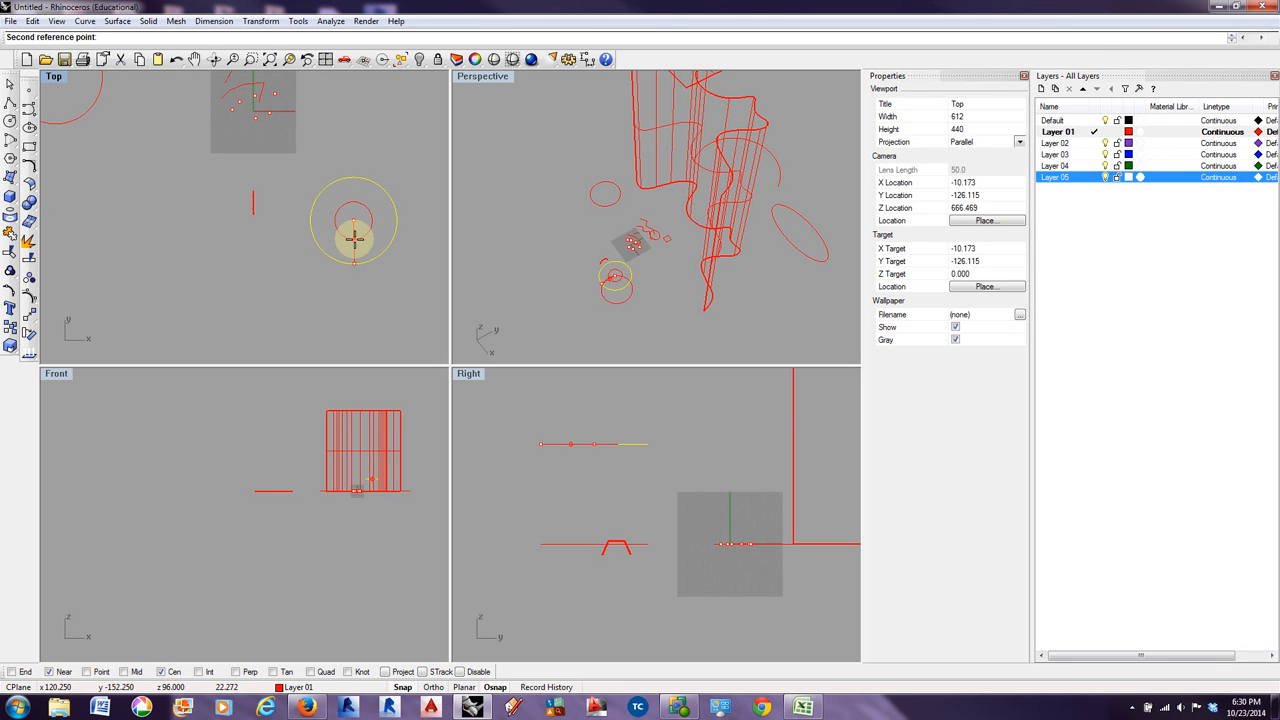
pyautogui.click(354, 238)
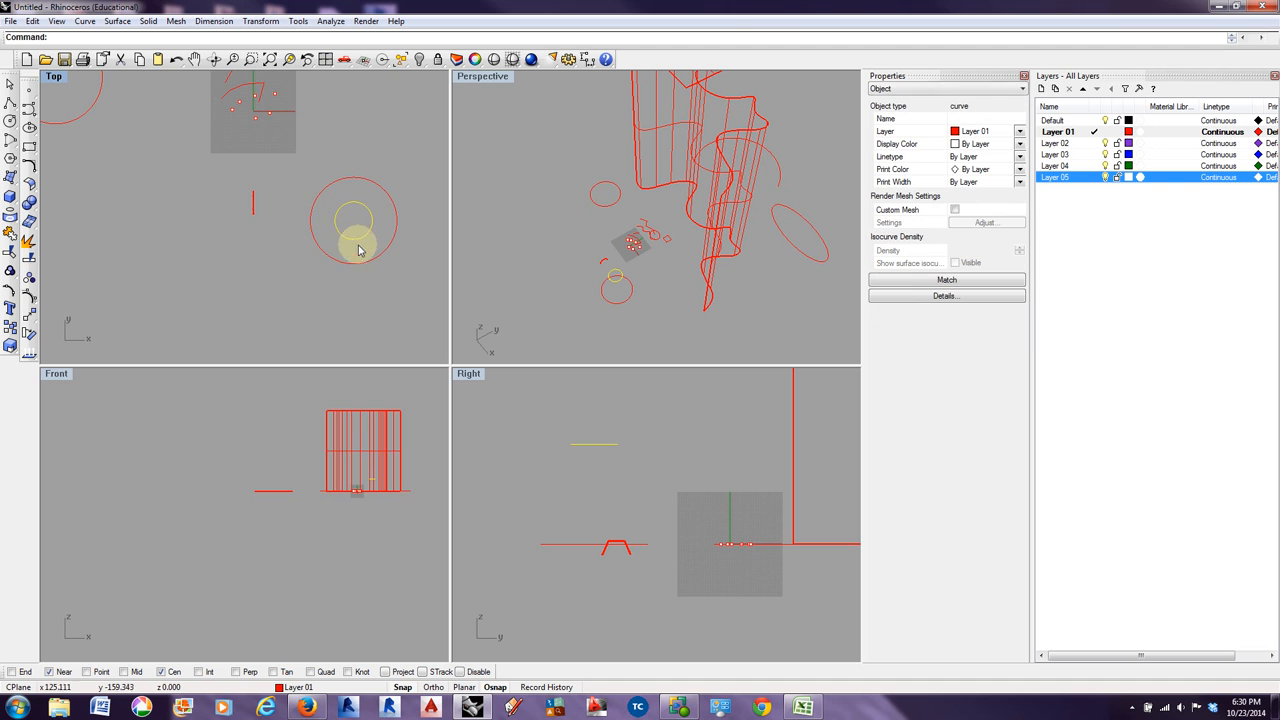
# - Loft a surface between the large lower circle and the small upper circle with Normal style and Do not simplify
pyautogui.moveTo(380, 274); pyautogui.dragTo(355, 286, button='right')
pyautogui.moveTo(567, 294); pyautogui.dragTo(548, 220, button='right')
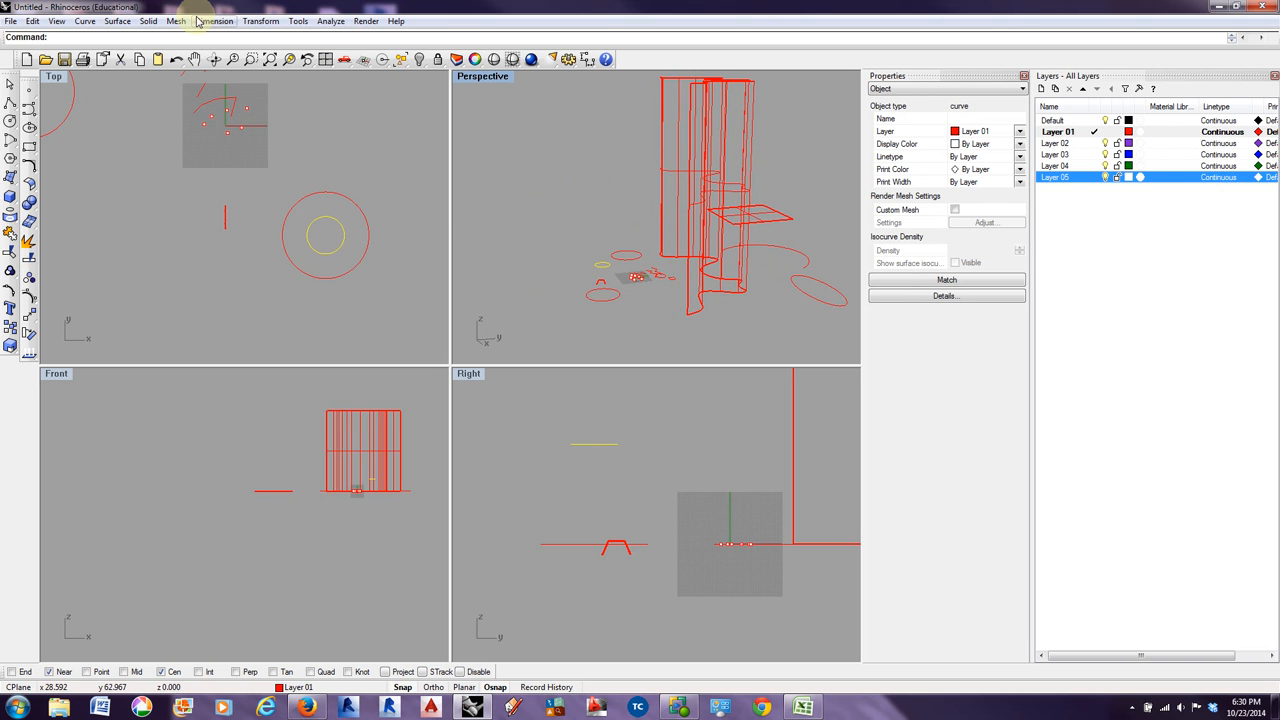
pyautogui.click(121, 24)
pyautogui.moveTo(143, 25)
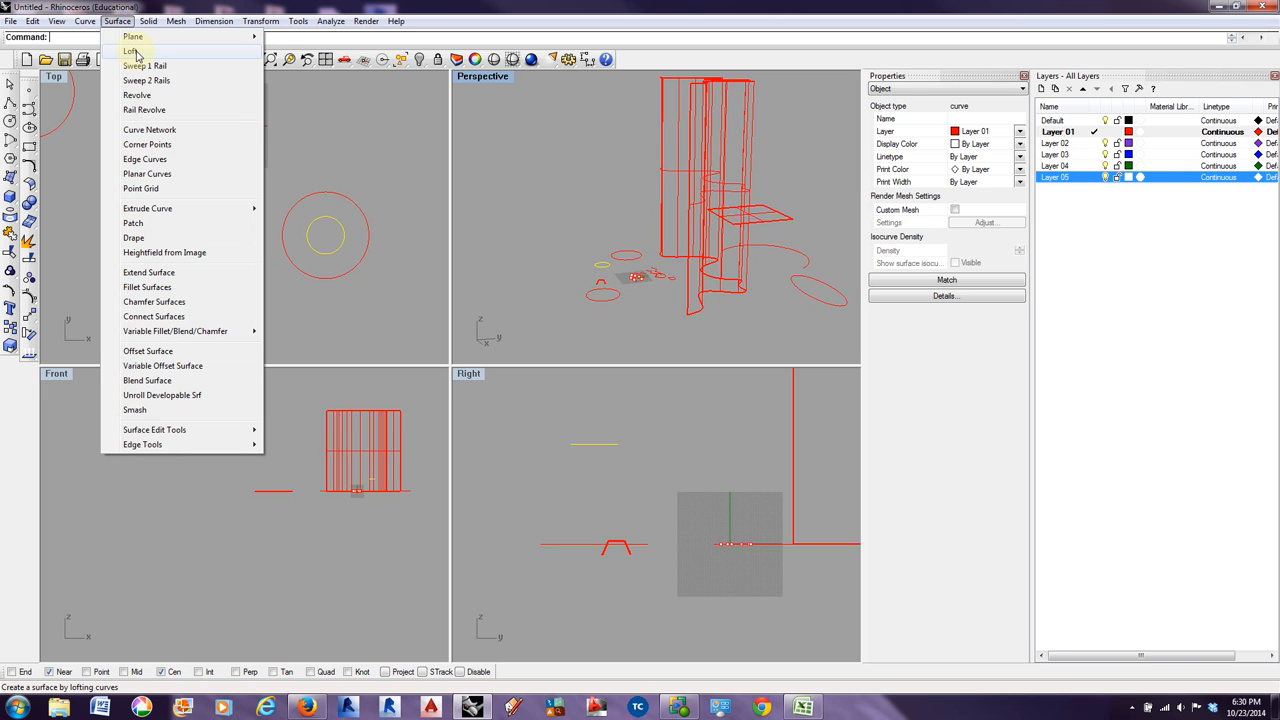
pyautogui.click(316, 160)
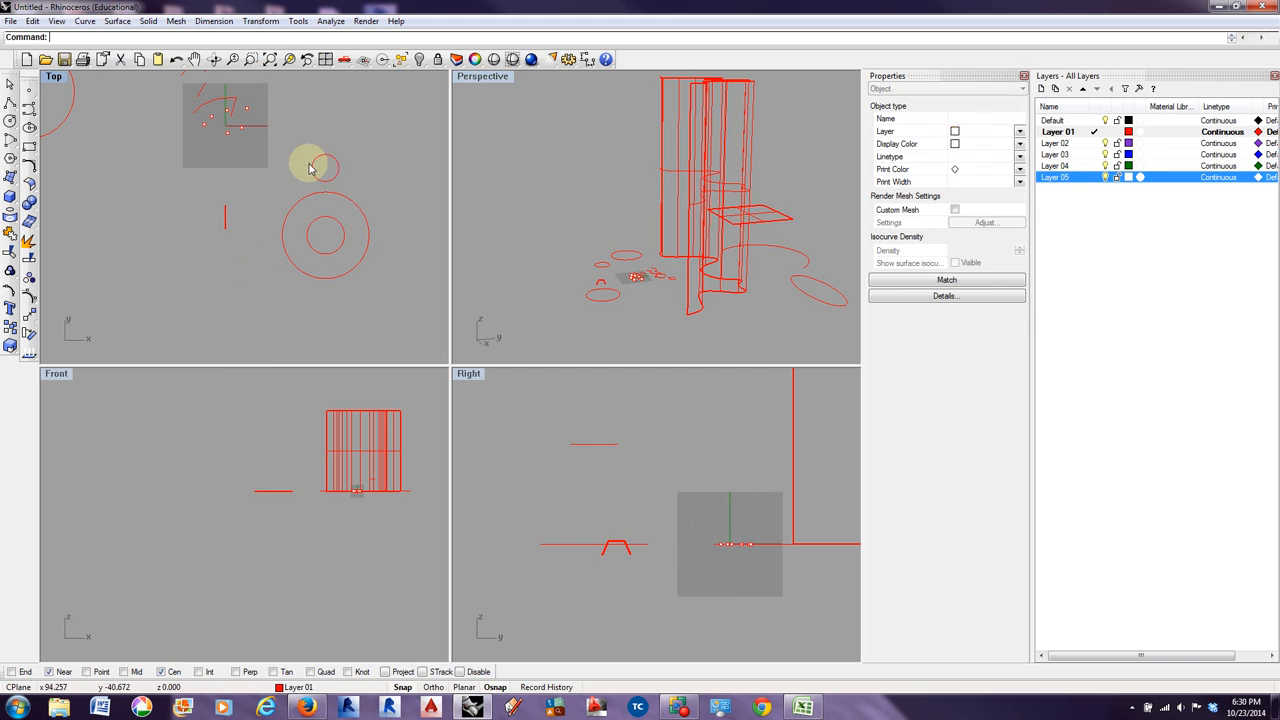
pyautogui.click(112, 22)
pyautogui.click(130, 51)
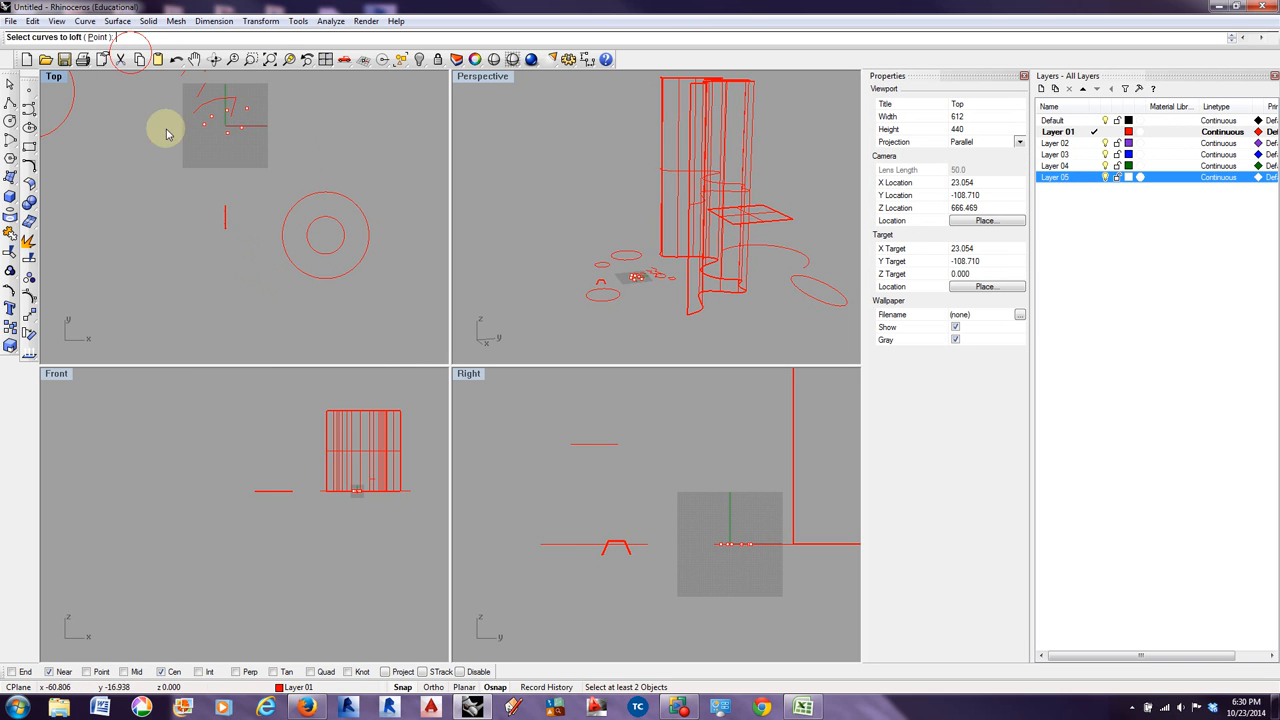
pyautogui.click(333, 194)
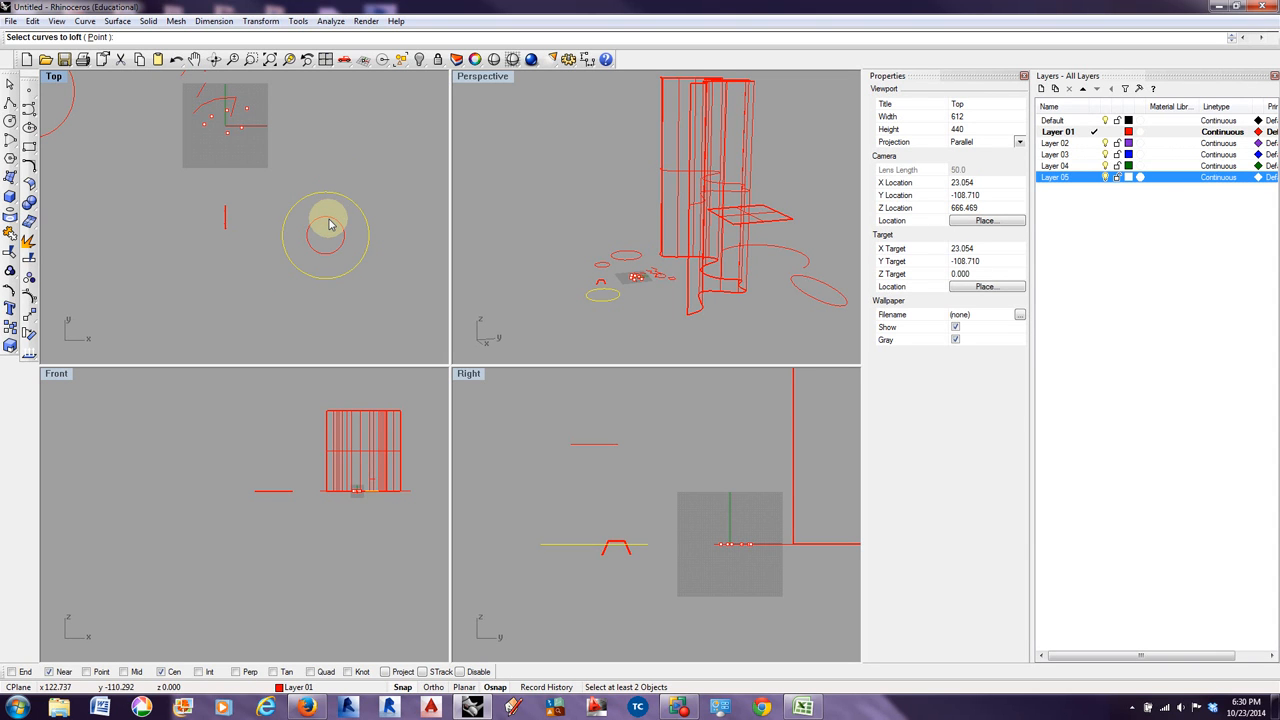
pyautogui.click(330, 224)
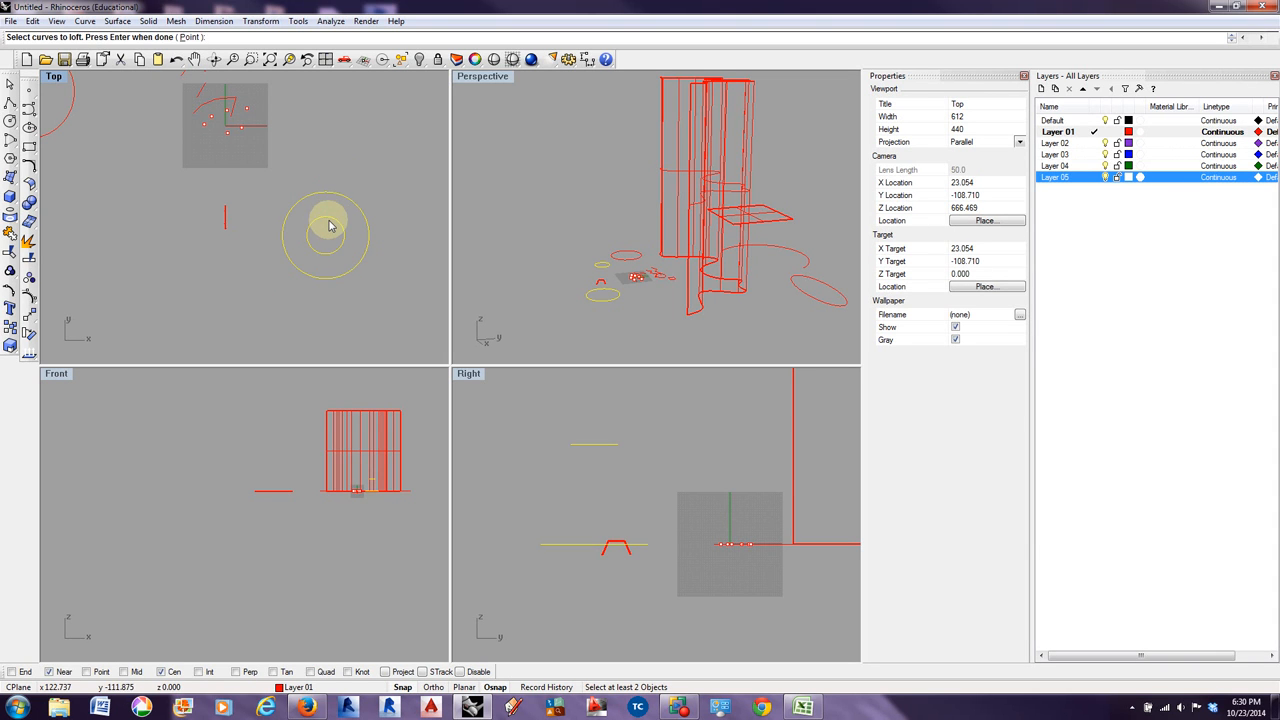
pyautogui.press('Return')
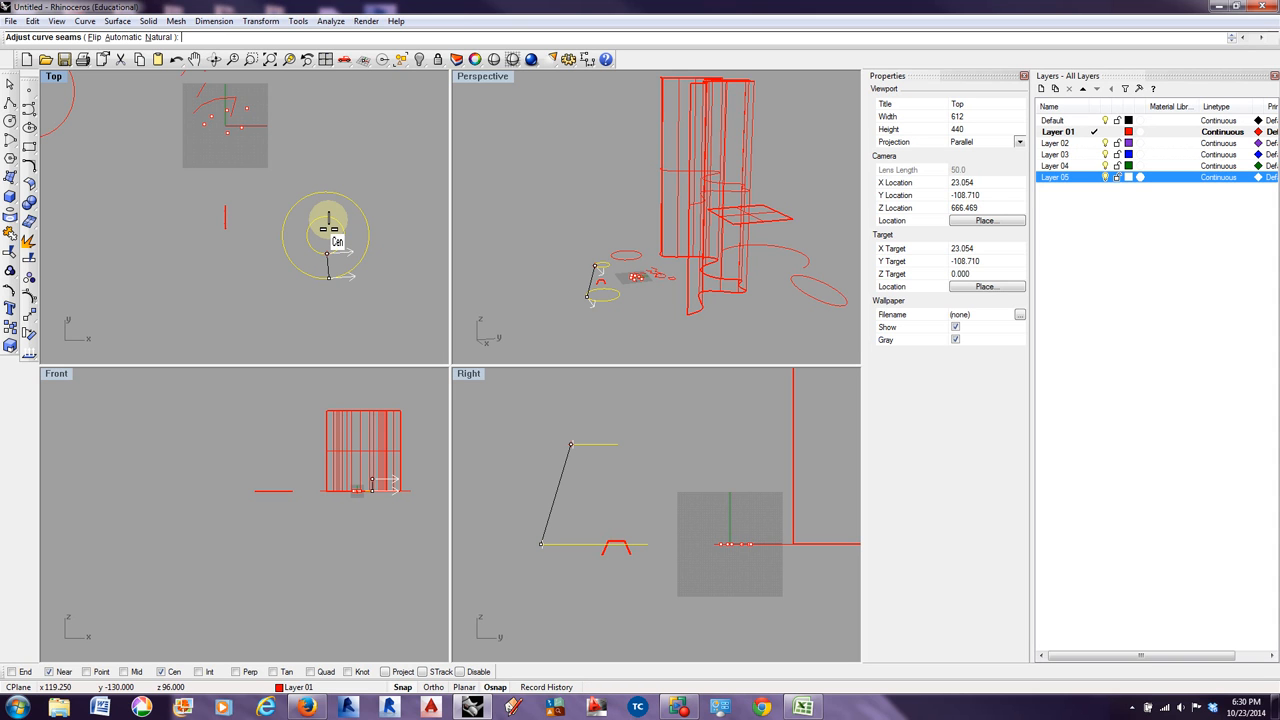
pyautogui.press('Return')
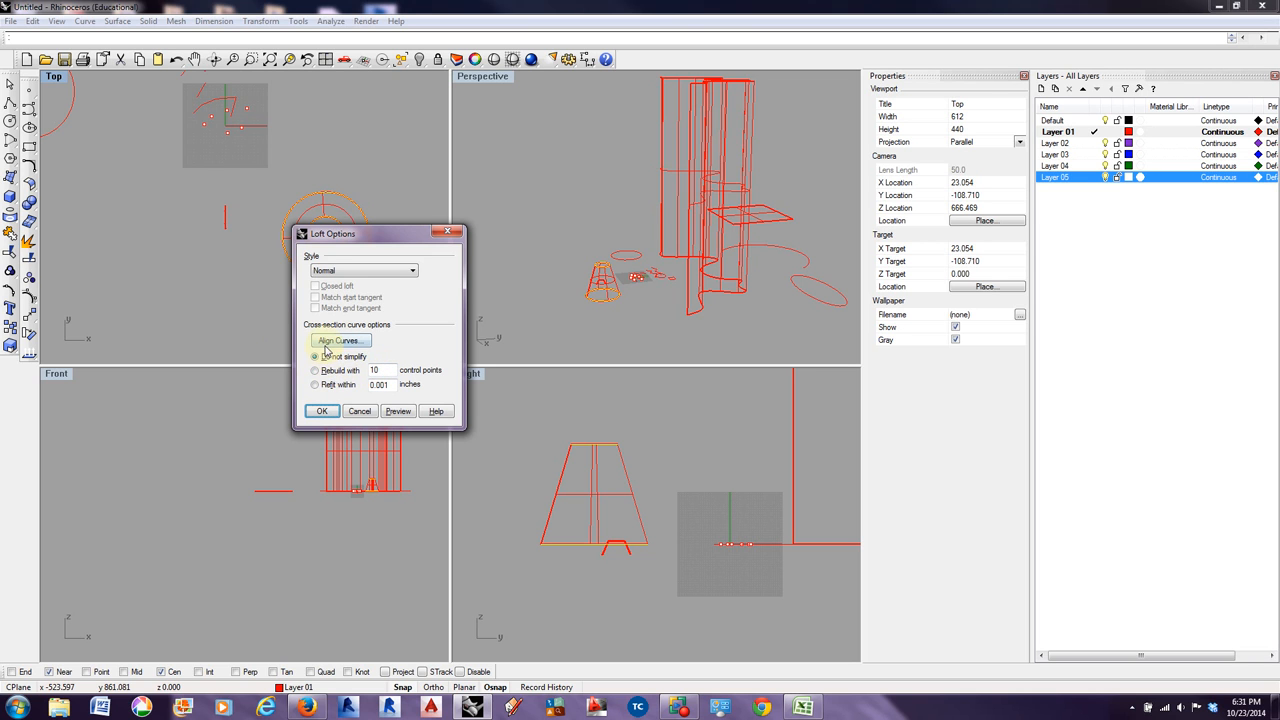
pyautogui.click(321, 413)
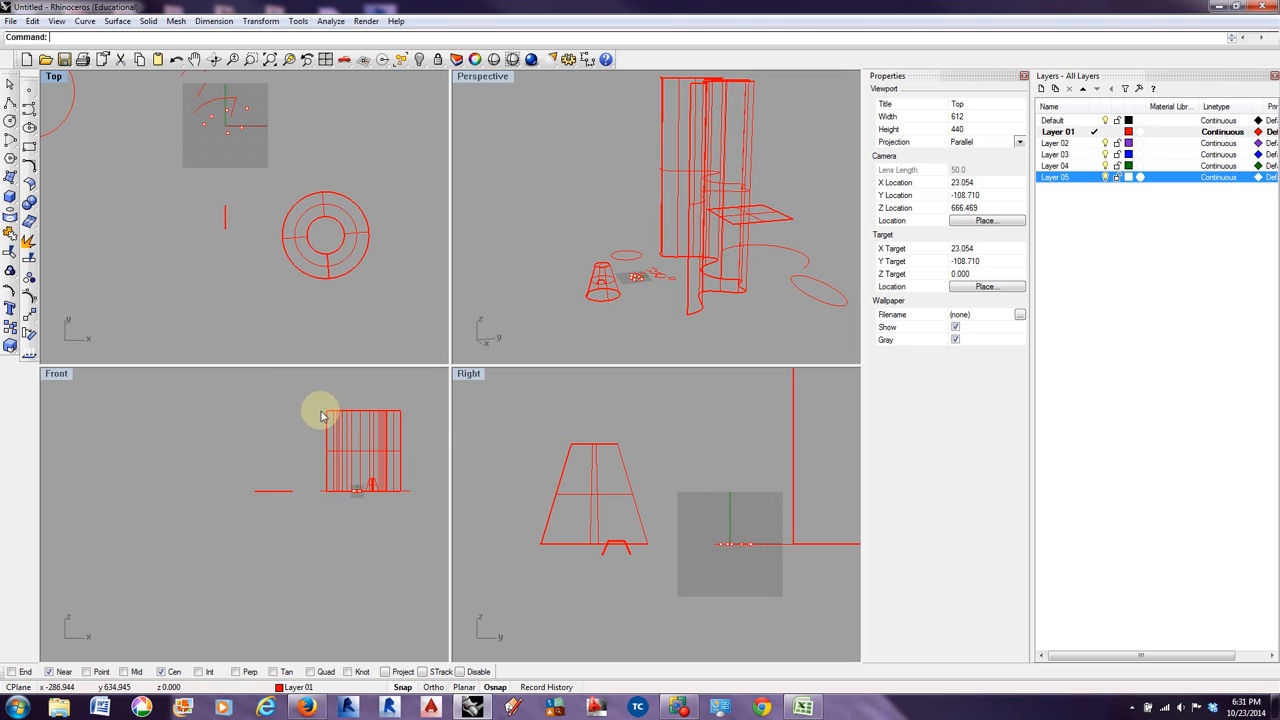
# - Switch the Perspective viewport to Rendered display and view the lofted cone from above
pyautogui.click(600, 321)
pyautogui.moveTo(600, 321); pyautogui.dragTo(651, 306, button='right')
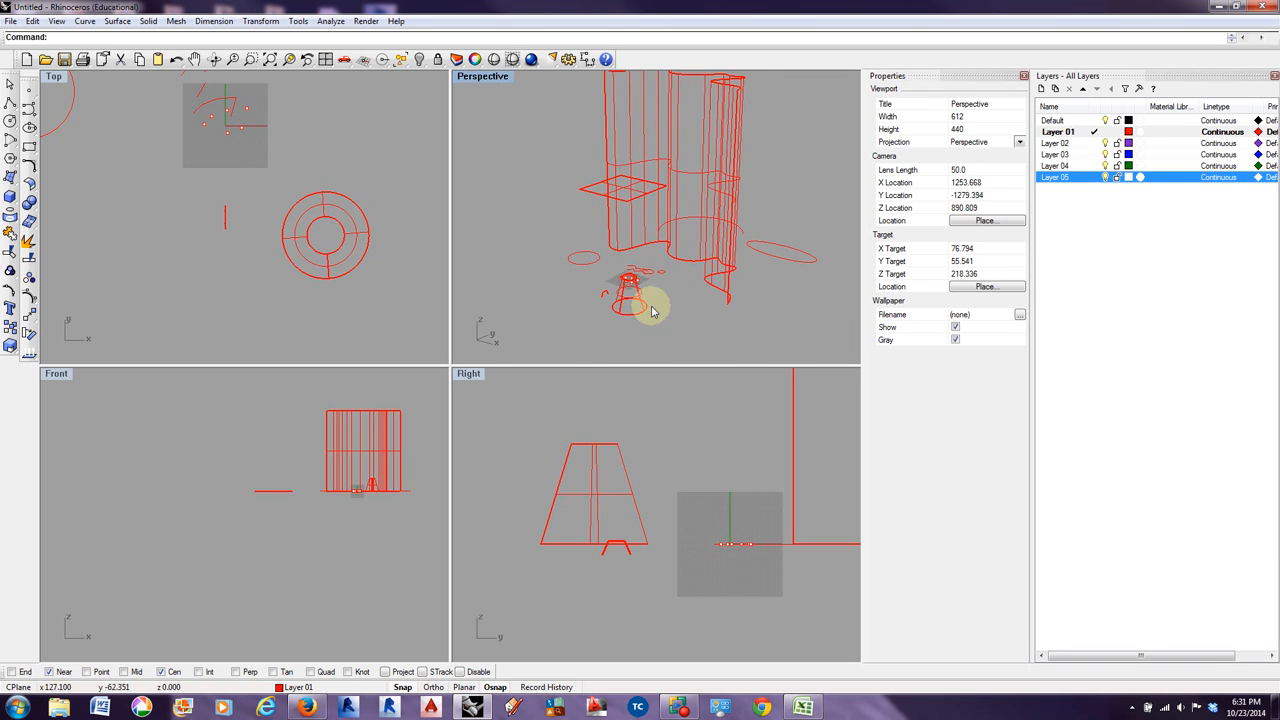
pyautogui.click(480, 80)
pyautogui.click(492, 140)
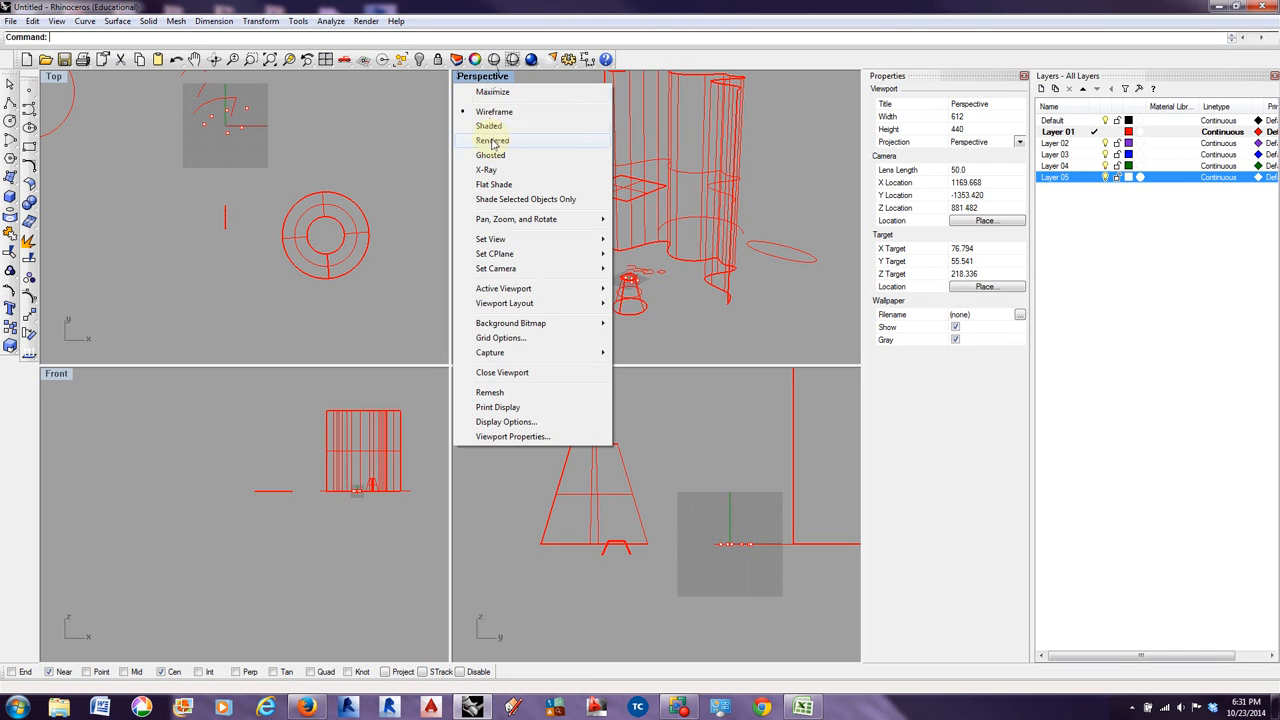
pyautogui.moveTo(651, 320)
pyautogui.mouseDown(button='right')
pyautogui.moveTo(543, 206)
pyautogui.moveTo(530, 171)
pyautogui.moveTo(526, 274)
pyautogui.moveTo(646, 280)
pyautogui.moveTo(671, 328)
pyautogui.moveTo(663, 346)
pyautogui.moveTo(626, 349)
pyautogui.moveTo(637, 78)
pyautogui.mouseUp(button='right')
pyautogui.moveTo(514, 206); pyautogui.dragTo(585, 237, button='right')
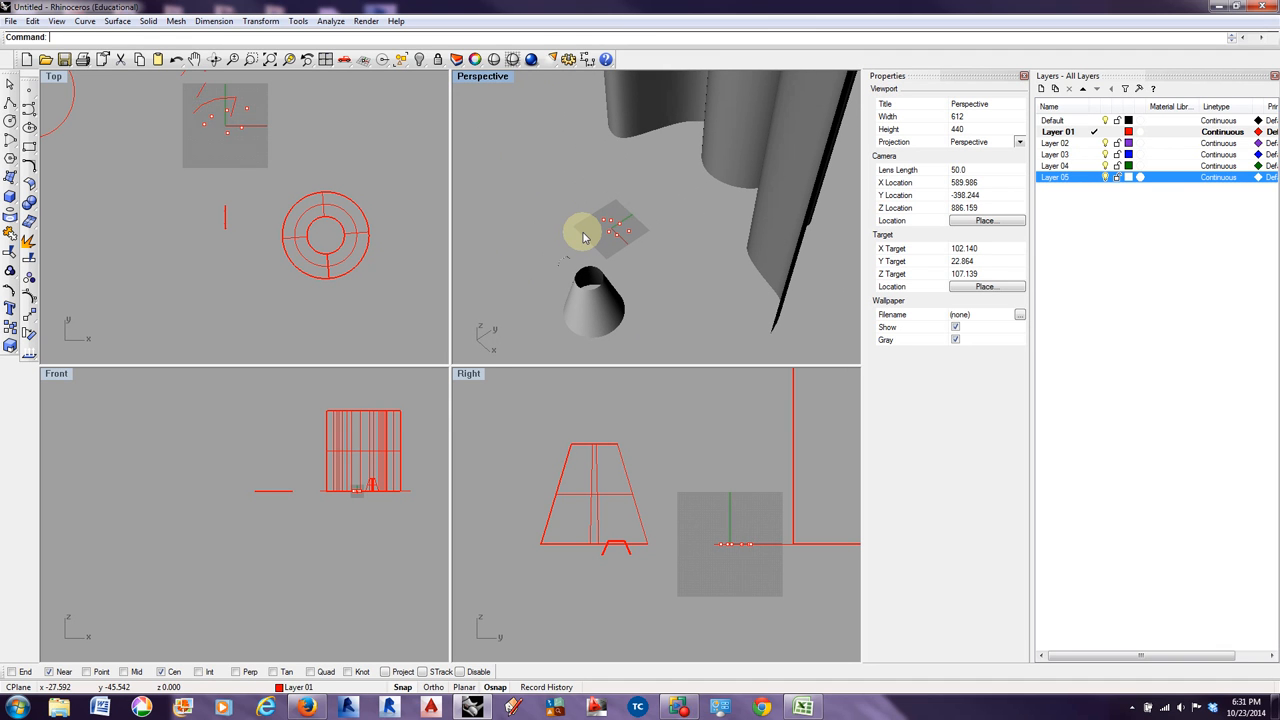
# - Cap the open ends of the lofted cone and inspect its closed base in the Perspective viewport
pyautogui.press('Return')
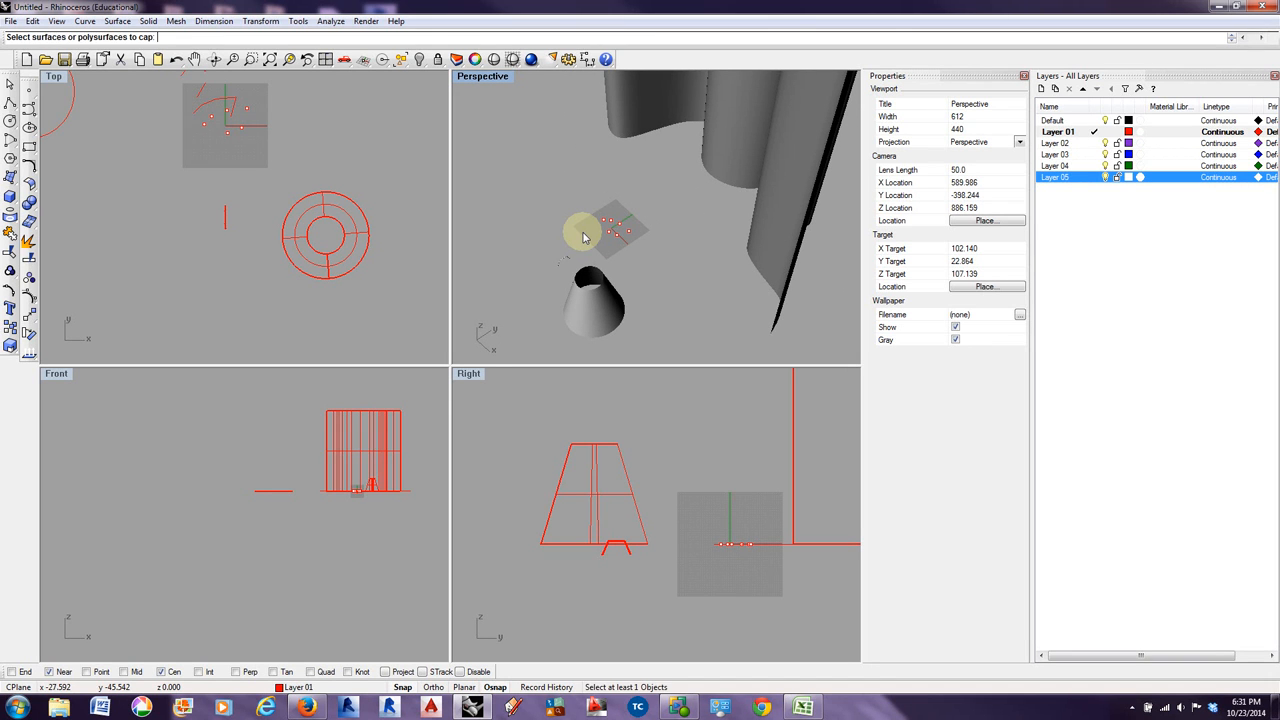
pyautogui.click(601, 290)
pyautogui.press('Return')
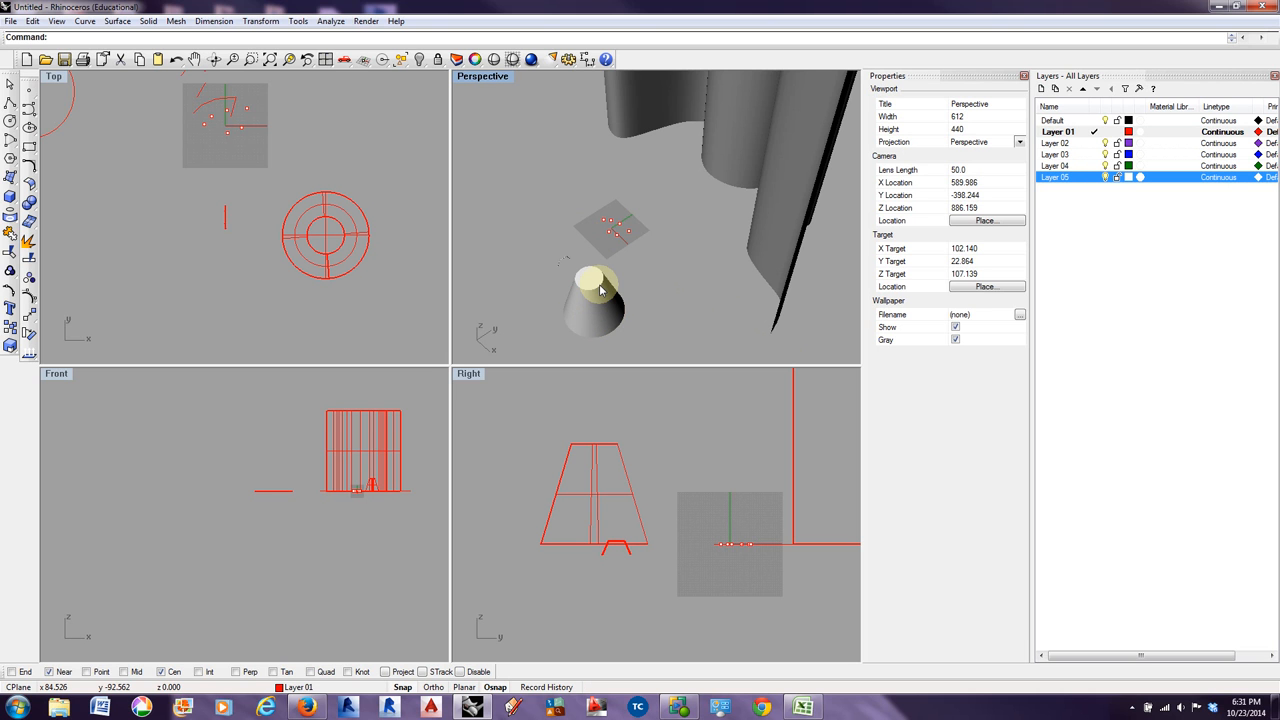
pyautogui.moveTo(601, 290); pyautogui.dragTo(604, 202, button='right')
pyautogui.click(576, 258)
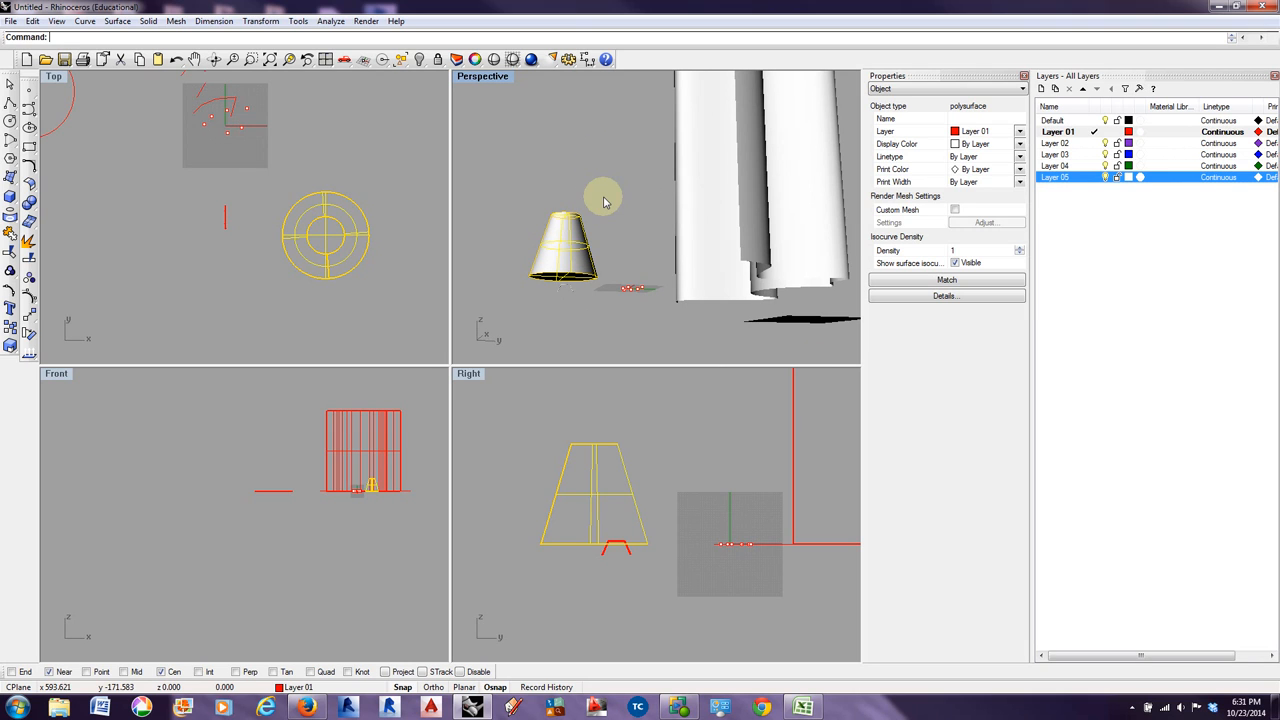
pyautogui.click(414, 270)
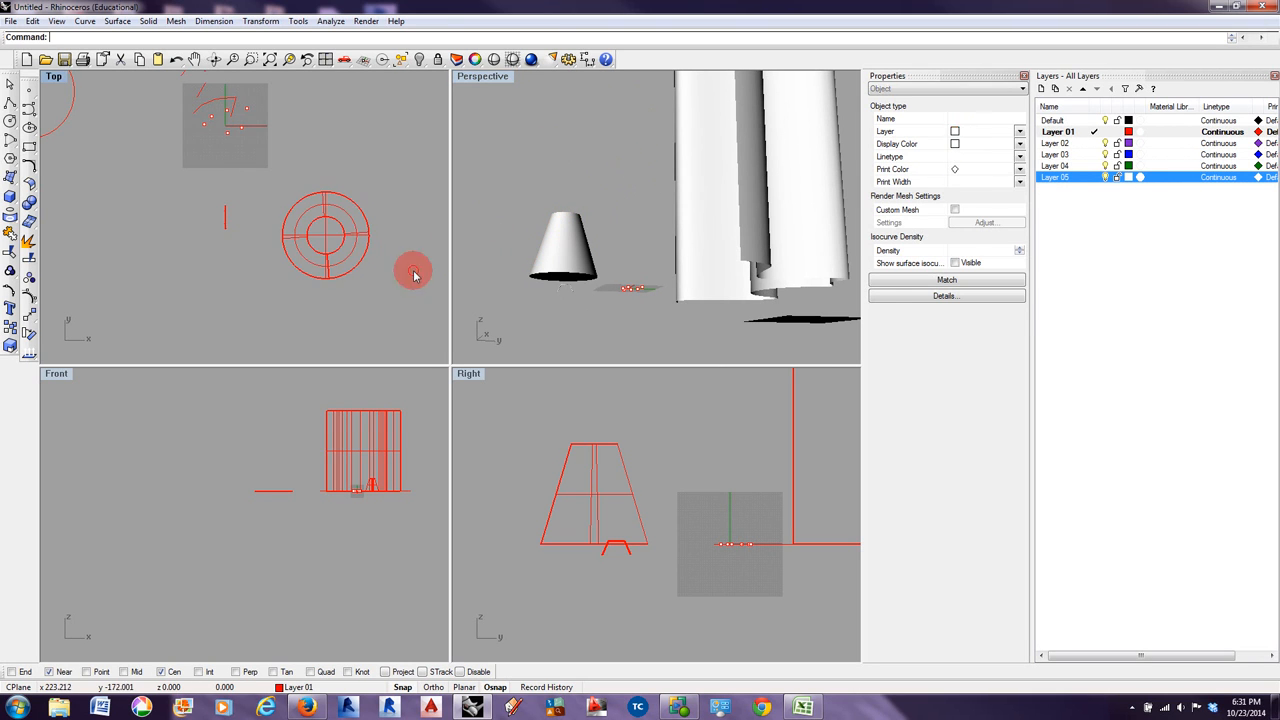
# - Draw a closed six-sided polyline with a notched corner, about 39 units along its upper edge, below the large circle in the Top viewport
pyautogui.scroll(-2, 407, 176)
pyautogui.moveTo(229, 200); pyautogui.dragTo(228, 267, button='right')
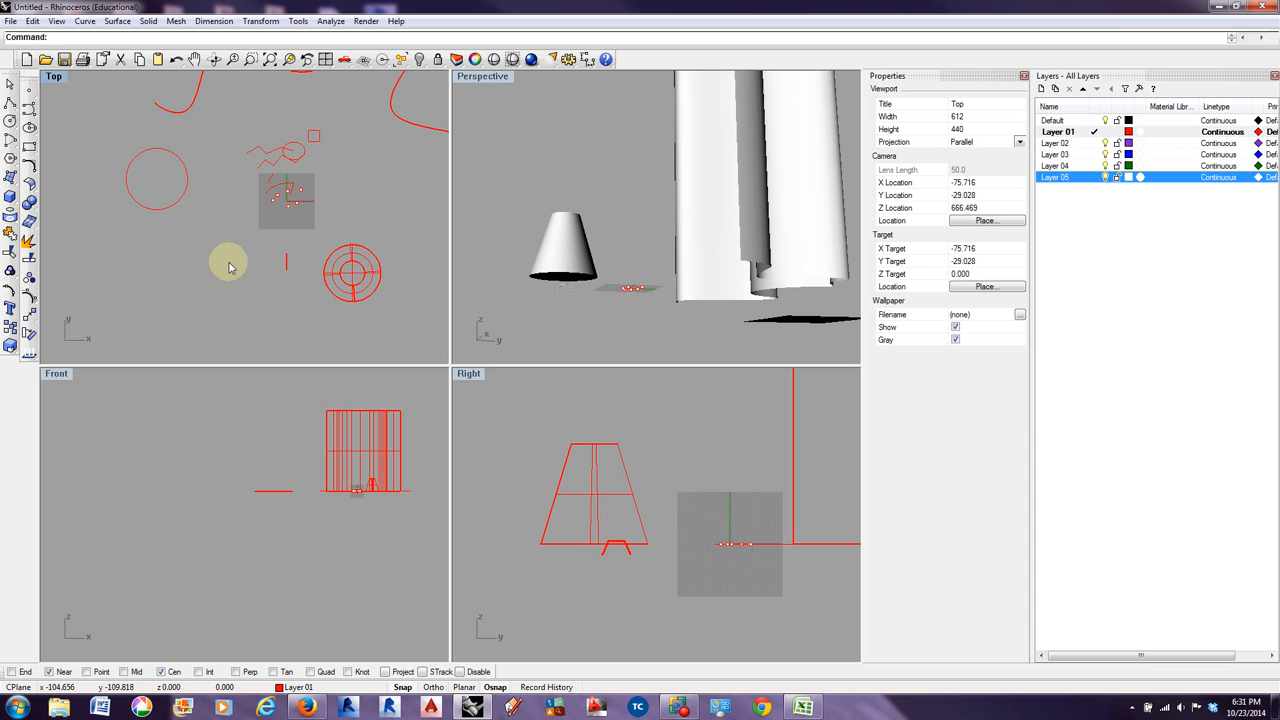
pyautogui.click(85, 21)
pyautogui.moveTo(110, 76)
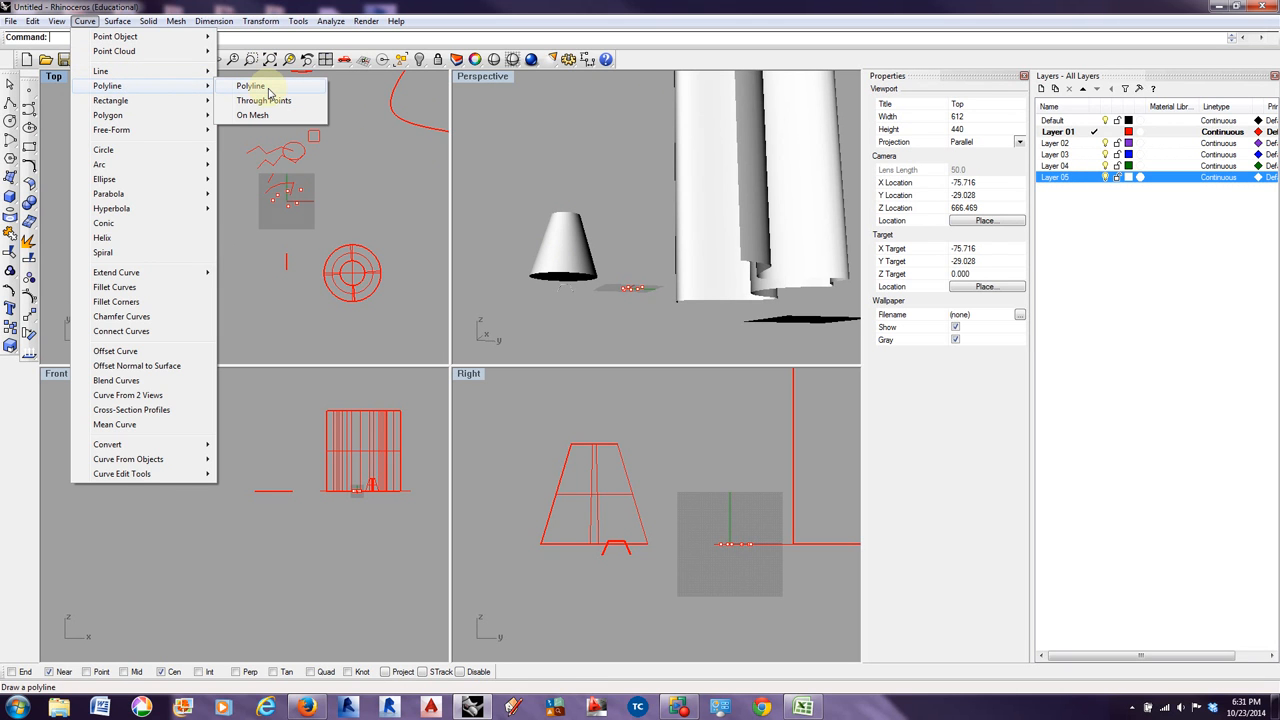
pyautogui.click(269, 93)
pyautogui.scroll(2, 181, 258)
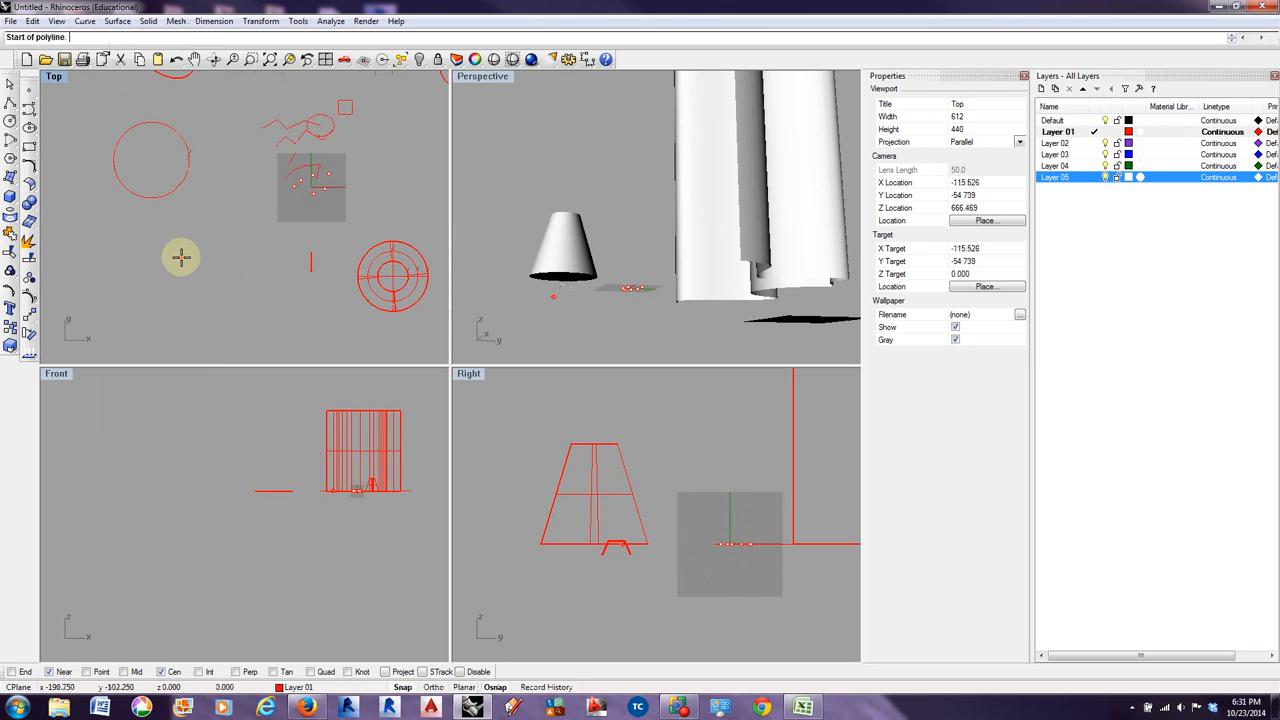
pyautogui.click(194, 242)
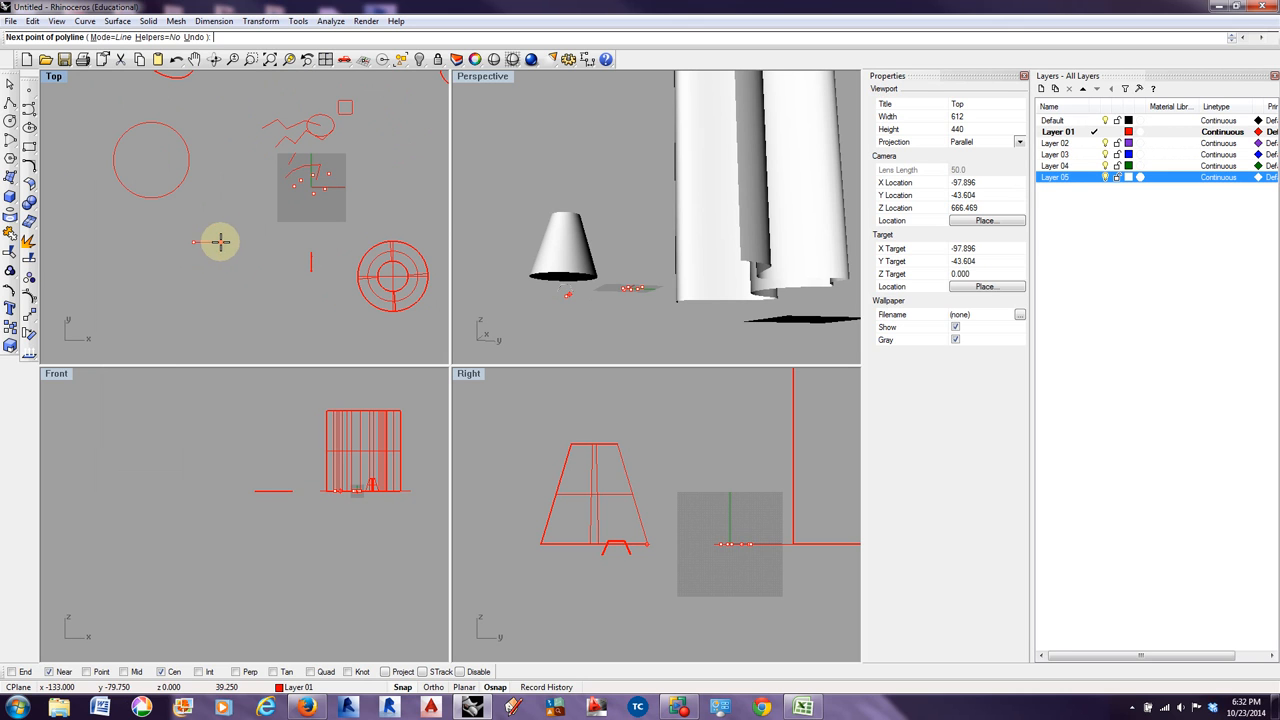
pyautogui.click(220, 242)
pyautogui.click(224, 273)
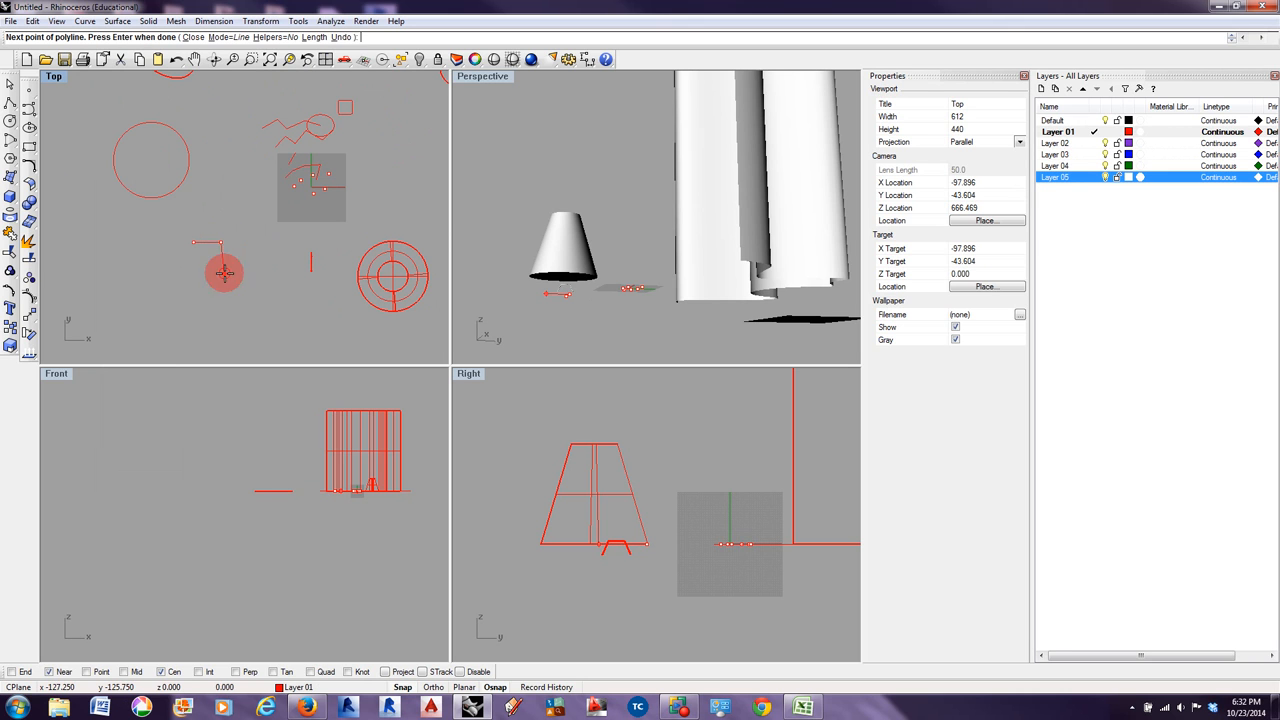
pyautogui.click(200, 271)
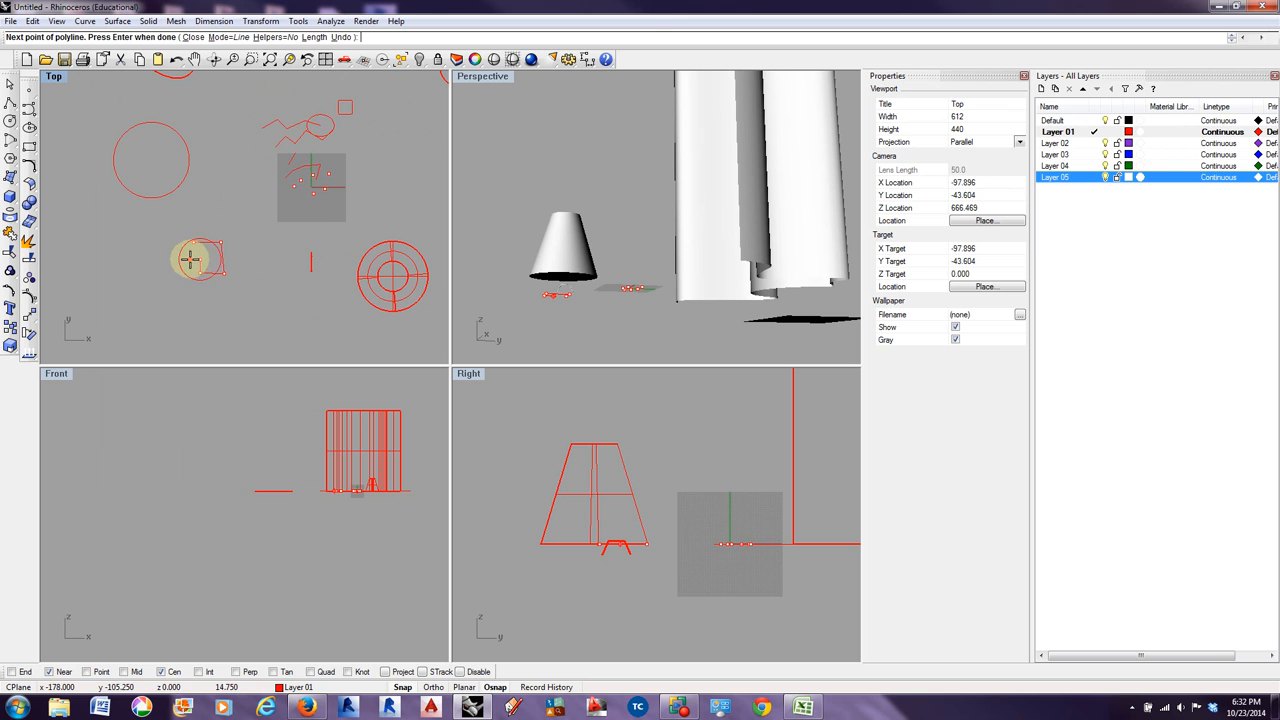
pyautogui.click(192, 248)
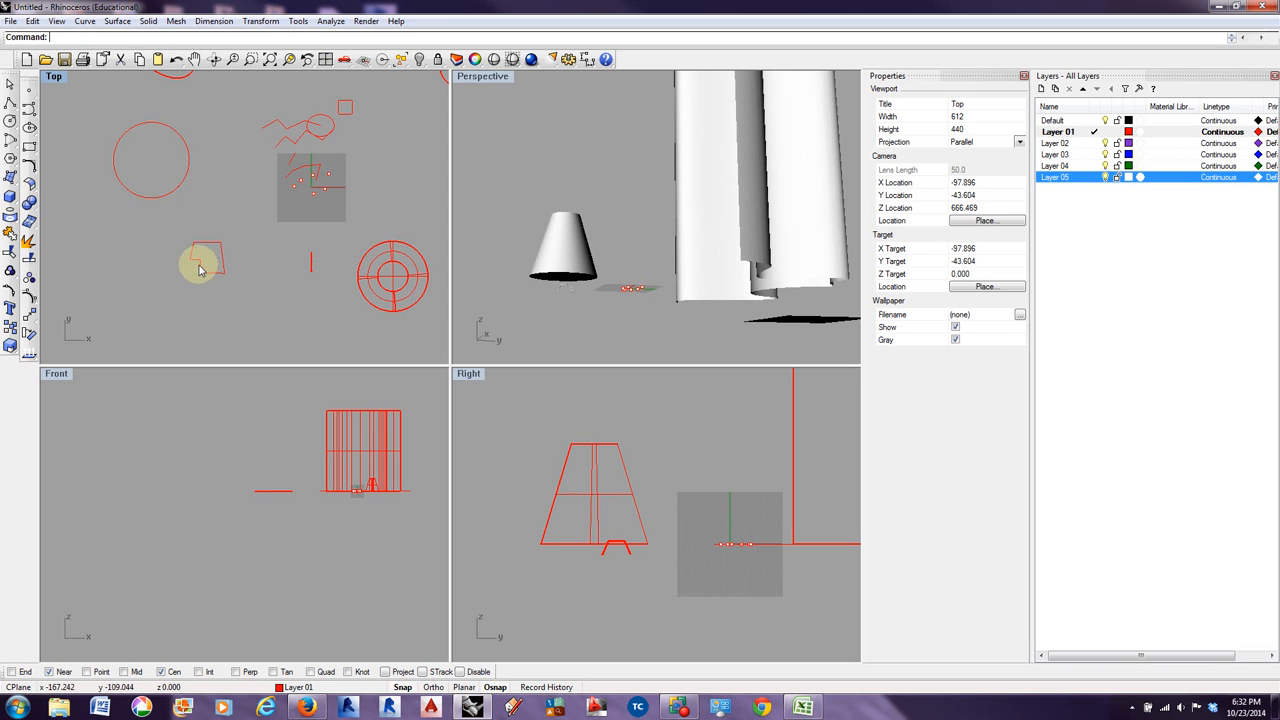
# - Revolve the closed notched polyline about a vertical axis set in the Right viewport, starting at angle 0
pyautogui.click(122, 22)
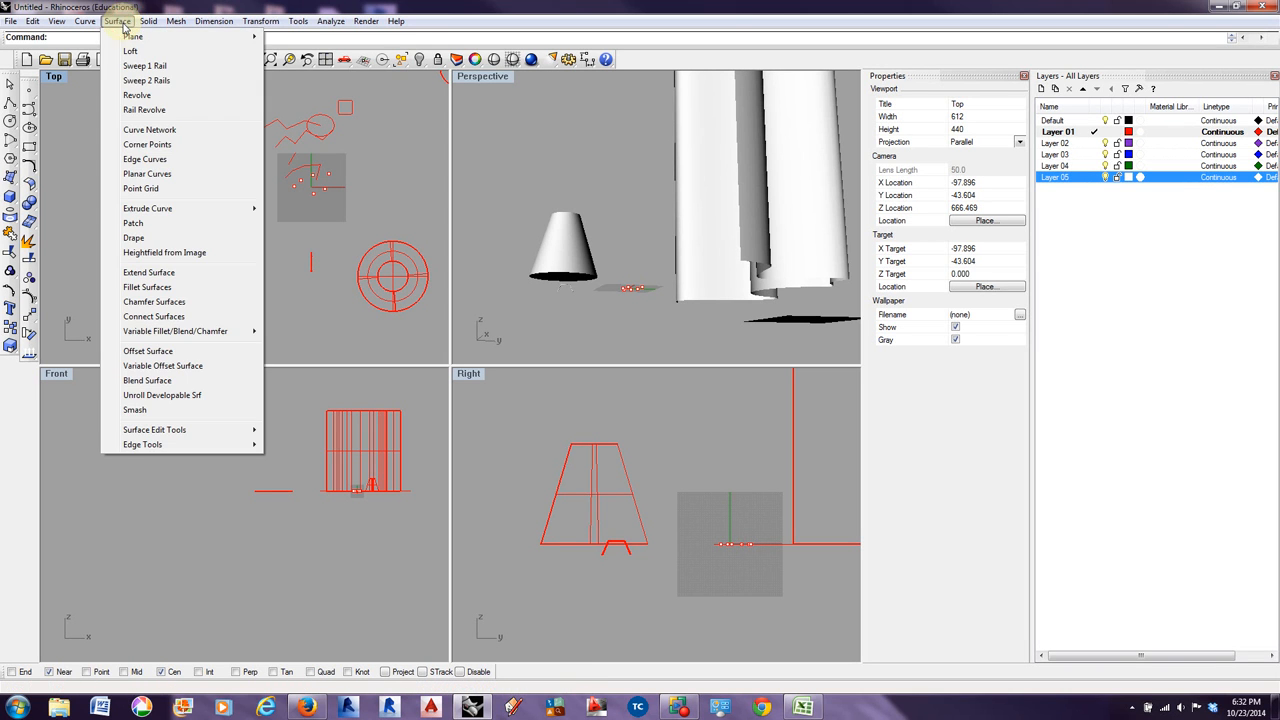
pyautogui.click(152, 96)
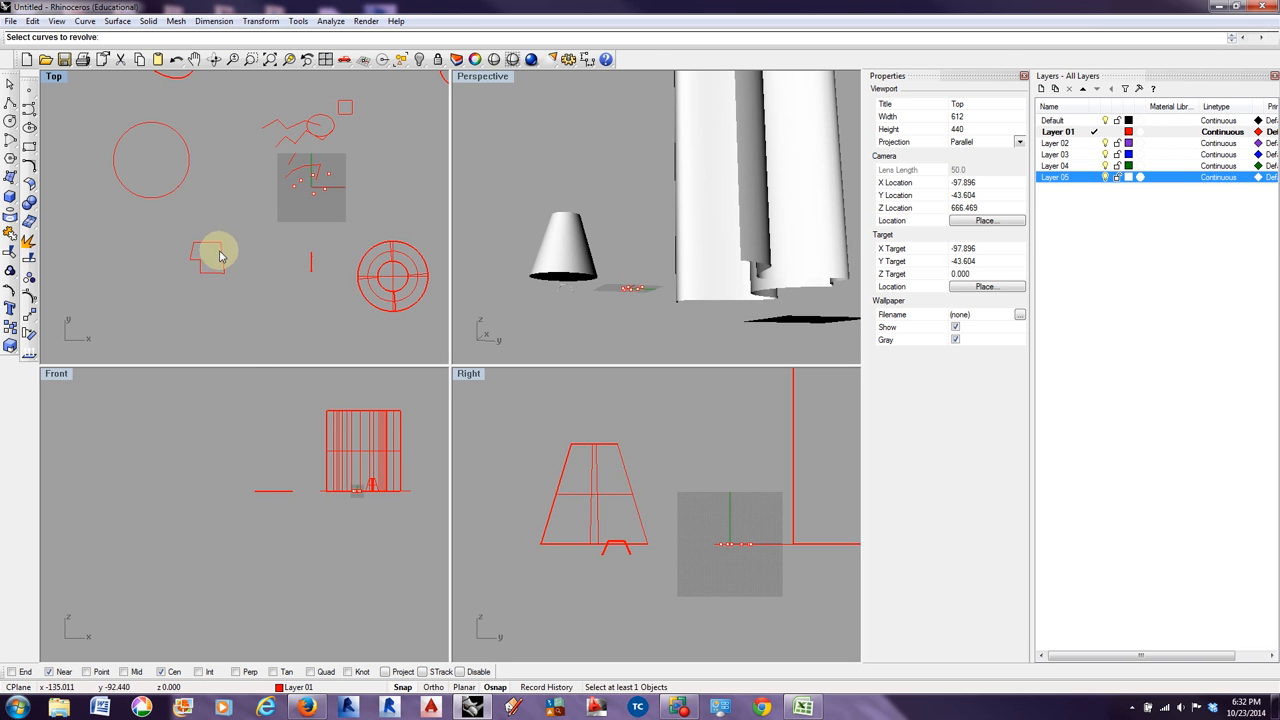
pyautogui.click(222, 255)
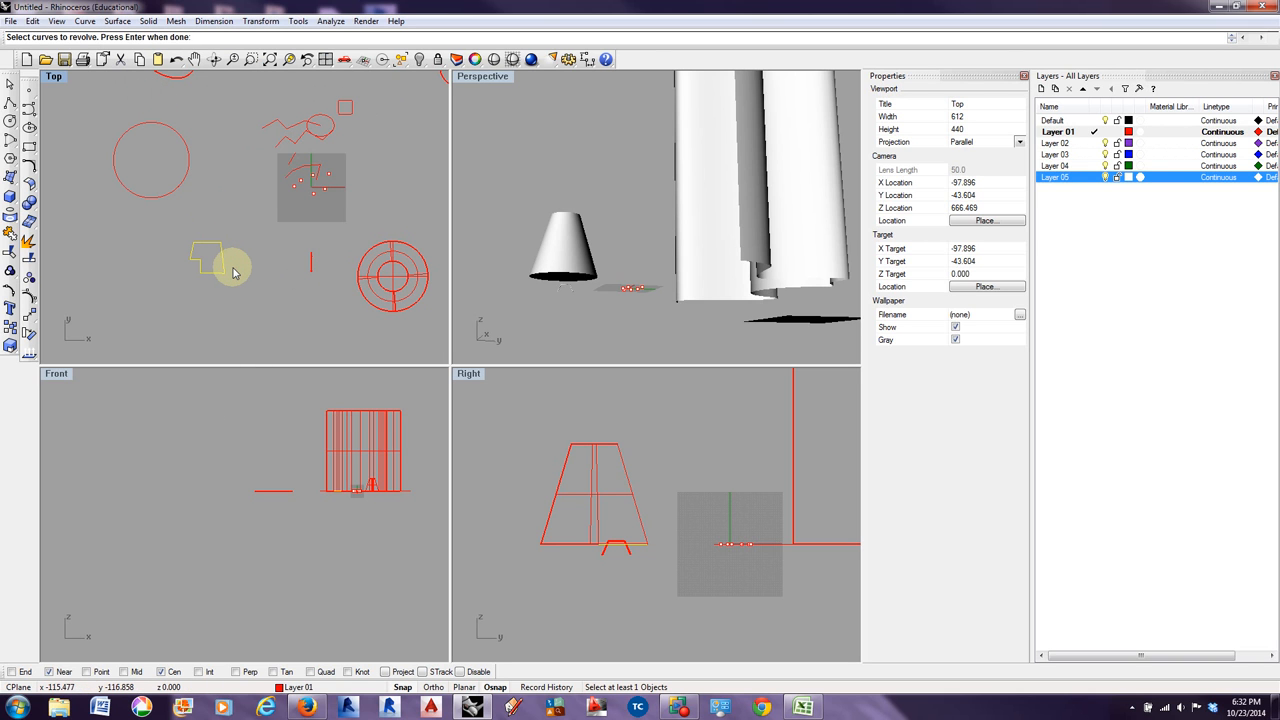
pyautogui.press('Return')
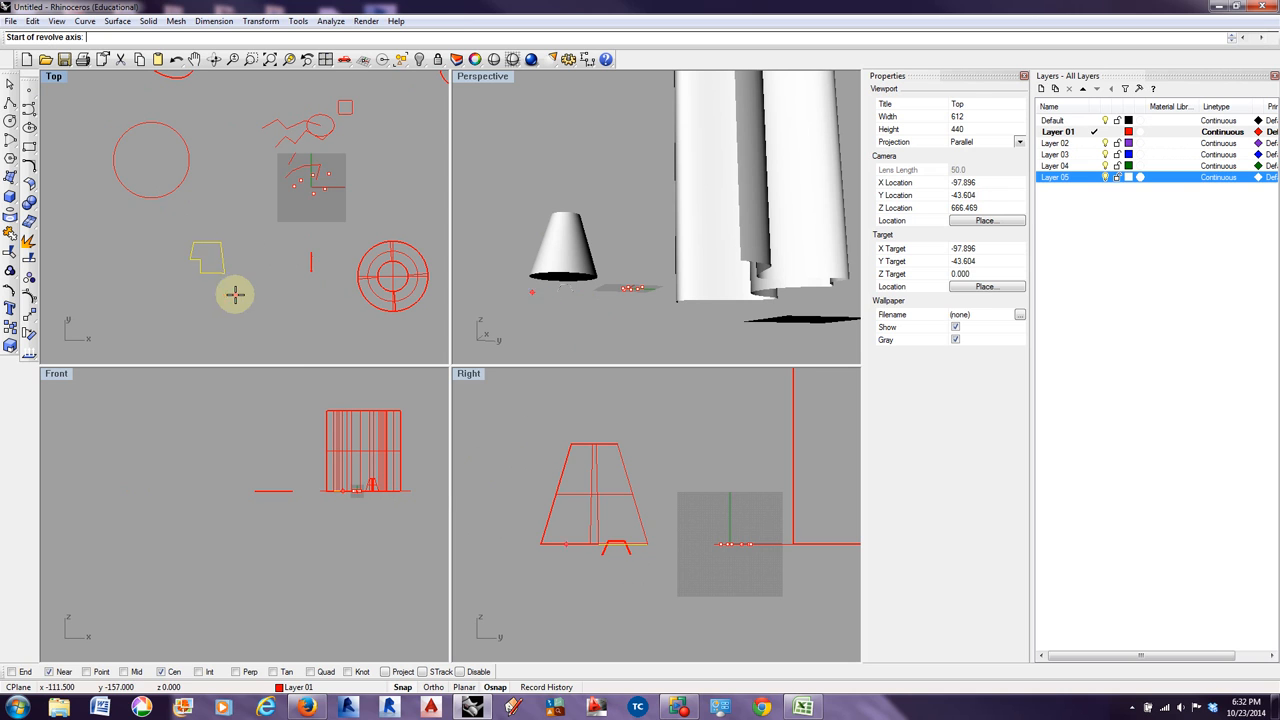
pyautogui.scroll(4, 633, 545)
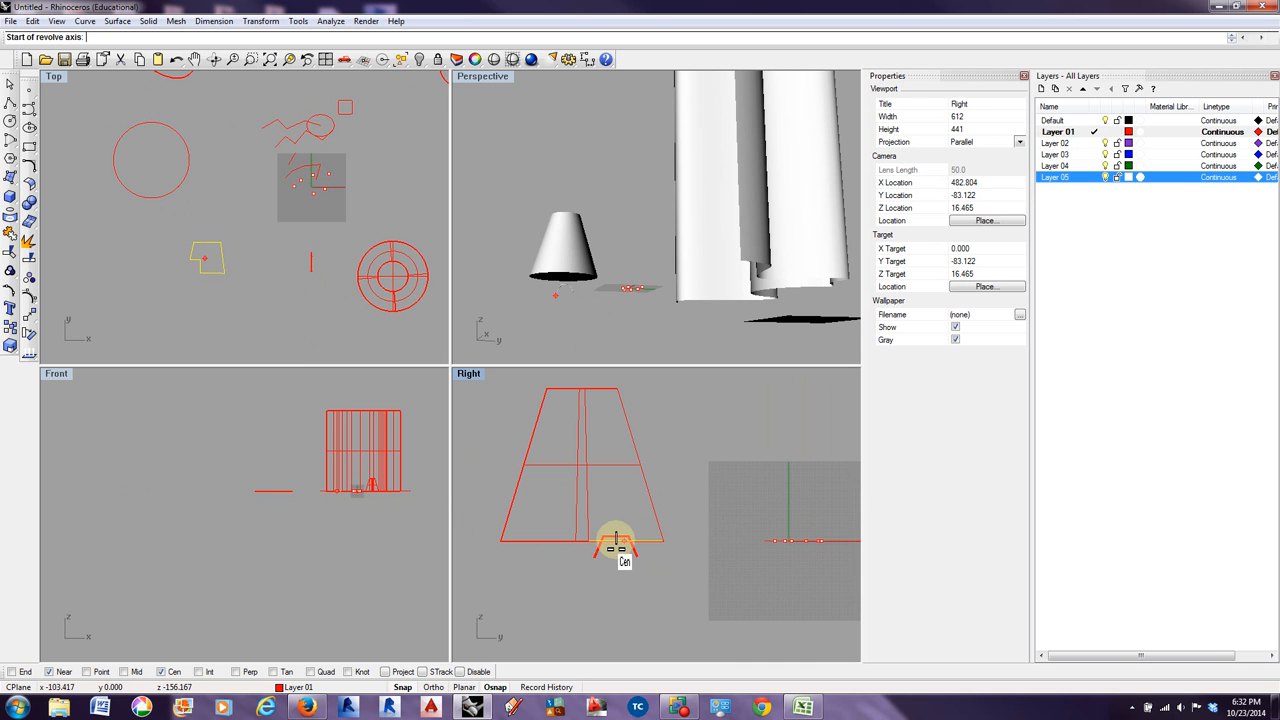
pyautogui.click(621, 549)
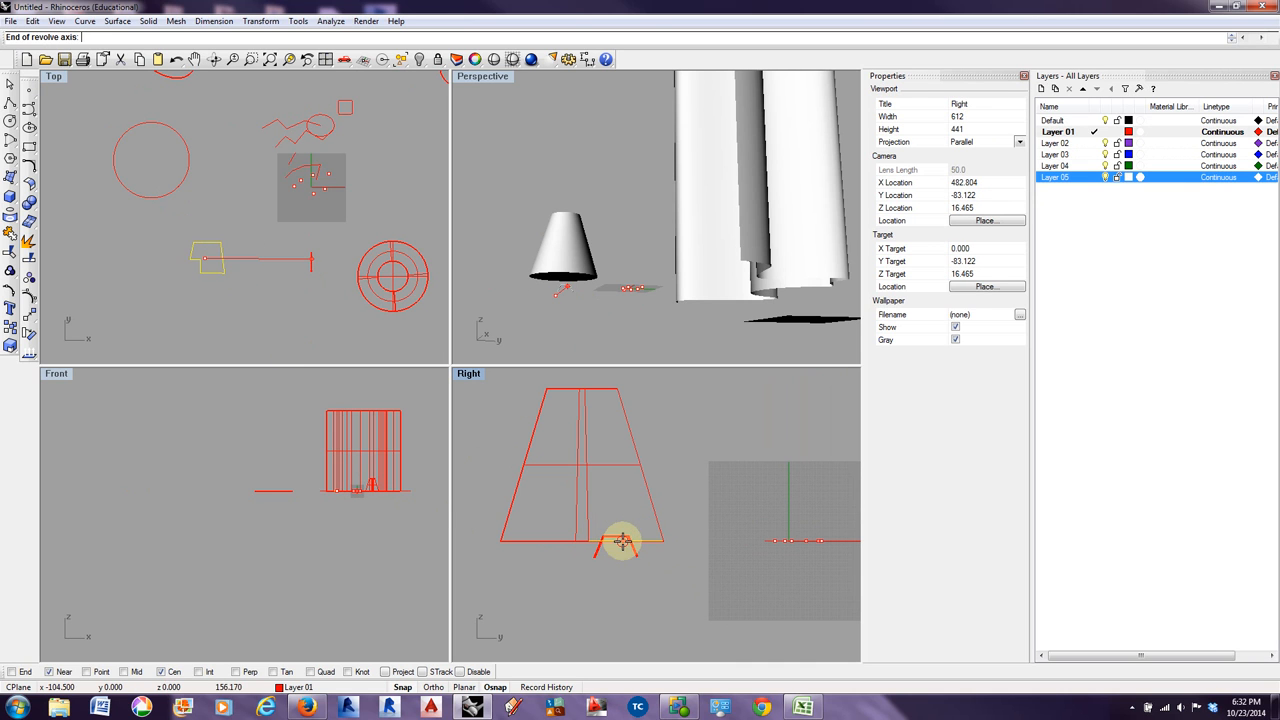
pyautogui.click(620, 449)
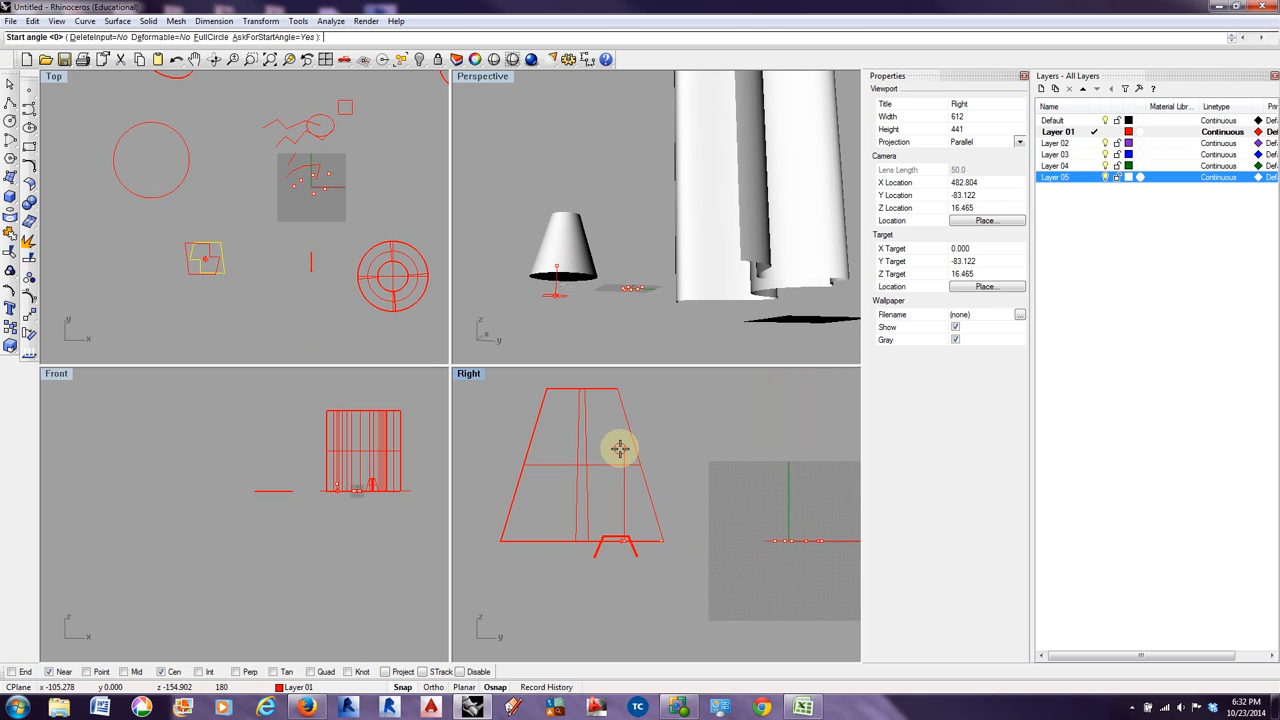
pyautogui.press('Return')
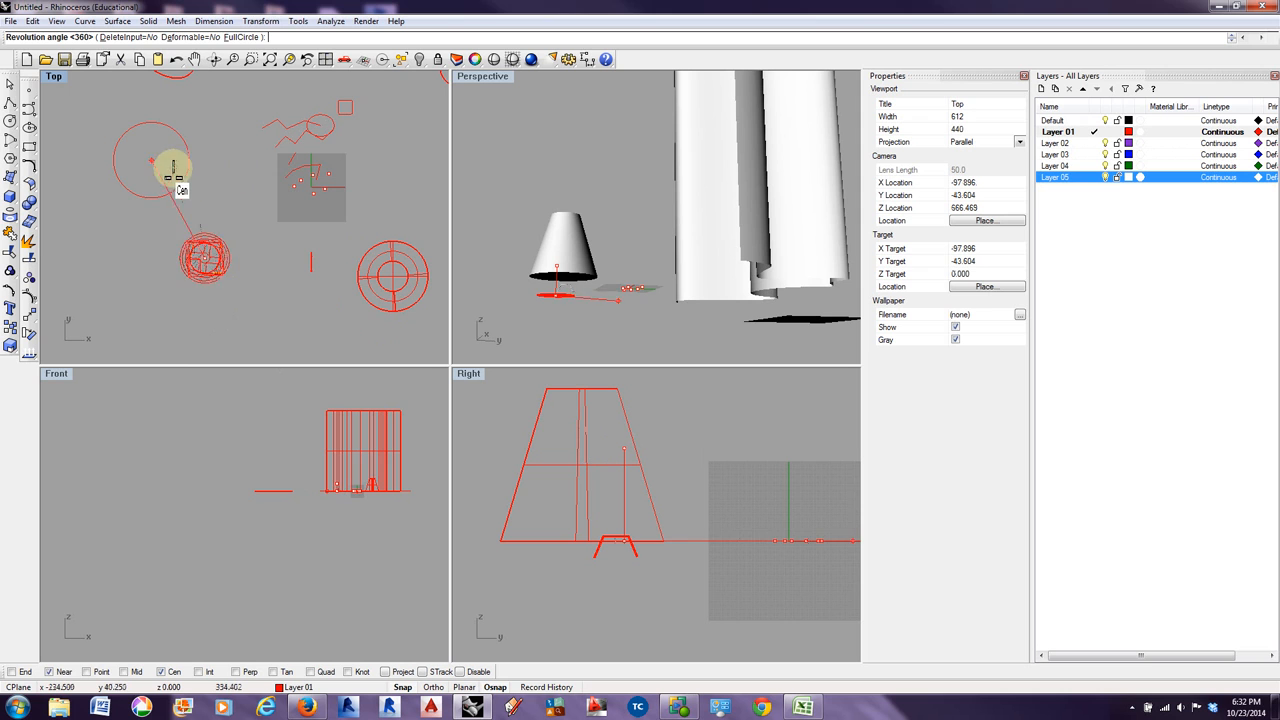
pyautogui.scroll(5, 122, 240)
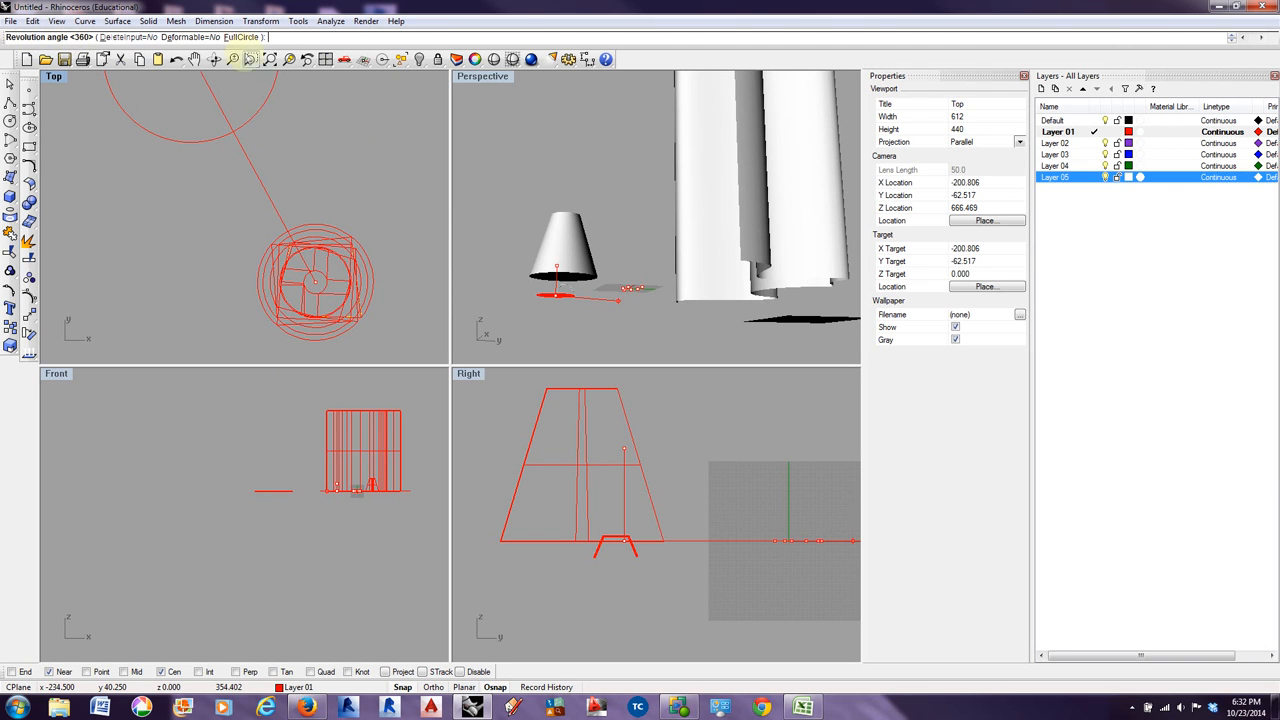
pyautogui.click(234, 152)
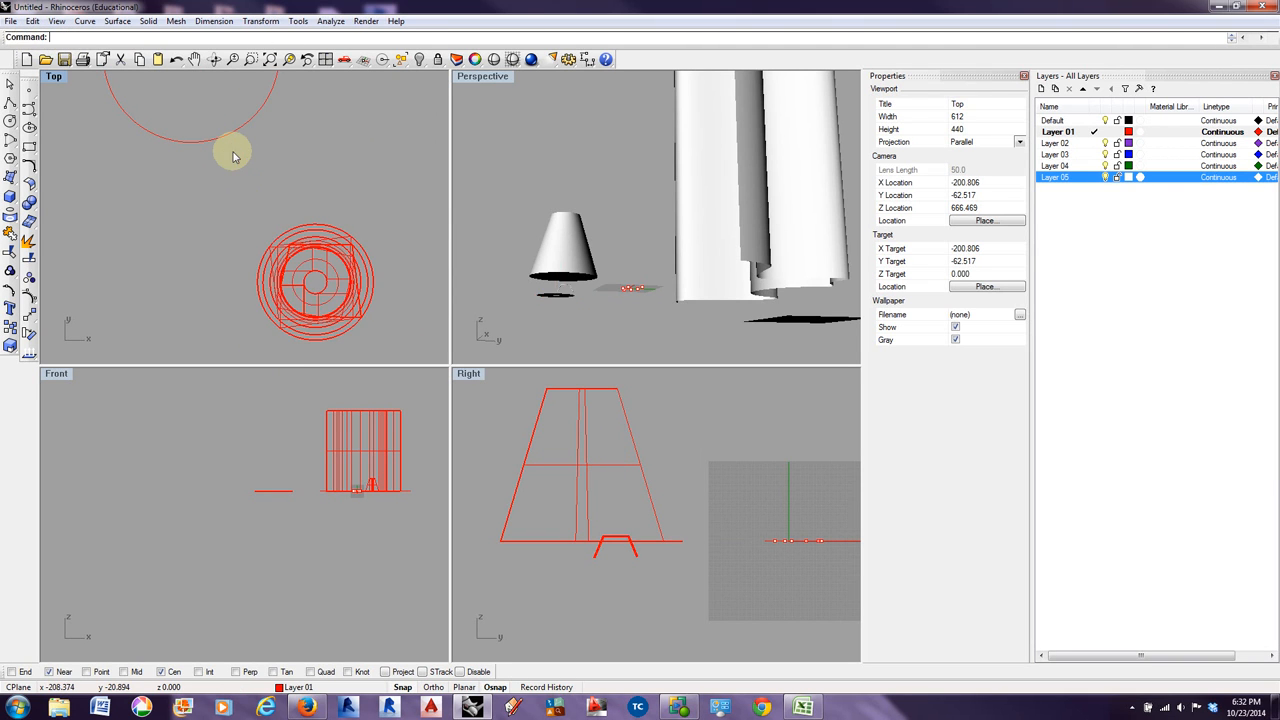
pyautogui.scroll(-3, 600, 310)
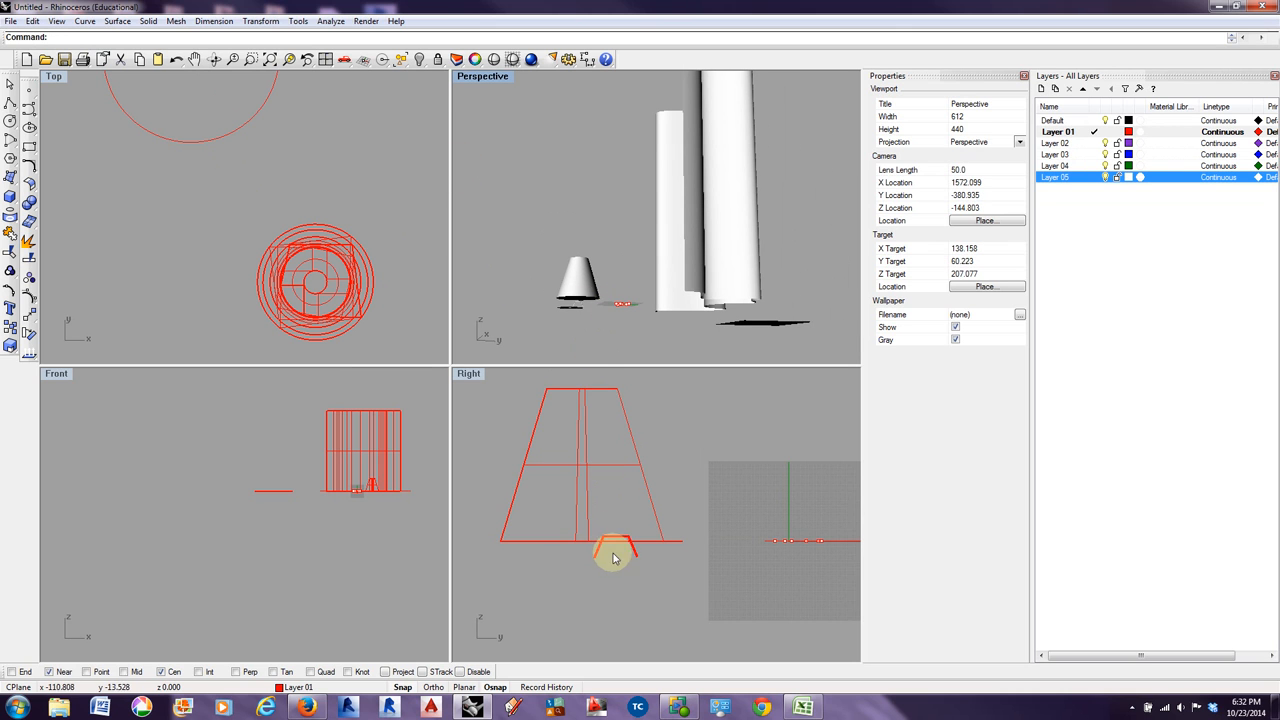
pyautogui.moveTo(614, 558); pyautogui.dragTo(651, 514, button='right')
pyautogui.moveTo(571, 286); pyautogui.dragTo(594, 306, button='right')
pyautogui.scroll(10, 529, 286)
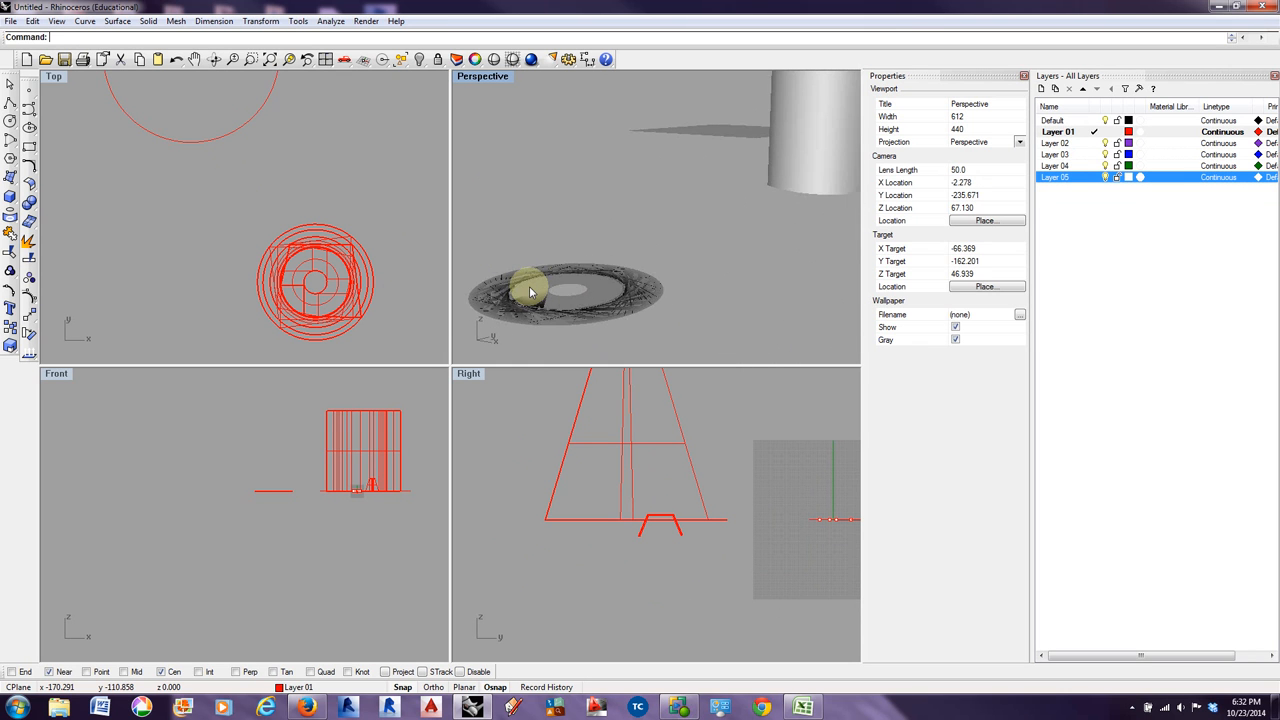
pyautogui.scroll(-3, 530, 292)
# - Draw a closed C-shaped polyline, starting with an upper segment about 99 units long, beside the cone in the Right viewport
pyautogui.click(526, 420)
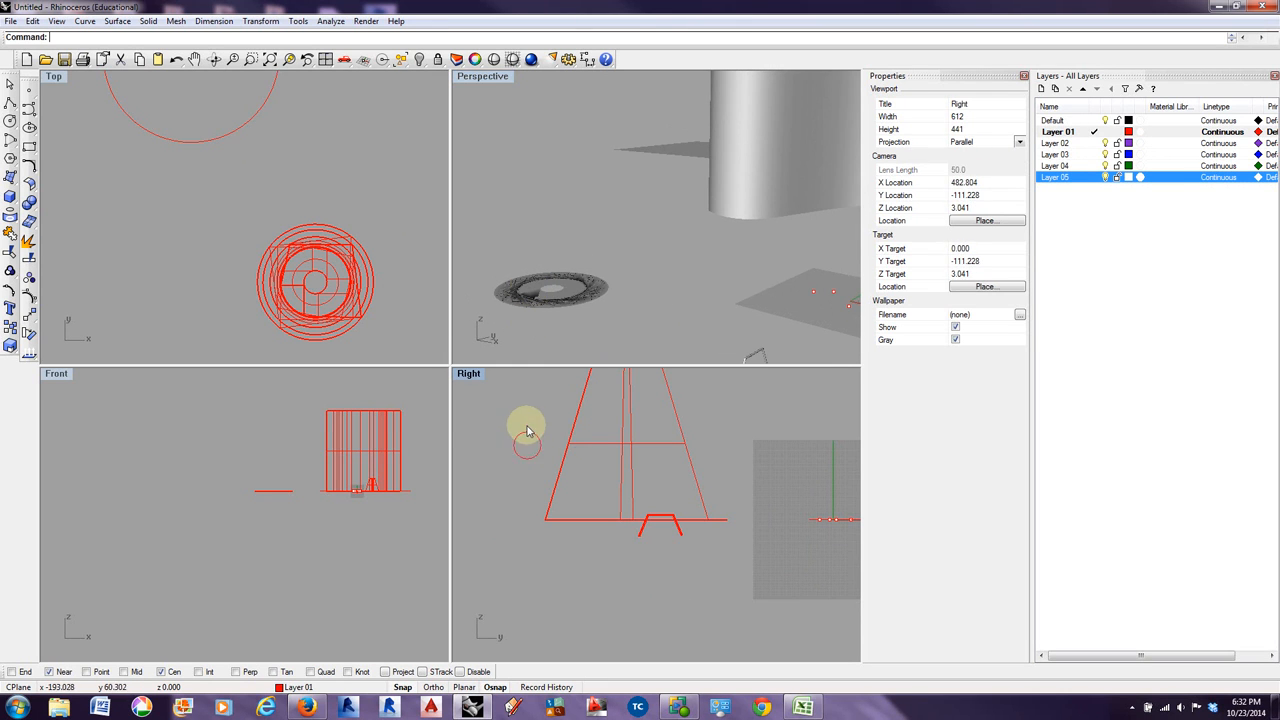
pyautogui.scroll(-3, 526, 424)
pyautogui.scroll(-6, 620, 470)
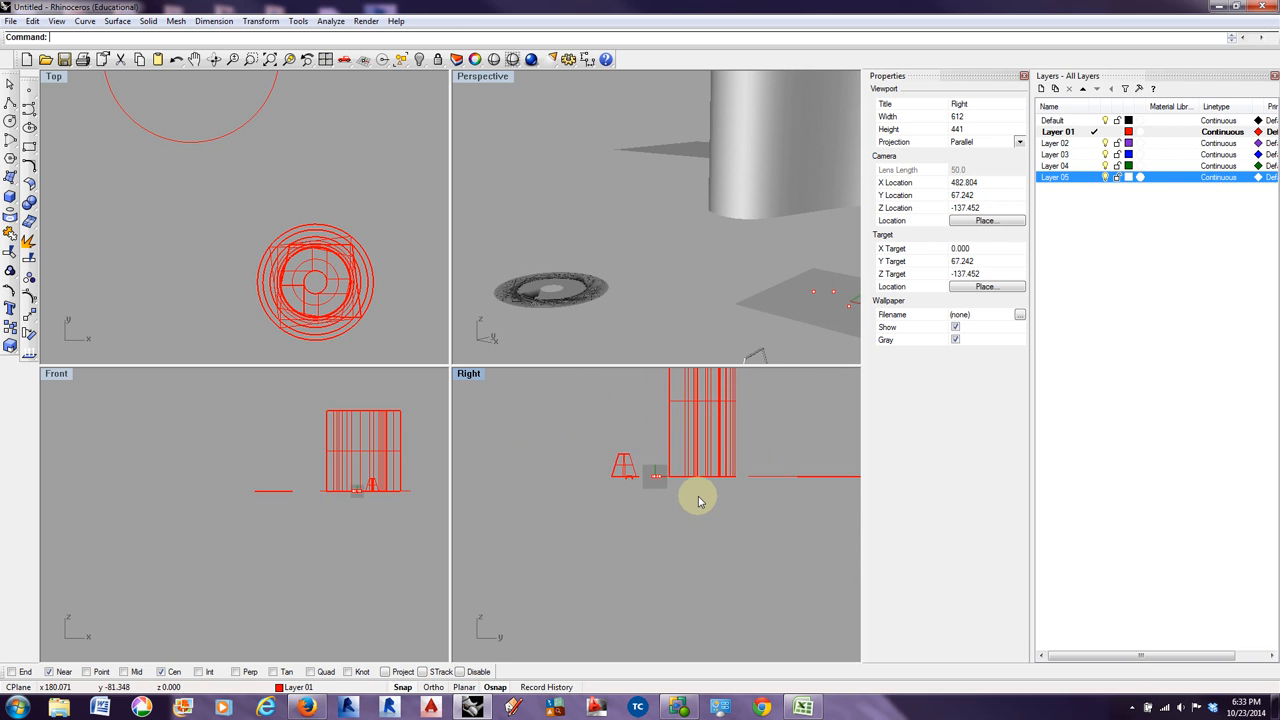
pyautogui.scroll(3, 595, 449)
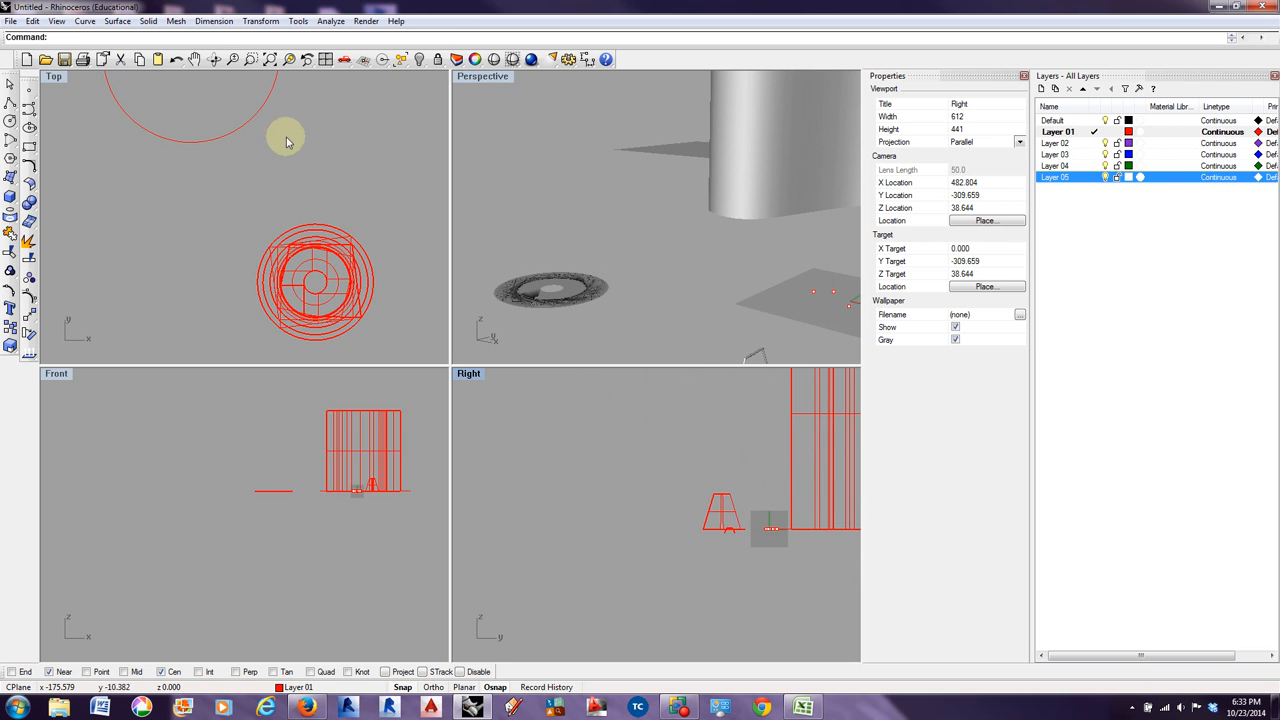
pyautogui.click(86, 21)
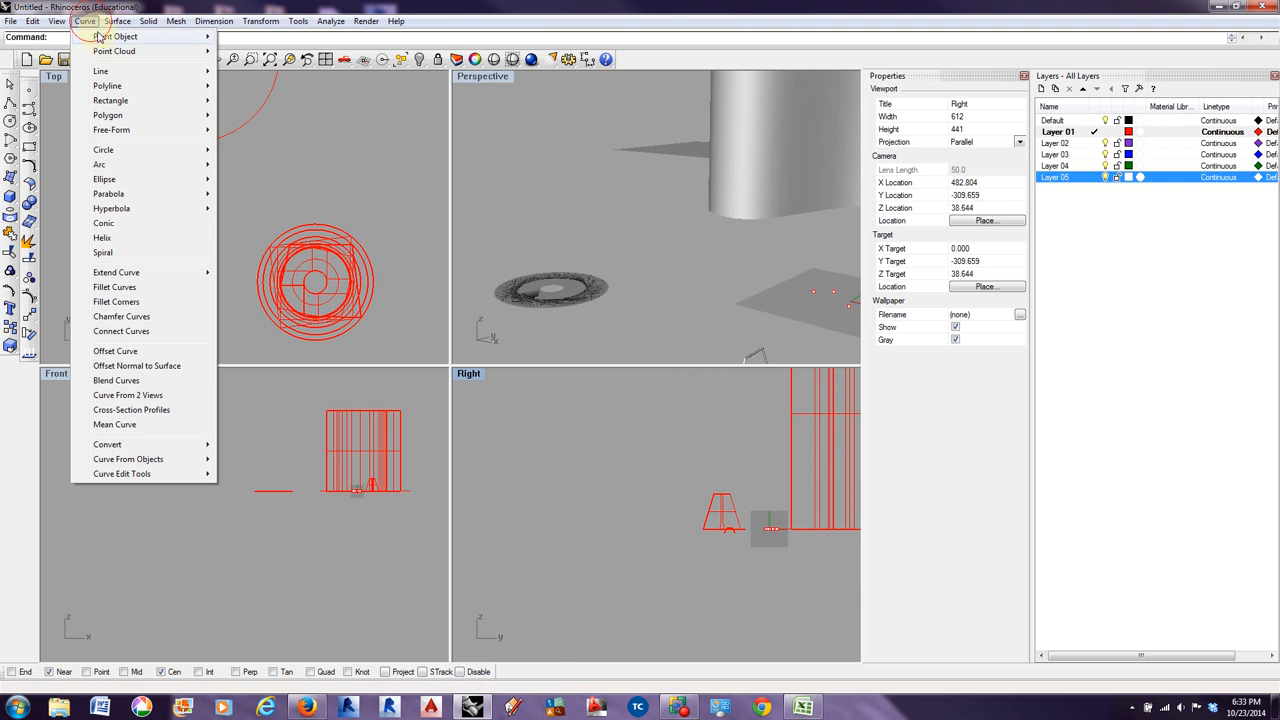
pyautogui.moveTo(143, 78)
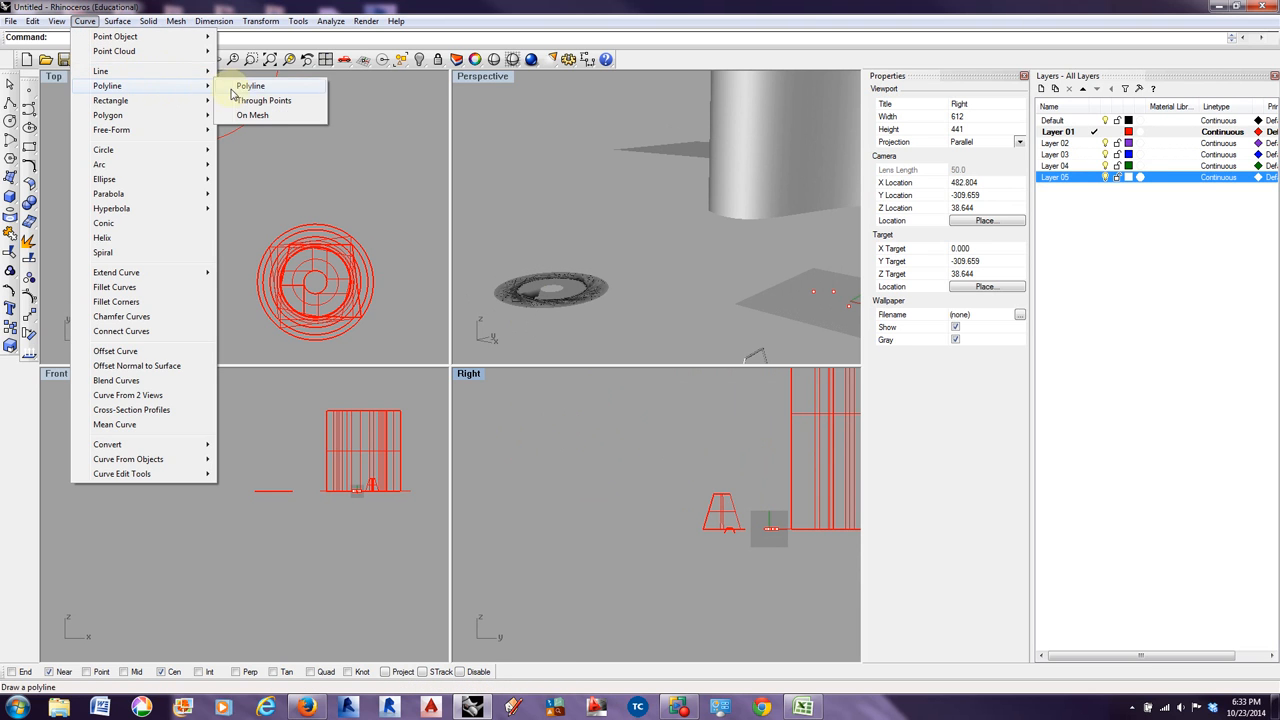
pyautogui.click(252, 86)
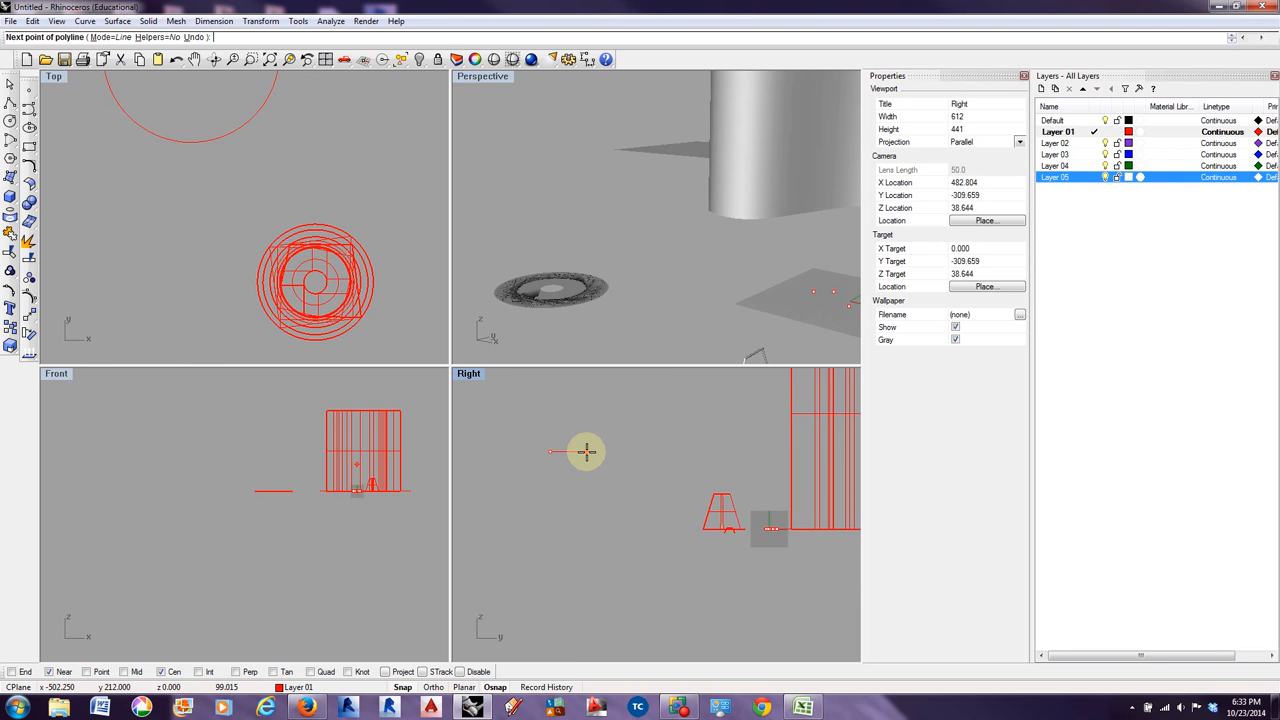
pyautogui.click(597, 507)
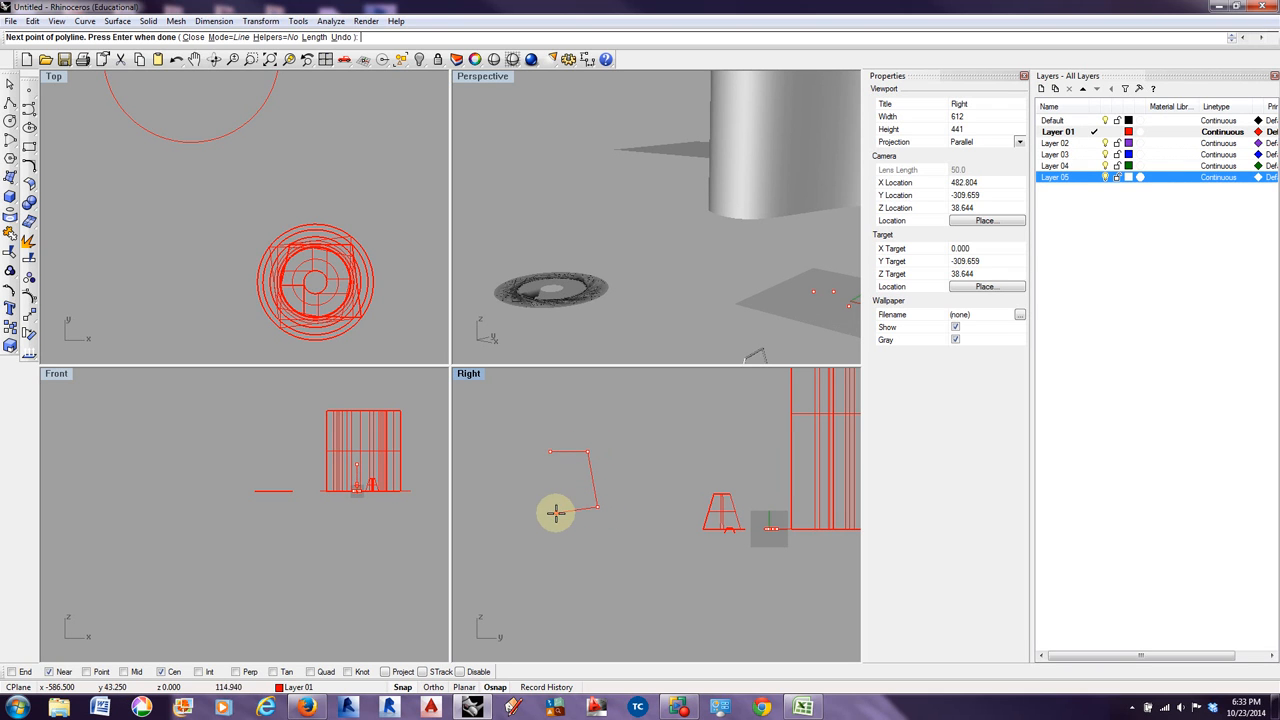
pyautogui.click(555, 510)
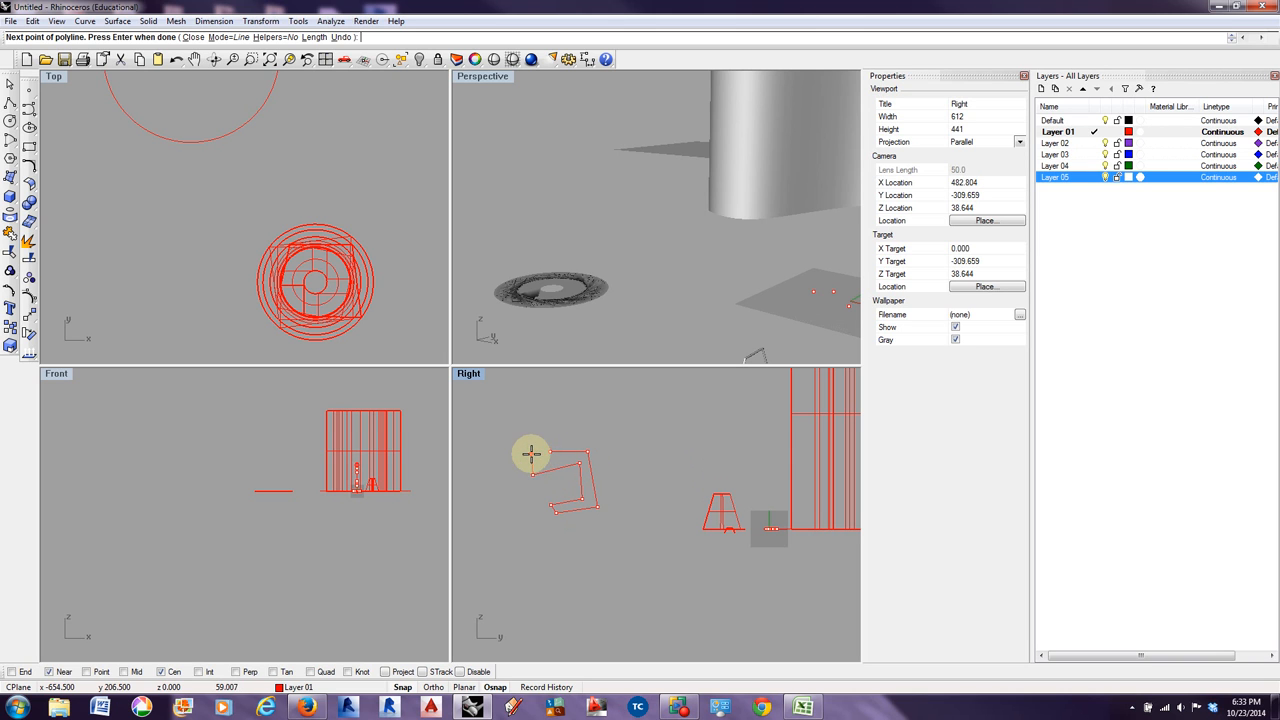
pyautogui.click(552, 458)
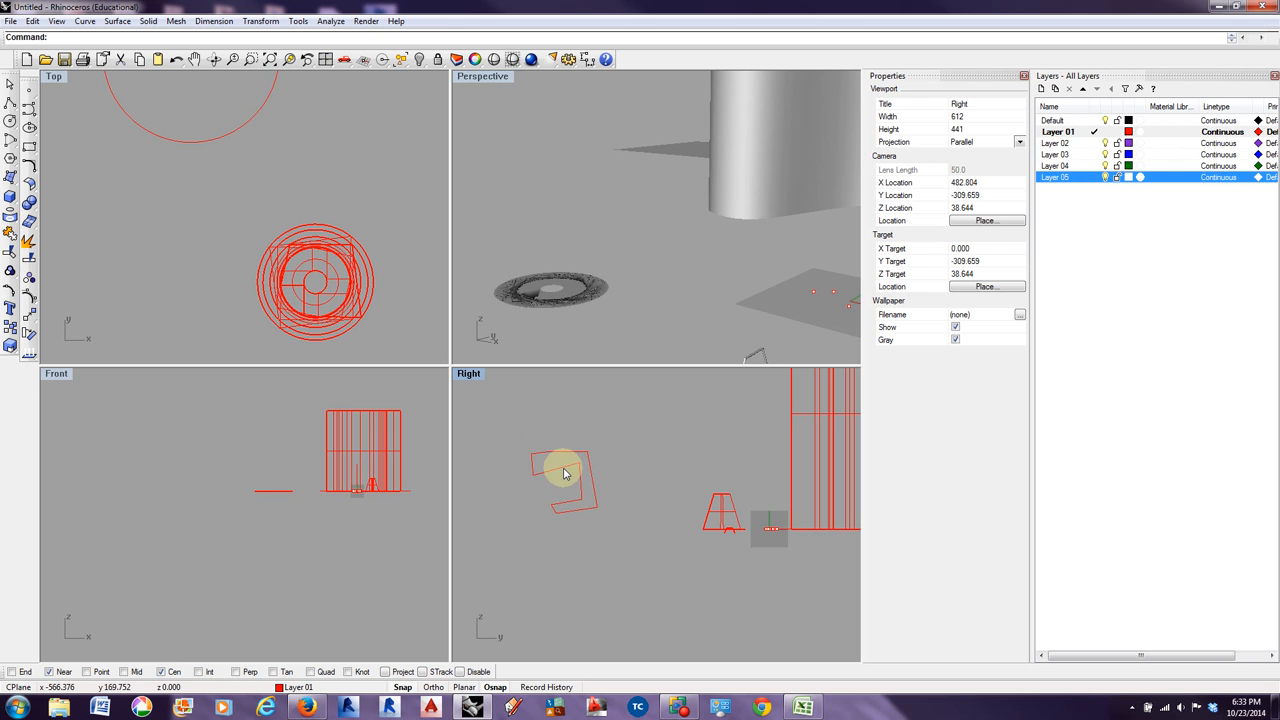
# - Revolve the C-shaped polyline 360 degrees about a vertical axis at its open end, with start angle 0
pyautogui.click(119, 21)
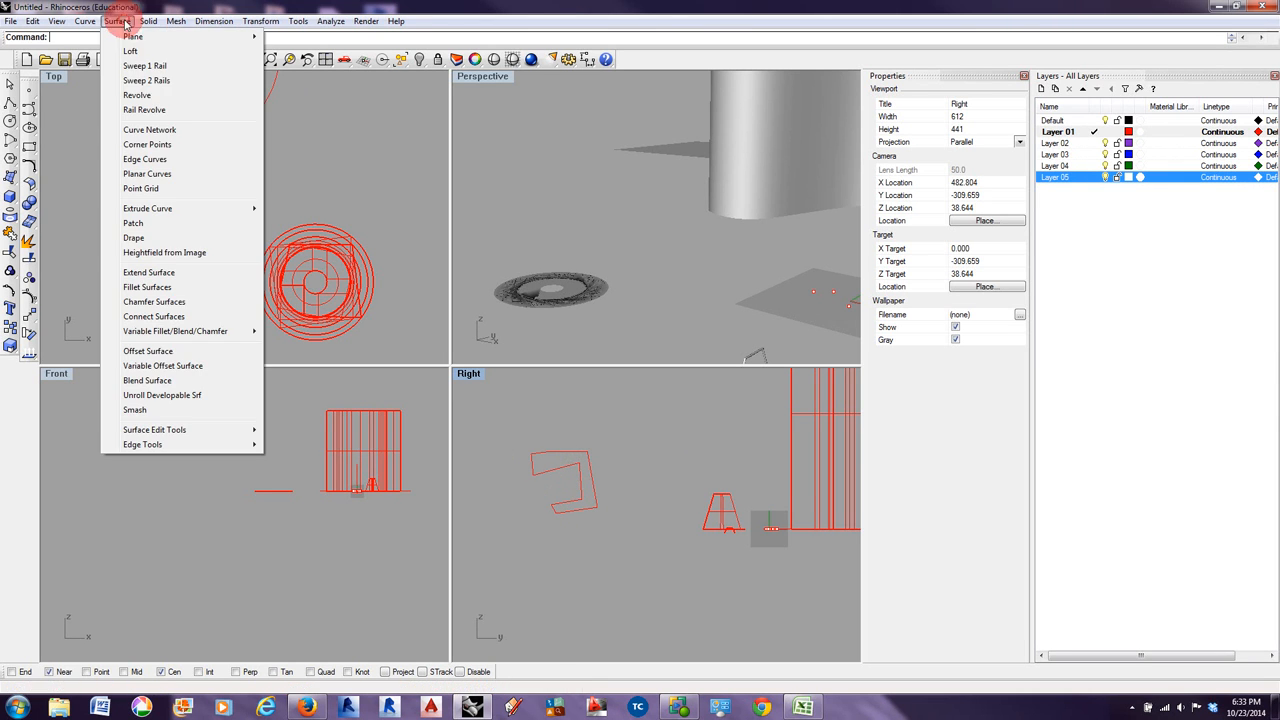
pyautogui.click(155, 96)
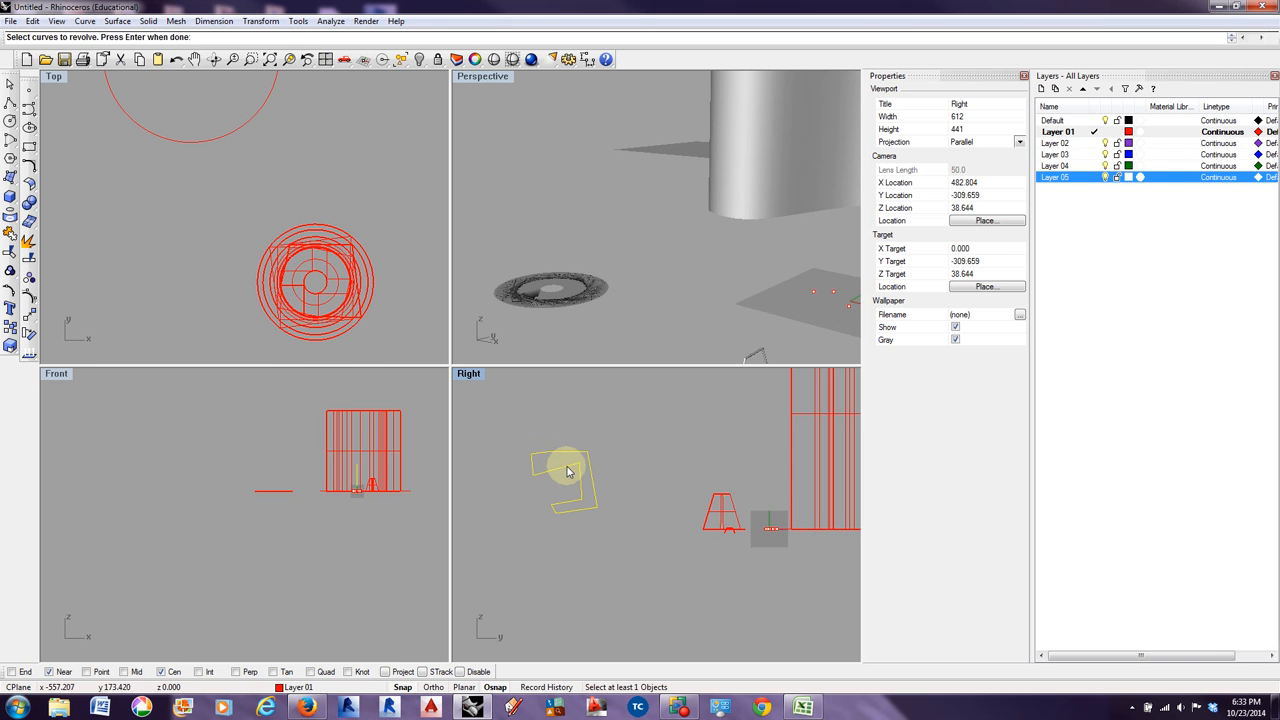
pyautogui.press('Return')
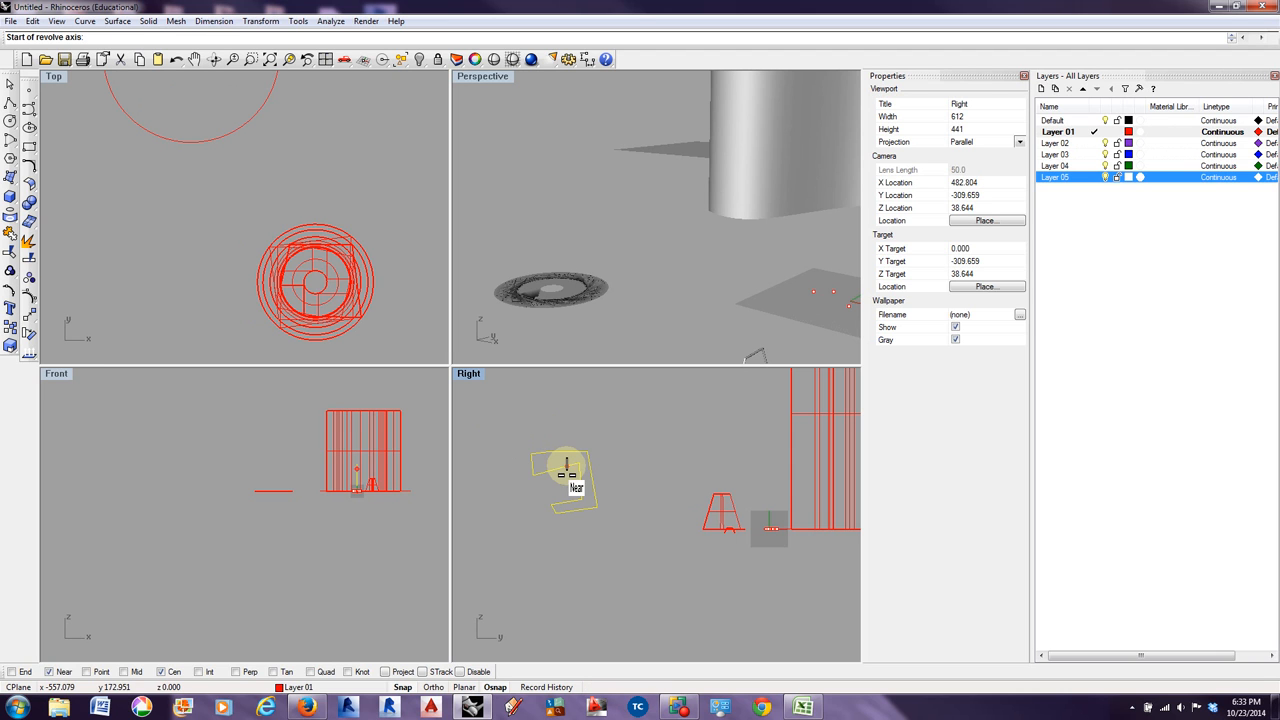
pyautogui.click(532, 475)
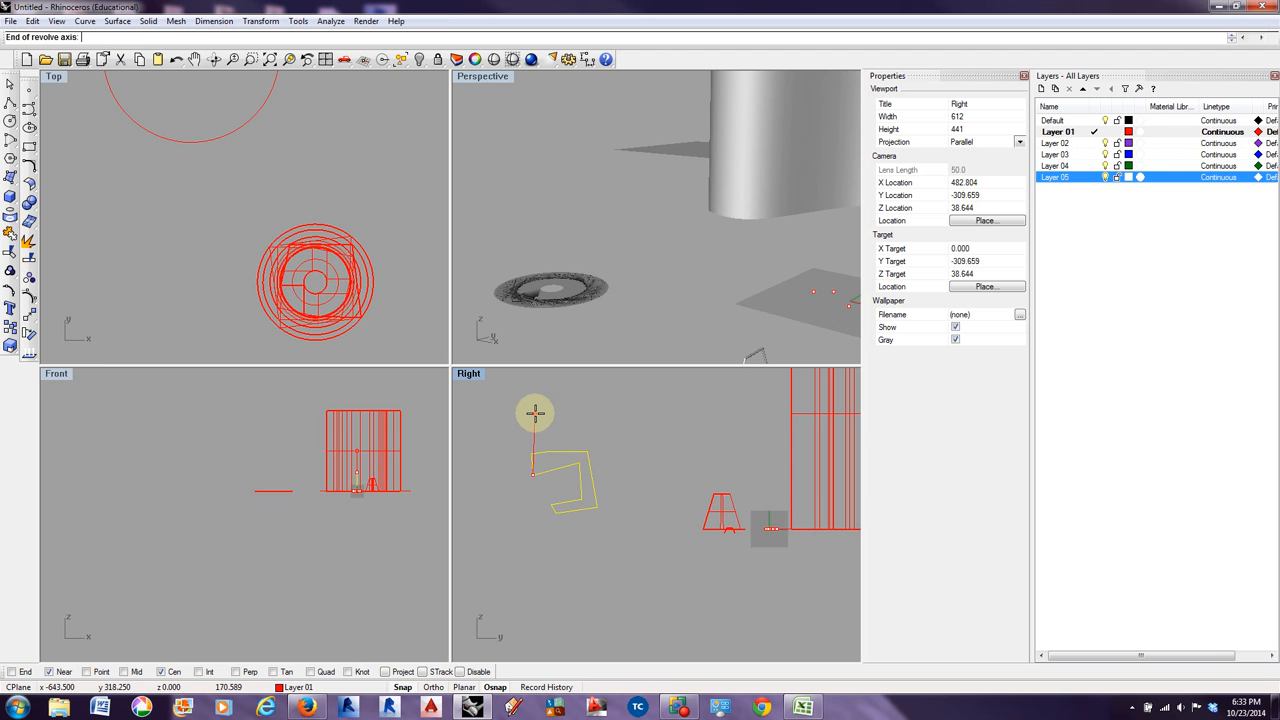
pyautogui.click(530, 412)
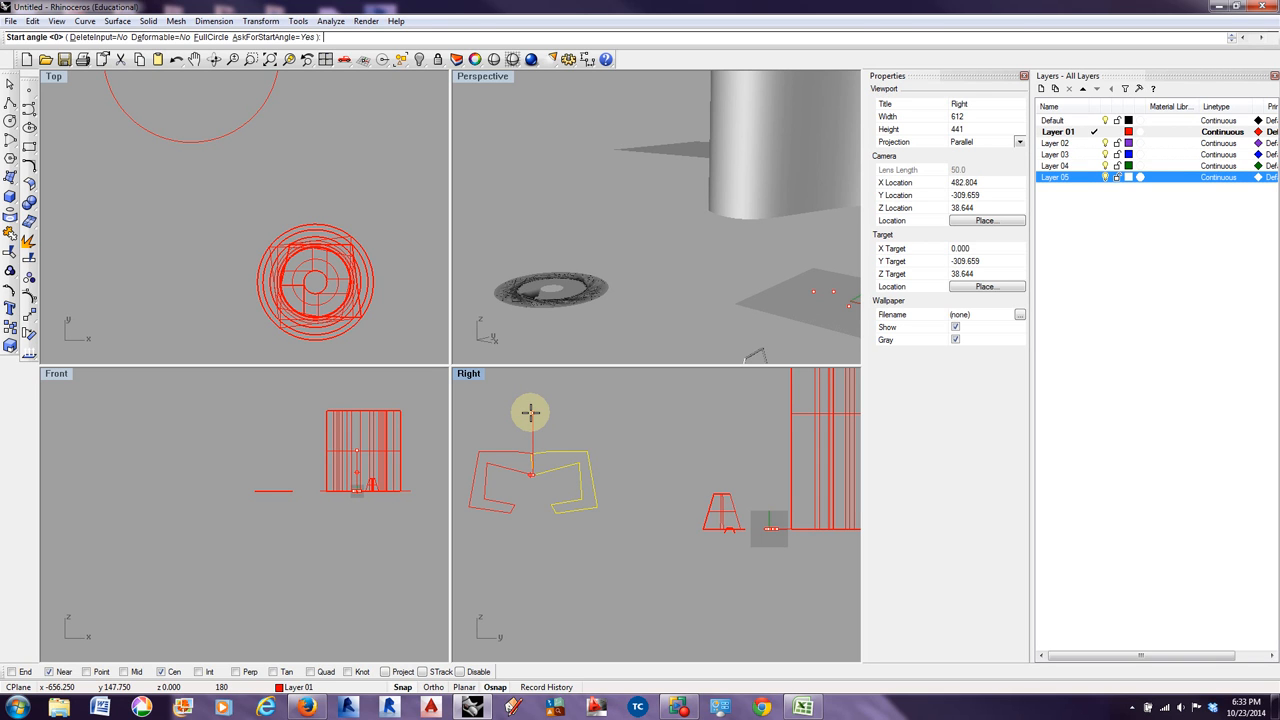
pyautogui.press('Return')
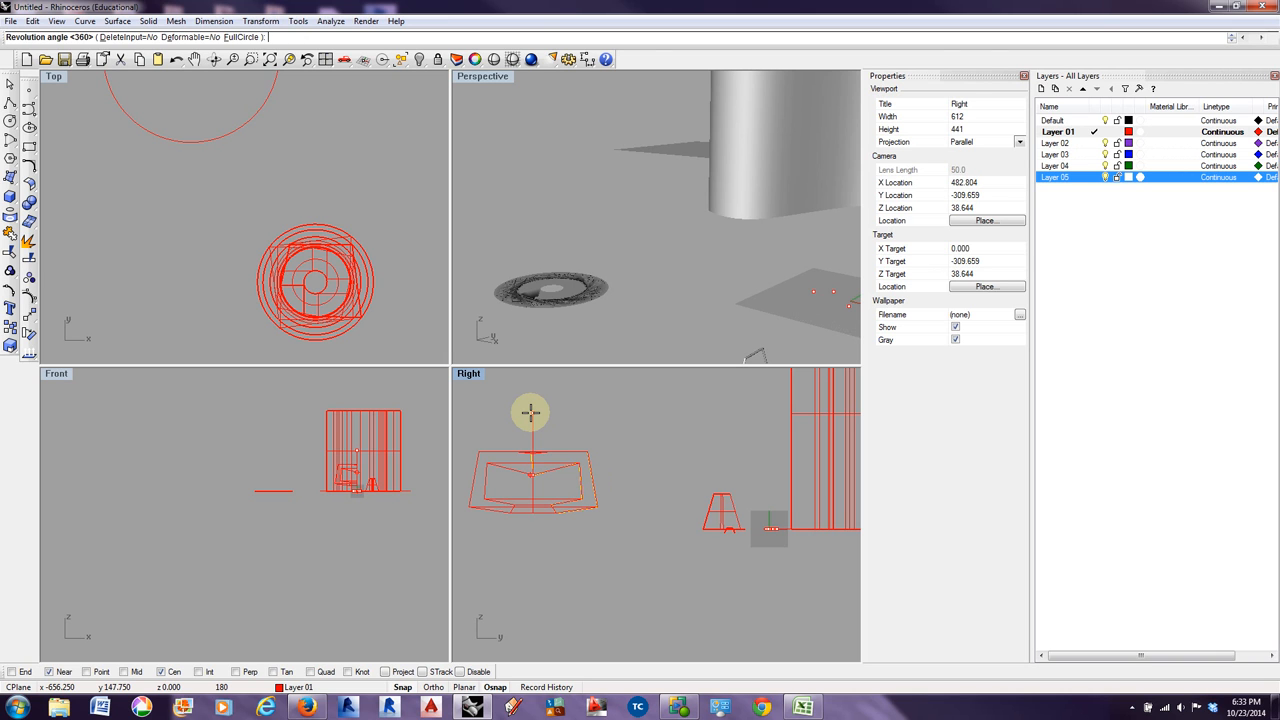
pyautogui.press('Return')
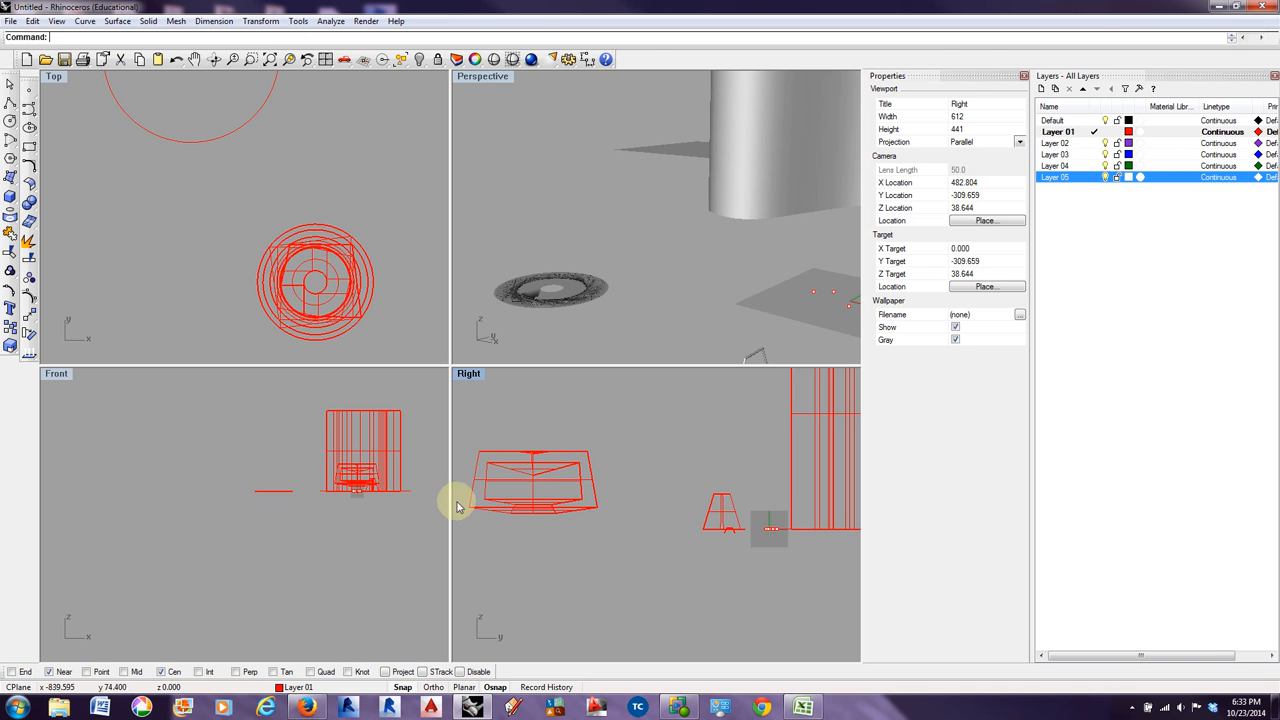
# - Examine the revolved C-shaped form from below and the side, alongside the other models in the Perspective viewport
pyautogui.scroll(-2, 591, 466)
pyautogui.moveTo(594, 470); pyautogui.dragTo(602, 495, button='right')
pyautogui.scroll(-4, 615, 293)
pyautogui.moveTo(630, 291); pyautogui.dragTo(512, 249, button='right')
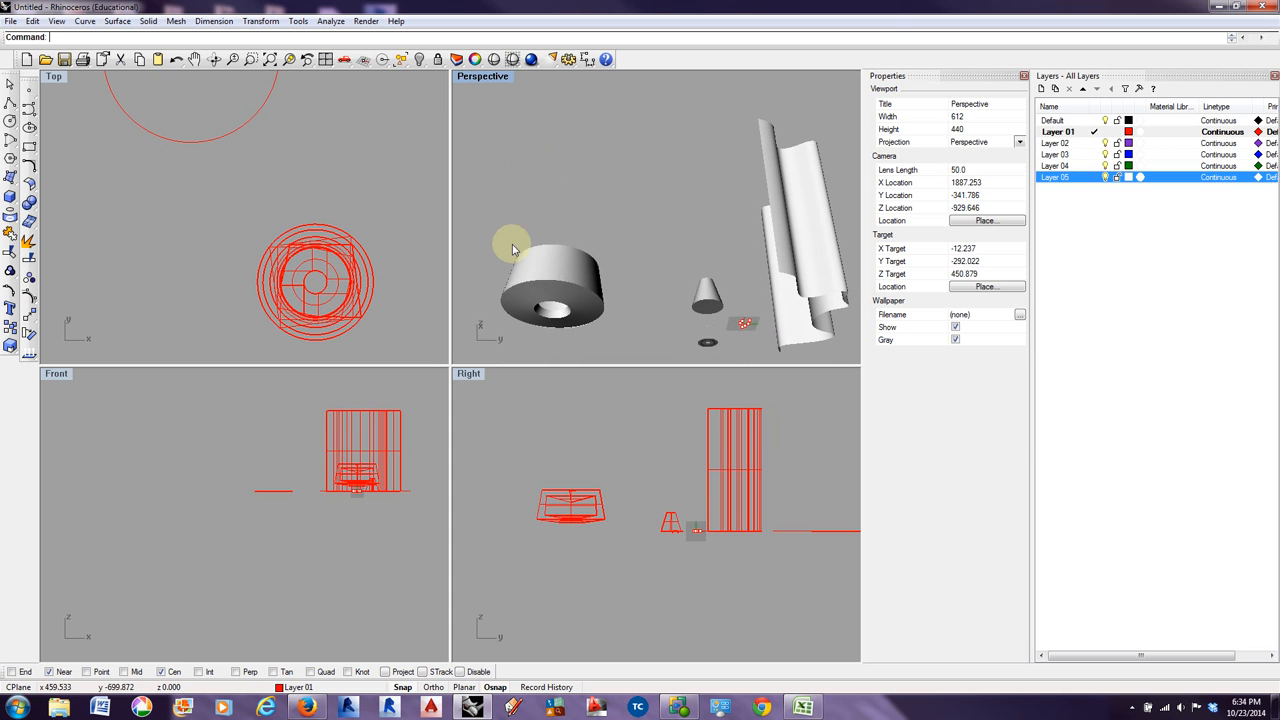
pyautogui.moveTo(578, 206)
pyautogui.mouseDown(button='right')
pyautogui.moveTo(526, 280)
pyautogui.moveTo(566, 218)
pyautogui.mouseUp(button='right')
pyautogui.scroll(-5, 565, 215)
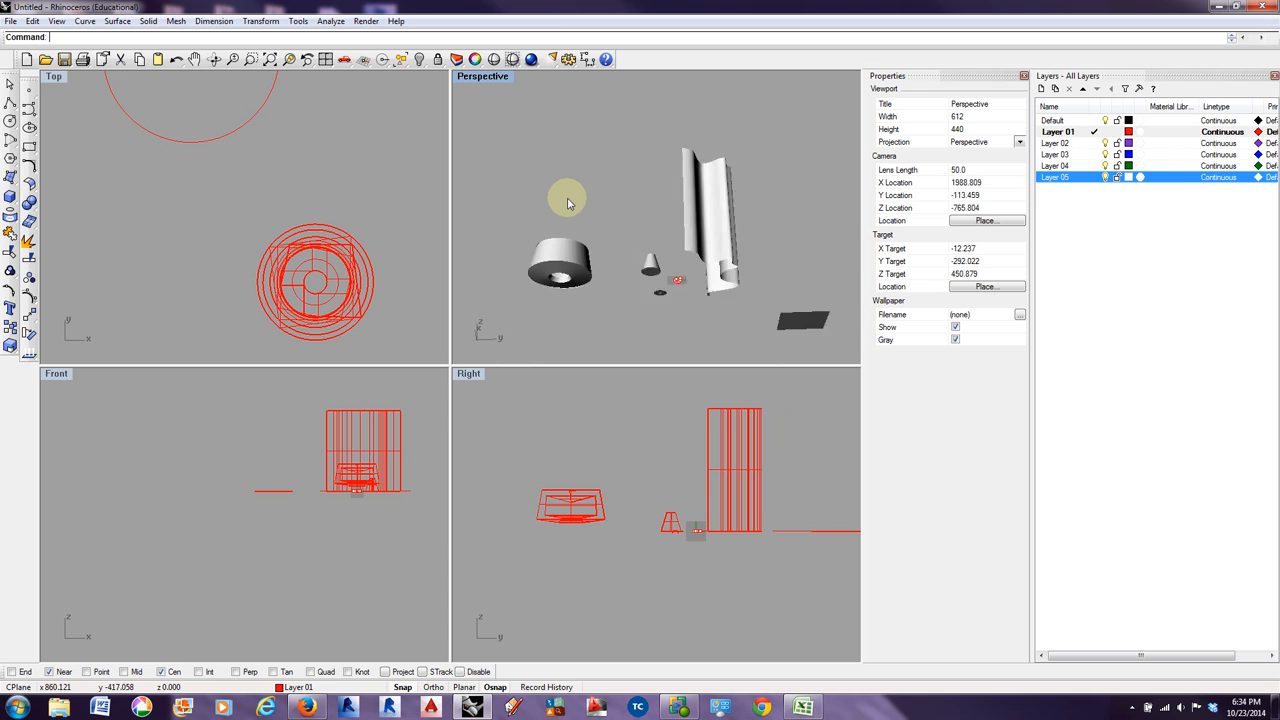
pyautogui.moveTo(560, 278); pyautogui.dragTo(537, 295, button='right')
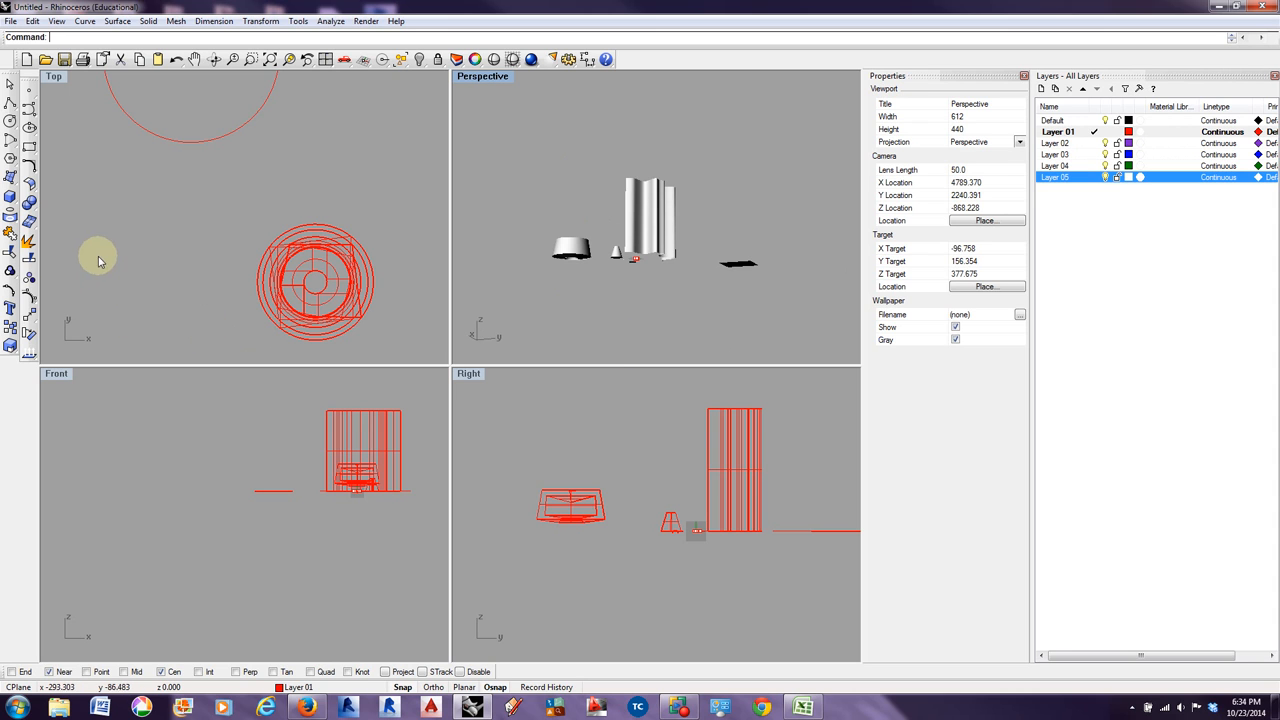
# - Create a solid box with its rectangular base beside the flat revolved disc in the Top viewport, setting its height in Perspective
pyautogui.click(9, 199)
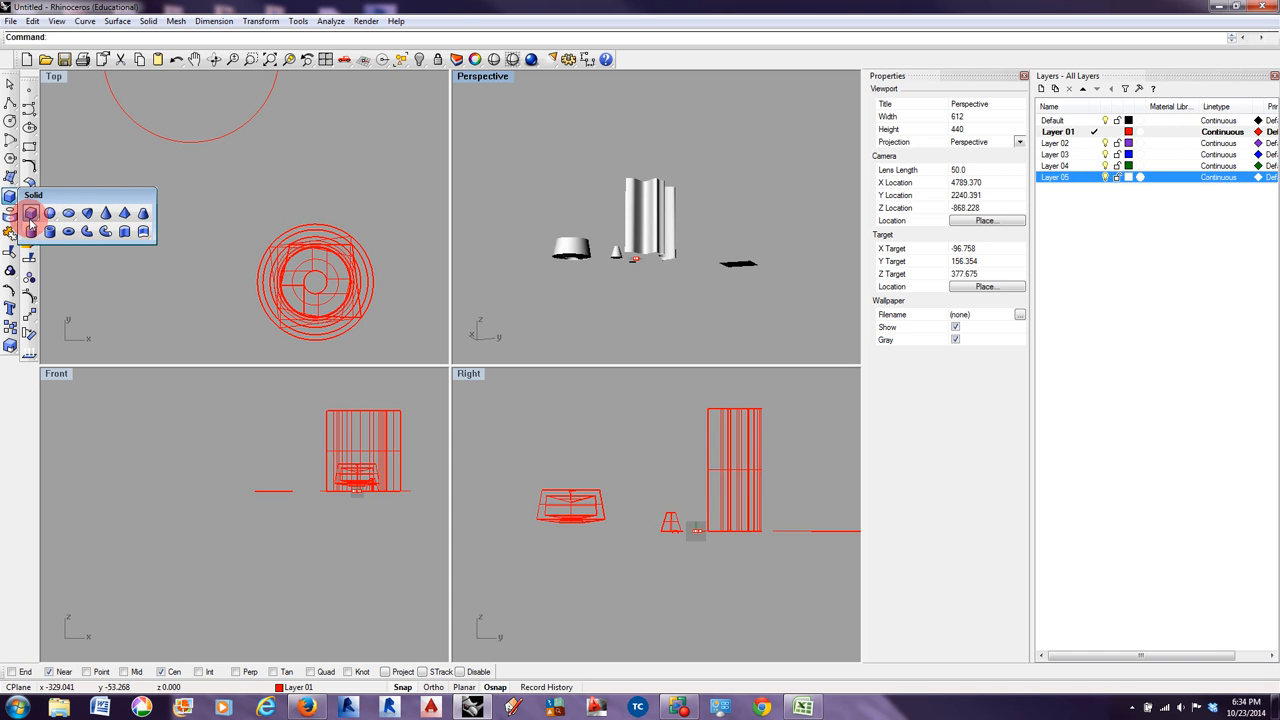
pyautogui.click(33, 213)
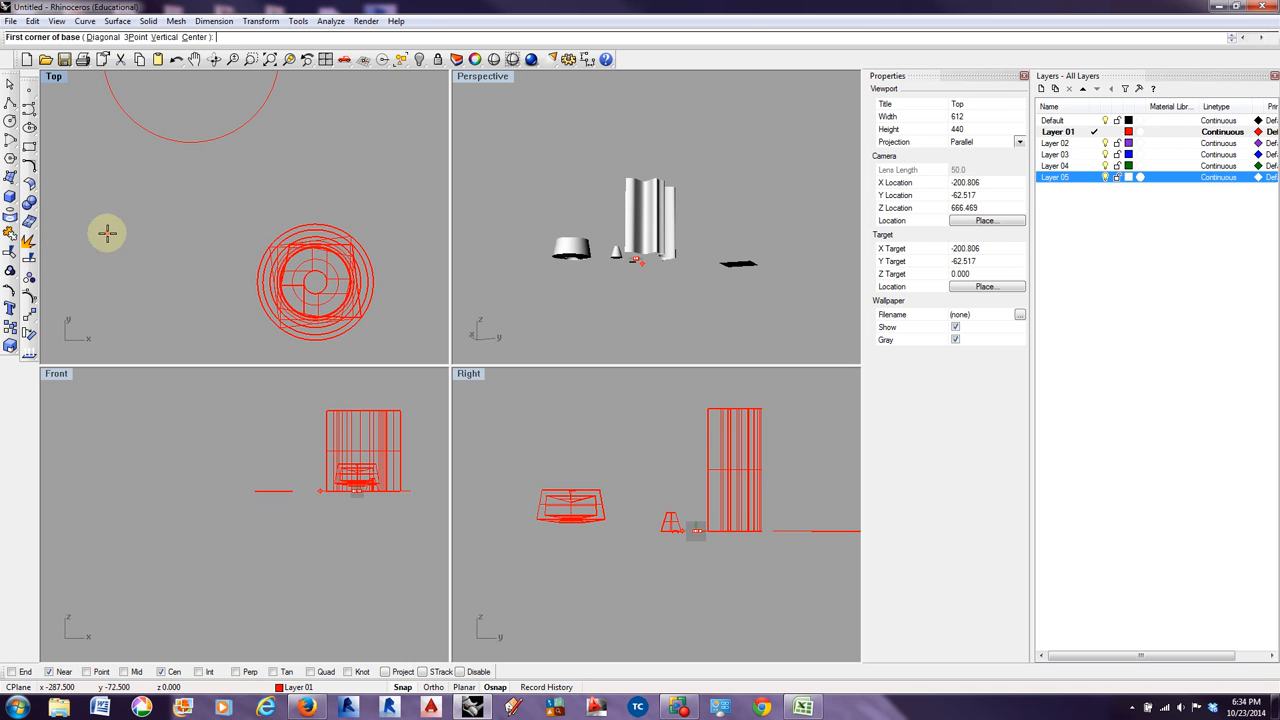
pyautogui.scroll(-3, 180, 228)
pyautogui.click(88, 235)
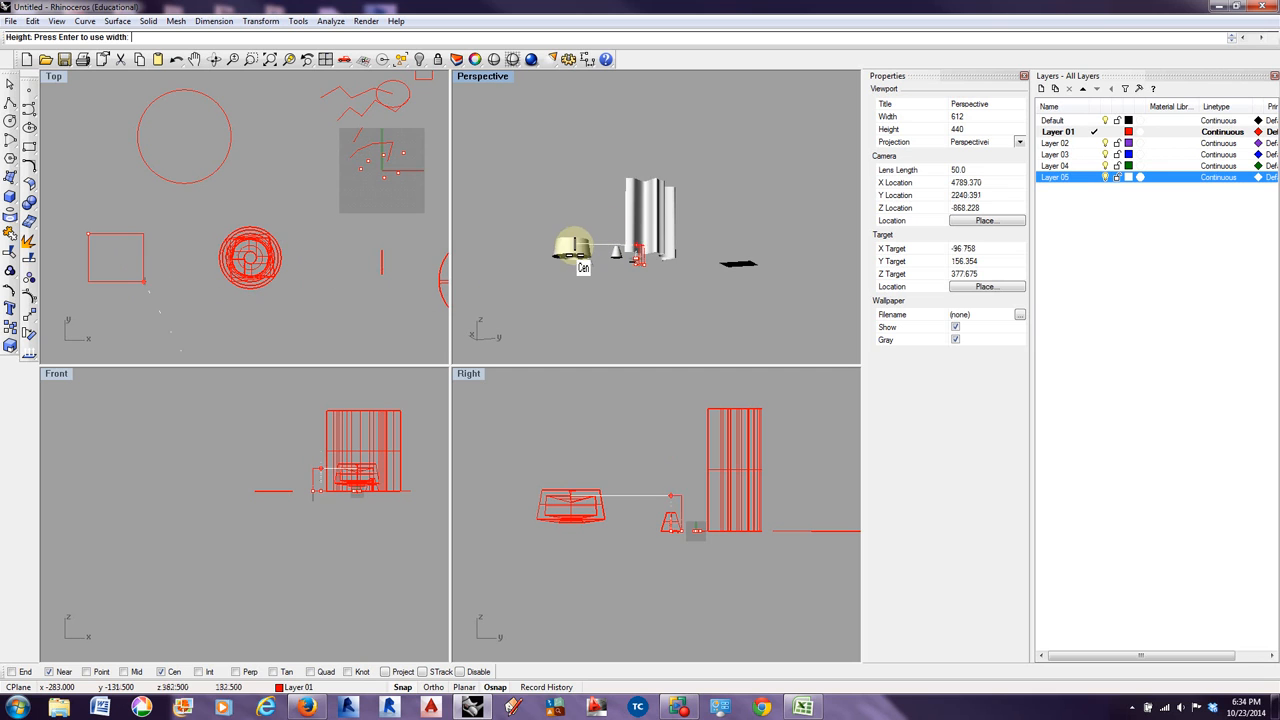
pyautogui.scroll(4, 640, 232)
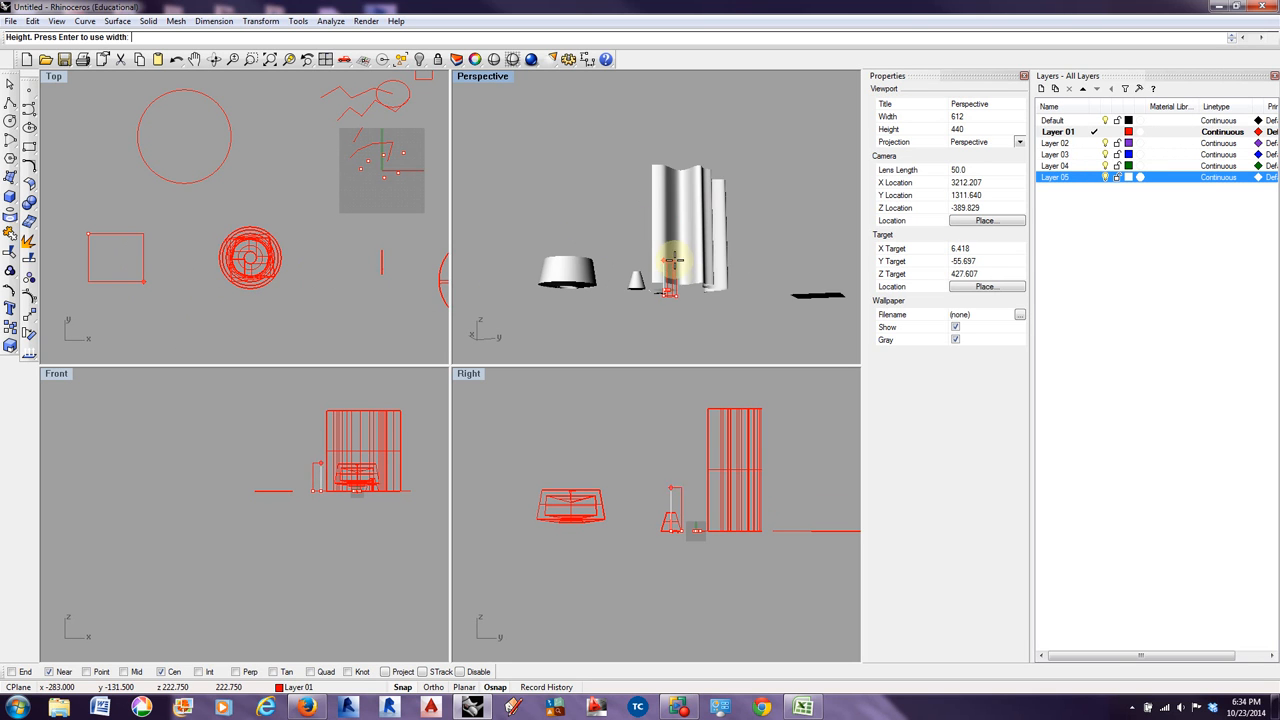
pyautogui.moveTo(676, 278); pyautogui.dragTo(808, 329, button='right')
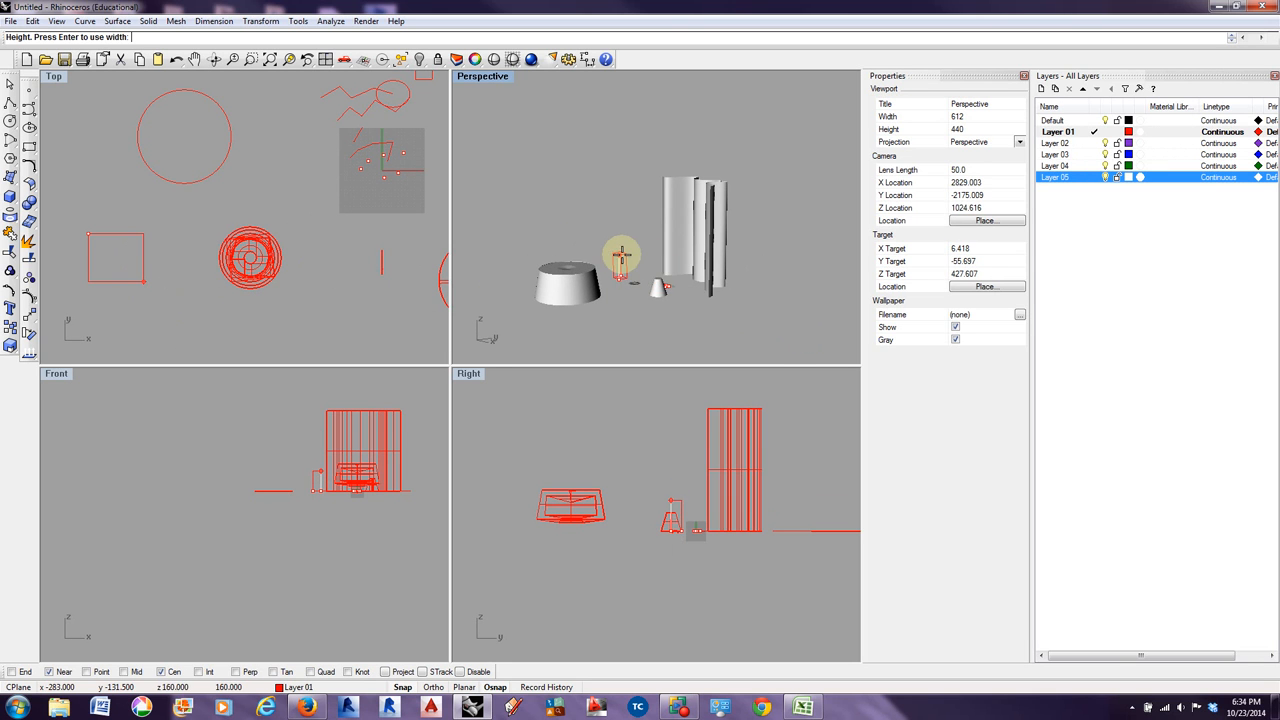
pyautogui.scroll(6, 619, 256)
pyautogui.click(630, 272)
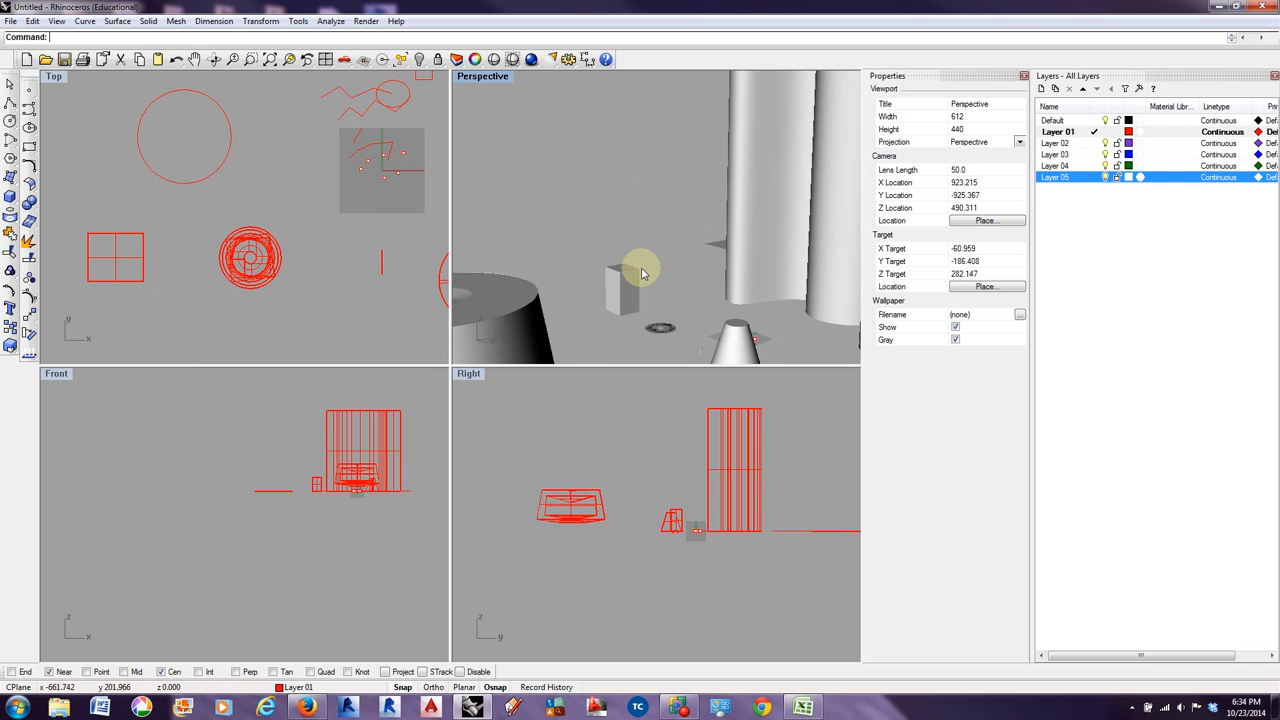
pyautogui.scroll(-5, 631, 288)
pyautogui.scroll(2, 631, 286)
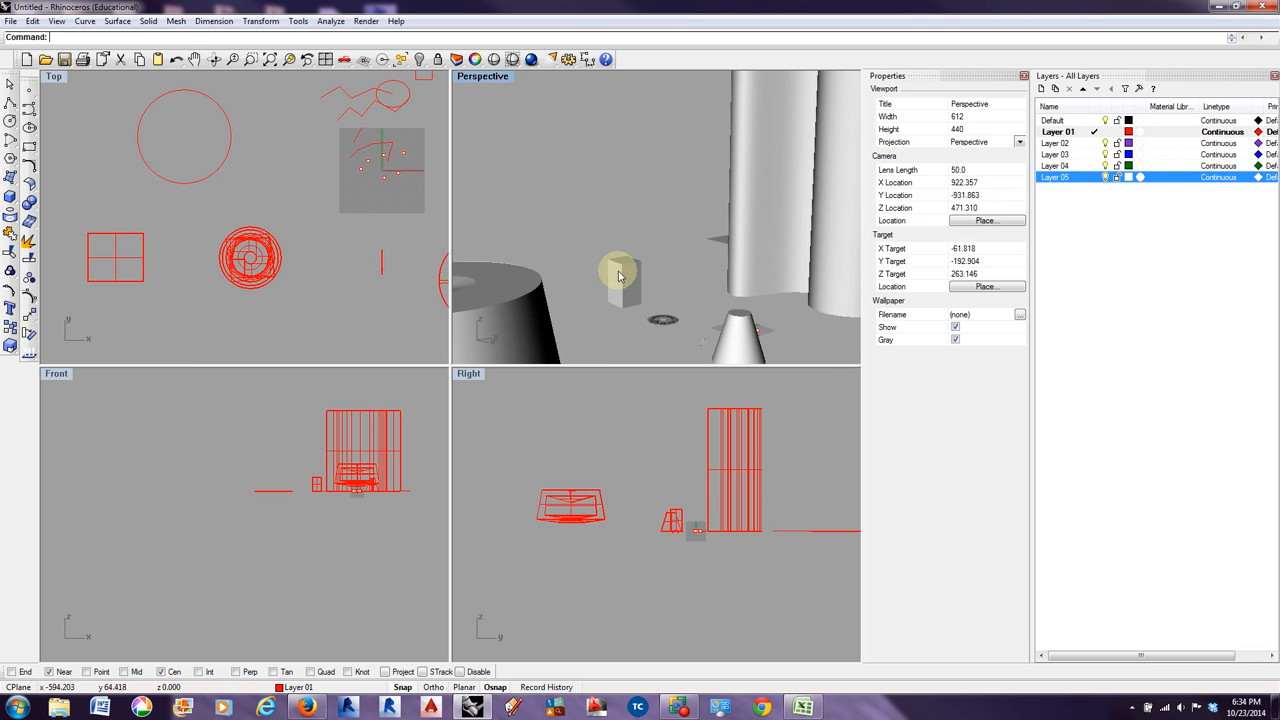
pyautogui.scroll(-5, 631, 258)
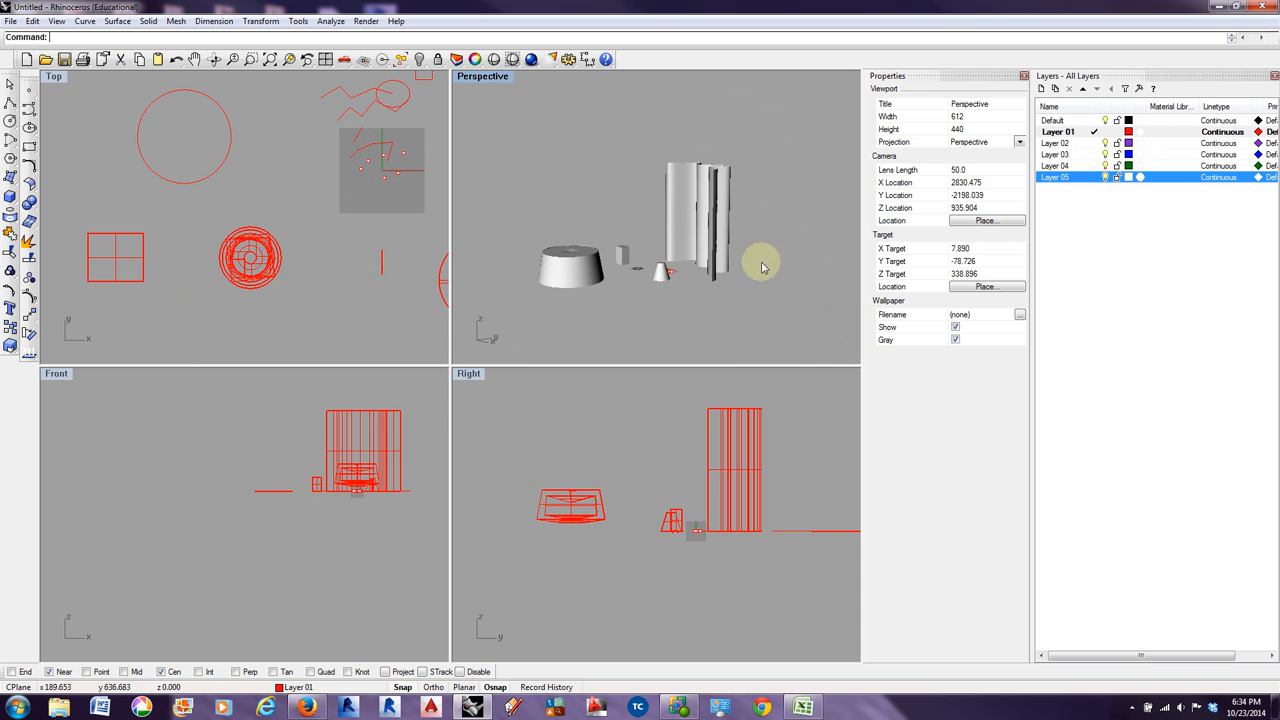
pyautogui.moveTo(760, 263)
pyautogui.mouseDown(button='right')
pyautogui.moveTo(711, 286)
pyautogui.moveTo(751, 243)
pyautogui.mouseUp(button='right')
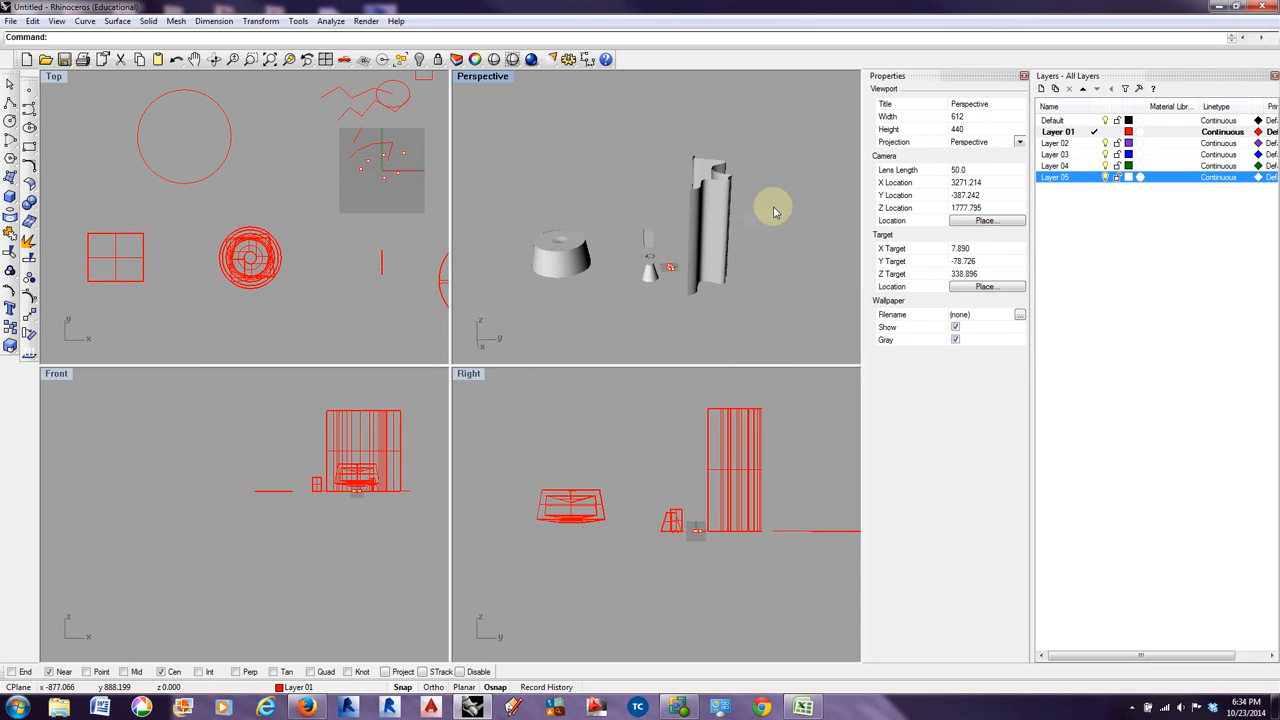
# - Switch the Perspective viewport from shaded to wireframe display
pyautogui.scroll(4, 775, 216)
pyautogui.click(749, 230)
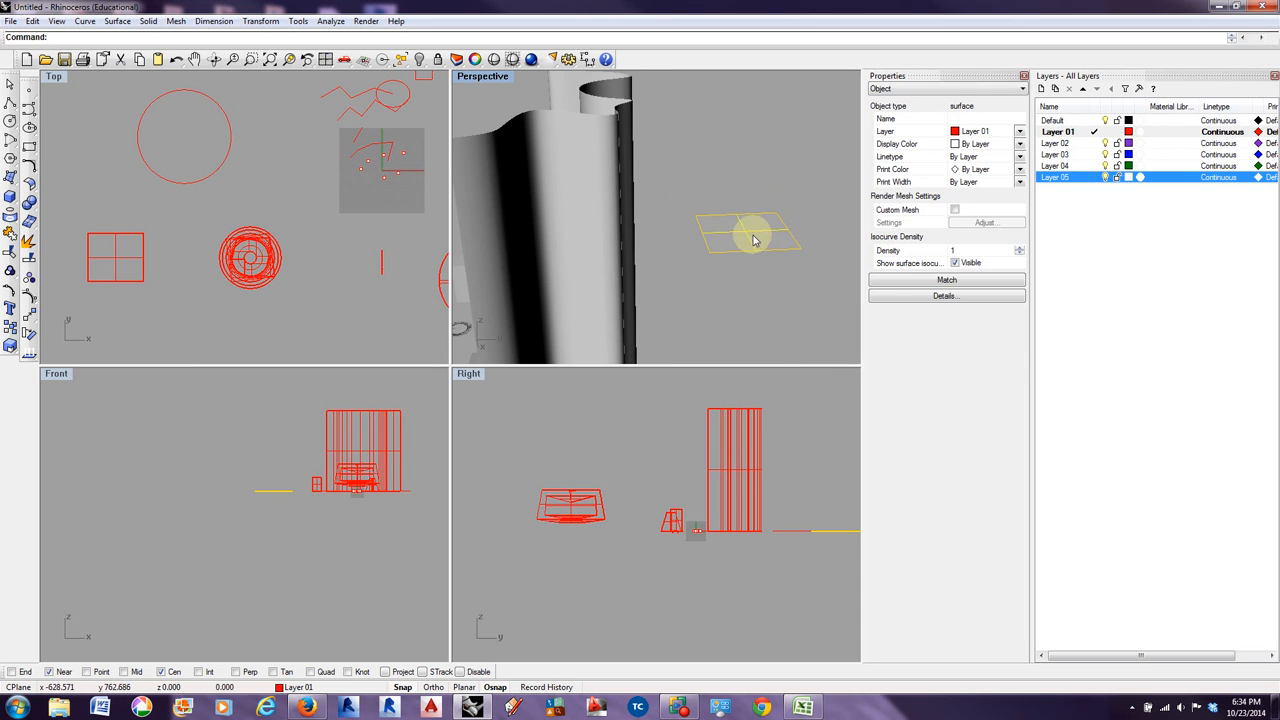
pyautogui.click(487, 80)
pyautogui.click(490, 110)
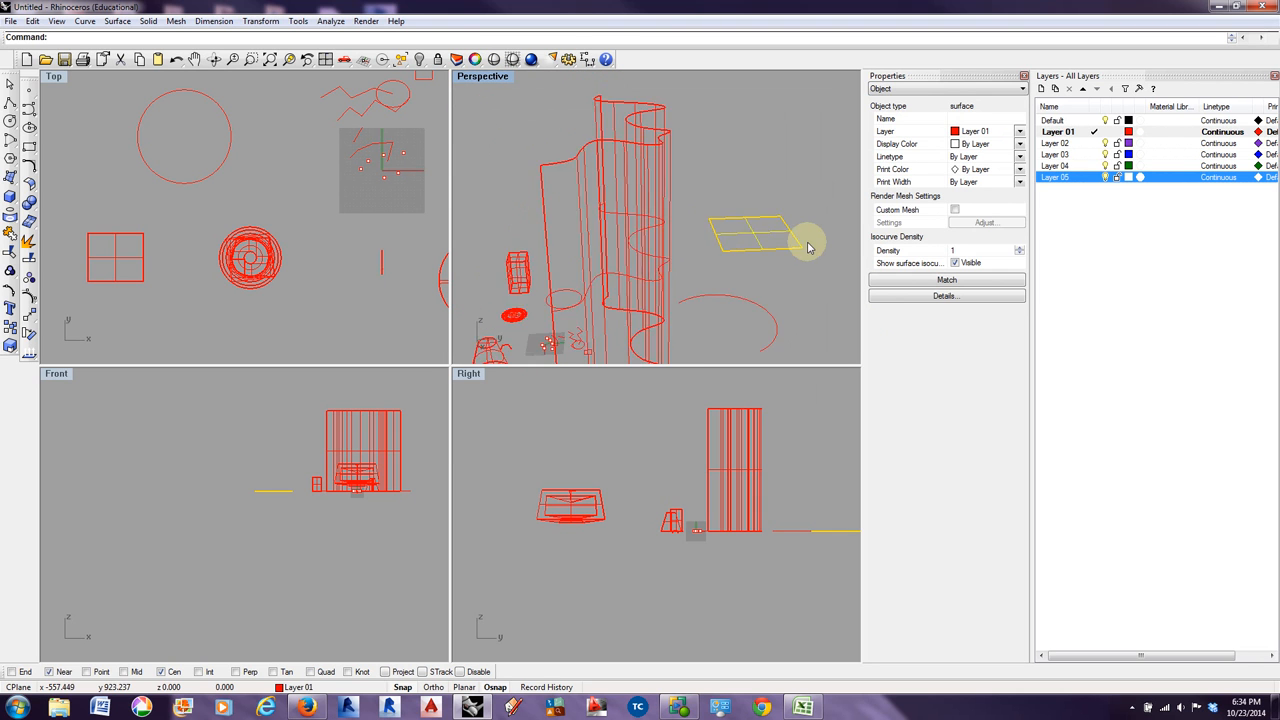
# - Extrude the flat rectangular surface straight upward into a capped box about 482.5 units tall
pyautogui.click(758, 271)
pyautogui.moveTo(758, 271); pyautogui.dragTo(623, 263, button='right')
pyautogui.scroll(-4, 571, 214)
pyautogui.scroll(4, 707, 254)
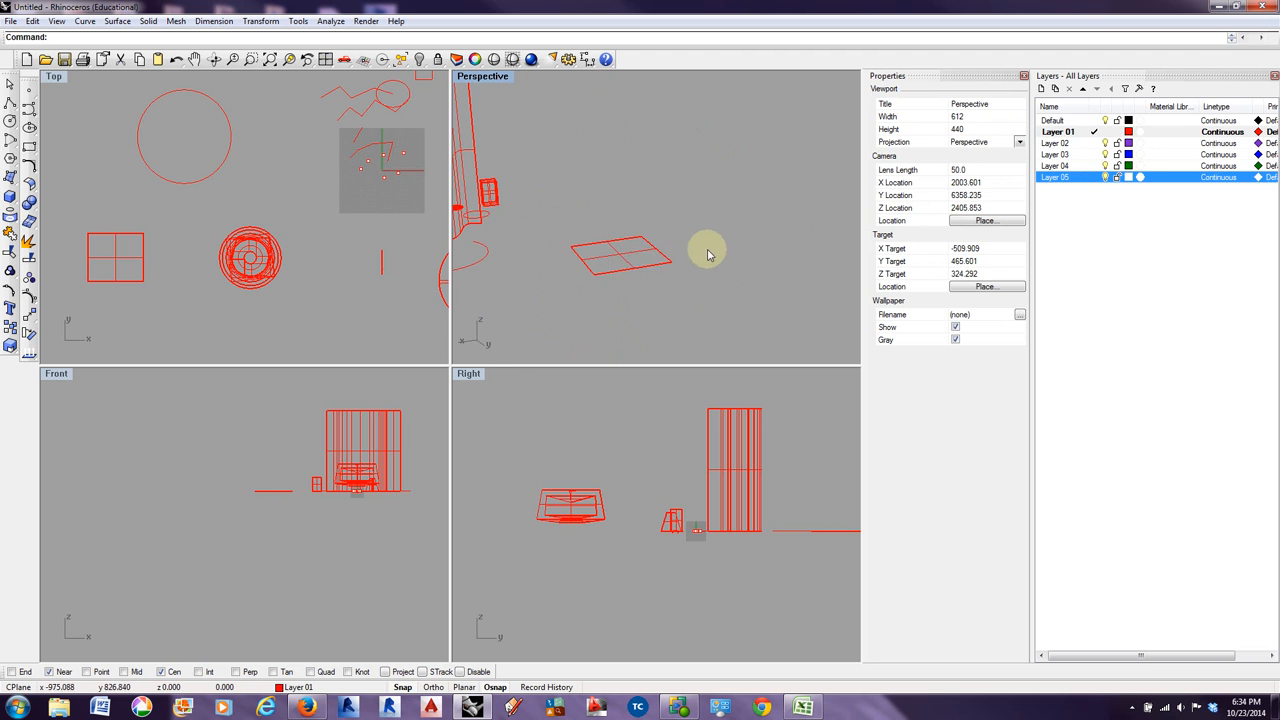
pyautogui.click(615, 272)
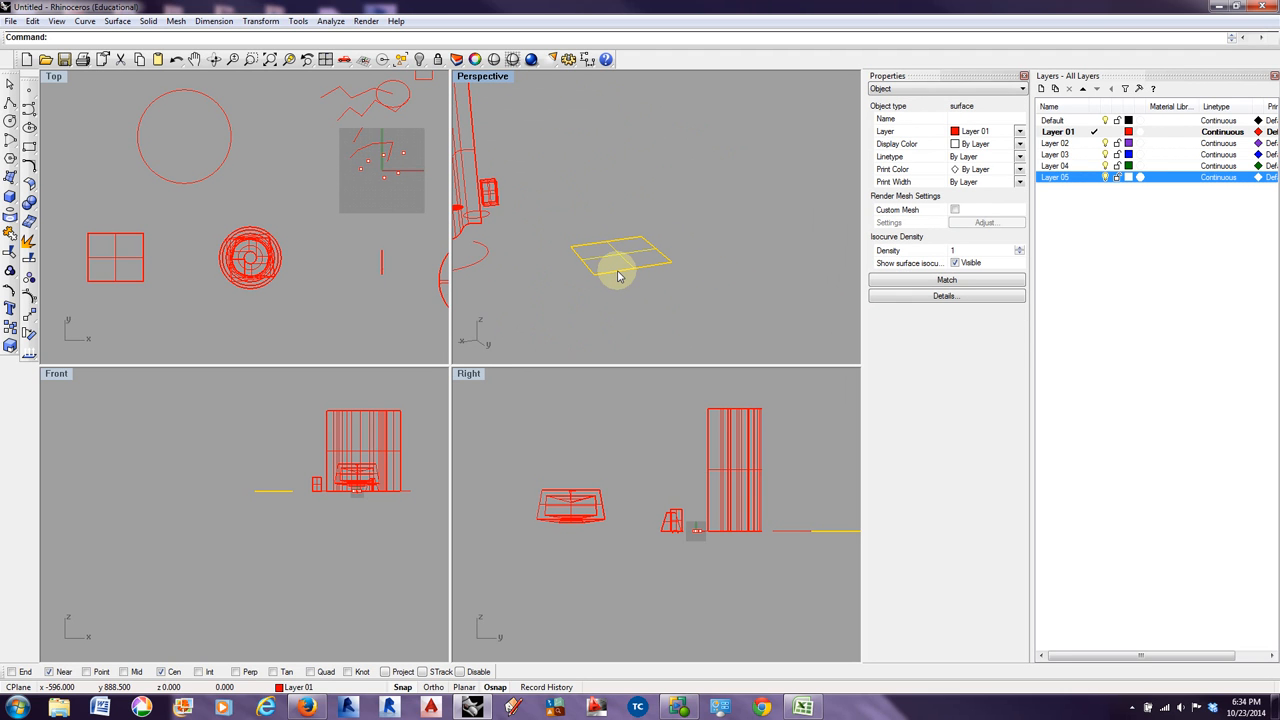
pyautogui.click(149, 21)
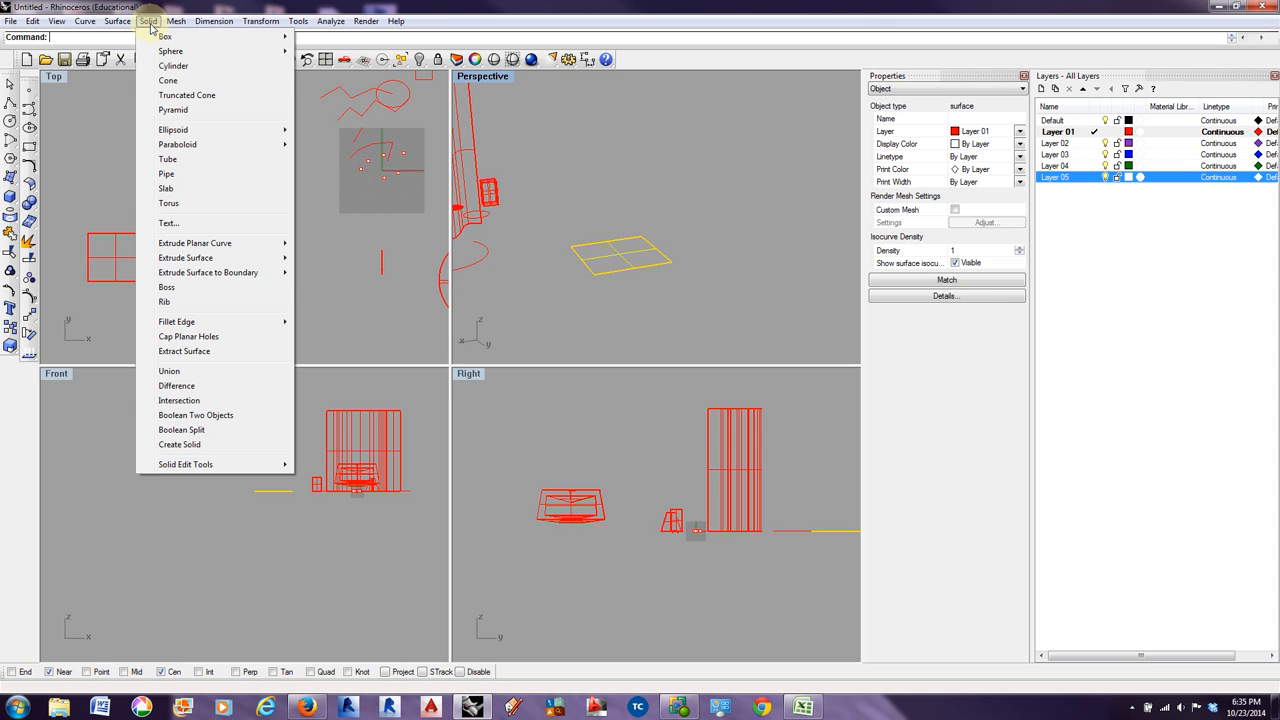
pyautogui.moveTo(121, 26)
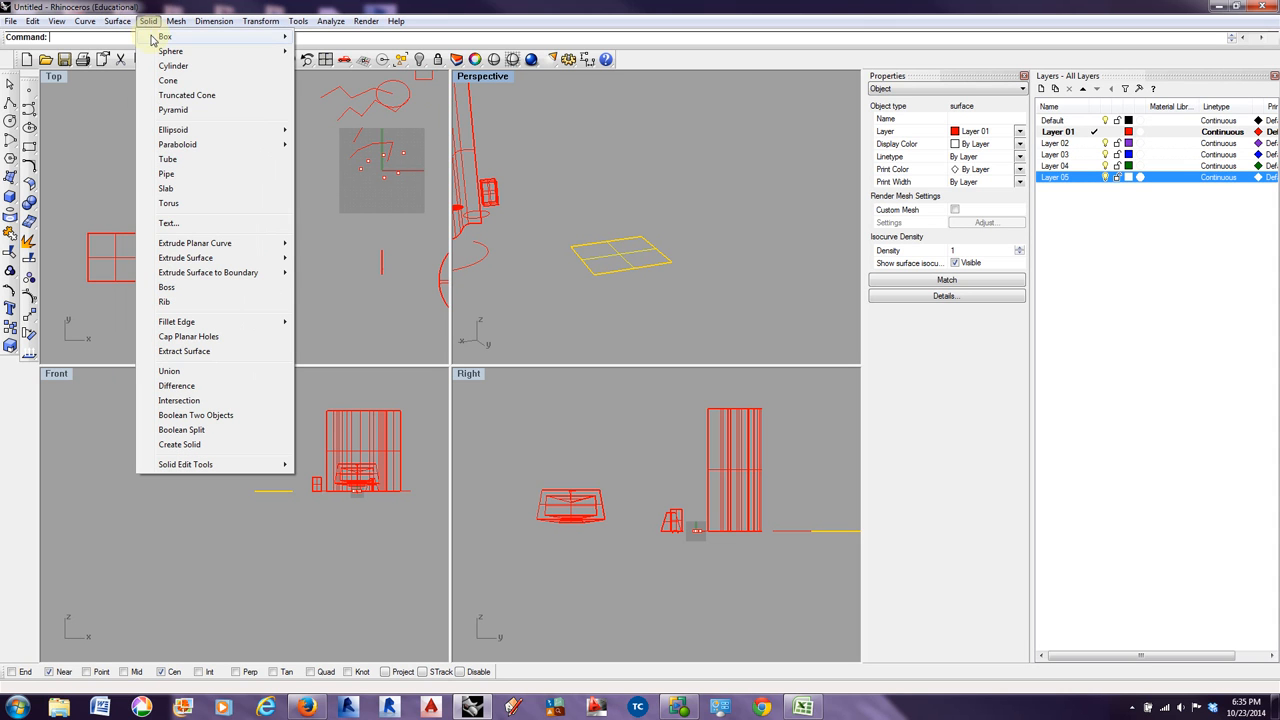
pyautogui.moveTo(199, 250)
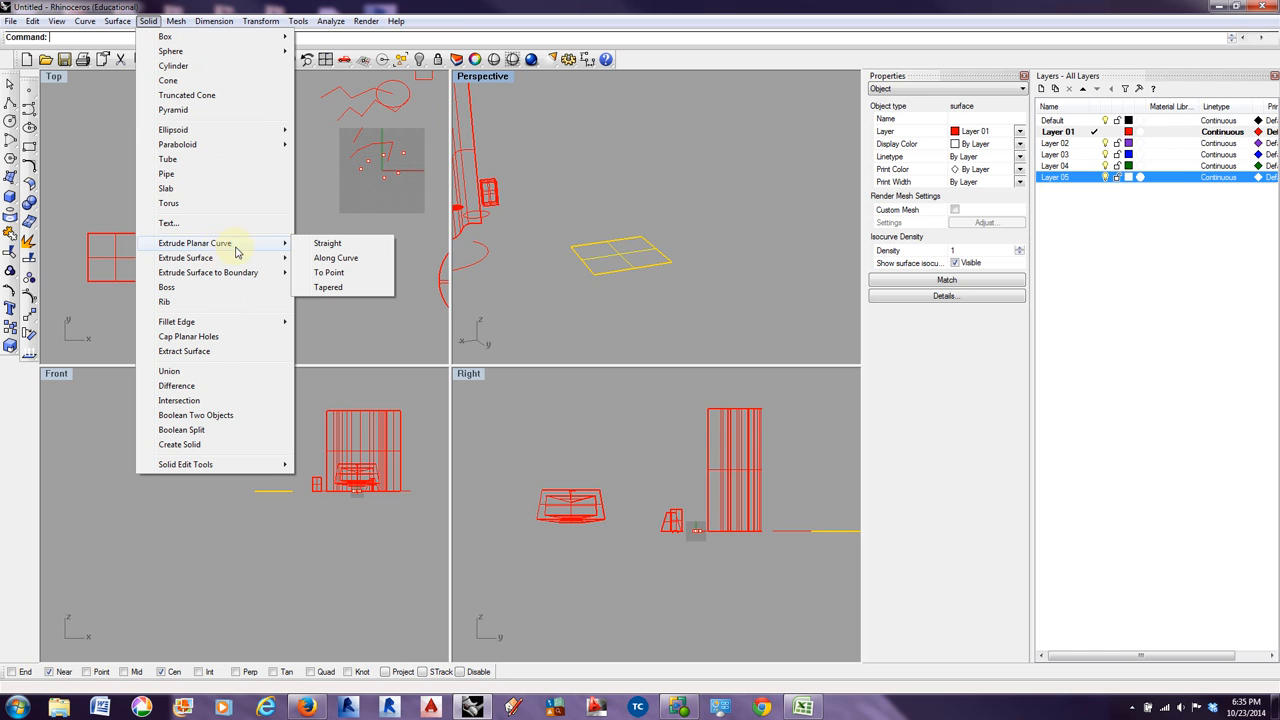
pyautogui.moveTo(231, 262)
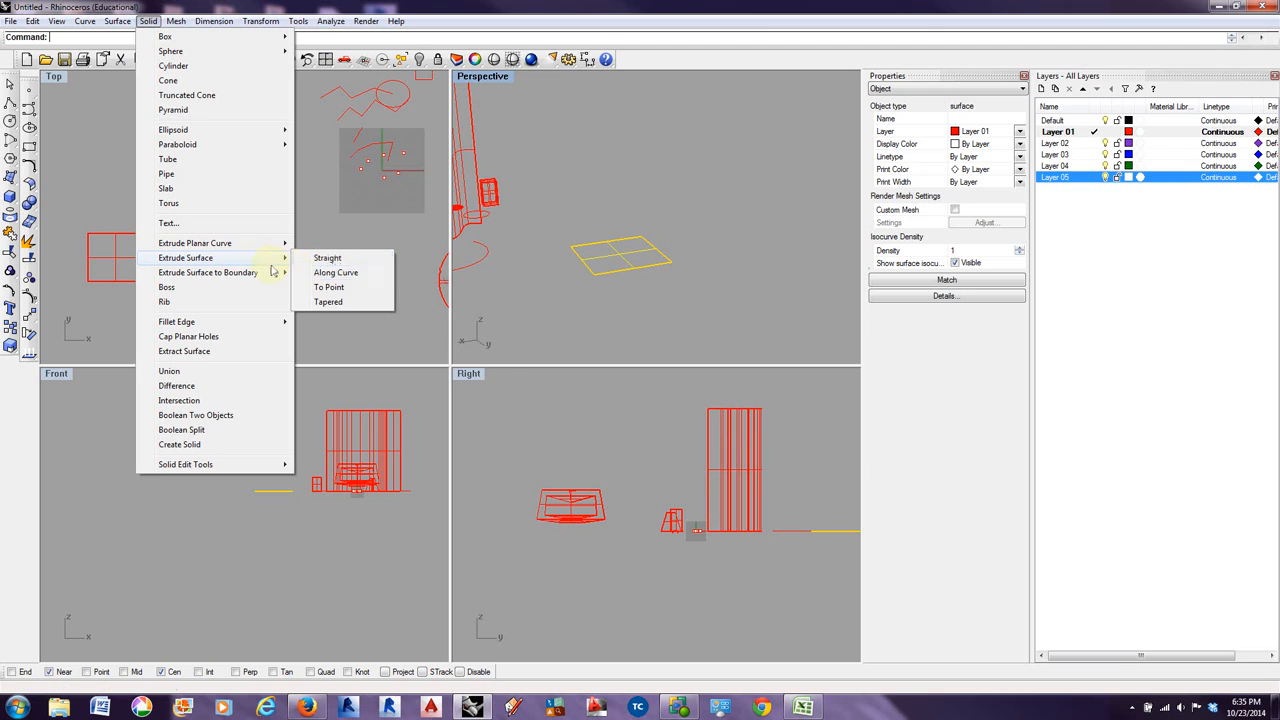
pyautogui.click(328, 258)
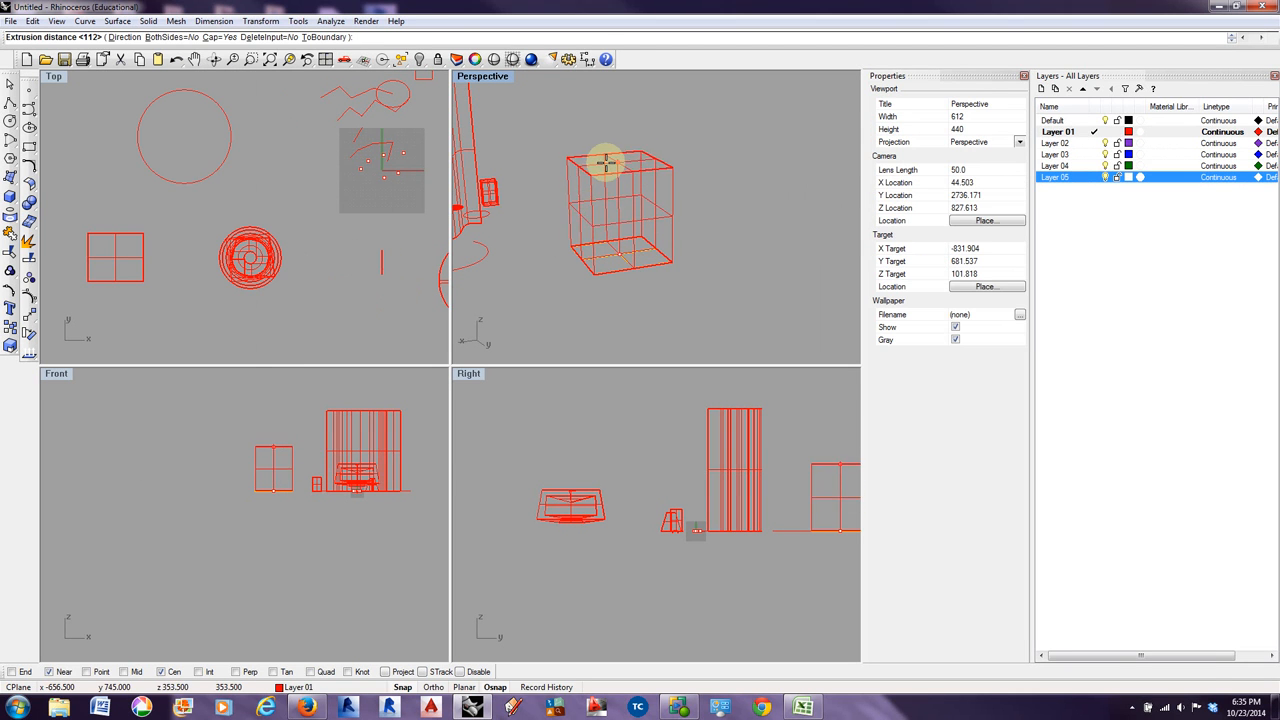
pyautogui.click(604, 118)
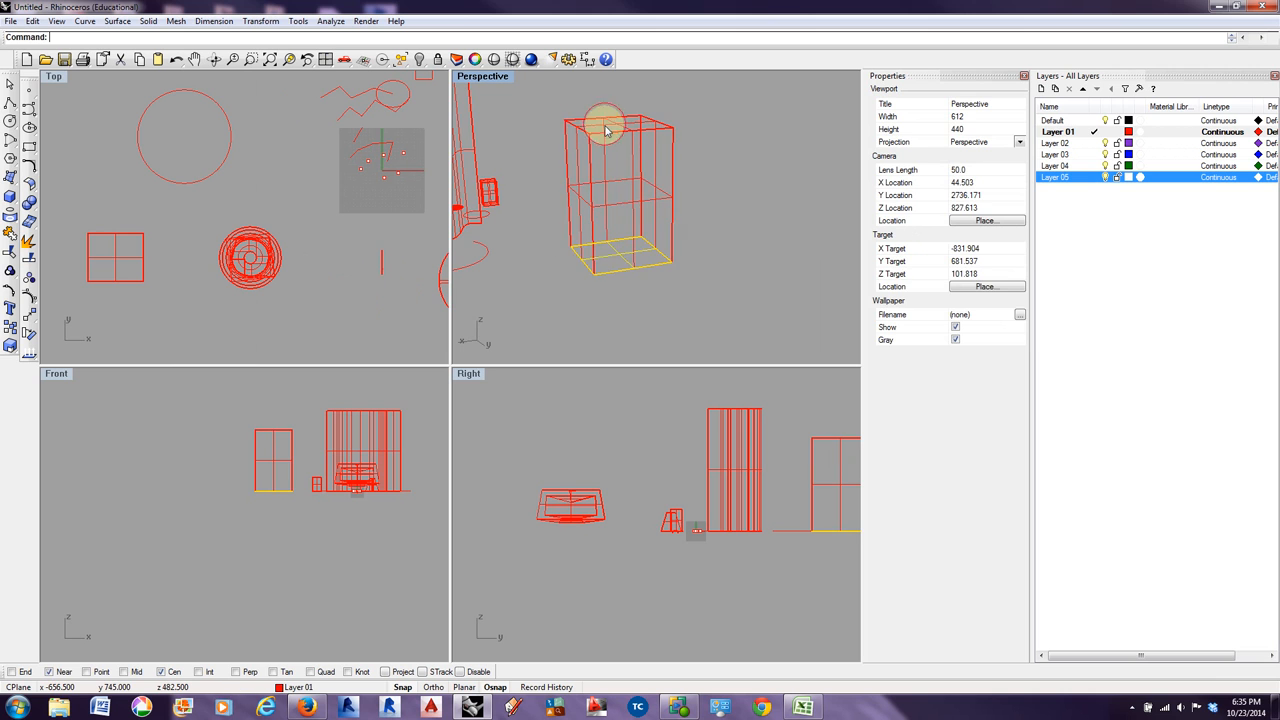
pyautogui.scroll(-3, 602, 150)
pyautogui.scroll(2, 520, 157)
pyautogui.moveTo(520, 157); pyautogui.dragTo(608, 229, button='right')
pyautogui.click(588, 219)
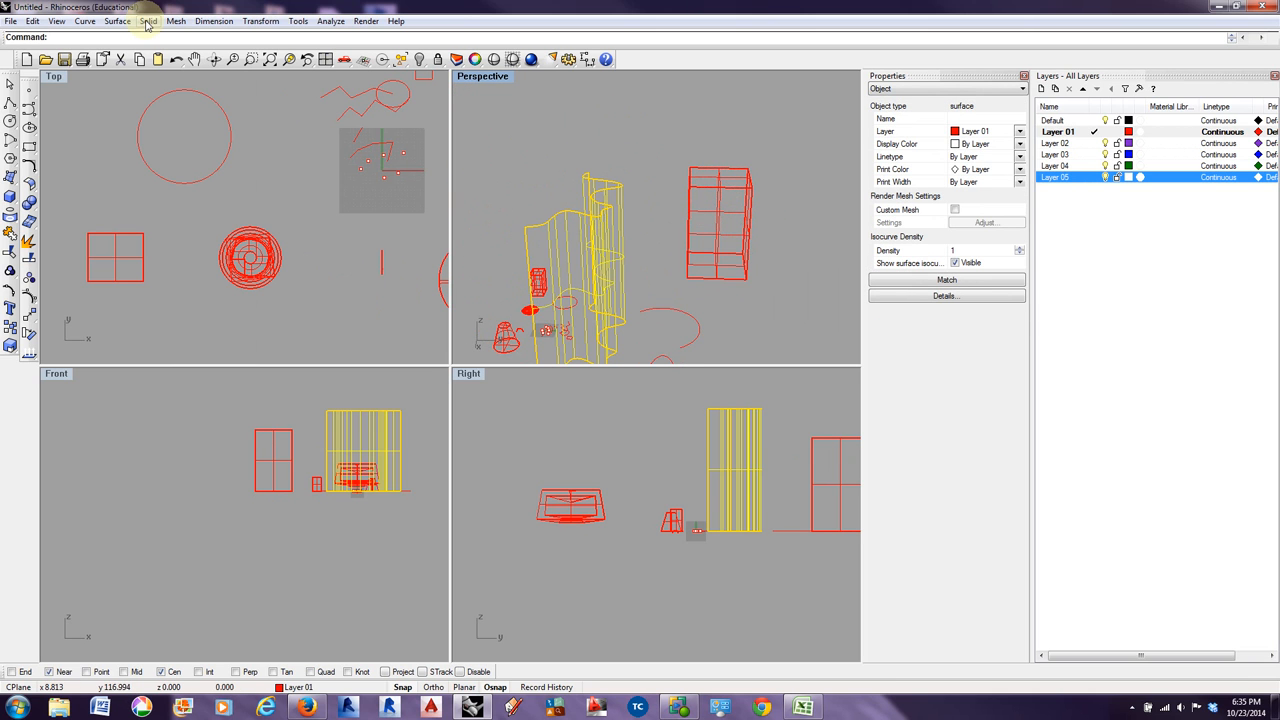
pyautogui.click(121, 23)
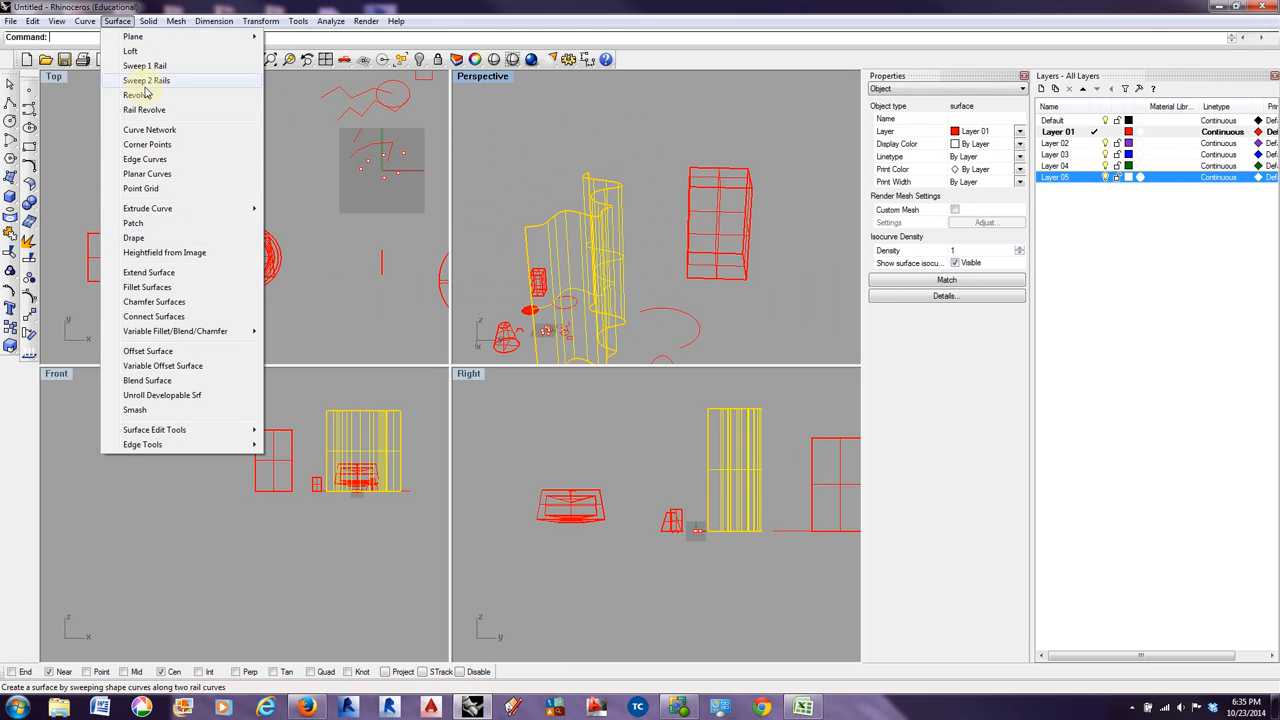
pyautogui.moveTo(146, 21)
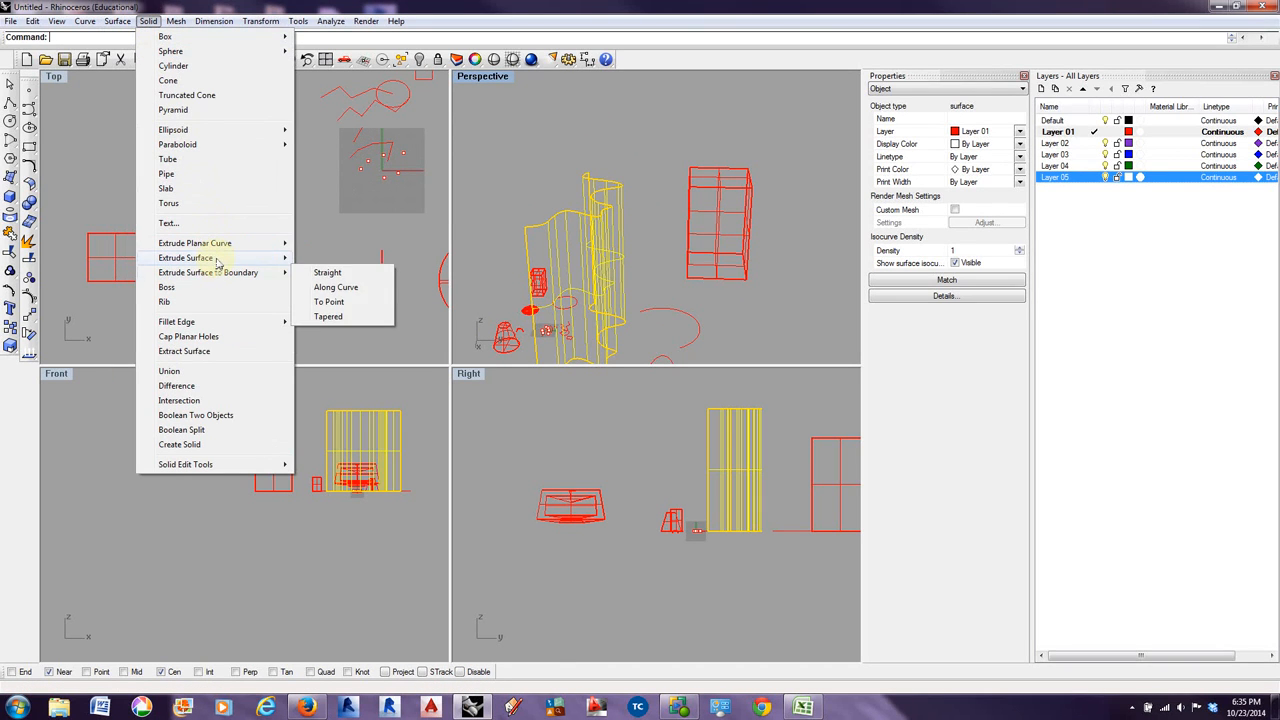
pyautogui.moveTo(270, 262)
pyautogui.click(345, 264)
pyautogui.scroll(-4, 609, 265)
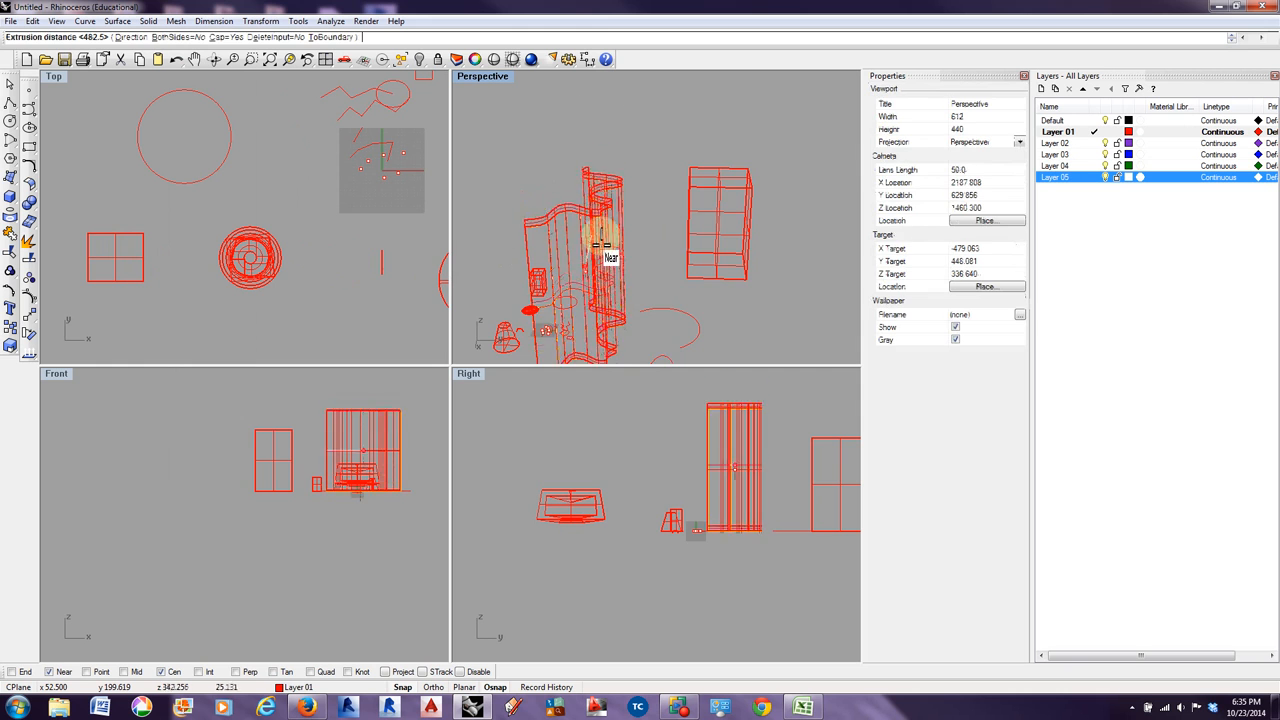
pyautogui.scroll(6, 600, 234)
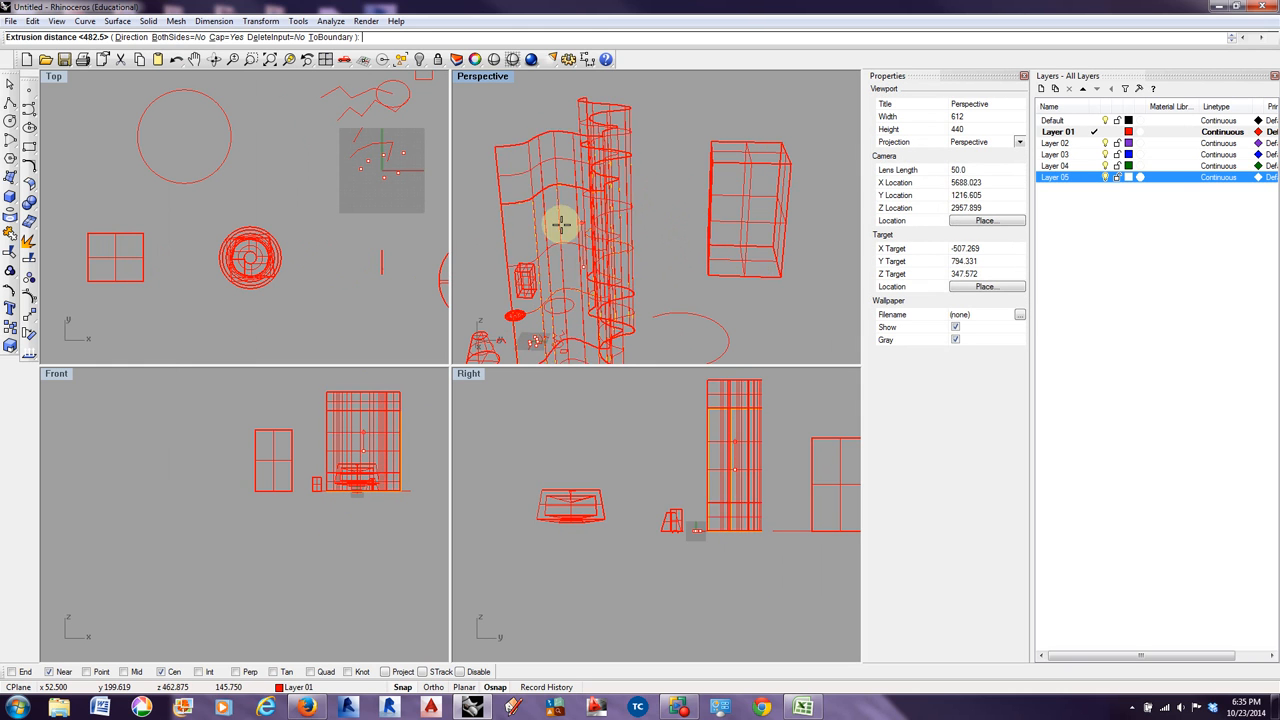
# - Try to extrude the tall wavy surface along a path curve as a capped solid
pyautogui.click(176, 21)
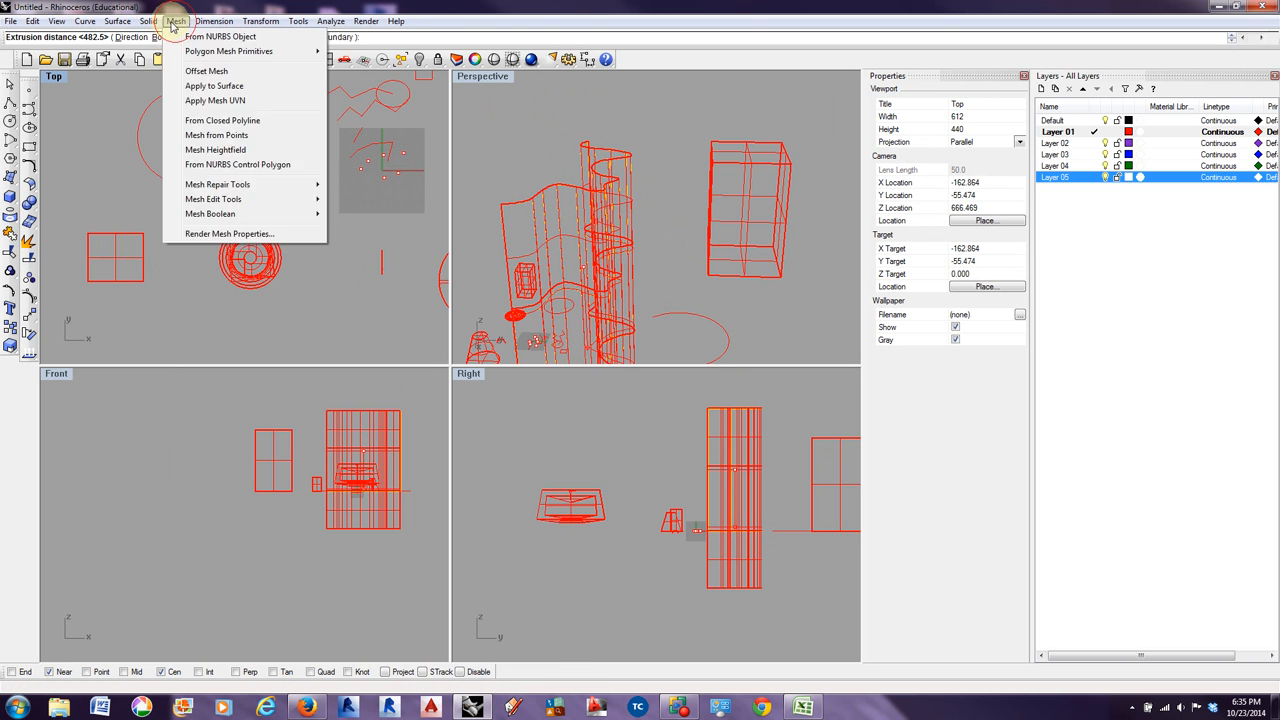
pyautogui.moveTo(148, 21)
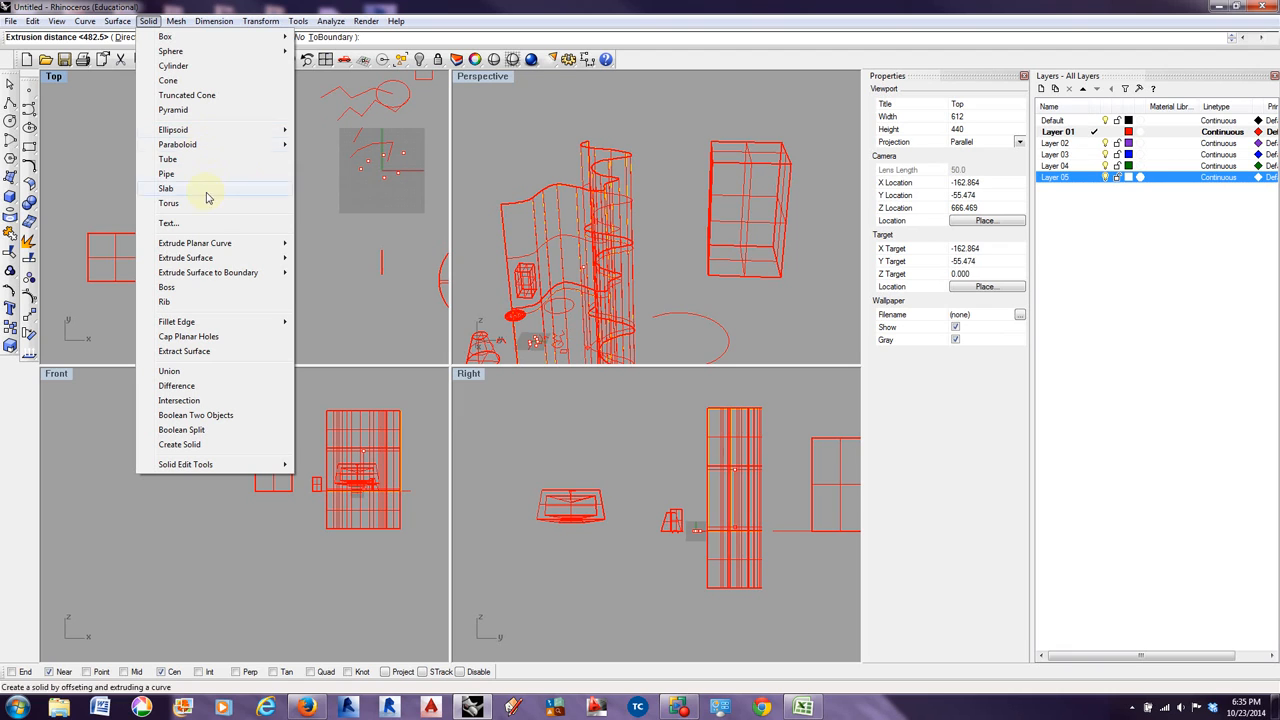
pyautogui.moveTo(206, 261)
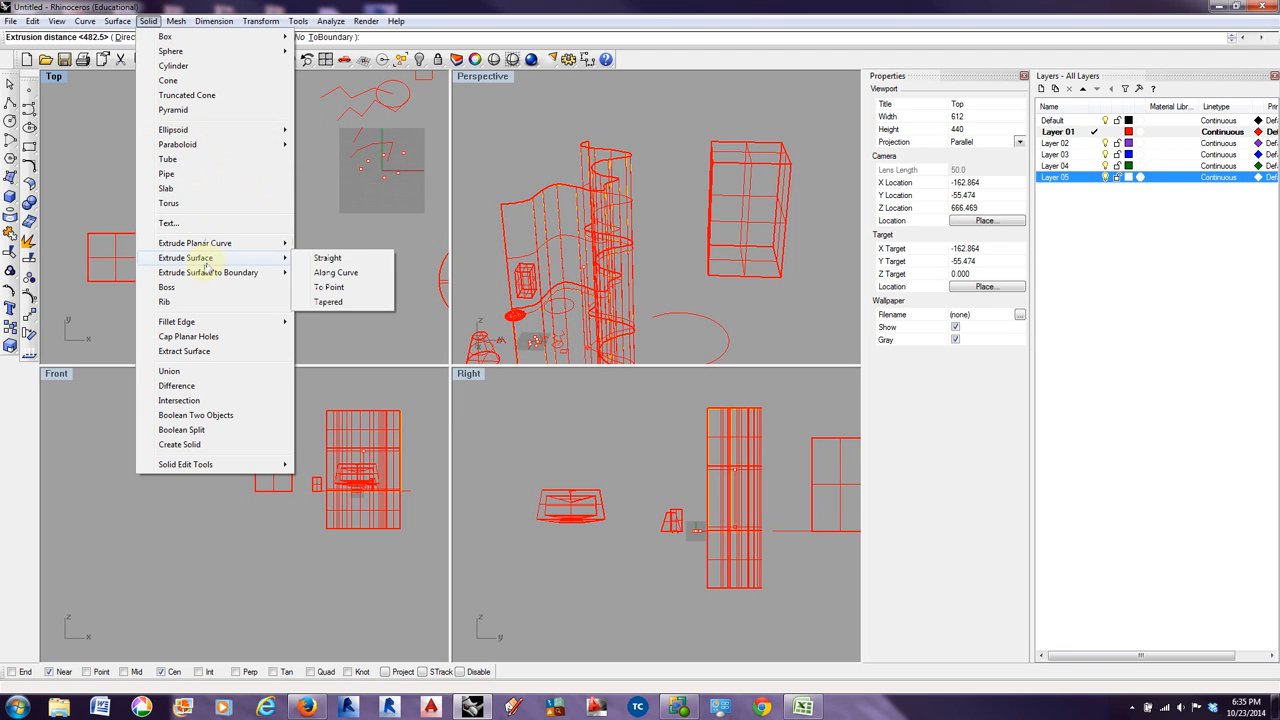
pyautogui.click(336, 272)
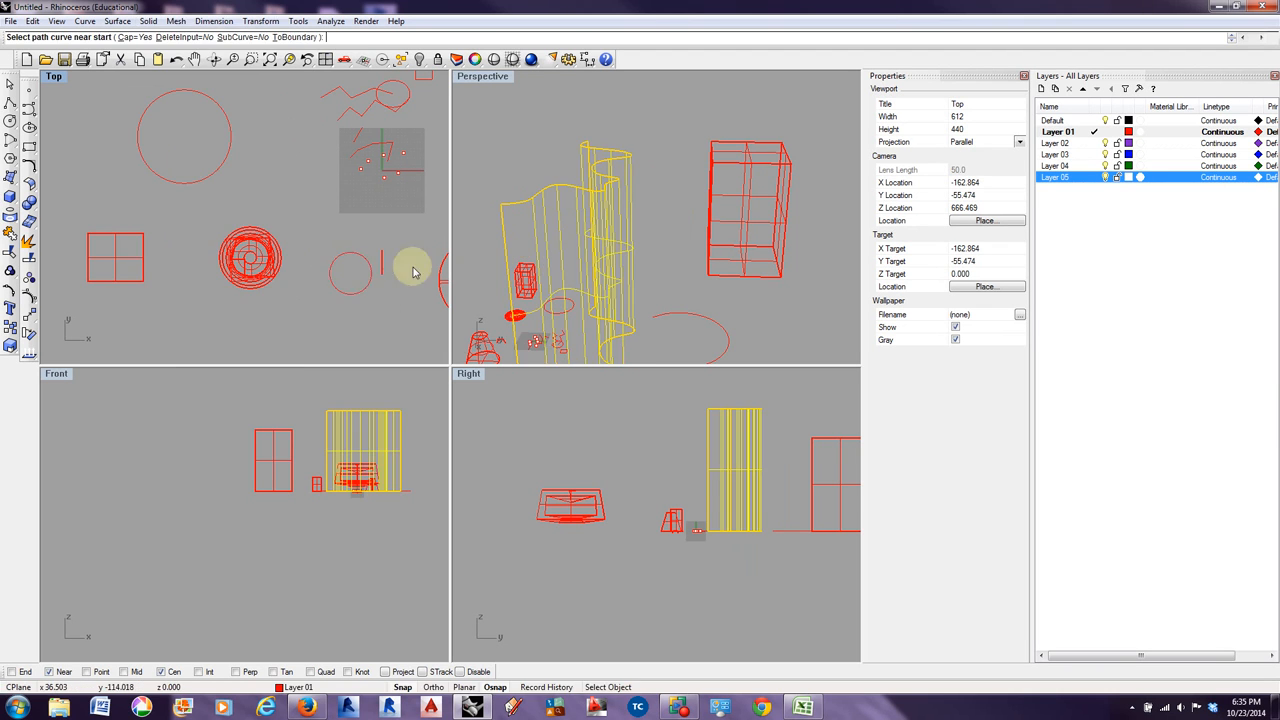
pyautogui.scroll(-3, 620, 220)
pyautogui.click(620, 220)
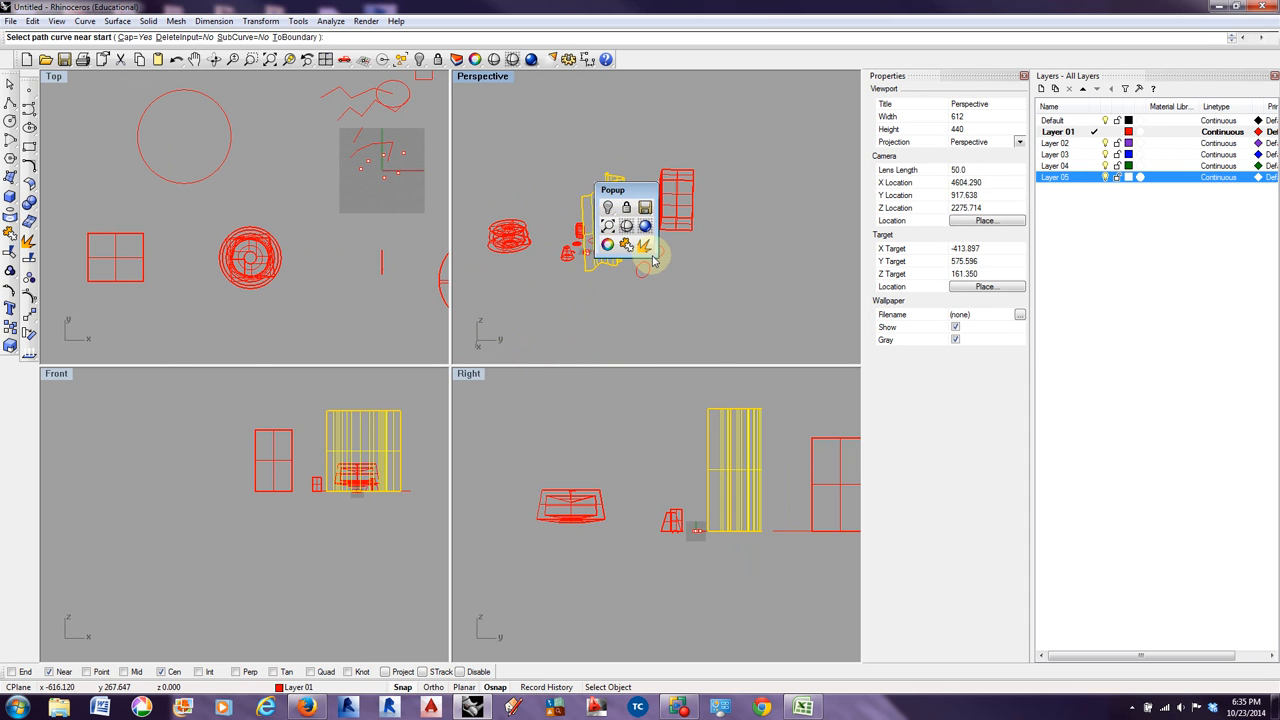
pyautogui.click(598, 234)
pyautogui.scroll(5, 620, 165)
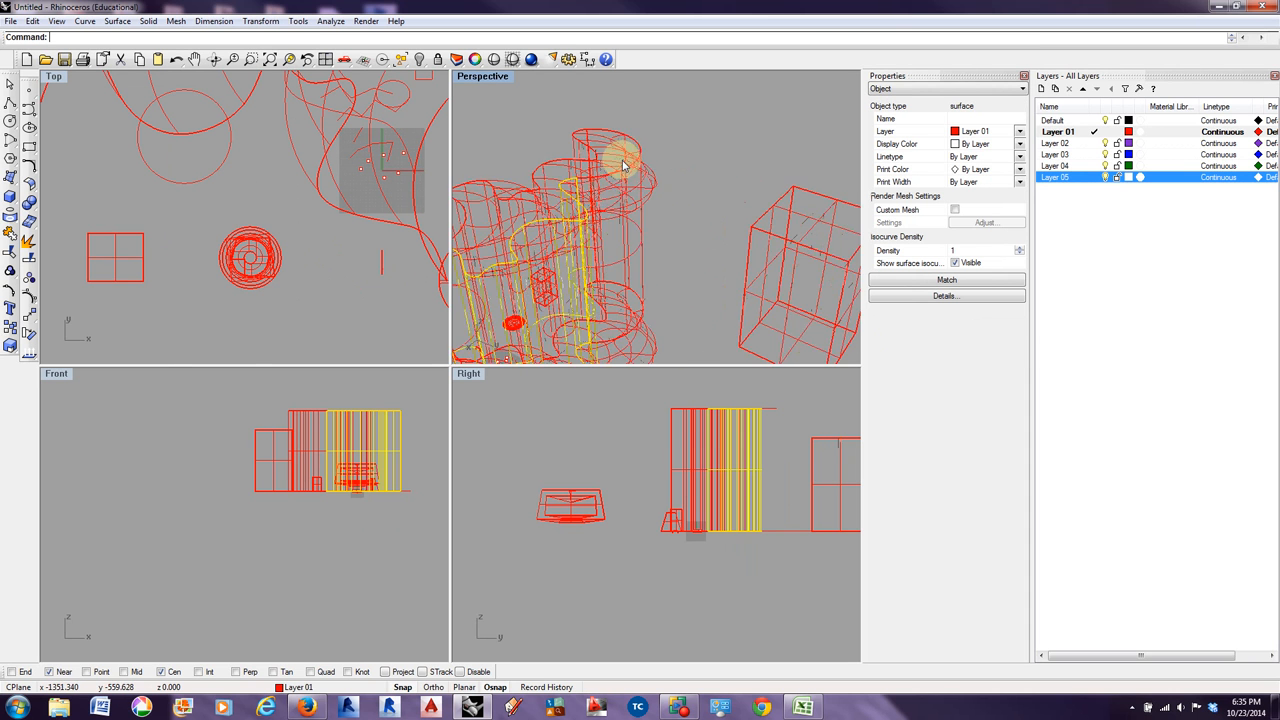
pyautogui.moveTo(483, 208); pyautogui.dragTo(535, 277, button='right')
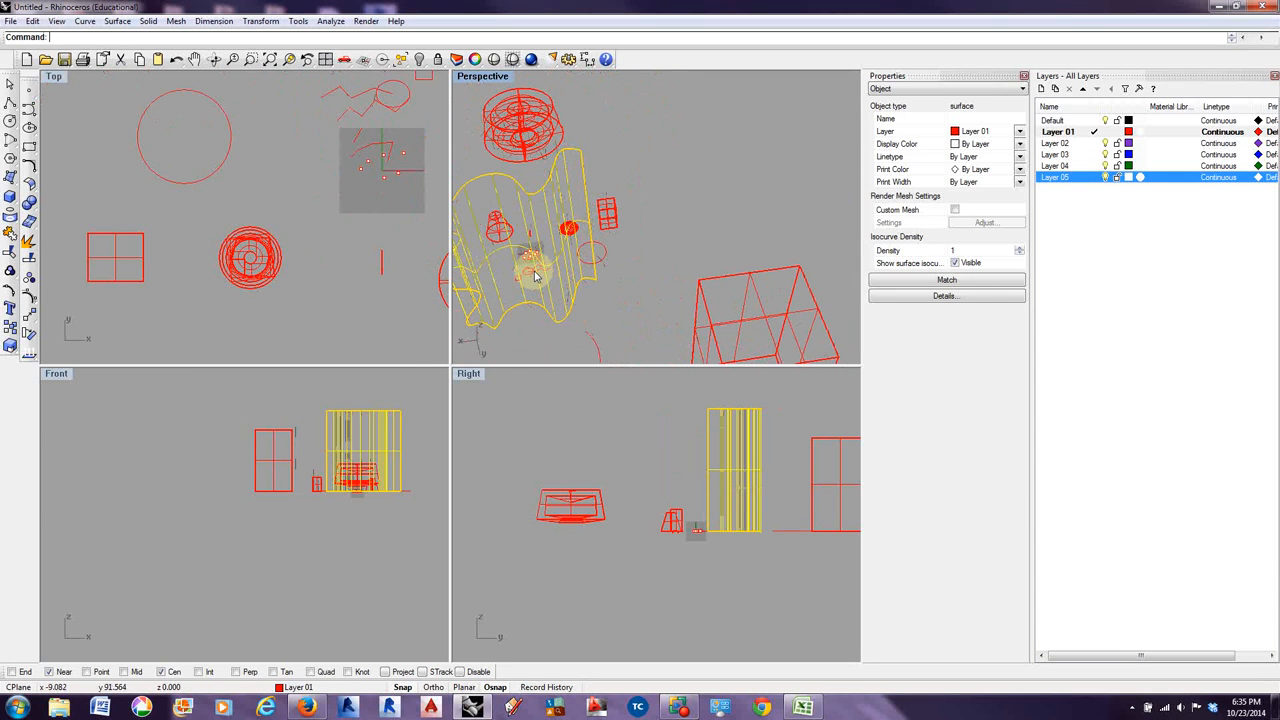
pyautogui.click(617, 148)
pyautogui.scroll(-4, 655, 205)
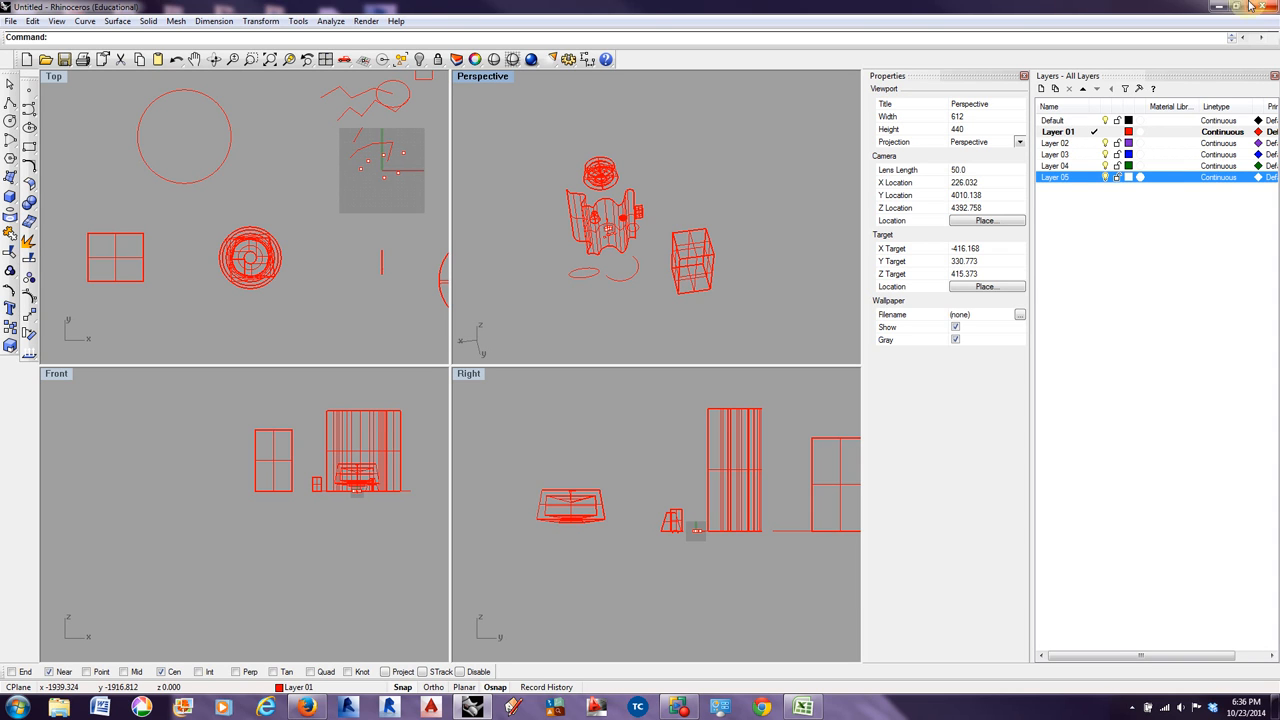
# - Move the thin rod-shaped polysurface that overlaps a curve 18 units in the negative X direction in the Top view
pyautogui.click(339, 237)
pyautogui.scroll(-6, 339, 237)
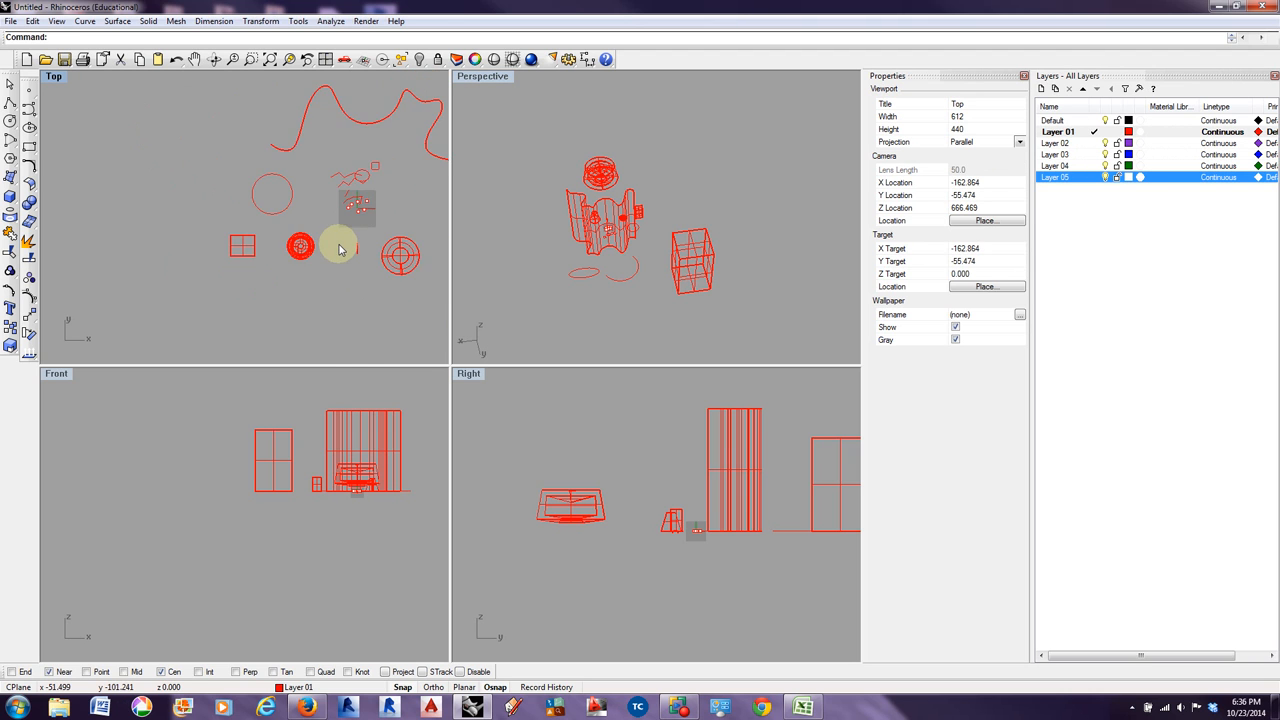
pyautogui.scroll(2, 345, 160)
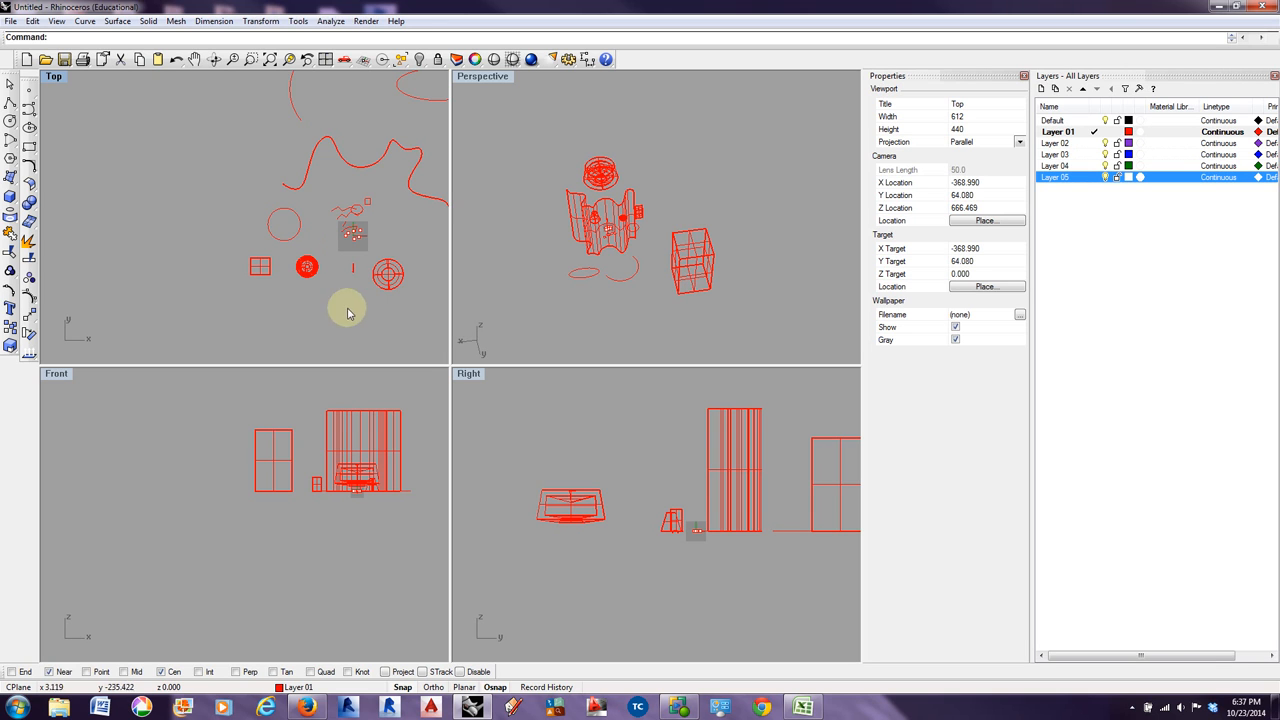
pyautogui.click(350, 272)
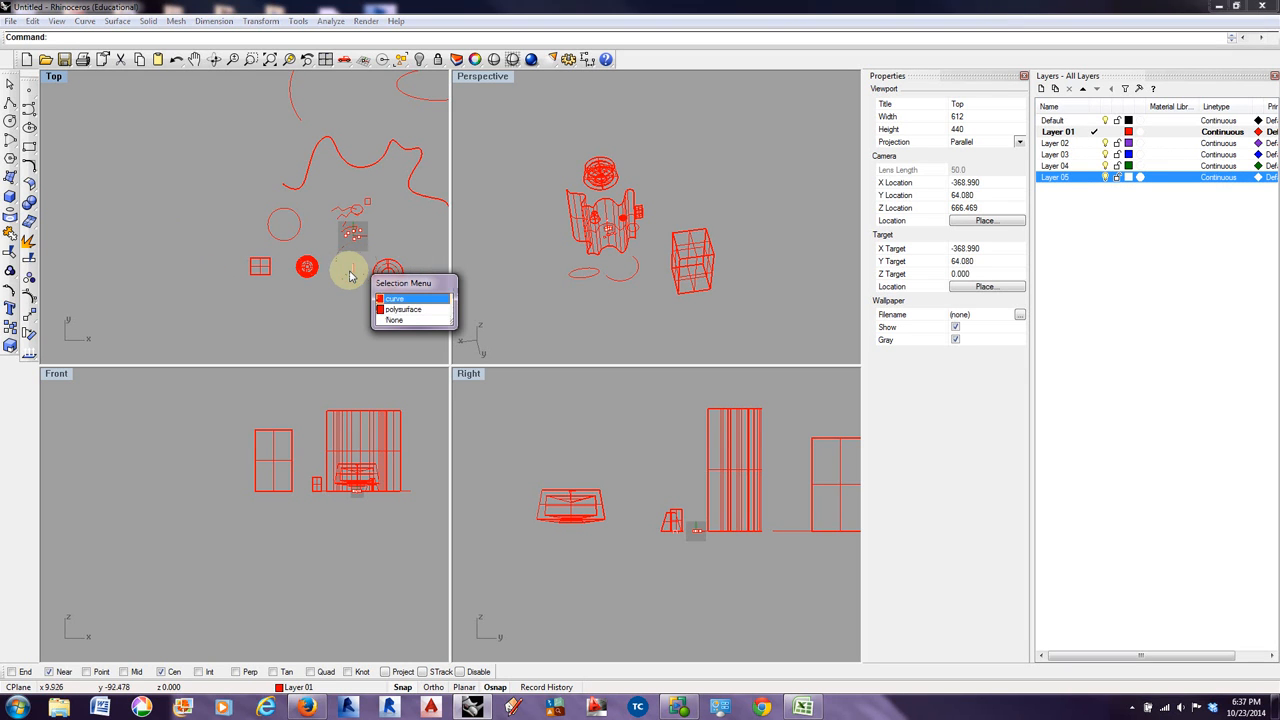
pyautogui.press('Escape')
pyautogui.scroll(5, 350, 272)
pyautogui.scroll(3, 350, 272)
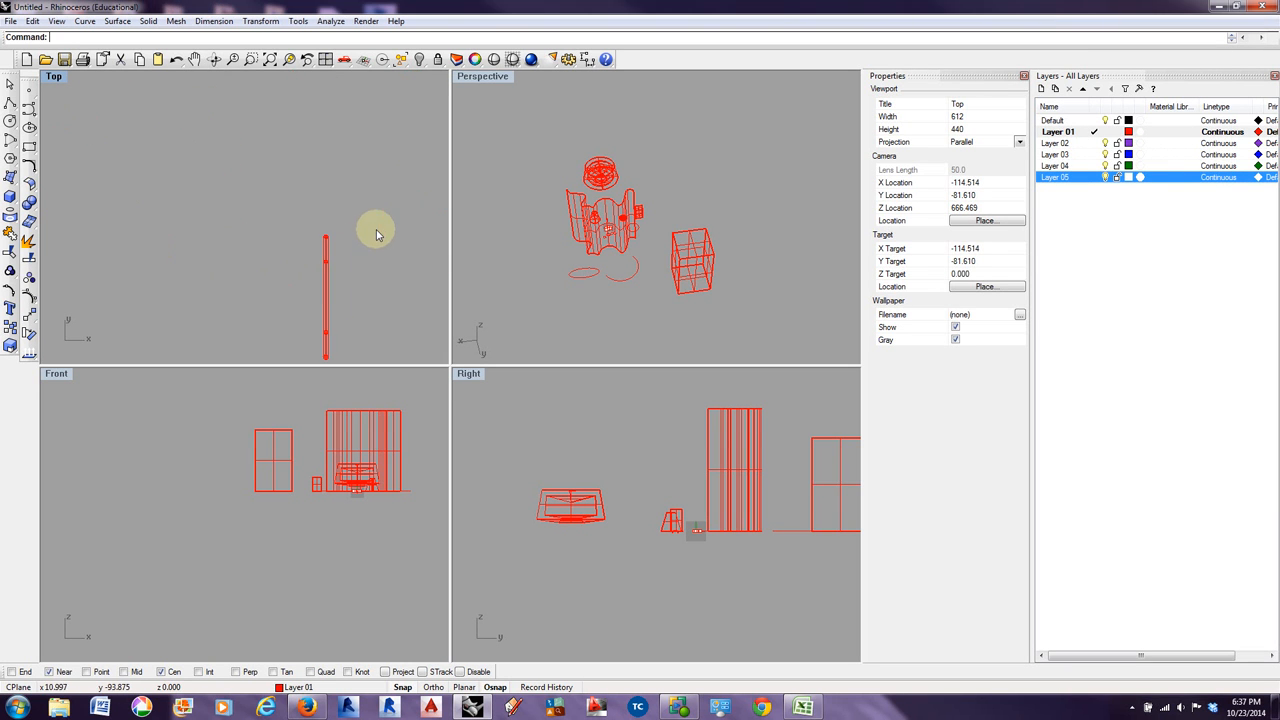
pyautogui.click(330, 238)
pyautogui.press('Escape')
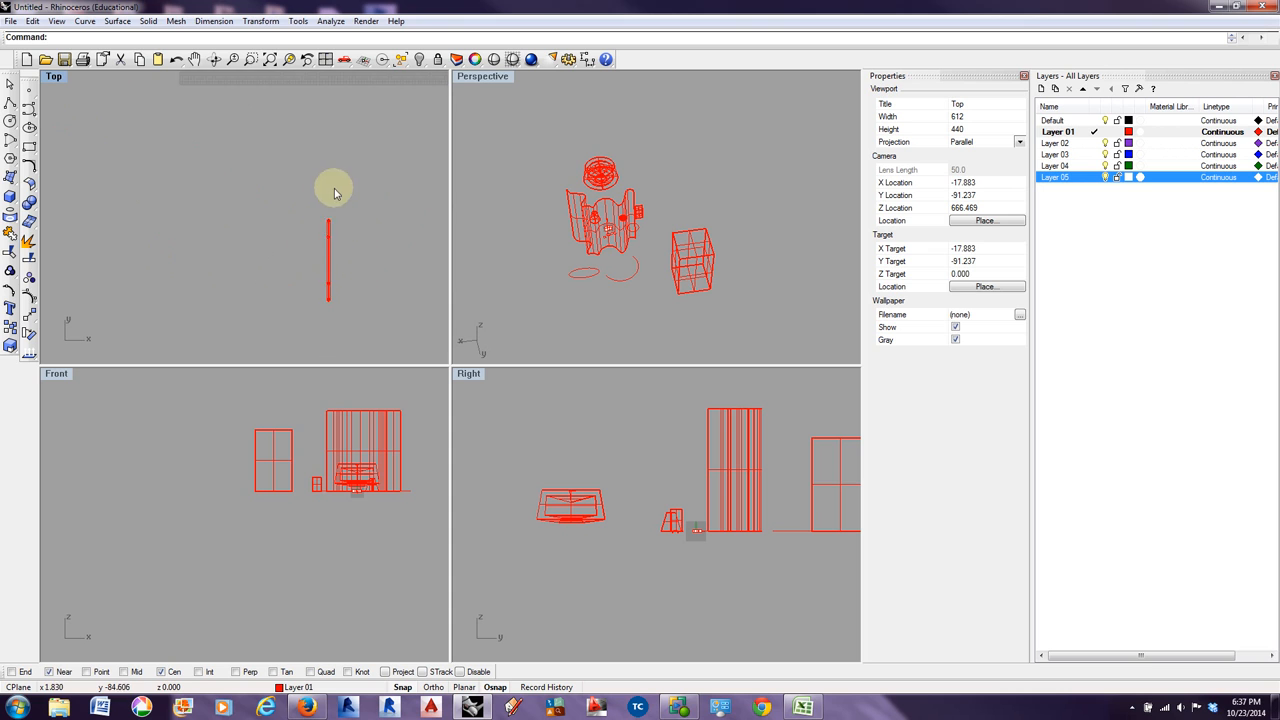
pyautogui.click(328, 245)
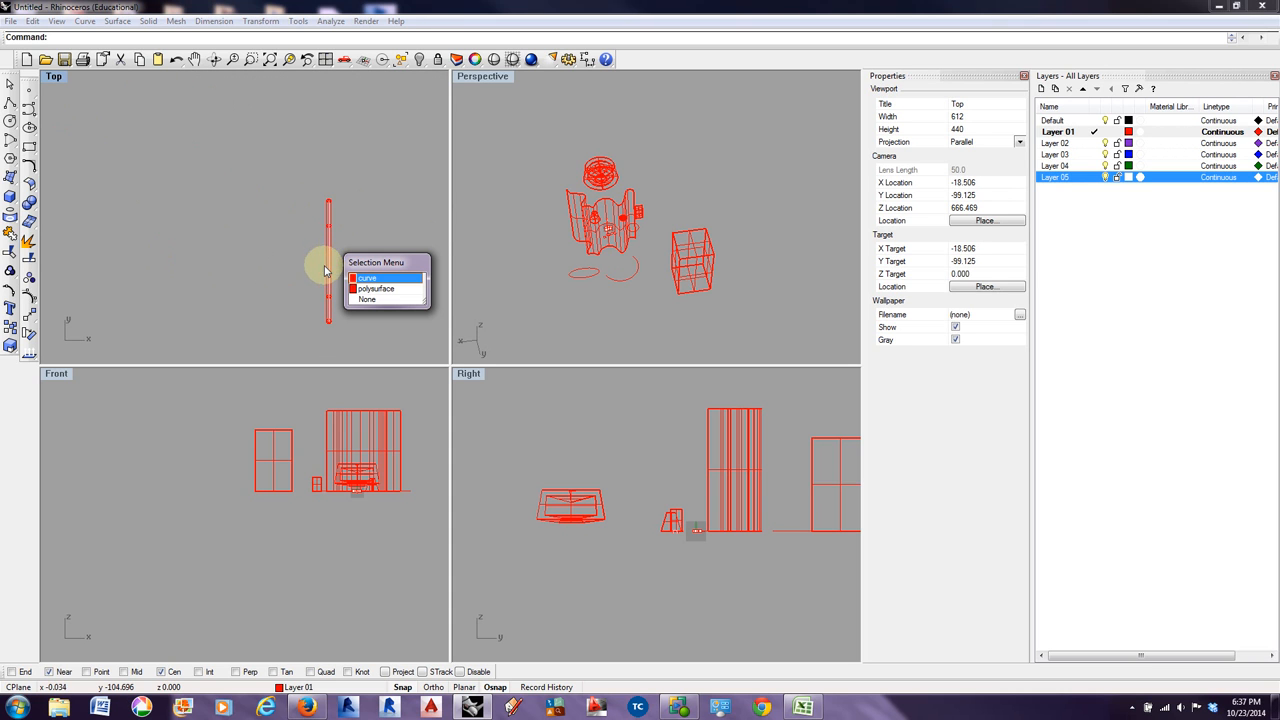
pyautogui.click(380, 289)
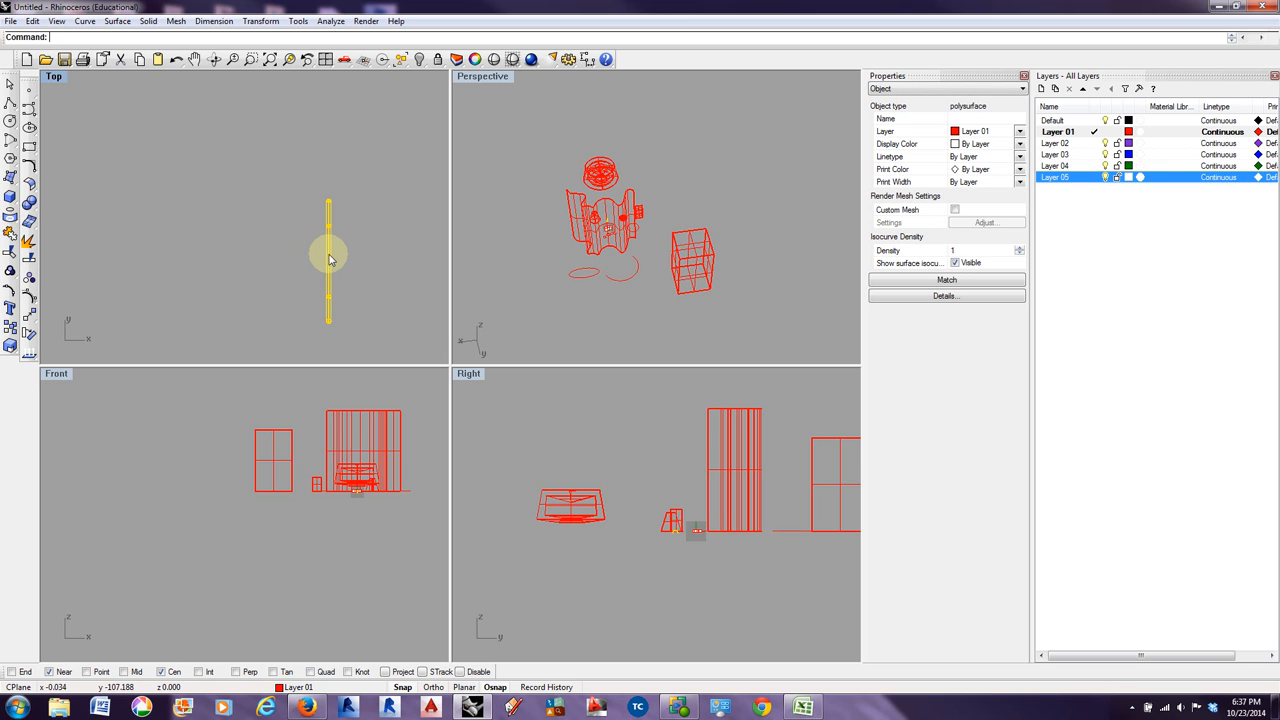
pyautogui.write('move')
pyautogui.press('Return')
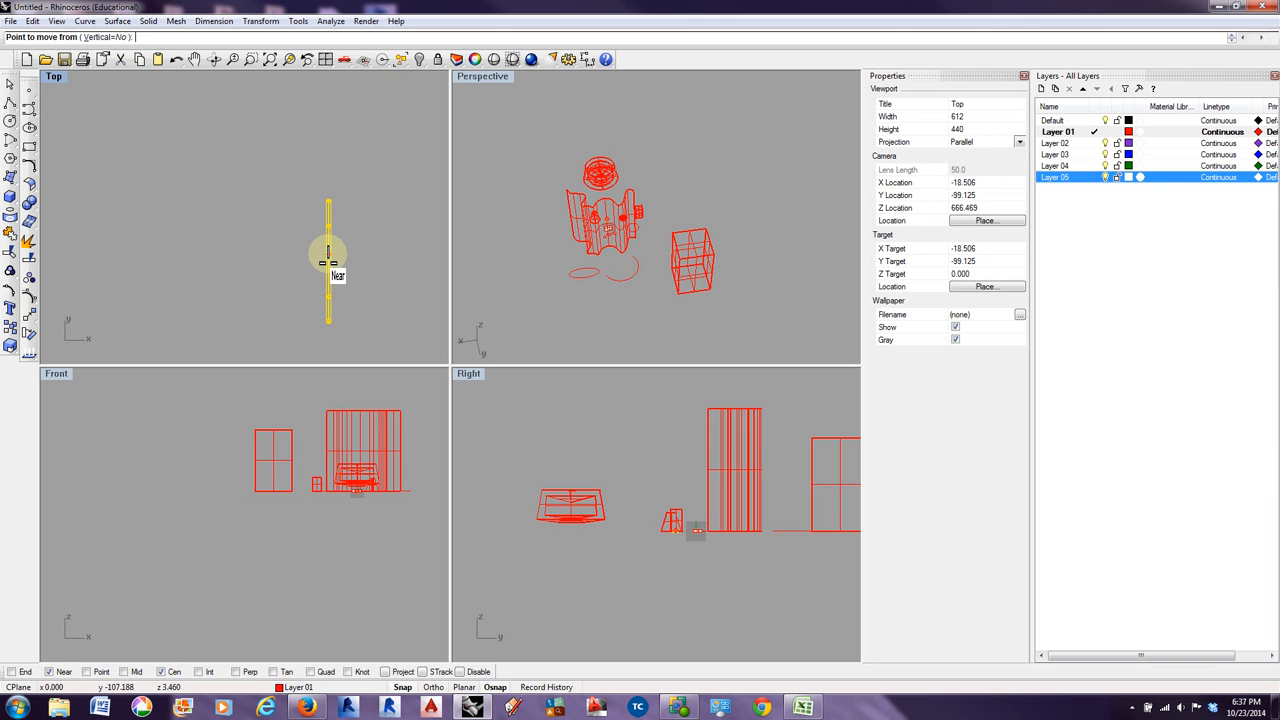
pyautogui.click(327, 256)
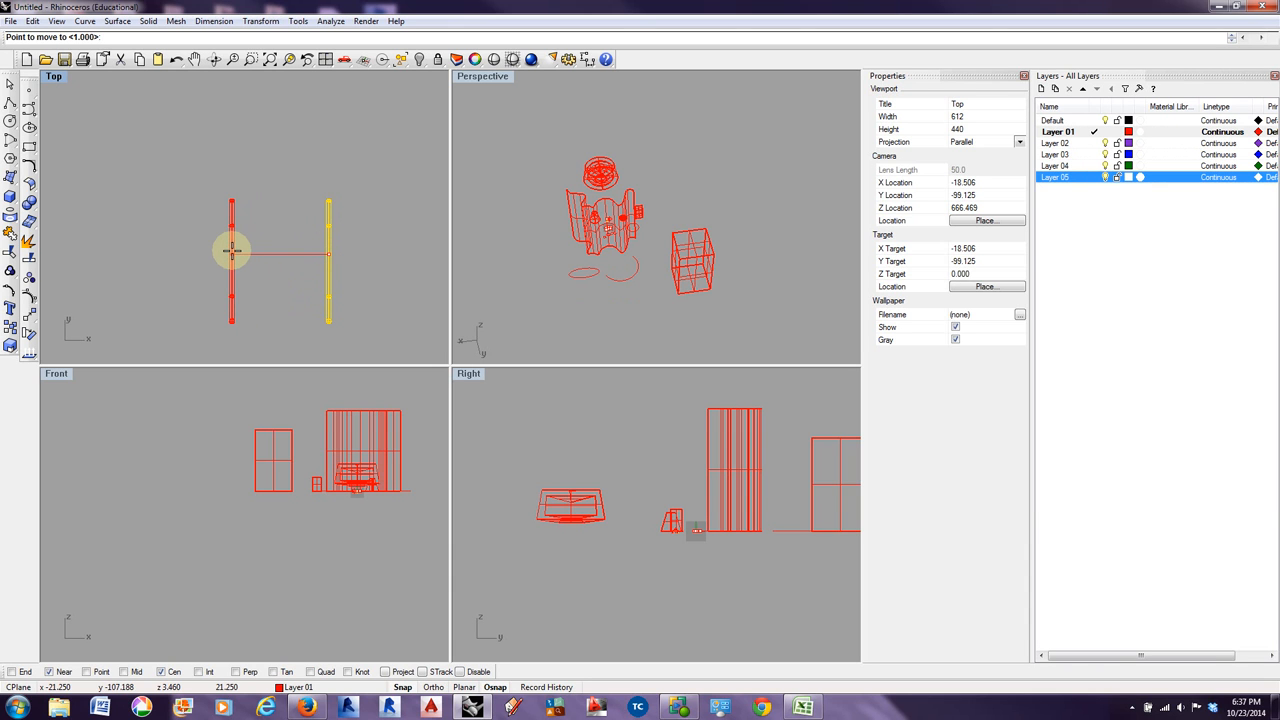
pyautogui.write('18')
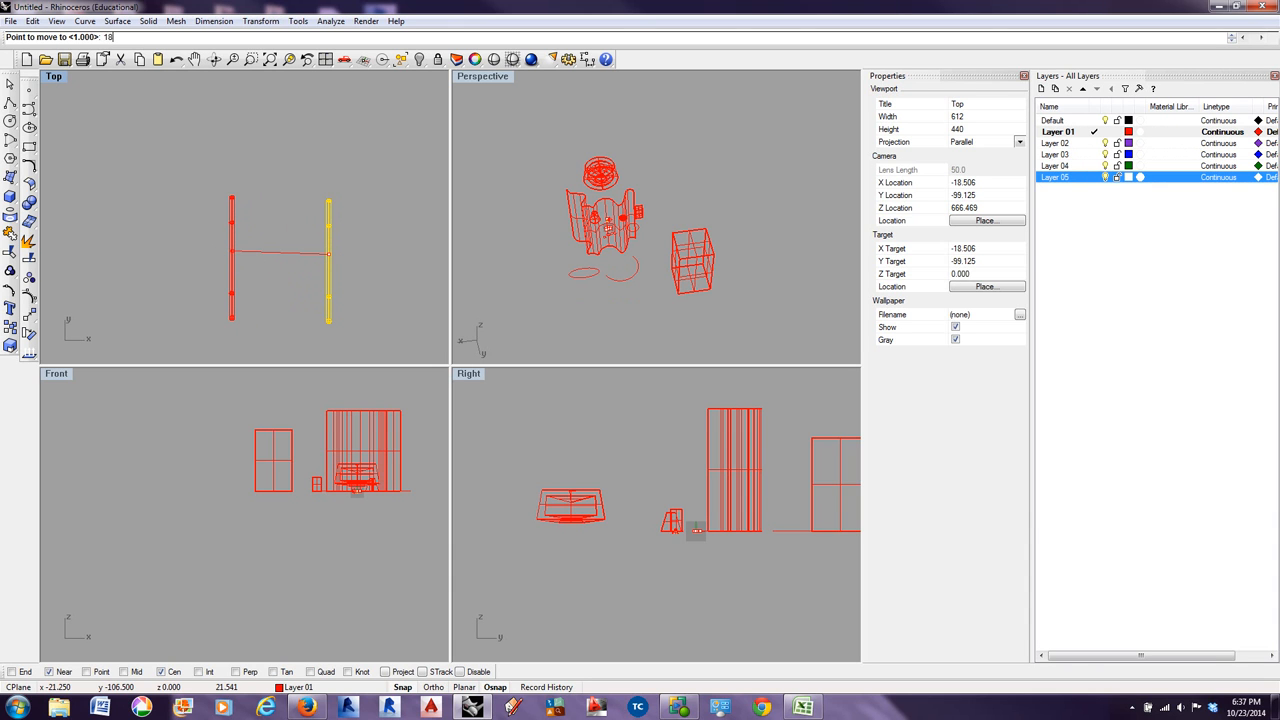
pyautogui.press('Return')
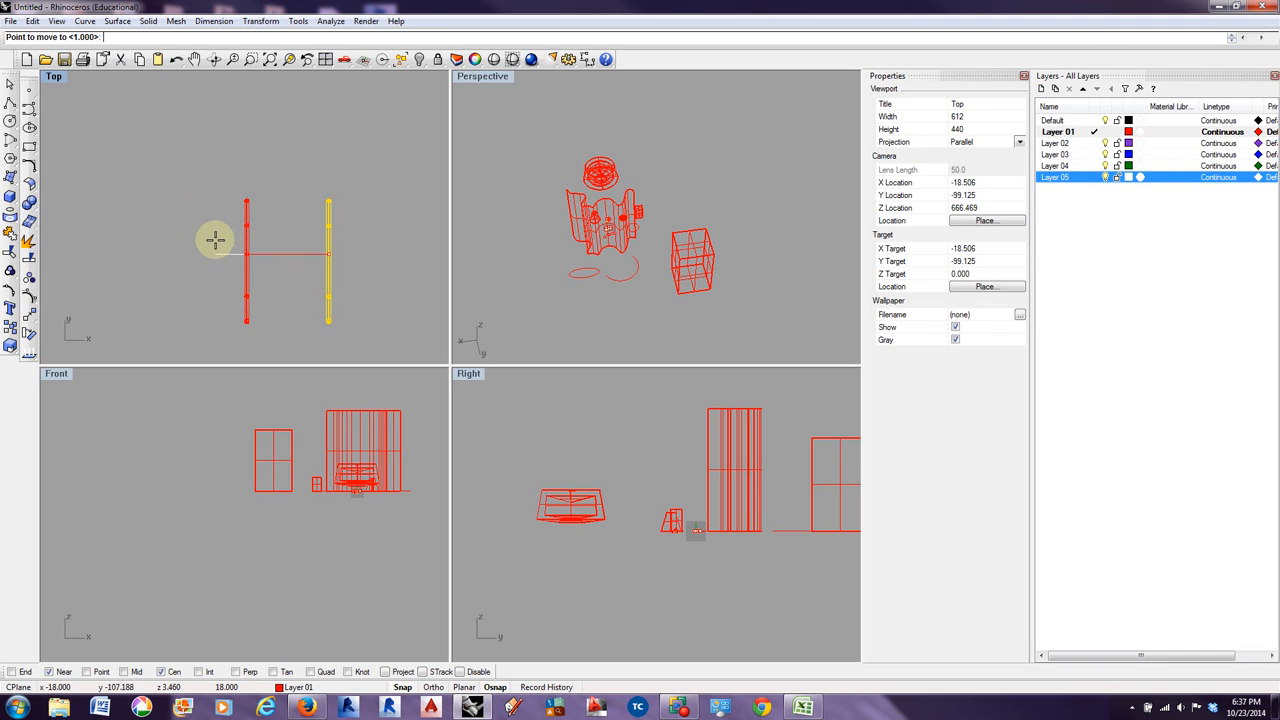
pyautogui.click(237, 254)
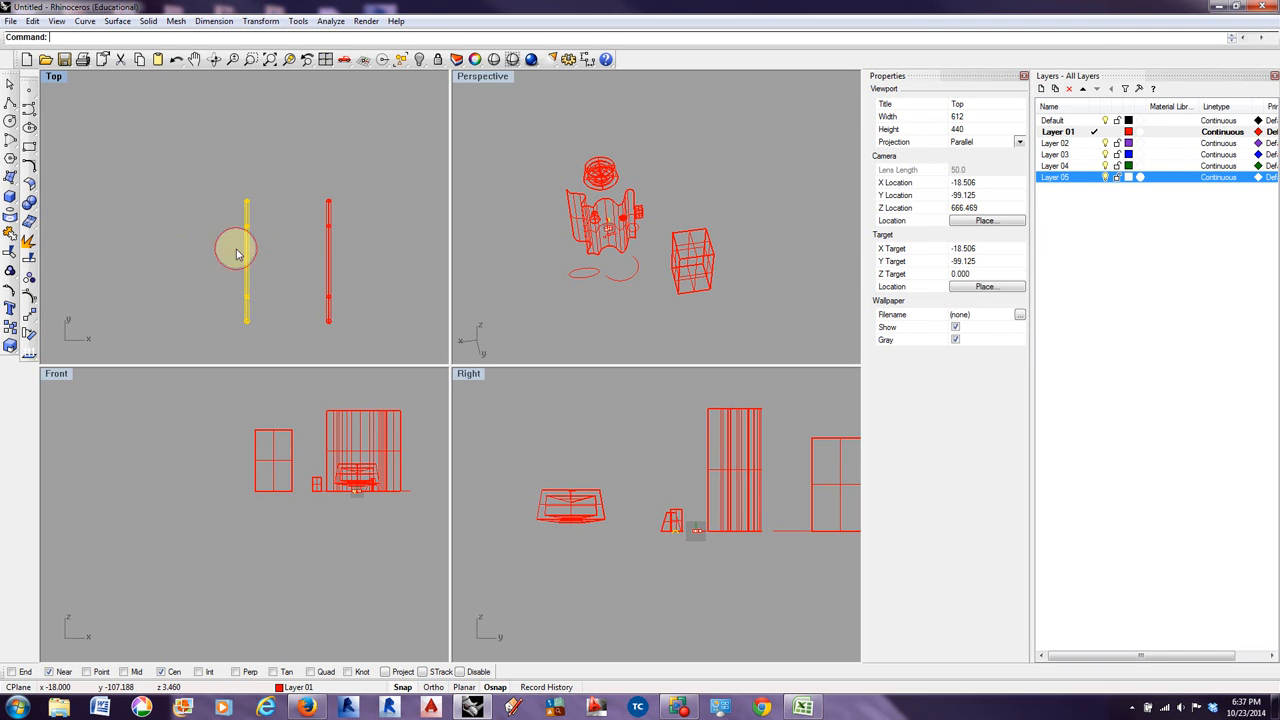
pyautogui.scroll(-2, 266, 222)
pyautogui.click(296, 230)
pyautogui.scroll(4, 312, 245)
pyautogui.scroll(-4, 310, 244)
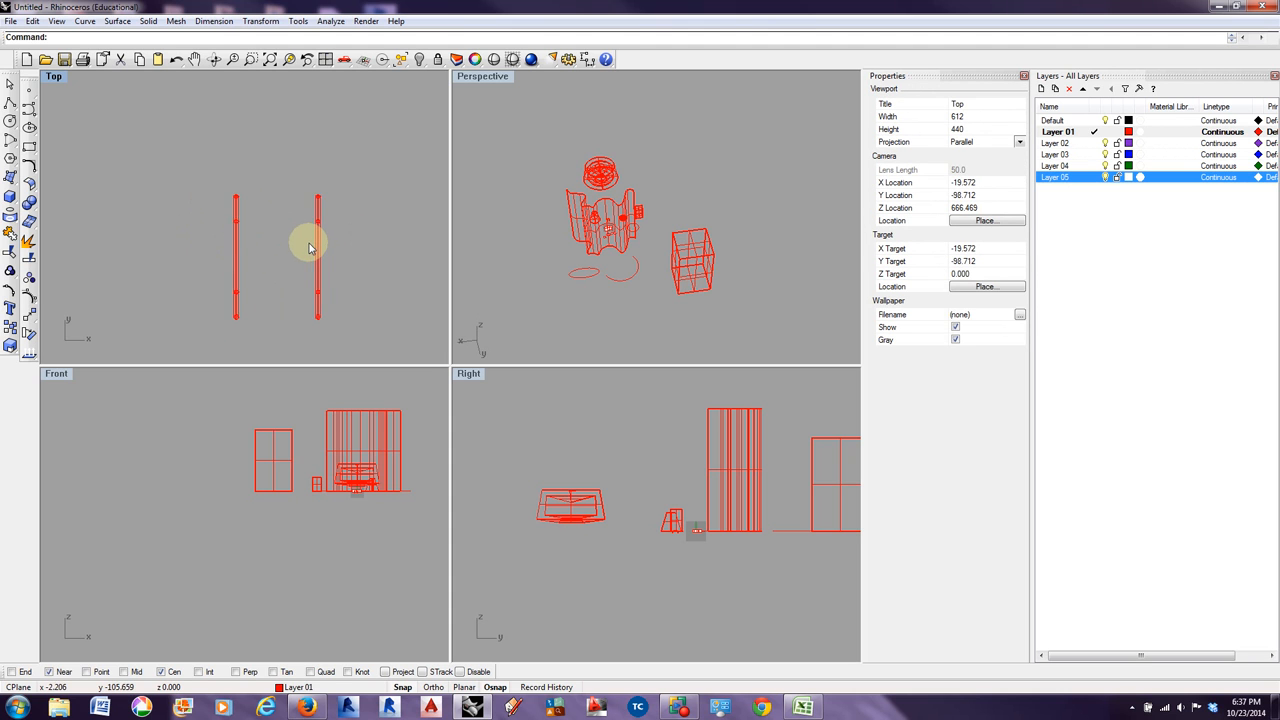
pyautogui.moveTo(347, 285); pyautogui.dragTo(306, 277, button='right')
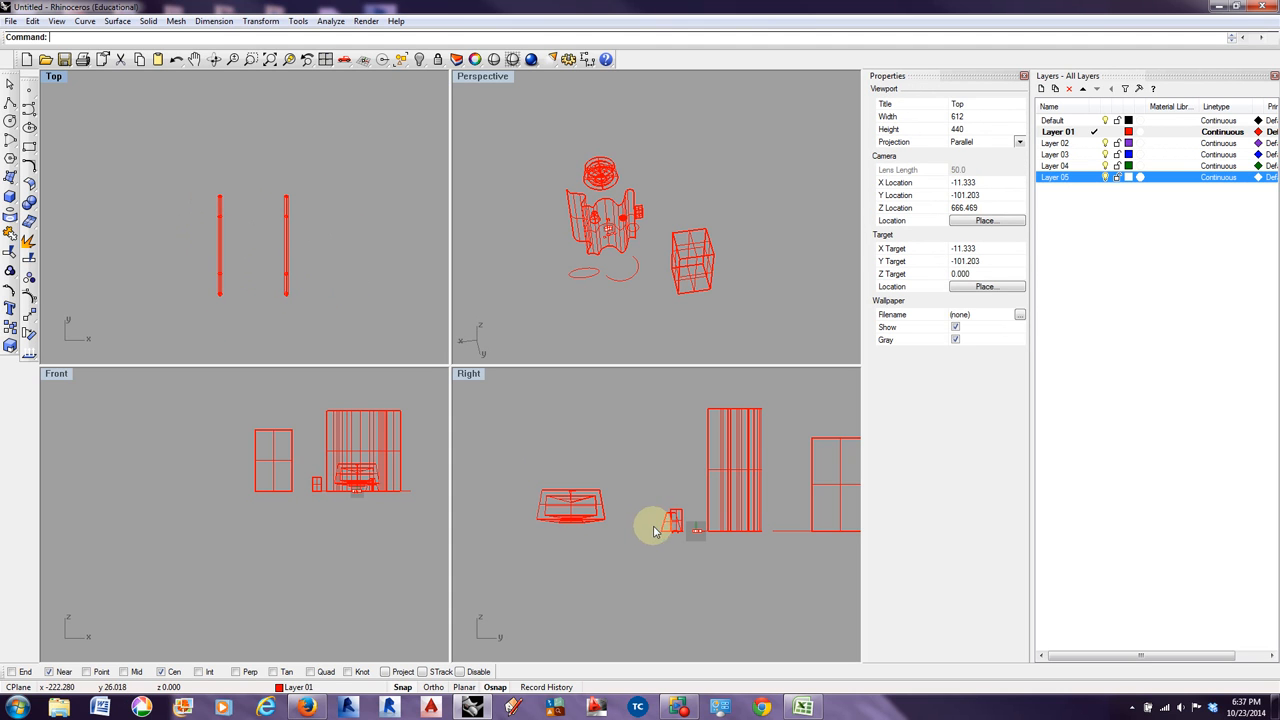
pyautogui.moveTo(653, 526)
pyautogui.mouseDown(button='right')
pyautogui.moveTo(686, 589)
pyautogui.moveTo(655, 521)
pyautogui.mouseUp(button='right')
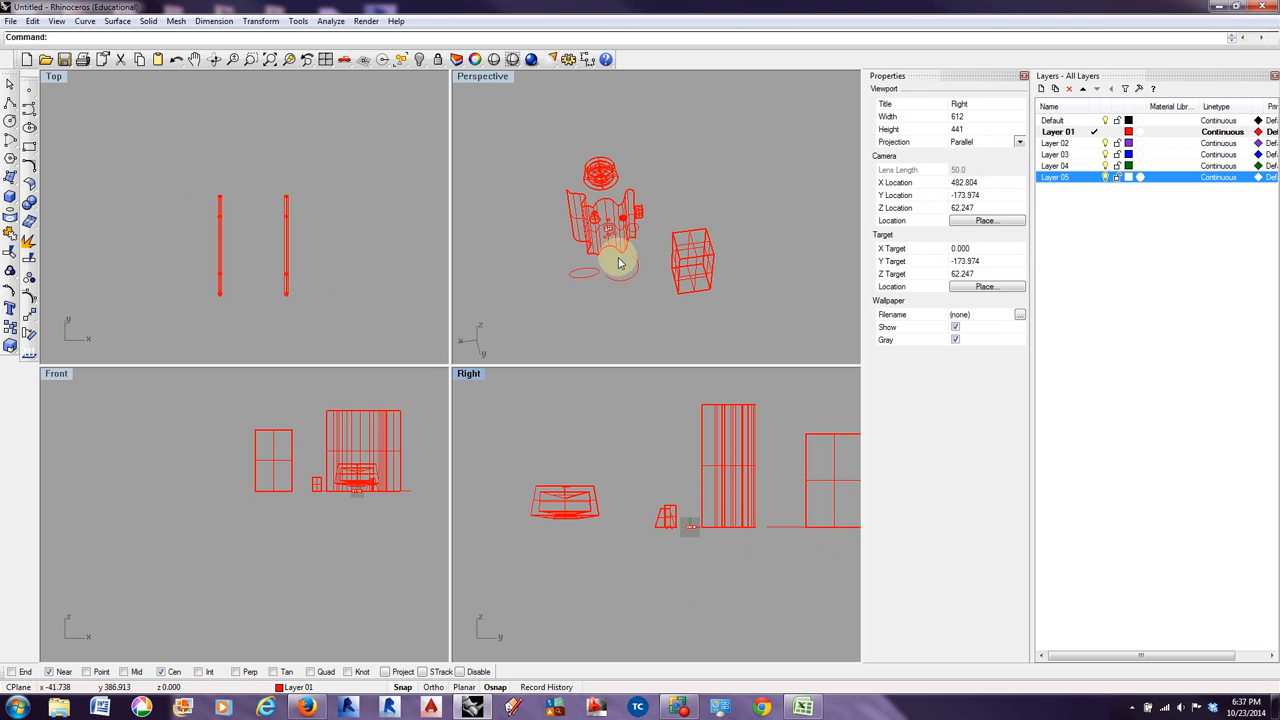
# - Try deleting the large round nested solids, the objects left inside them and the small tapered solid in the Perspective view
pyautogui.moveTo(611, 257); pyautogui.dragTo(806, 267, button='right')
pyautogui.moveTo(531, 277); pyautogui.dragTo(566, 294, button='right')
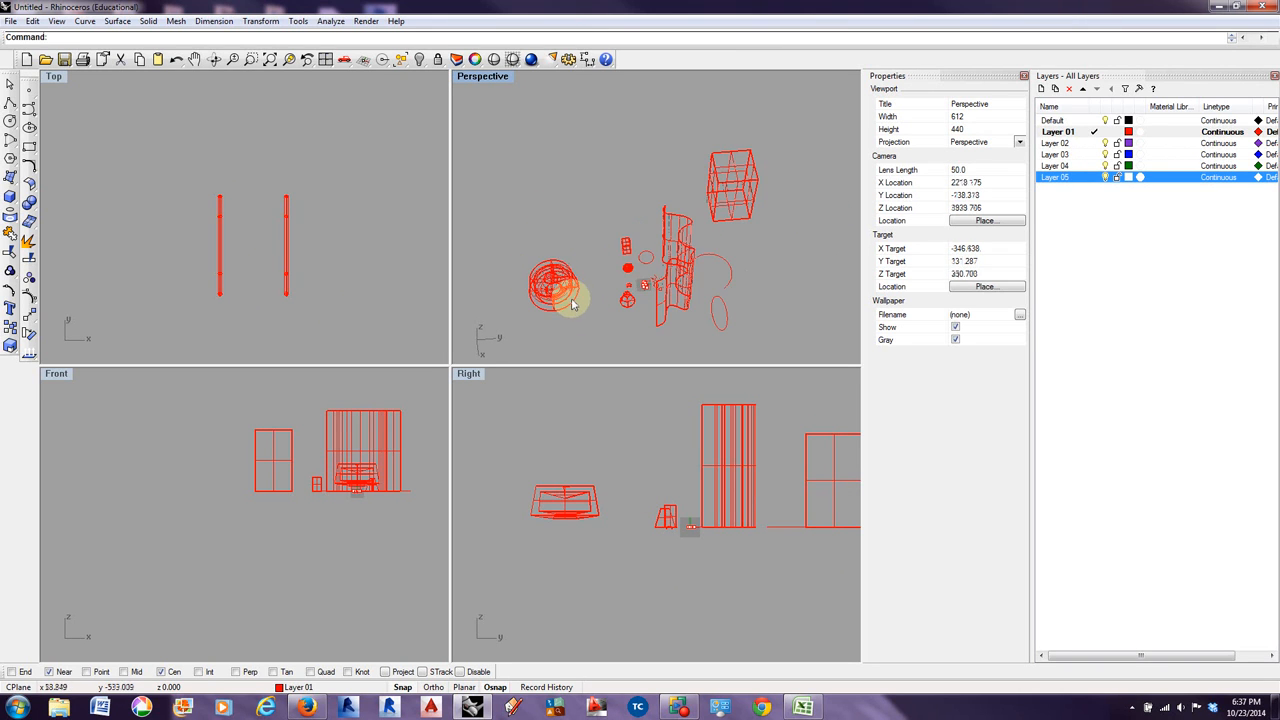
pyautogui.click(561, 291)
pyautogui.press('Delete')
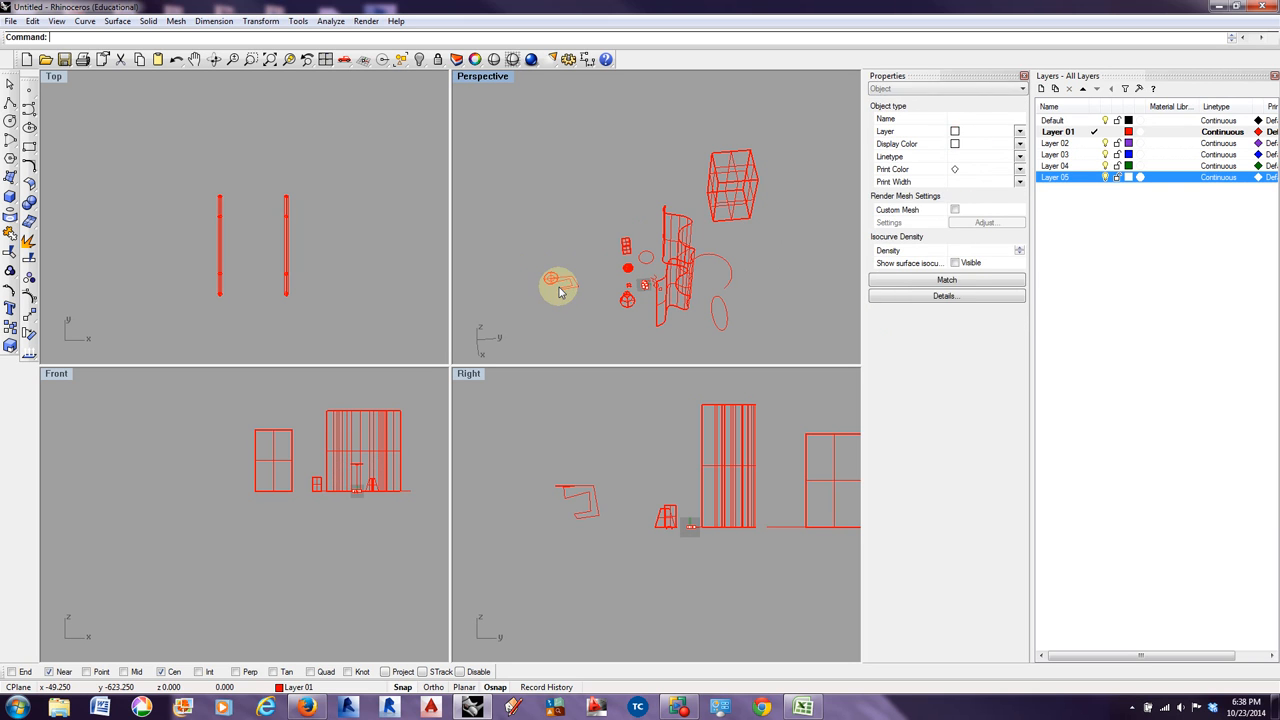
pyautogui.scroll(3, 545, 270)
pyautogui.click(590, 297)
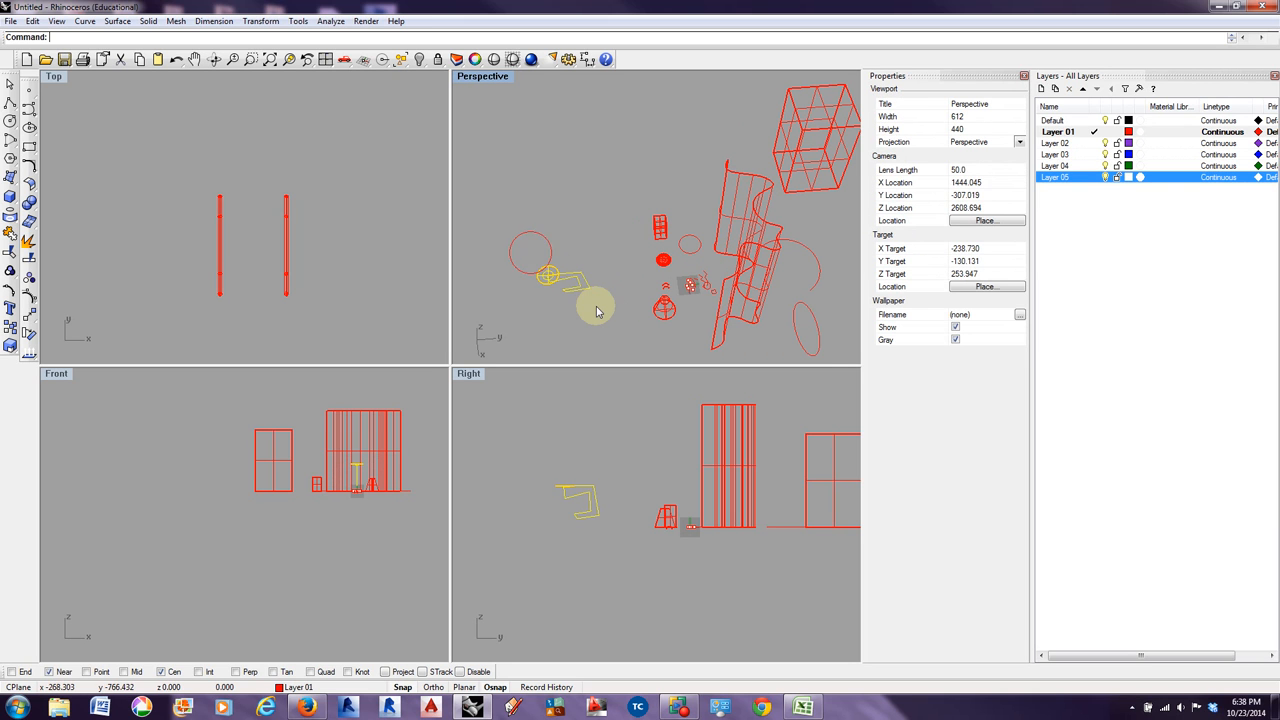
pyautogui.press('Delete')
pyautogui.click(665, 306)
pyautogui.press('Delete')
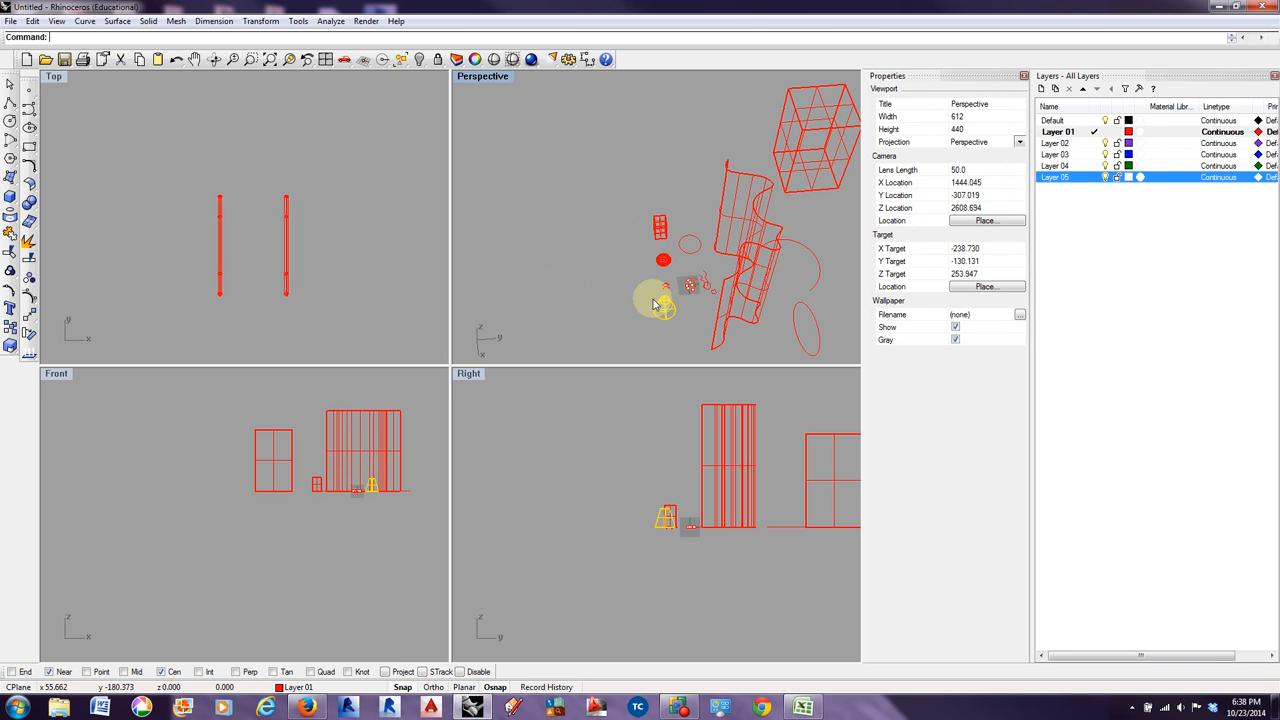
# - Undo the deletions of the round nested solids and the small tapered solid
pyautogui.hotkey('ctrl', 'z')
pyautogui.hotkey('ctrl', 'z')
pyautogui.hotkey('ctrl', 'z')
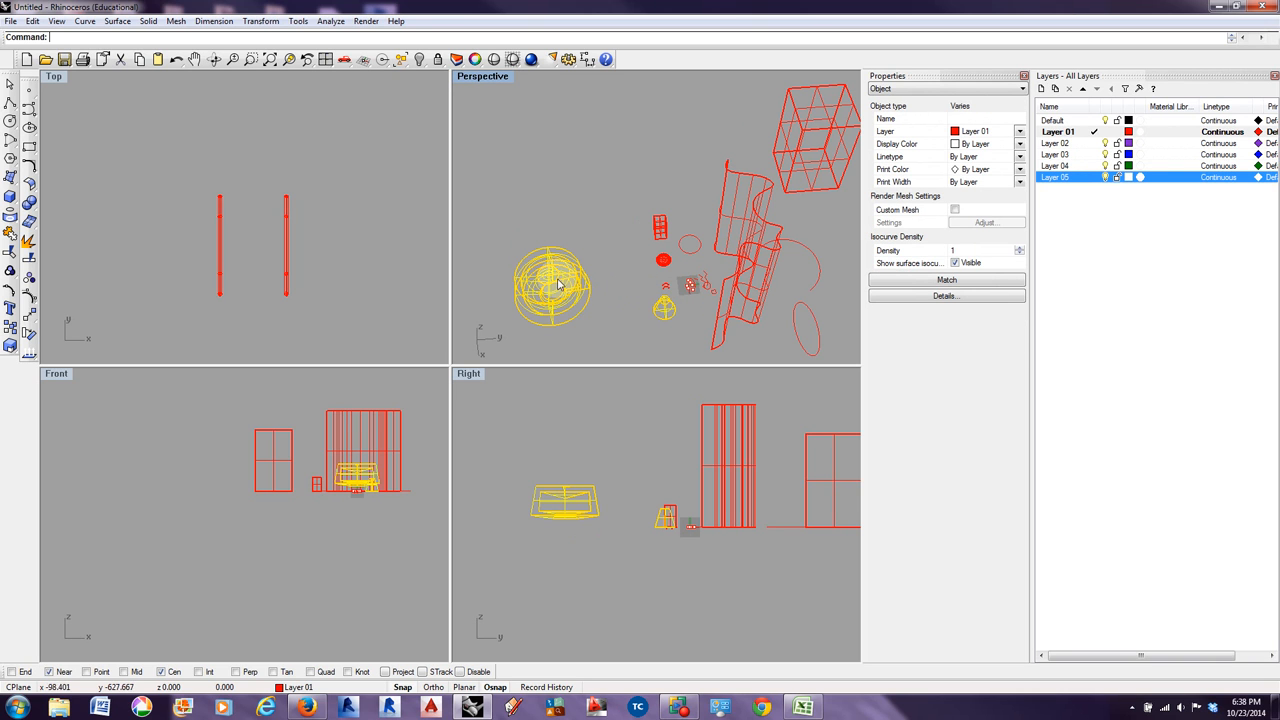
# - Select the large round nested objects in the Perspective view and change their layer to Layer 02
pyautogui.click(1054, 143)
pyautogui.click(620, 194)
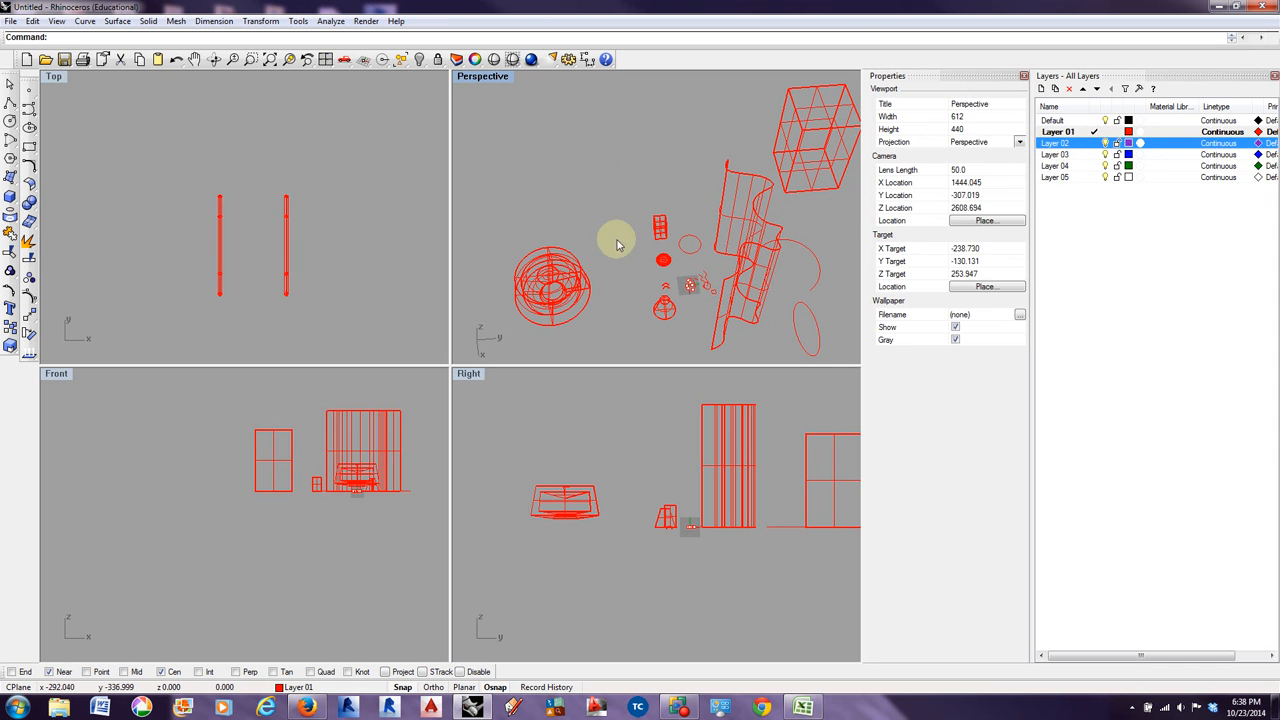
pyautogui.moveTo(491, 237); pyautogui.dragTo(606, 316)
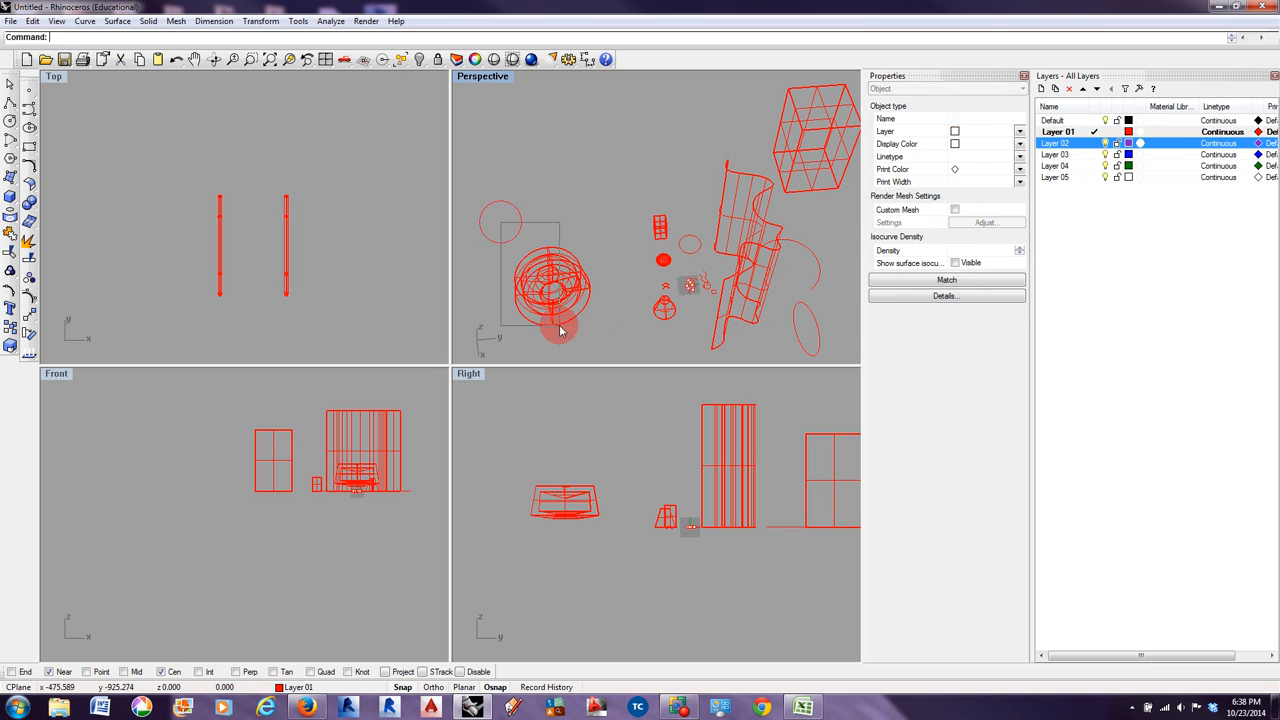
pyautogui.moveTo(500, 223); pyautogui.dragTo(630, 345)
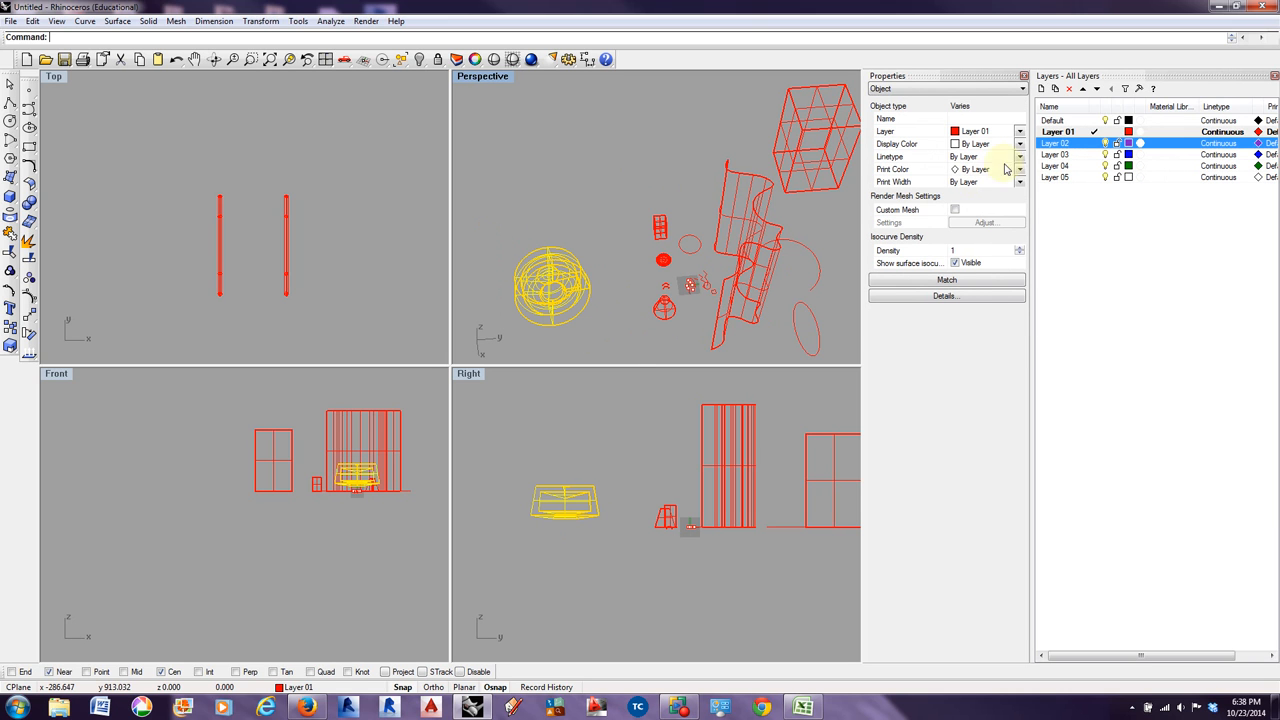
pyautogui.rightClick(1068, 143)
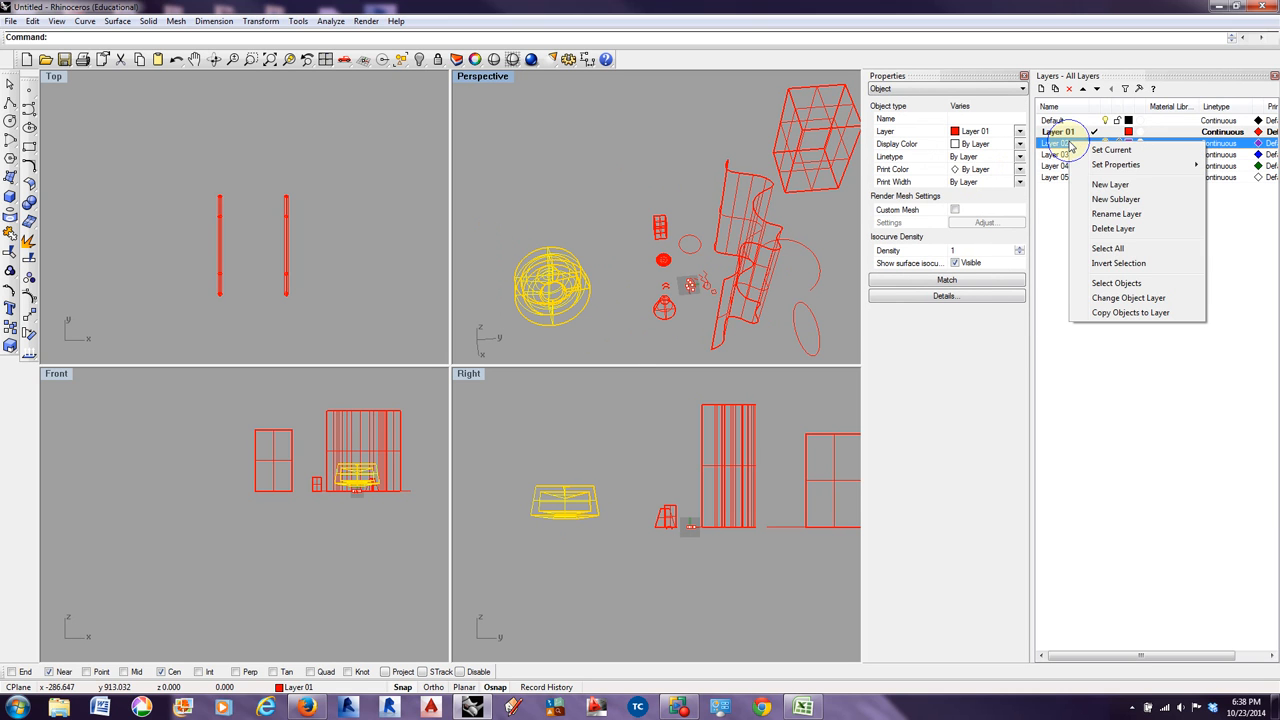
pyautogui.click(1116, 298)
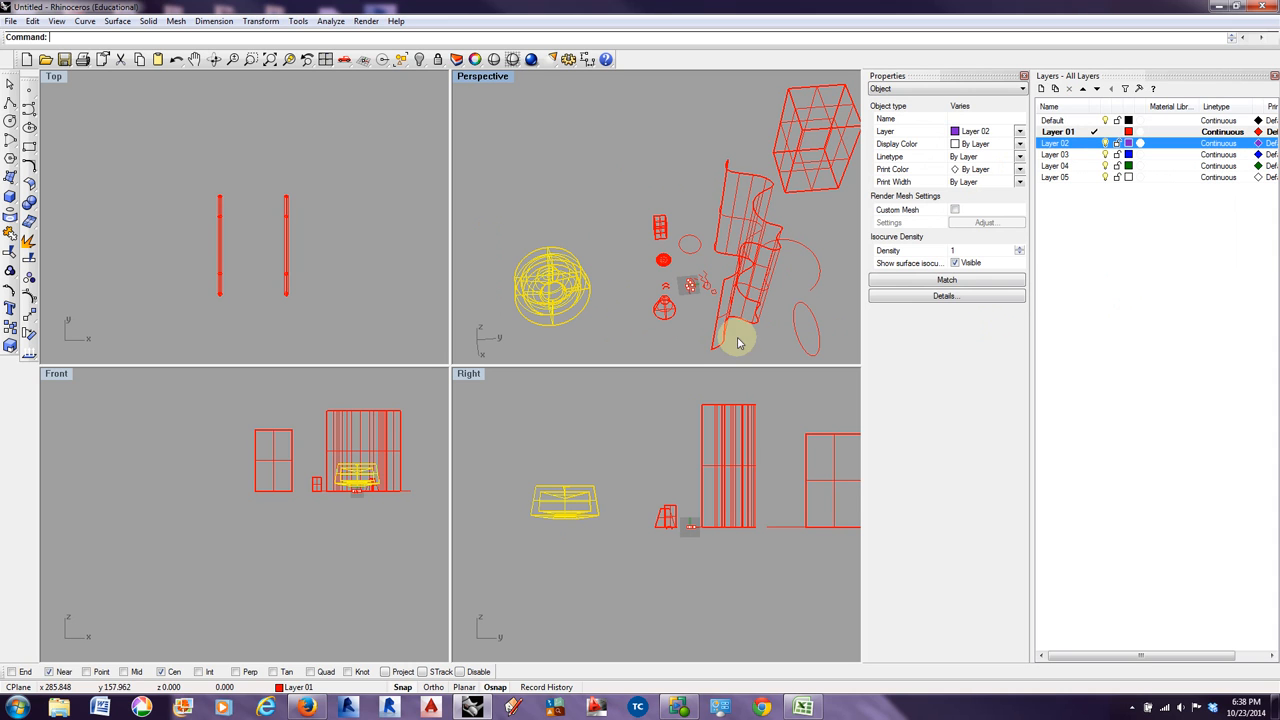
# - Change the small tapered solid in the Perspective view to Layer 02
pyautogui.moveTo(641, 292); pyautogui.dragTo(687, 330)
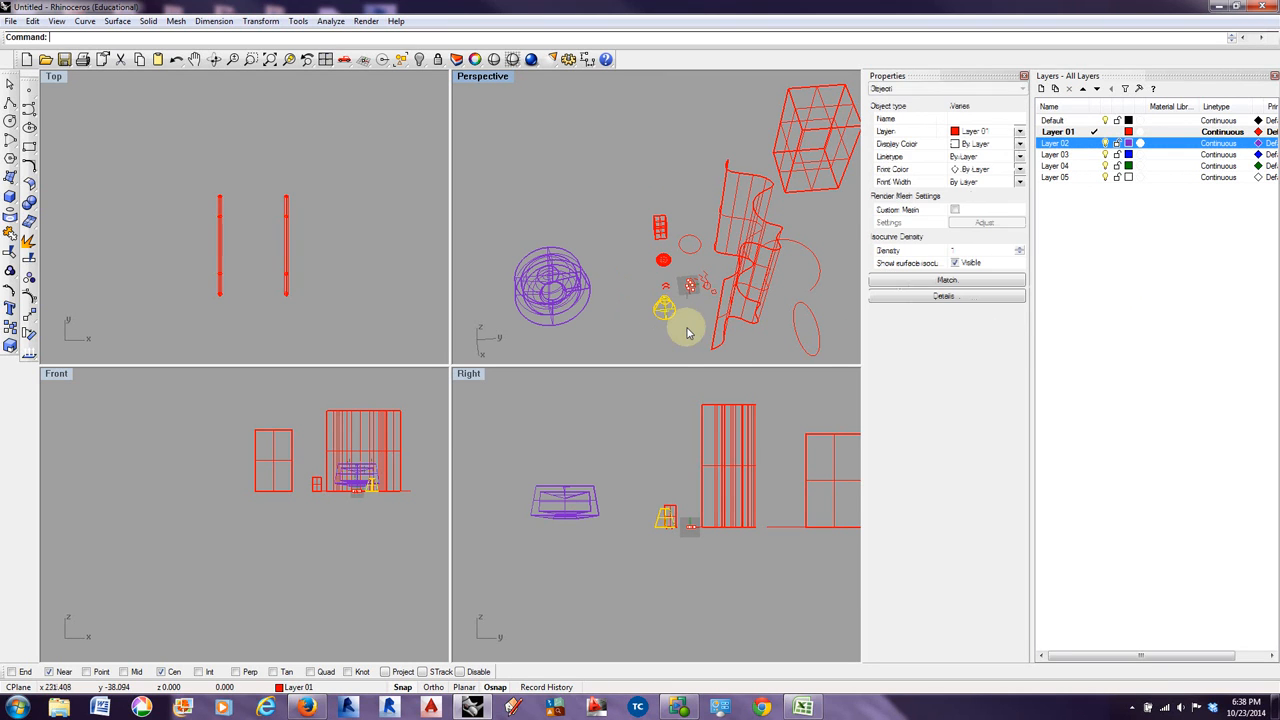
pyautogui.rightClick(1065, 143)
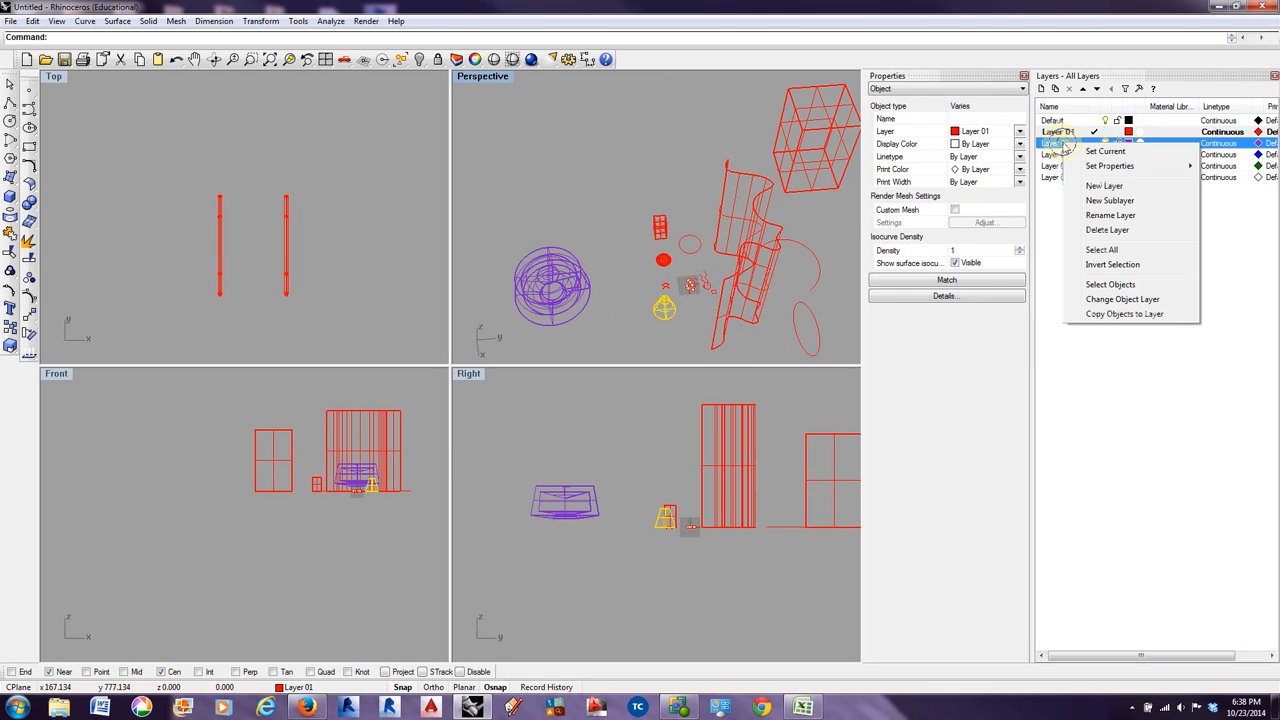
pyautogui.click(1110, 299)
pyautogui.click(635, 340)
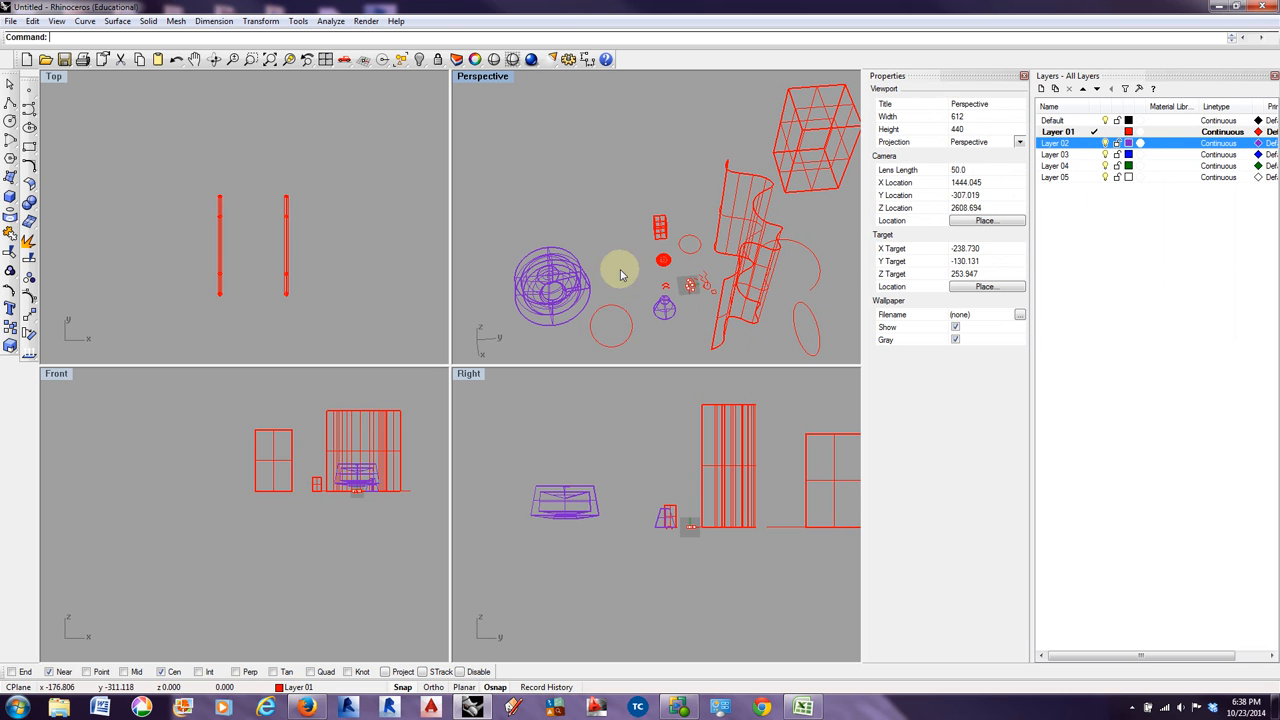
# - Change the small box, the small sphere-like object and the nearby circular curve to Layer 02
pyautogui.moveTo(646, 181); pyautogui.dragTo(718, 271)
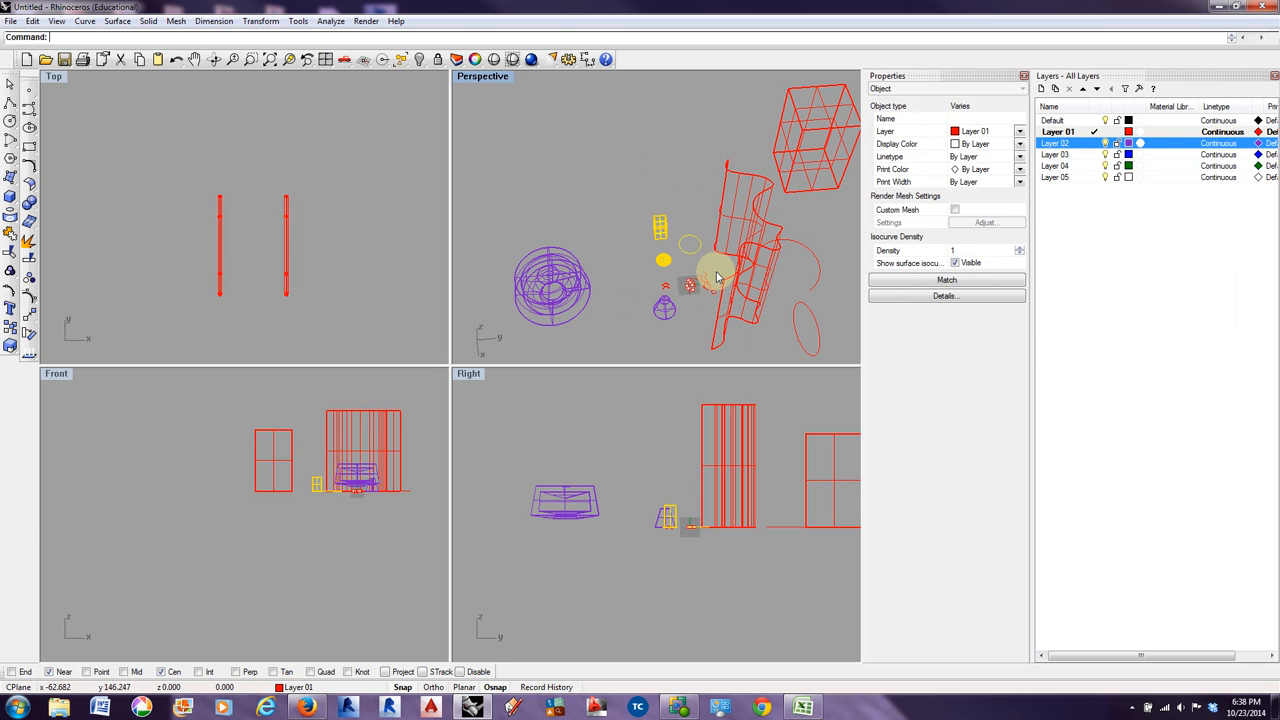
pyautogui.rightClick(1077, 146)
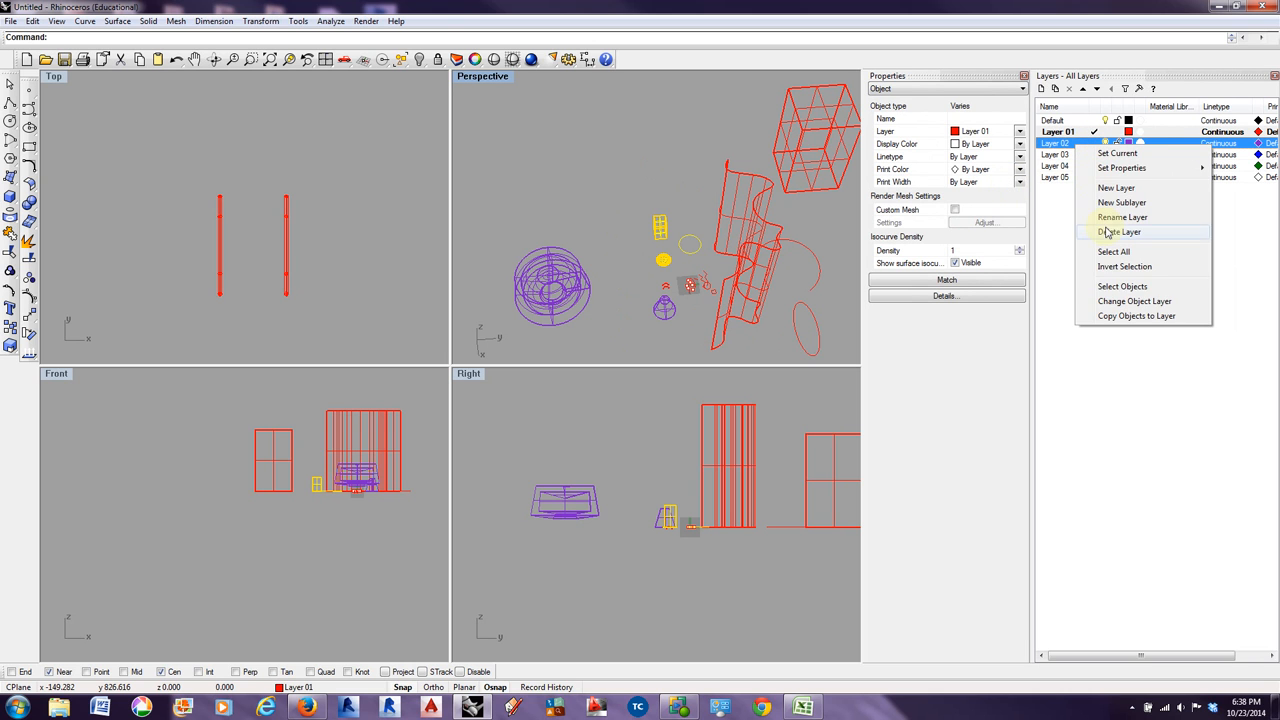
pyautogui.click(1110, 301)
pyautogui.click(601, 206)
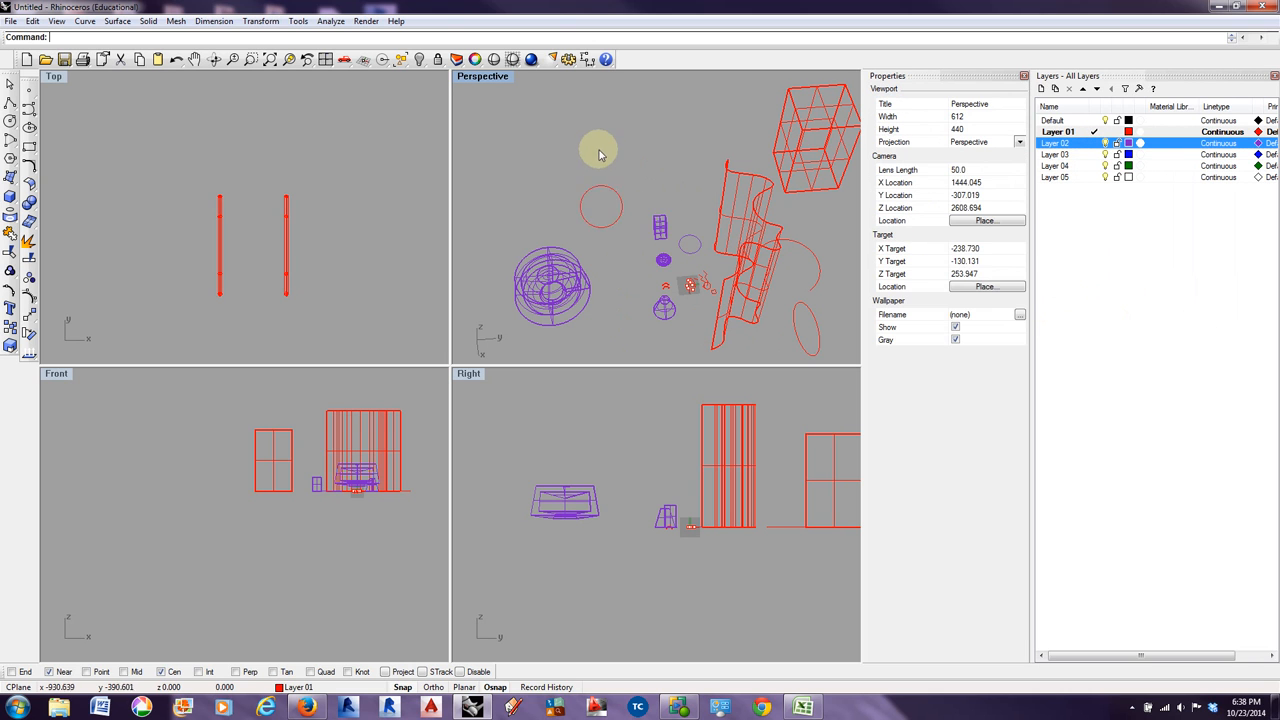
# - Change the wavy surfaces, the adjacent arc and ellipse curves, and the flat rectangle under the tall box to Layer 02
pyautogui.scroll(-4, 600, 148)
pyautogui.moveTo(660, 112); pyautogui.dragTo(796, 317)
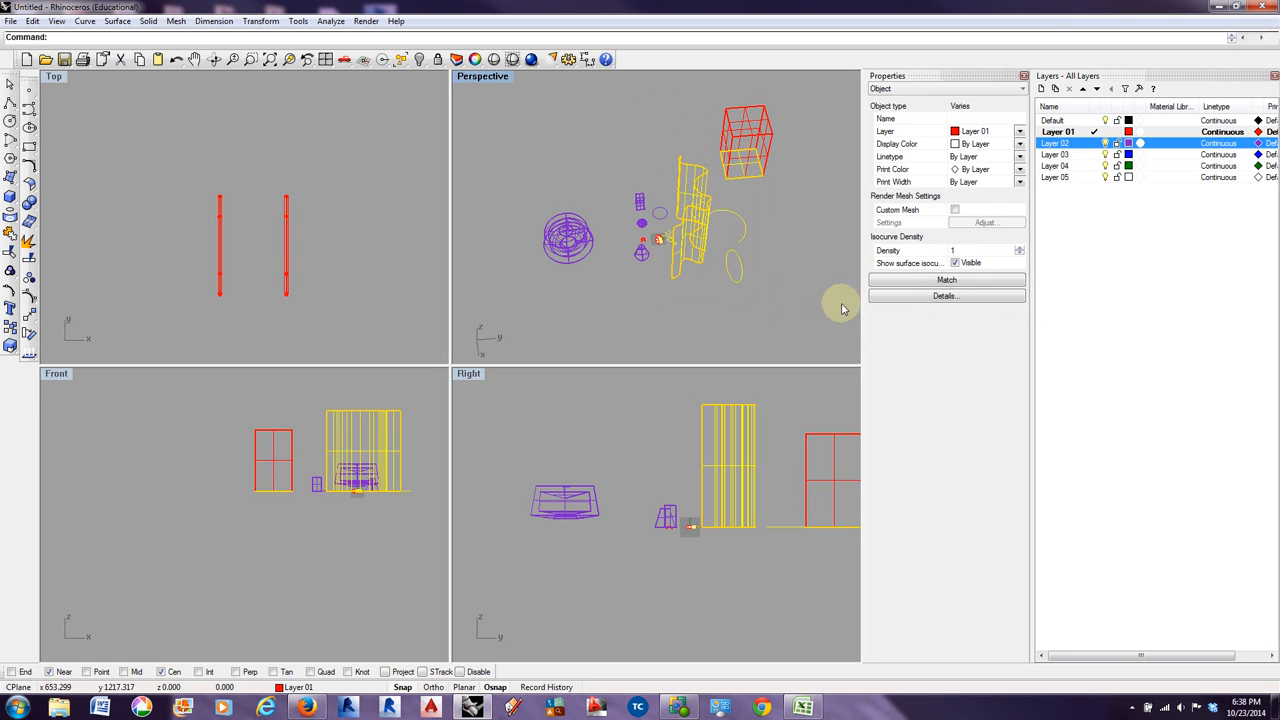
pyautogui.rightClick(1066, 145)
pyautogui.click(1100, 300)
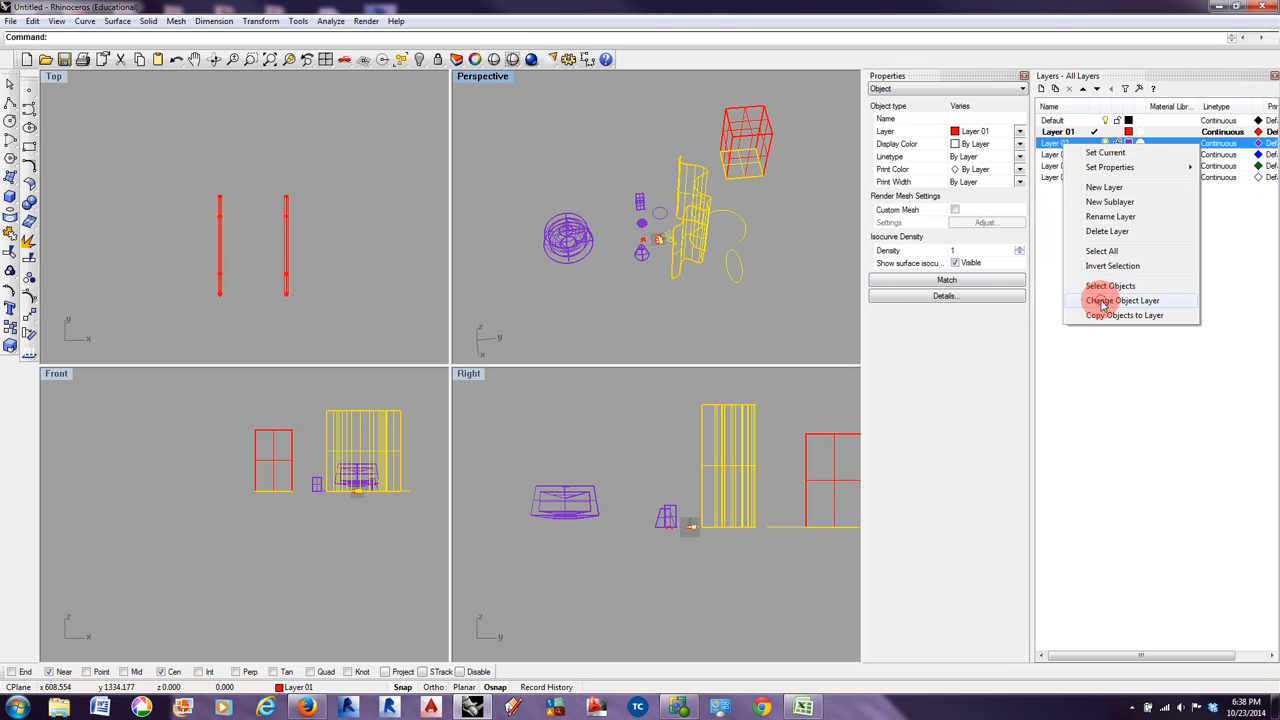
pyautogui.rightClick(1064, 143)
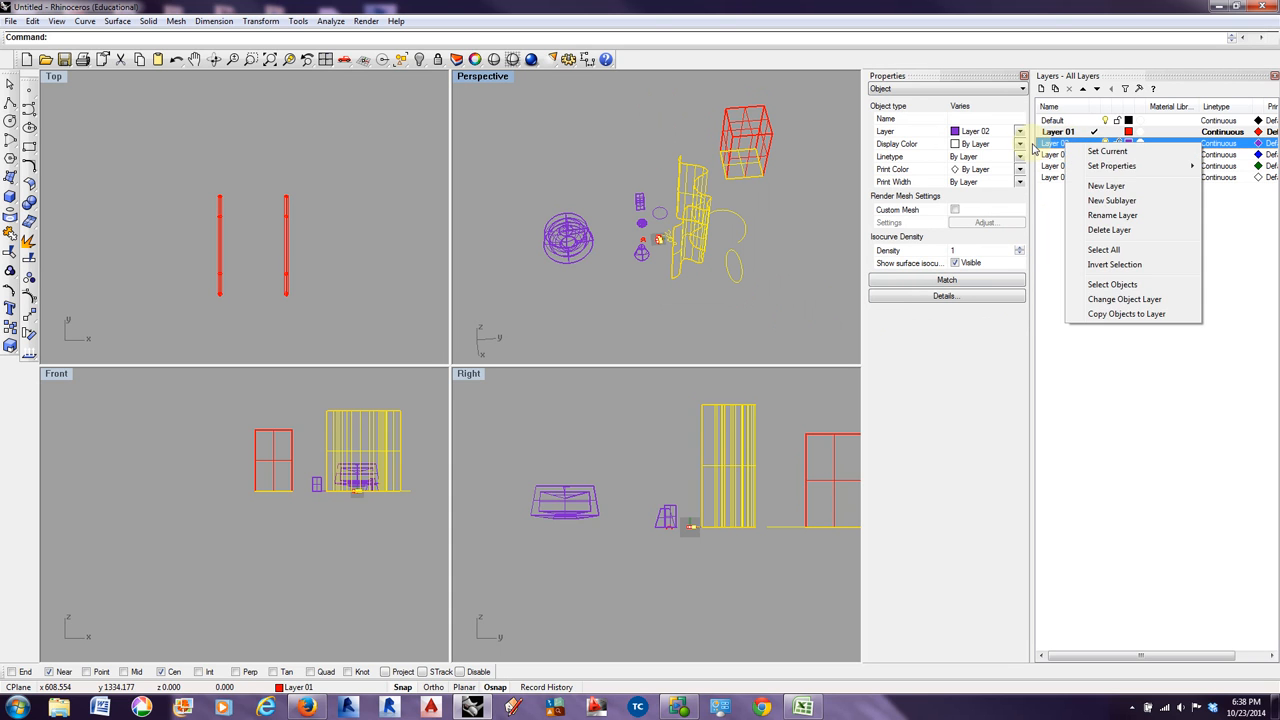
pyautogui.click(838, 130)
# - Change the tall extruded box polysurface to Layer 03
pyautogui.click(752, 166)
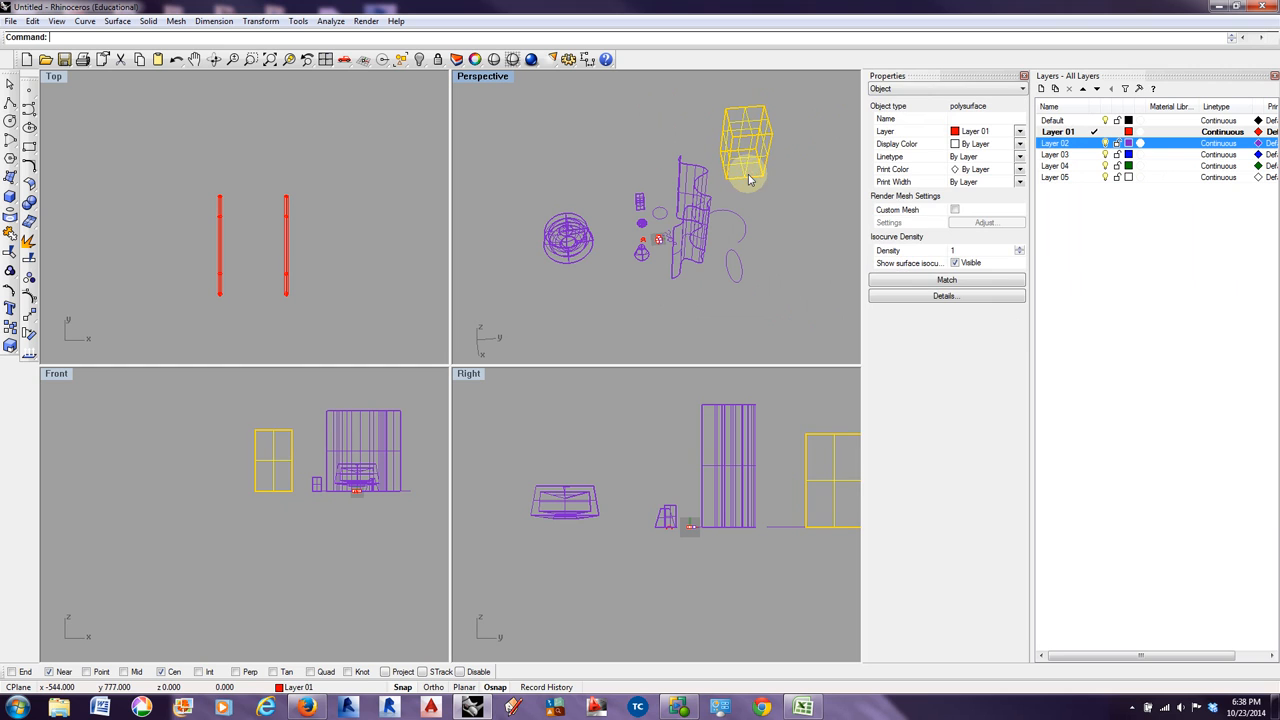
pyautogui.click(1075, 155)
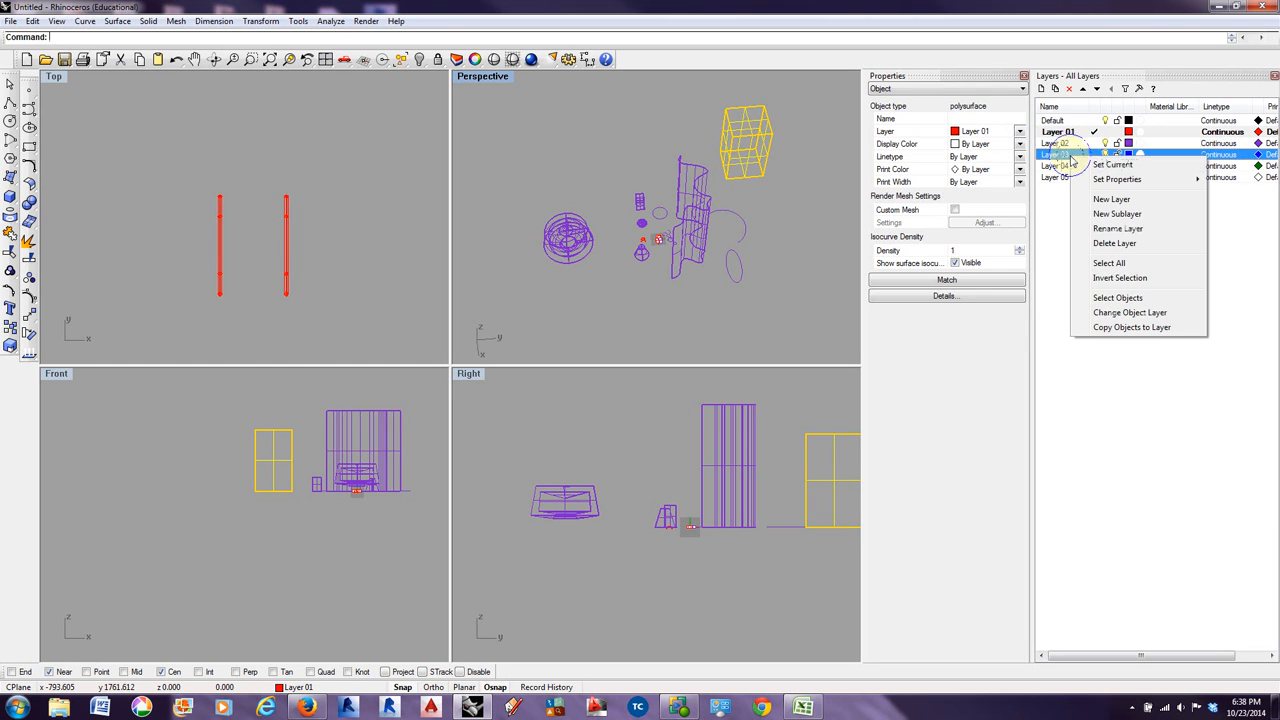
pyautogui.rightClick(1074, 156)
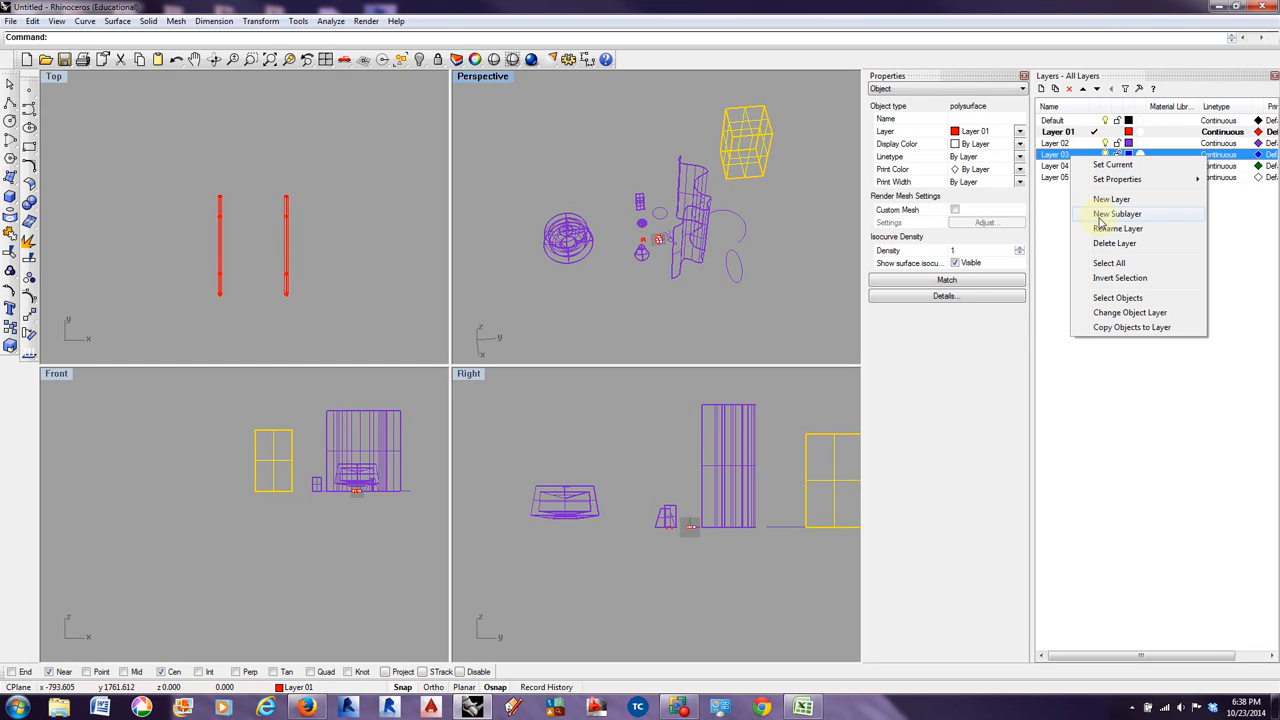
pyautogui.click(1112, 312)
pyautogui.click(832, 187)
pyautogui.scroll(6, 792, 153)
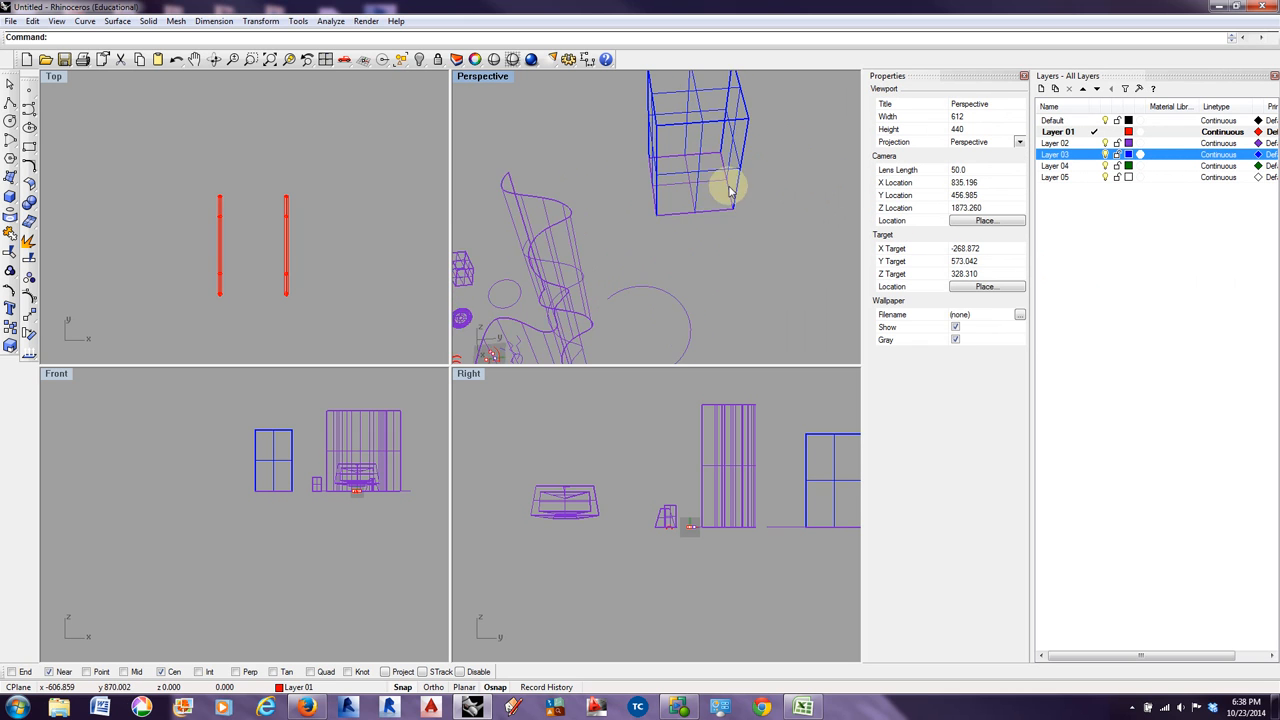
pyautogui.scroll(2, 632, 204)
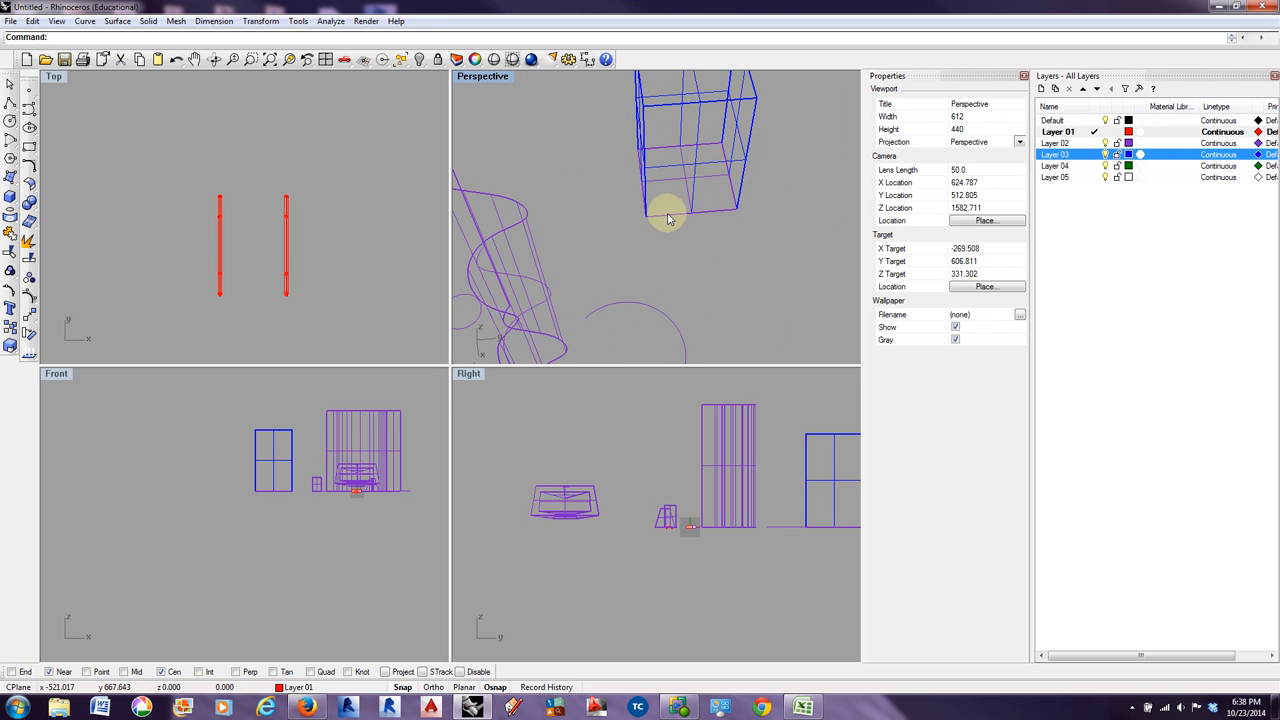
pyautogui.click(667, 216)
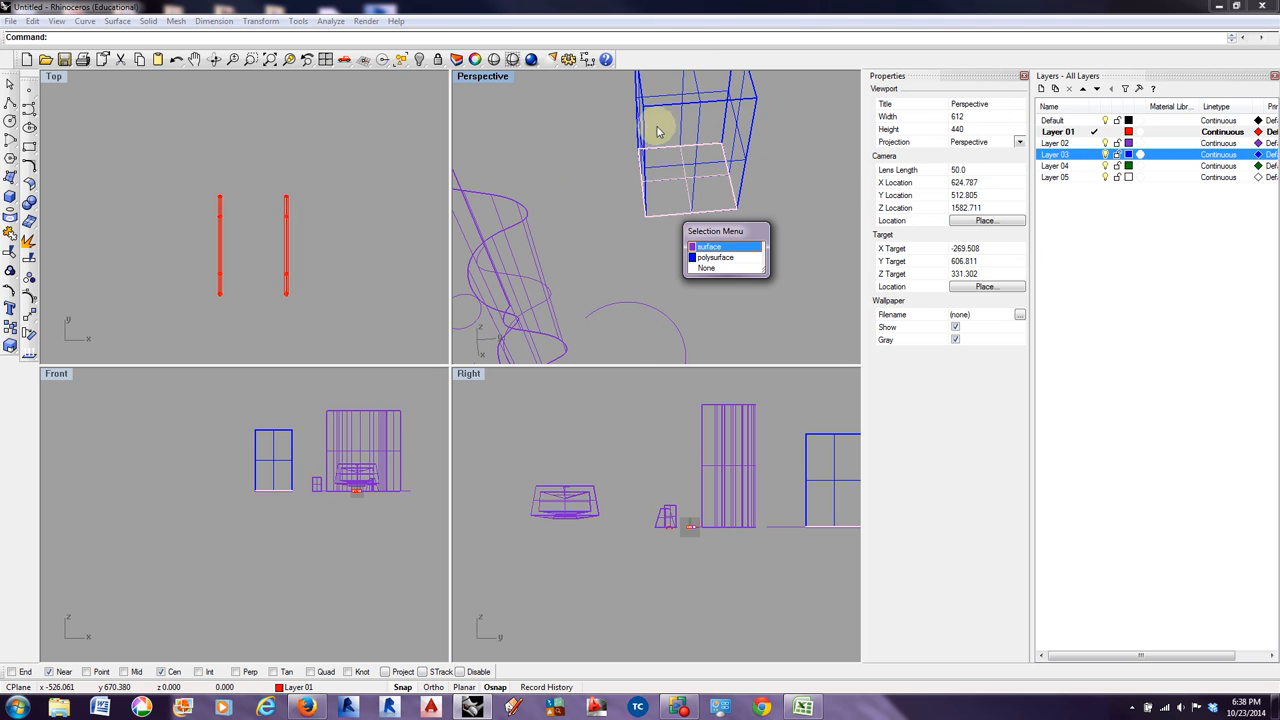
pyautogui.click(599, 186)
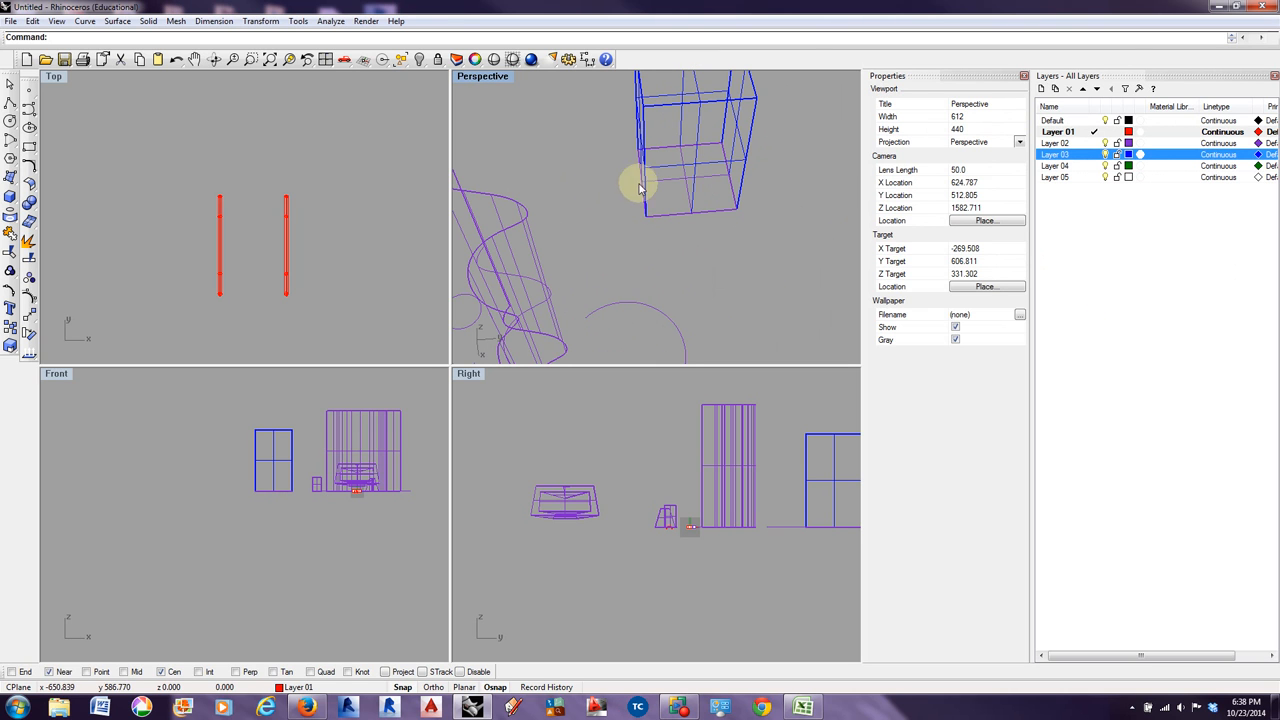
# - Turn off the visibility of Layer 03 and Layer 02
pyautogui.scroll(-1, 715, 182)
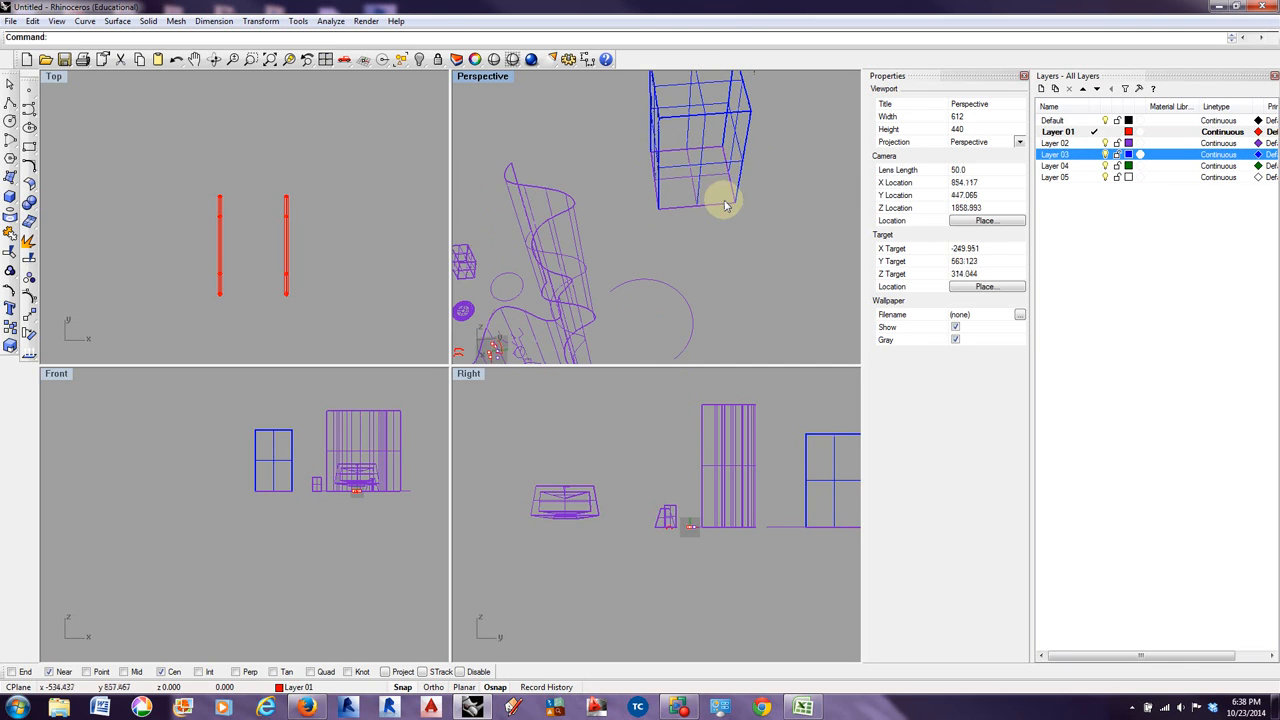
pyautogui.scroll(-8, 723, 189)
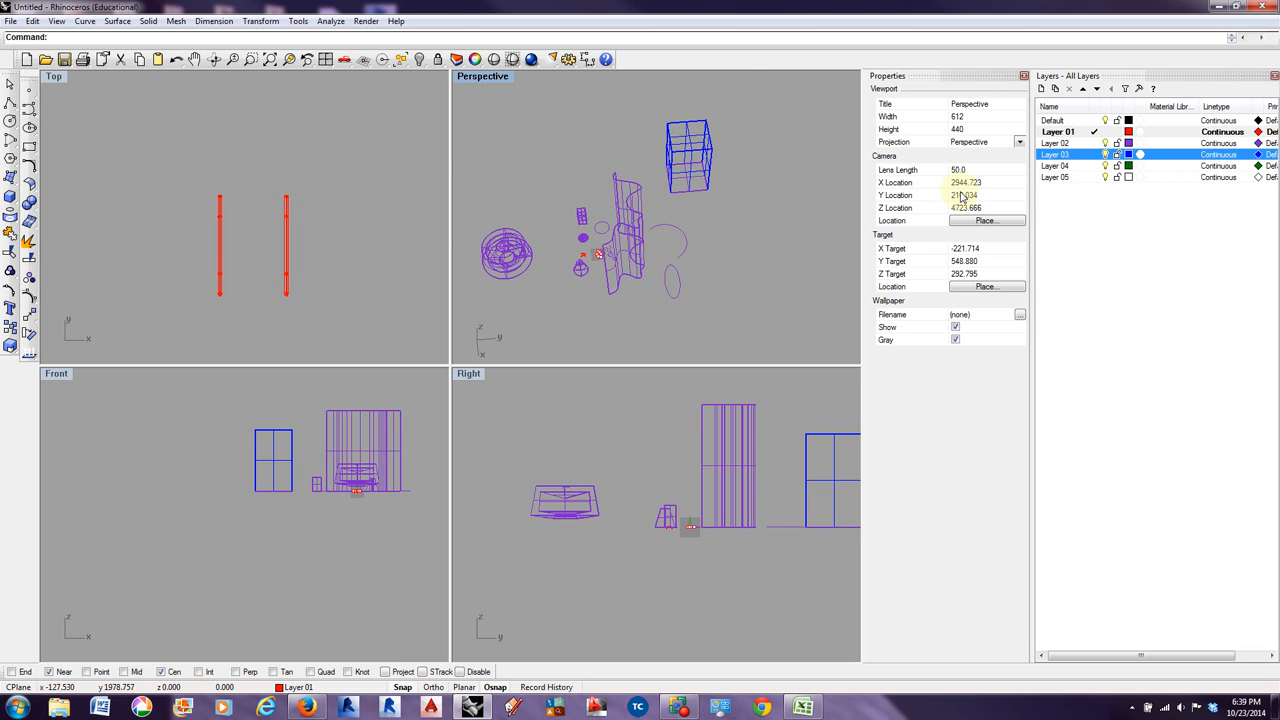
pyautogui.click(1106, 154)
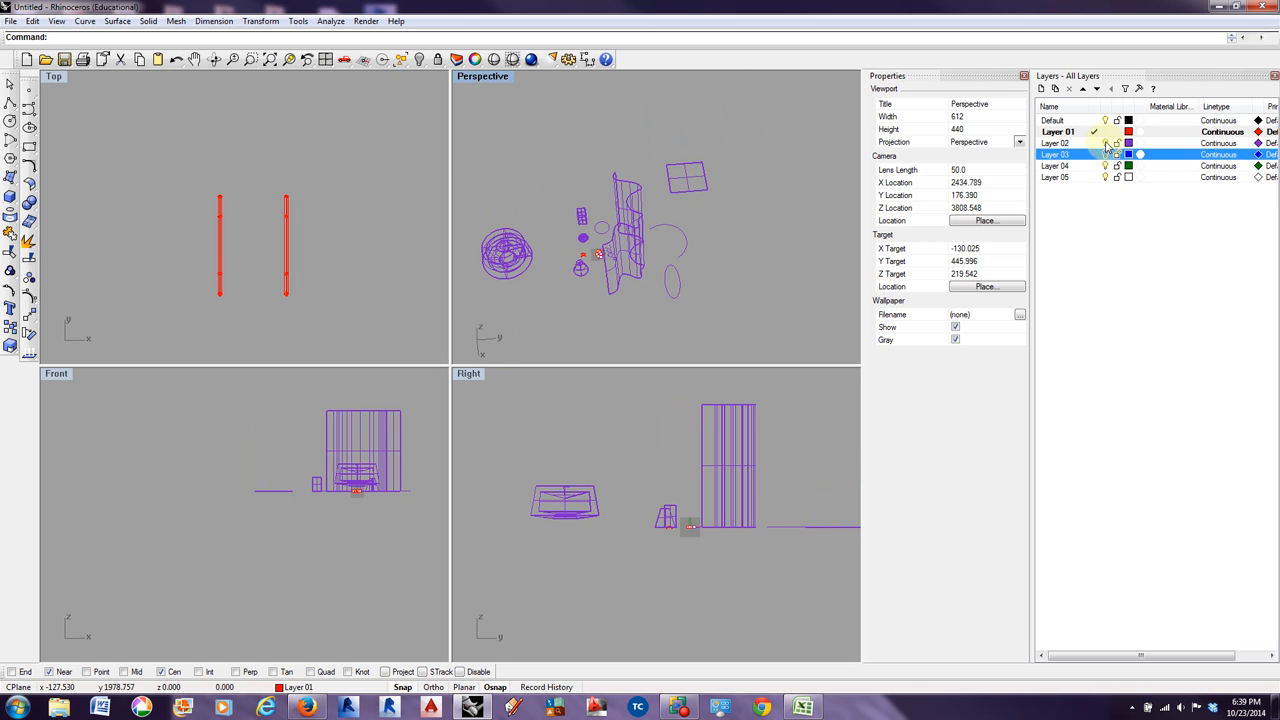
pyautogui.click(1105, 143)
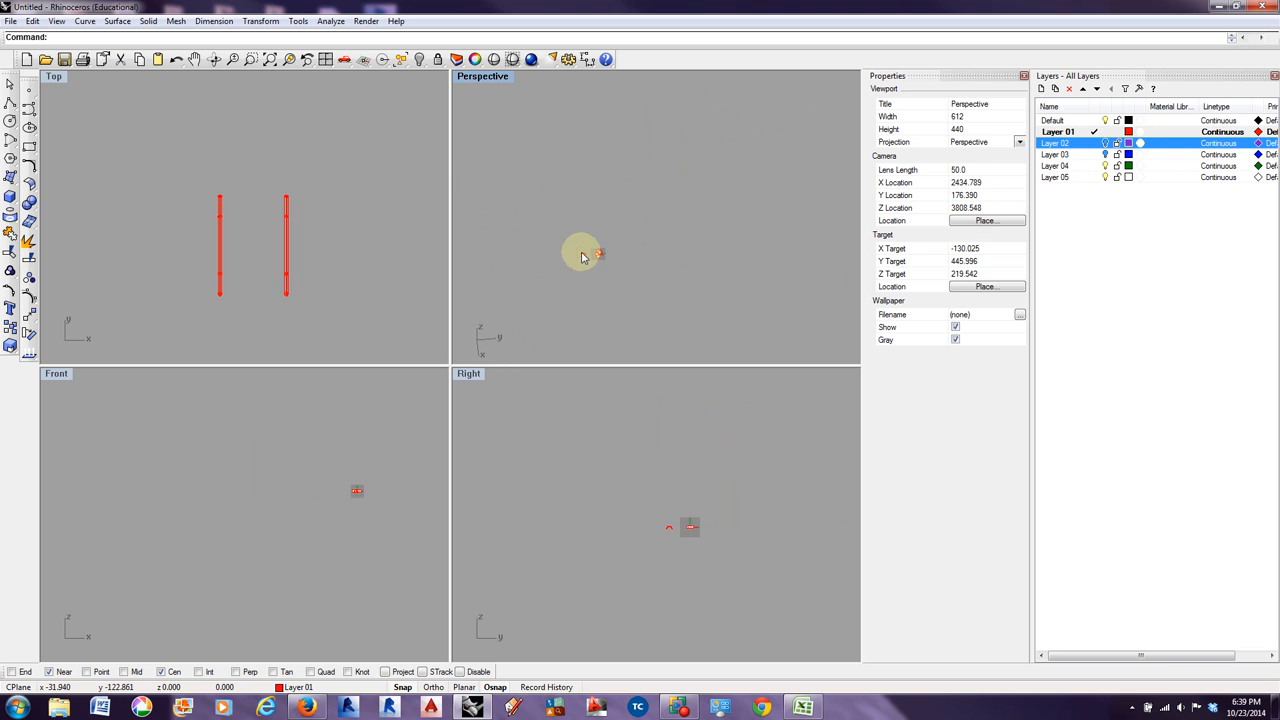
# - Delete the stray curve and the loose points on the construction plane grid, keeping the two bent rod frames
pyautogui.scroll(5, 580, 257)
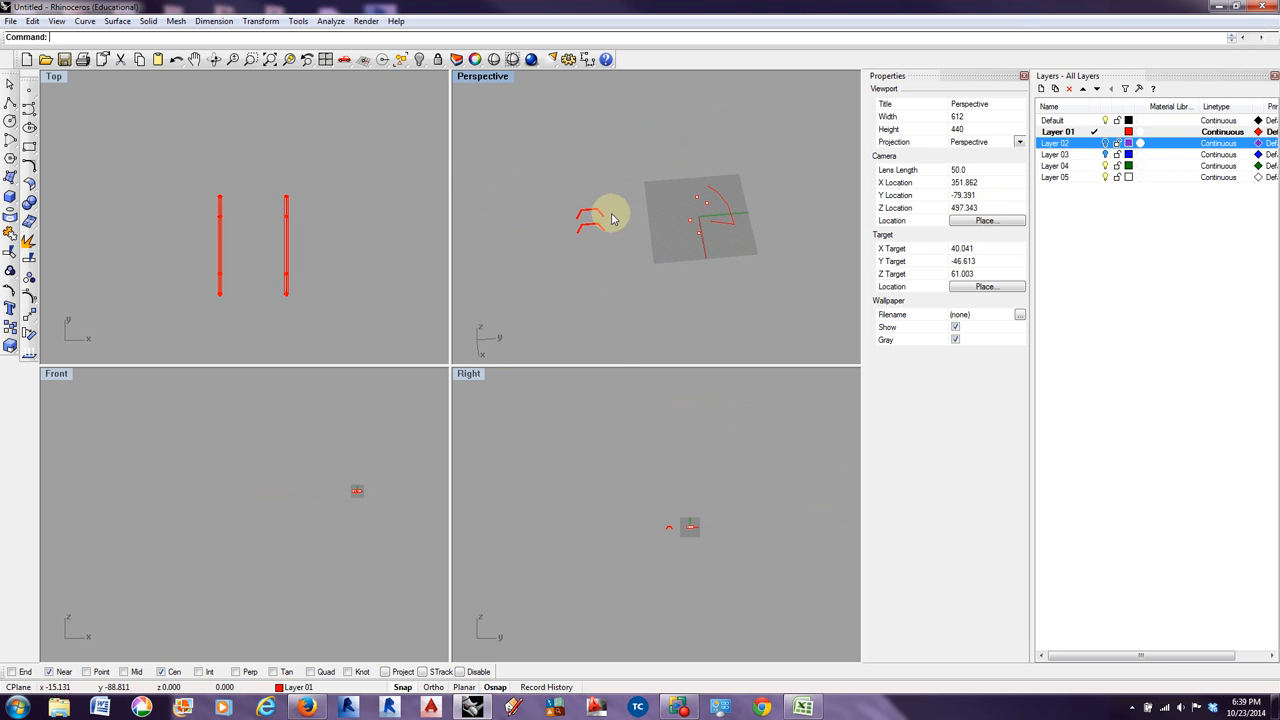
pyautogui.moveTo(647, 149); pyautogui.dragTo(780, 285)
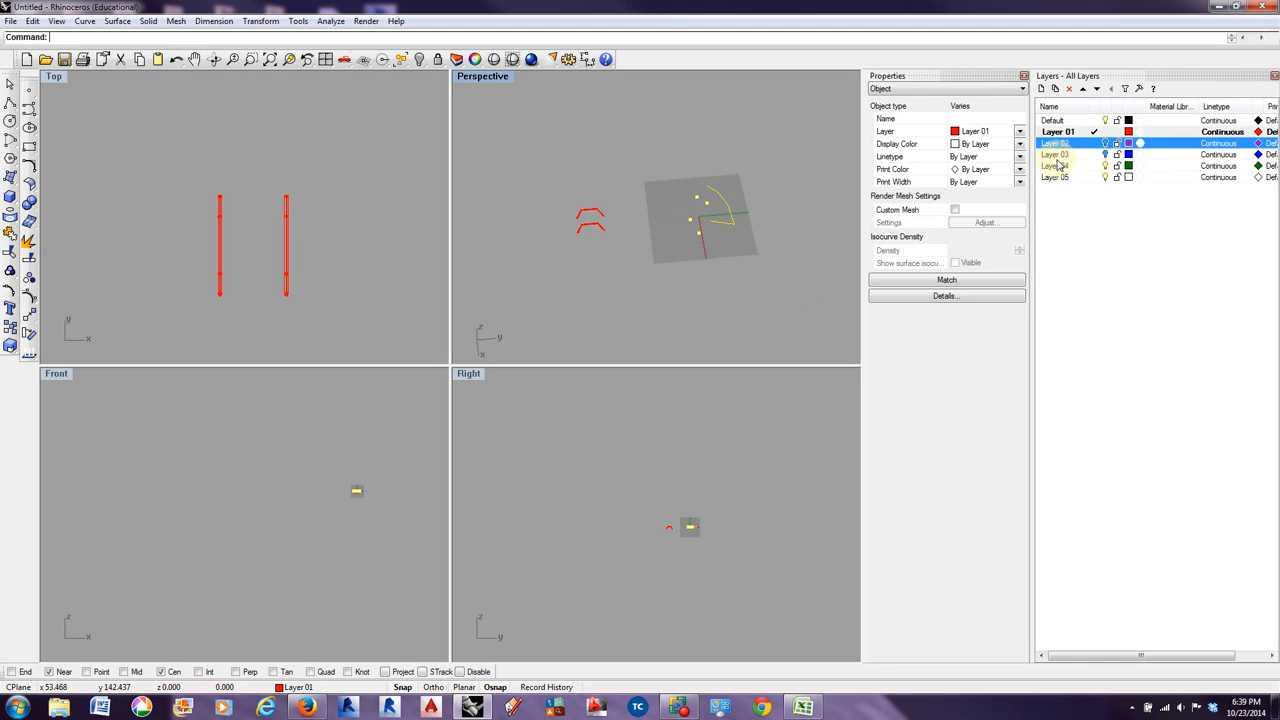
pyautogui.press('Escape')
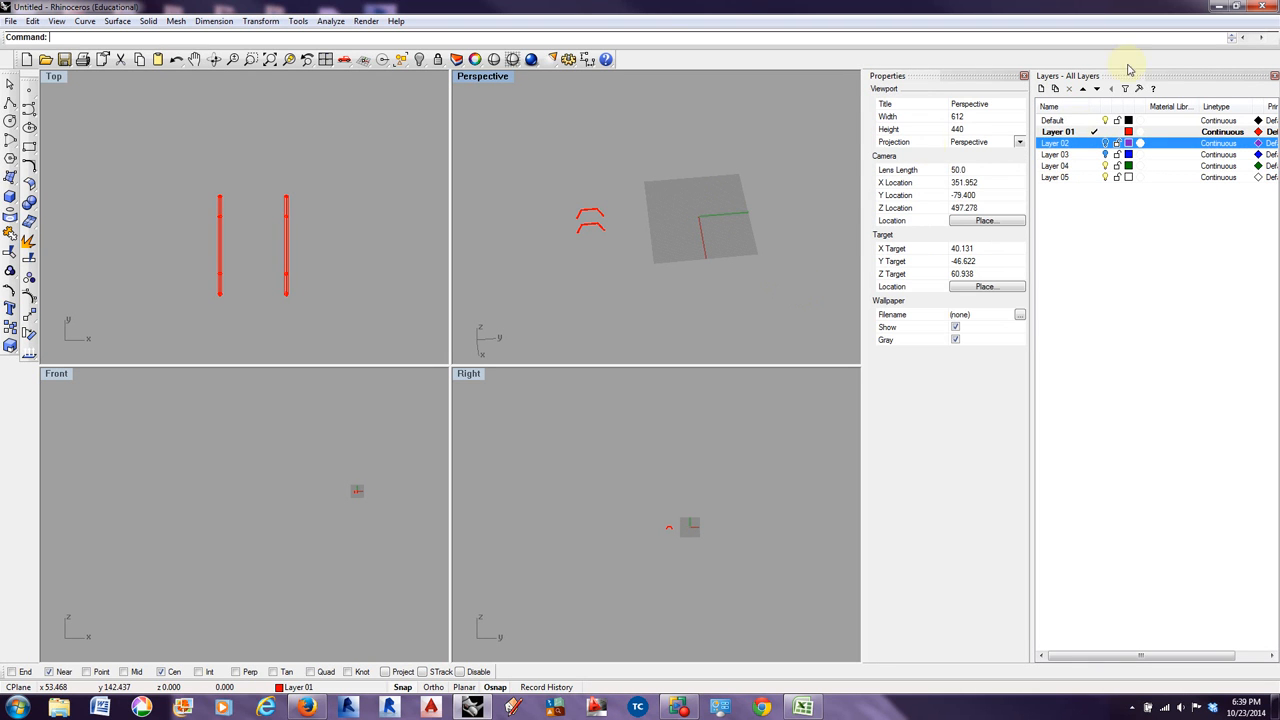
# - Show the Perspective viewport in Rendered mode and inspect the two bent rod frames from several angles
pyautogui.click(501, 325)
pyautogui.moveTo(600, 223); pyautogui.dragTo(625, 271, button='right')
pyautogui.scroll(5, 563, 296)
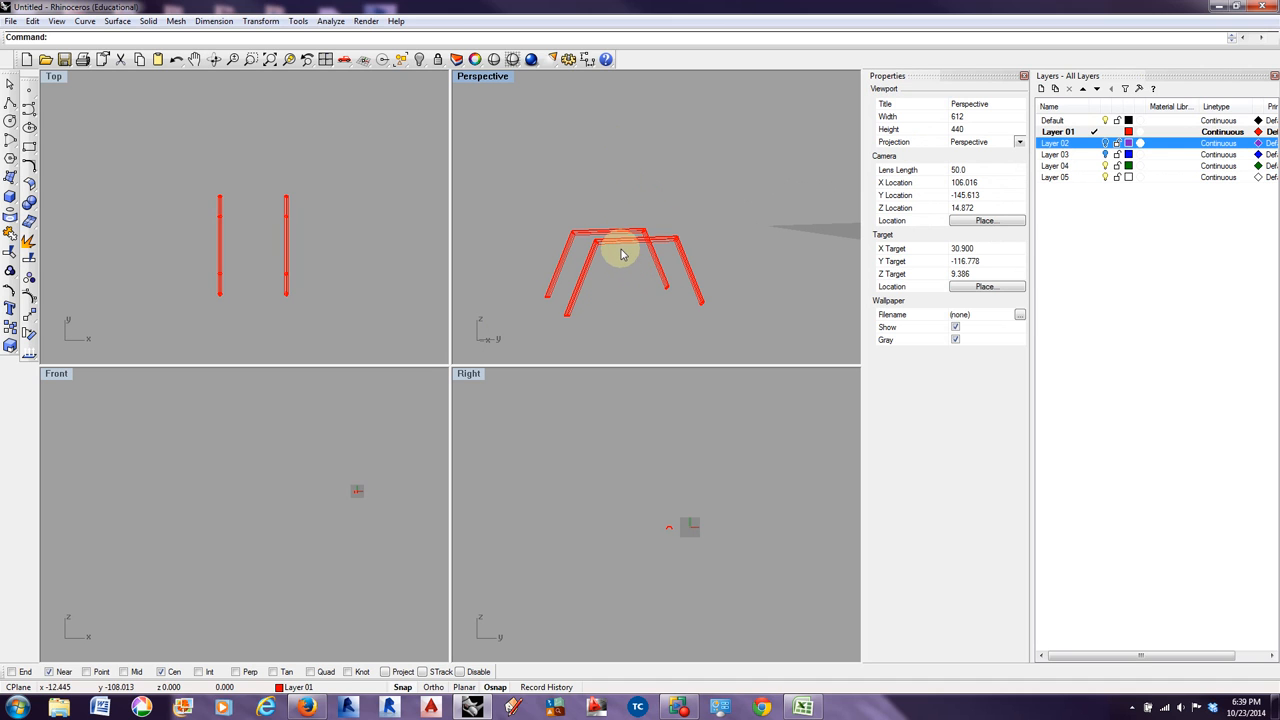
pyautogui.click(620, 250)
pyautogui.press('Escape')
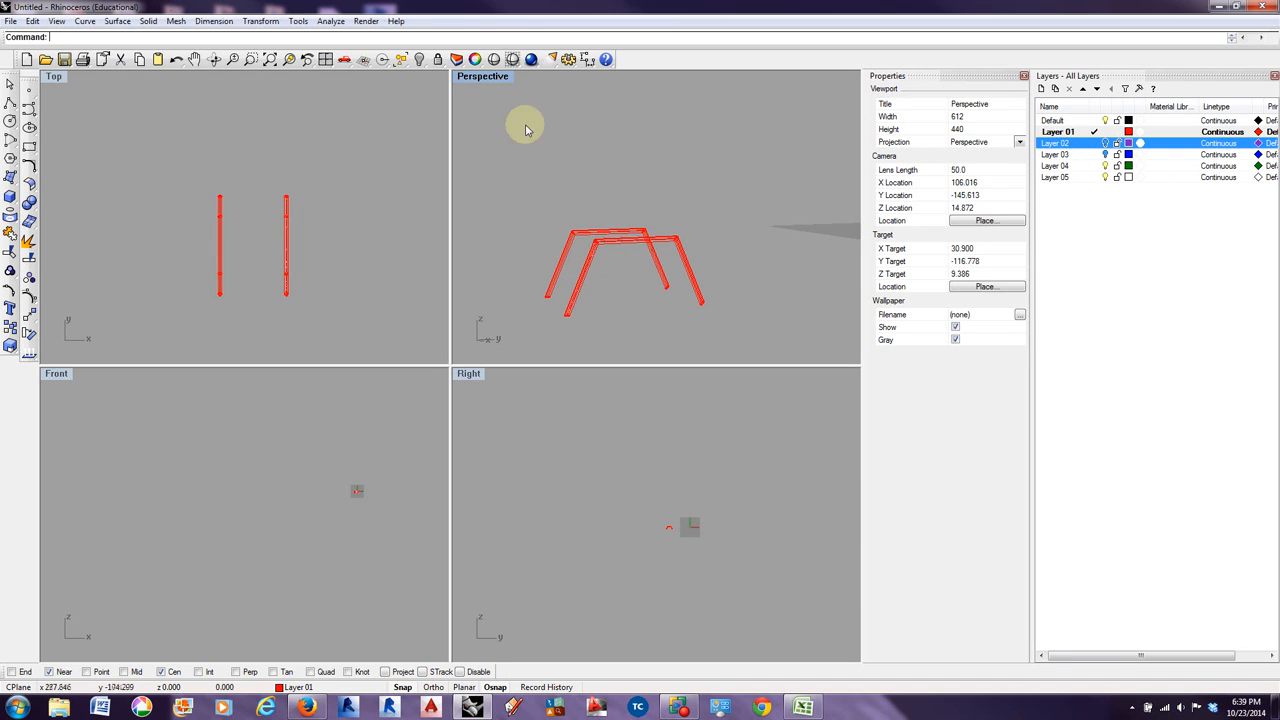
pyautogui.click(484, 78)
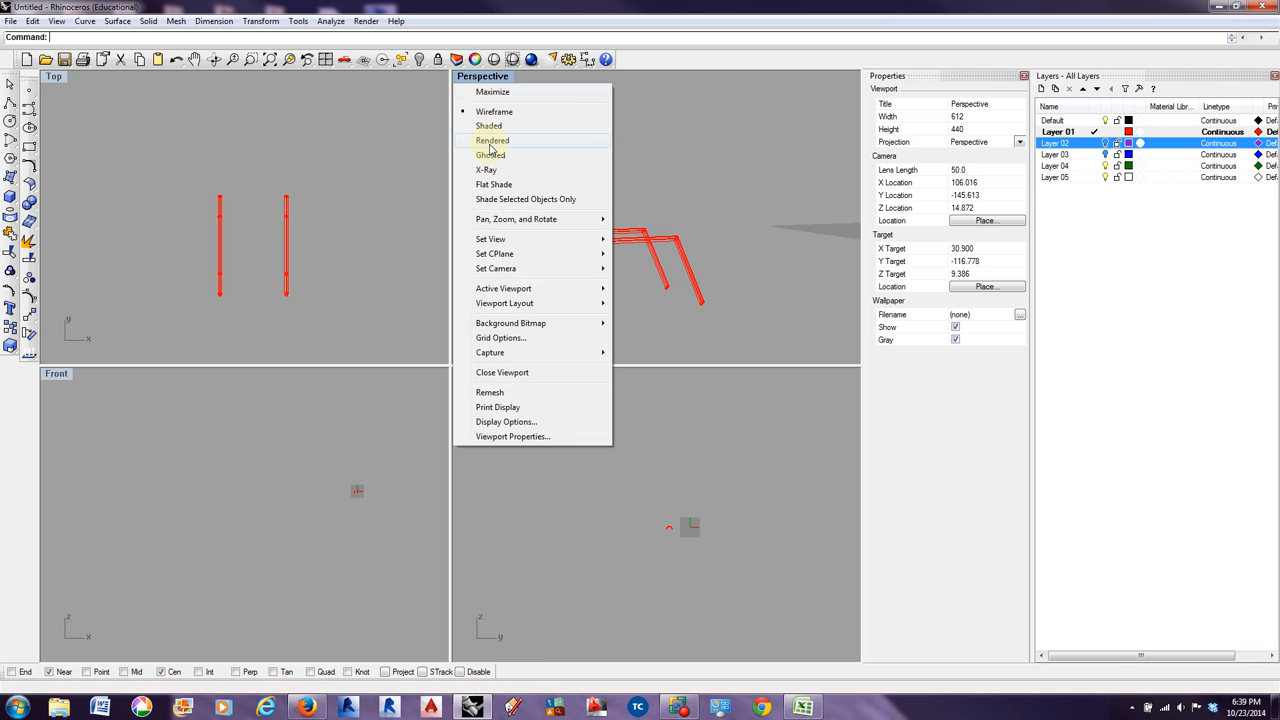
pyautogui.click(493, 141)
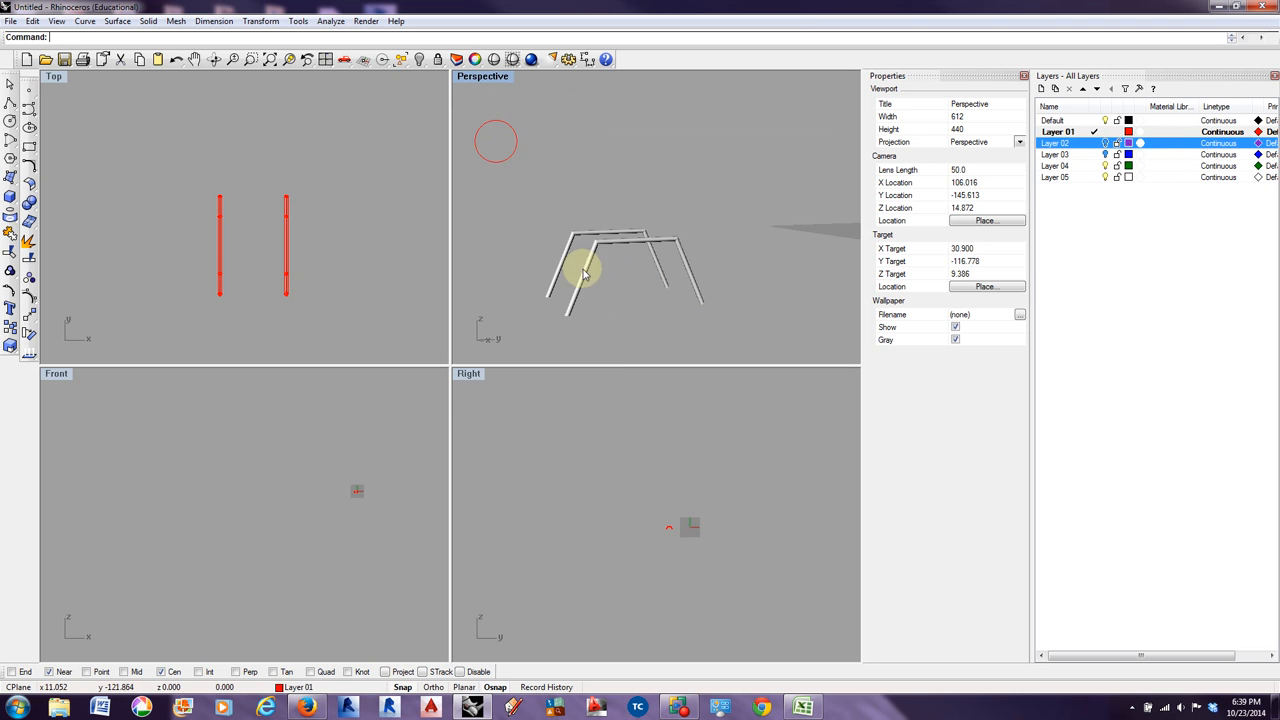
pyautogui.moveTo(590, 268); pyautogui.dragTo(686, 297, button='right')
pyautogui.moveTo(531, 219); pyautogui.dragTo(757, 250, button='right')
pyautogui.click(700, 212)
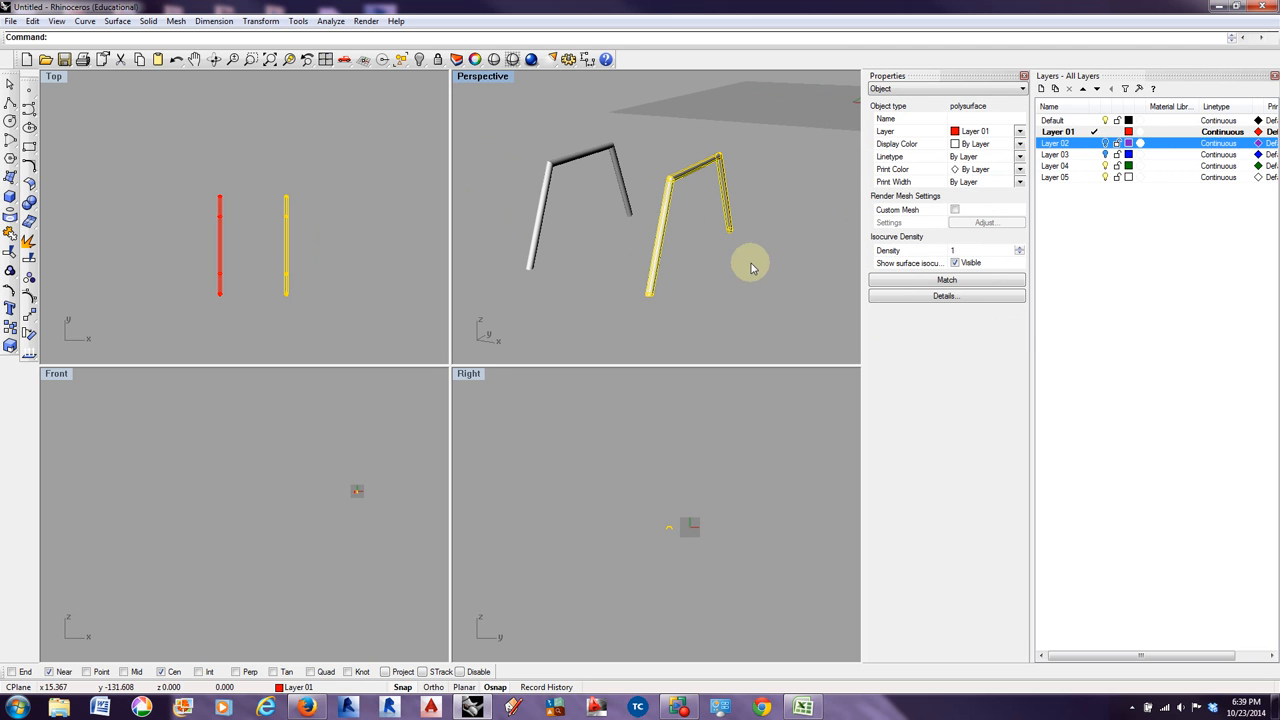
# - Draw a chair-profile control-point curve in the Right viewport, running above the leg frames as the seat and rising as an S-shaped backrest
pyautogui.click(672, 460)
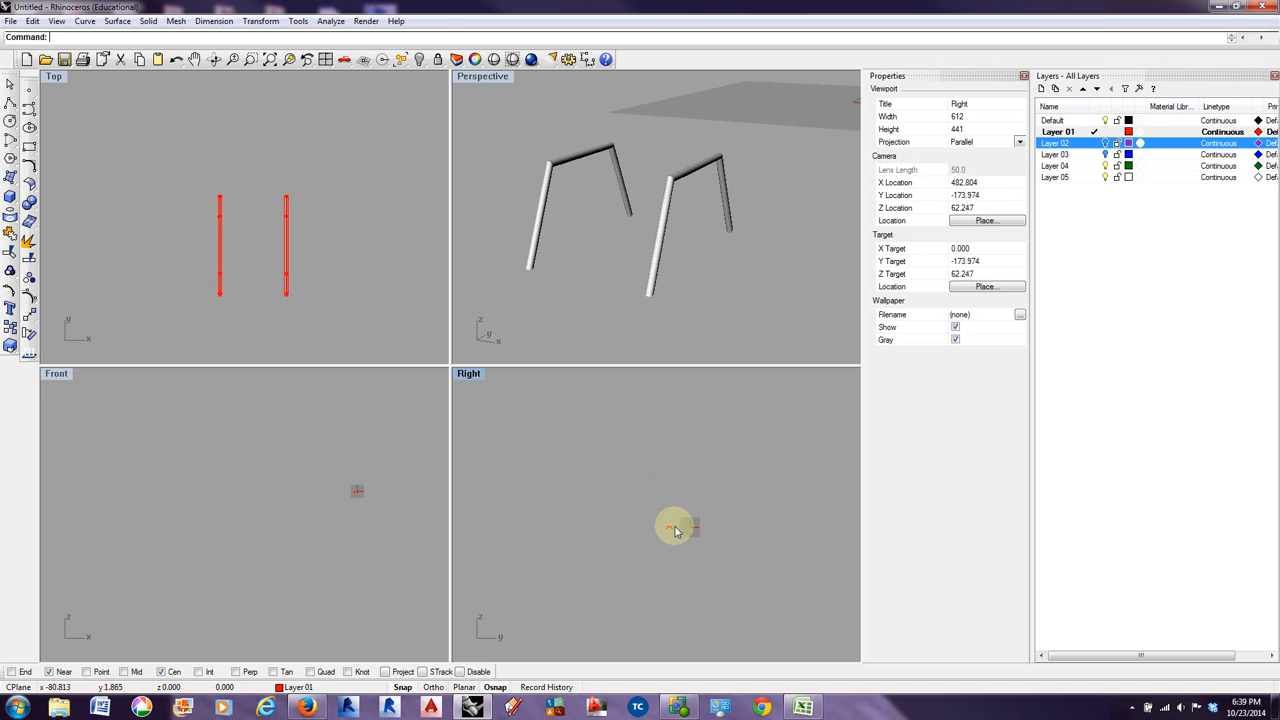
pyautogui.scroll(5, 670, 525)
pyautogui.scroll(8, 665, 523)
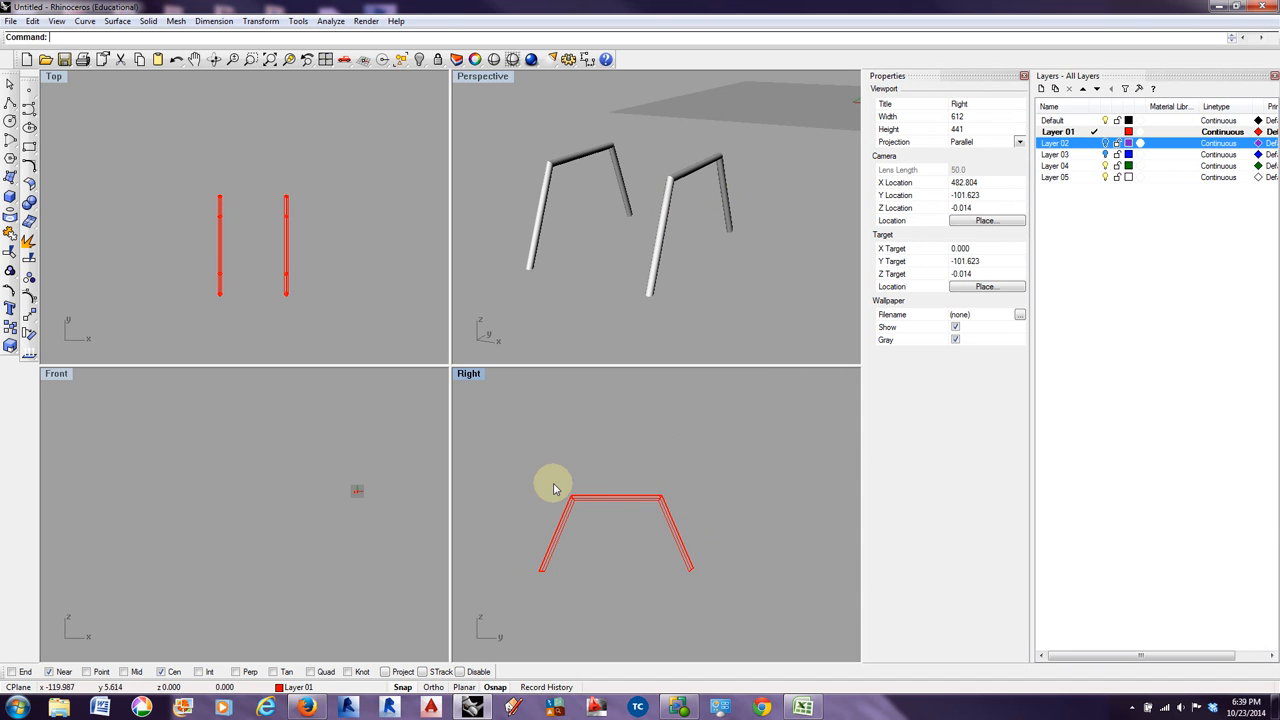
pyautogui.scroll(2, 551, 486)
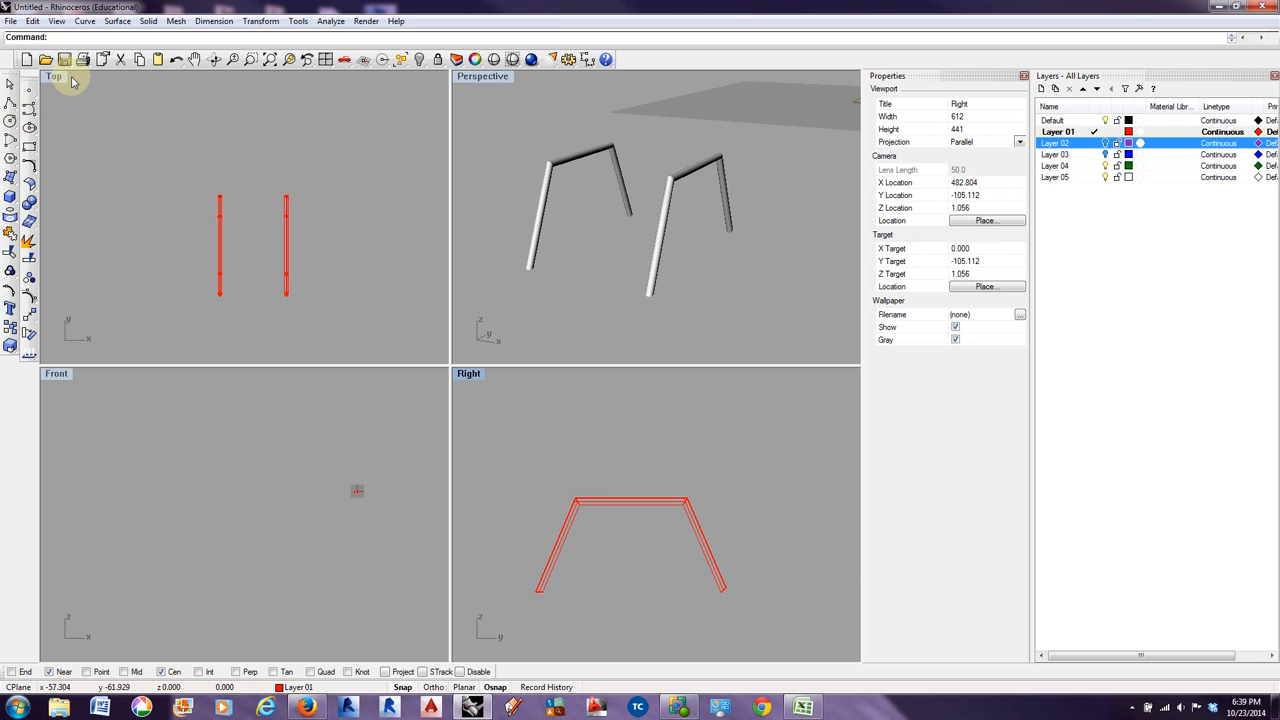
pyautogui.click(84, 21)
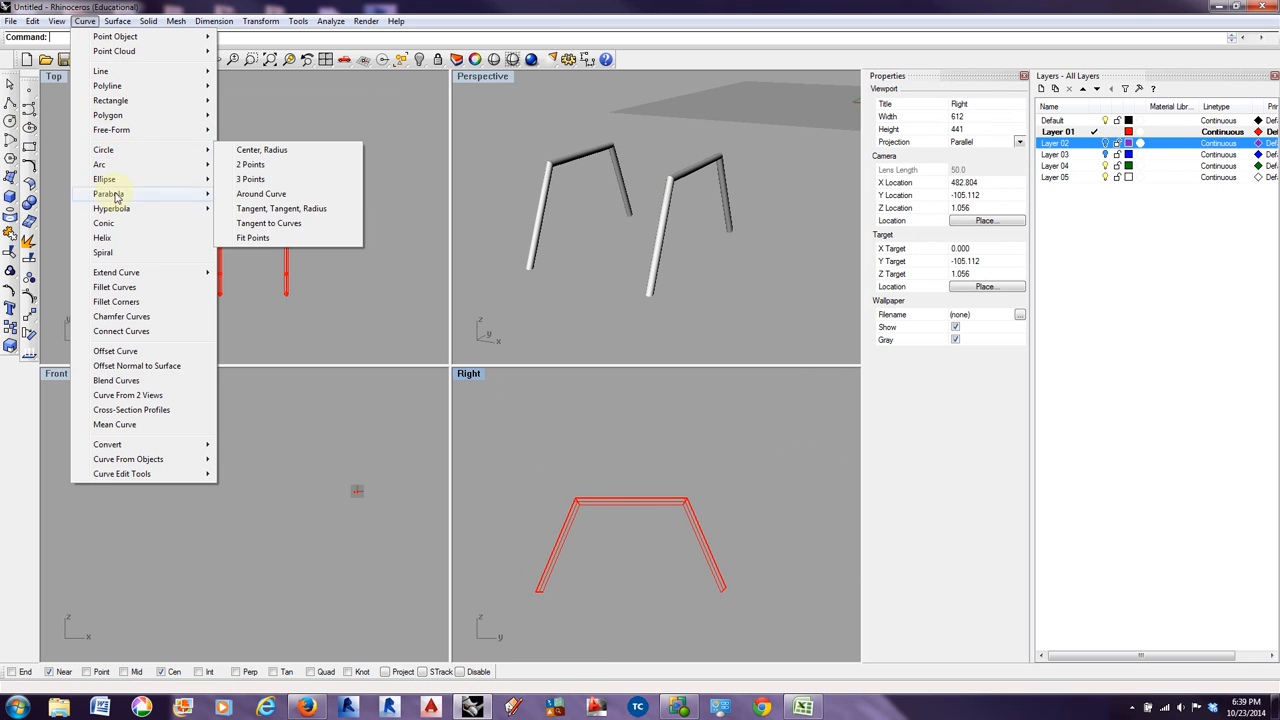
pyautogui.moveTo(131, 130)
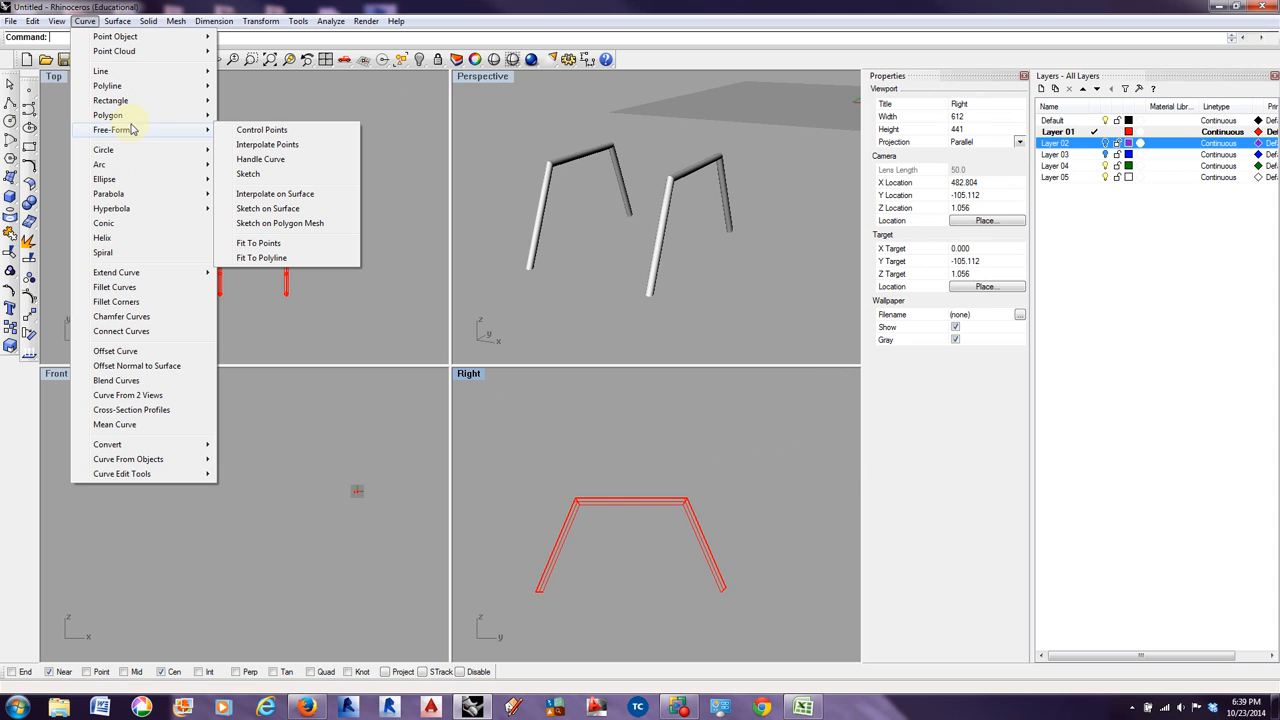
pyautogui.click(294, 133)
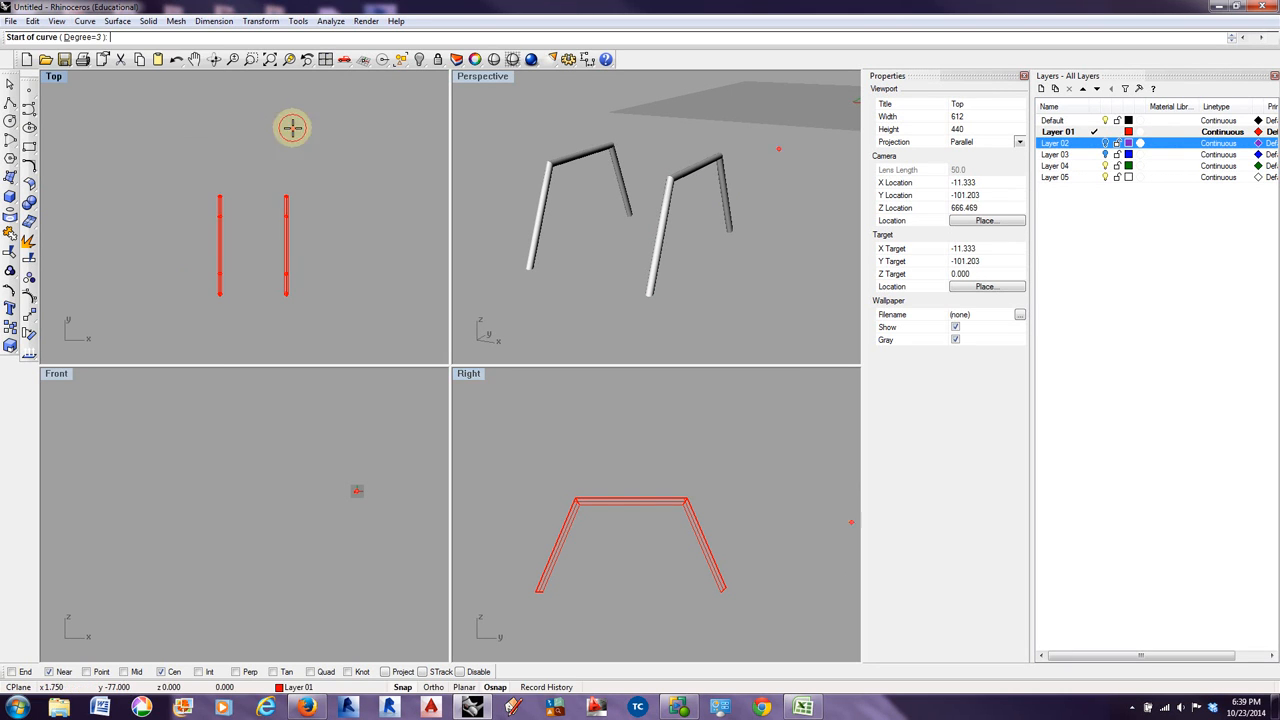
pyautogui.click(512, 470)
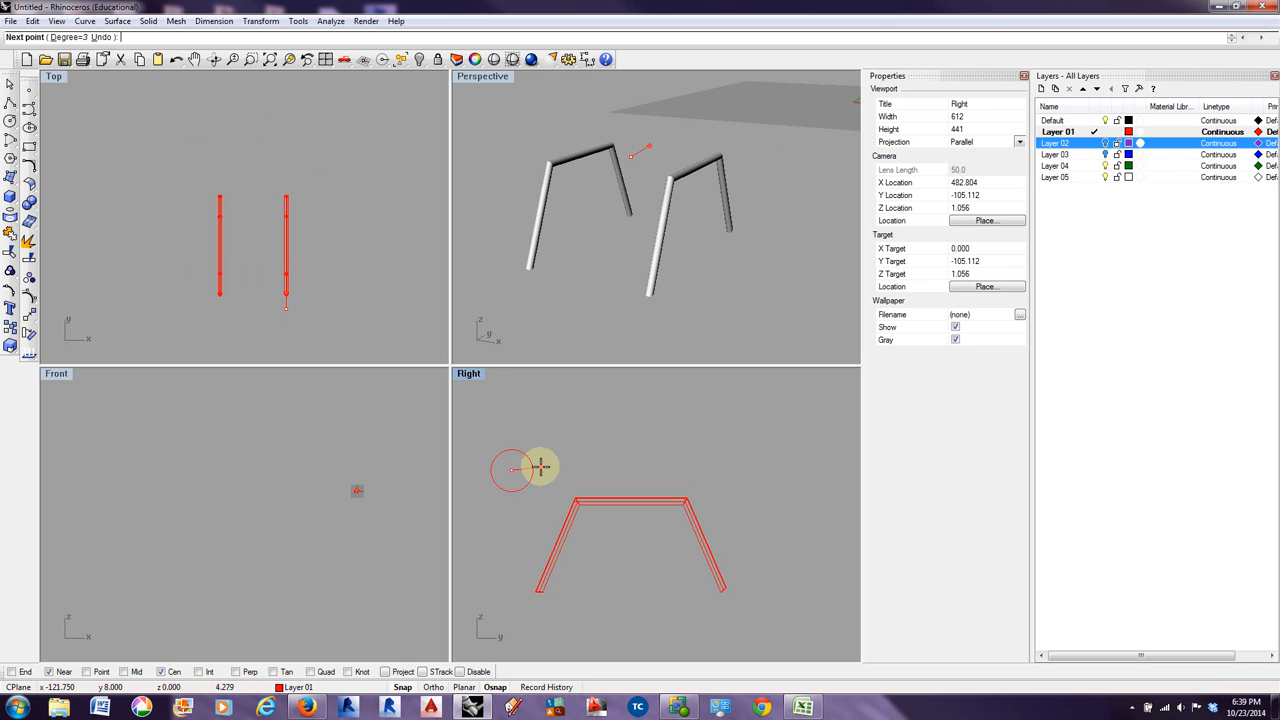
pyautogui.click(570, 484)
pyautogui.click(653, 462)
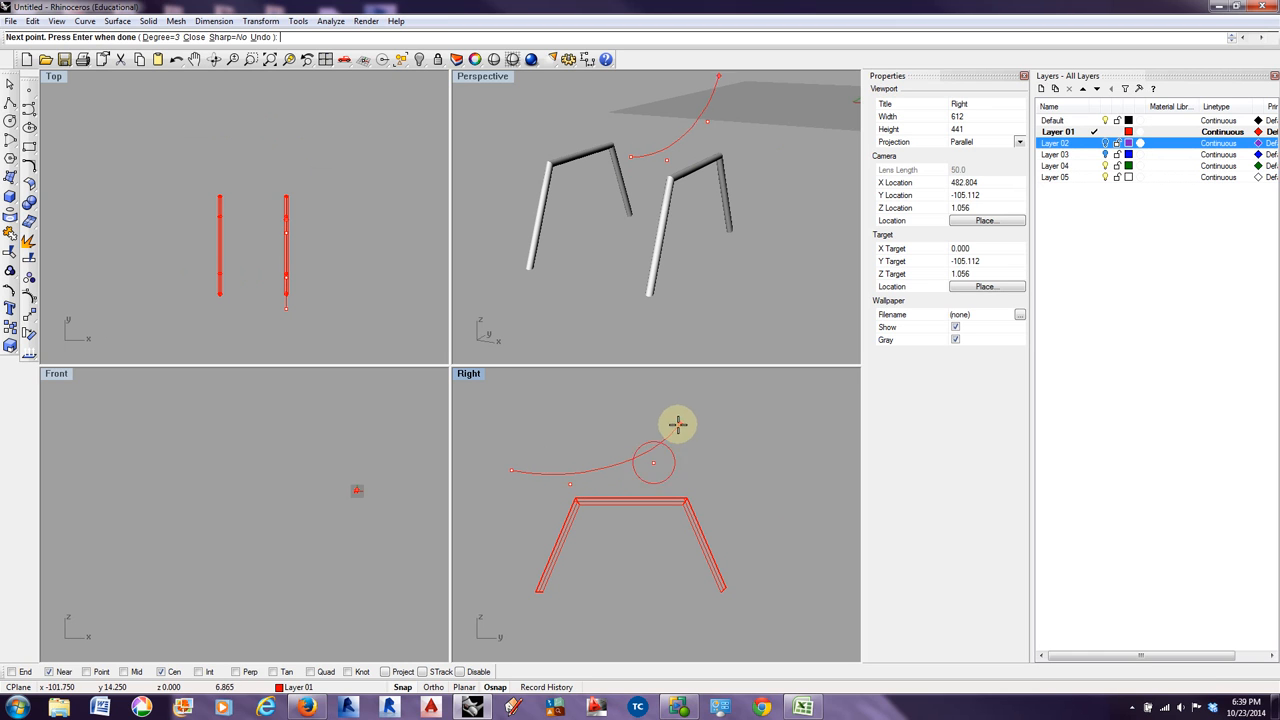
pyautogui.scroll(-5, 700, 430)
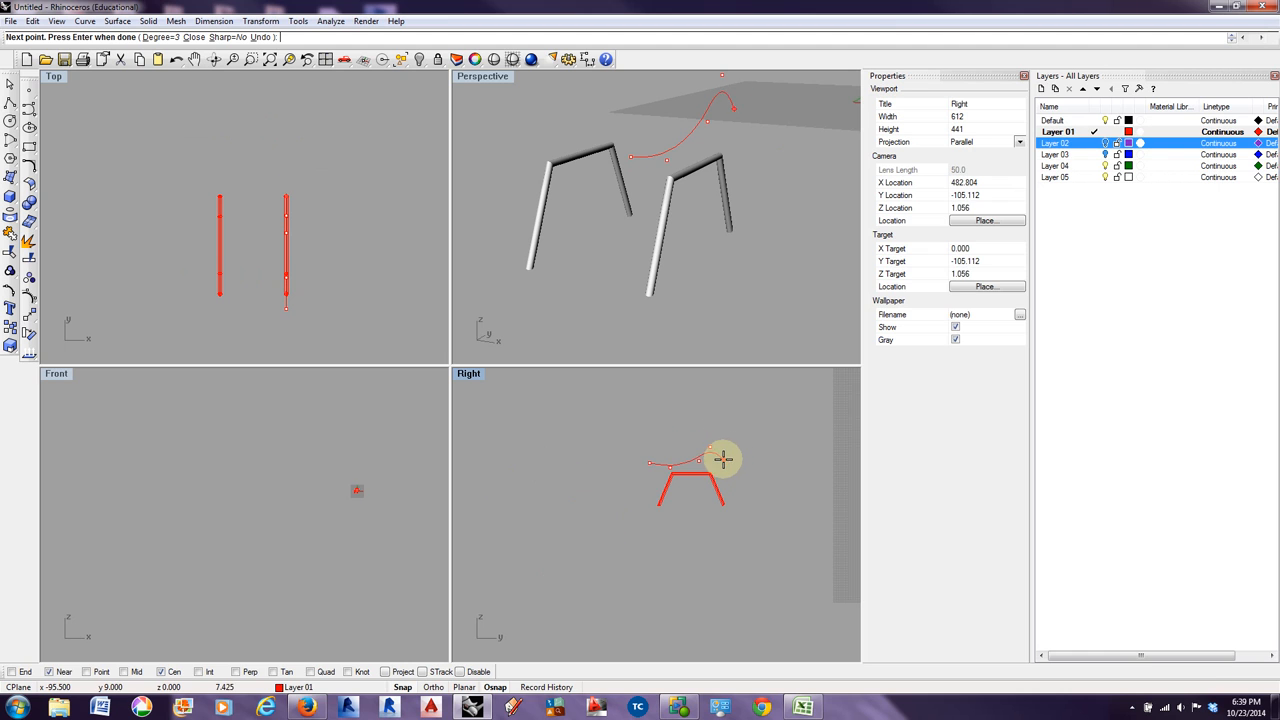
pyautogui.click(710, 447)
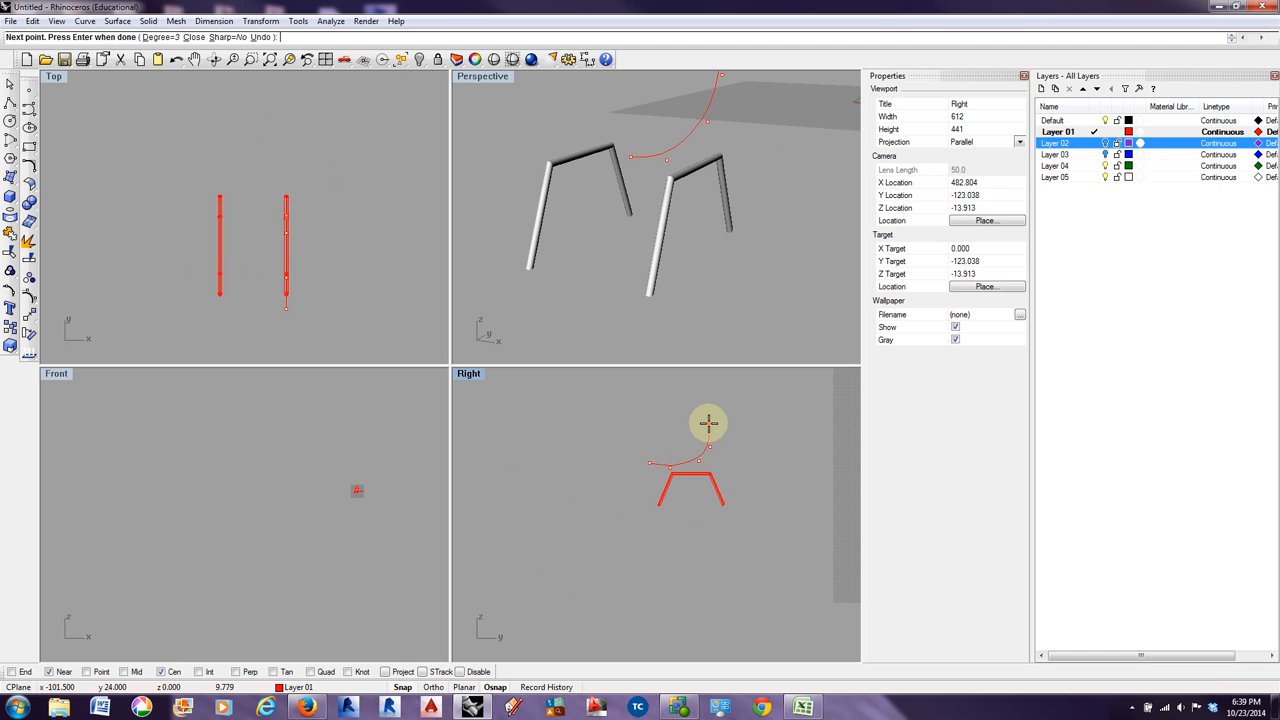
pyautogui.click(689, 421)
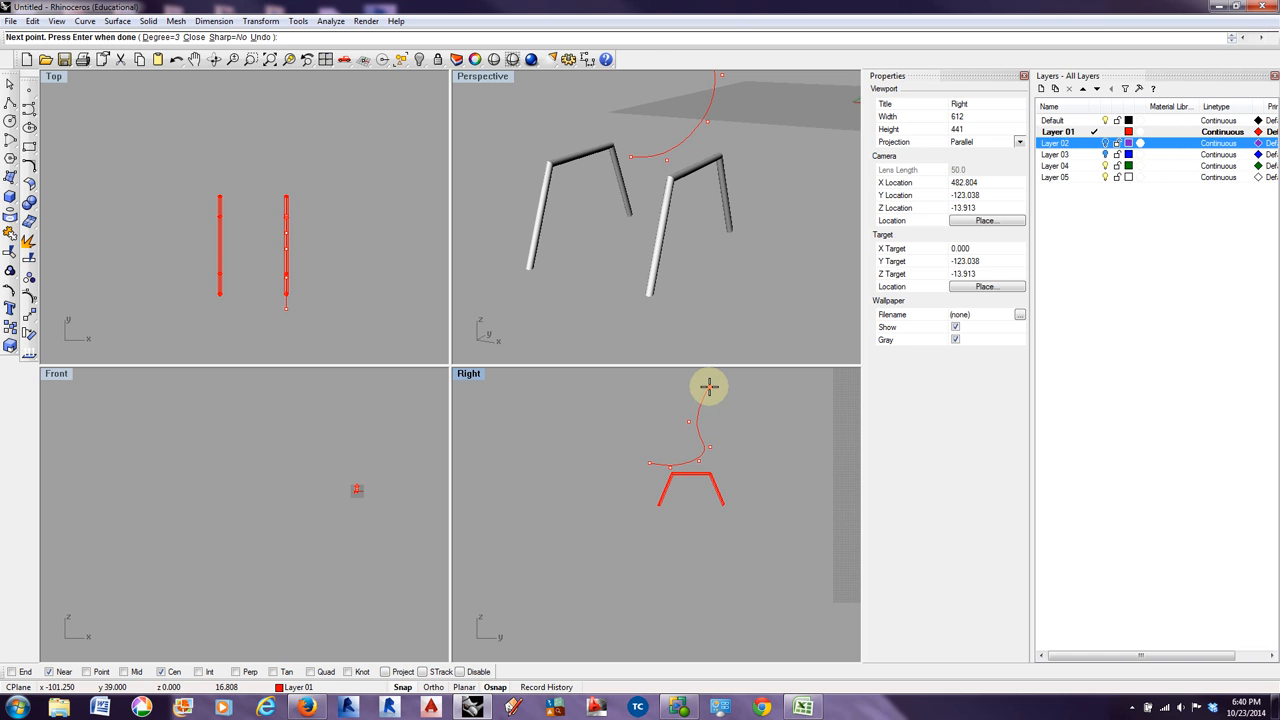
pyautogui.click(708, 386)
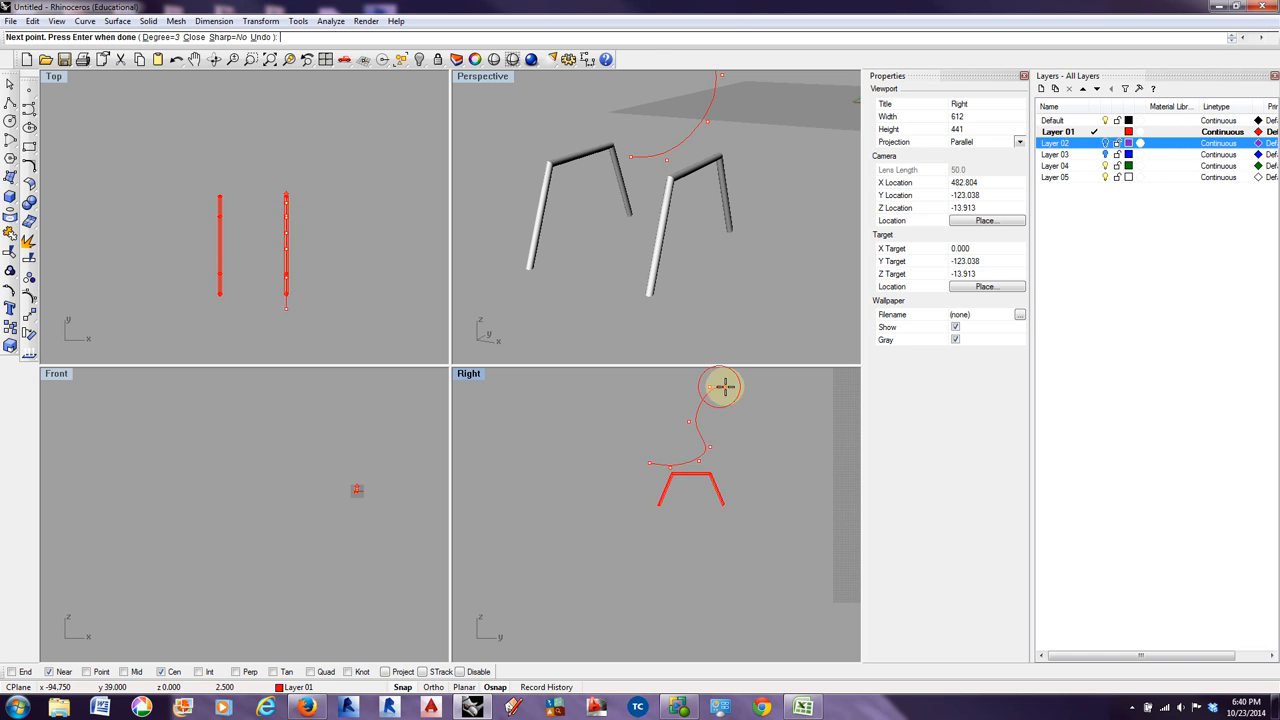
pyautogui.rightClick(724, 386)
# - Set the Perspective viewport to Wireframe display and view the profile curve beside the leg frames
pyautogui.scroll(1, 700, 471)
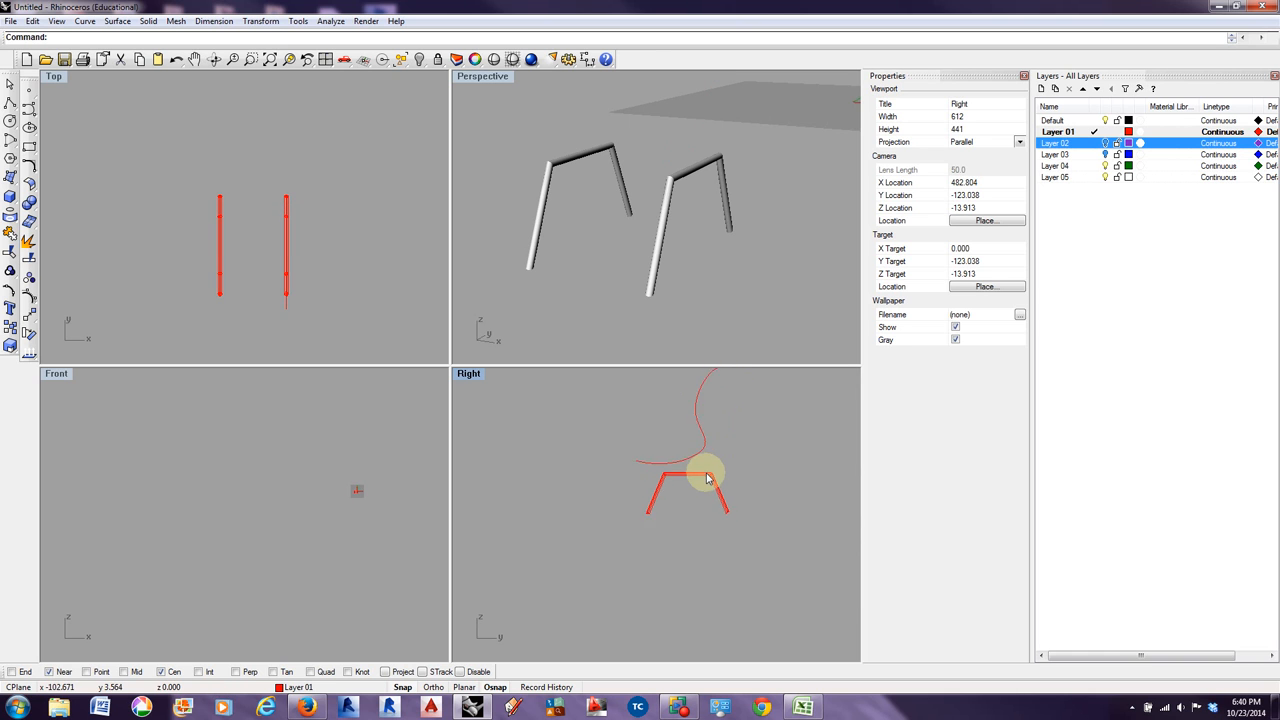
pyautogui.click(713, 278)
pyautogui.scroll(-5, 711, 280)
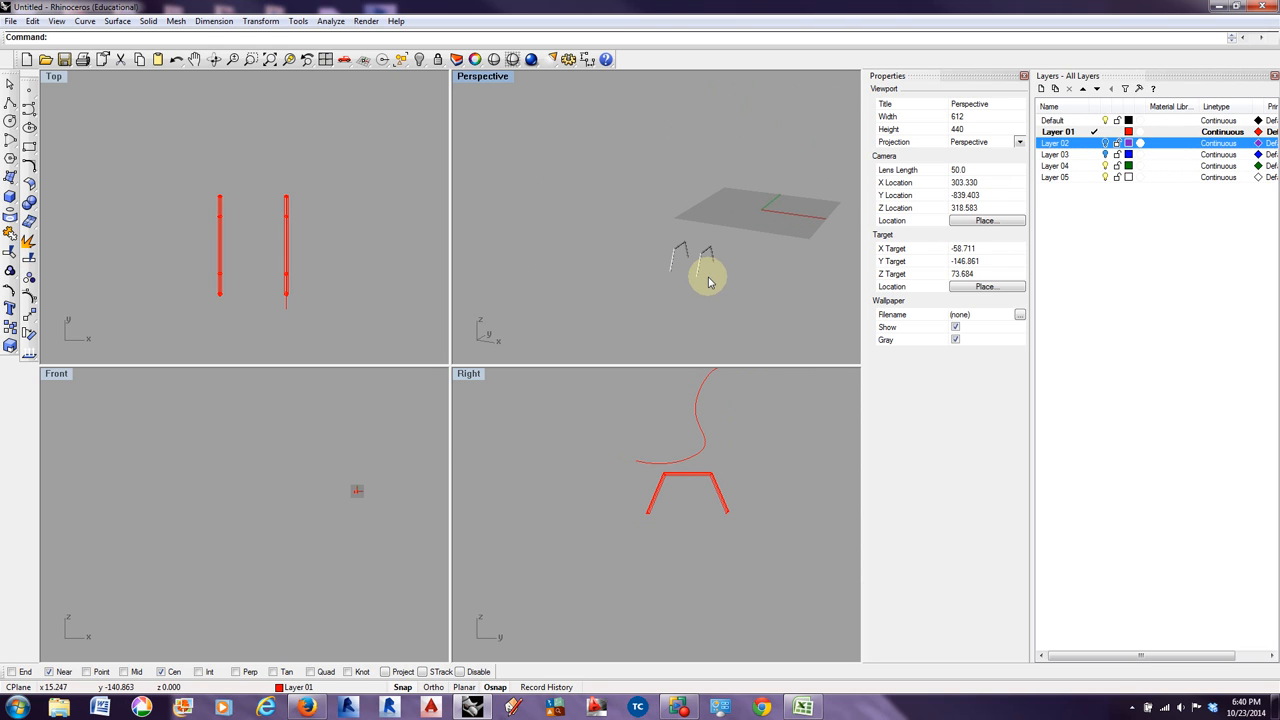
pyautogui.click(482, 76)
pyautogui.click(494, 116)
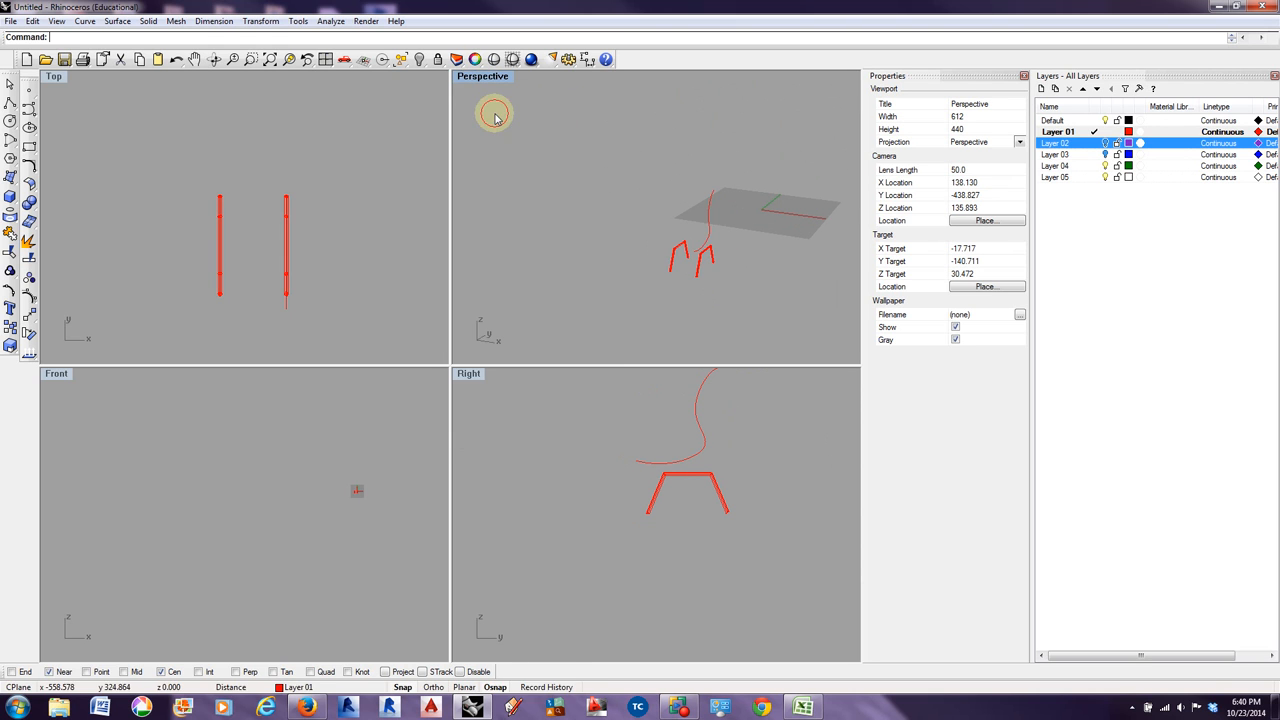
pyautogui.scroll(6, 694, 266)
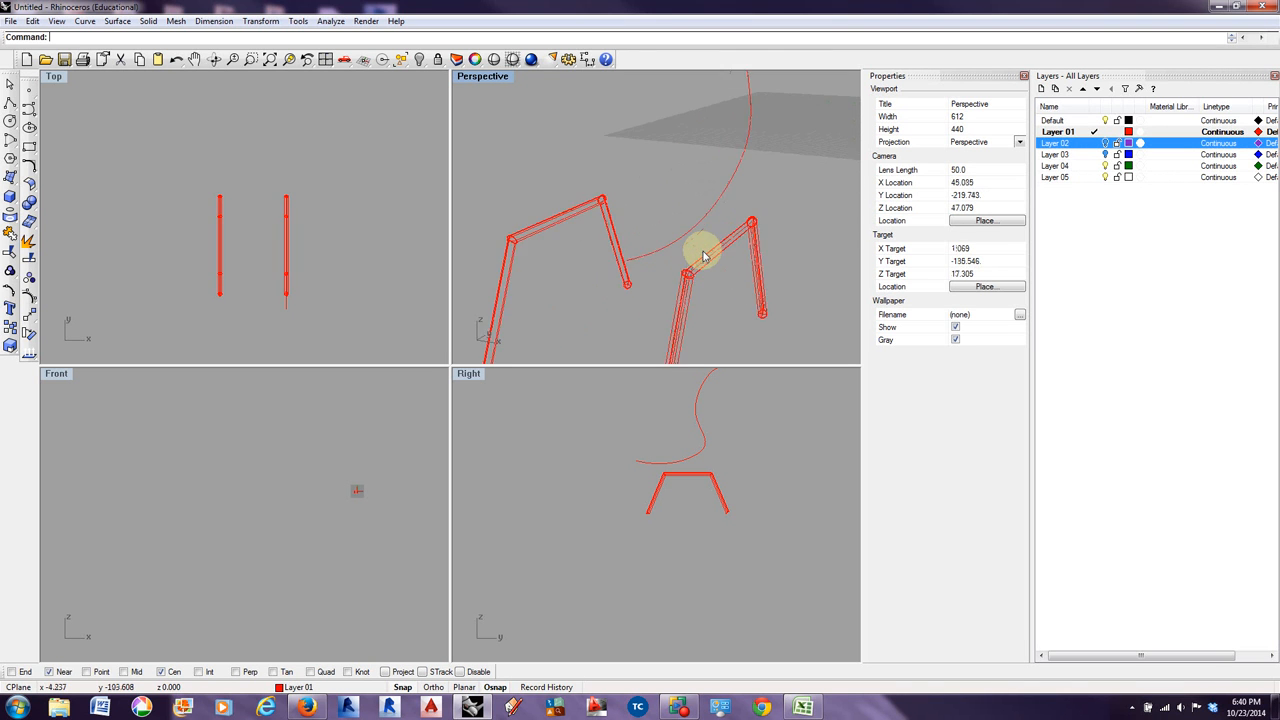
pyautogui.moveTo(689, 303); pyautogui.dragTo(677, 277, button='right')
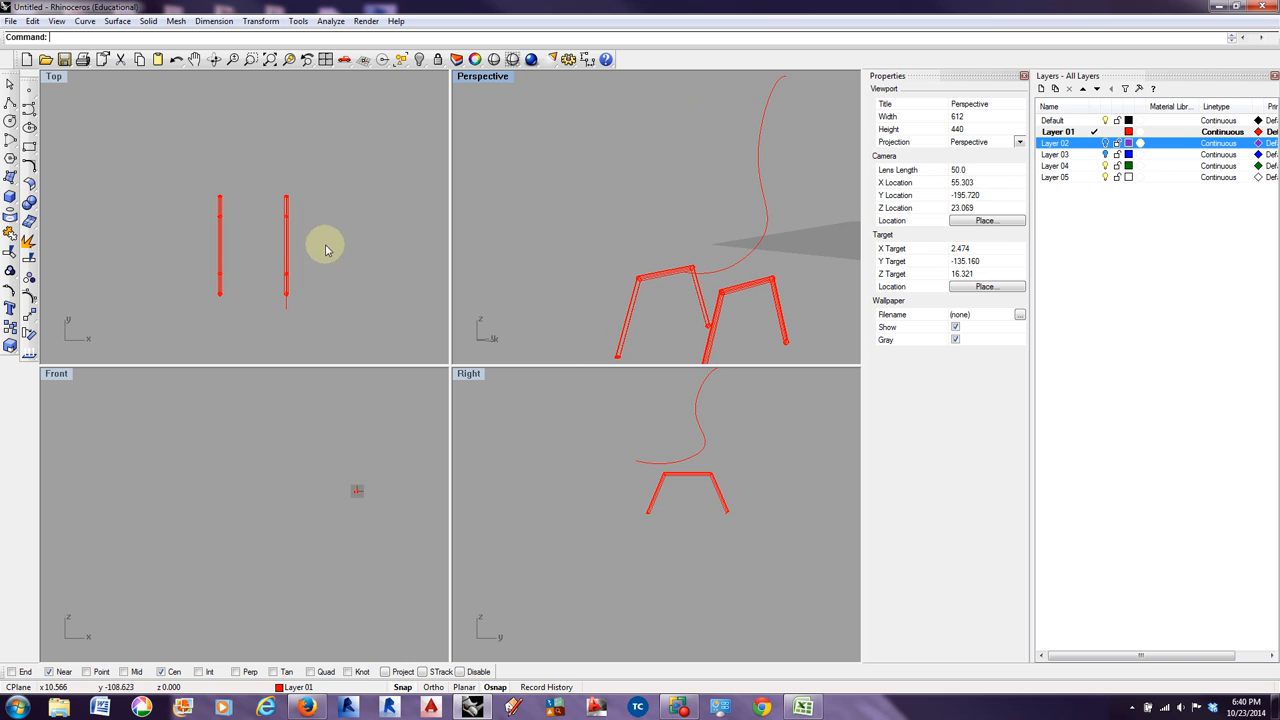
# - Turn on the control points of the chair profile curve with PointsOn
pyautogui.click(733, 437)
pyautogui.scroll(-7, 727, 421)
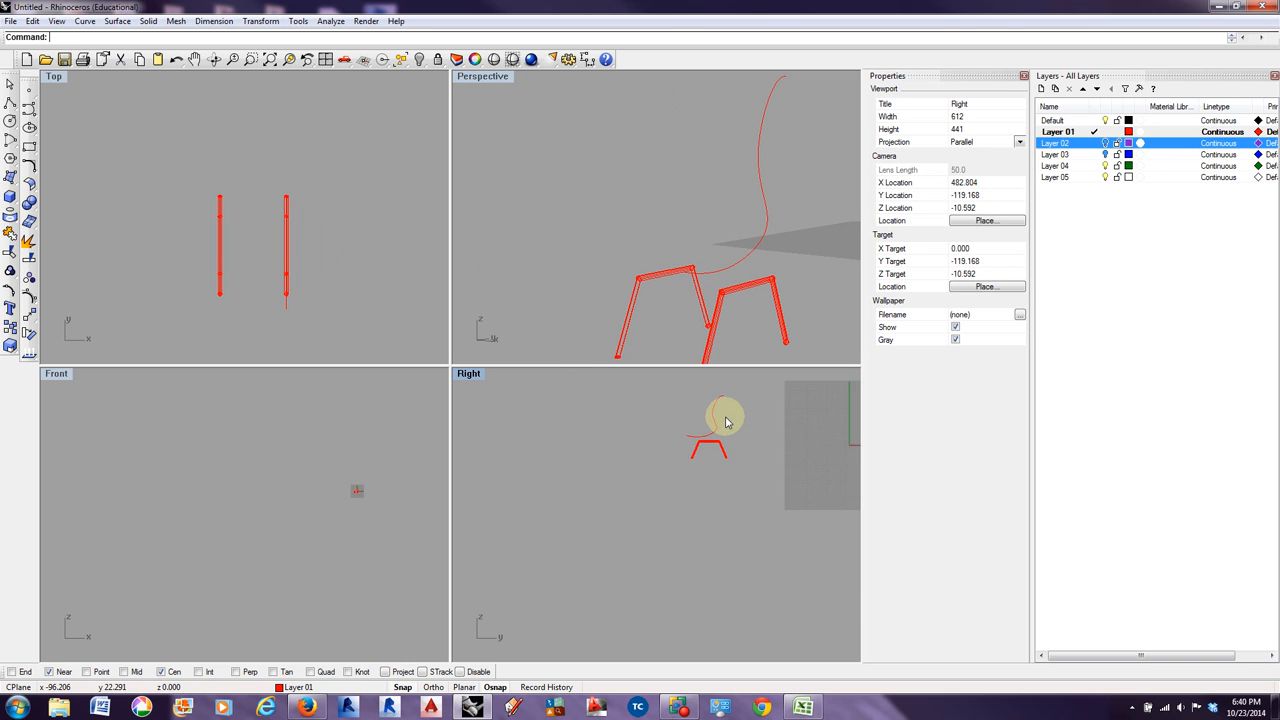
pyautogui.scroll(7, 741, 403)
pyautogui.scroll(-2, 695, 470)
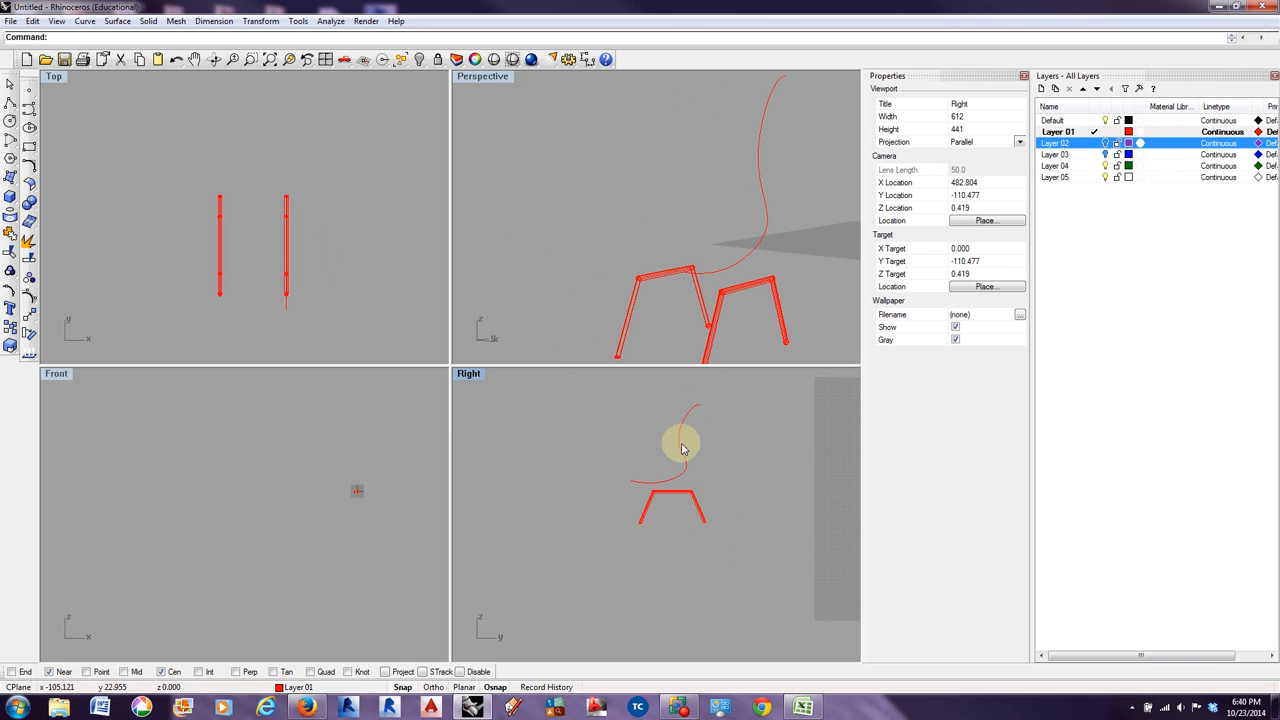
pyautogui.click(678, 438)
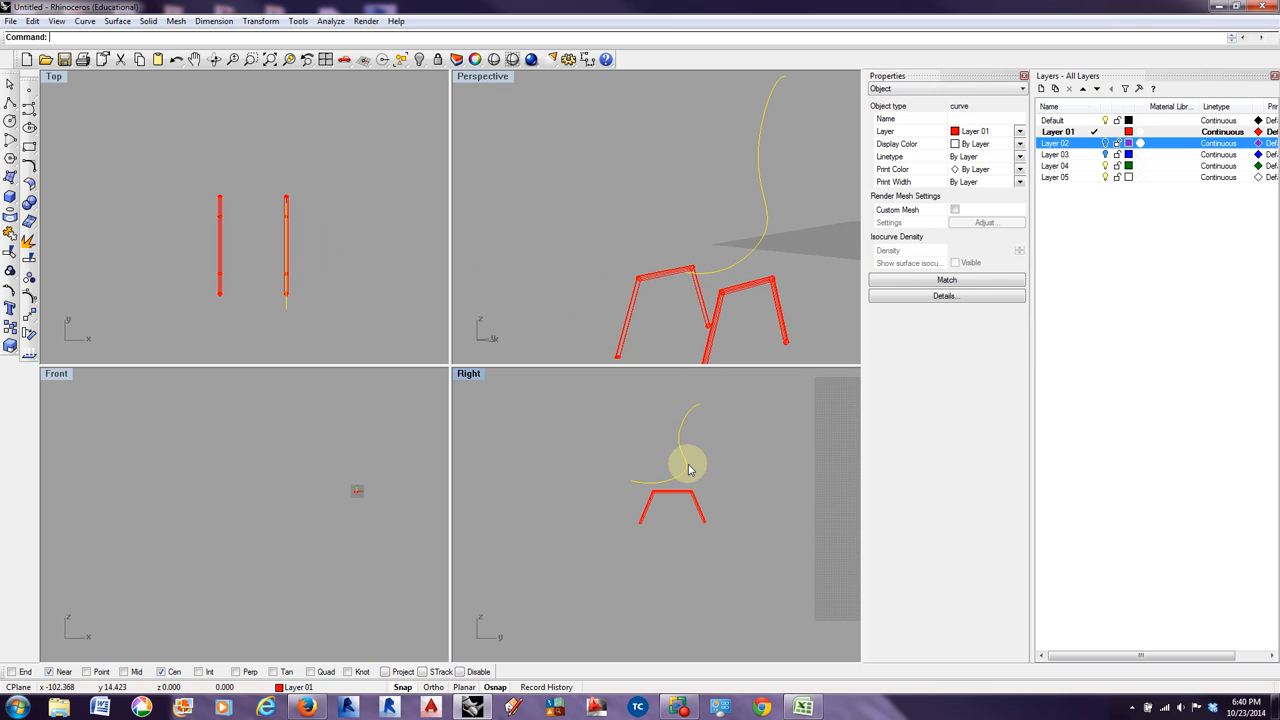
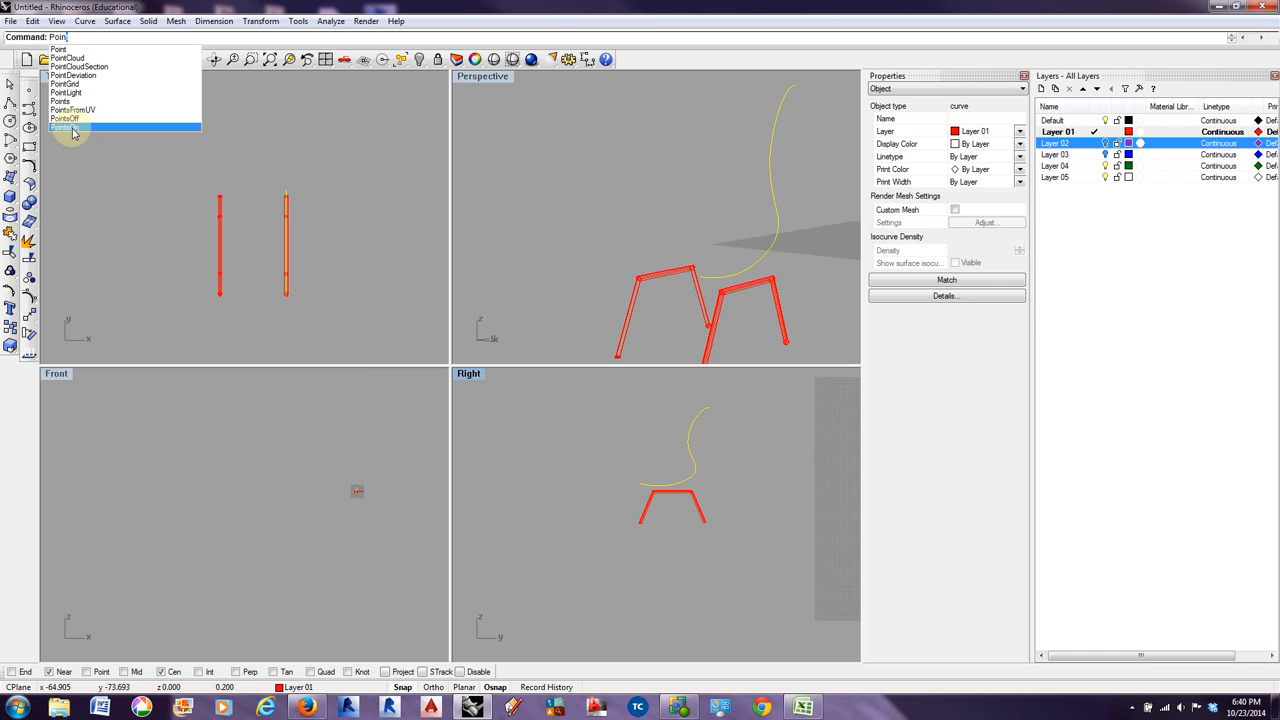
pyautogui.click(66, 127)
# - Move the seat portion's control points to push the rear bend outward and lower the front end close to the leg frame's top
pyautogui.scroll(3, 711, 494)
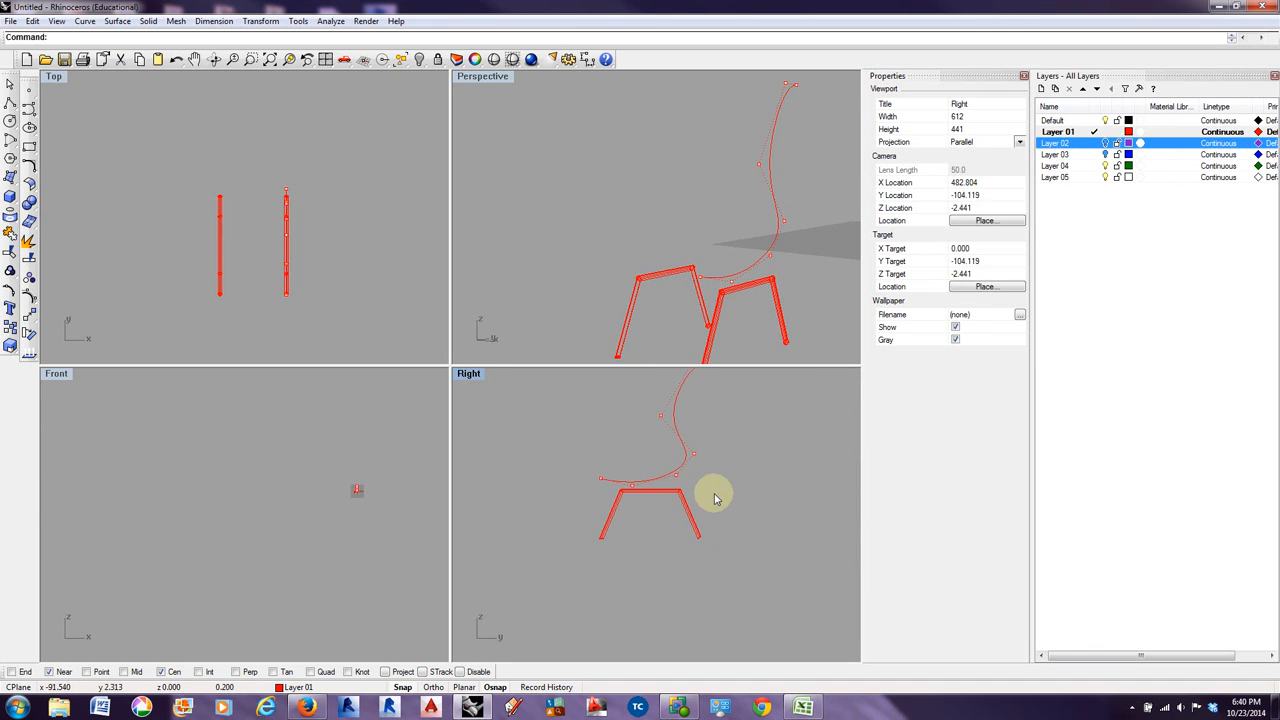
pyautogui.moveTo(600, 479); pyautogui.dragTo(707, 450)
pyautogui.click(580, 466)
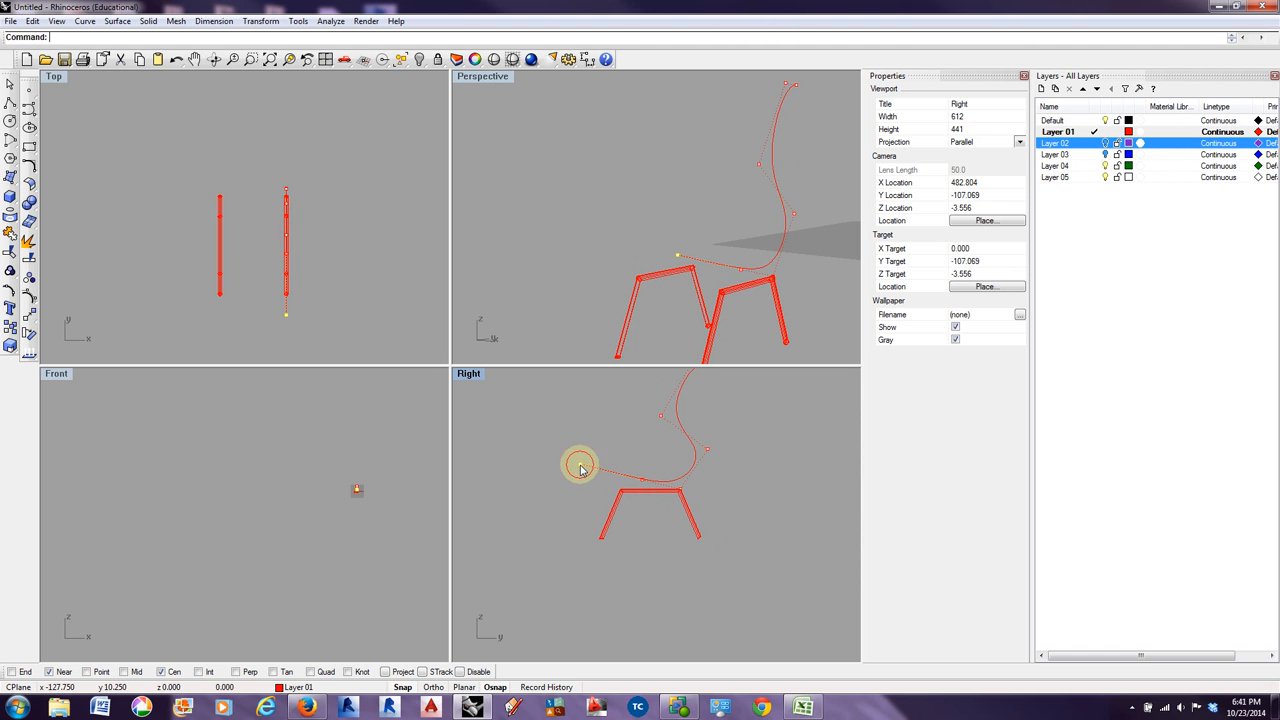
pyautogui.moveTo(580, 466); pyautogui.dragTo(594, 486)
# - Reshape the backrest by moving its middle and upper control points, and raise the seat's inner control point slightly
pyautogui.scroll(-3, 690, 495)
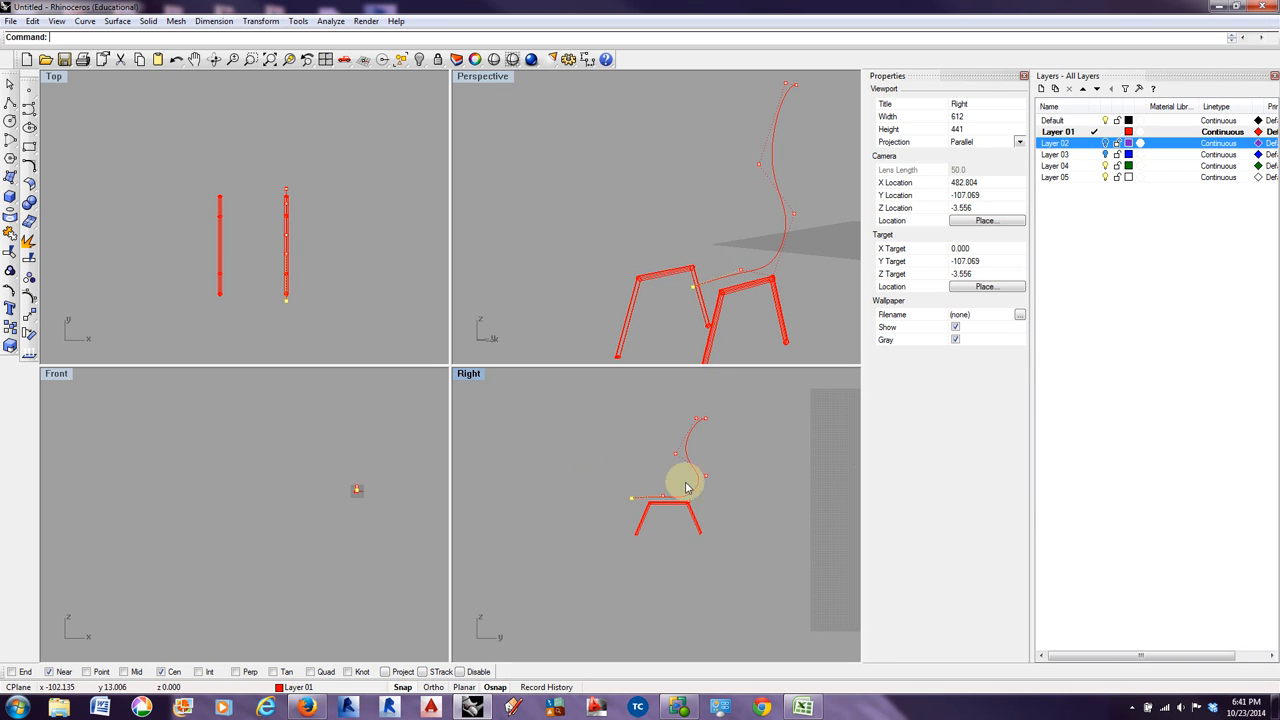
pyautogui.scroll(3, 686, 488)
pyautogui.moveTo(656, 461); pyautogui.dragTo(682, 454)
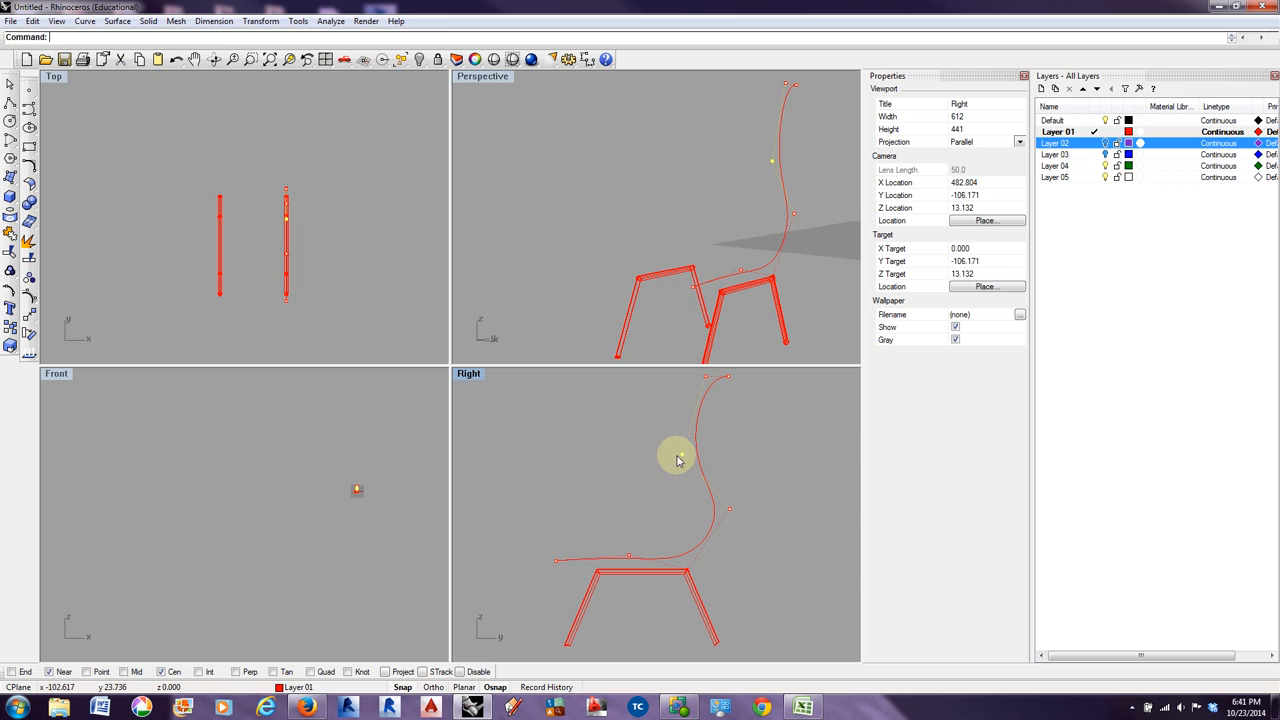
pyautogui.moveTo(729, 380); pyautogui.dragTo(704, 400)
pyautogui.click(705, 378)
pyautogui.click(679, 459)
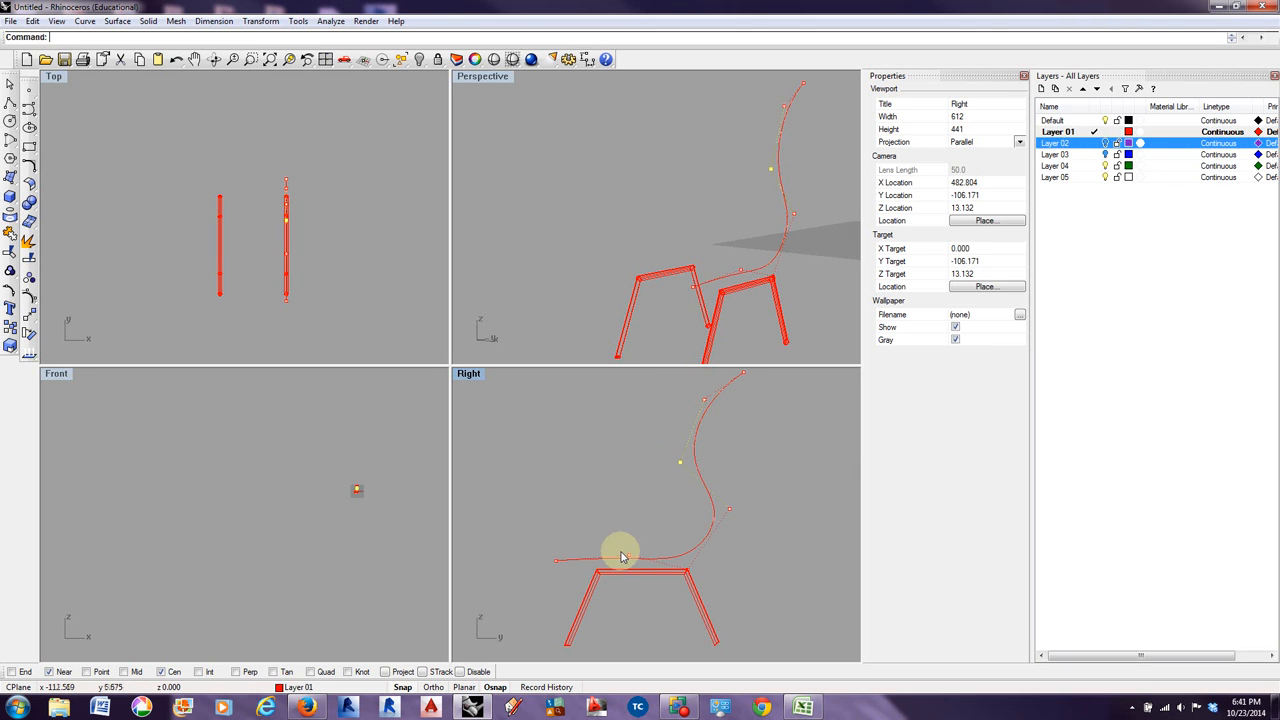
pyautogui.moveTo(627, 554); pyautogui.dragTo(632, 546)
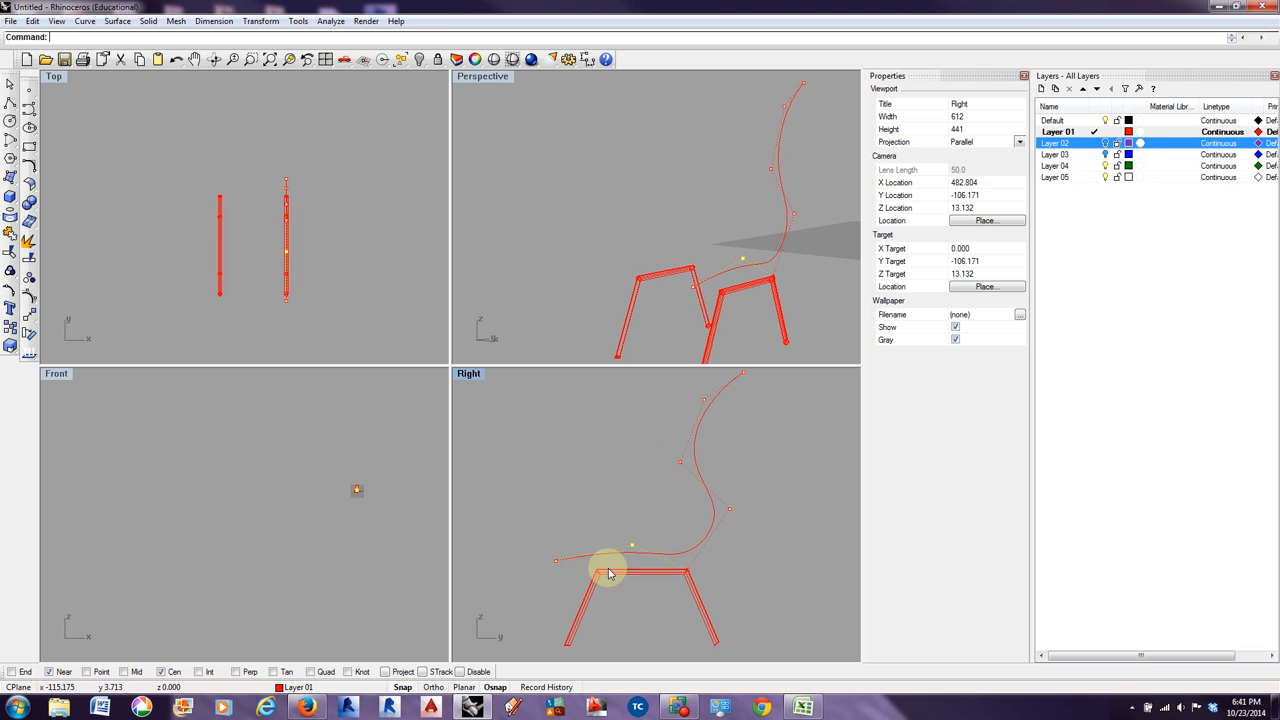
# - Shorten the profile curve's front seat end slightly and pull the lower backrest control point inward
pyautogui.moveTo(557, 564); pyautogui.dragTo(694, 570)
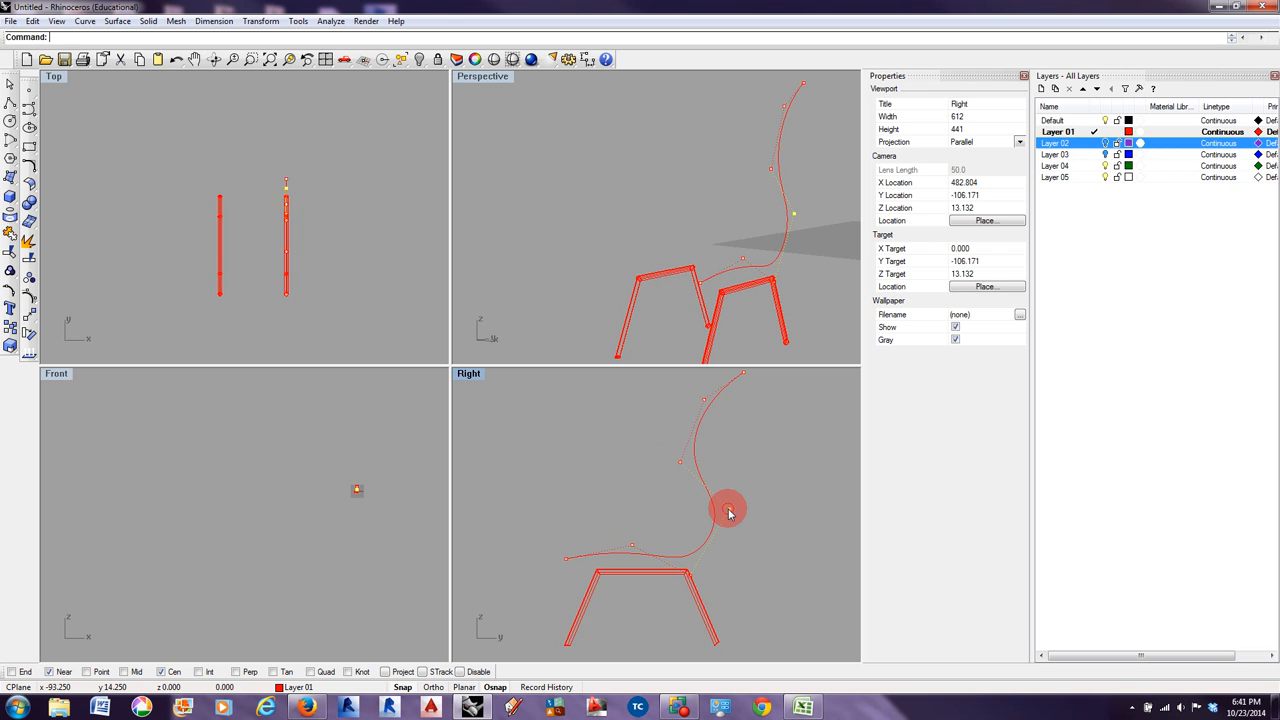
pyautogui.moveTo(729, 514); pyautogui.dragTo(721, 510)
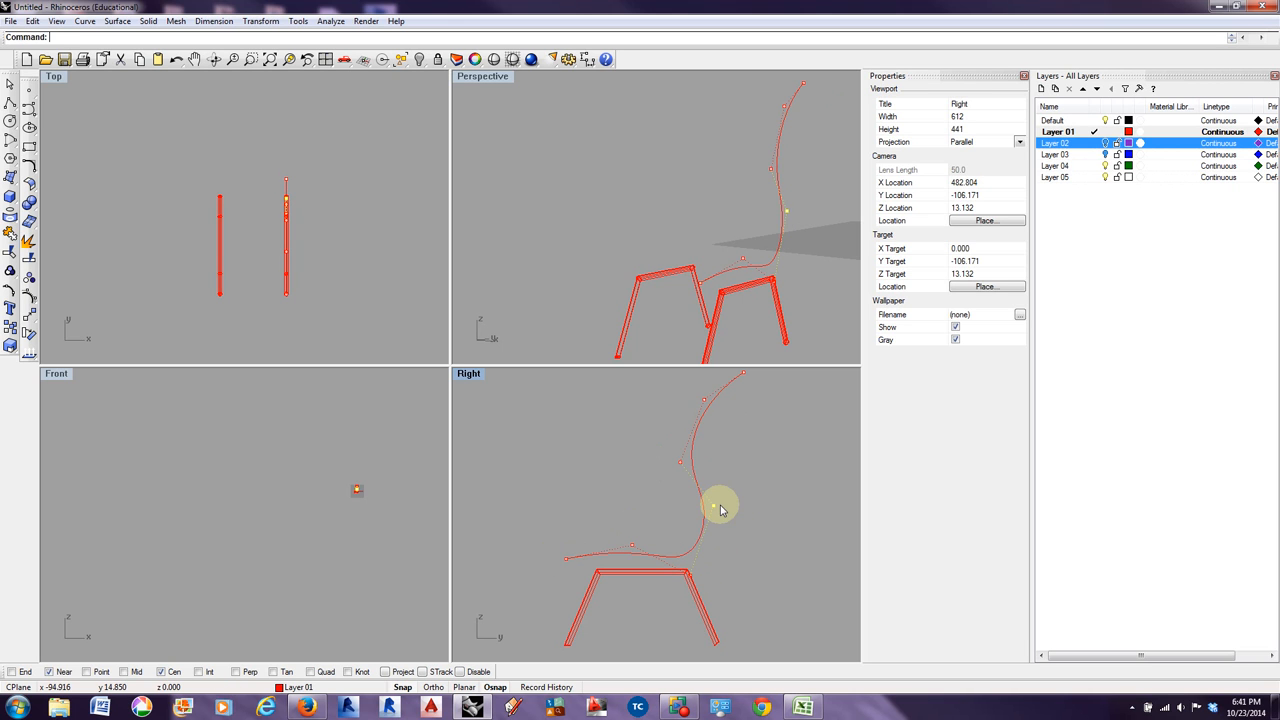
pyautogui.scroll(-2, 730, 420)
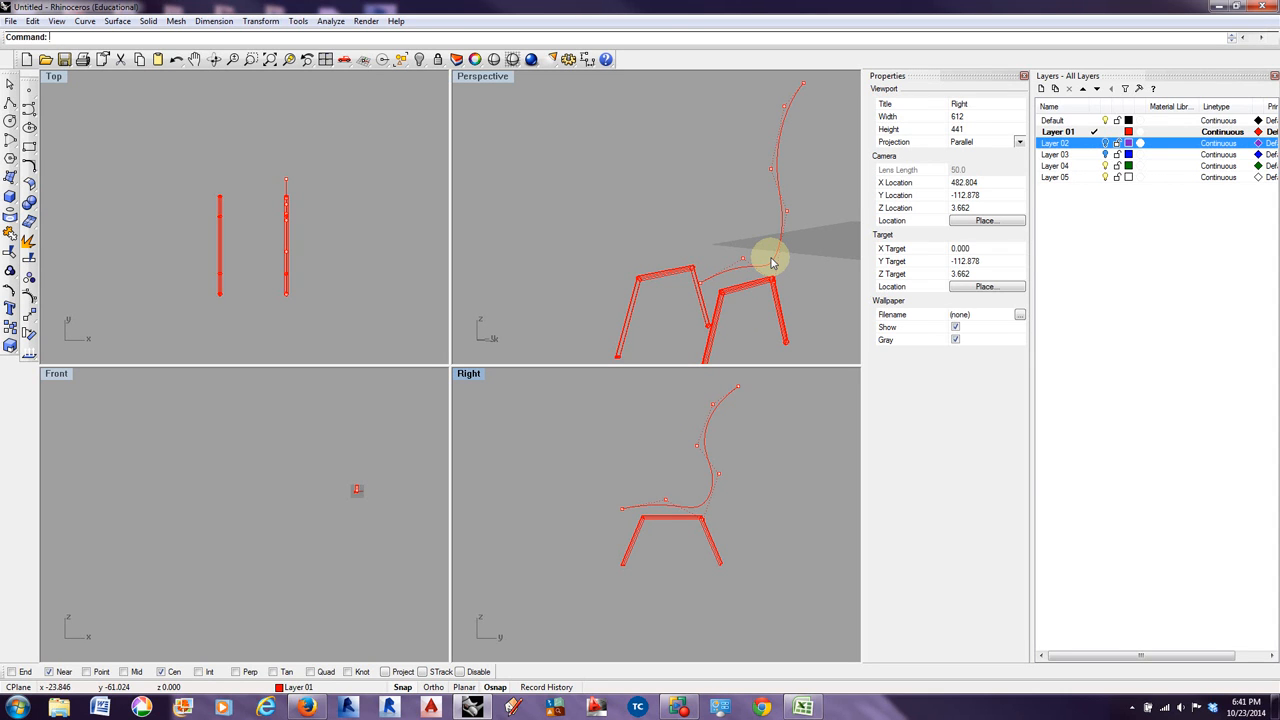
pyautogui.click(812, 133)
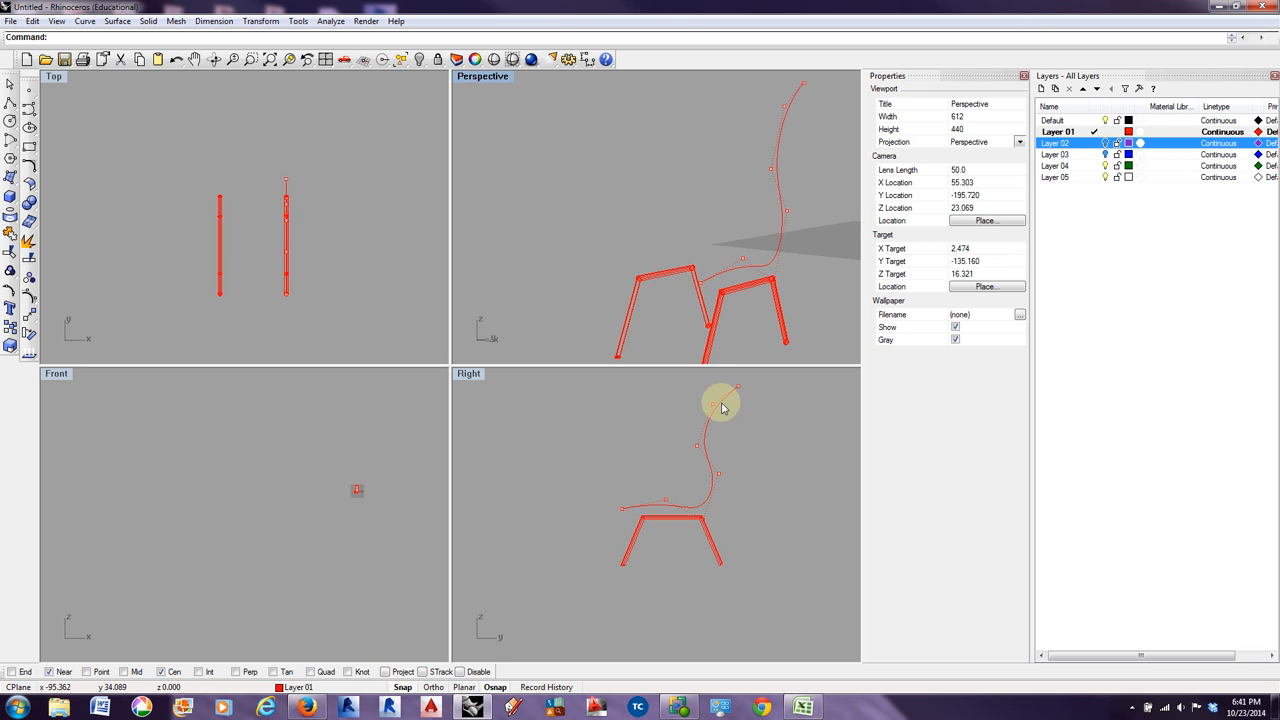
pyautogui.scroll(3, 722, 410)
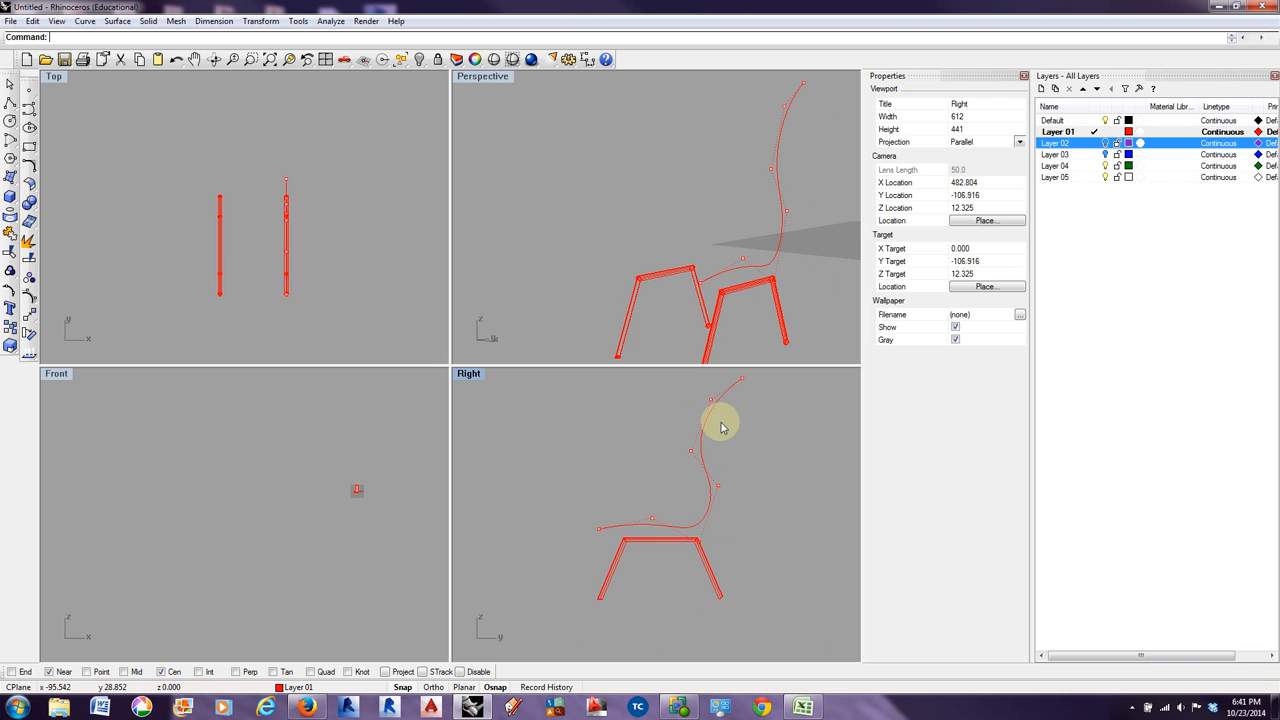
pyautogui.scroll(1, 722, 427)
pyautogui.scroll(-1, 722, 427)
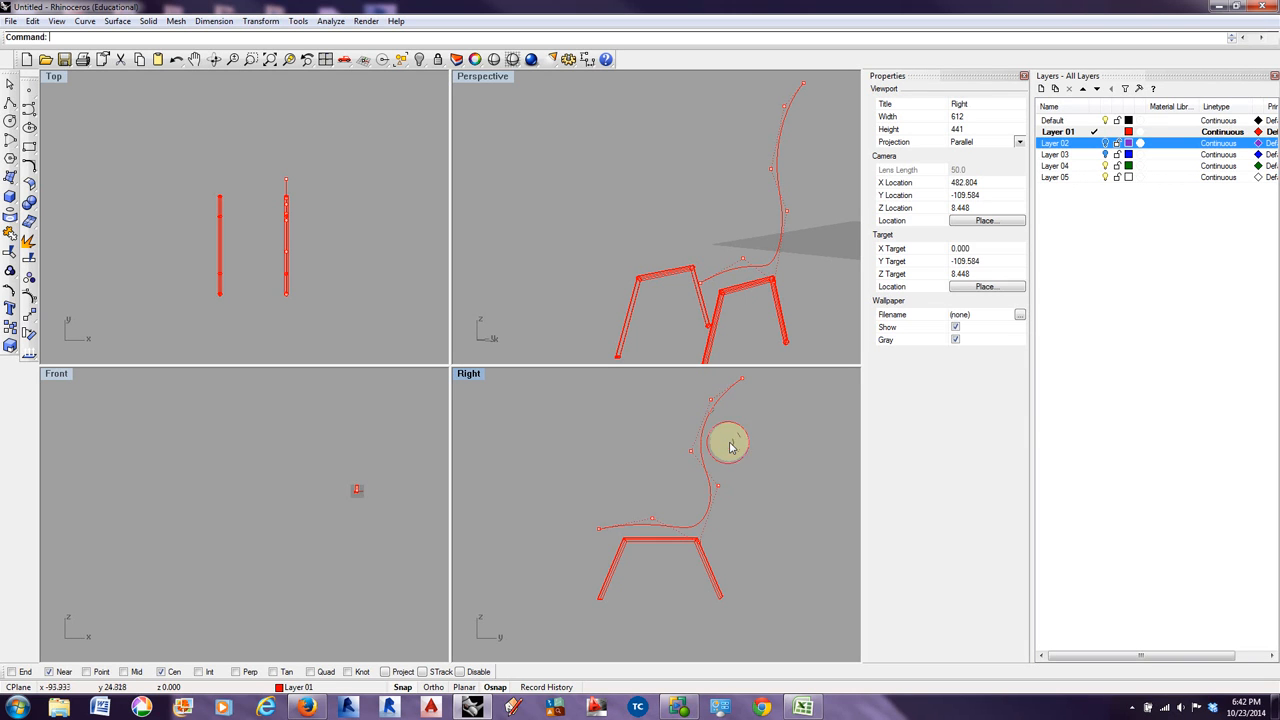
# - Offset the chair profile curve by 0.5 to its outer side, below the seat and behind the backrest
pyautogui.scroll(2, 722, 452)
pyautogui.scroll(2, 634, 568)
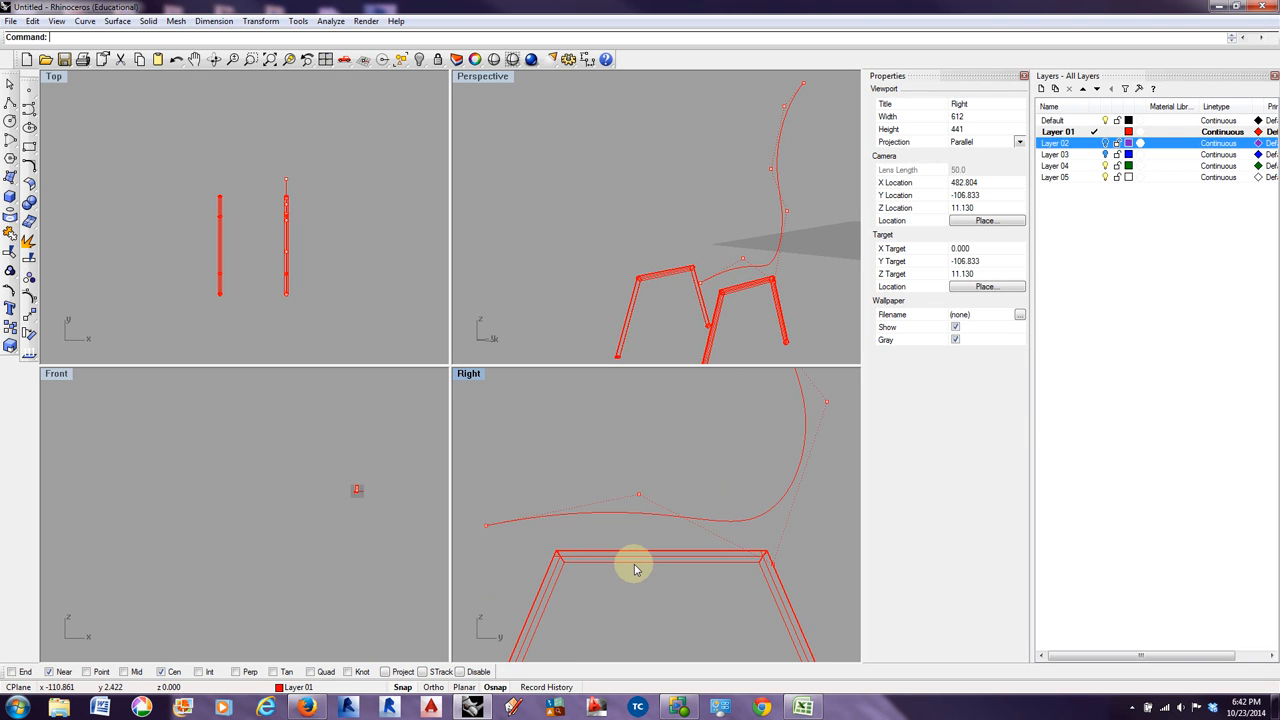
pyautogui.scroll(-1, 634, 568)
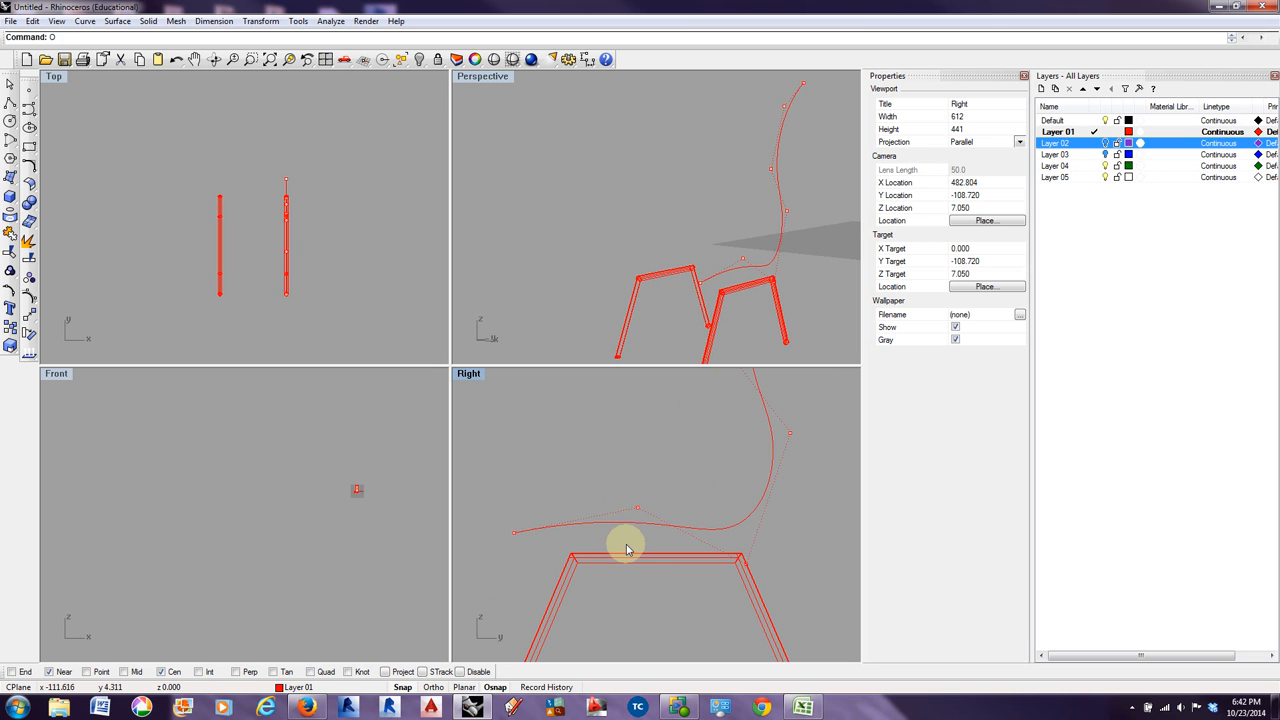
pyautogui.write('ffset')
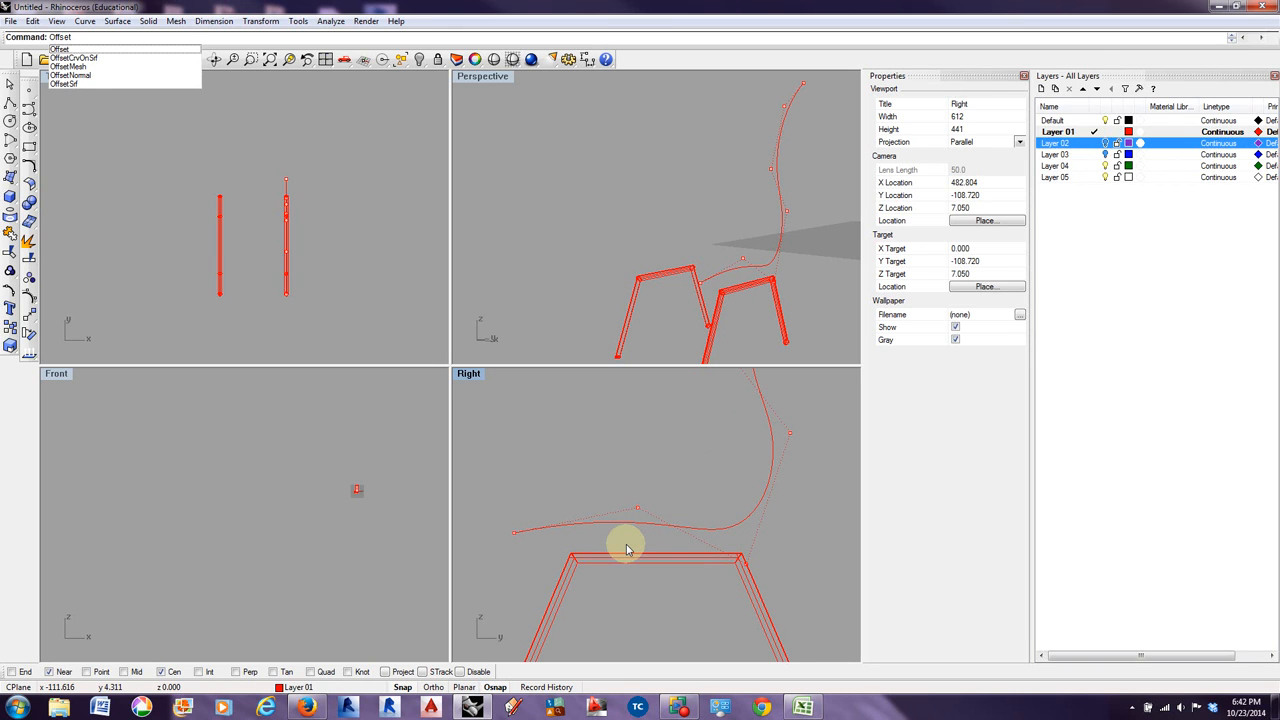
pyautogui.press('Return')
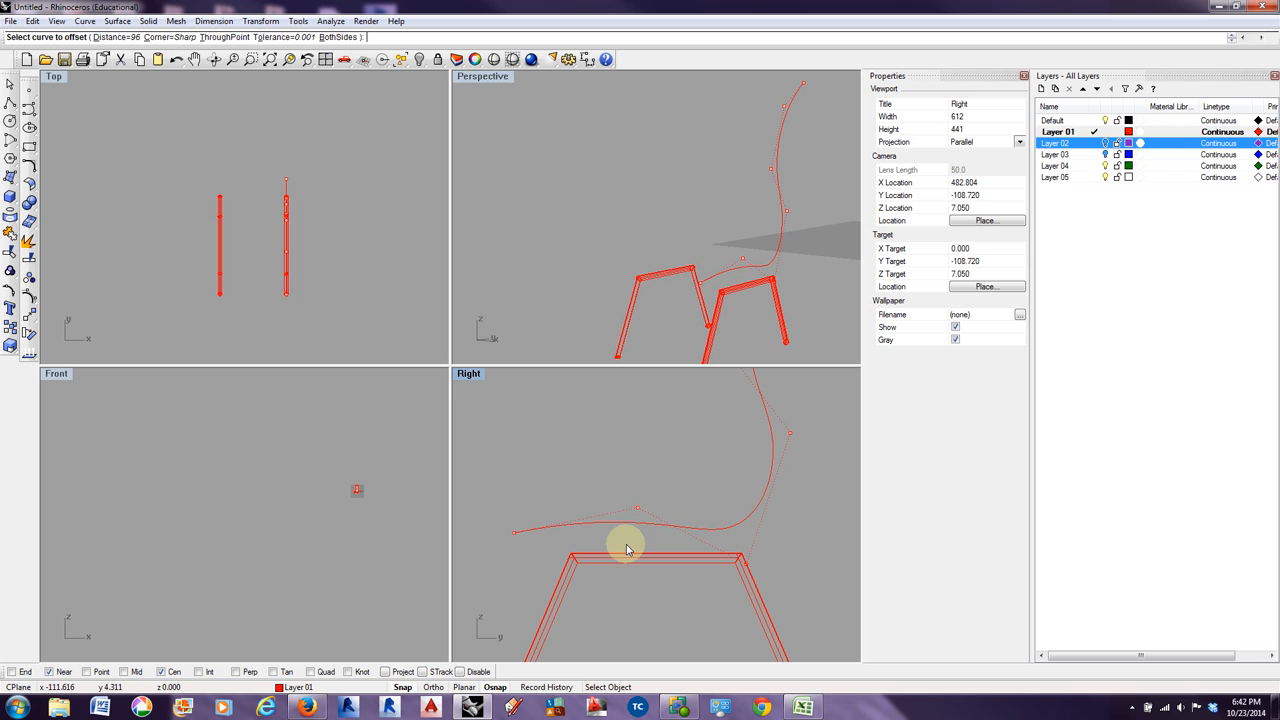
pyautogui.click(112, 38)
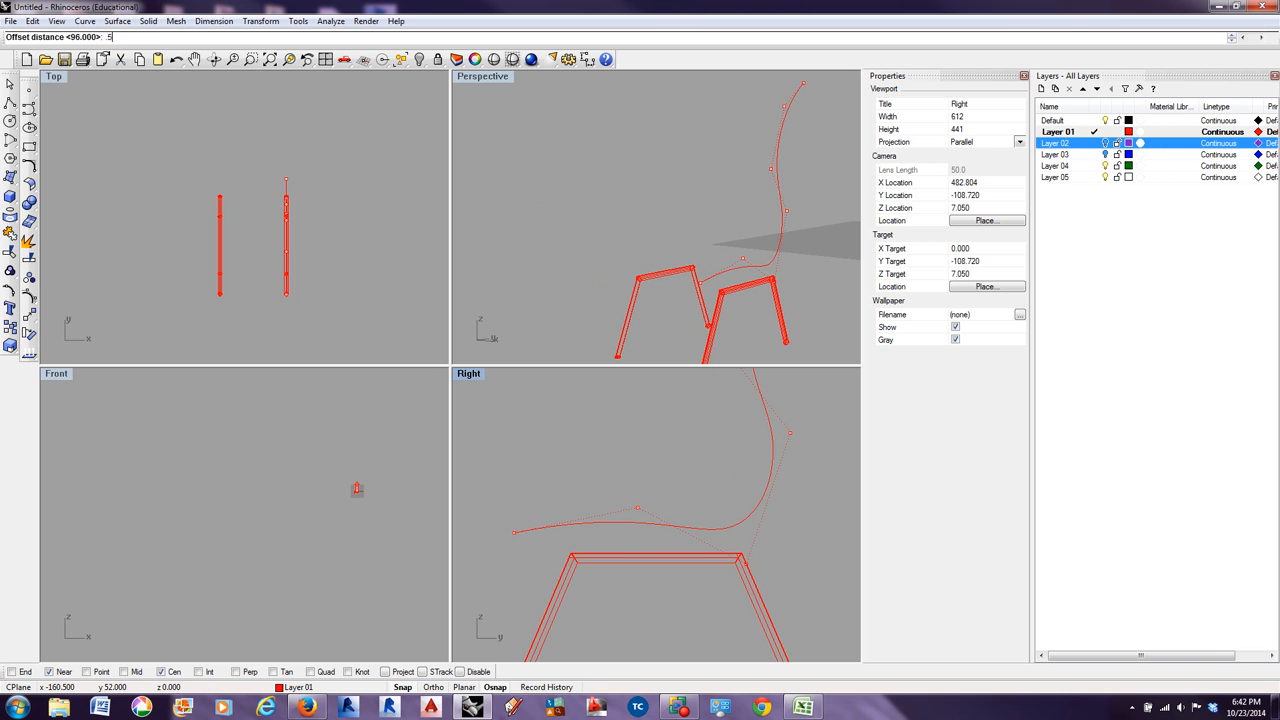
pyautogui.press('Return')
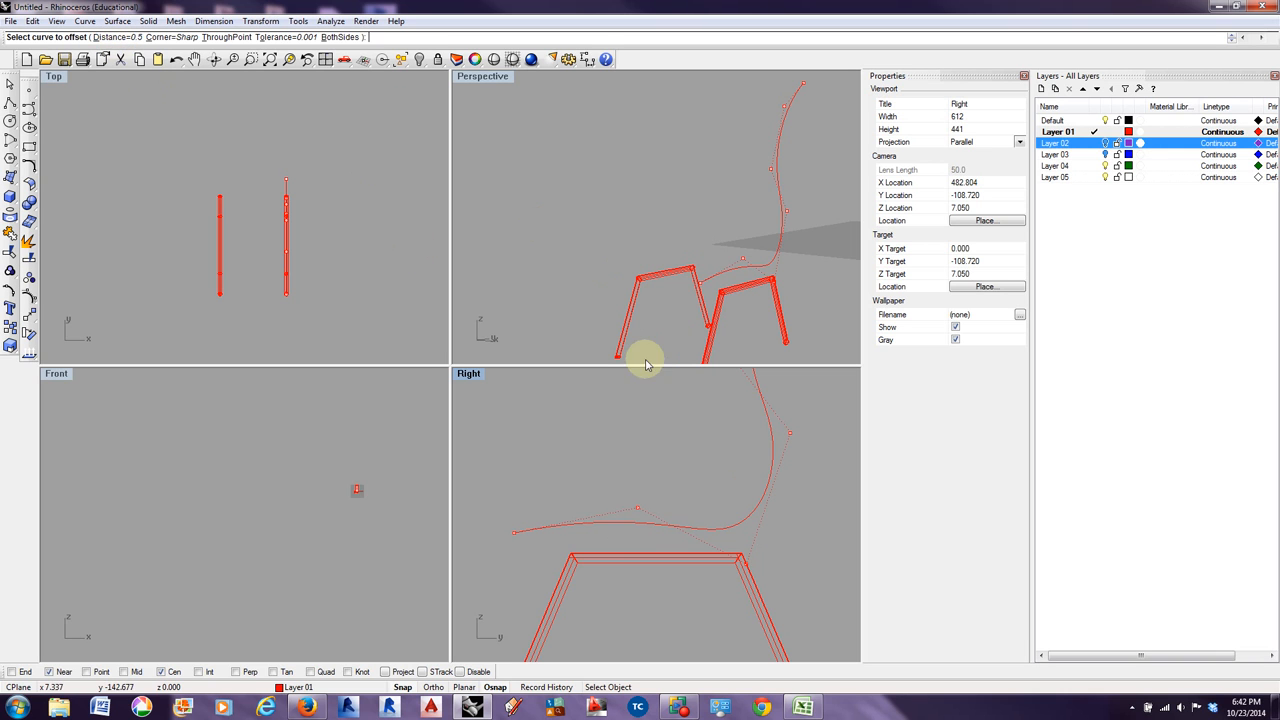
pyautogui.click(764, 491)
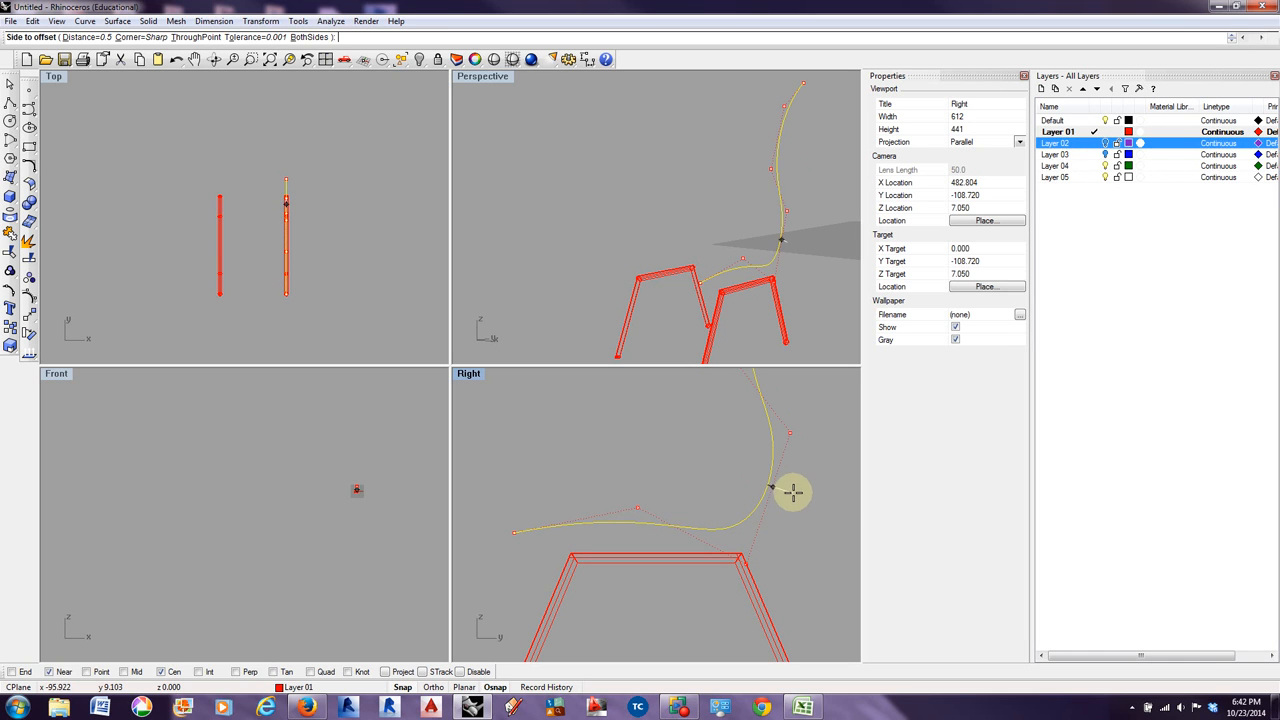
pyautogui.scroll(2, 748, 474)
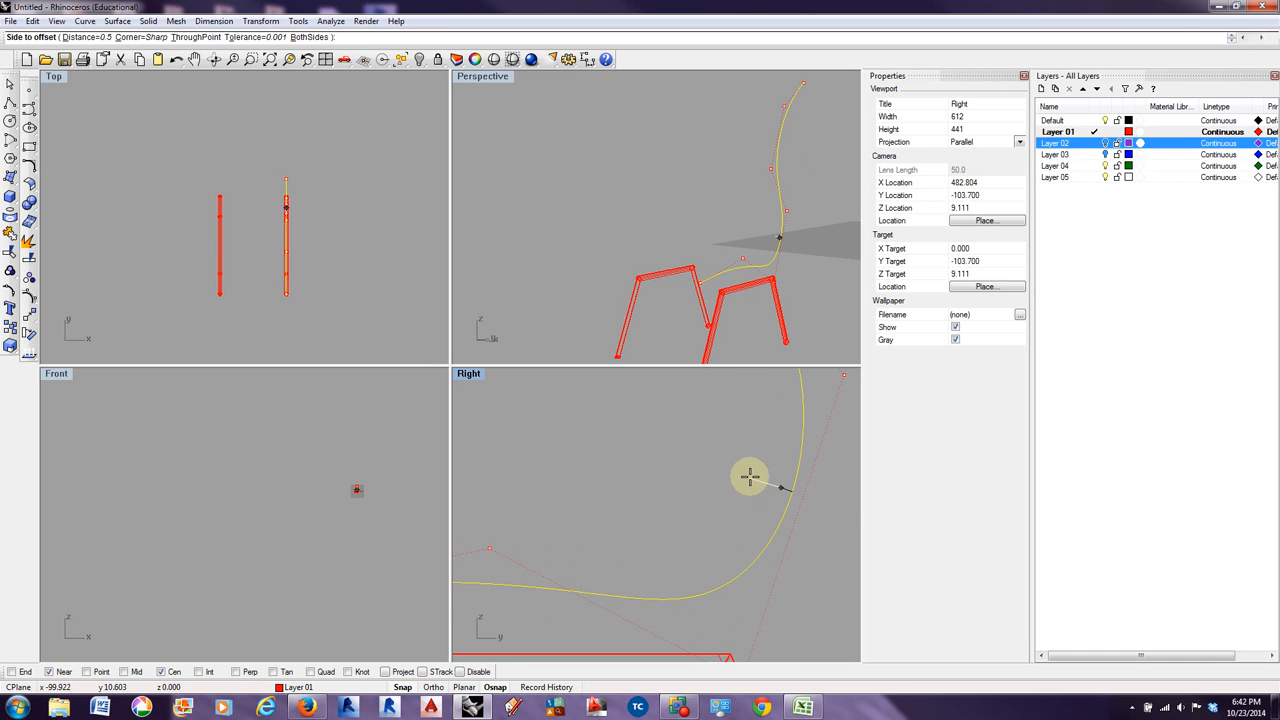
pyautogui.click(808, 509)
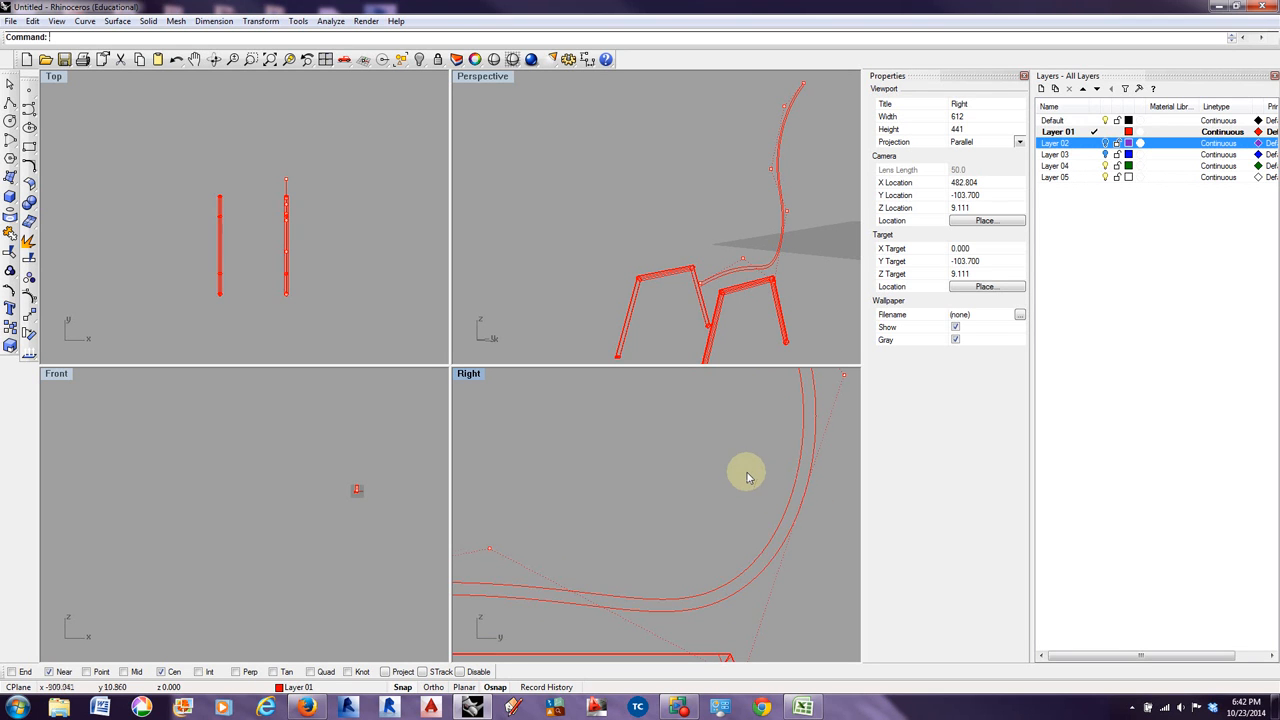
# - Draw a single line connecting the upper ends of the profile curve and its offset at the backrest's top
pyautogui.scroll(-3, 748, 471)
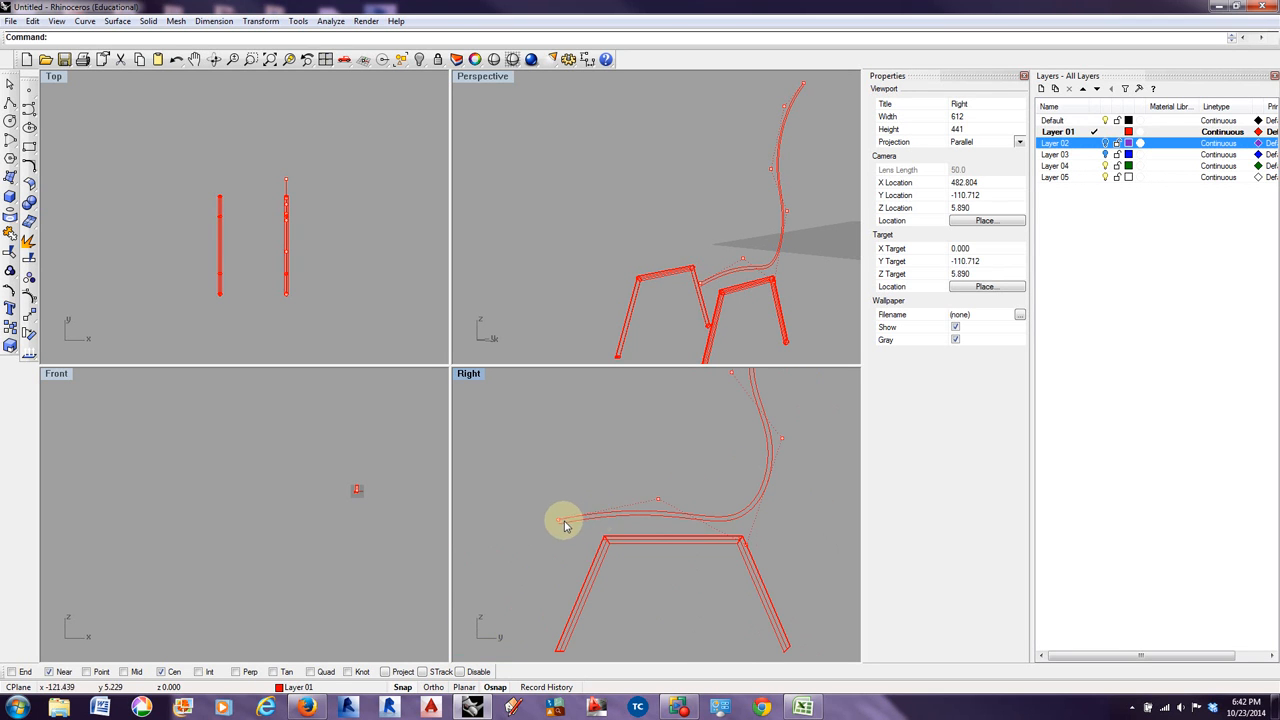
pyautogui.scroll(-2, 749, 506)
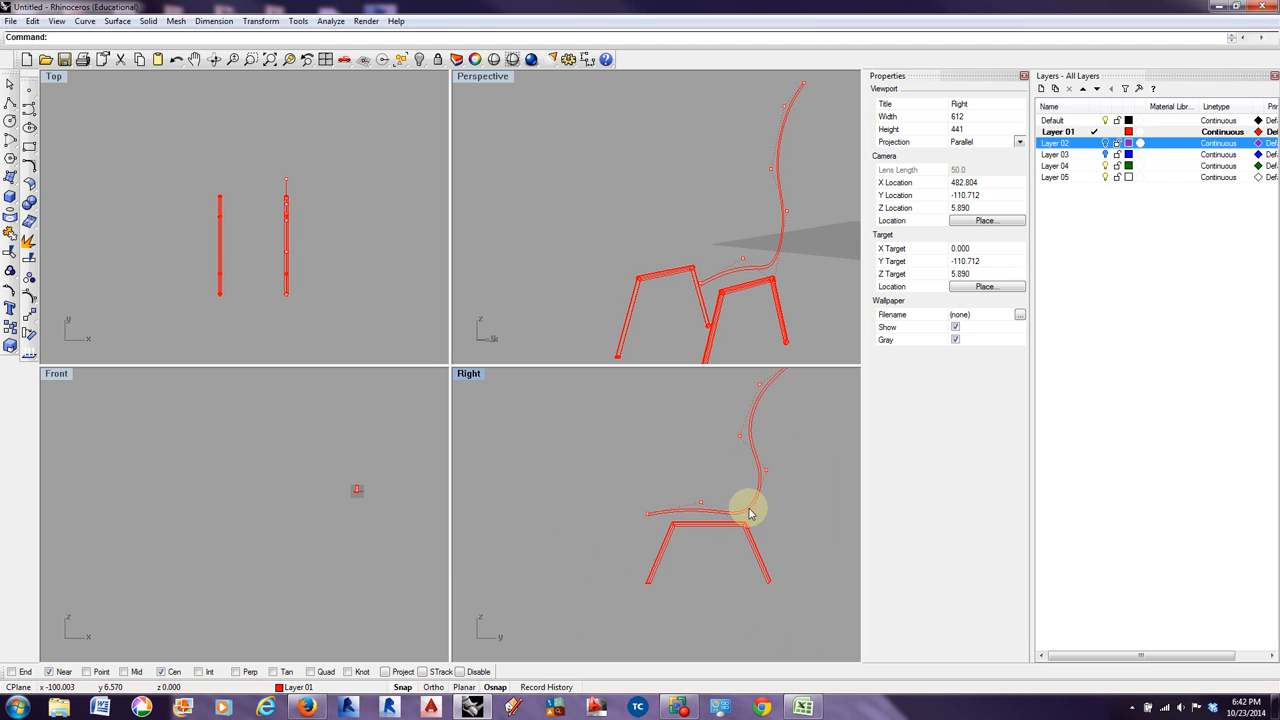
pyautogui.scroll(-2, 790, 405)
pyautogui.scroll(4, 790, 402)
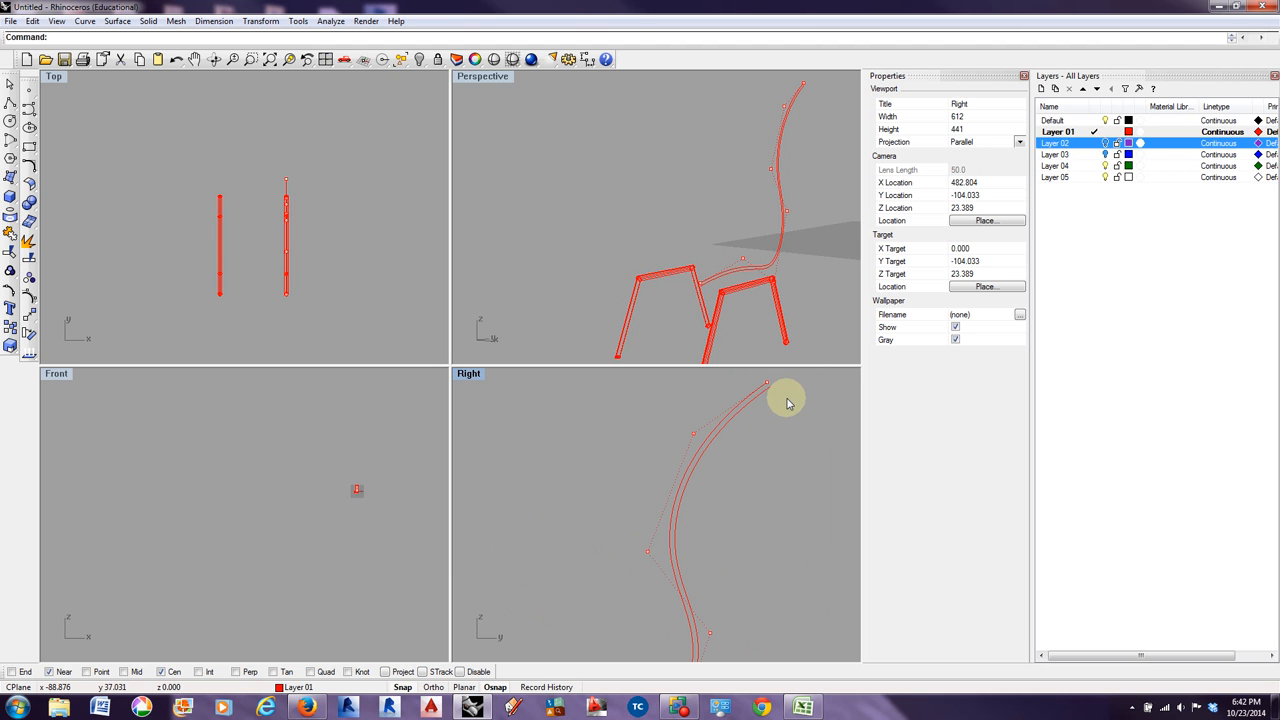
pyautogui.click(85, 21)
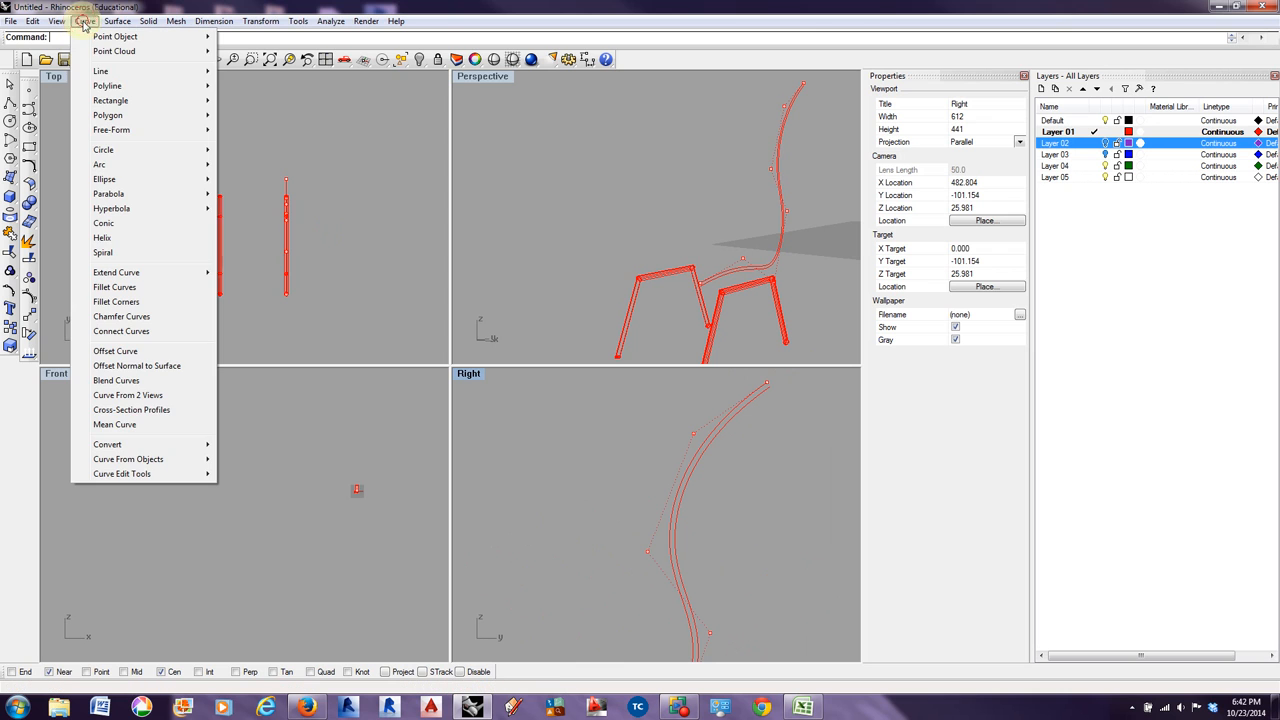
pyautogui.moveTo(107, 76)
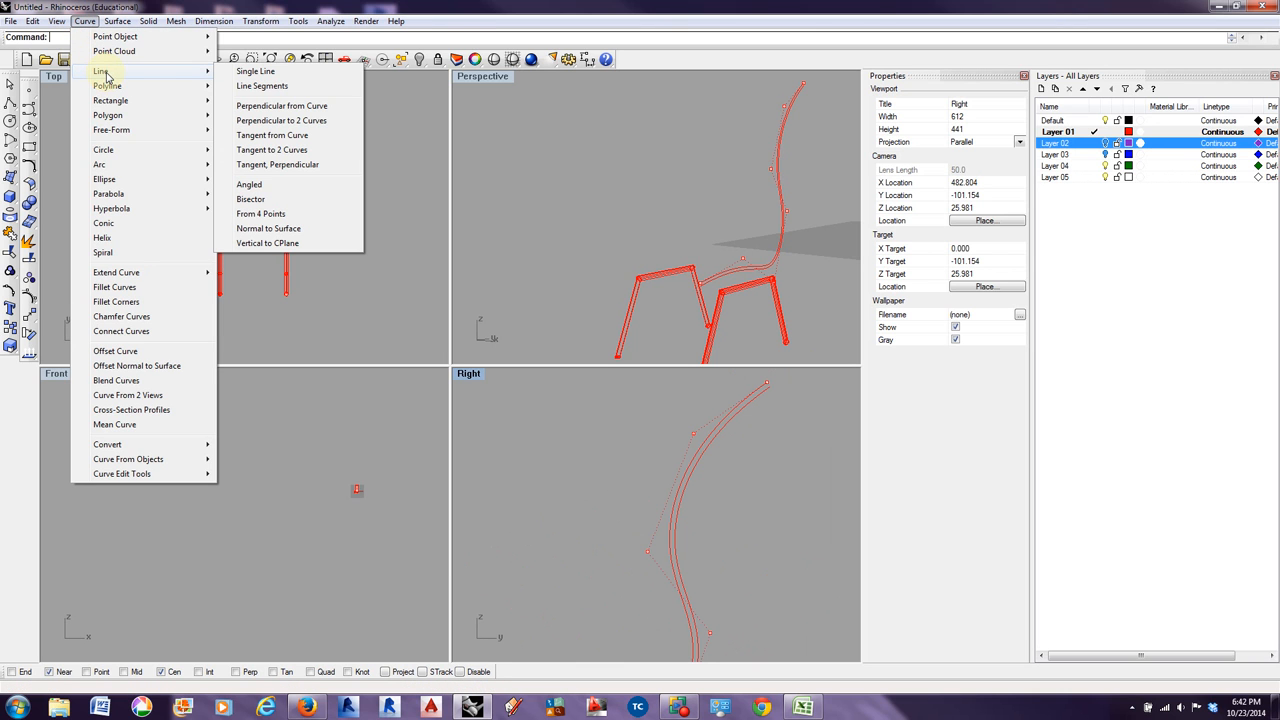
pyautogui.click(242, 77)
pyautogui.scroll(3, 714, 402)
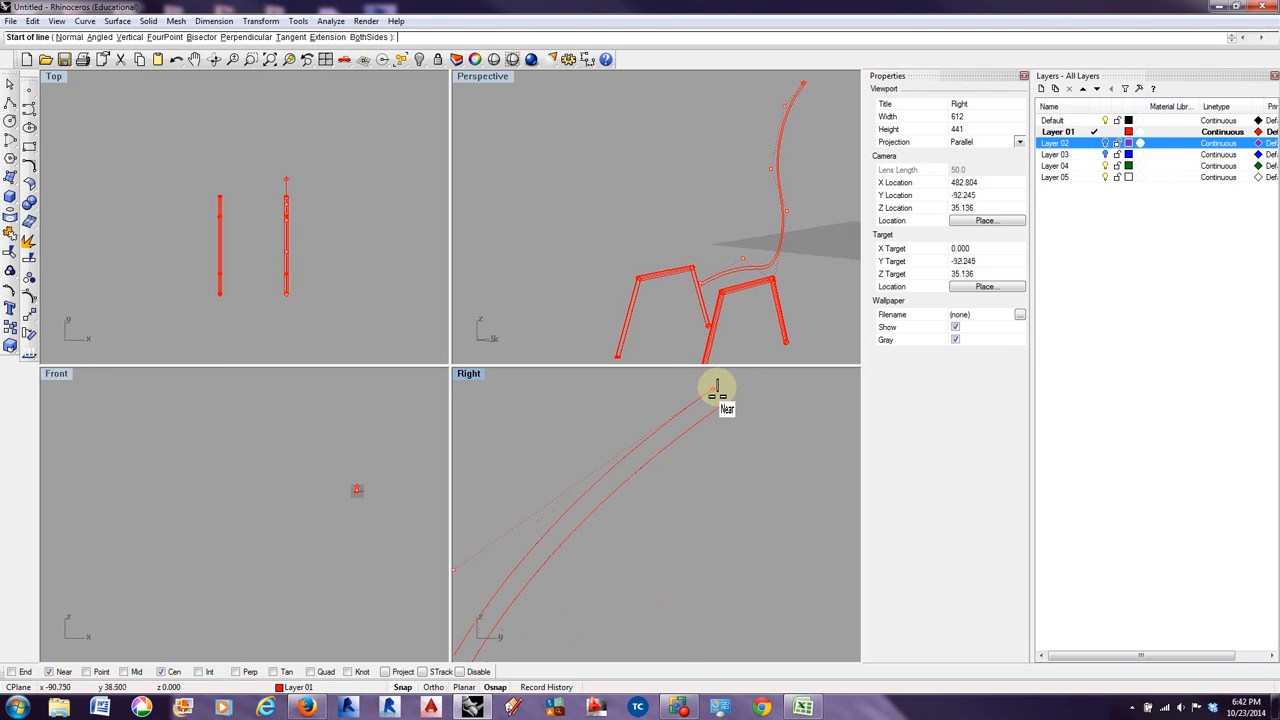
pyautogui.press('Escape')
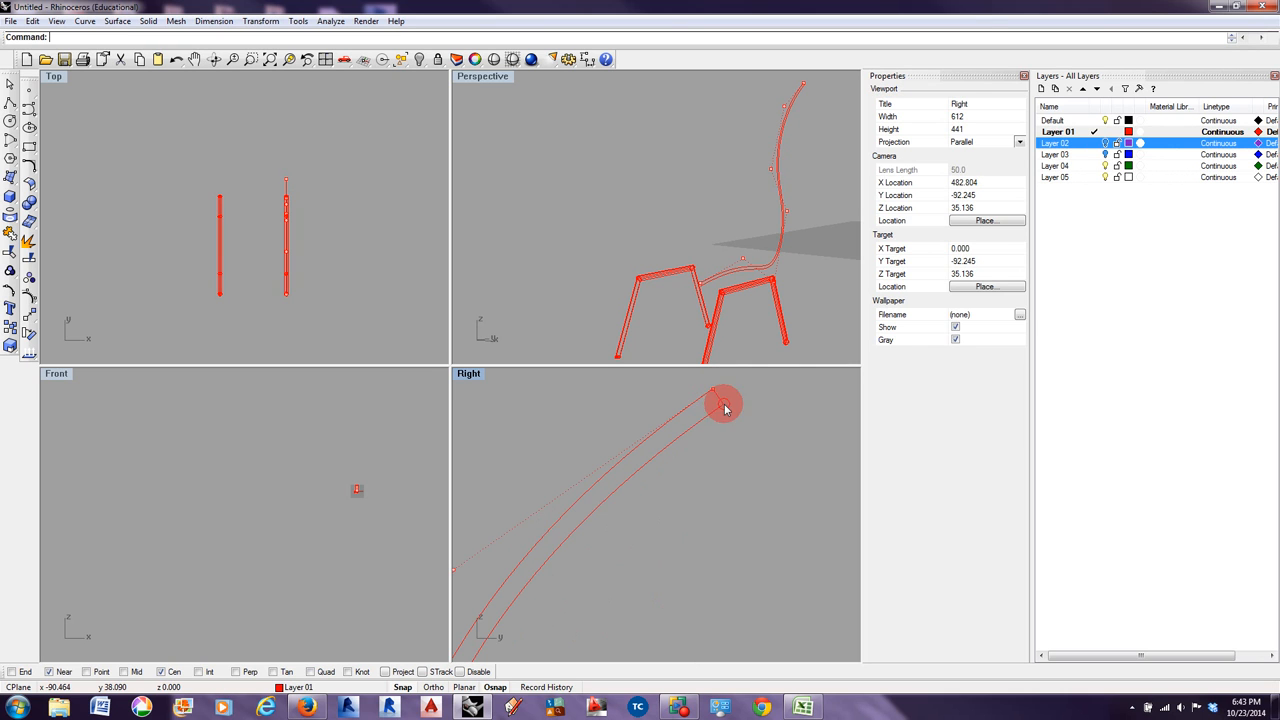
pyautogui.scroll(-3, 773, 395)
pyautogui.scroll(-3, 773, 395)
# - Draw a single line connecting the front ends of the profile curve and its offset at the seat edge
pyautogui.rightClick(800, 491)
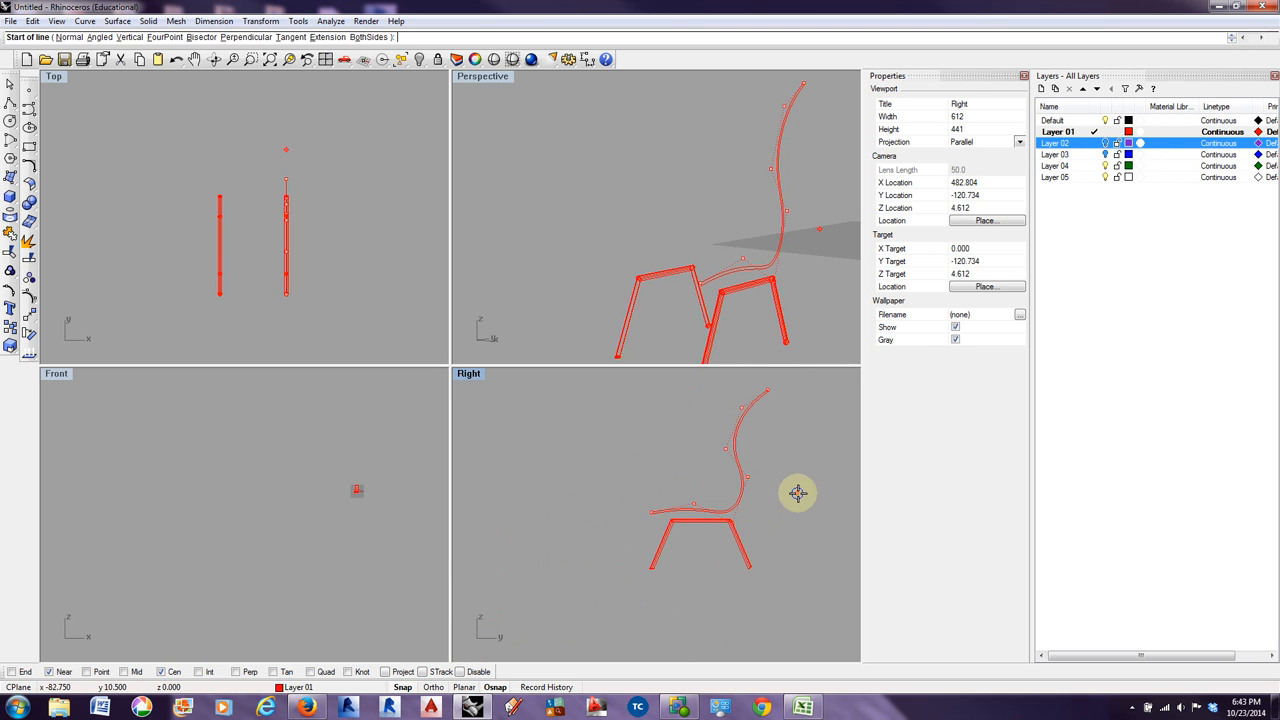
pyautogui.scroll(5, 646, 524)
pyautogui.moveTo(648, 528); pyautogui.dragTo(684, 425, button='right')
pyautogui.click(684, 425)
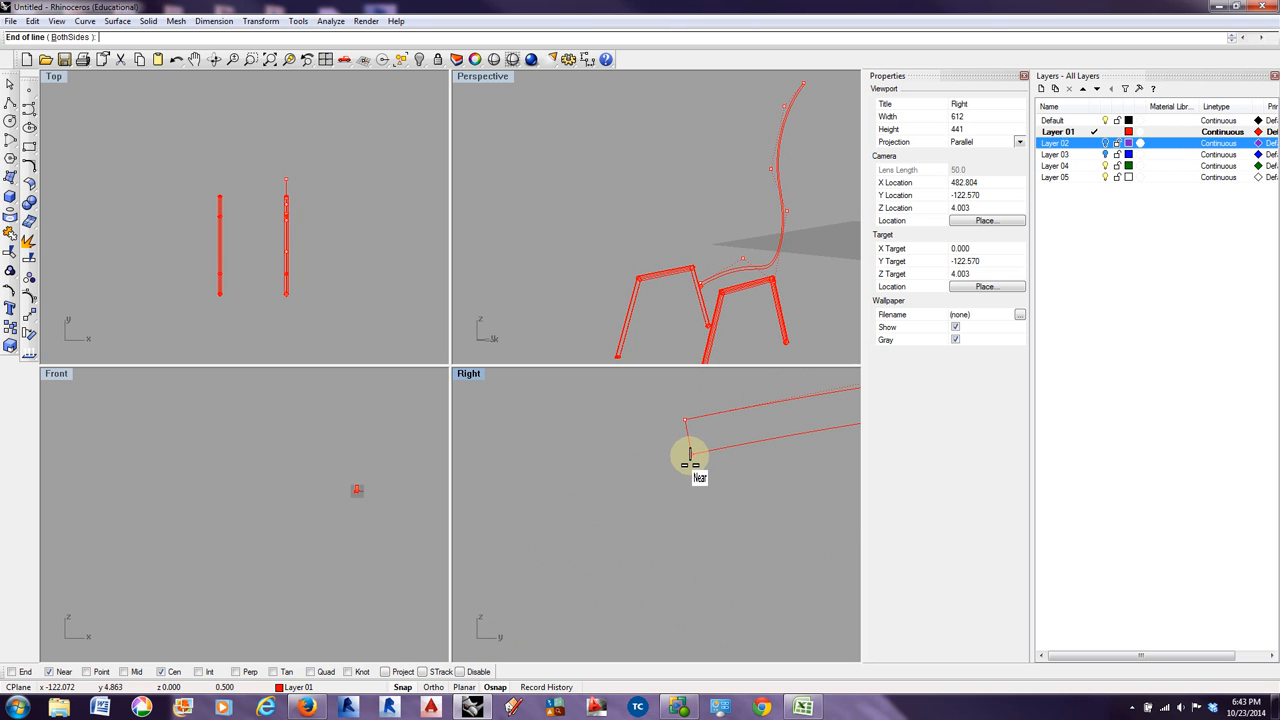
pyautogui.click(688, 460)
pyautogui.scroll(-3, 605, 470)
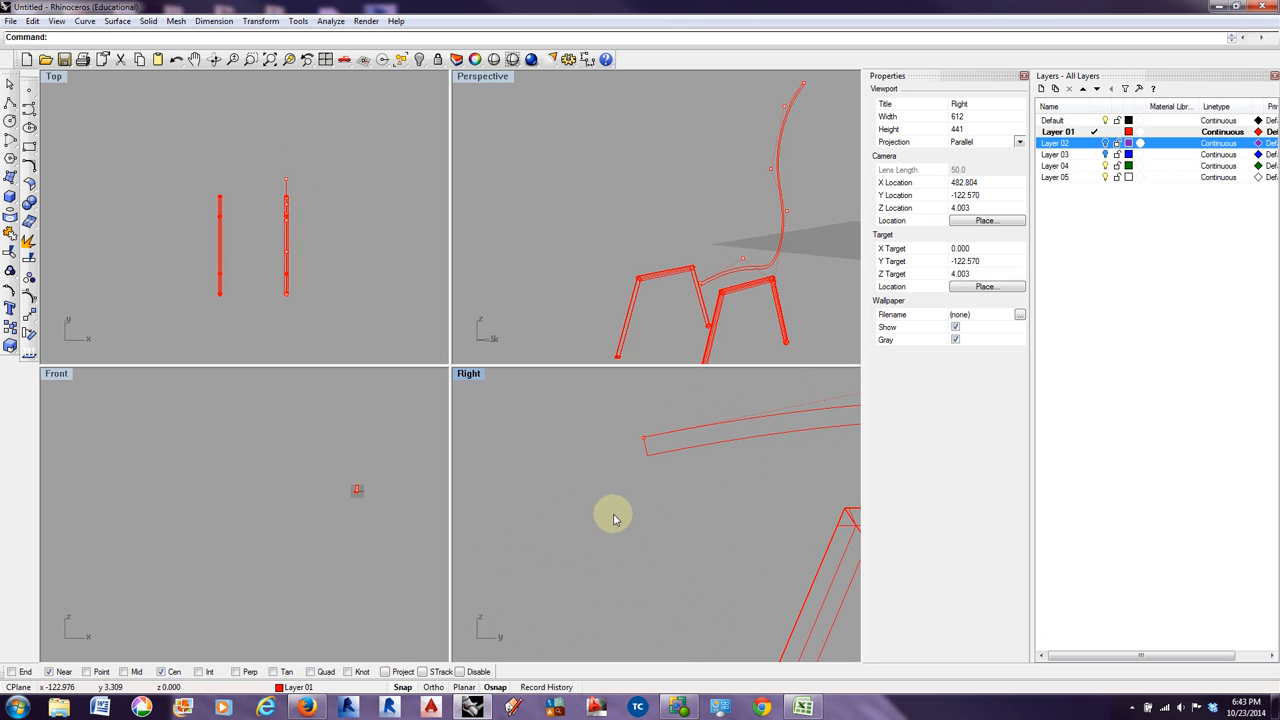
pyautogui.scroll(-5, 600, 481)
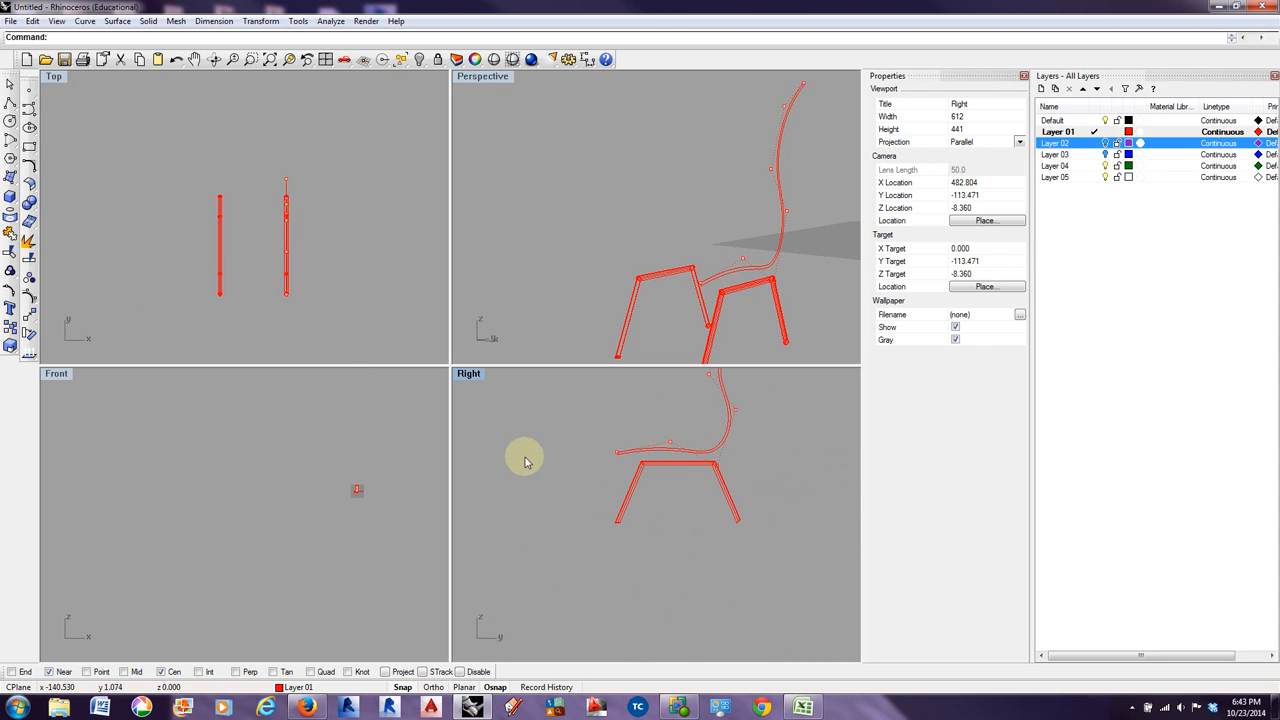
pyautogui.scroll(-3, 684, 596)
pyautogui.moveTo(622, 443); pyautogui.dragTo(737, 552)
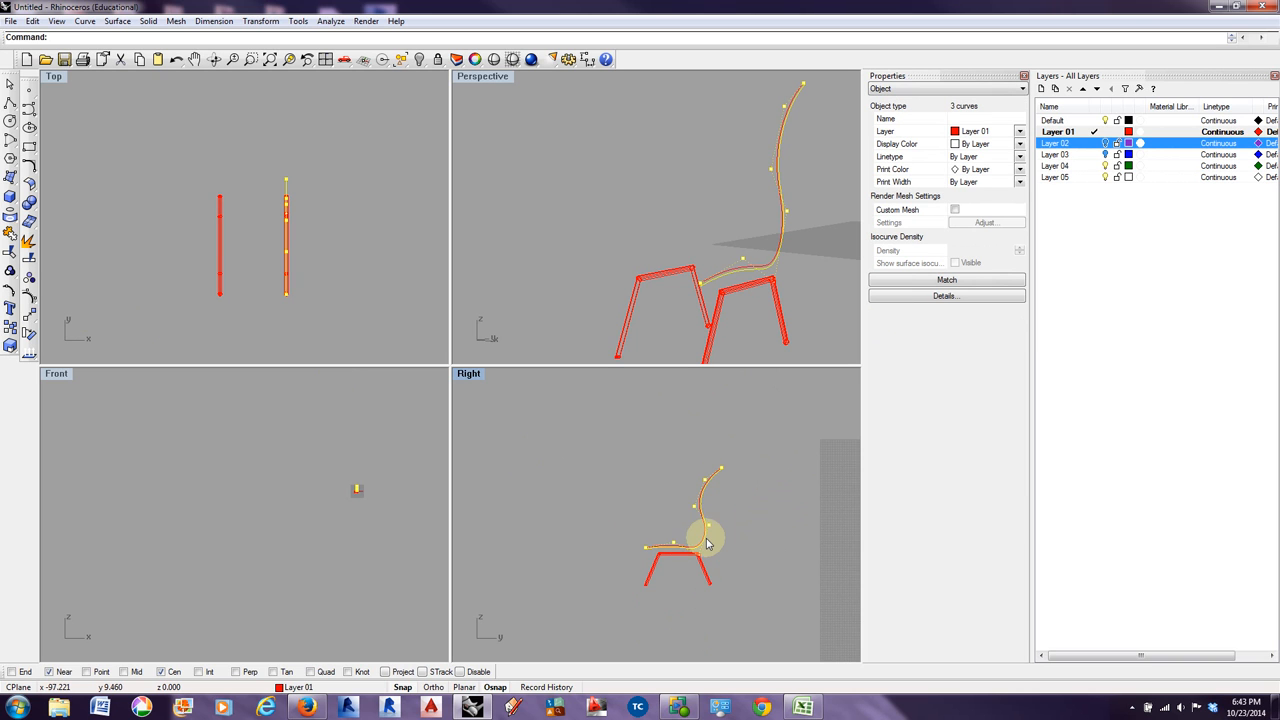
pyautogui.scroll(4, 703, 537)
pyautogui.scroll(5, 614, 529)
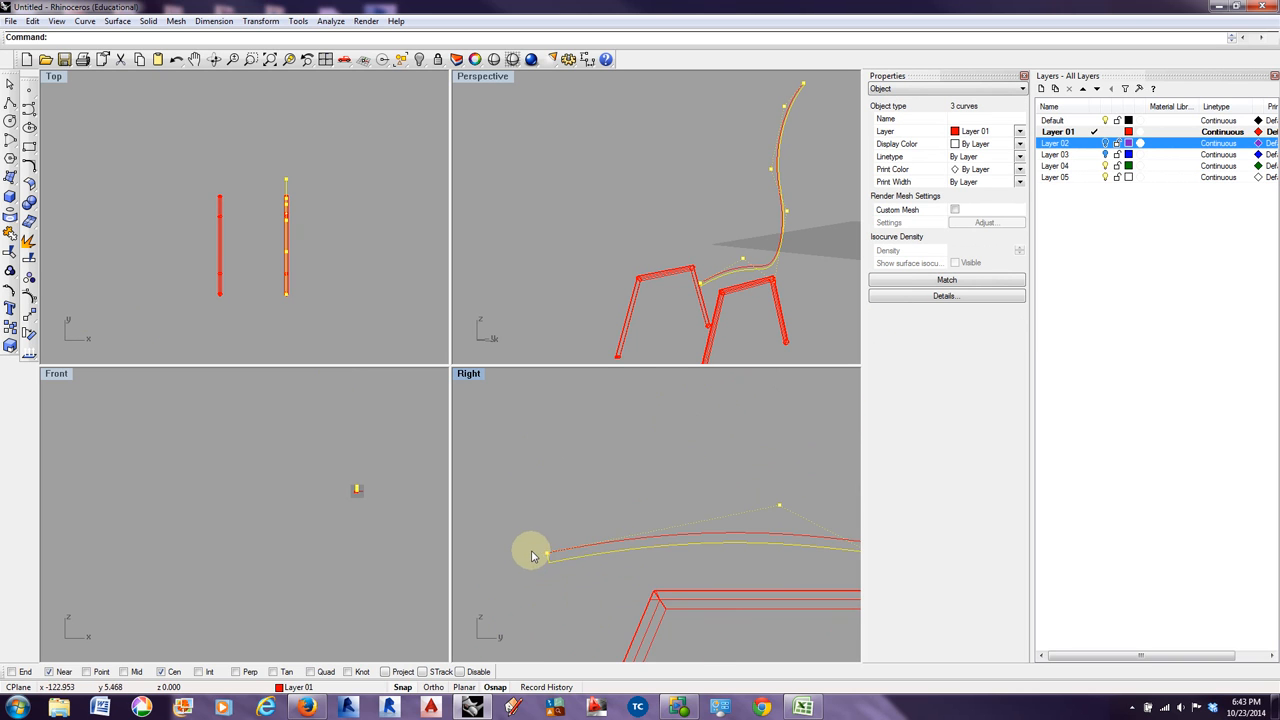
pyautogui.click(606, 544)
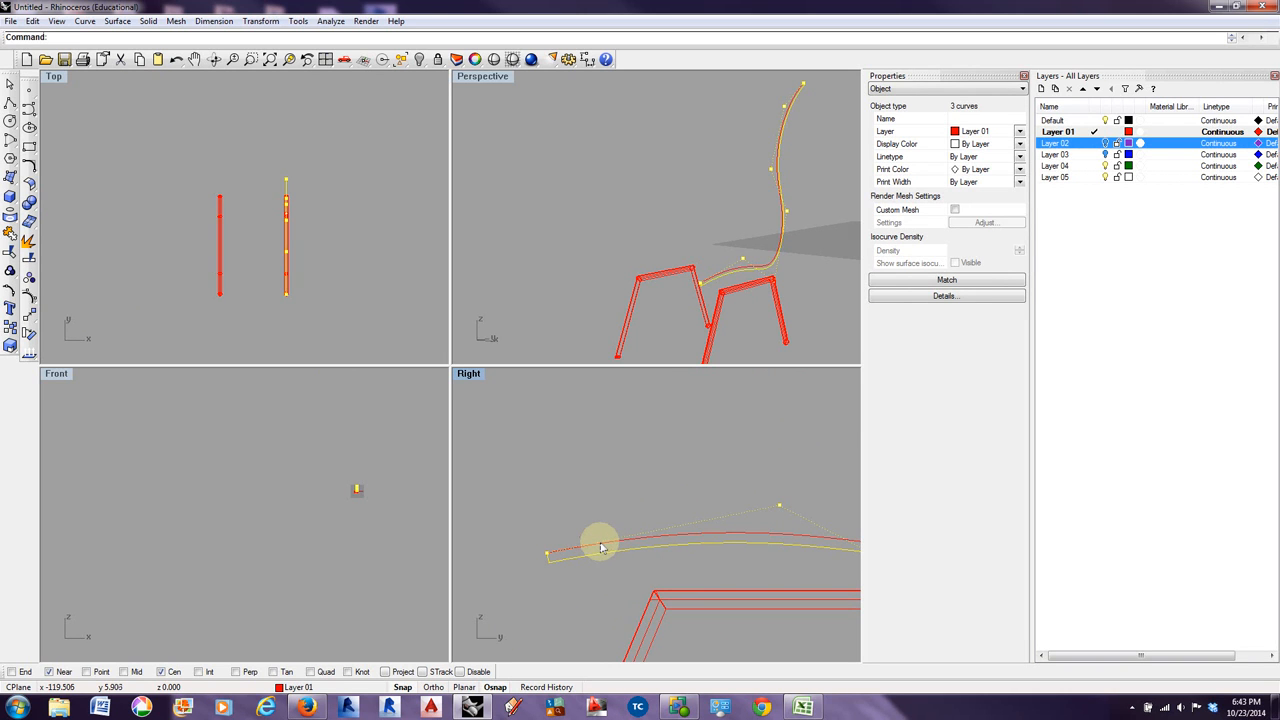
pyautogui.keyDown('ctrl'); pyautogui.click(600, 548); pyautogui.keyUp('ctrl')
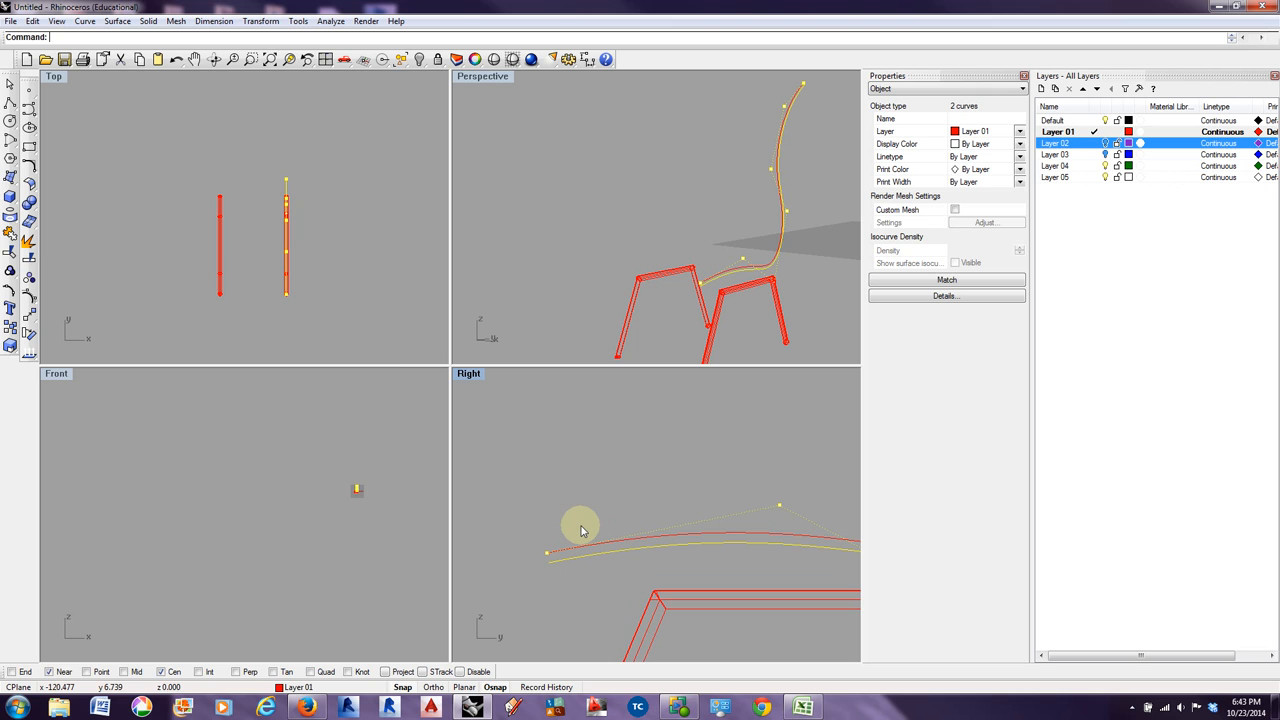
pyautogui.click(30, 21)
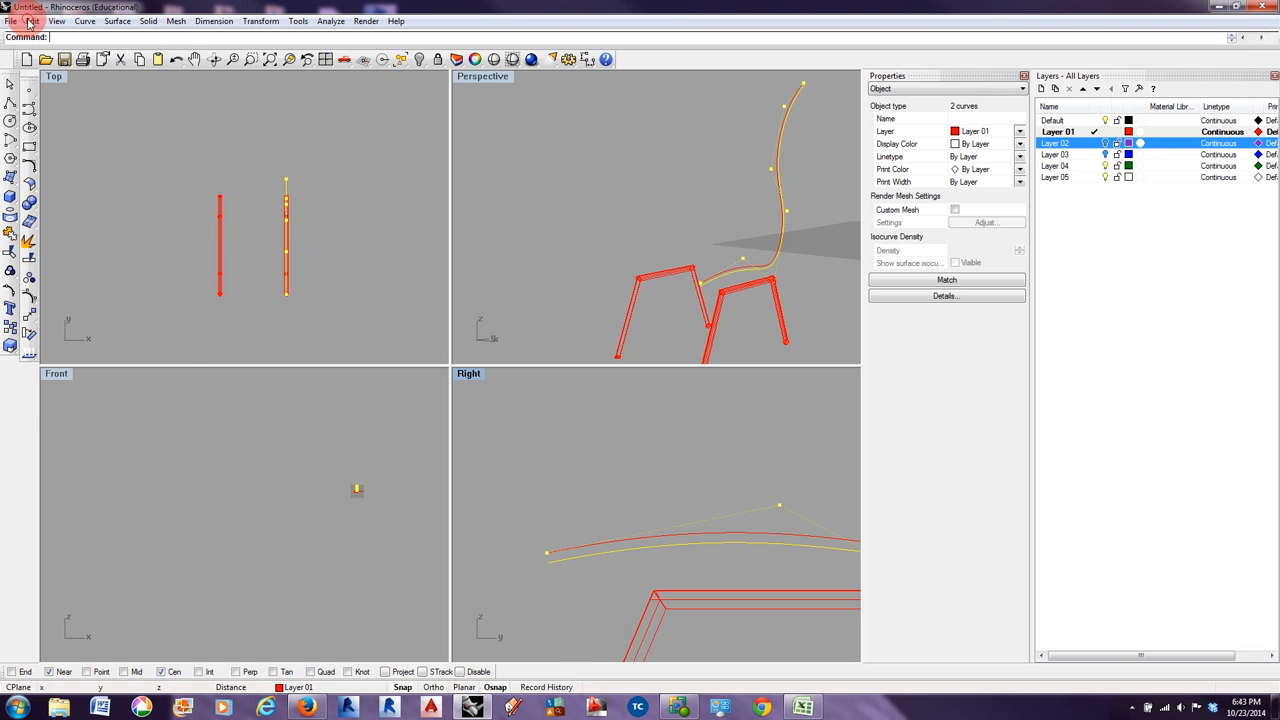
pyautogui.press('Escape')
pyautogui.click(657, 480)
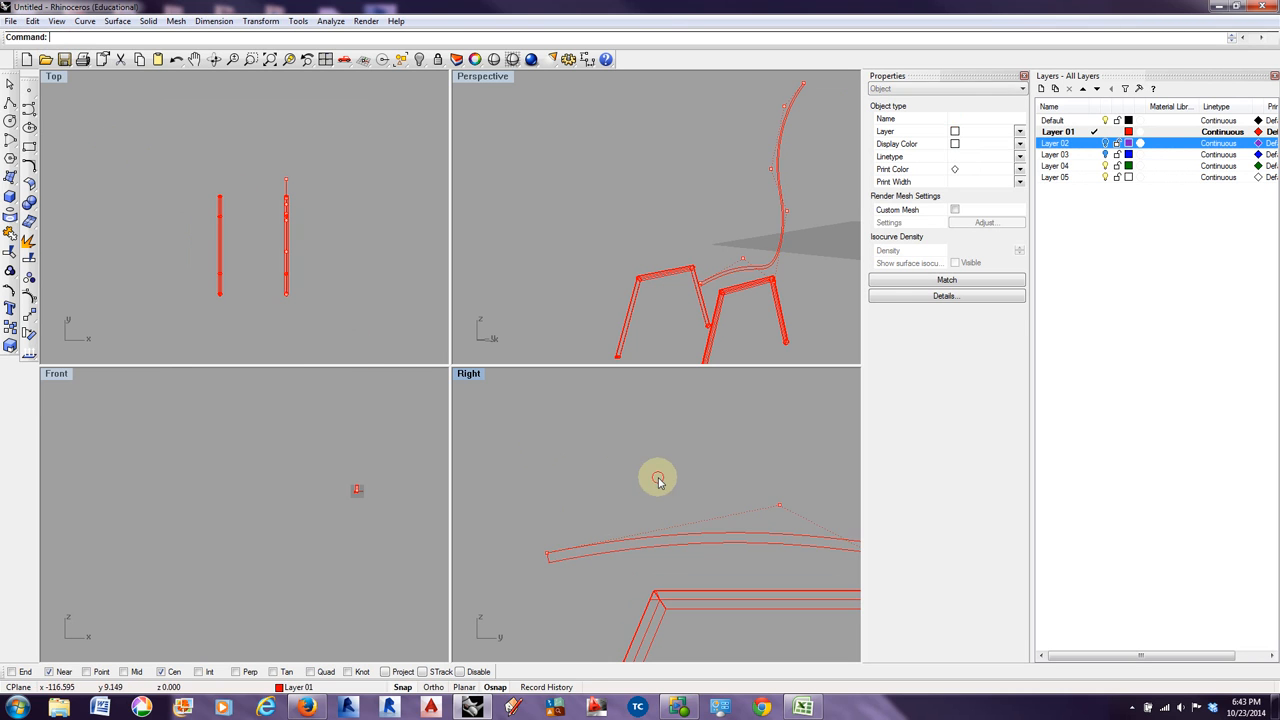
# - Turn off the control points displayed on the chair profile curve
pyautogui.scroll(-4, 680, 449)
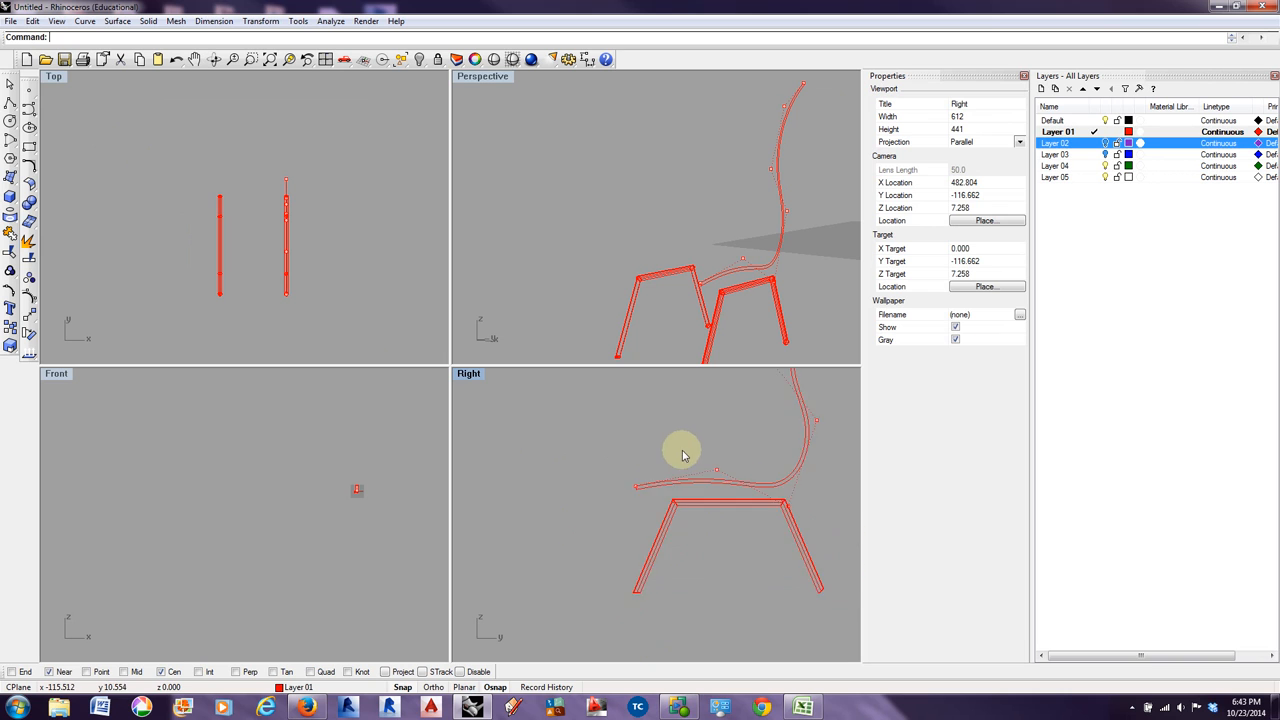
pyautogui.click(776, 468)
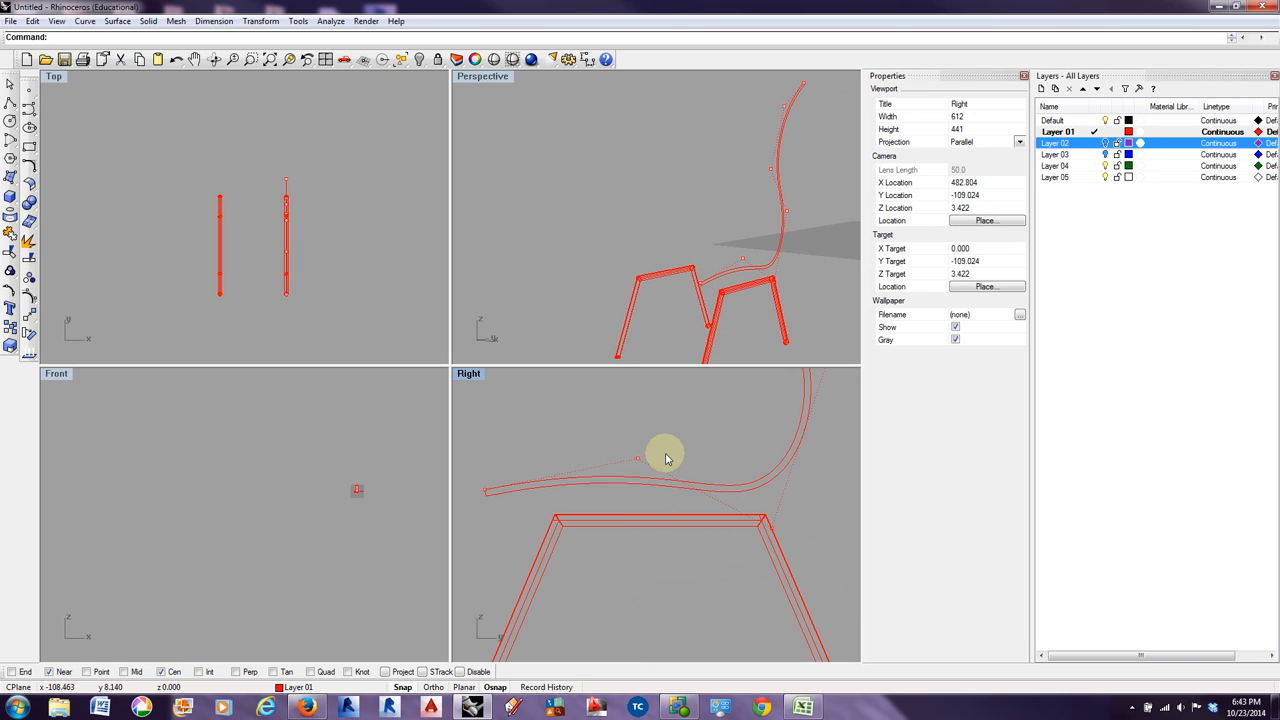
pyautogui.moveTo(637, 459); pyautogui.dragTo(645, 454)
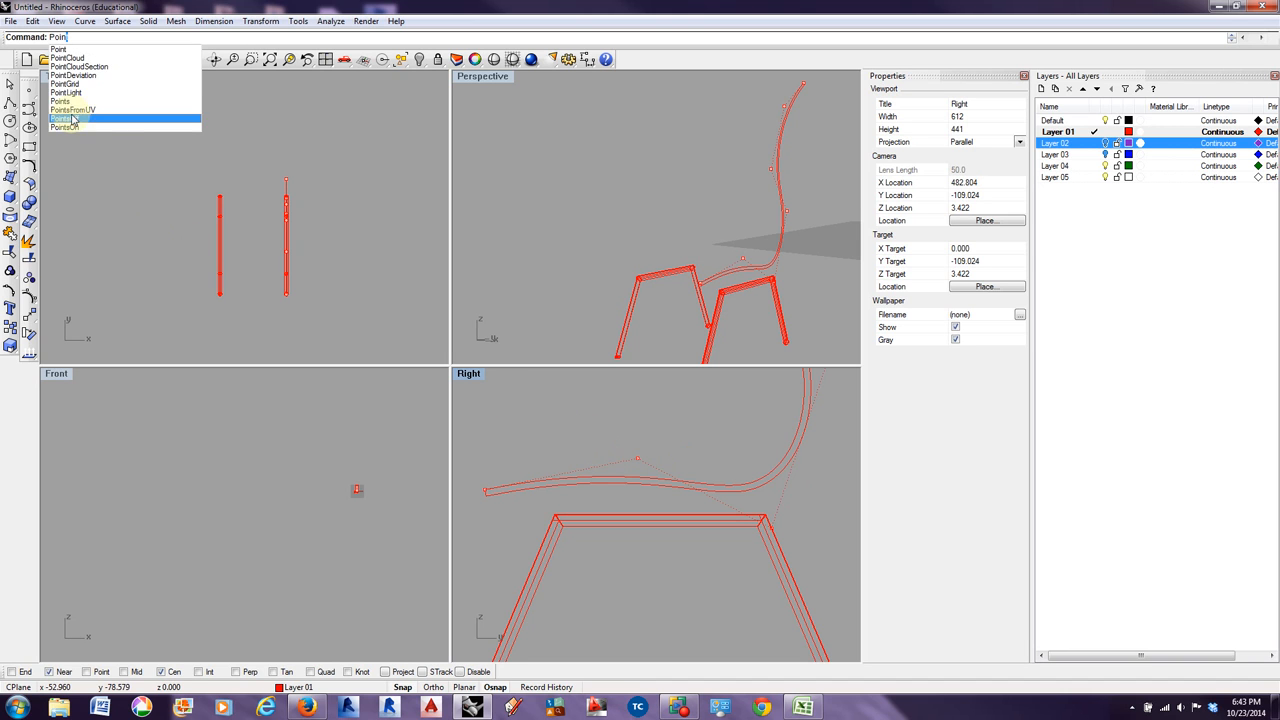
pyautogui.click(71, 118)
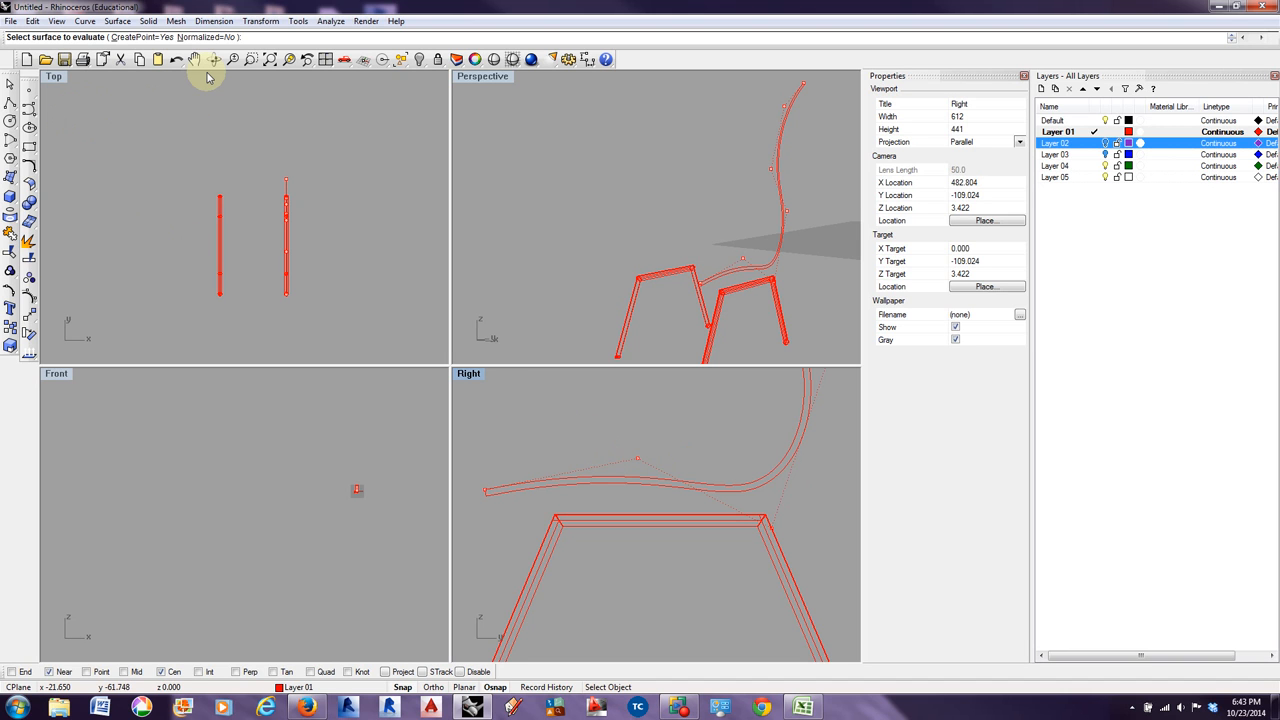
pyautogui.press('Escape')
pyautogui.write('Points')
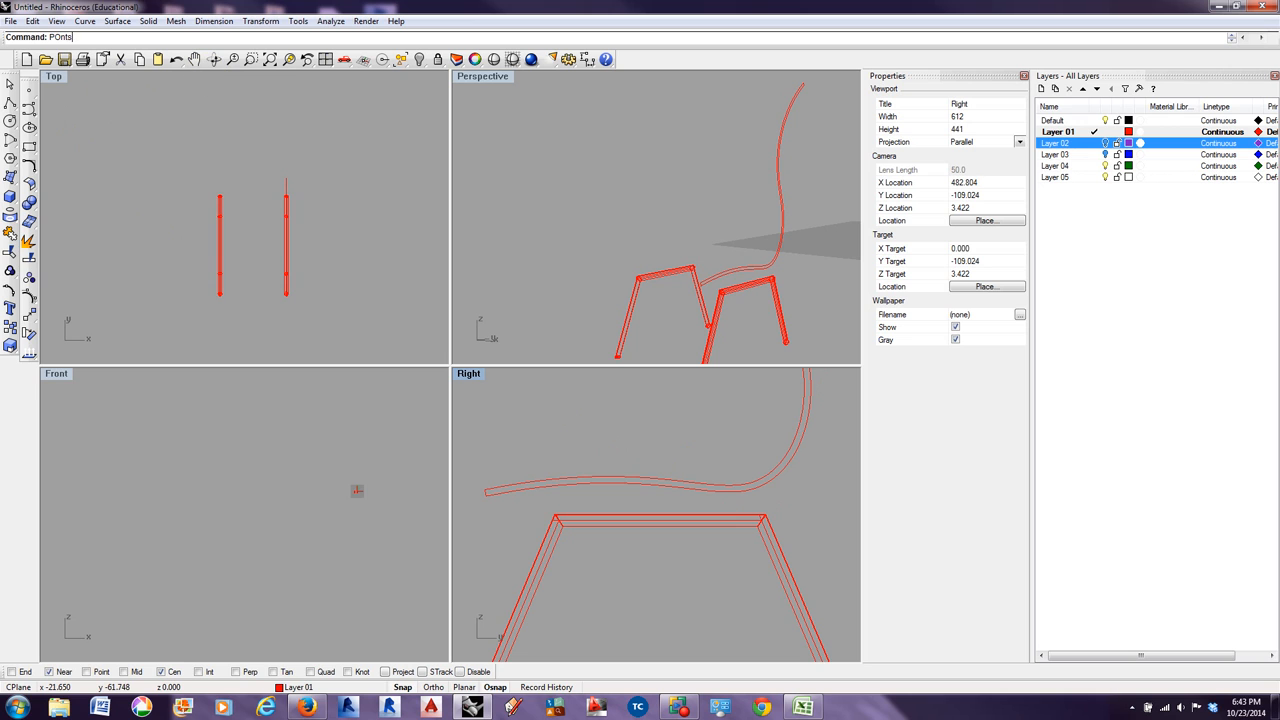
pyautogui.press('BackSpace')
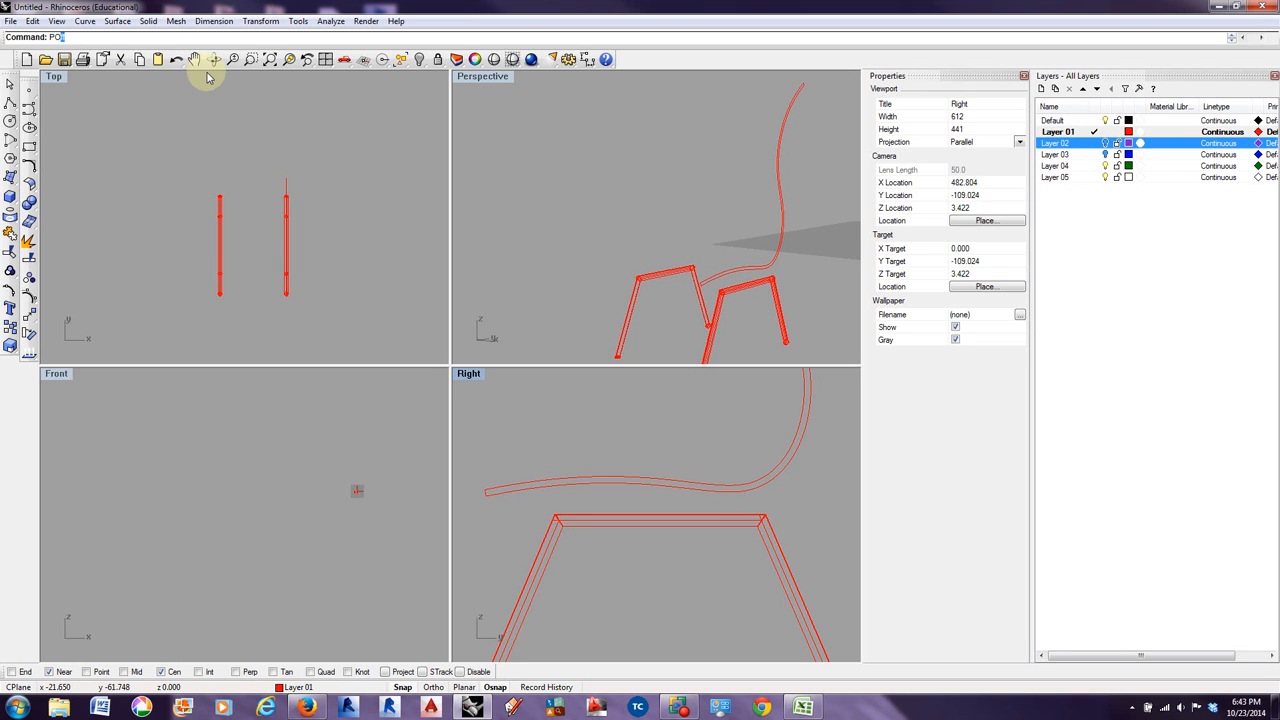
pyautogui.write('in')
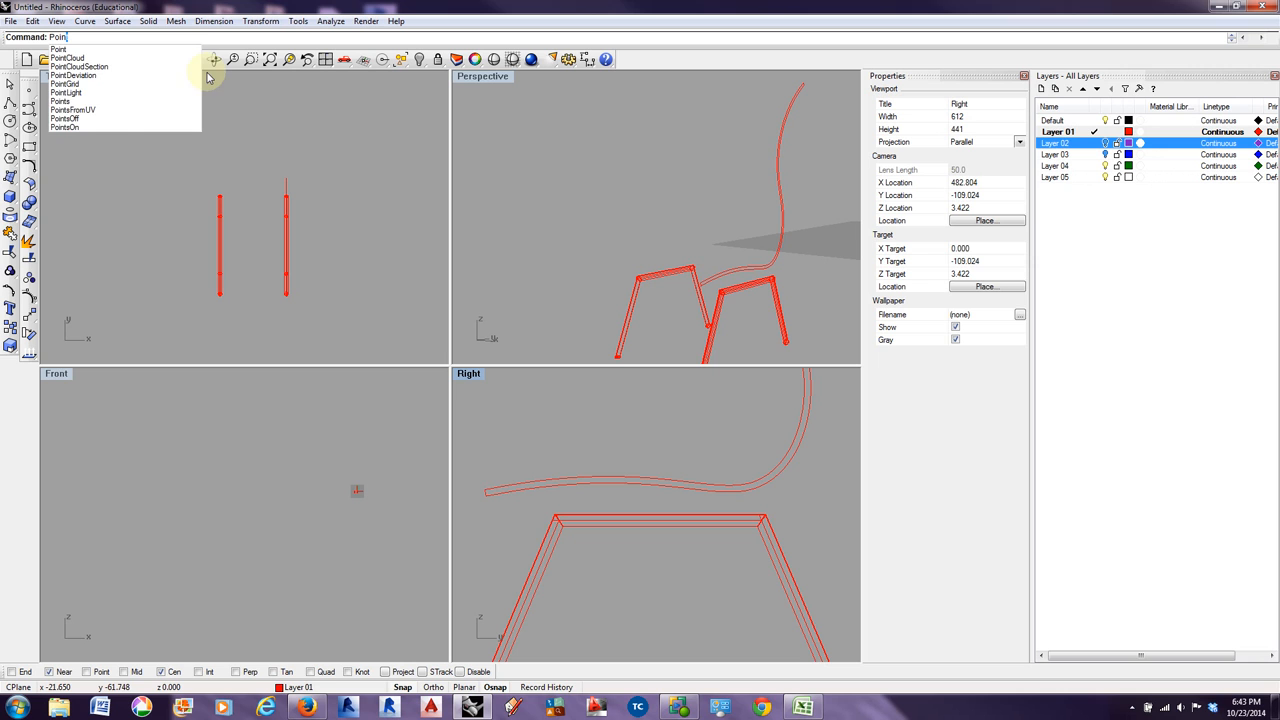
pyautogui.click(108, 117)
# - Join the profile curve, its offset and the two short end lines into one closed curve
pyautogui.scroll(-6, 727, 528)
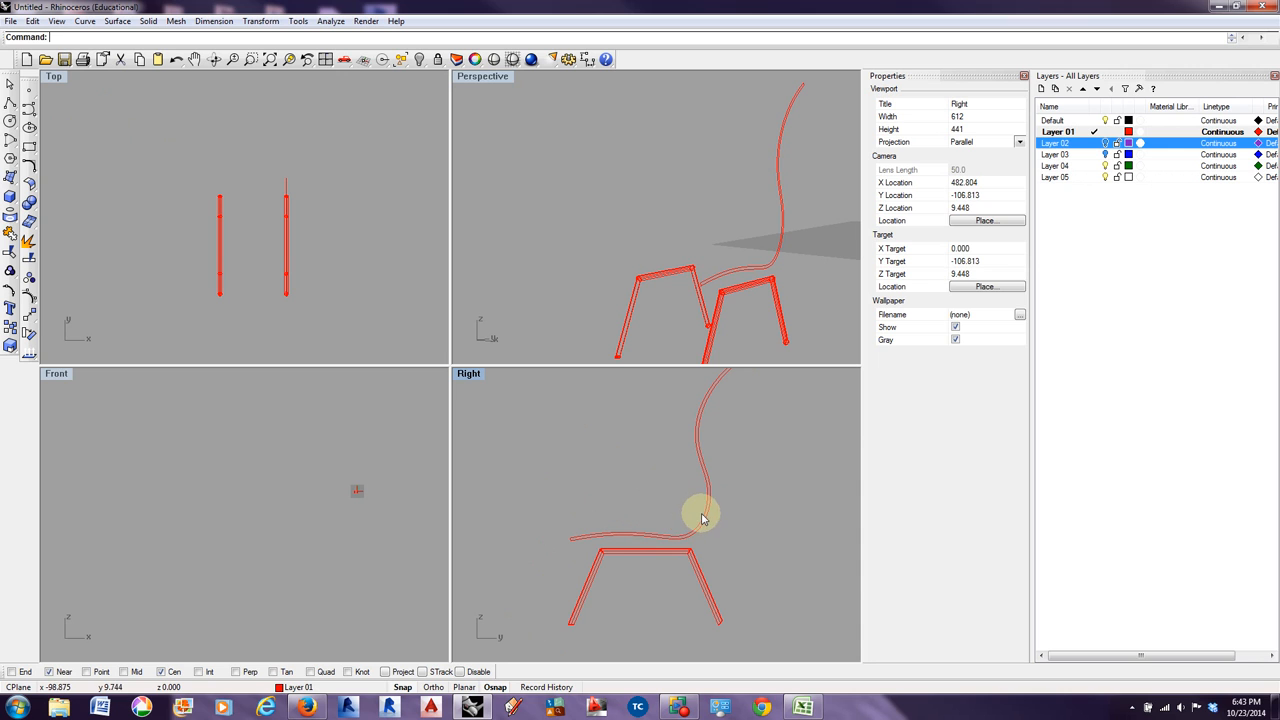
pyautogui.scroll(-2, 588, 442)
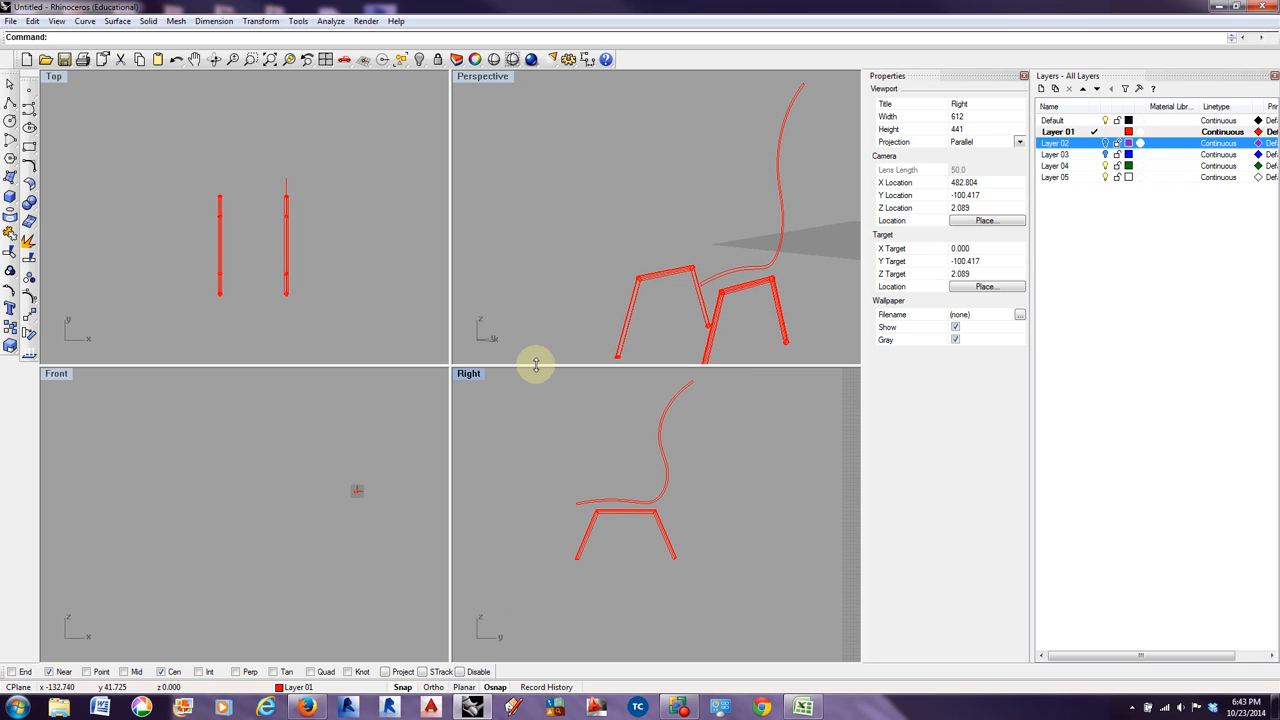
pyautogui.scroll(-1, 562, 392)
pyautogui.moveTo(558, 377); pyautogui.dragTo(690, 488)
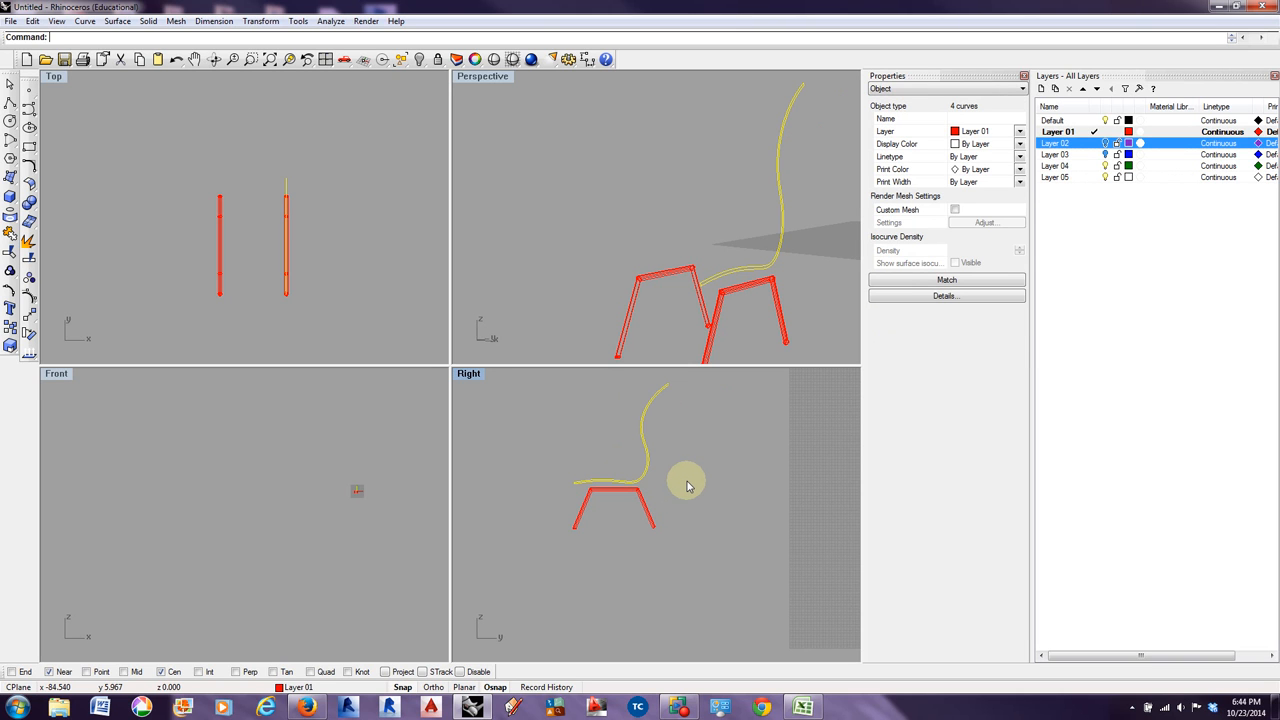
pyautogui.write('Join')
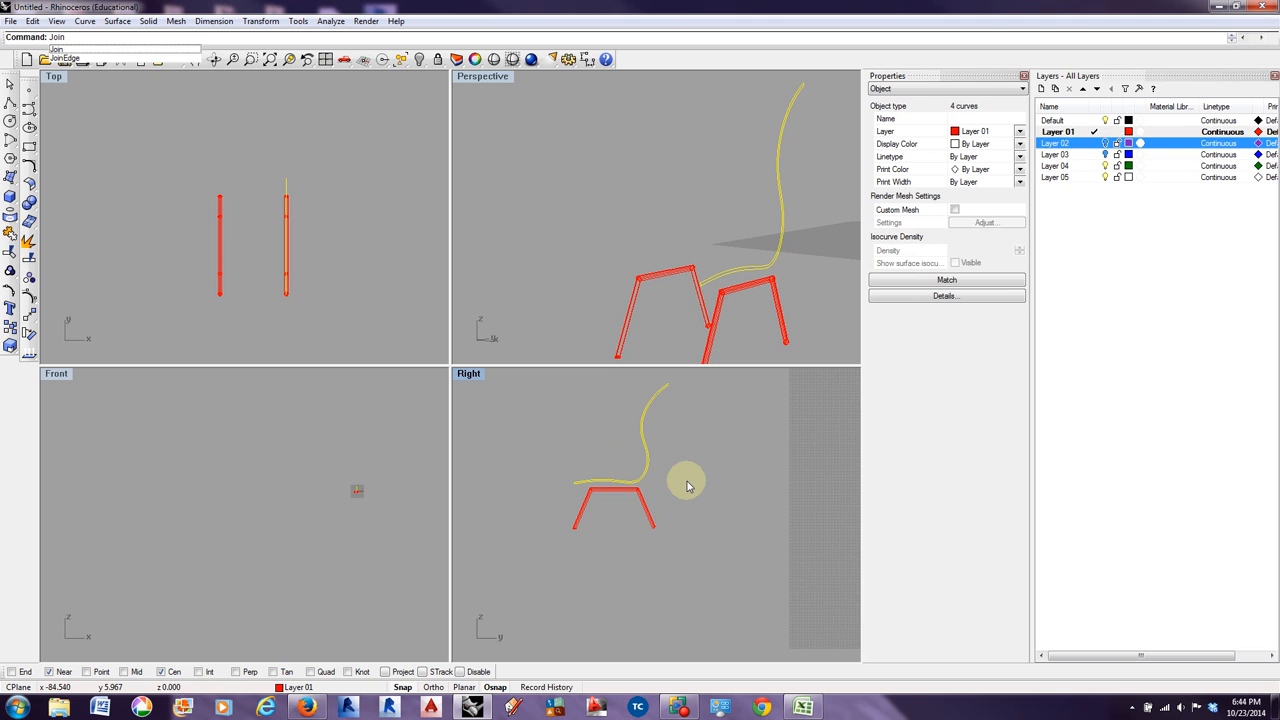
pyautogui.write('E')
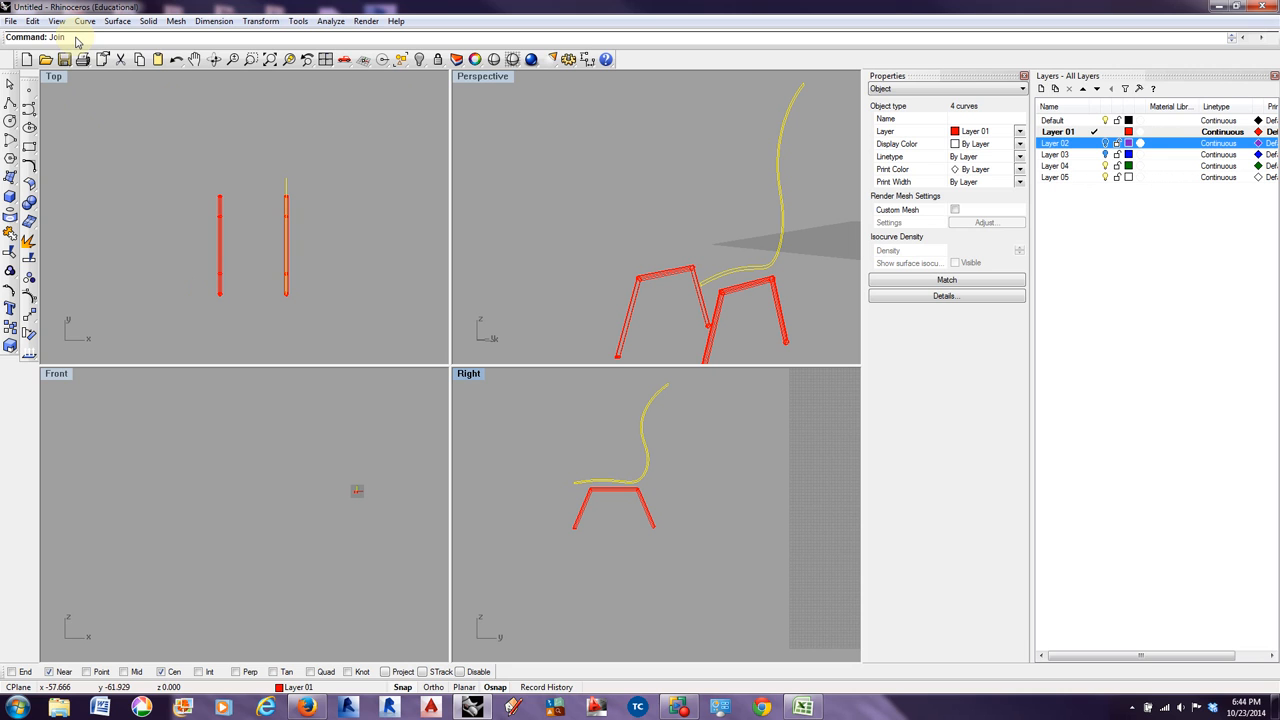
pyautogui.press('Return')
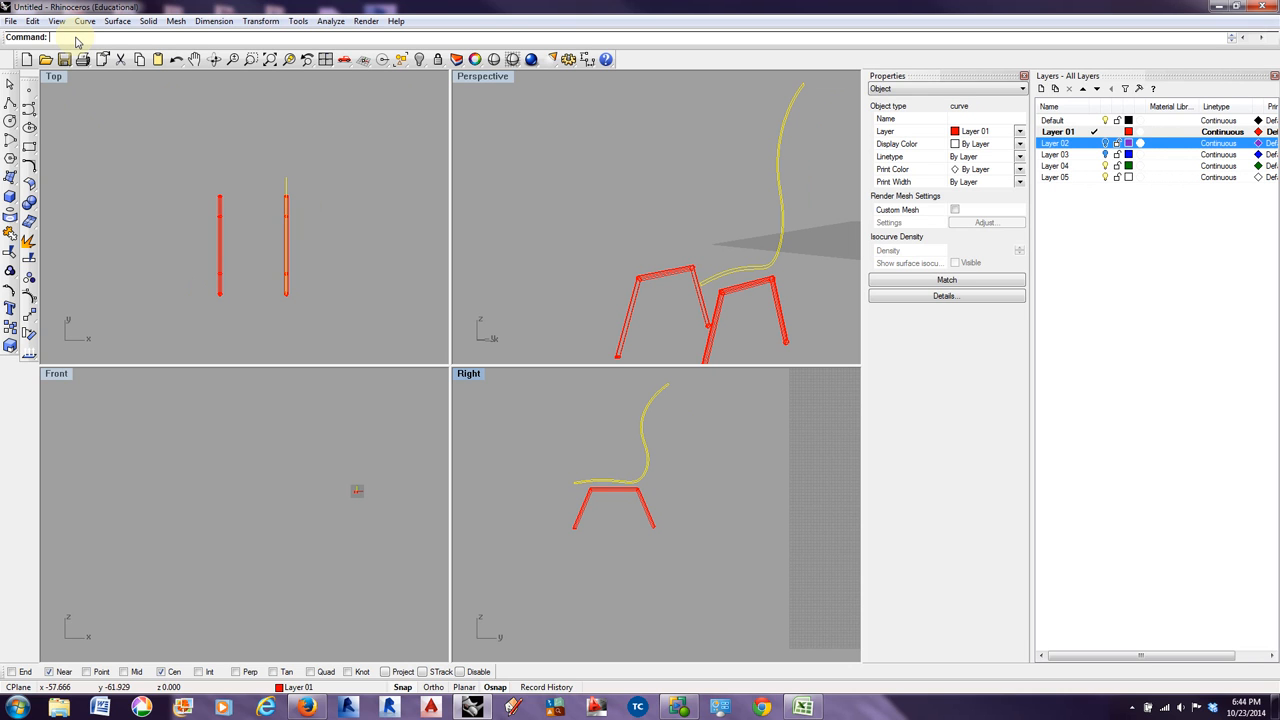
# - Extrude the closed chair profile 18 units with capped ends, spanning from one leg frame to the other
pyautogui.click(604, 443)
pyautogui.scroll(10, 668, 388)
pyautogui.click(660, 390)
pyautogui.scroll(-6, 664, 434)
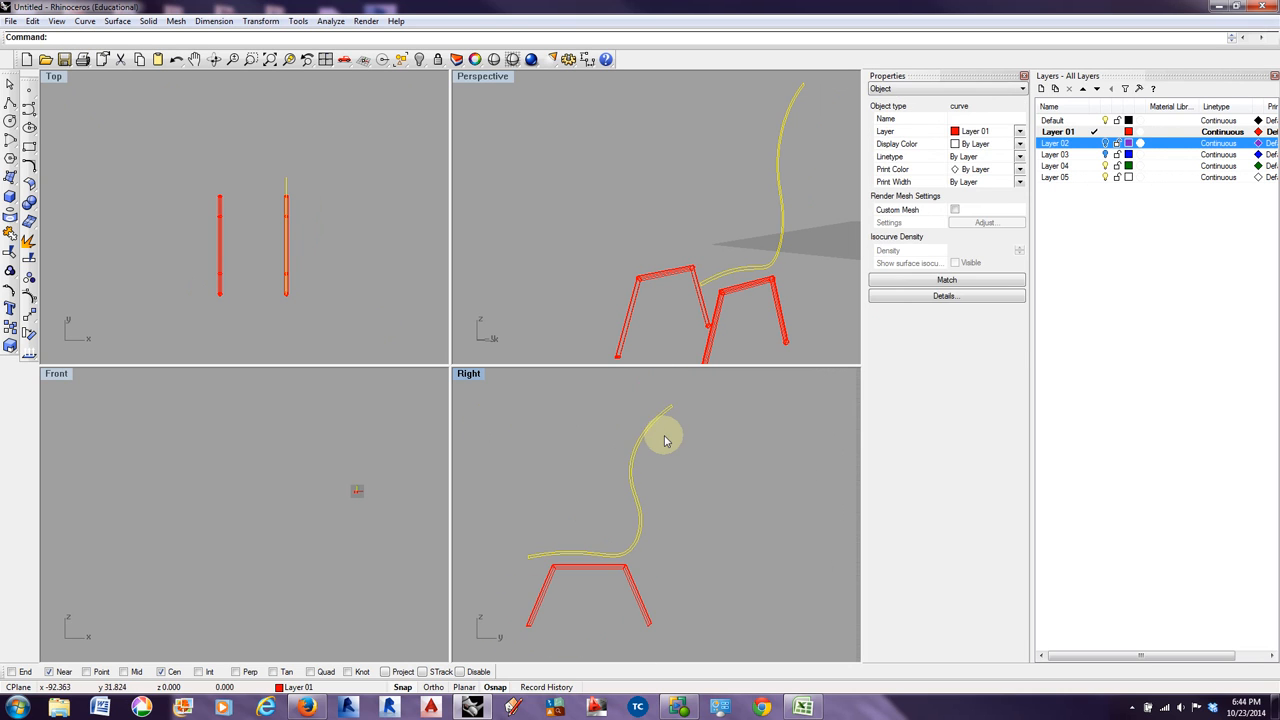
pyautogui.scroll(5, 670, 410)
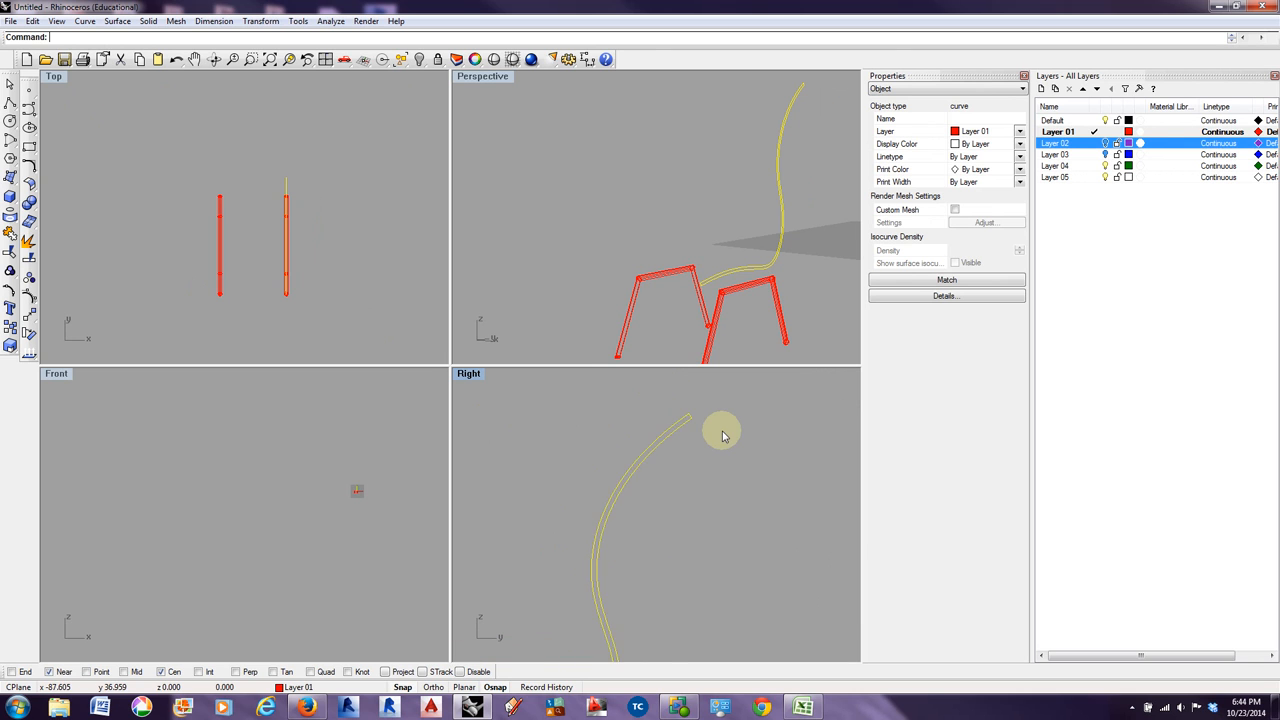
pyautogui.scroll(-3, 723, 435)
pyautogui.scroll(2, 713, 470)
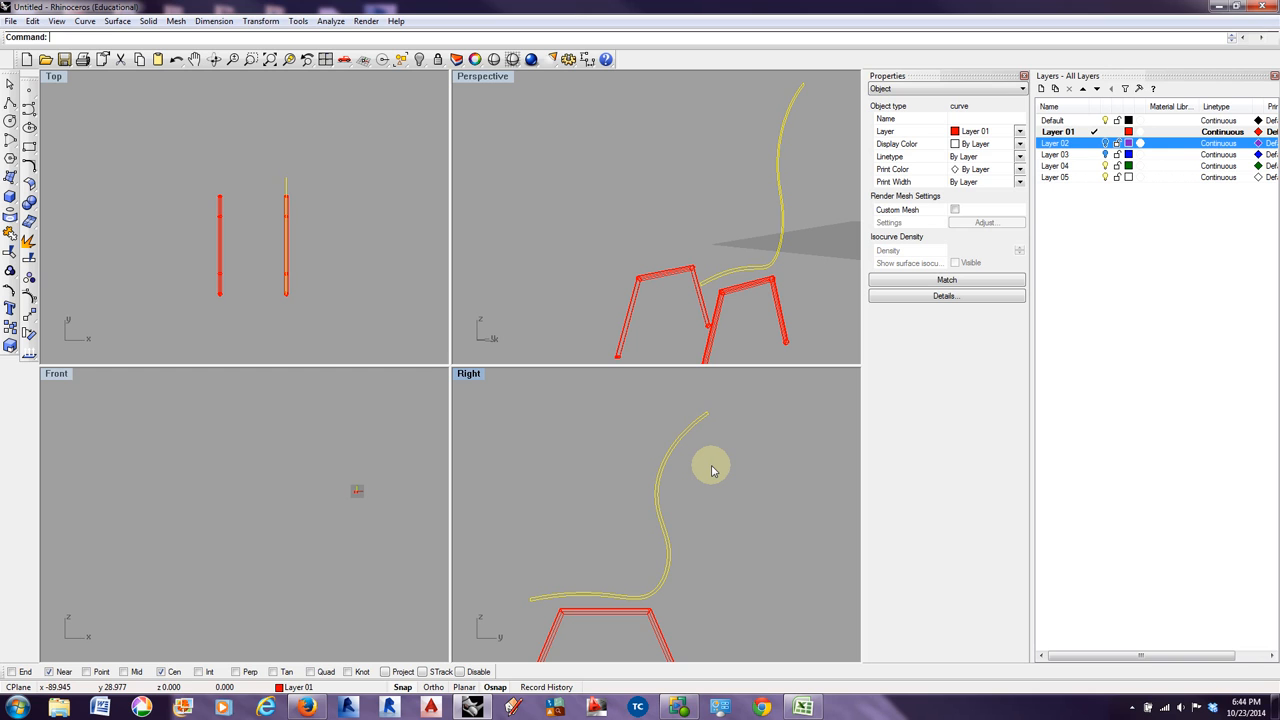
pyautogui.write('ture')
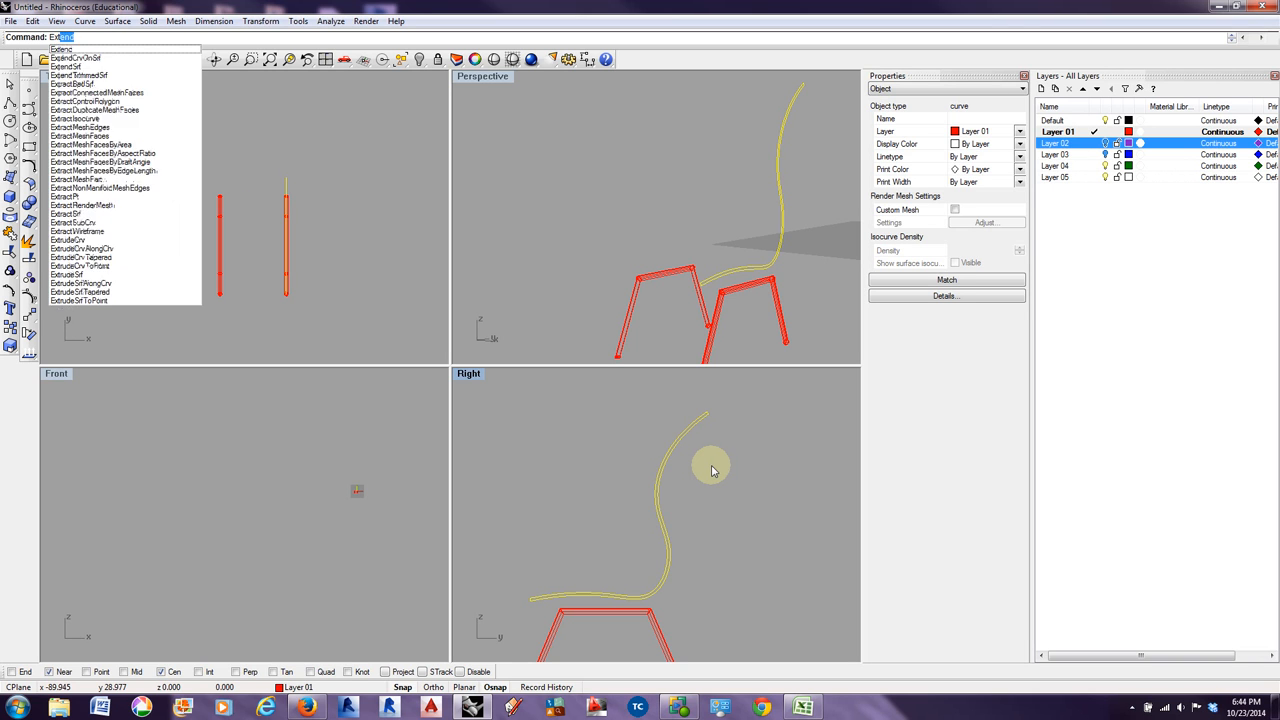
pyautogui.press('BackSpace')
pyautogui.press('BackSpace')
pyautogui.press('BackSpace')
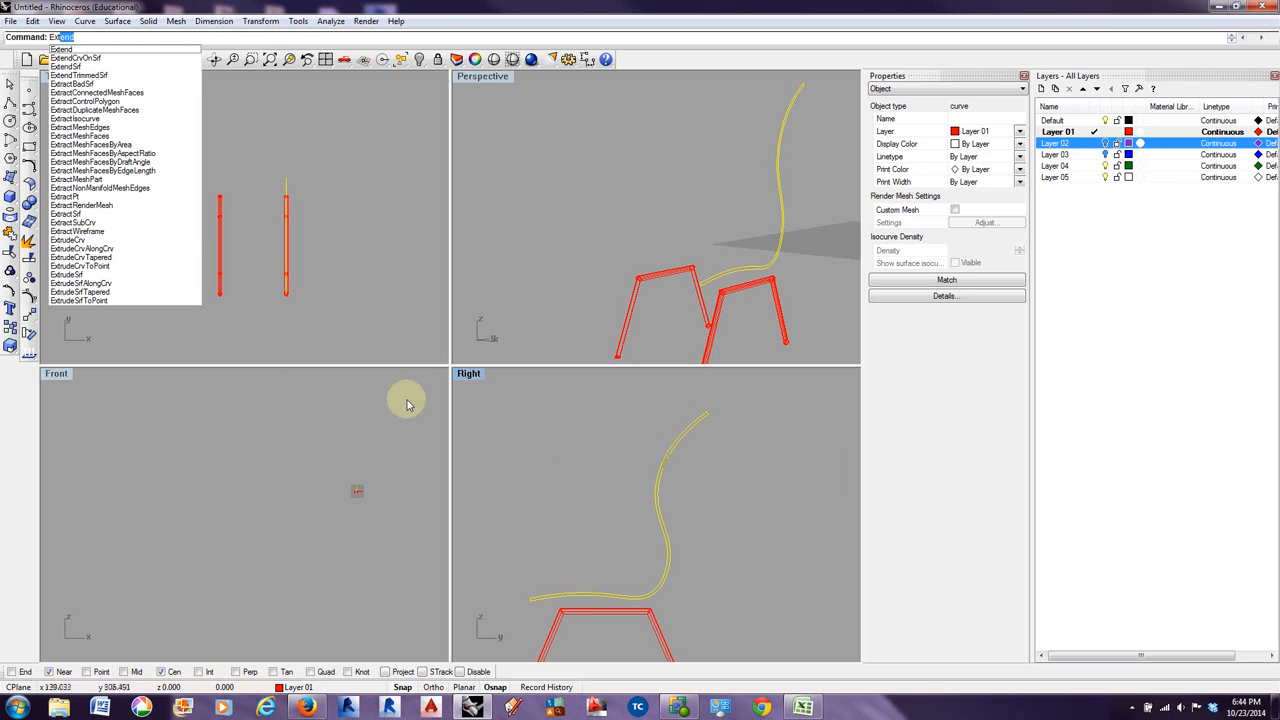
pyautogui.click(92, 242)
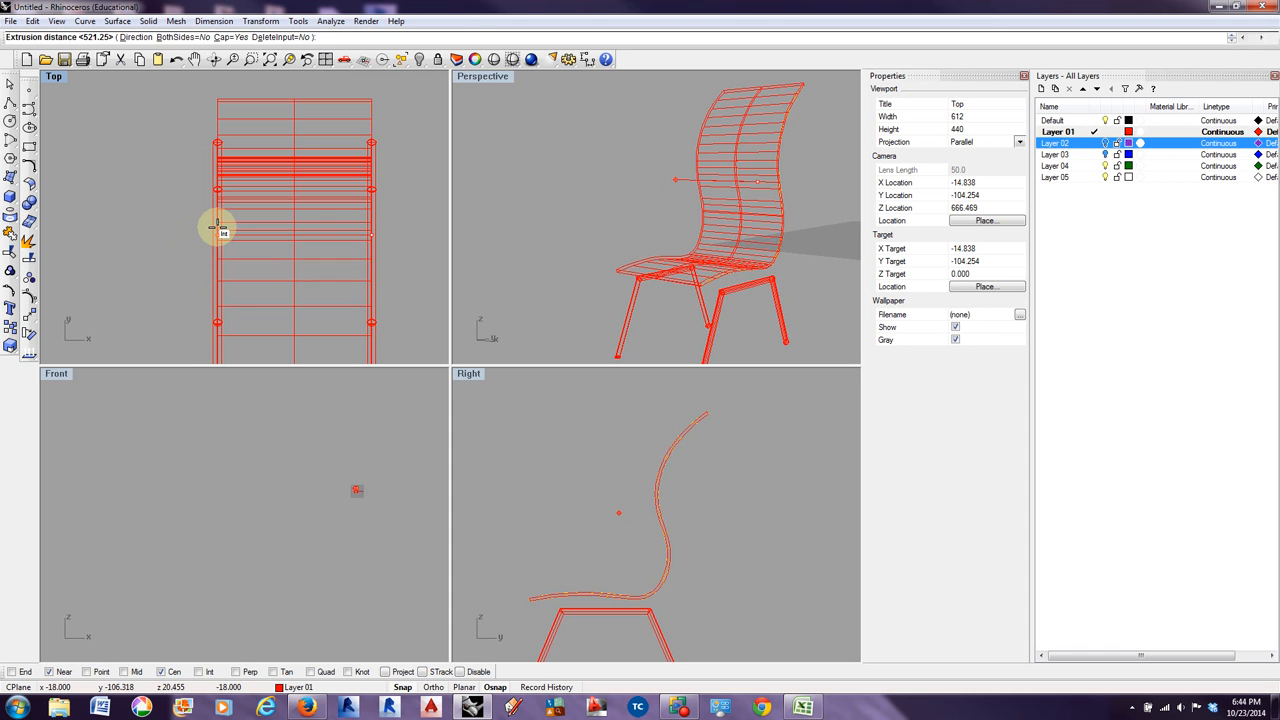
pyautogui.click(217, 228)
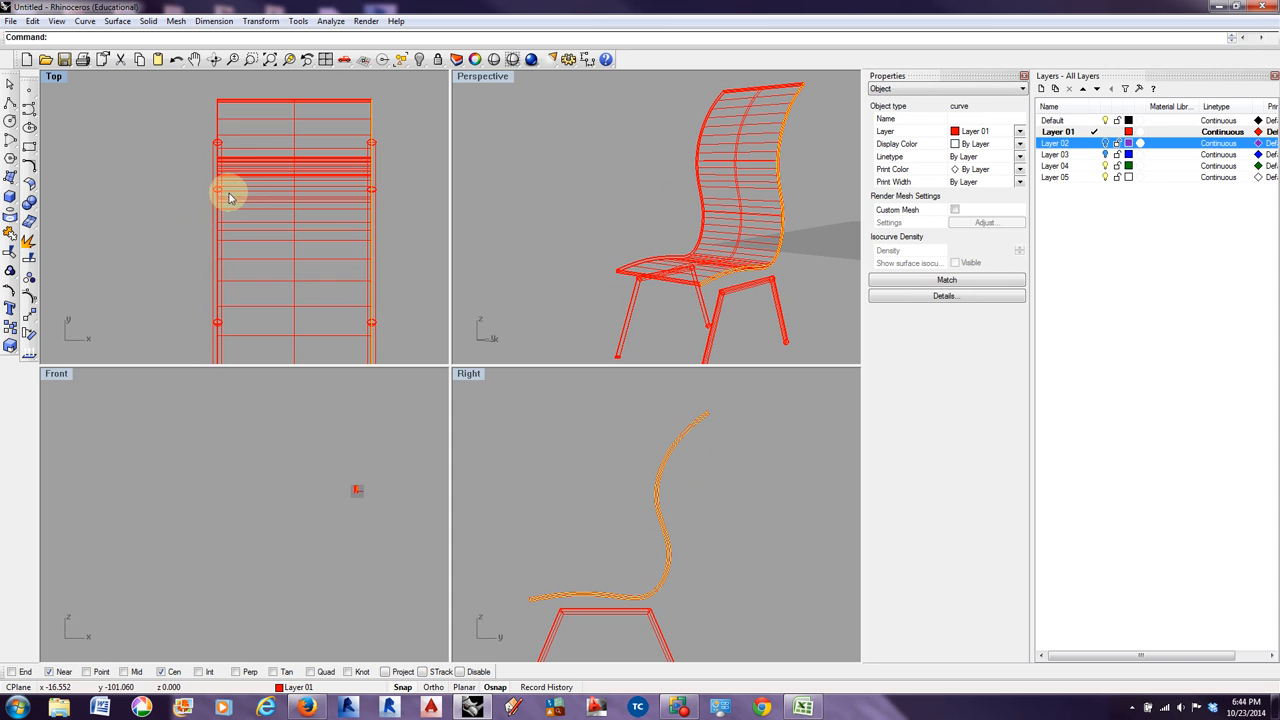
# - Deselect the profile curve and rename Layer 04 as "surface"
pyautogui.scroll(-2, 323, 209)
pyautogui.click(400, 171)
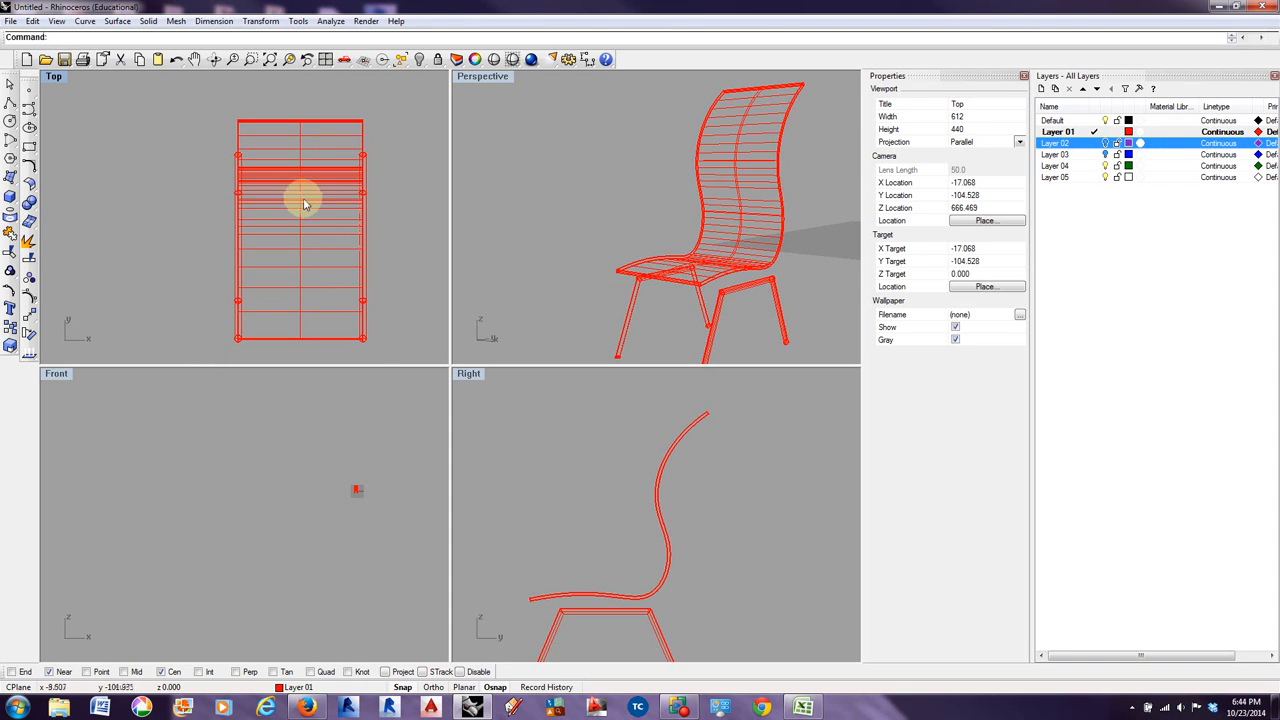
pyautogui.rightClick(1053, 166)
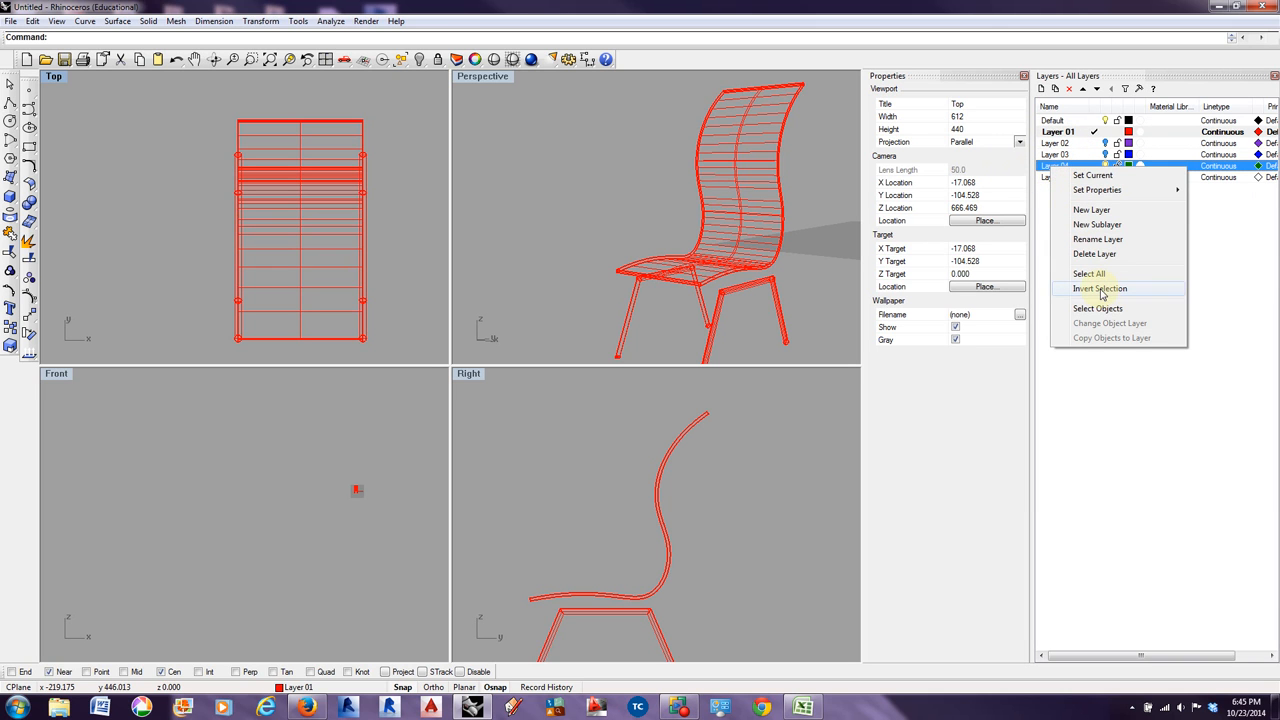
pyautogui.click(1100, 240)
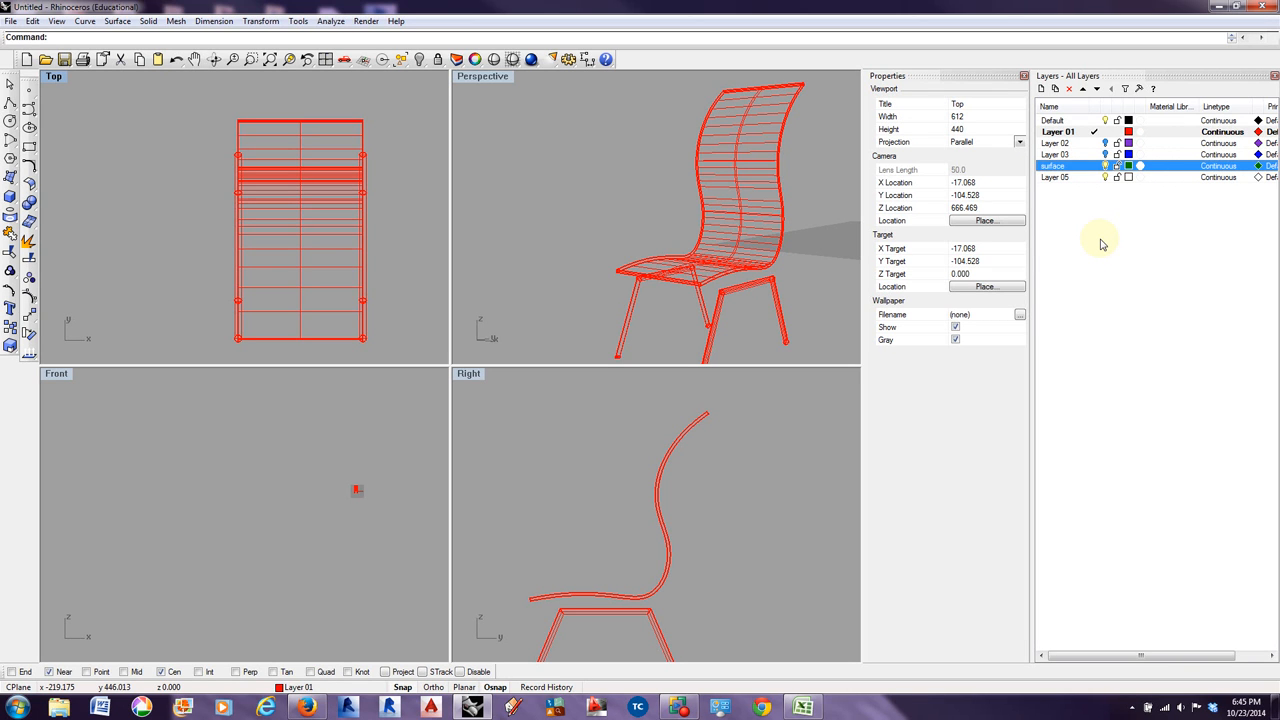
# - Move the extruded seat-and-backrest polysurface to the surface layer and deselect it
pyautogui.click(310, 123)
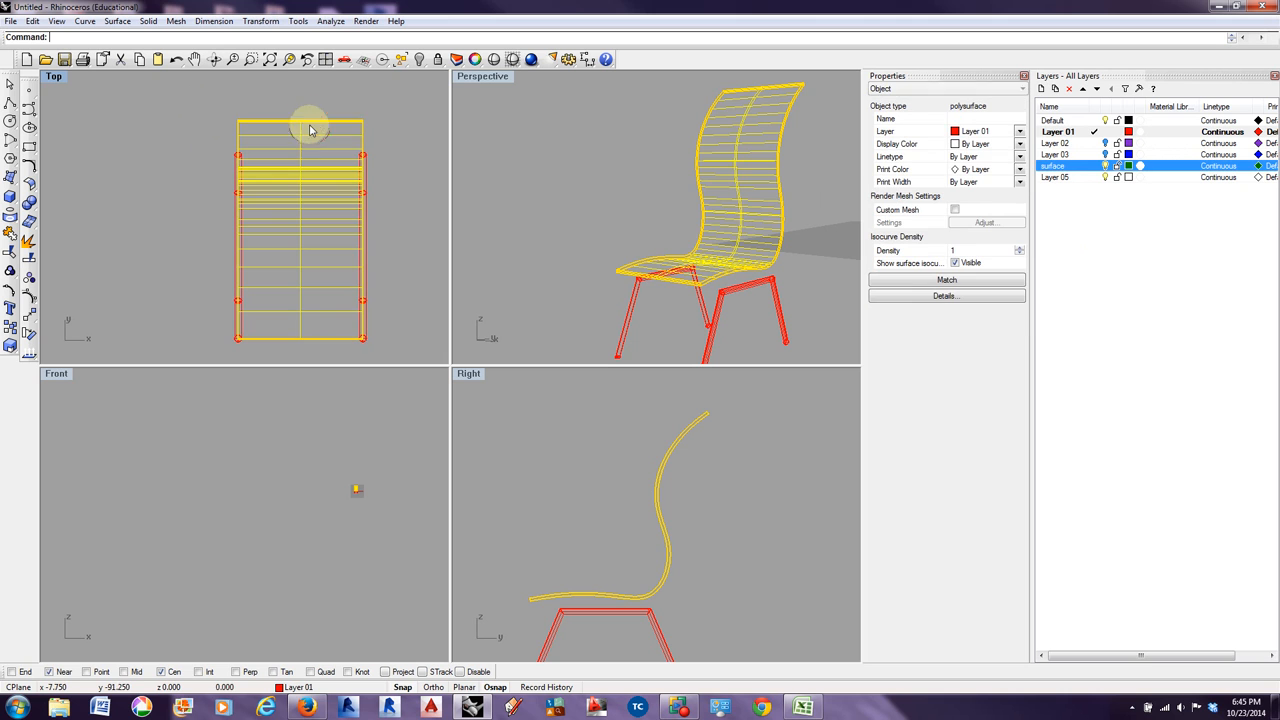
pyautogui.rightClick(1059, 172)
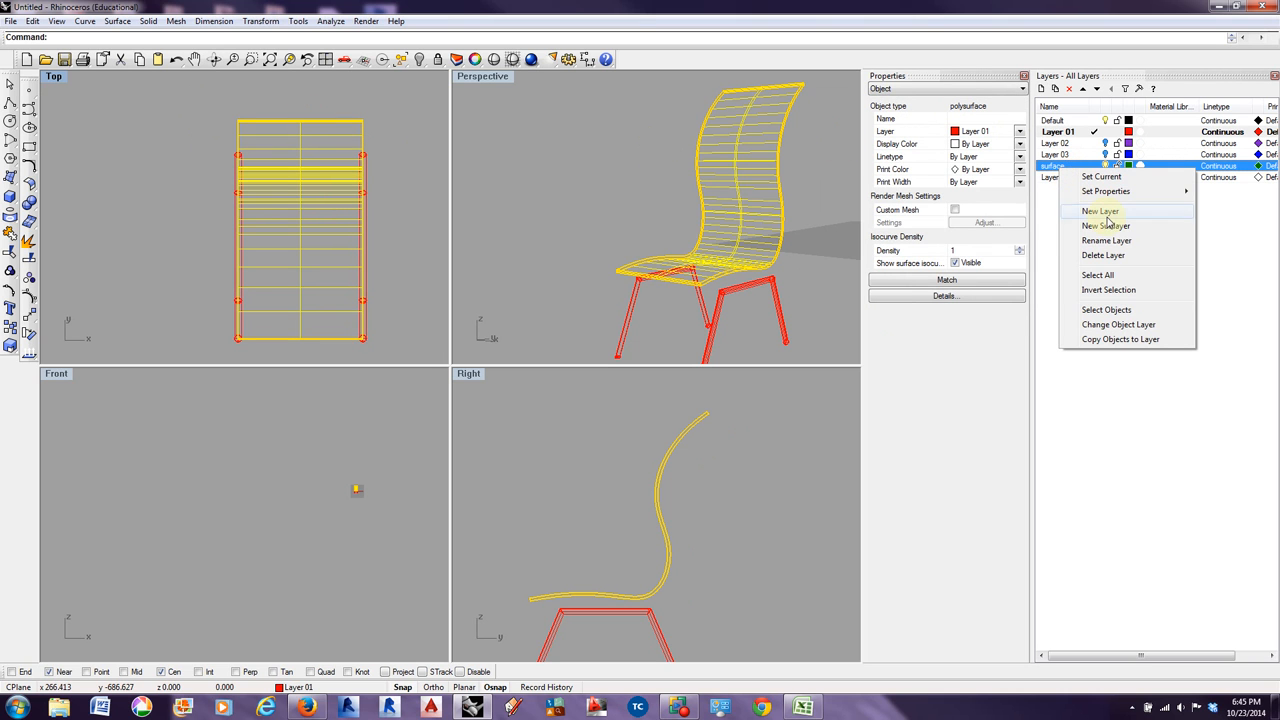
pyautogui.click(1118, 324)
pyautogui.click(523, 251)
pyautogui.scroll(-1, 536, 238)
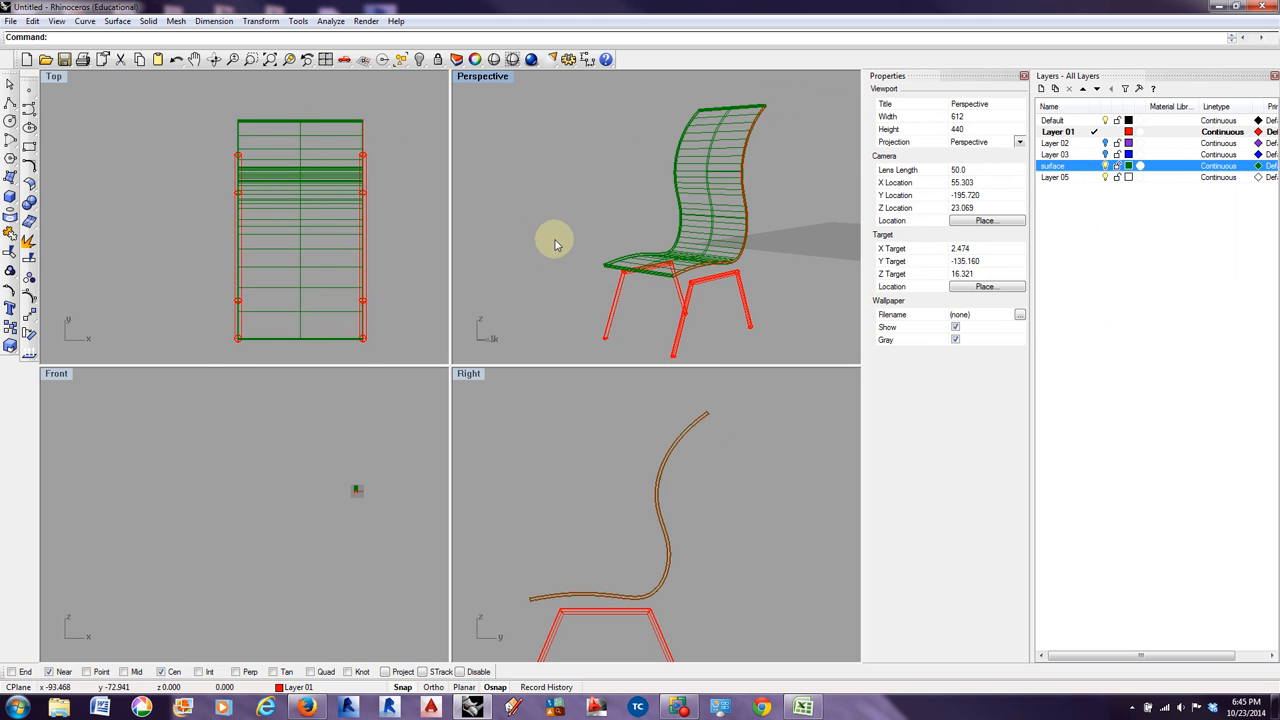
pyautogui.scroll(1, 388, 152)
pyautogui.click(768, 149)
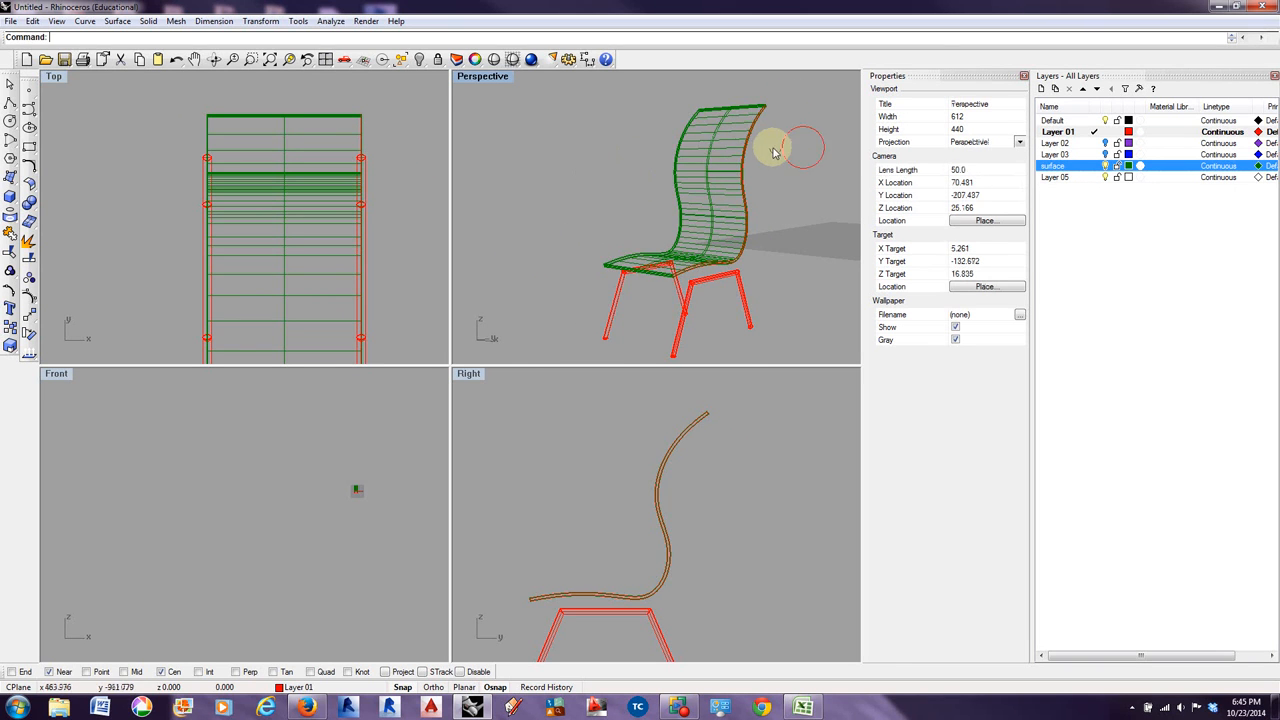
pyautogui.scroll(4, 766, 125)
pyautogui.click(743, 104)
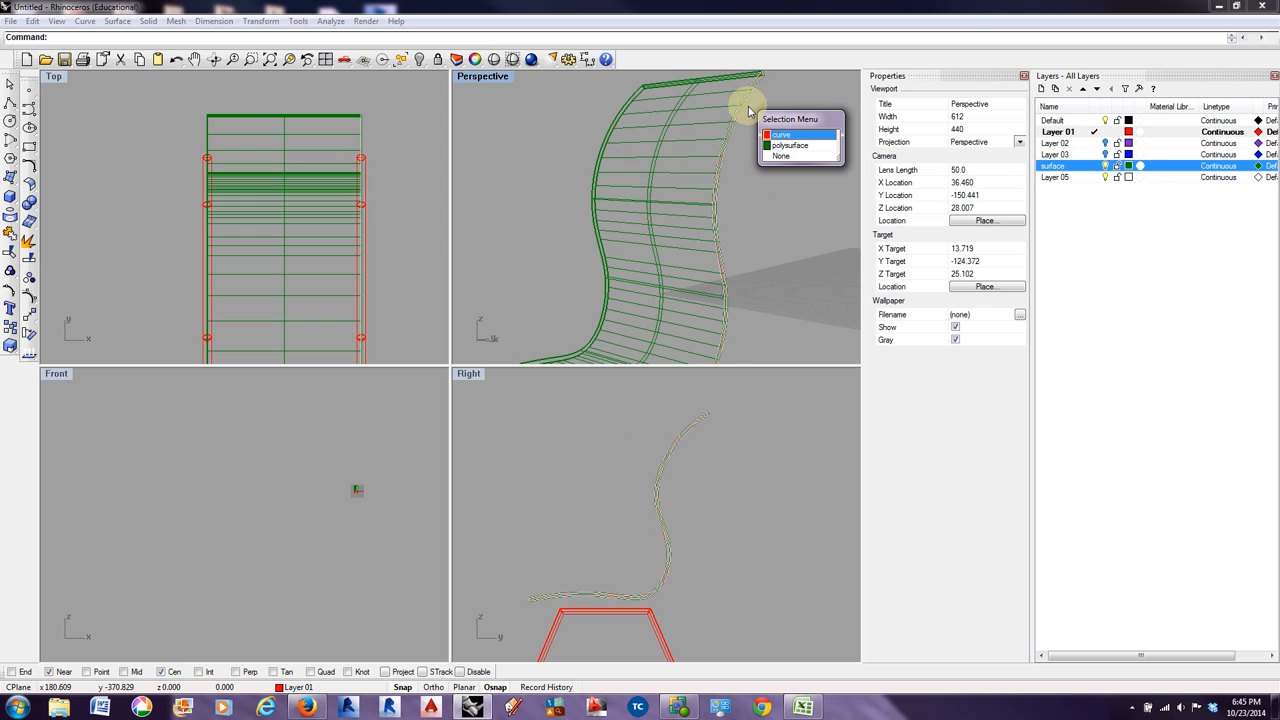
pyautogui.click(748, 145)
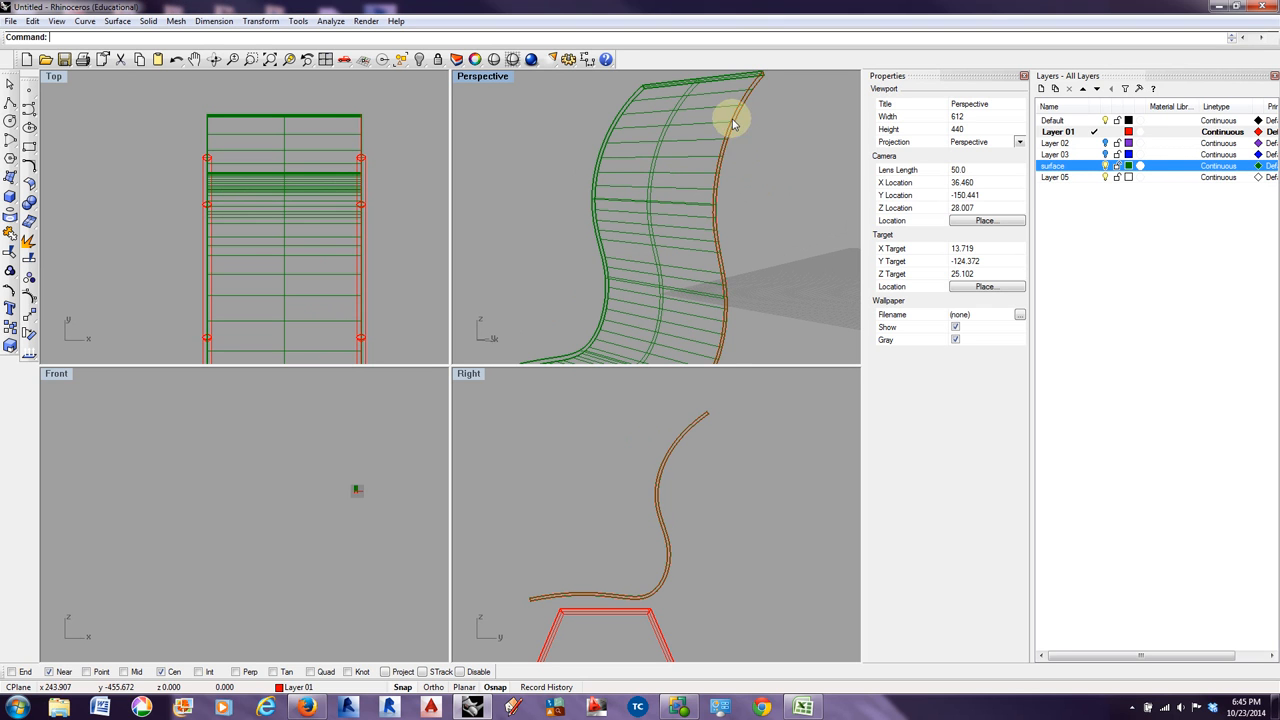
pyautogui.scroll(-12, 736, 165)
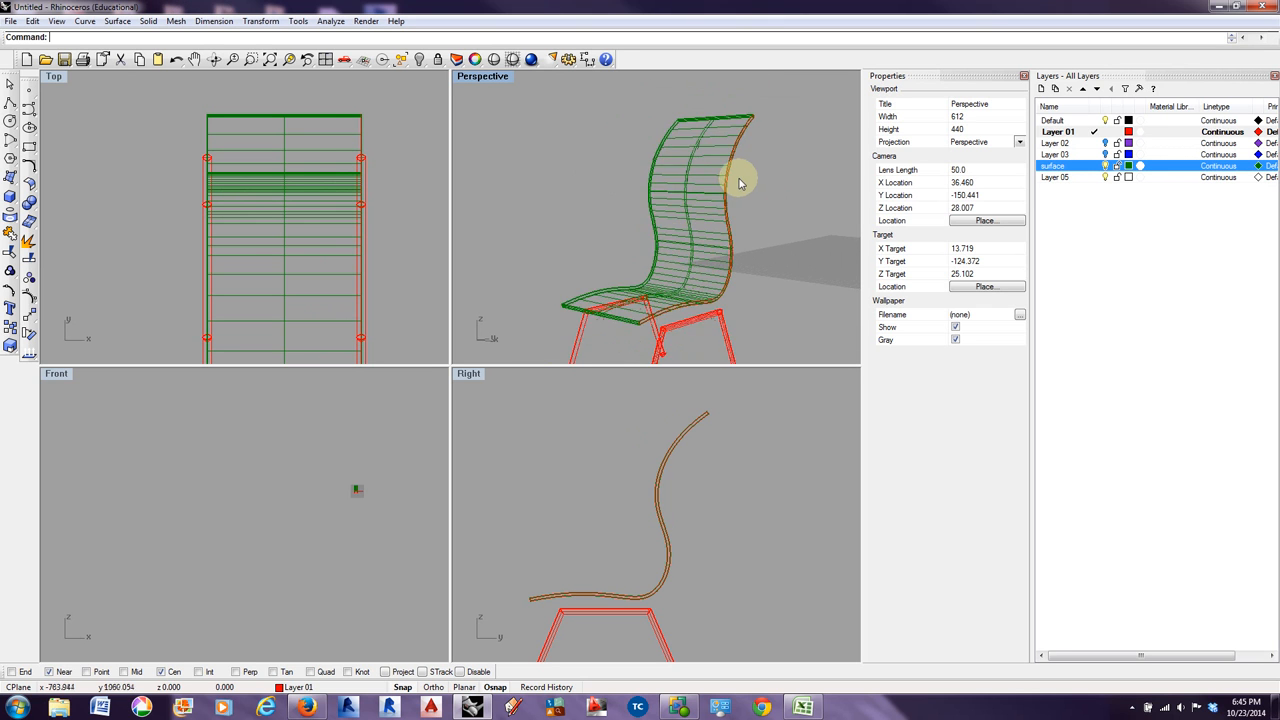
# - Start a Scale 1-D of the seat-and-backrest polysurface and limit the object snaps to End and Mid
pyautogui.click(386, 125)
pyautogui.scroll(-2, 382, 145)
pyautogui.scroll(2, 392, 156)
pyautogui.scroll(-1, 397, 160)
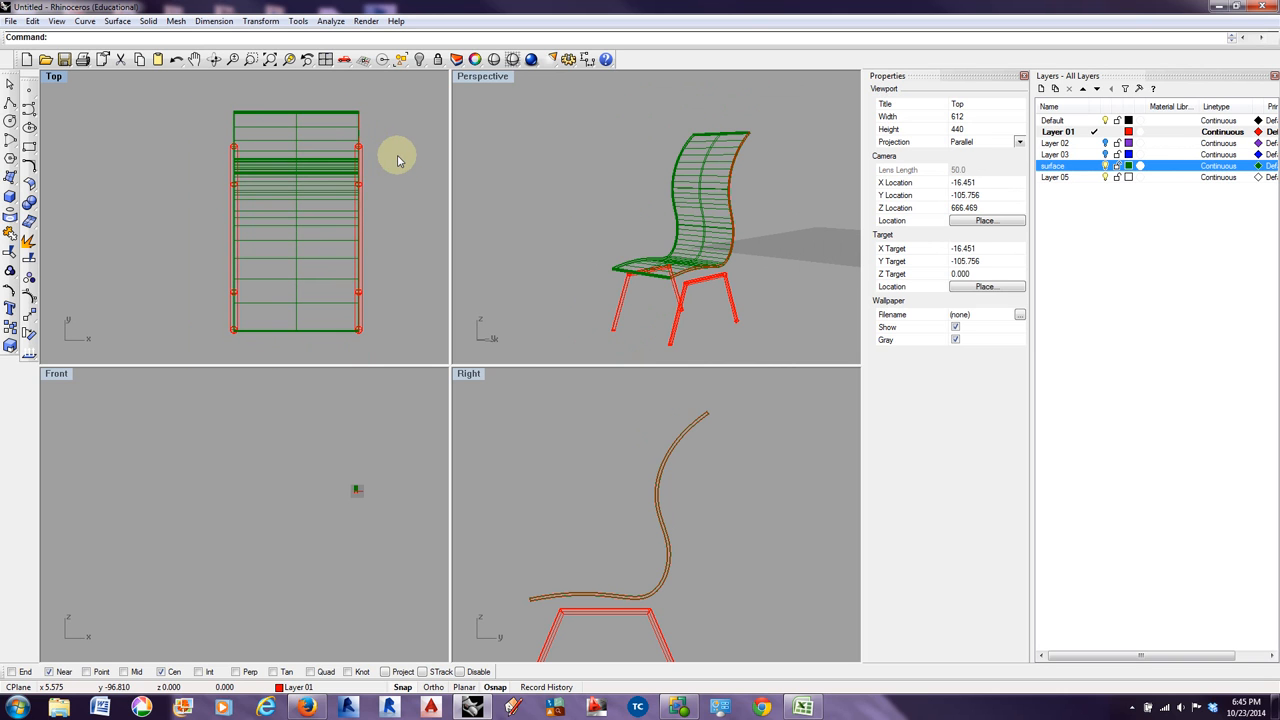
pyautogui.click(297, 118)
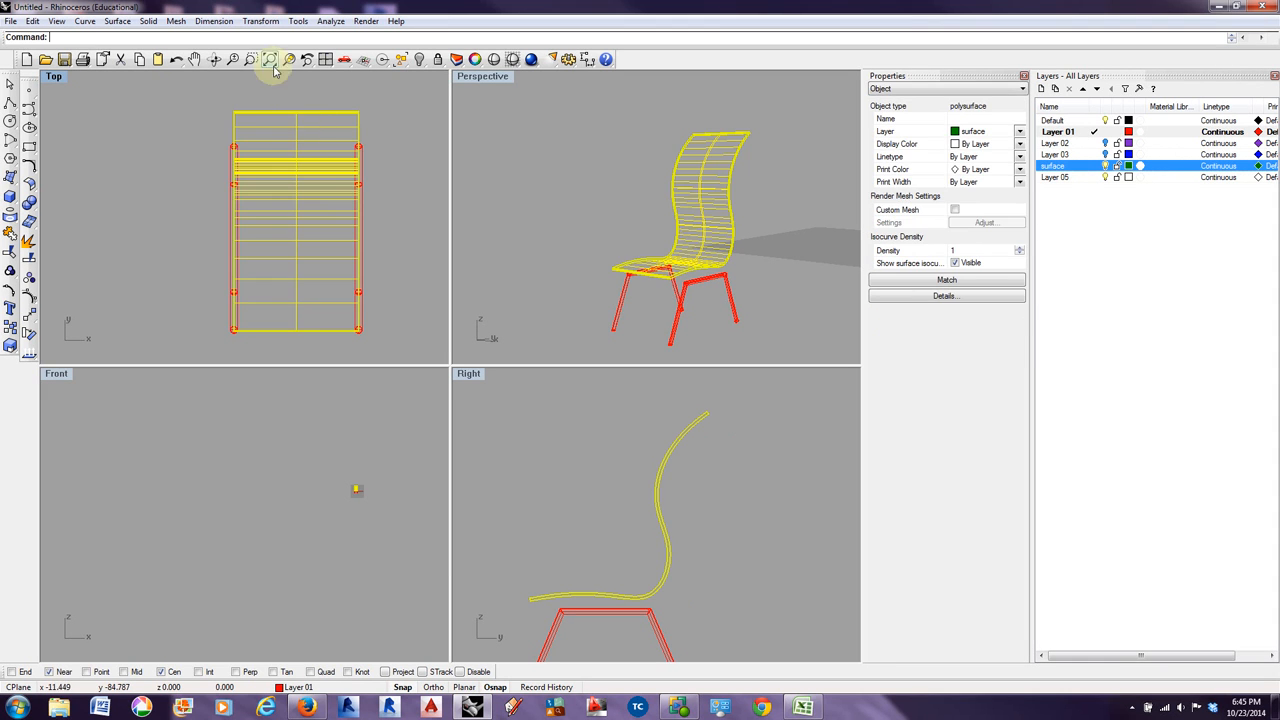
pyautogui.click(257, 24)
pyautogui.moveTo(297, 95)
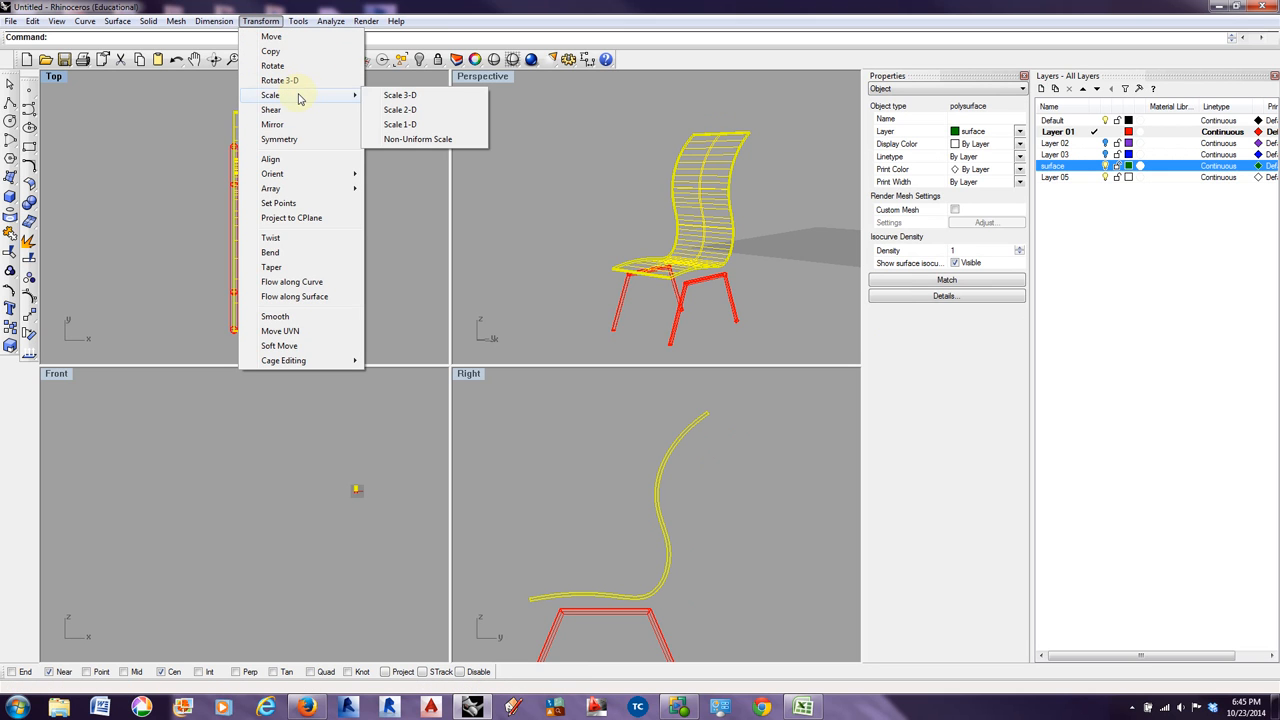
pyautogui.click(400, 124)
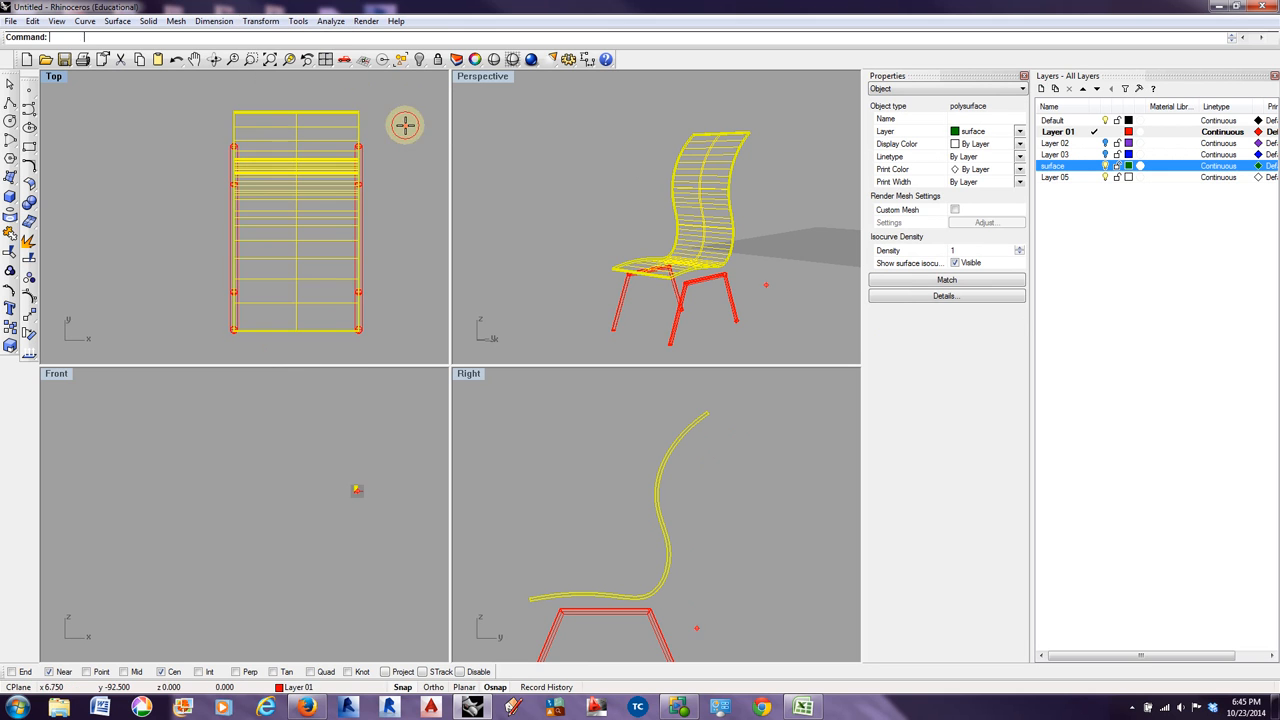
pyautogui.scroll(3, 297, 113)
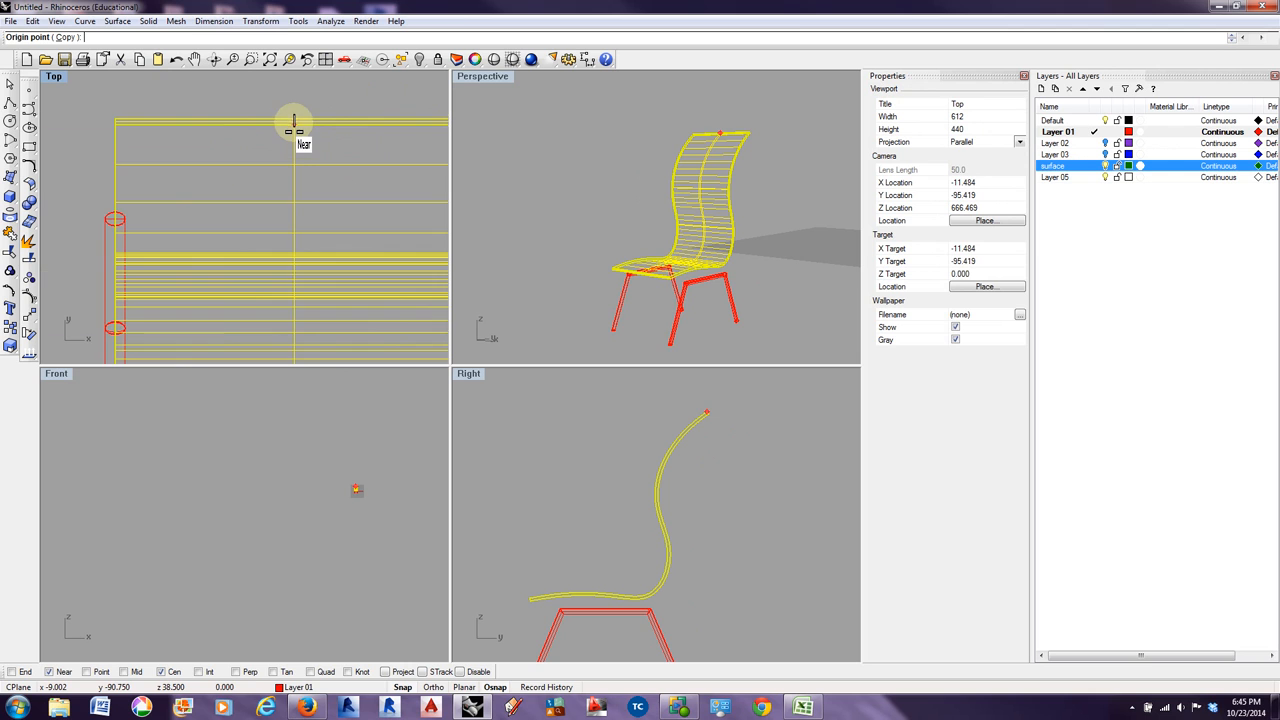
pyautogui.scroll(3, 294, 125)
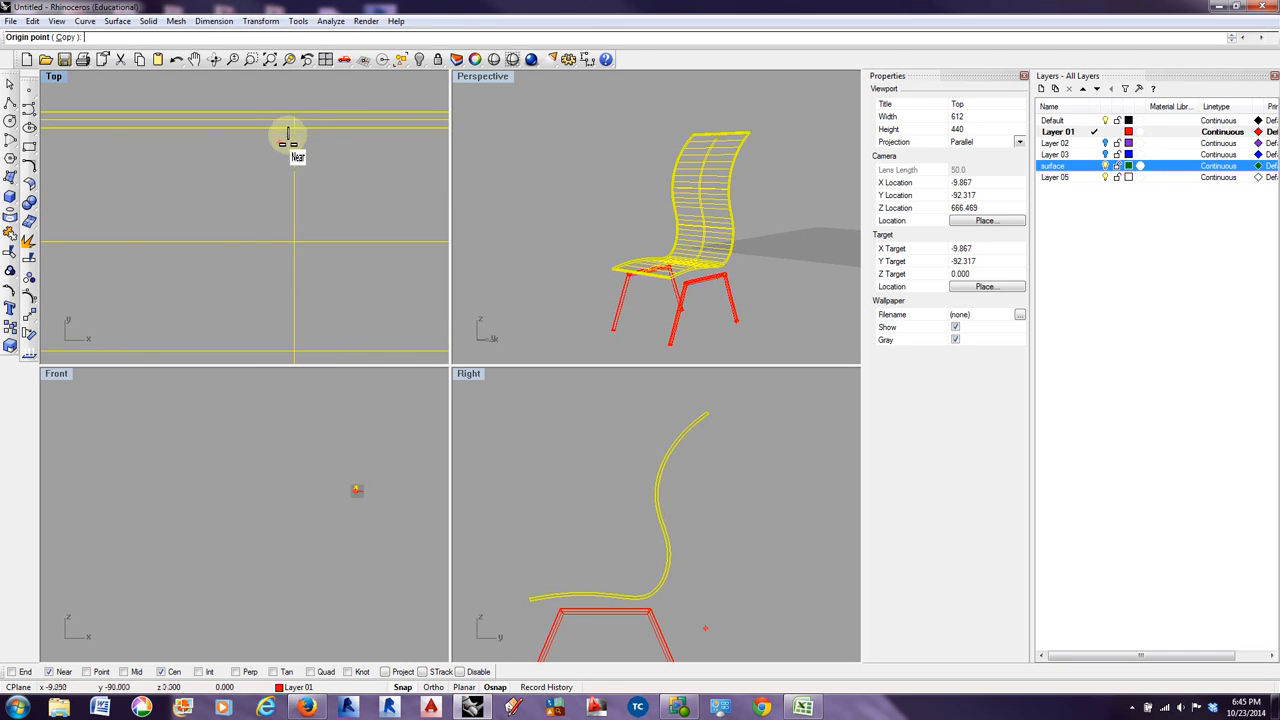
pyautogui.click(49, 671)
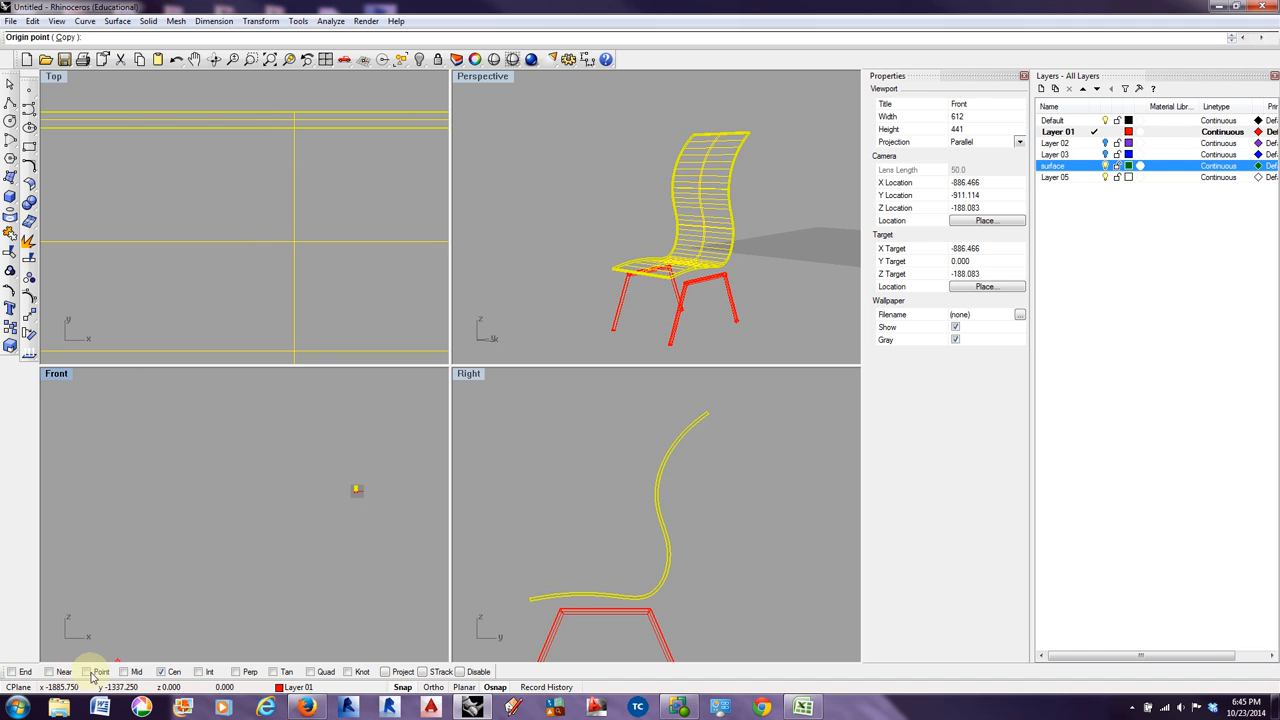
pyautogui.click(123, 671)
pyautogui.click(12, 671)
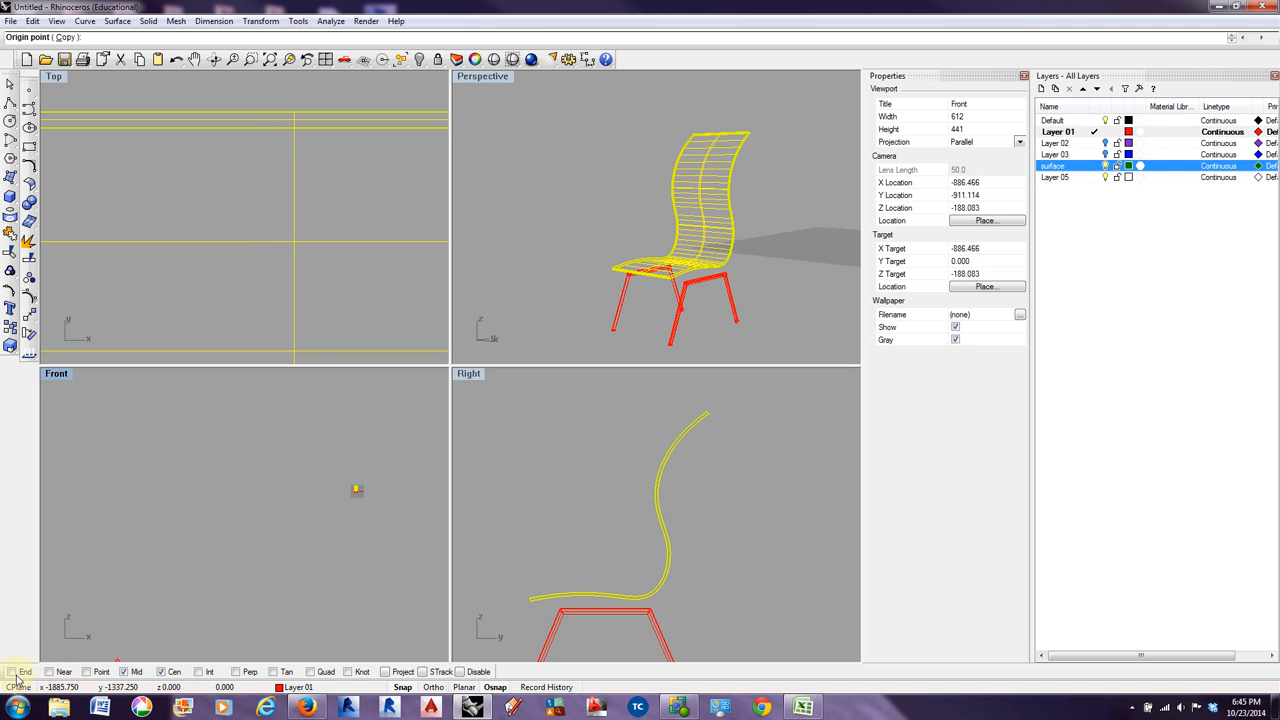
pyautogui.click(161, 672)
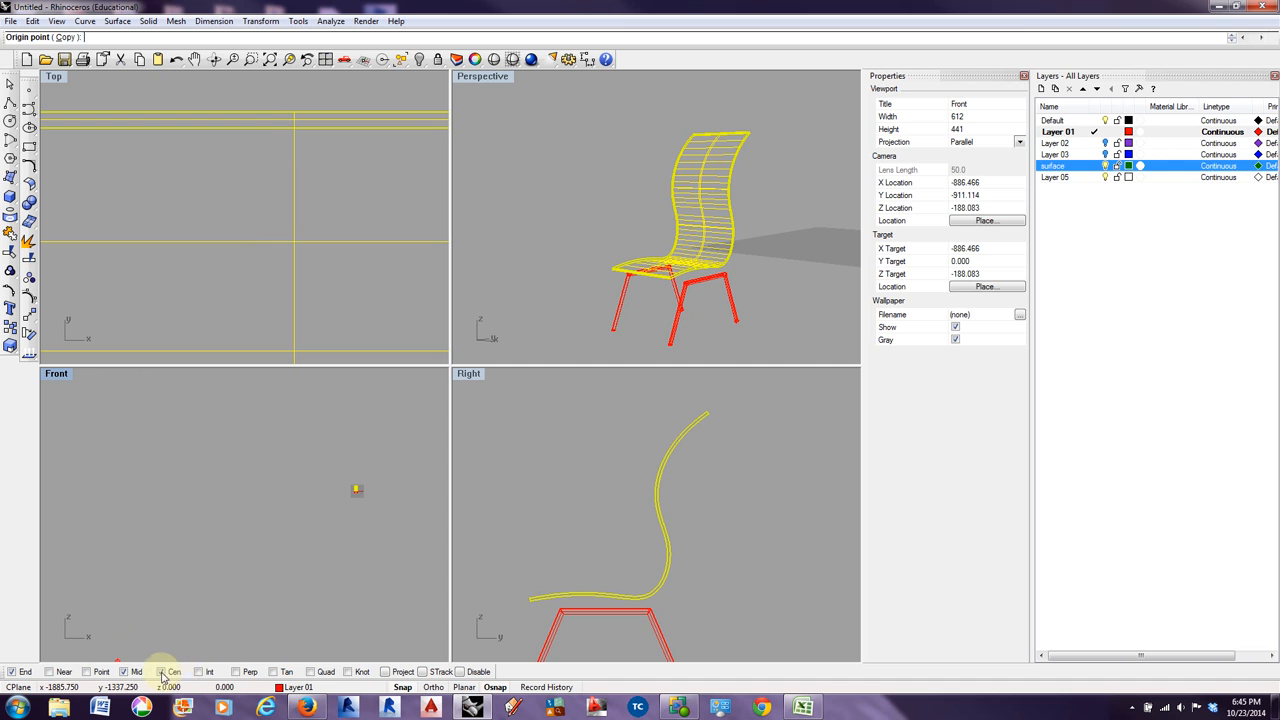
# - Widen the polysurface symmetrically about the midpoint of its back edge, to about 11.75 units on each side, and deselect it
pyautogui.scroll(-3, 284, 255)
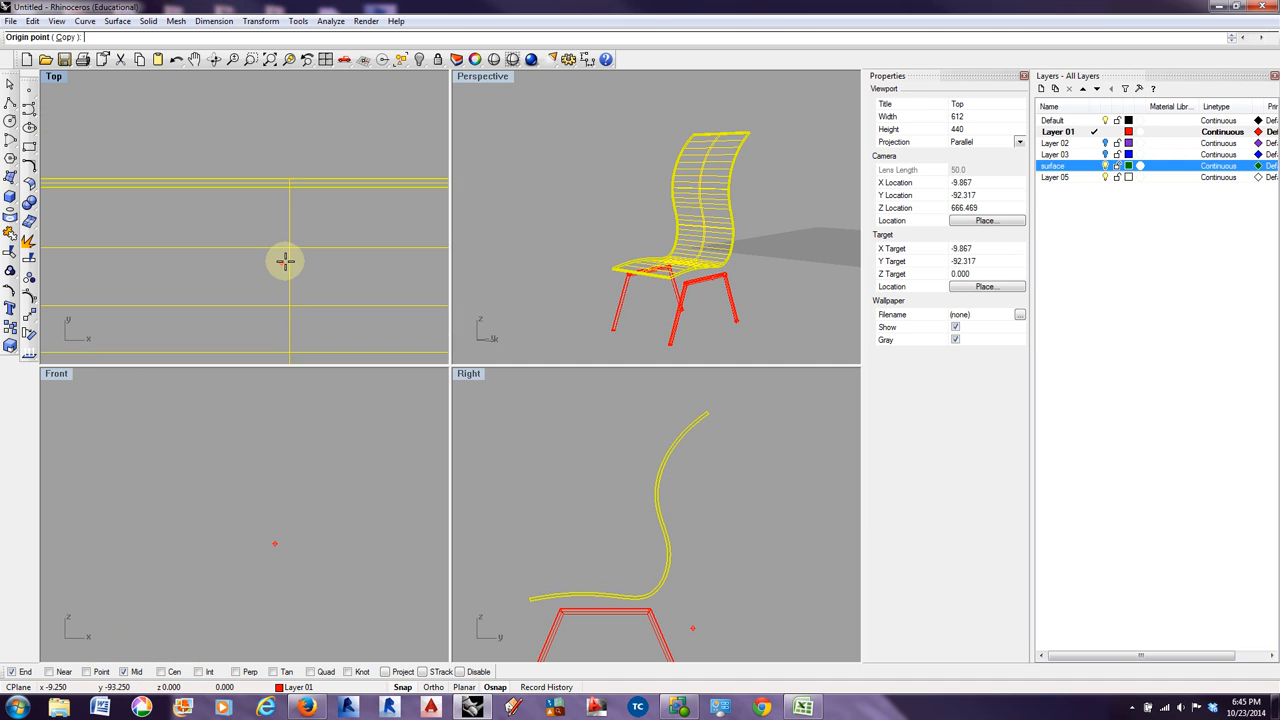
pyautogui.scroll(-2, 286, 200)
pyautogui.scroll(4, 289, 246)
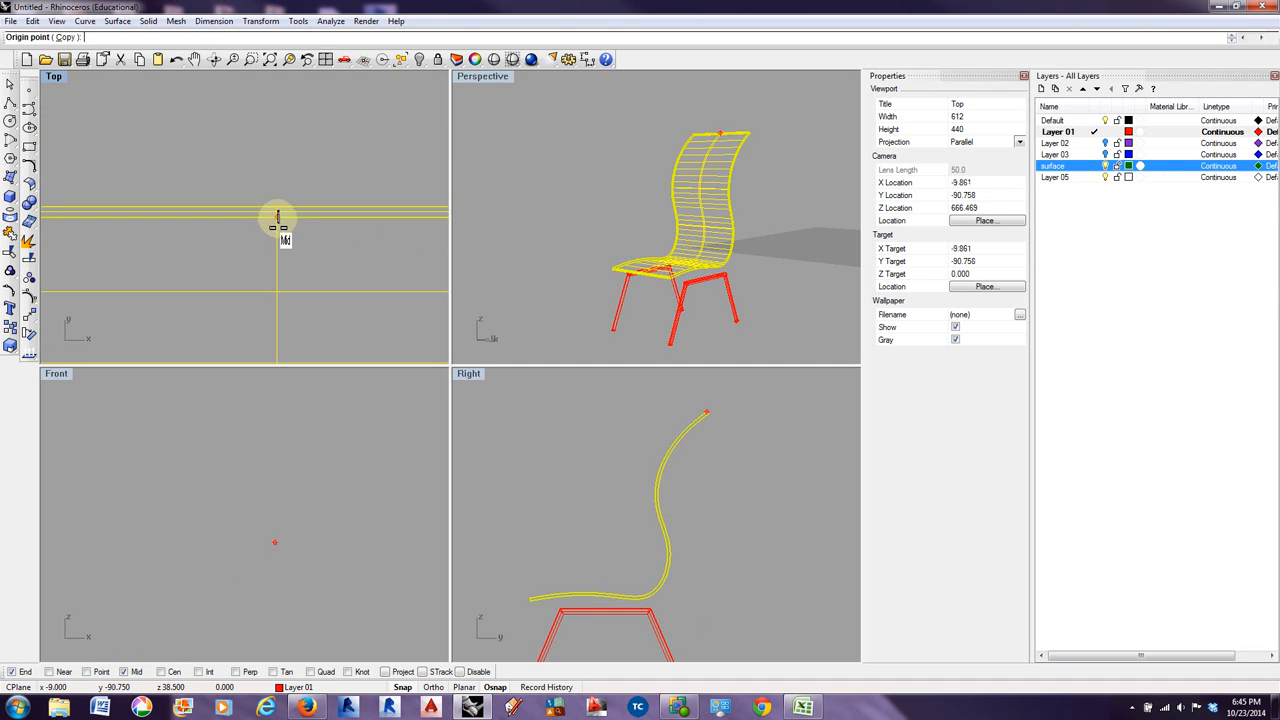
pyautogui.click(278, 222)
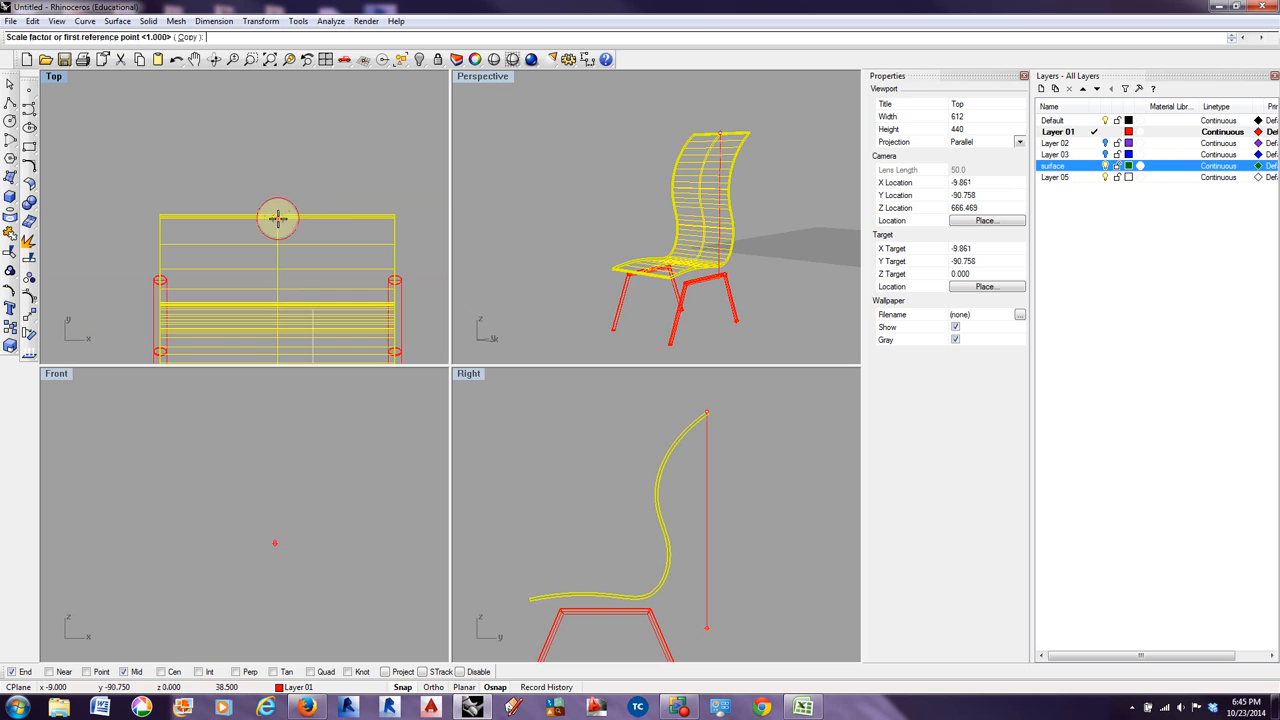
pyautogui.click(396, 224)
pyautogui.scroll(-3, 404, 211)
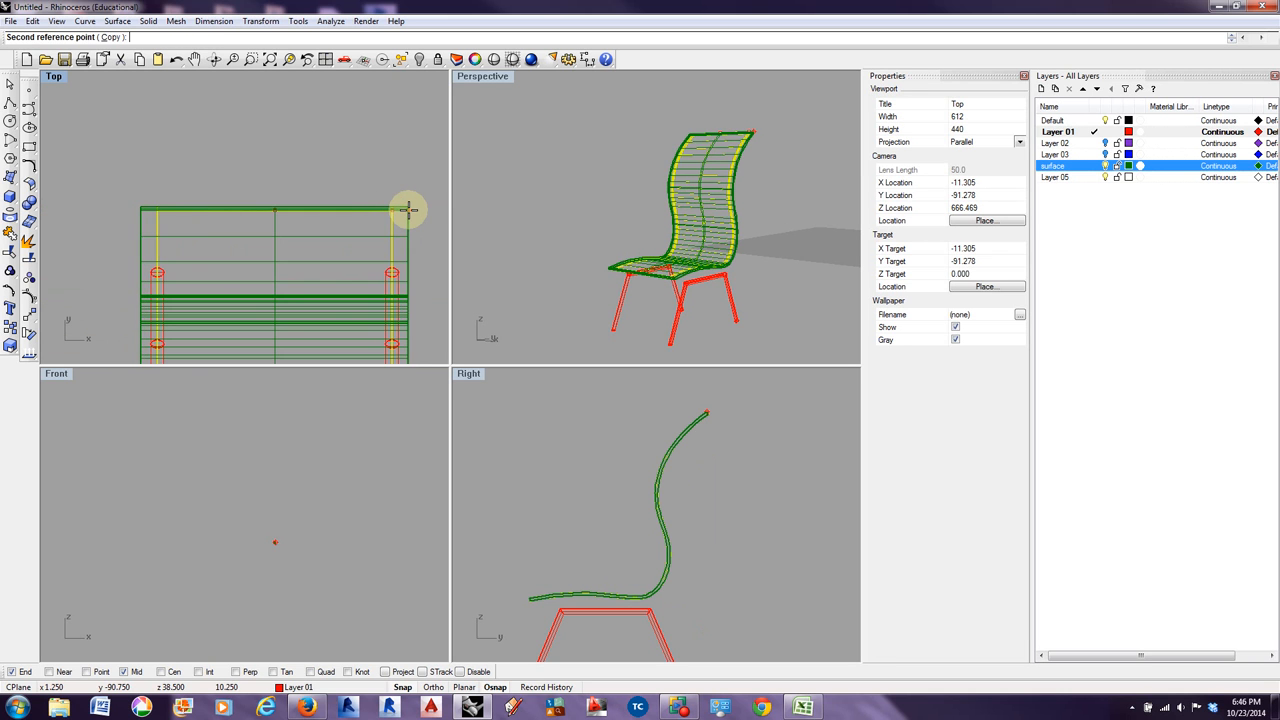
pyautogui.scroll(-3, 409, 210)
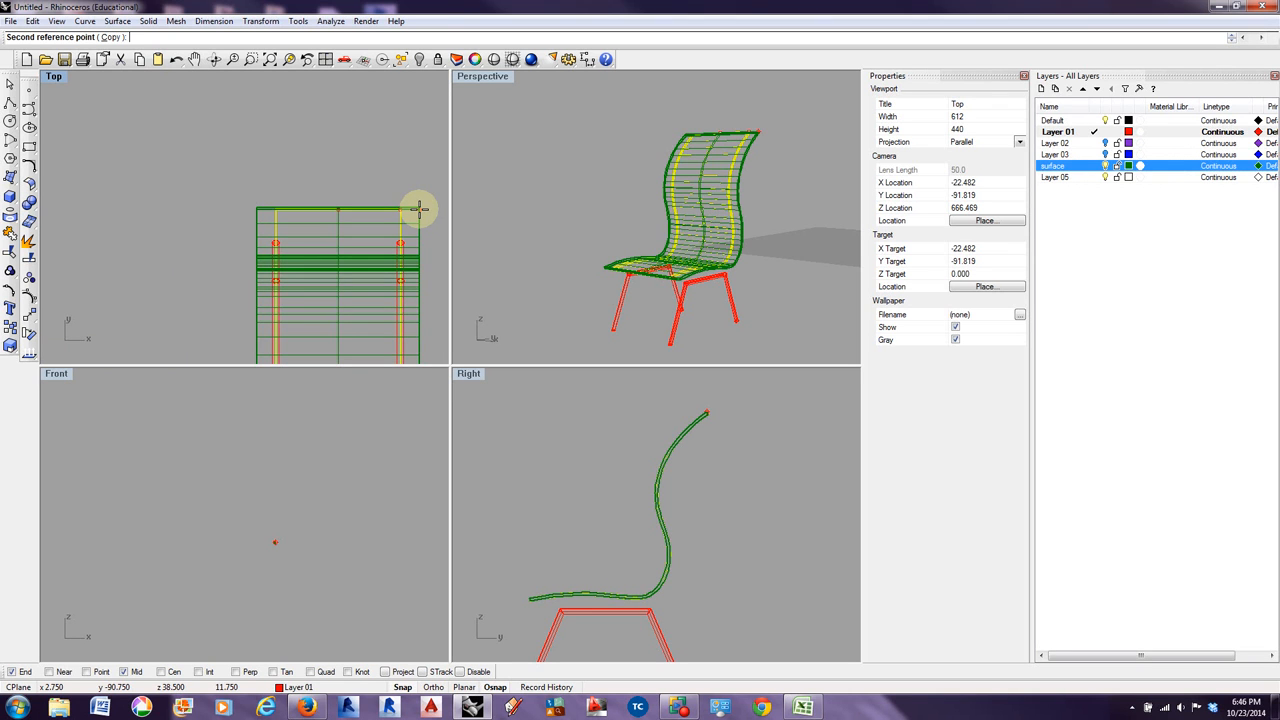
pyautogui.click(419, 209)
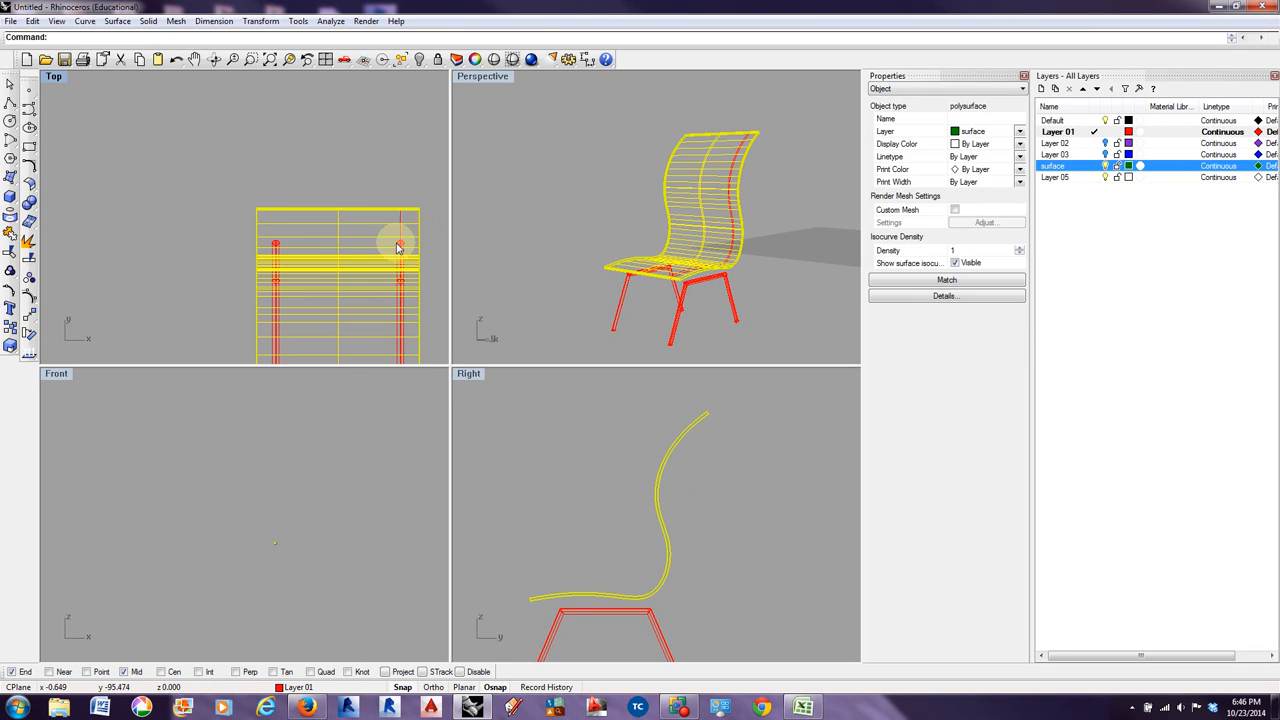
pyautogui.click(395, 186)
# - Move the closed profile curve 2.75 units sideways so it lines up with the side edge of the widened seat
pyautogui.scroll(3, 395, 186)
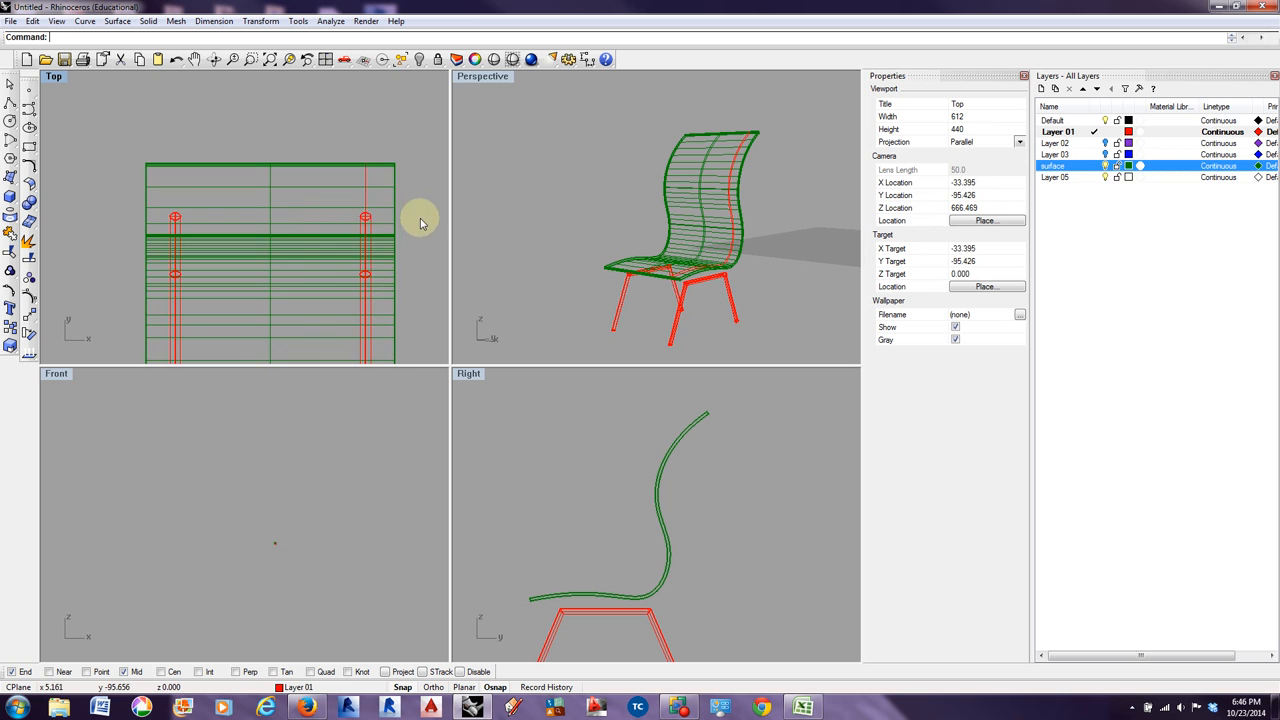
pyautogui.scroll(3, 366, 178)
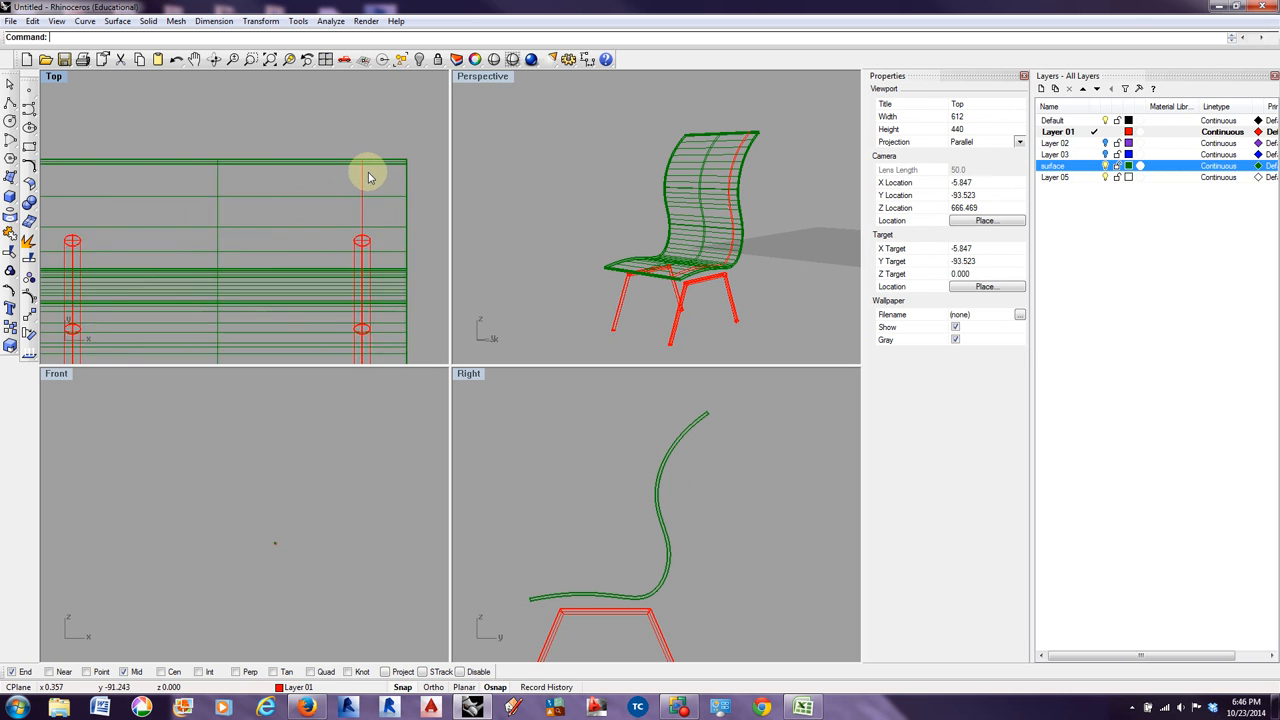
pyautogui.click(364, 181)
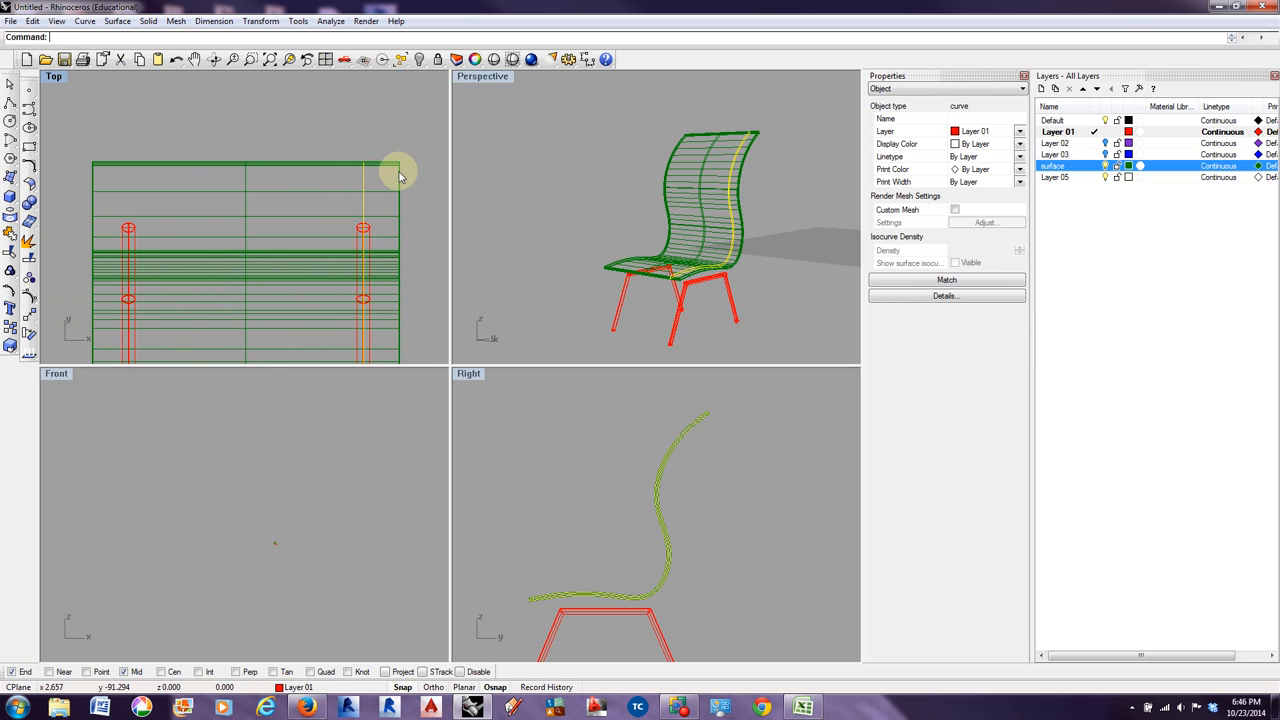
pyautogui.press('Escape')
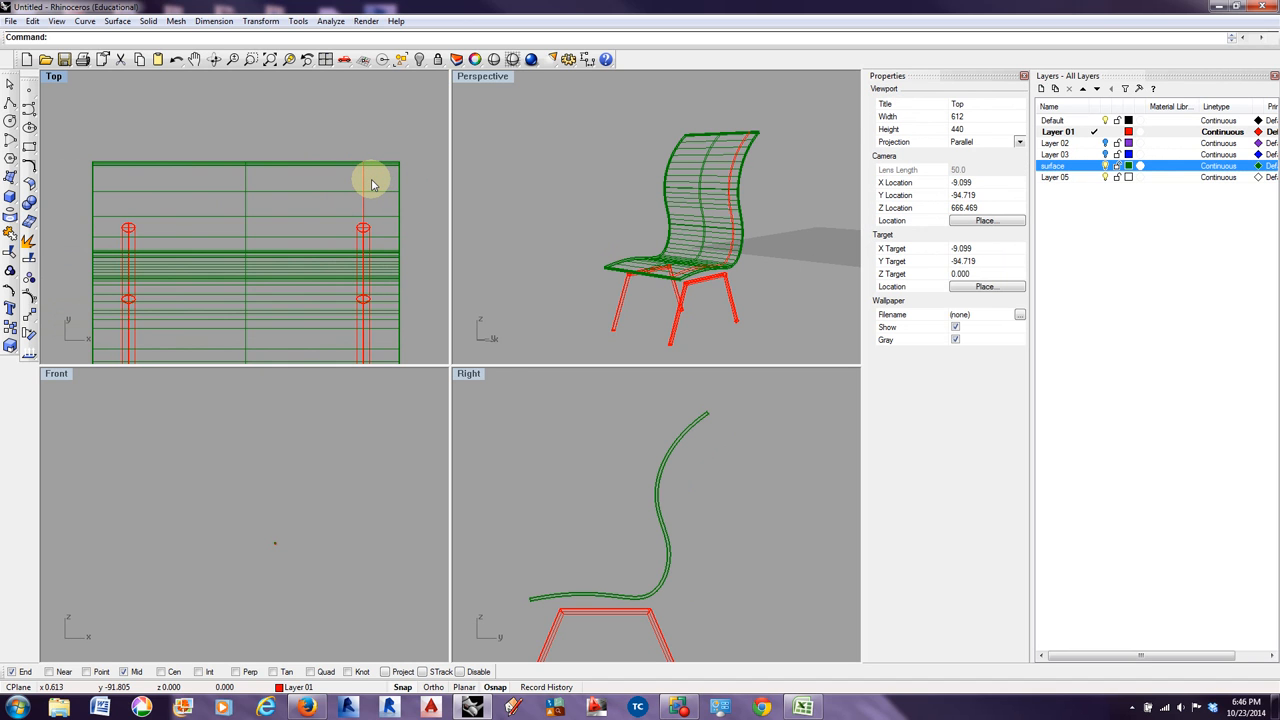
pyautogui.write('Move')
pyautogui.press('Return')
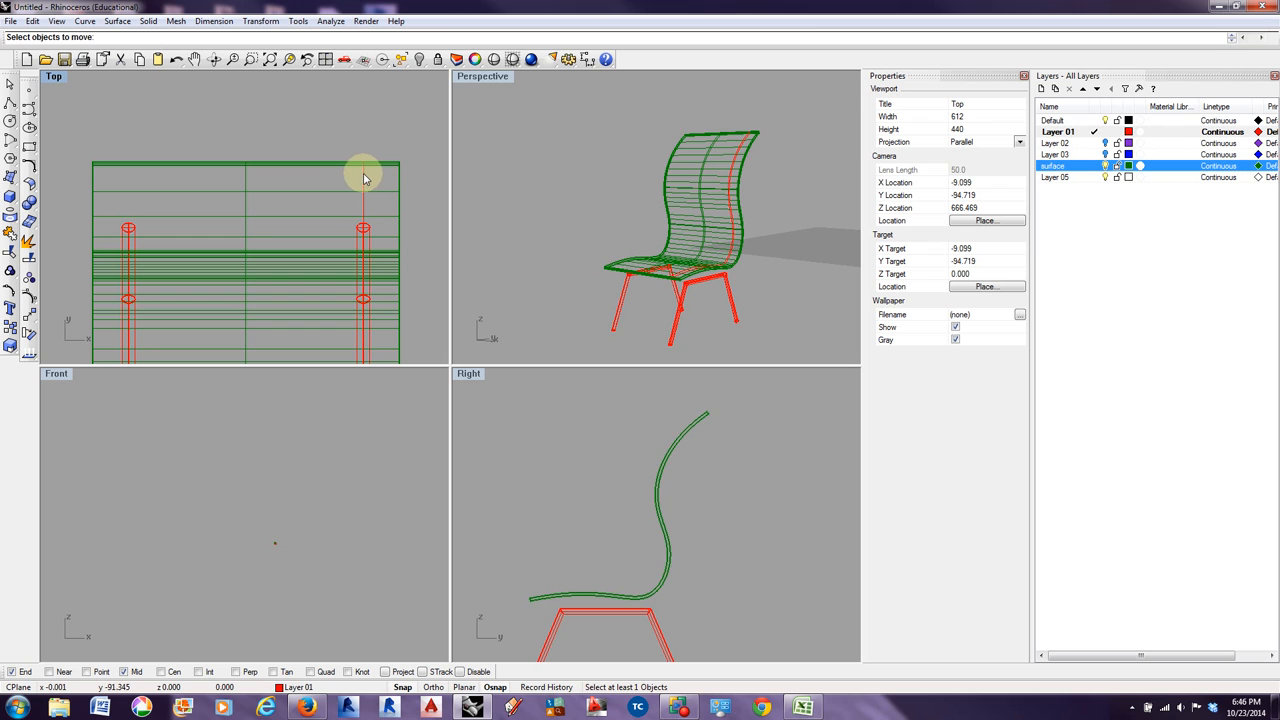
pyautogui.click(364, 179)
pyautogui.press('Return')
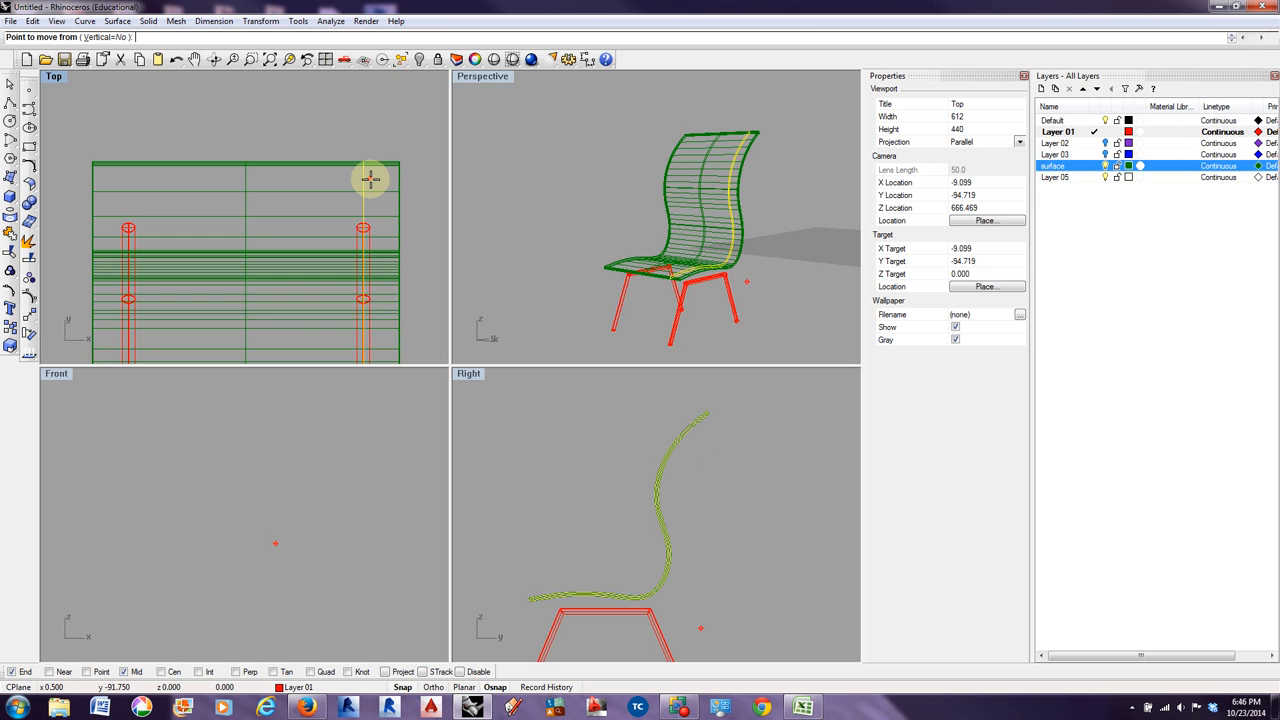
pyautogui.scroll(3, 359, 190)
pyautogui.scroll(2, 360, 190)
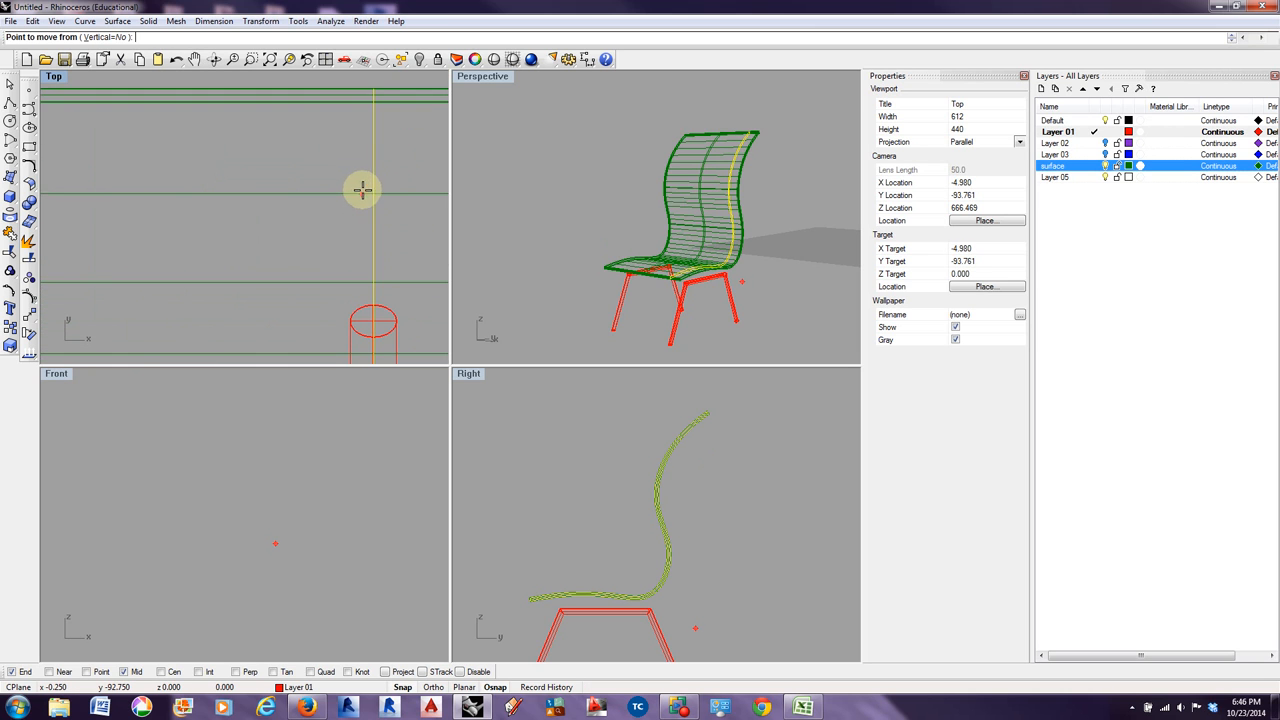
pyautogui.click(370, 181)
pyautogui.scroll(-3, 371, 181)
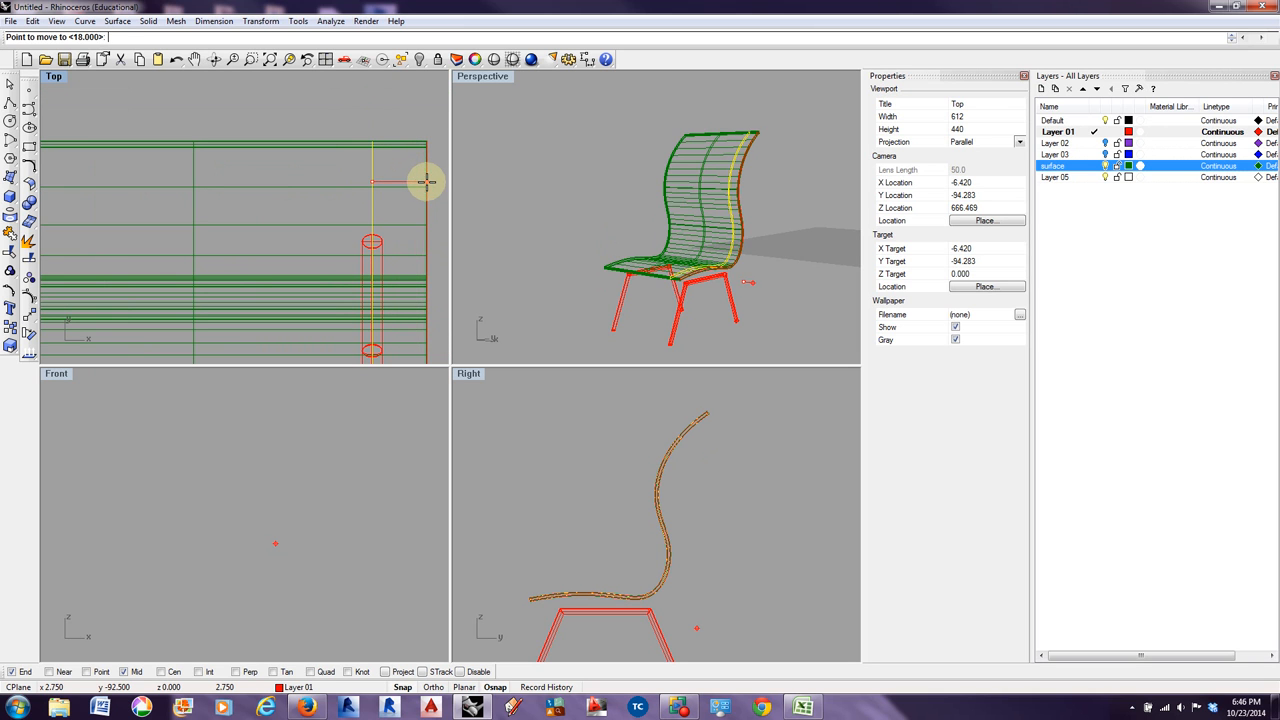
pyautogui.scroll(3, 422, 181)
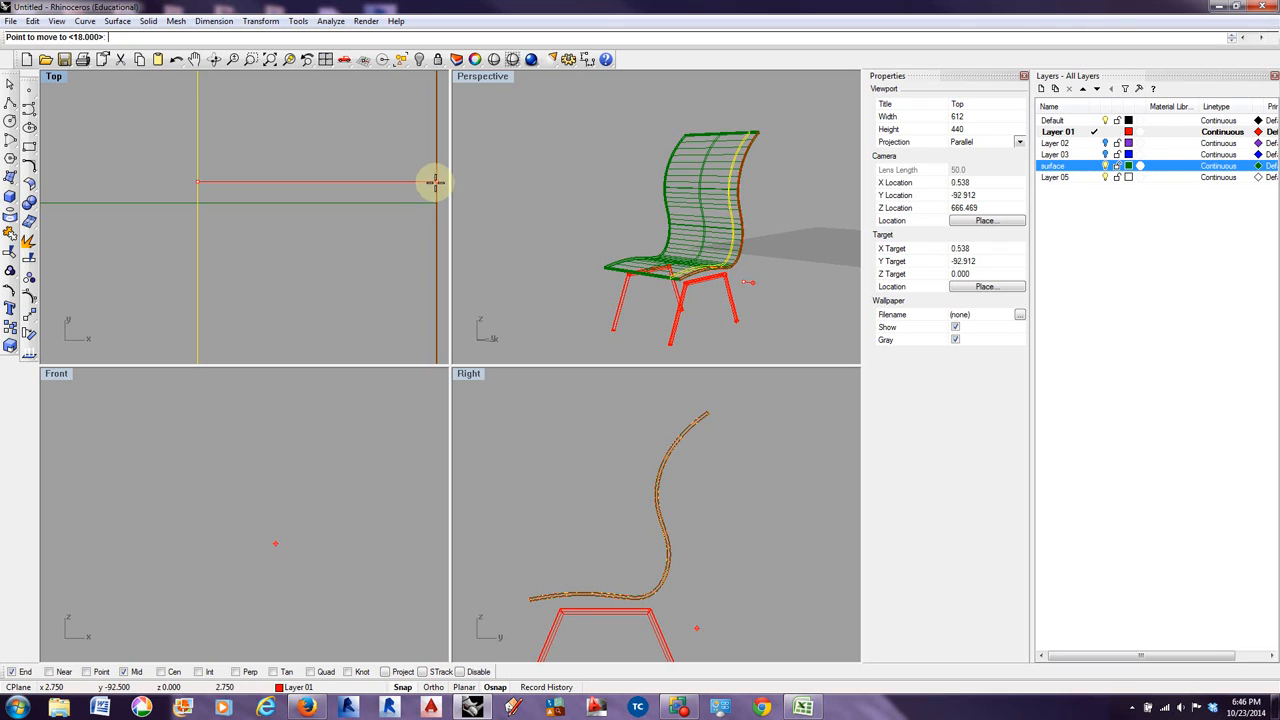
pyautogui.click(436, 181)
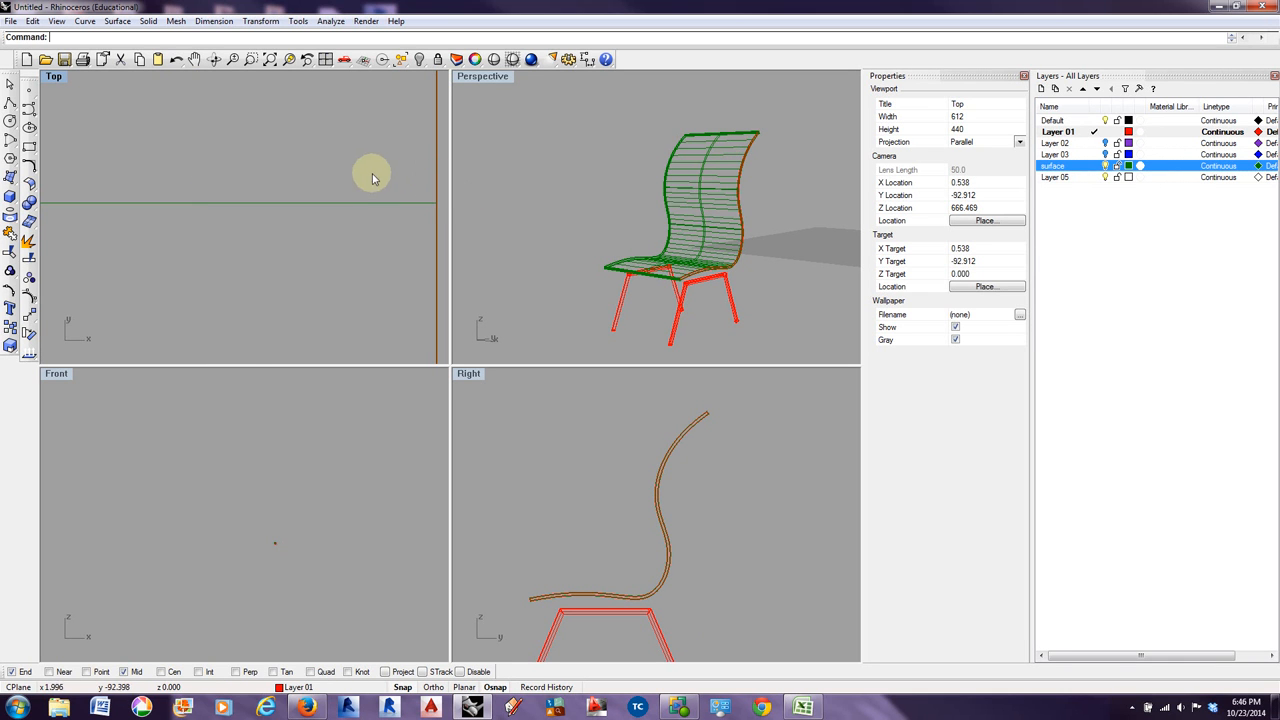
pyautogui.scroll(-5, 368, 178)
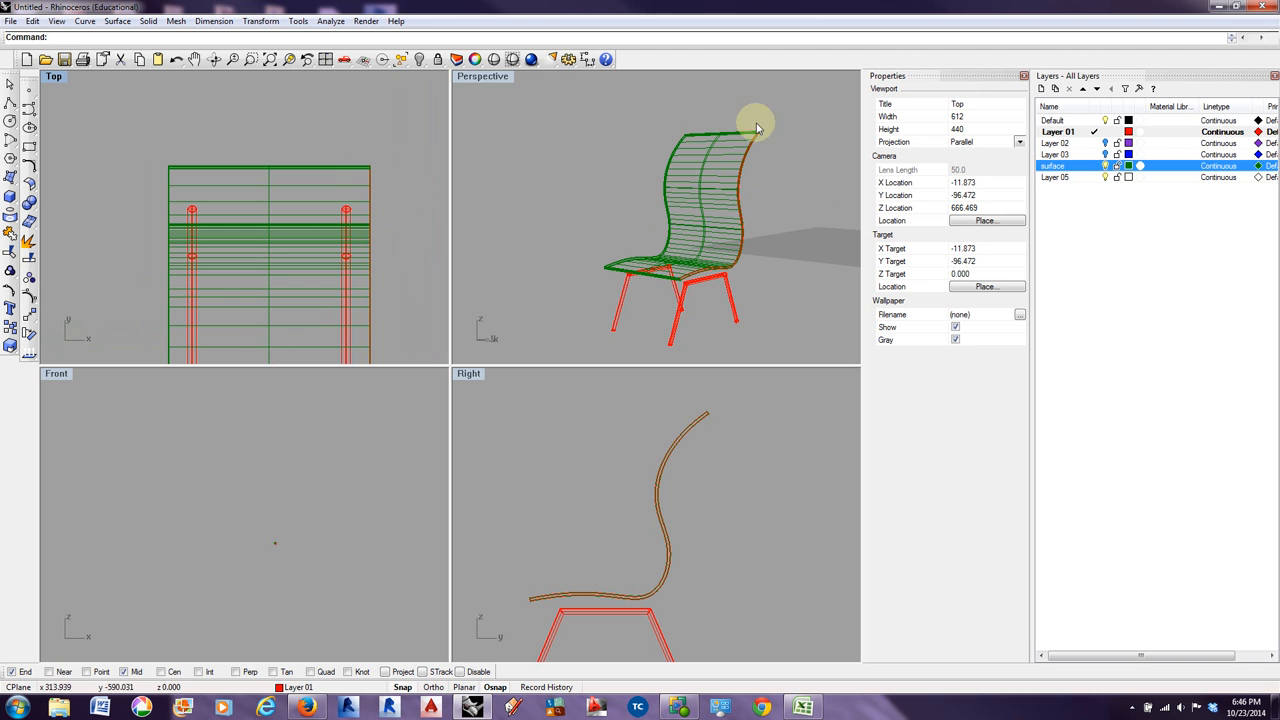
pyautogui.click(299, 129)
pyautogui.scroll(-2, 300, 129)
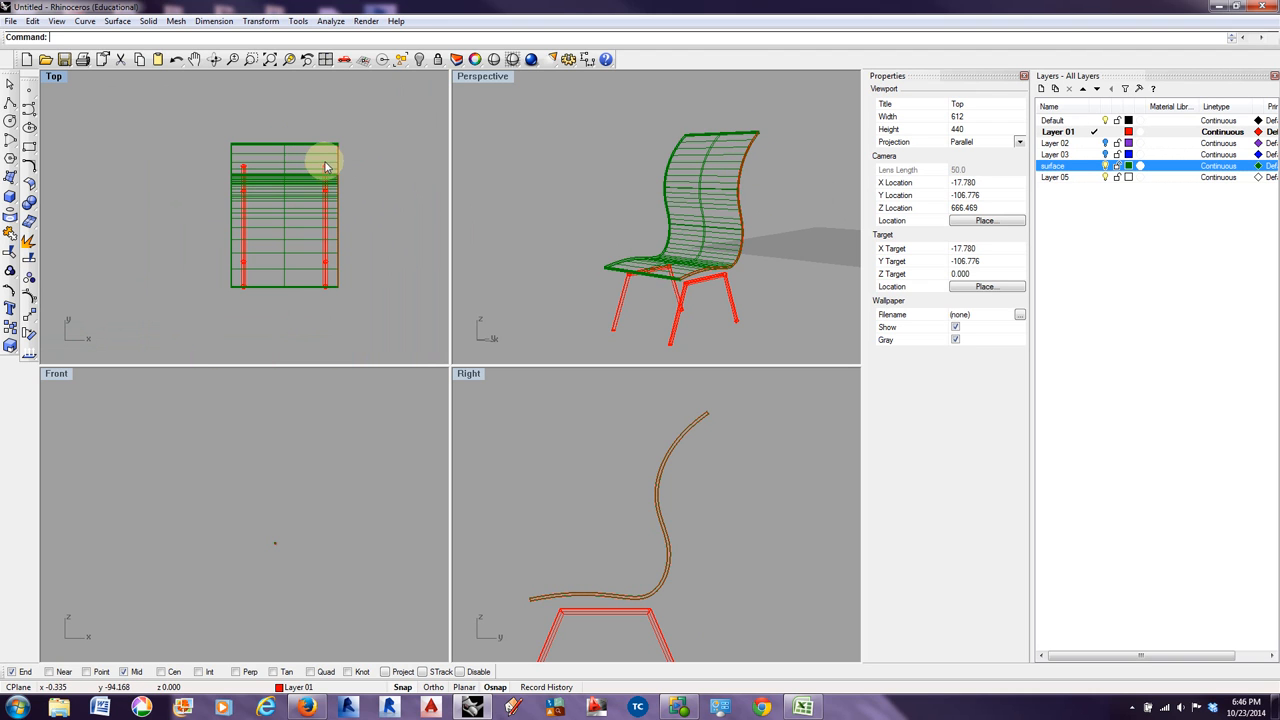
pyautogui.click(292, 170)
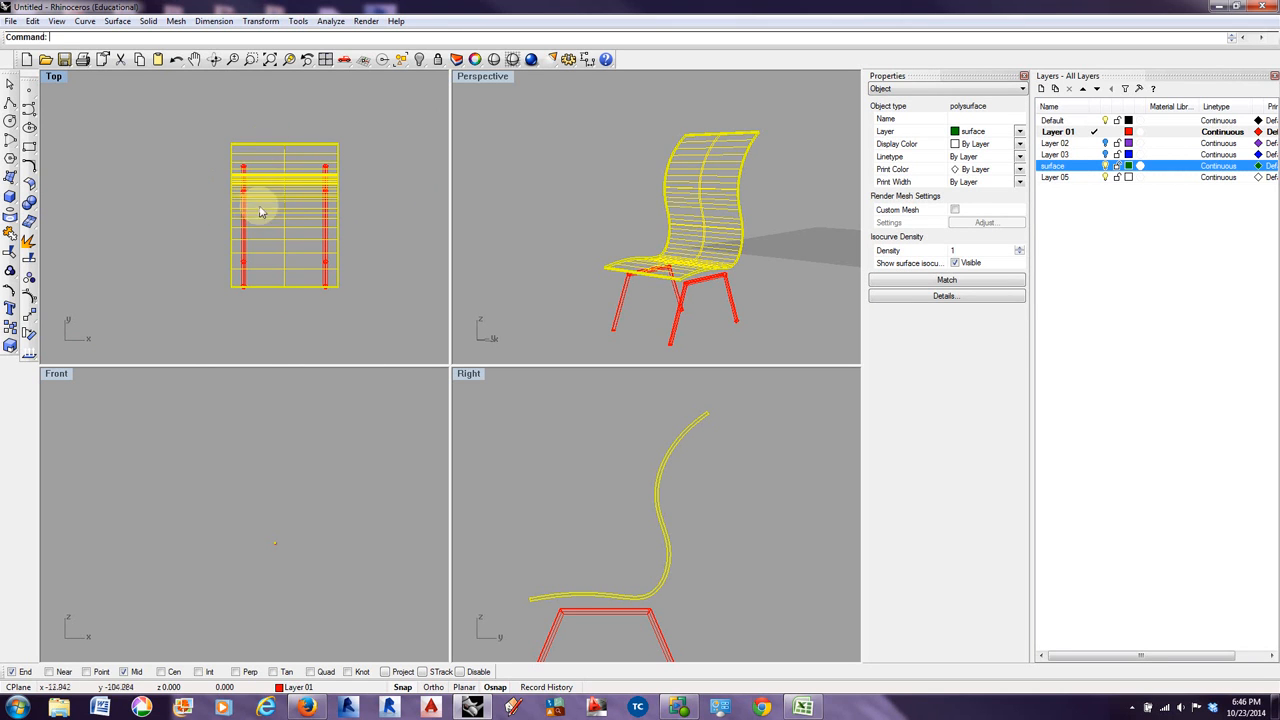
pyautogui.moveTo(360, 237); pyautogui.dragTo(331, 249, button='right')
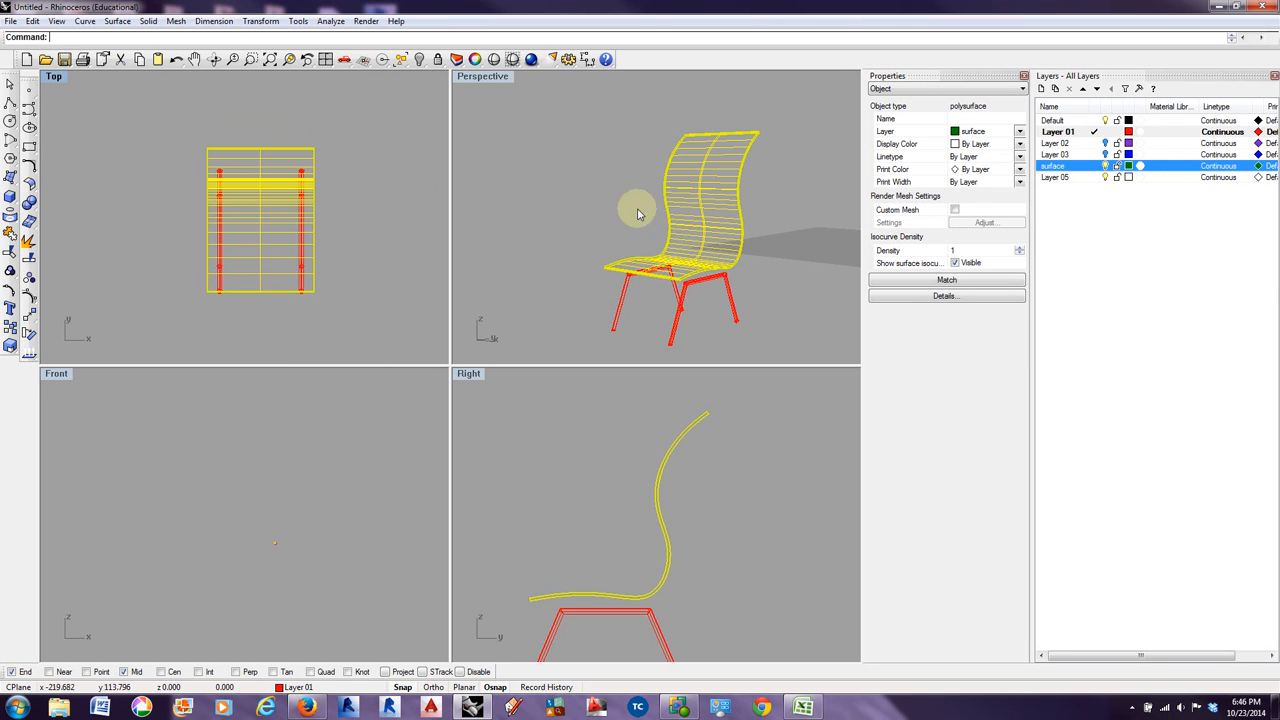
pyautogui.click(766, 186)
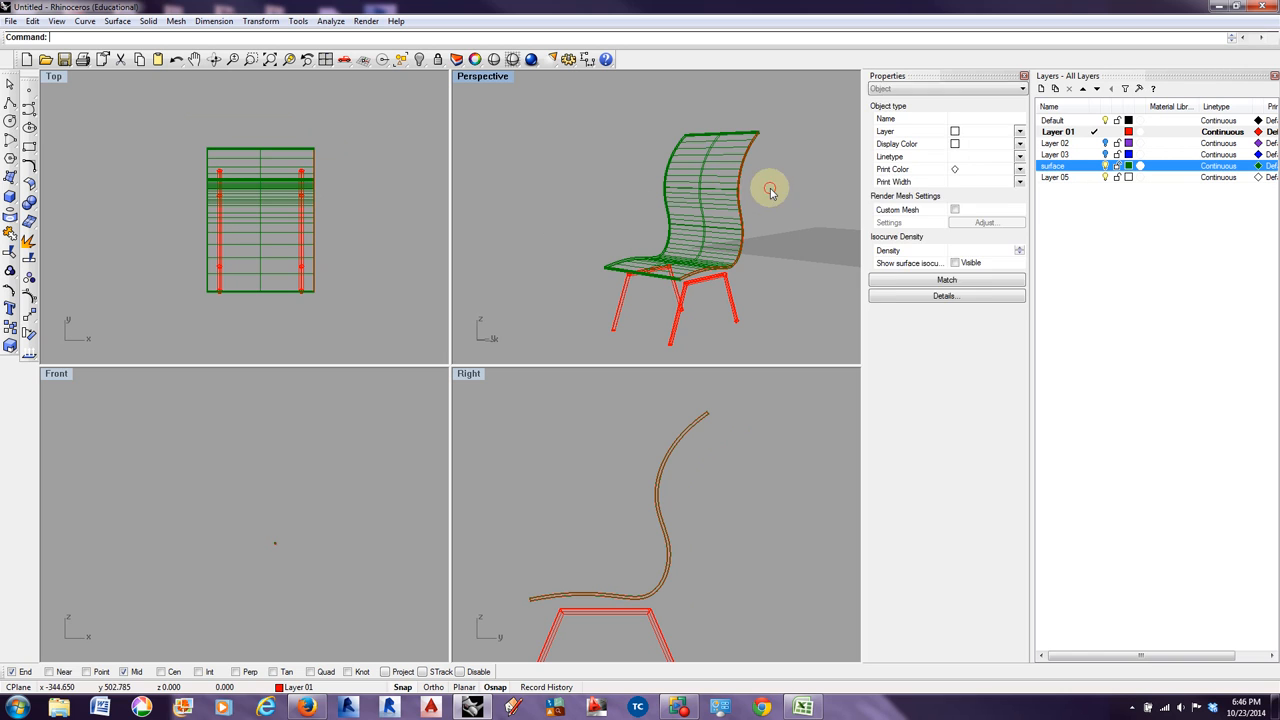
# - Switch the Perspective view to Rendered display and examine the upper side edge of the backrest up close
pyautogui.click(491, 78)
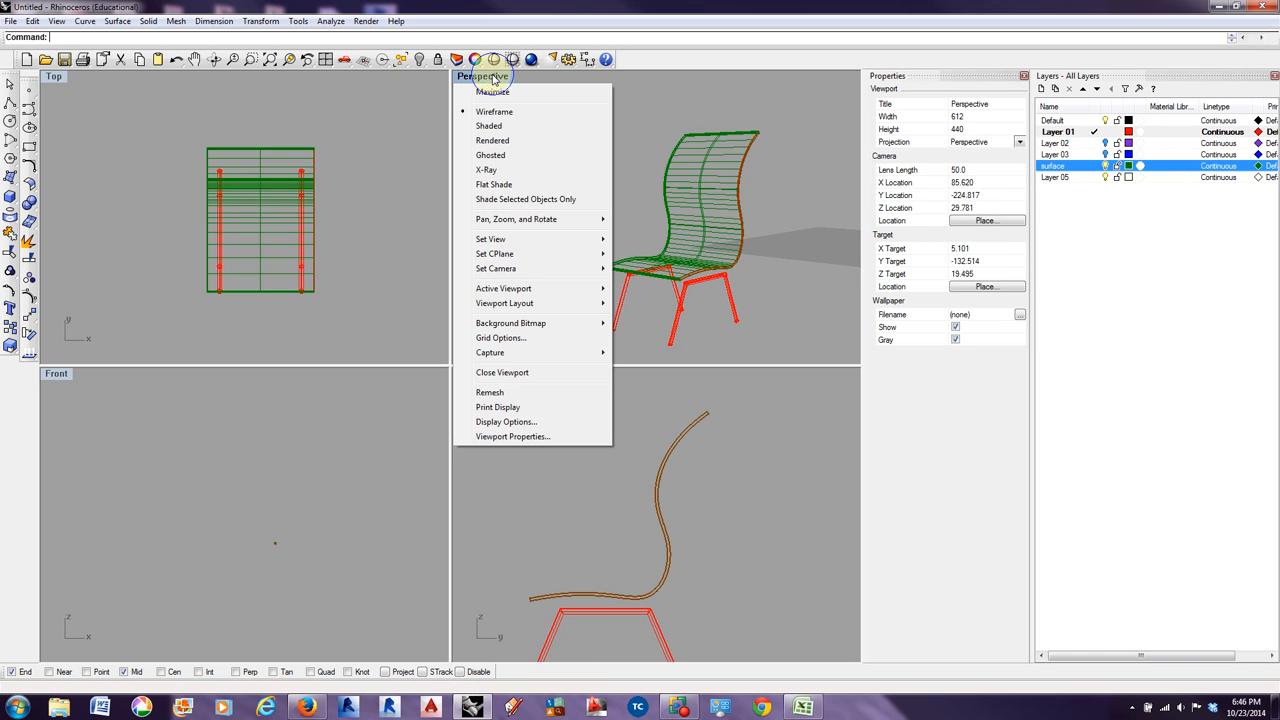
pyautogui.click(503, 142)
pyautogui.scroll(6, 760, 135)
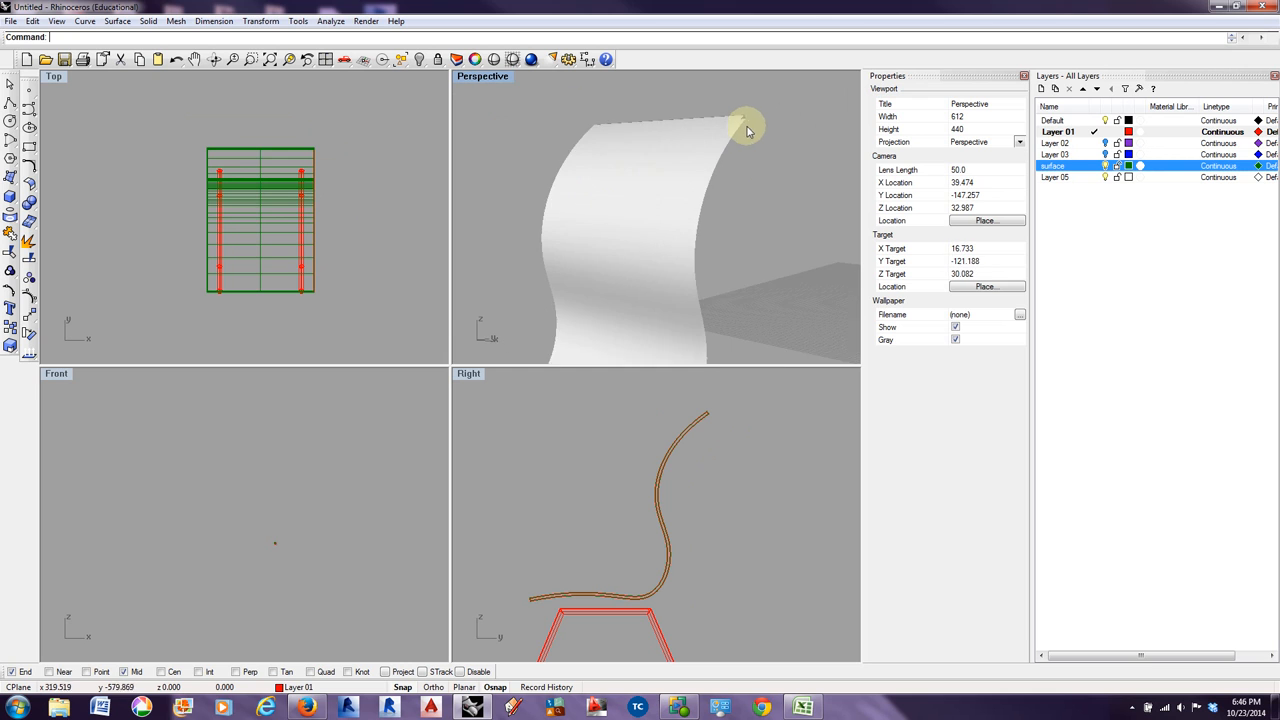
pyautogui.scroll(3, 747, 123)
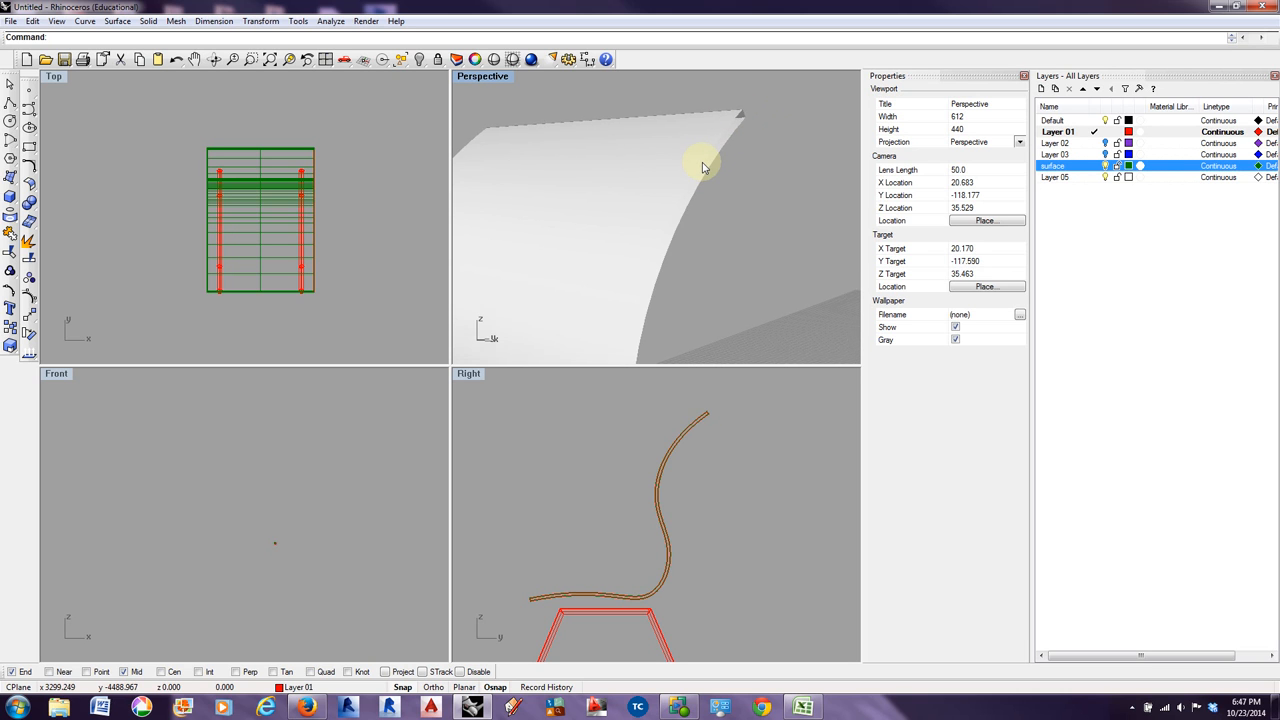
pyautogui.scroll(-5, 703, 167)
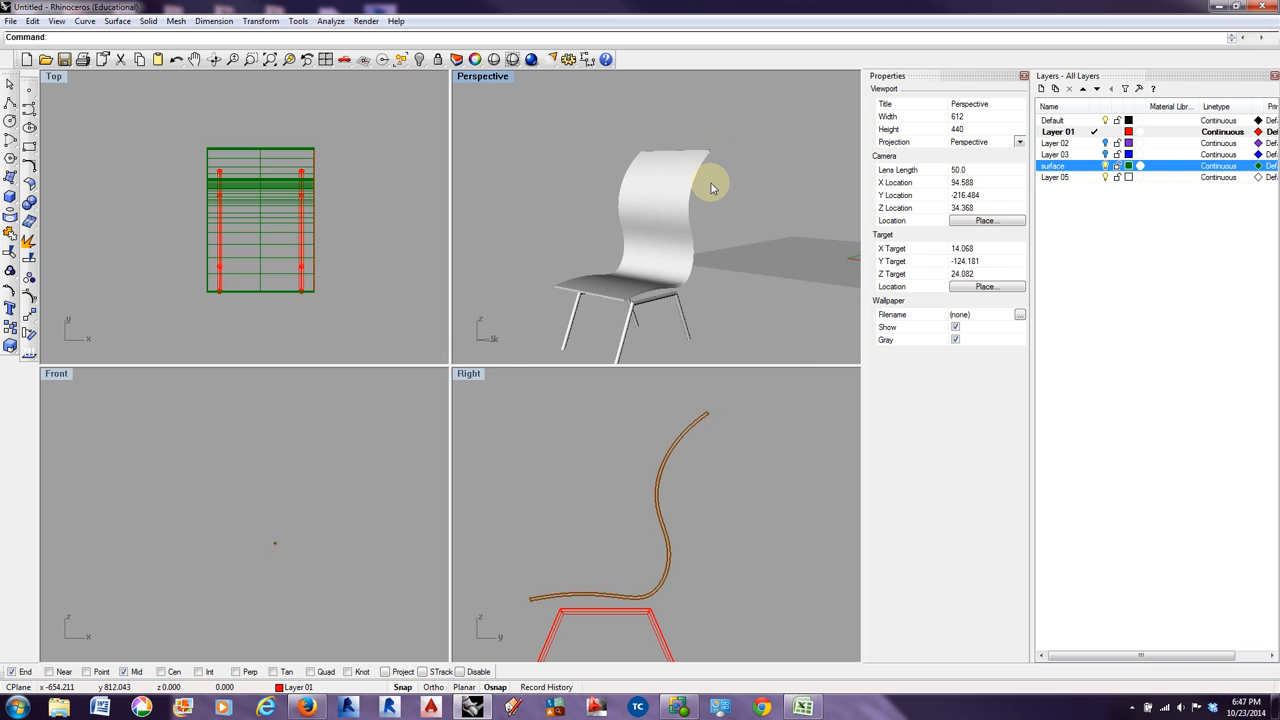
# - Try to cap the open sides of the seat-and-backrest polysurface, picking it in the Perspective view and again in the Top view
pyautogui.press('Return')
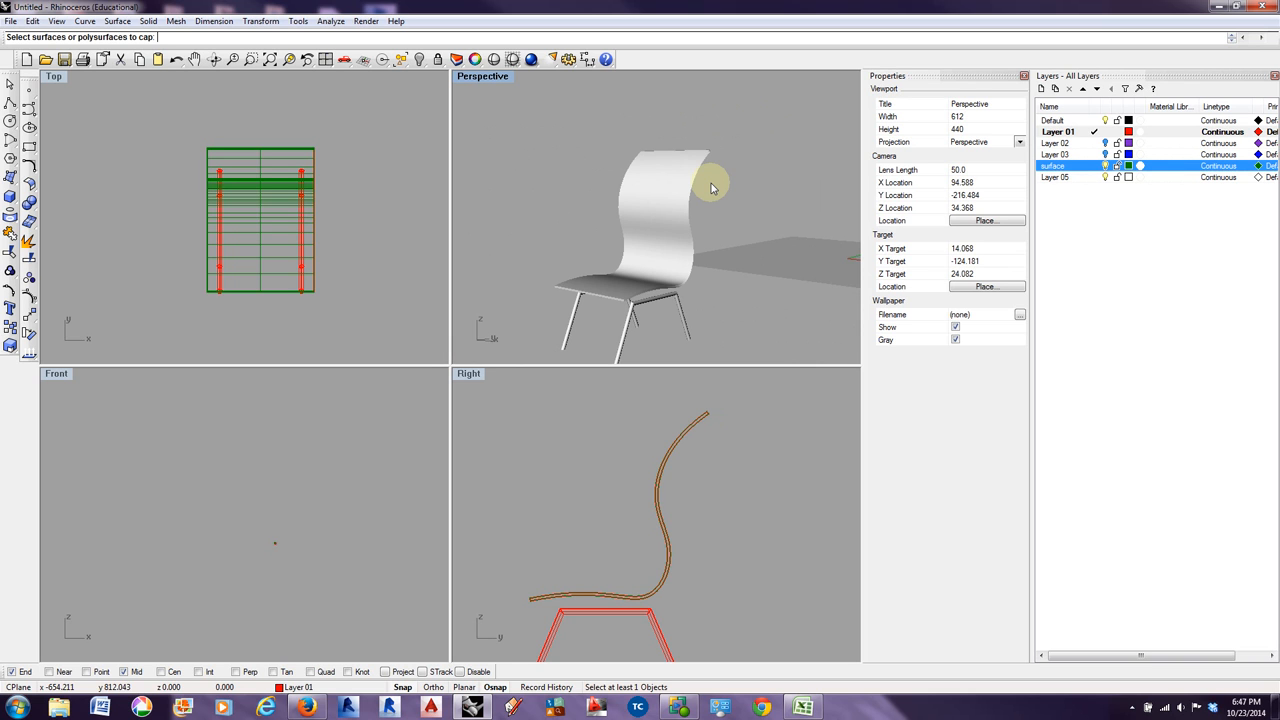
pyautogui.click(697, 173)
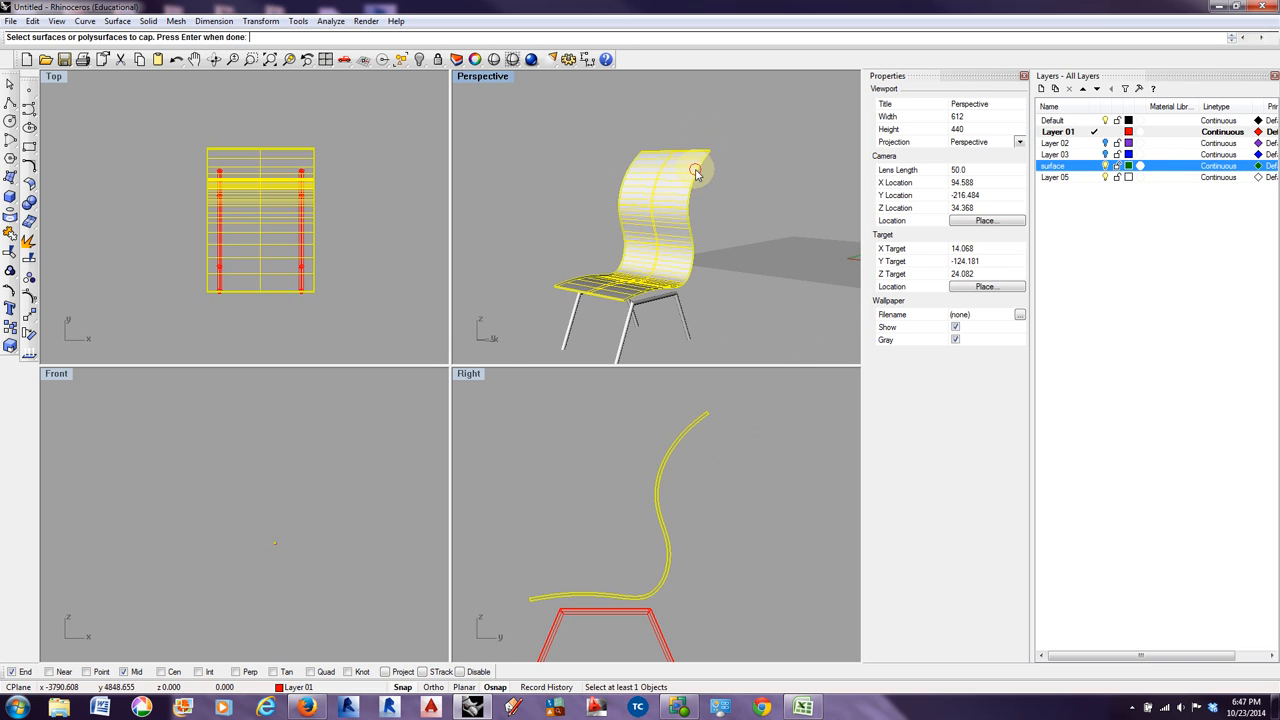
pyautogui.press('Return')
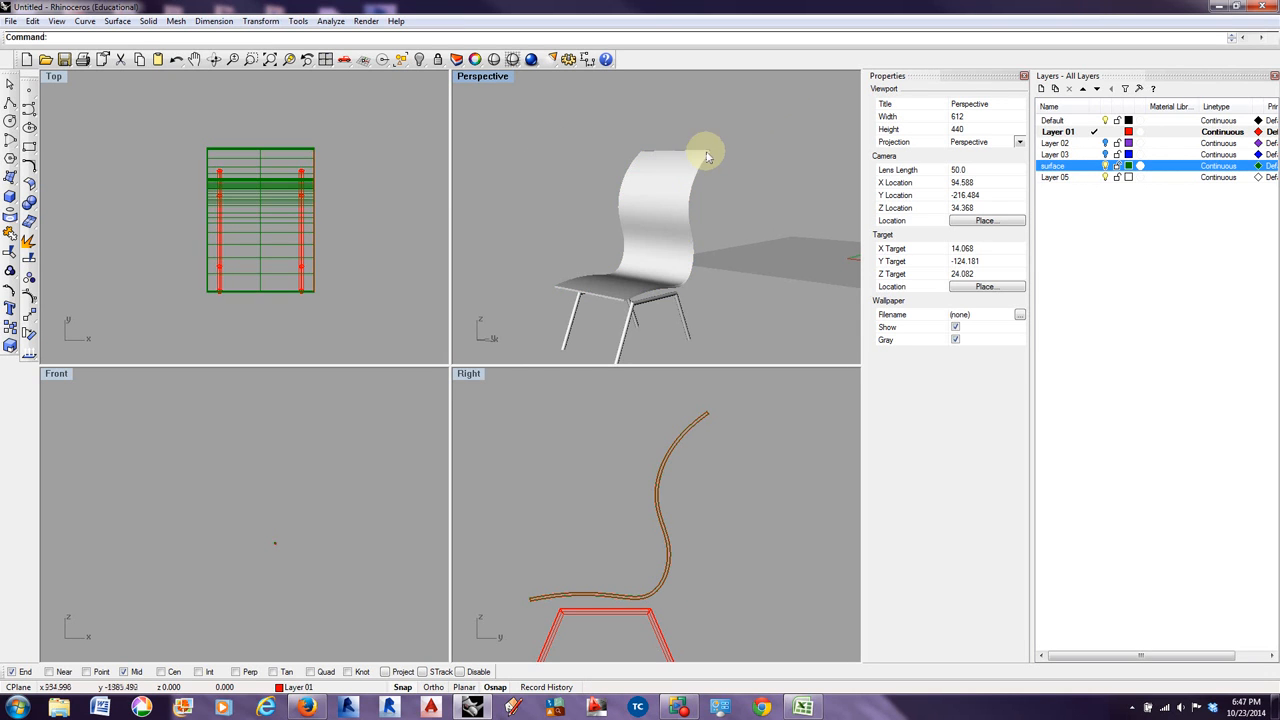
pyautogui.scroll(10, 706, 157)
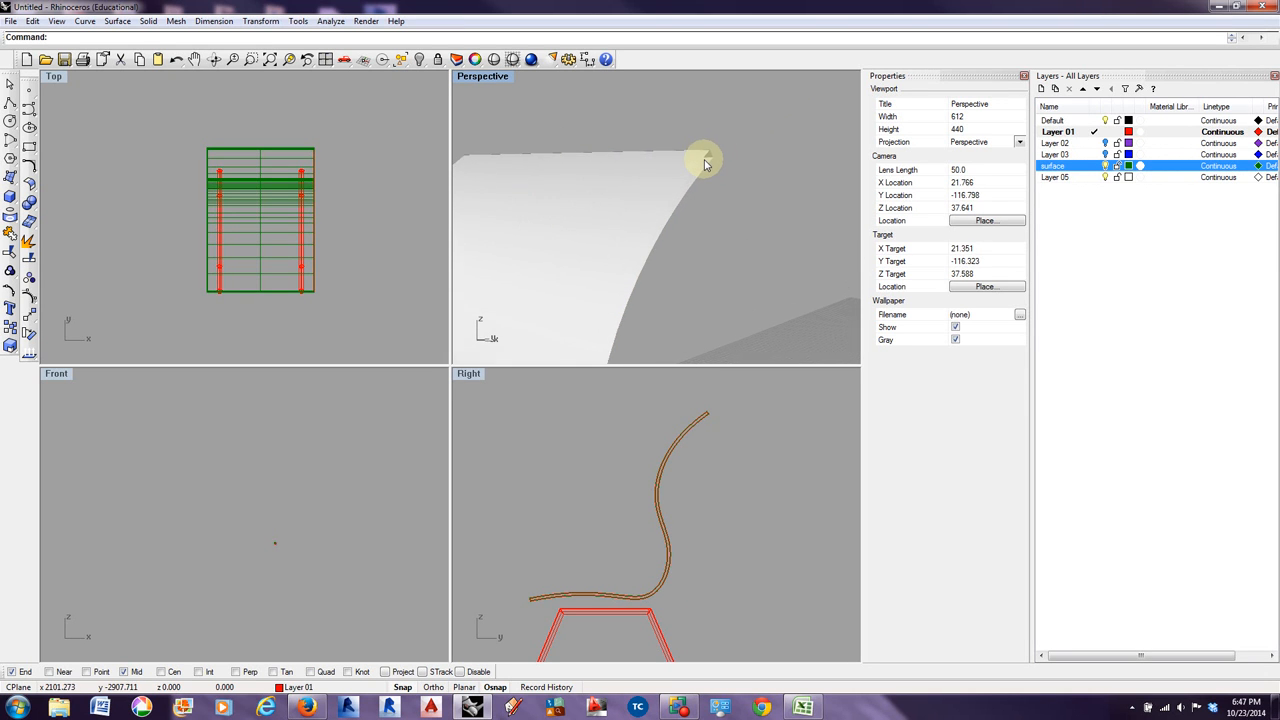
pyautogui.scroll(-6, 706, 162)
pyautogui.click(700, 166)
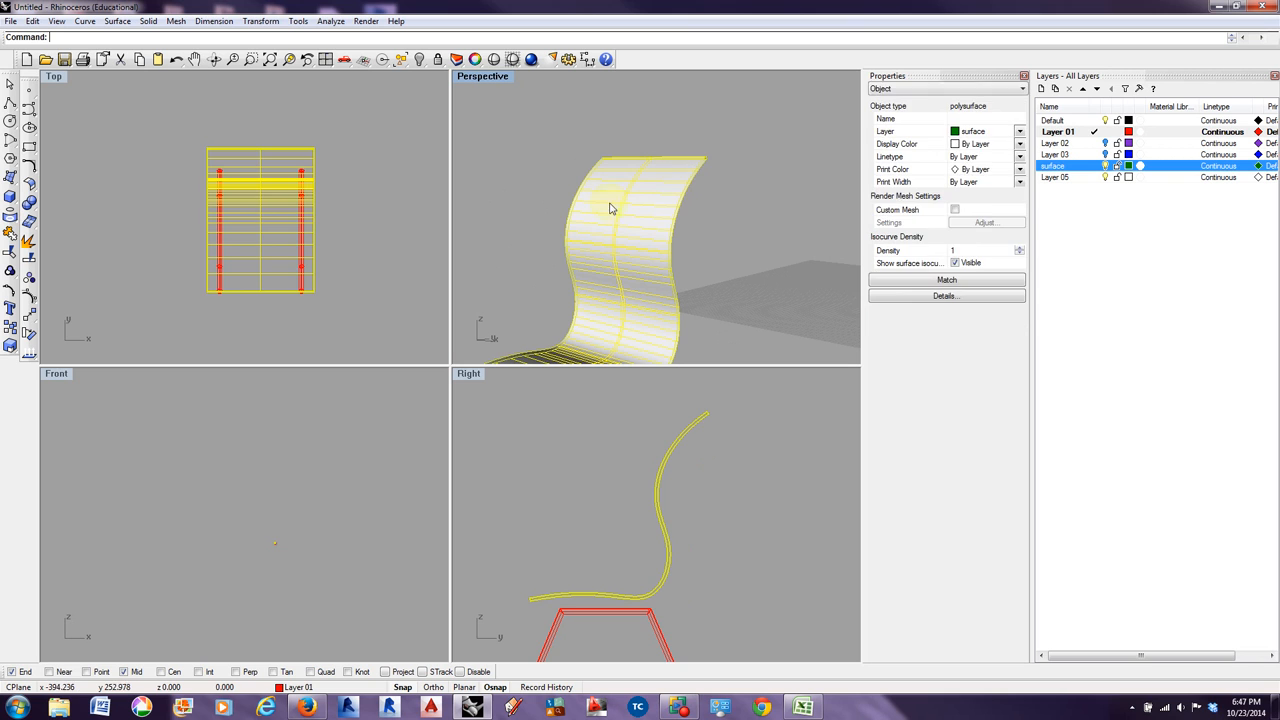
pyautogui.click(372, 192)
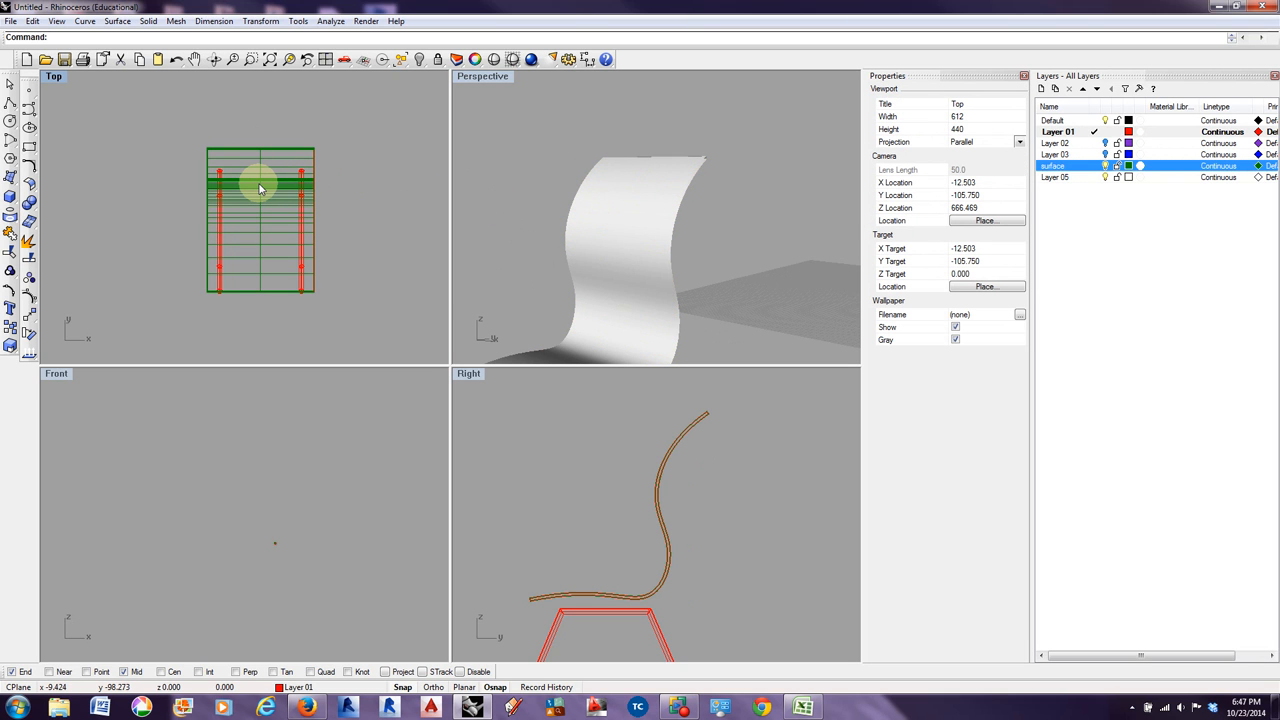
pyautogui.press('Return')
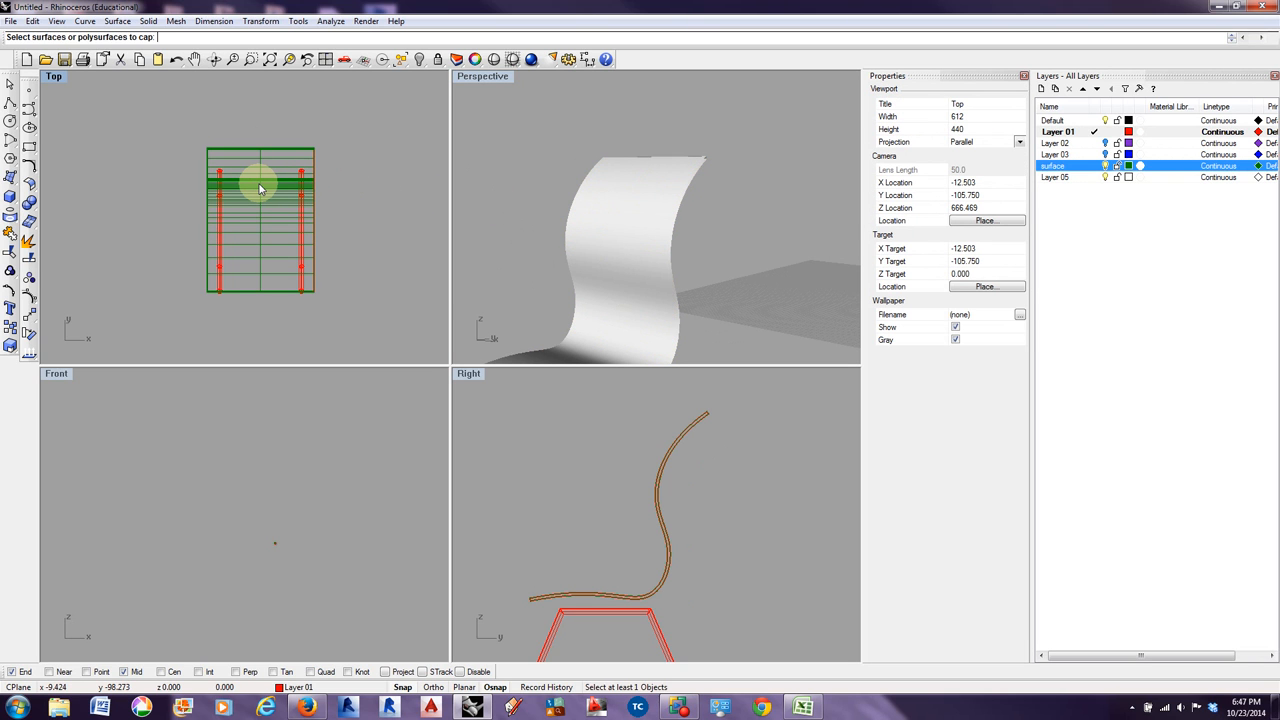
pyautogui.click(233, 152)
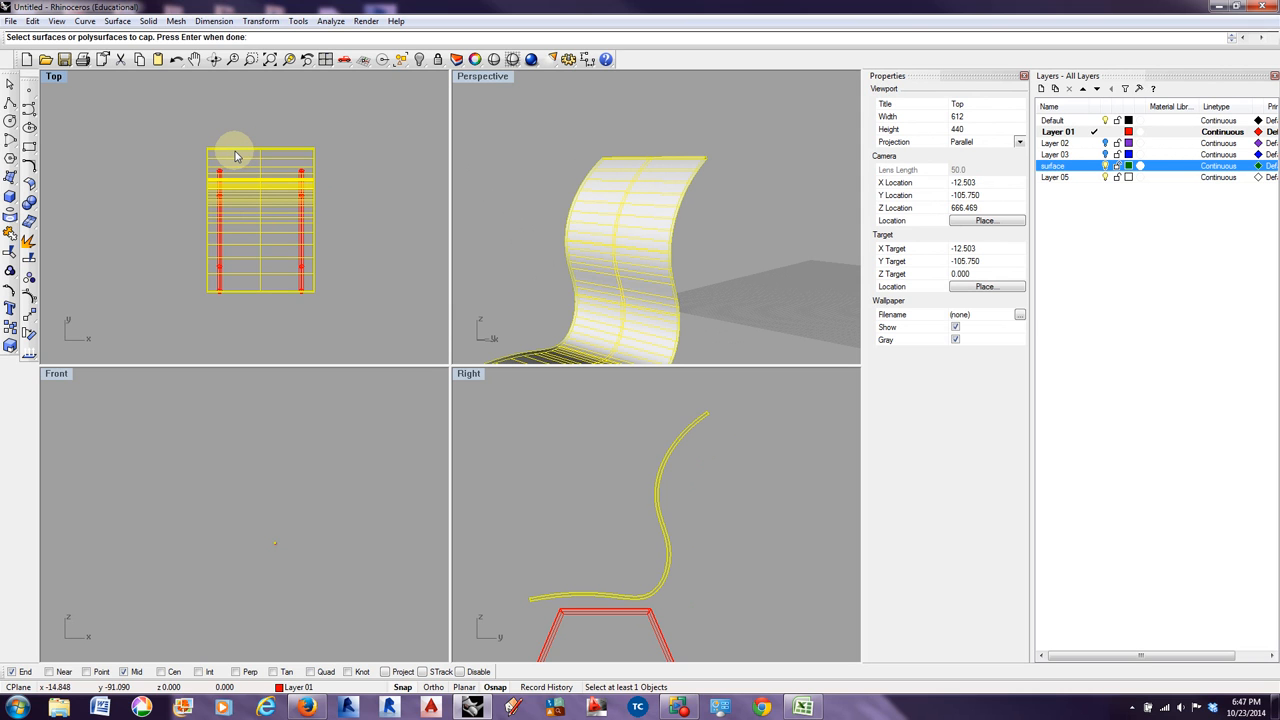
pyautogui.press('Return')
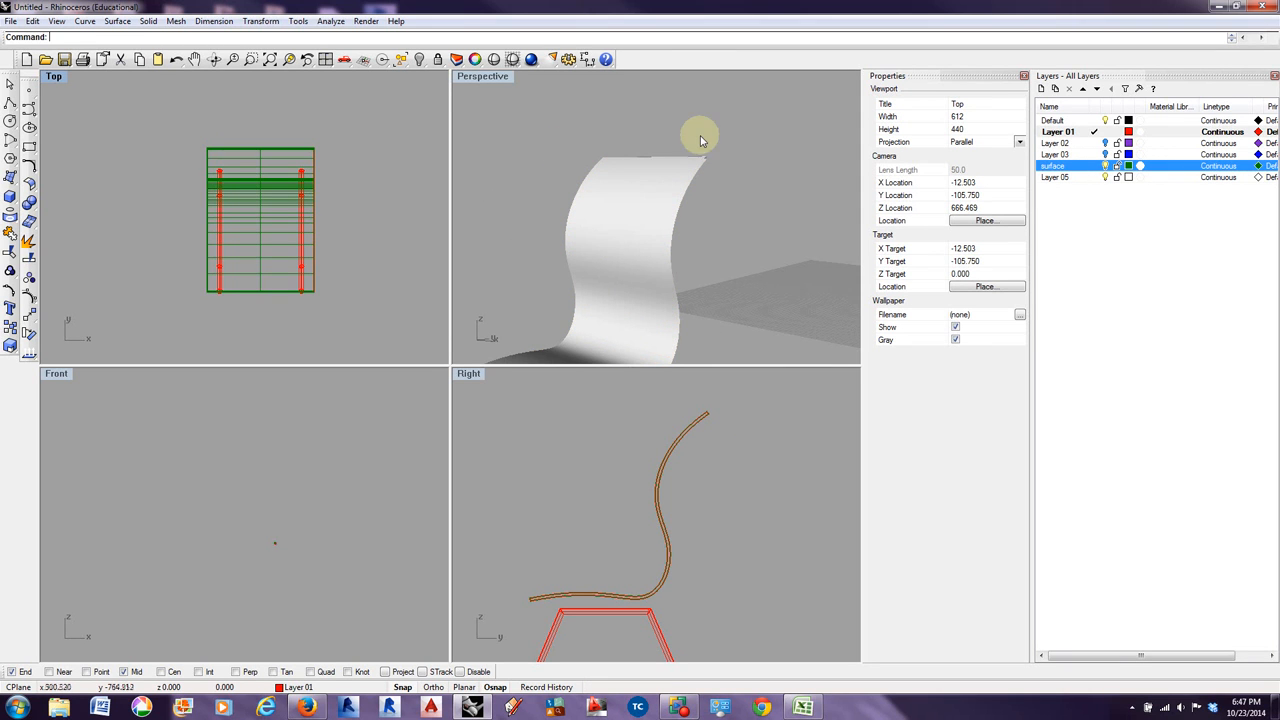
# - Switch the Perspective view to Wireframe display and examine the backrest's opposite side edge up close
pyautogui.moveTo(694, 134); pyautogui.dragTo(492, 80, button='right')
pyautogui.click(492, 80)
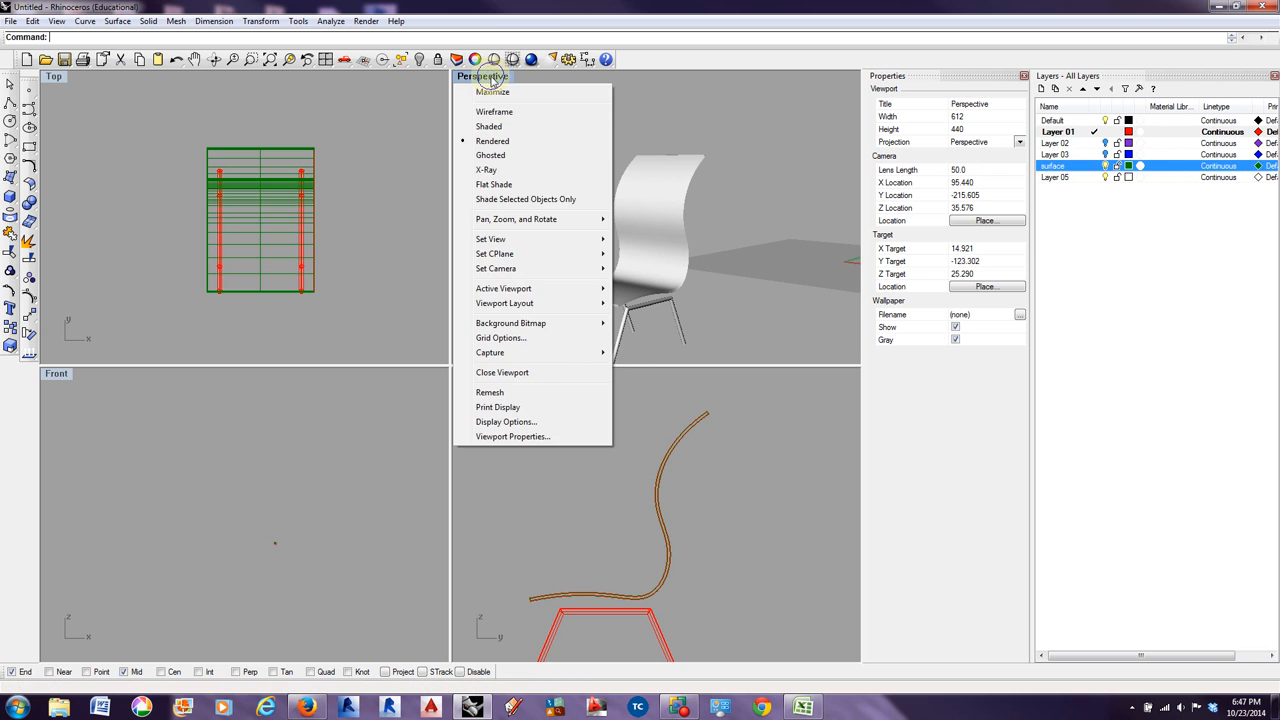
pyautogui.click(497, 112)
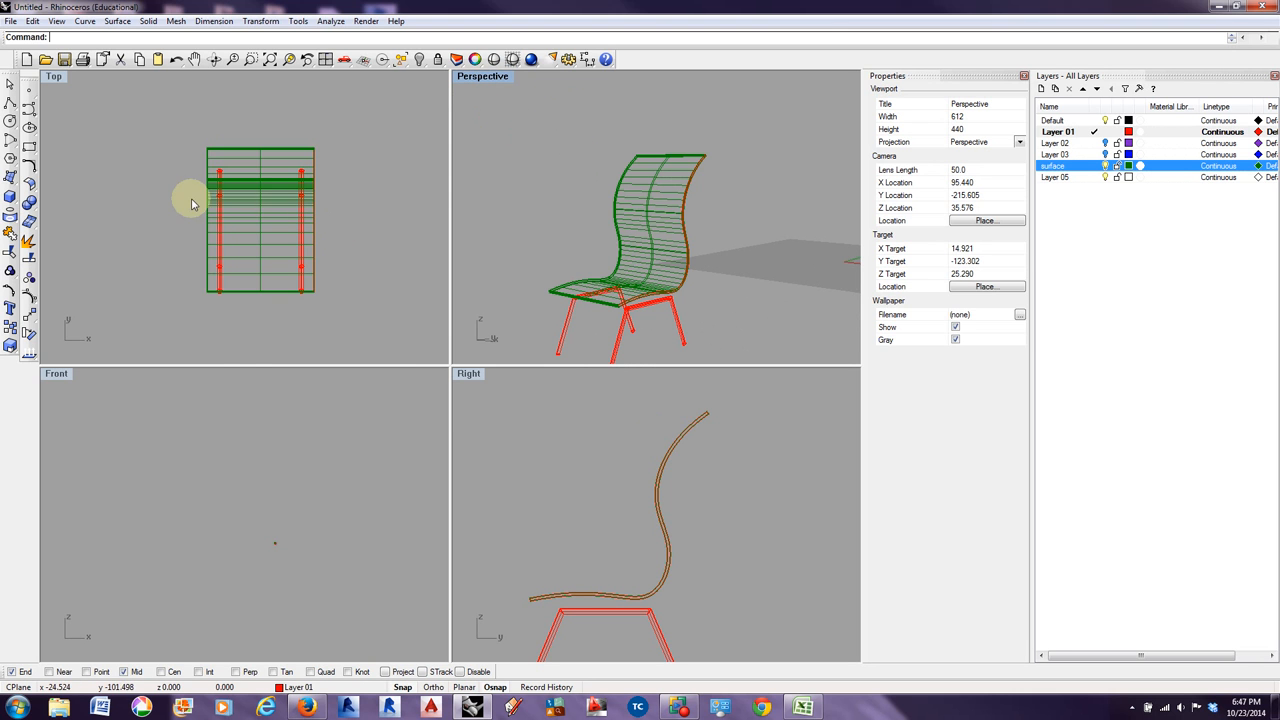
pyautogui.scroll(3, 194, 200)
pyautogui.moveTo(600, 272); pyautogui.dragTo(777, 260, button='right')
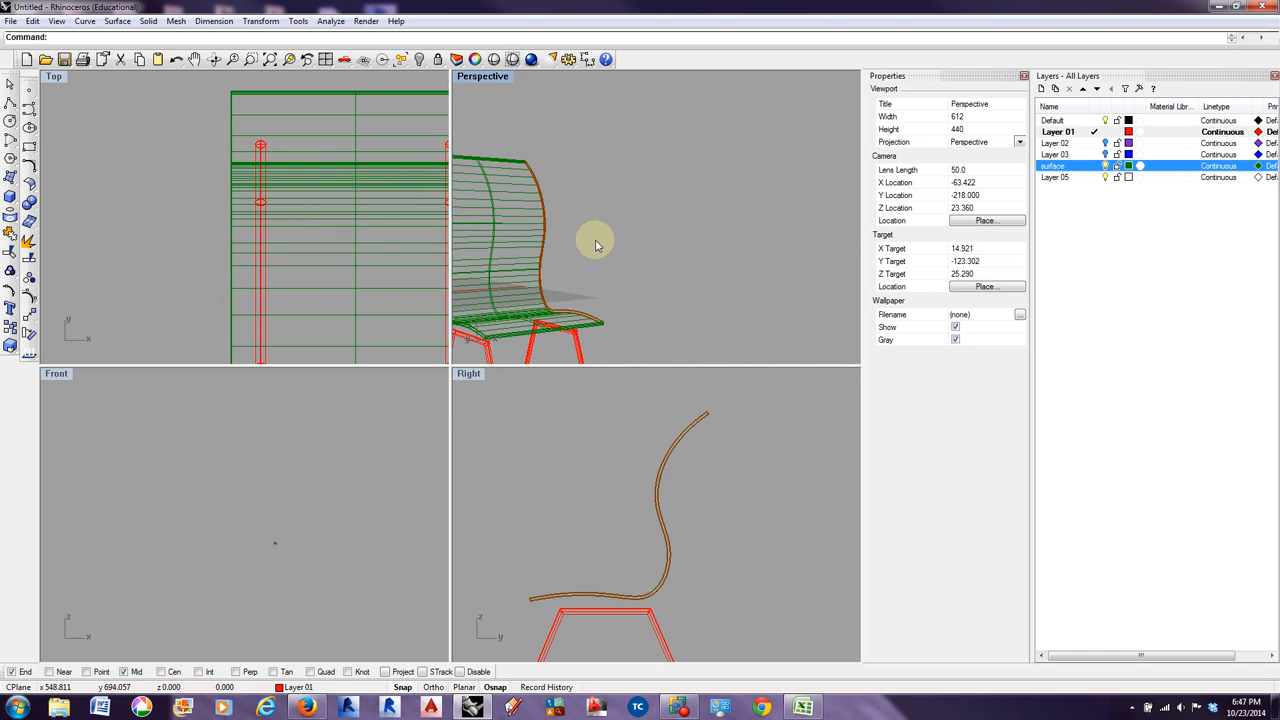
pyautogui.moveTo(594, 237); pyautogui.dragTo(789, 229, button='right')
pyautogui.scroll(5, 655, 190)
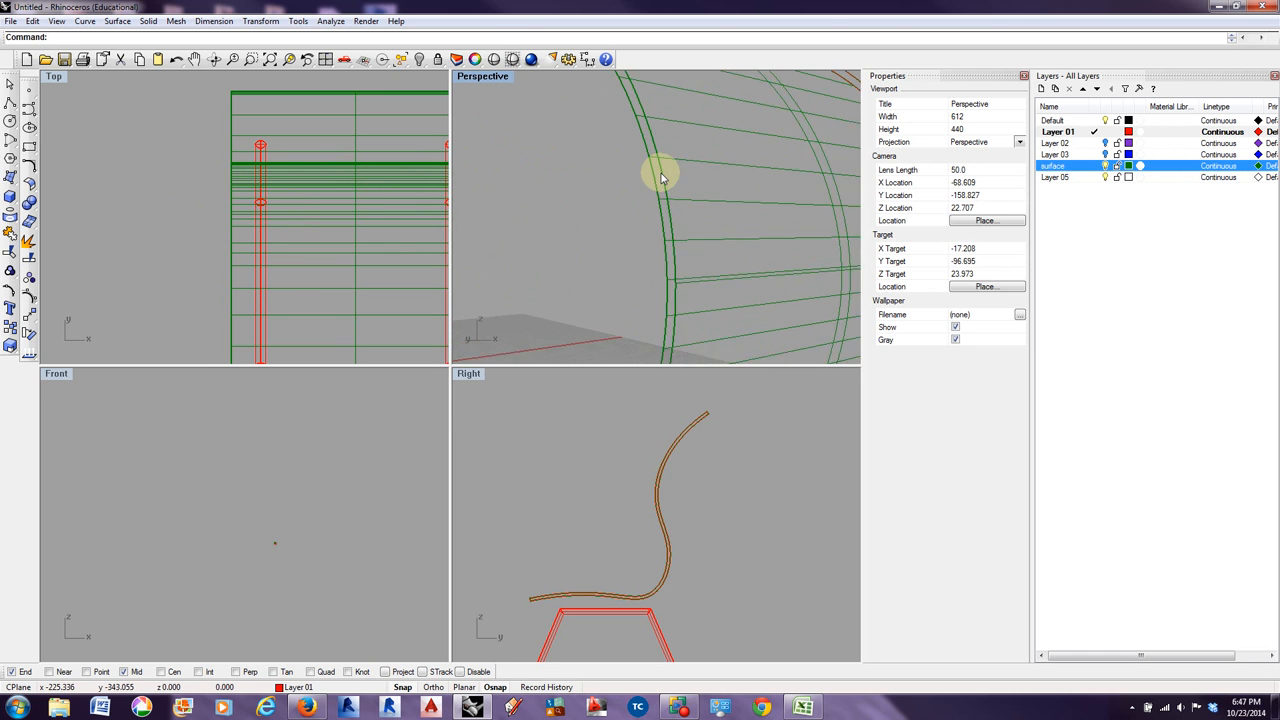
pyautogui.scroll(-3, 661, 176)
pyautogui.click(663, 203)
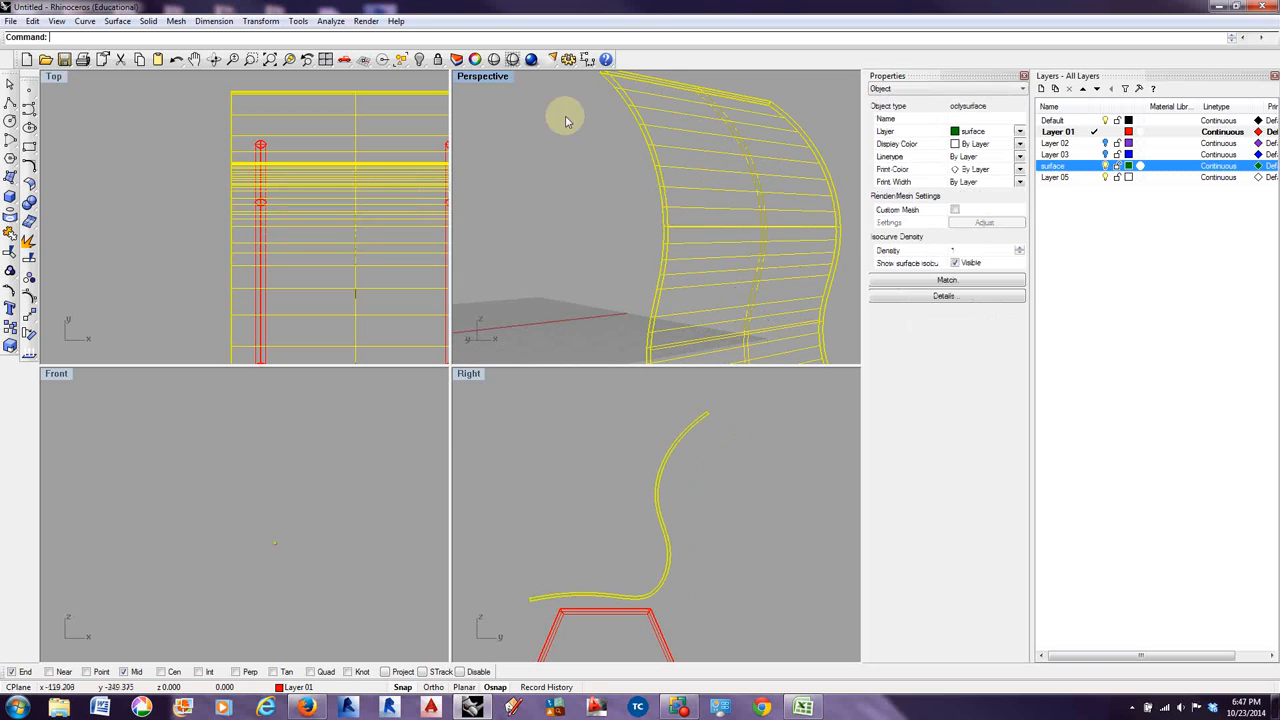
# - Switch the Perspective view to Shaded display, deselect the polysurface and check the chair's side edge
pyautogui.click(482, 76)
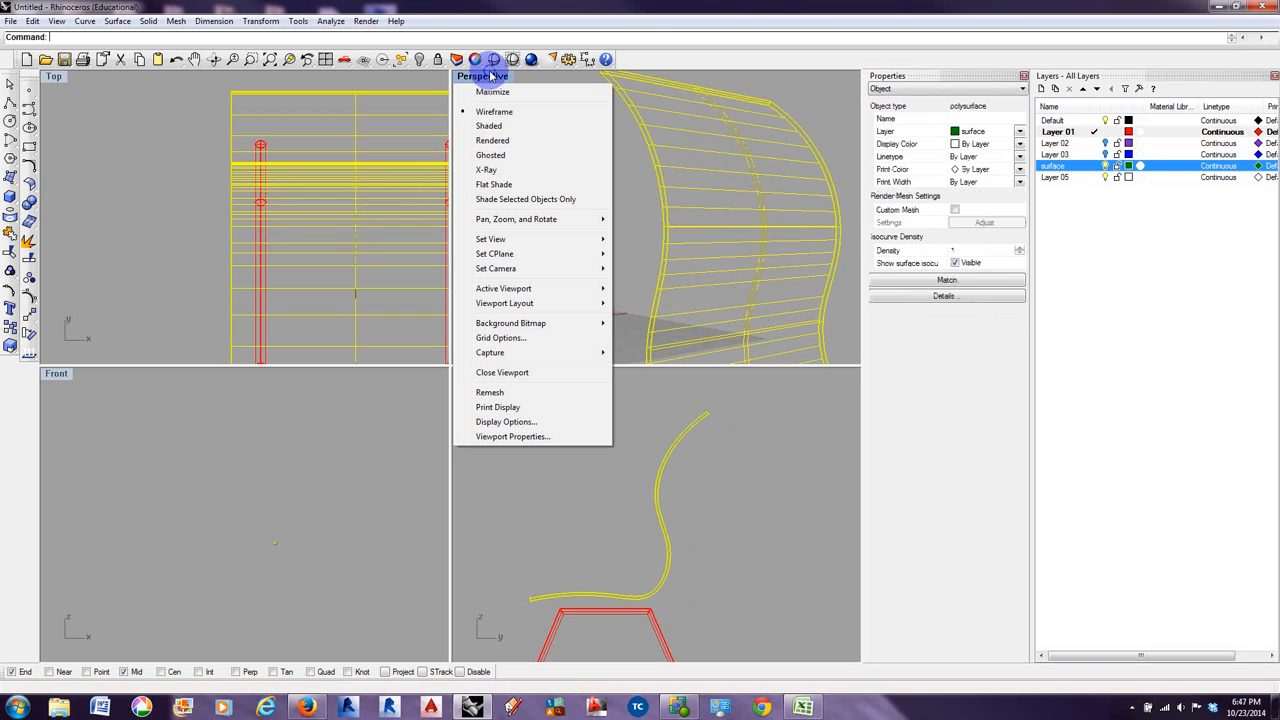
pyautogui.click(496, 141)
pyautogui.click(626, 155)
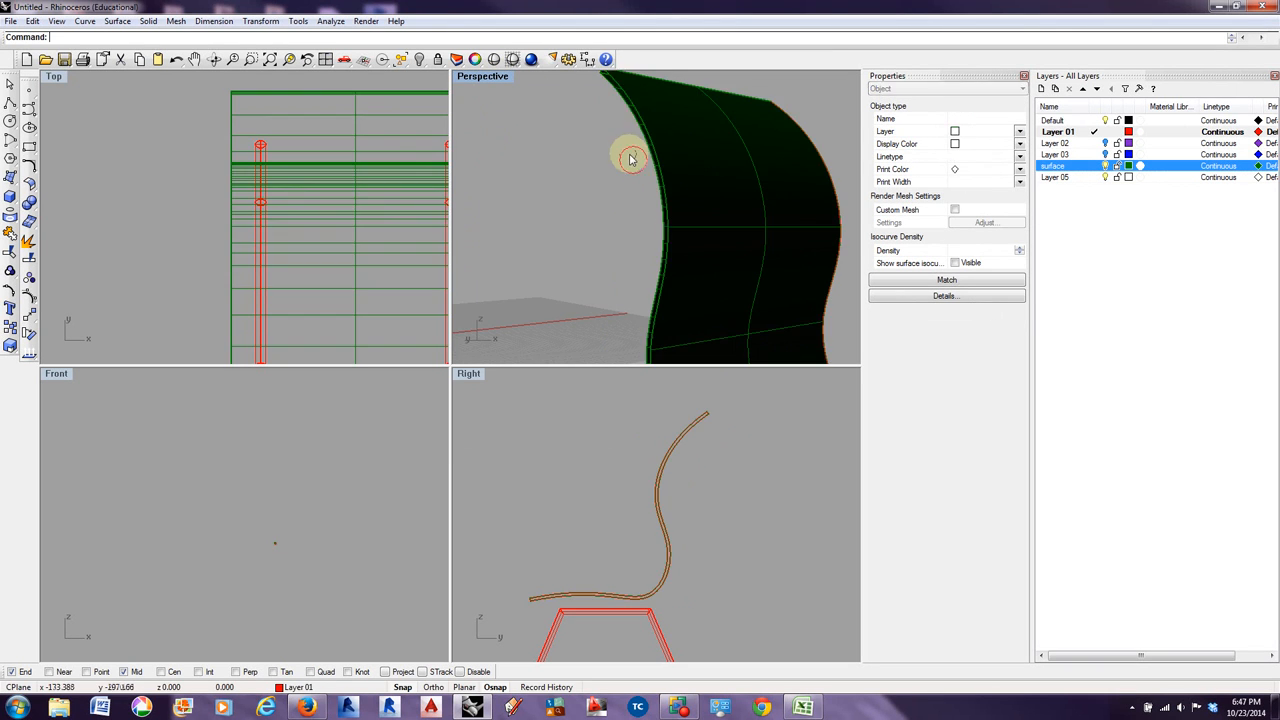
pyautogui.moveTo(618, 95); pyautogui.dragTo(645, 175, button='right')
pyautogui.scroll(5, 644, 172)
pyautogui.scroll(-5, 644, 172)
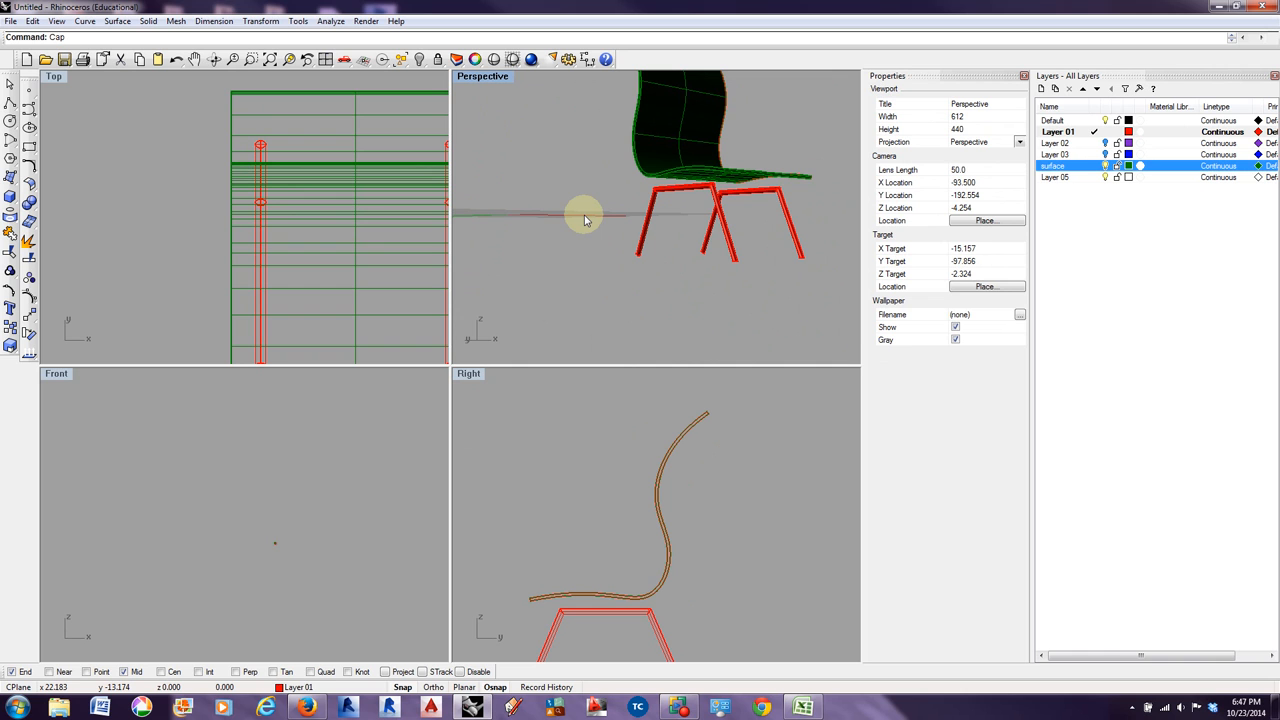
# - Try the Cap command on the shaded seat-and-backrest polysurface and inspect the chair's sides from several angles
pyautogui.write('Cap')
pyautogui.press('Return')
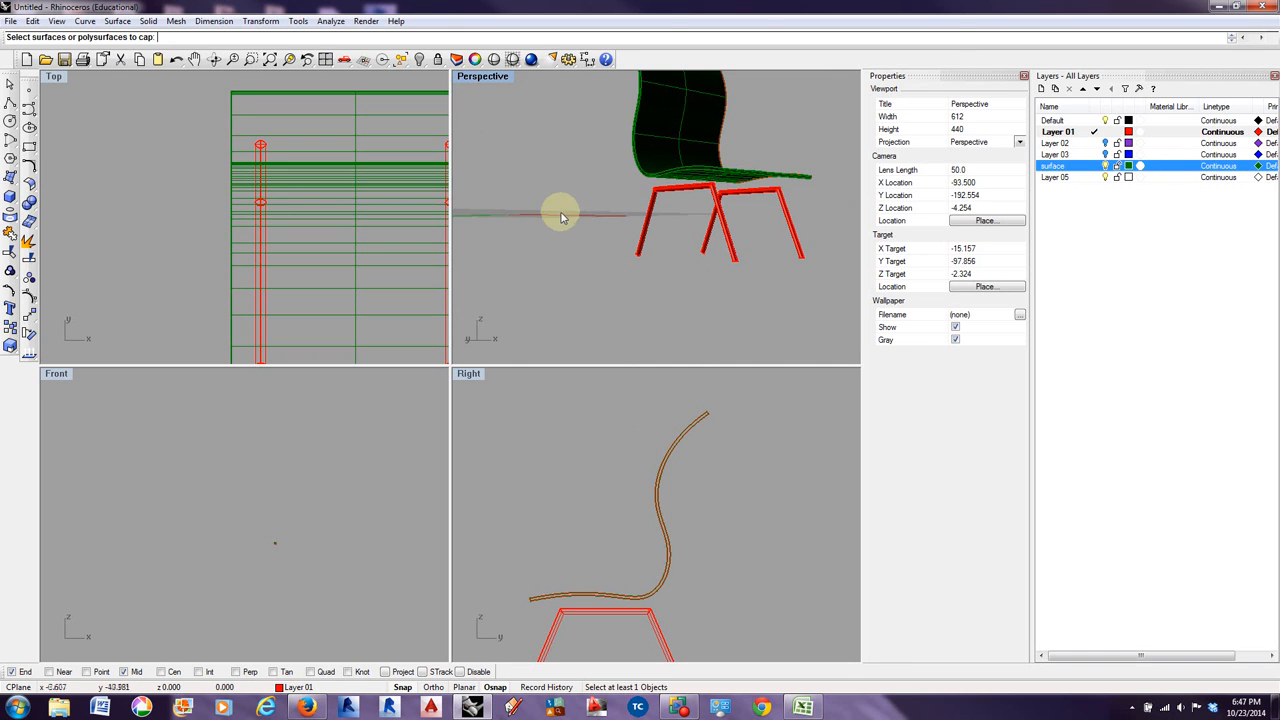
pyautogui.click(634, 150)
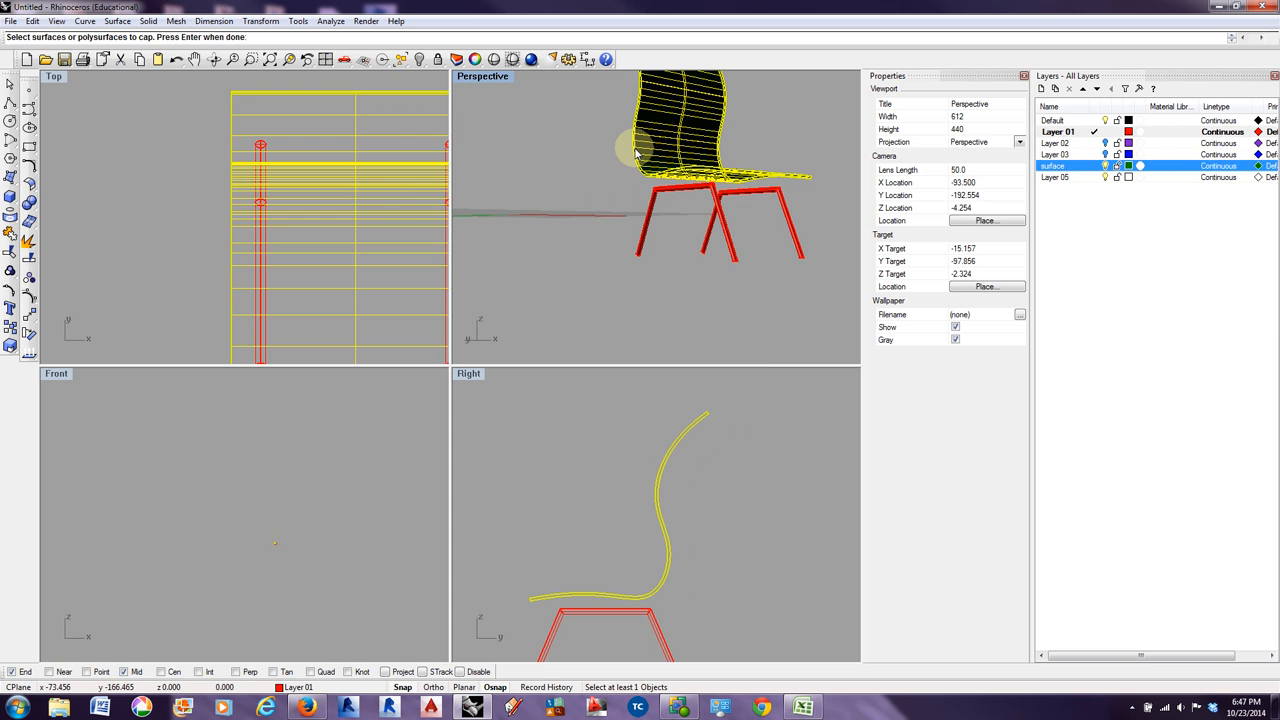
pyautogui.press('Return')
pyautogui.scroll(3, 628, 92)
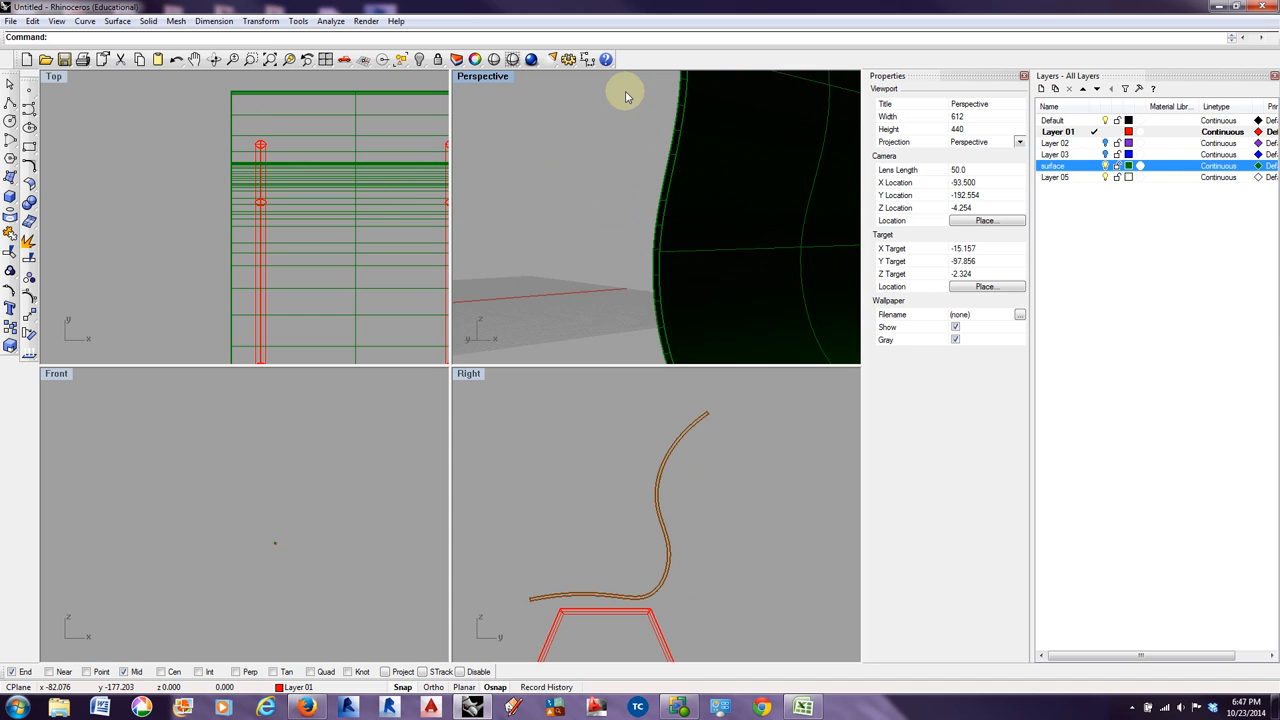
pyautogui.moveTo(676, 145); pyautogui.dragTo(591, 297, button='right')
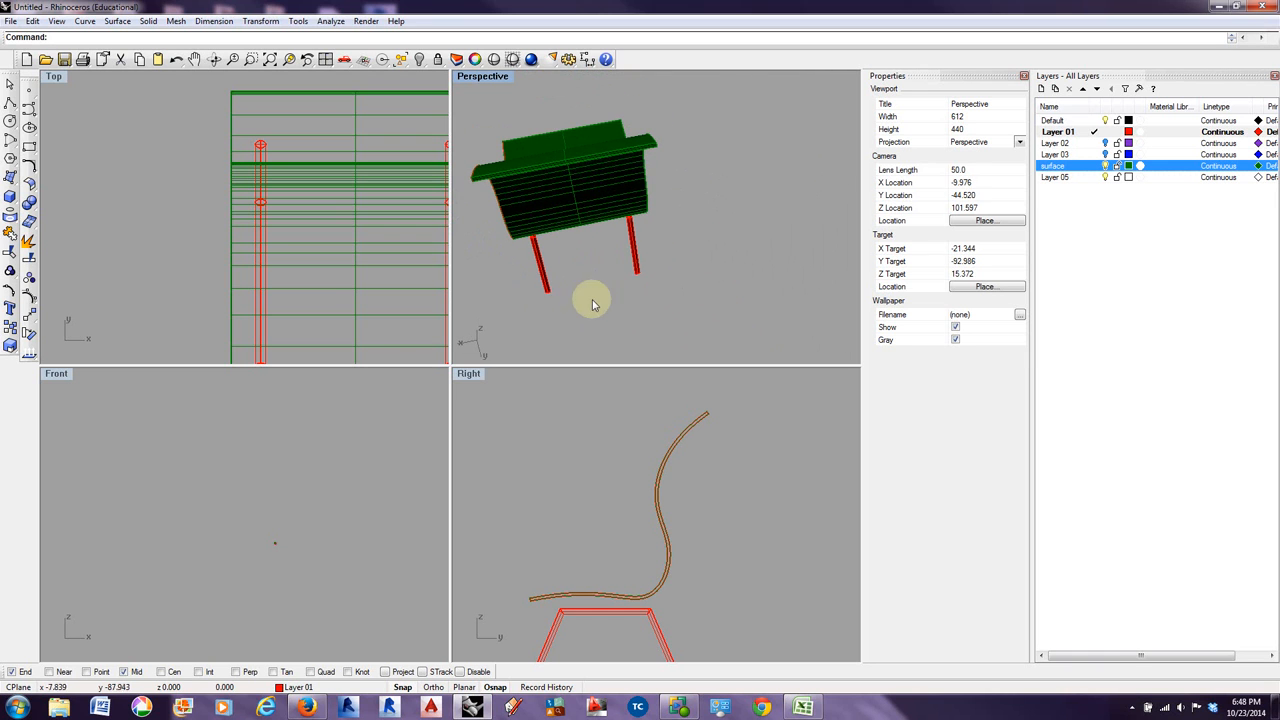
pyautogui.moveTo(474, 260); pyautogui.dragTo(680, 163, button='right')
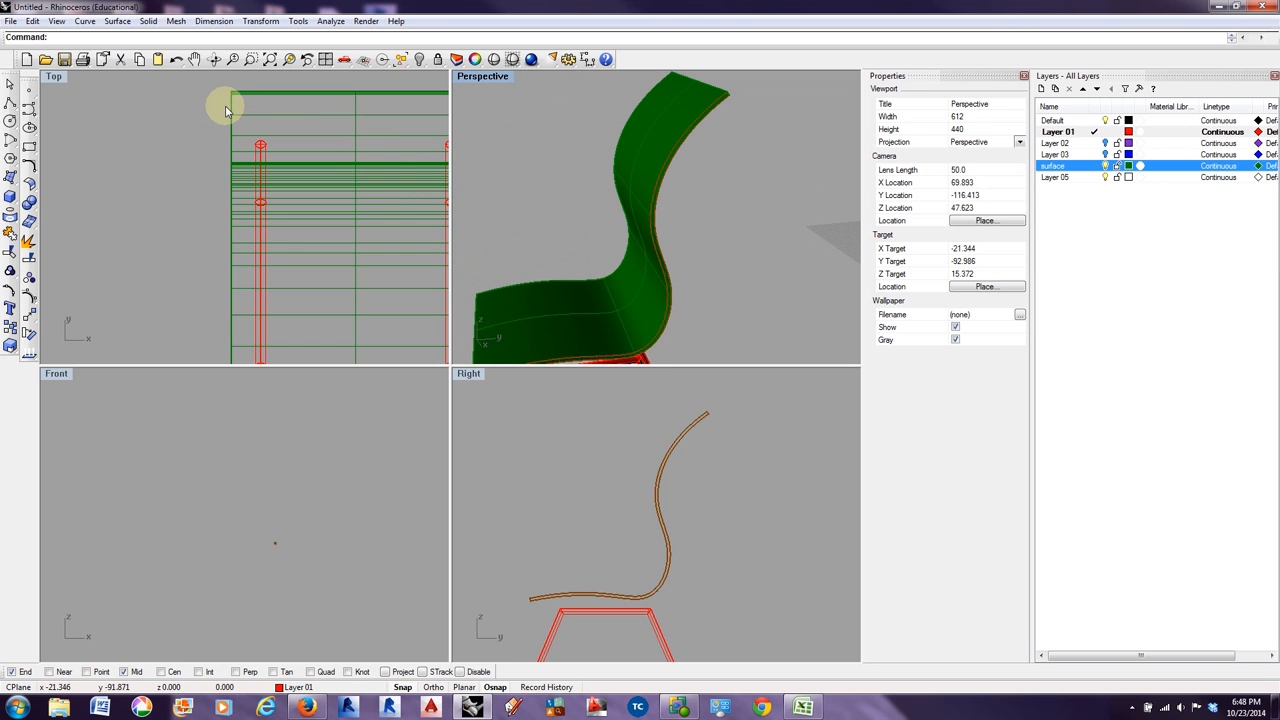
# - Try once more to cap the polysurface, picking it at the upper end of the backrest
pyautogui.press('Return')
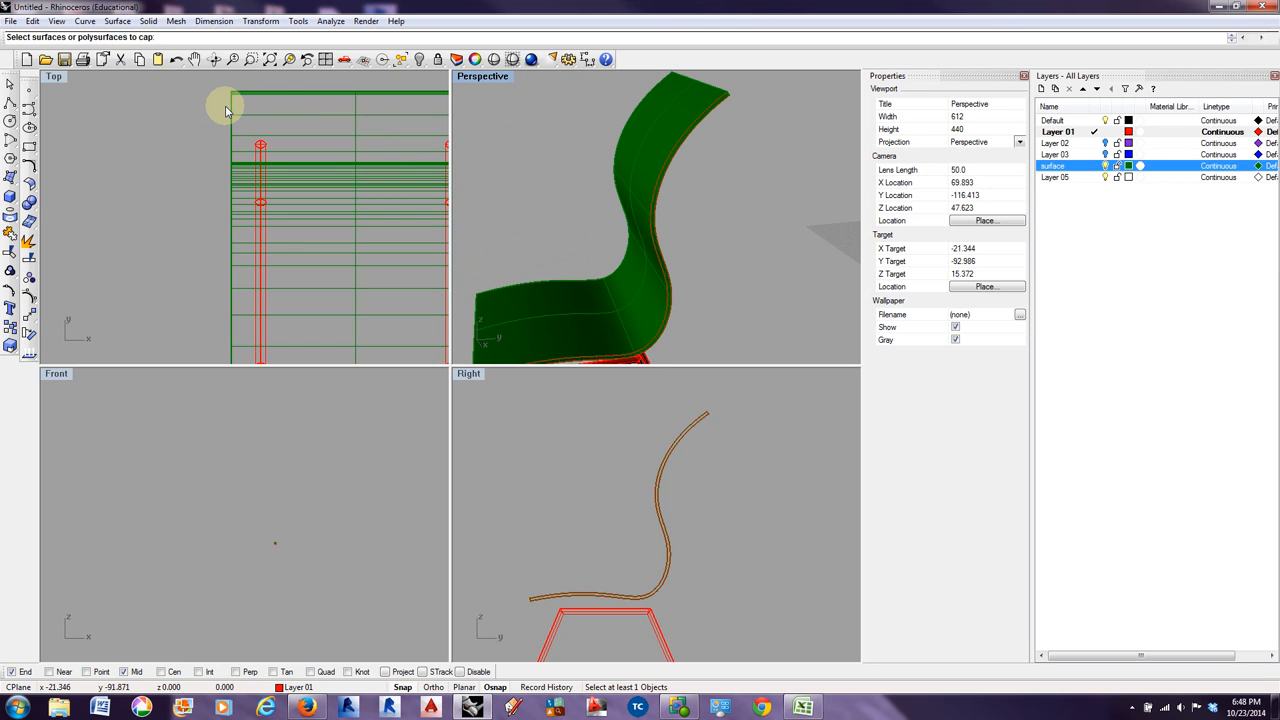
pyautogui.click(703, 88)
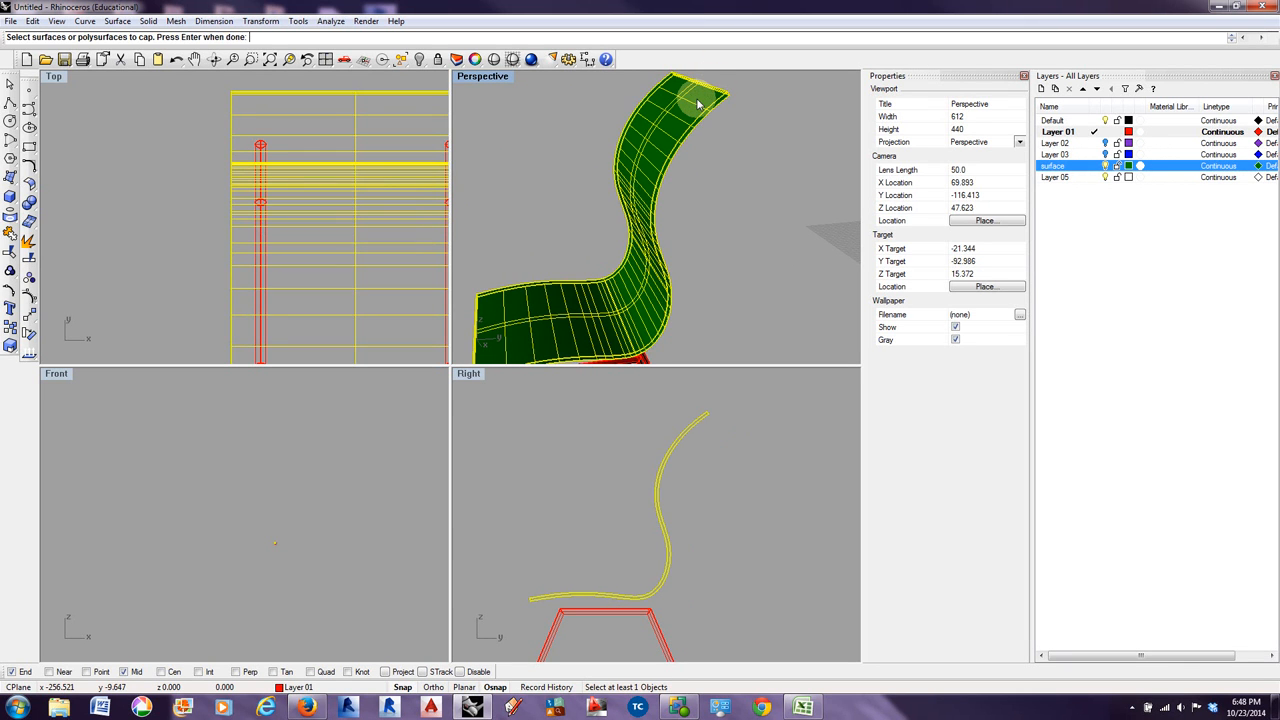
pyautogui.press('Return')
# - Delete the widened seat-and-backrest polysurface, keeping its closed profile curve
pyautogui.moveTo(698, 104); pyautogui.dragTo(708, 137, button='right')
pyautogui.click(704, 118)
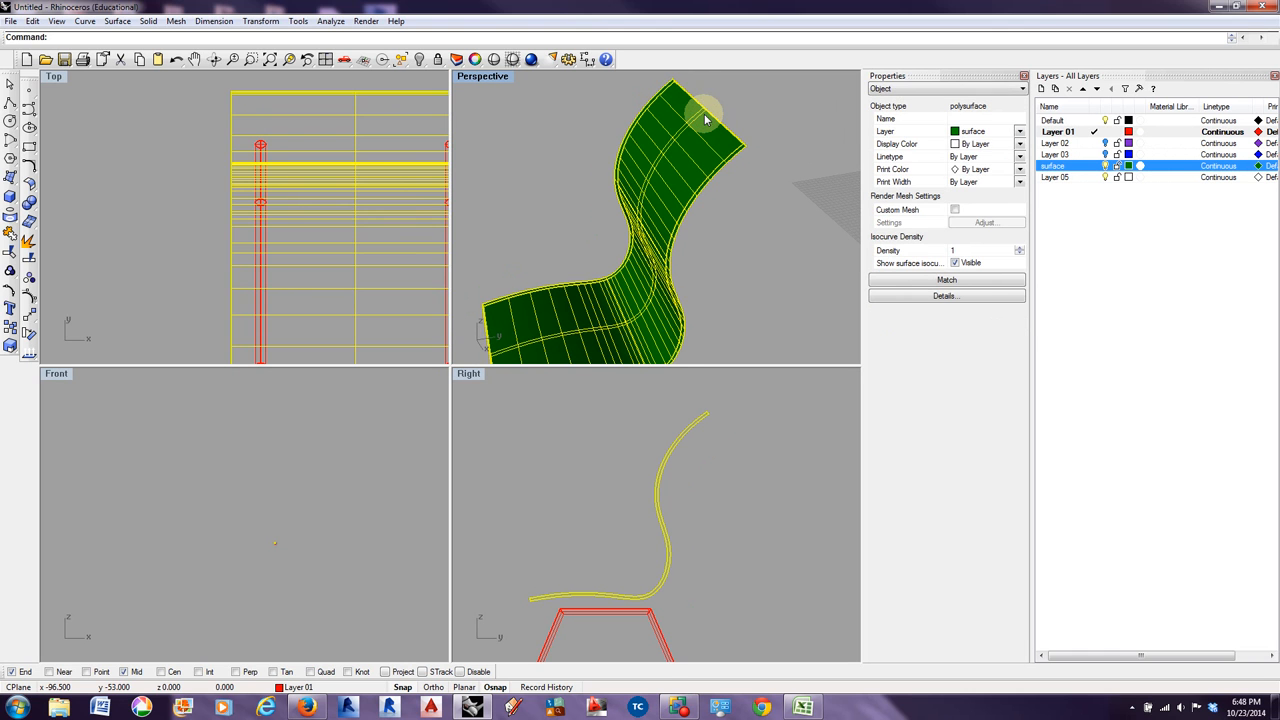
pyautogui.press('Delete')
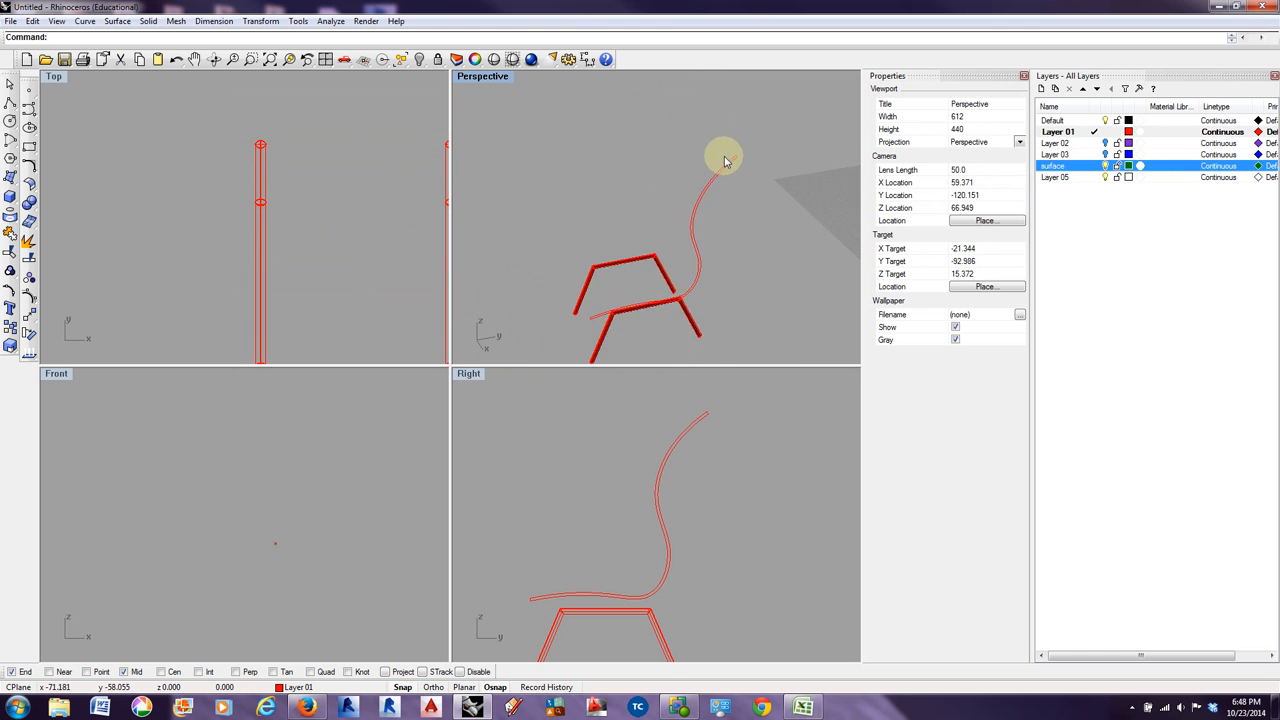
# - Extrude the closed profile curve straight for about 20.75 units without a cap, snapping the distance to an end point on the far leg frame
pyautogui.moveTo(725, 160); pyautogui.dragTo(714, 205, button='right')
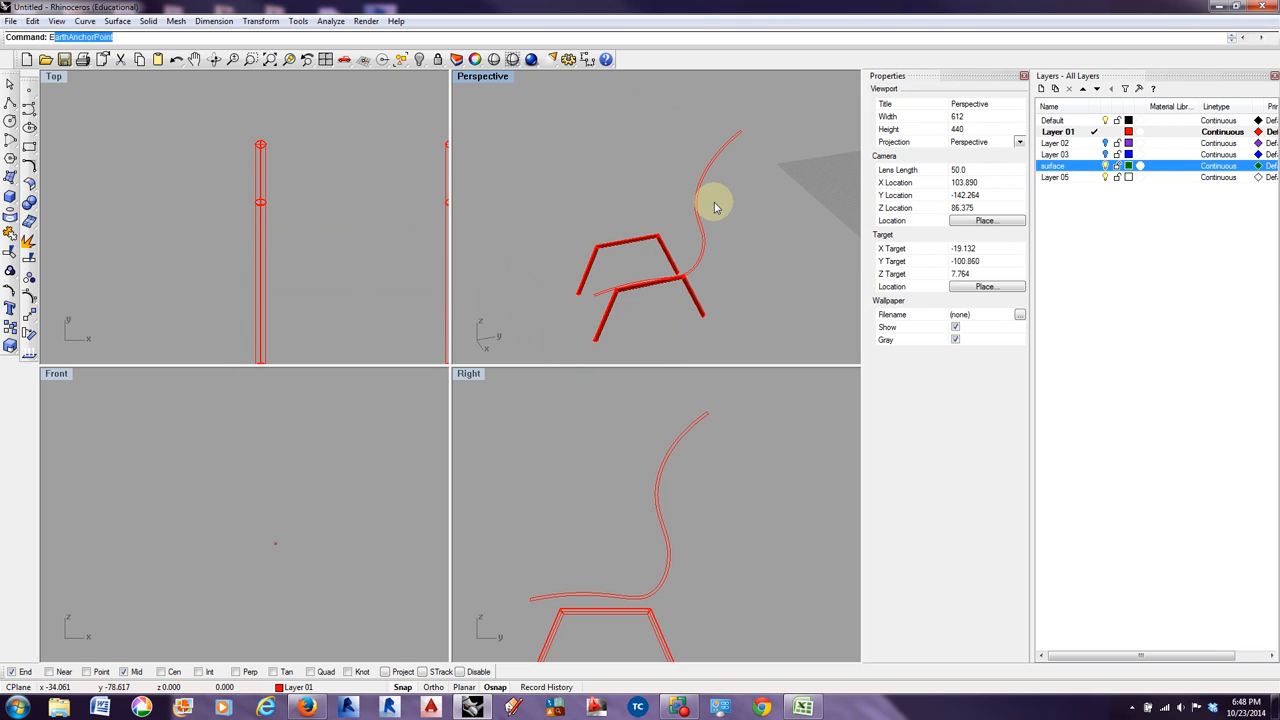
pyautogui.write('Extend')
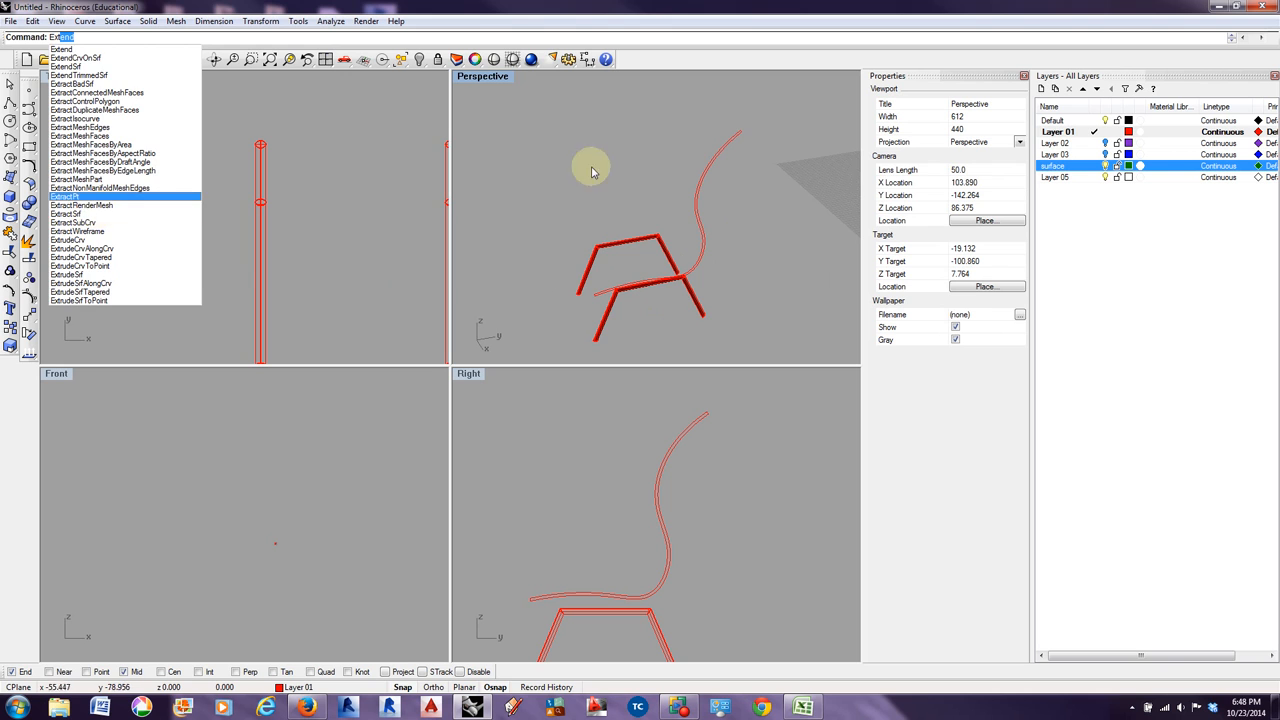
pyautogui.click(771, 169)
pyautogui.scroll(8, 735, 142)
pyautogui.scroll(-3, 735, 140)
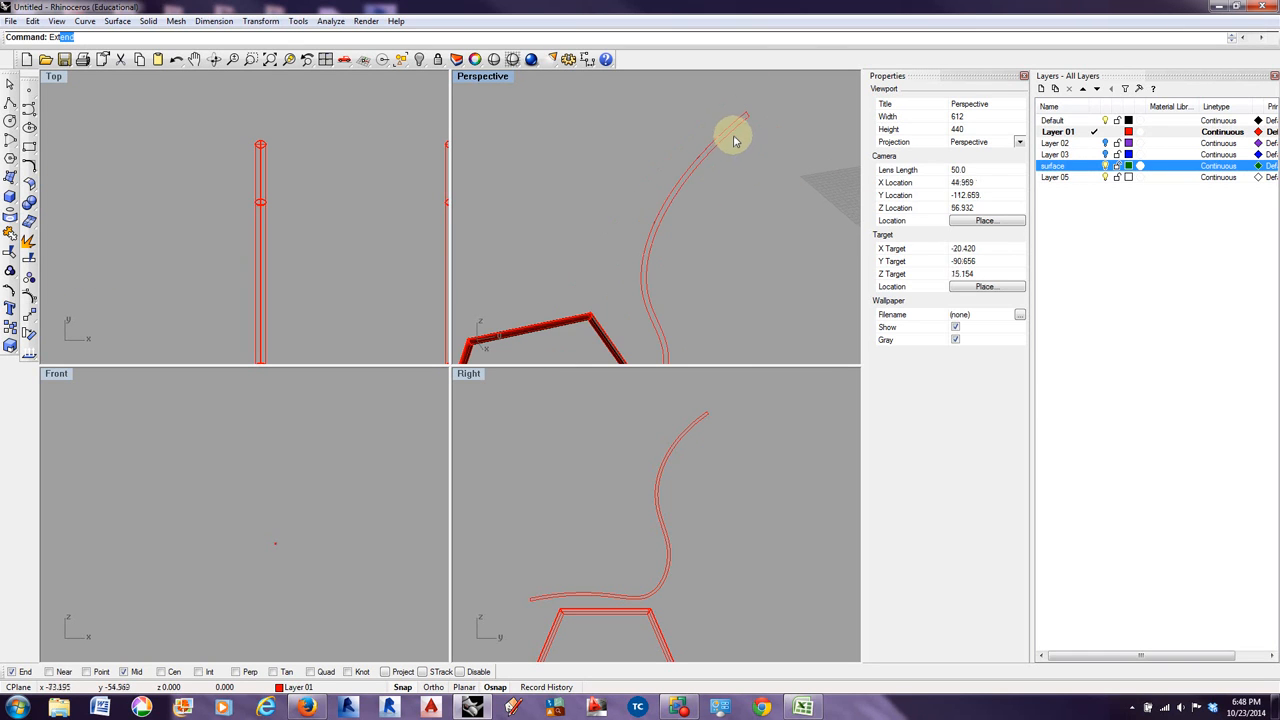
pyautogui.click(727, 130)
pyautogui.scroll(-1, 737, 160)
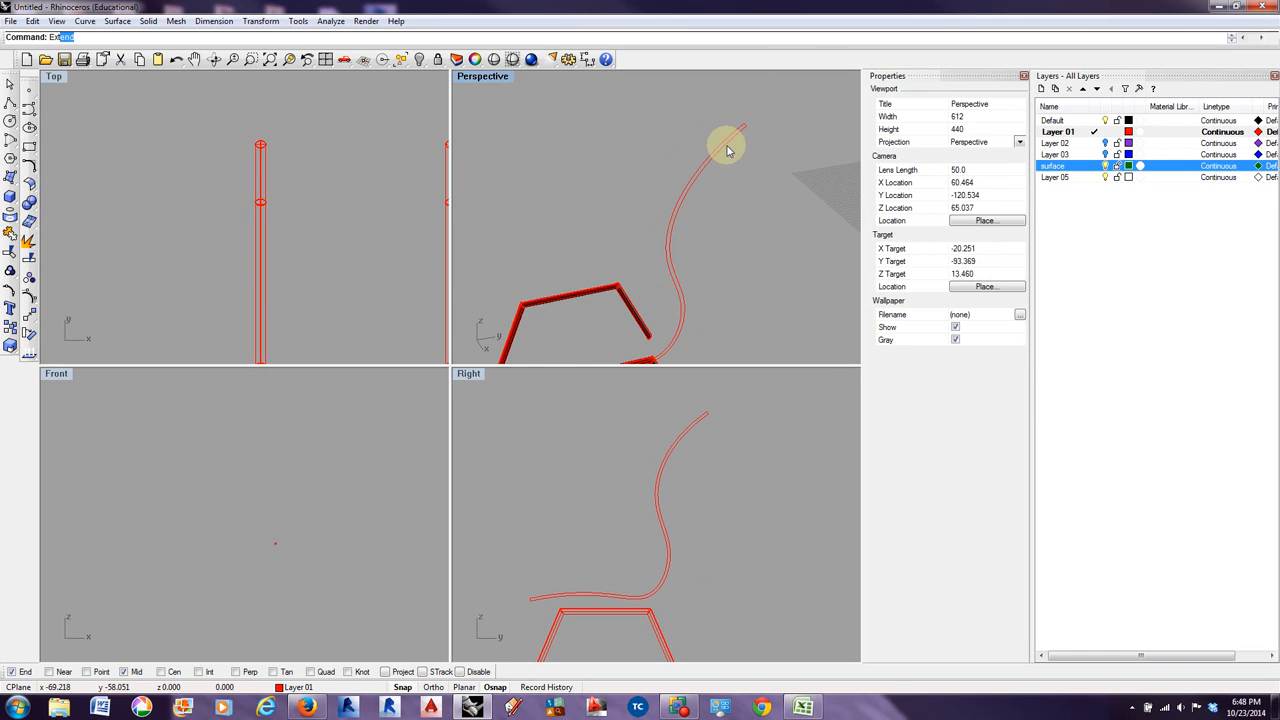
pyautogui.click(728, 145)
pyautogui.click(108, 22)
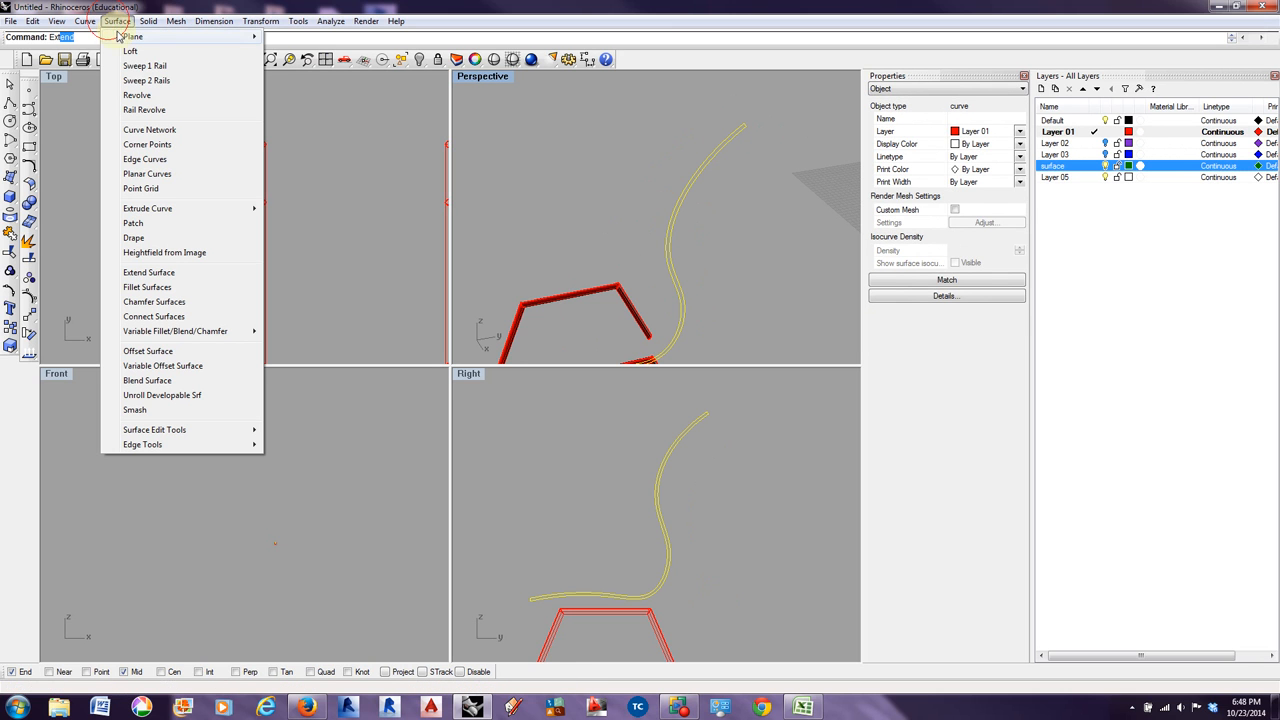
pyautogui.moveTo(165, 214)
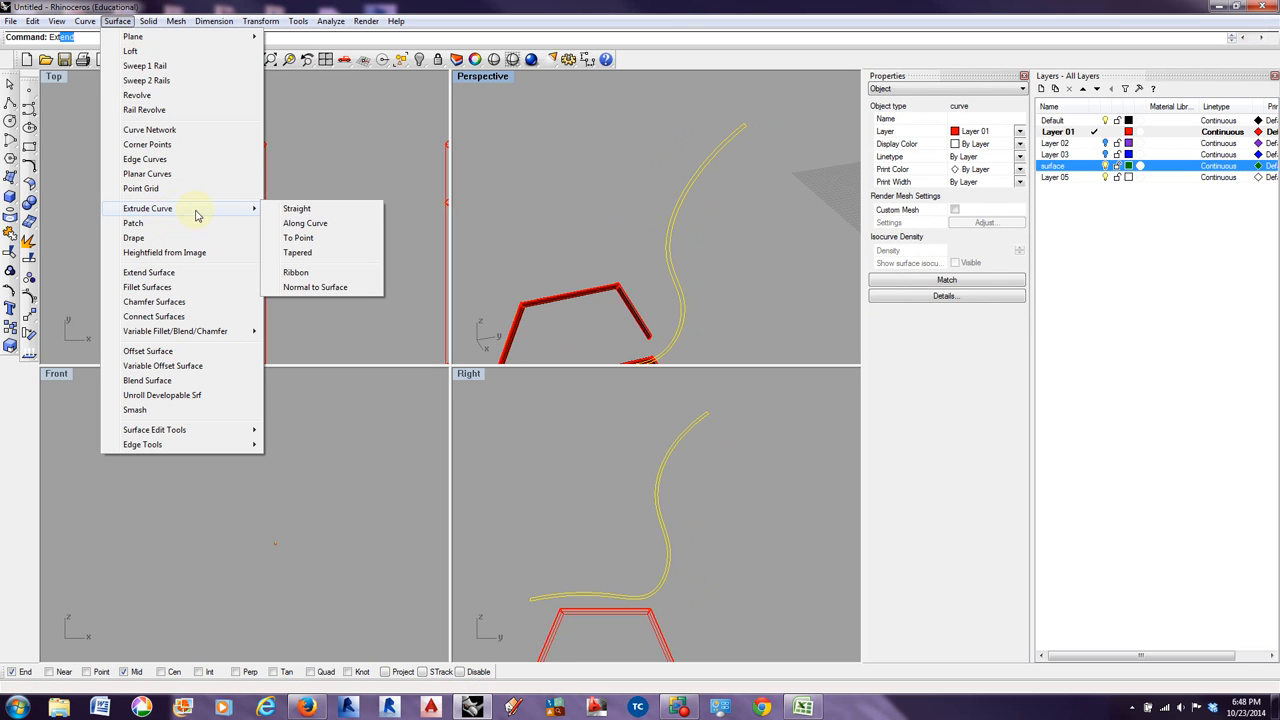
pyautogui.click(298, 208)
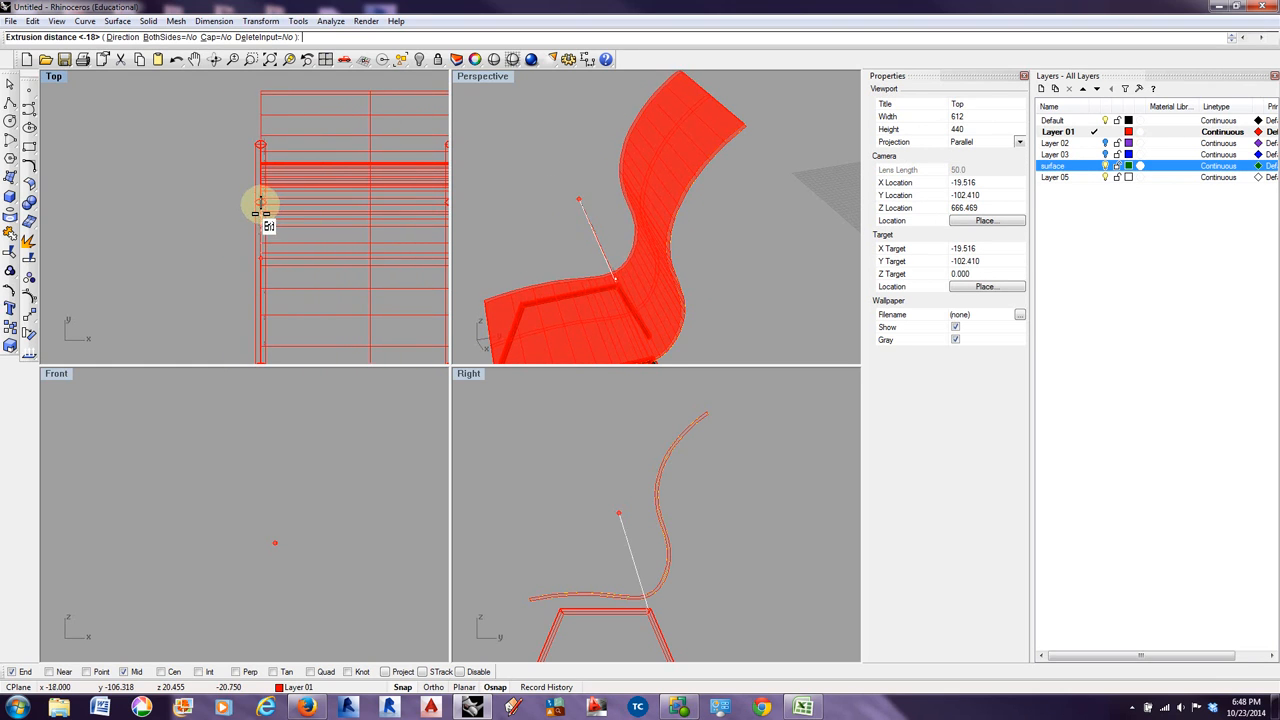
pyautogui.click(262, 205)
# - Examine the new extrusion at the upper end of the backrest, selecting its polysurface and clearing the selection again
pyautogui.click(748, 126)
pyautogui.scroll(5, 744, 163)
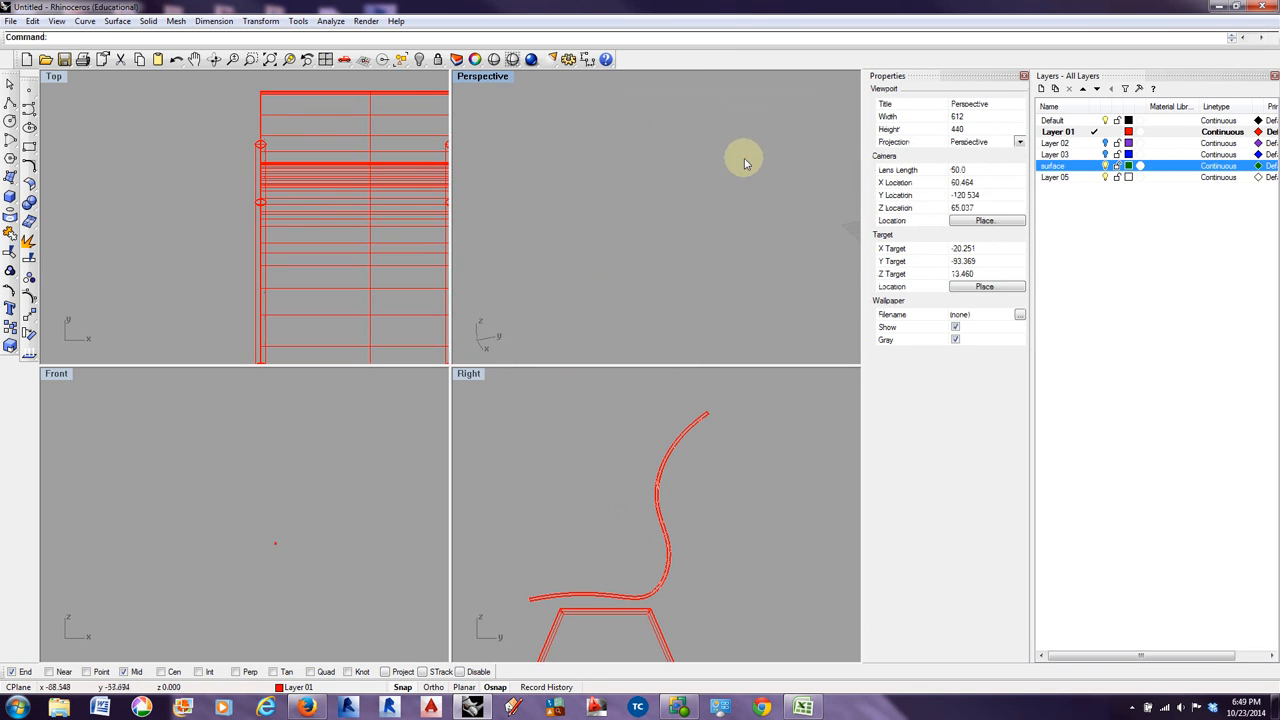
pyautogui.scroll(5, 742, 168)
pyautogui.click(736, 195)
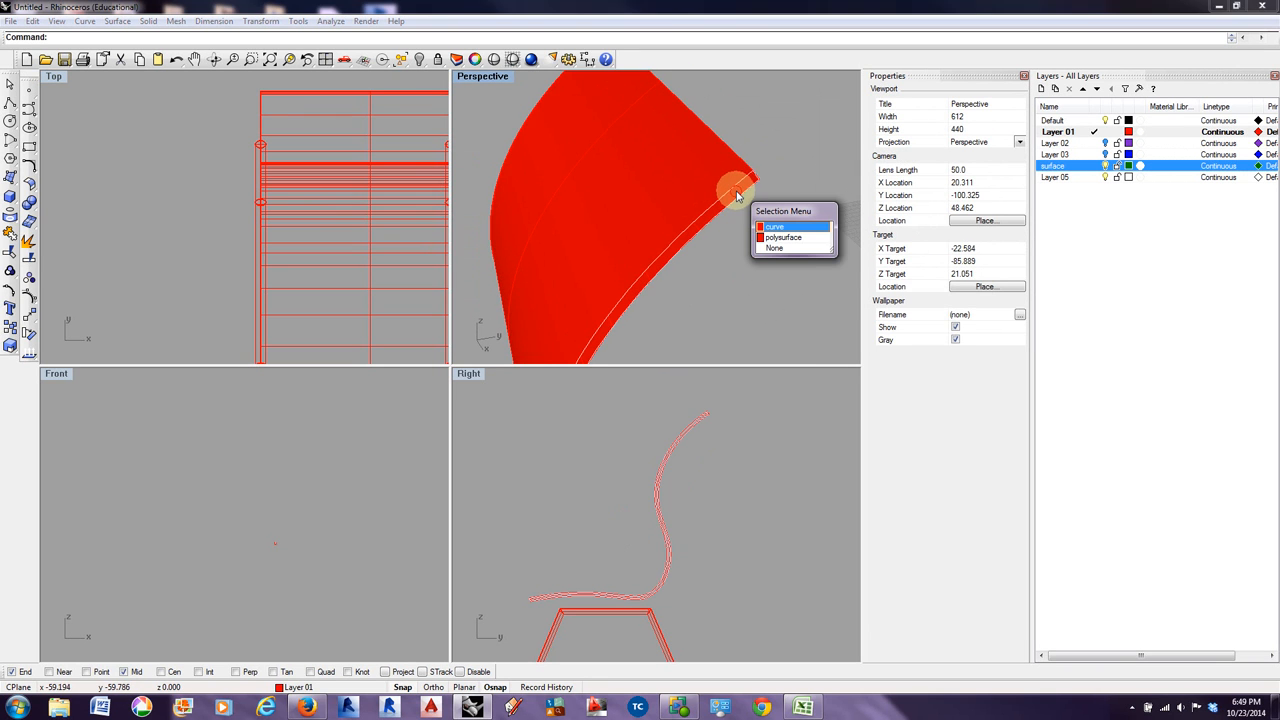
pyautogui.click(766, 195)
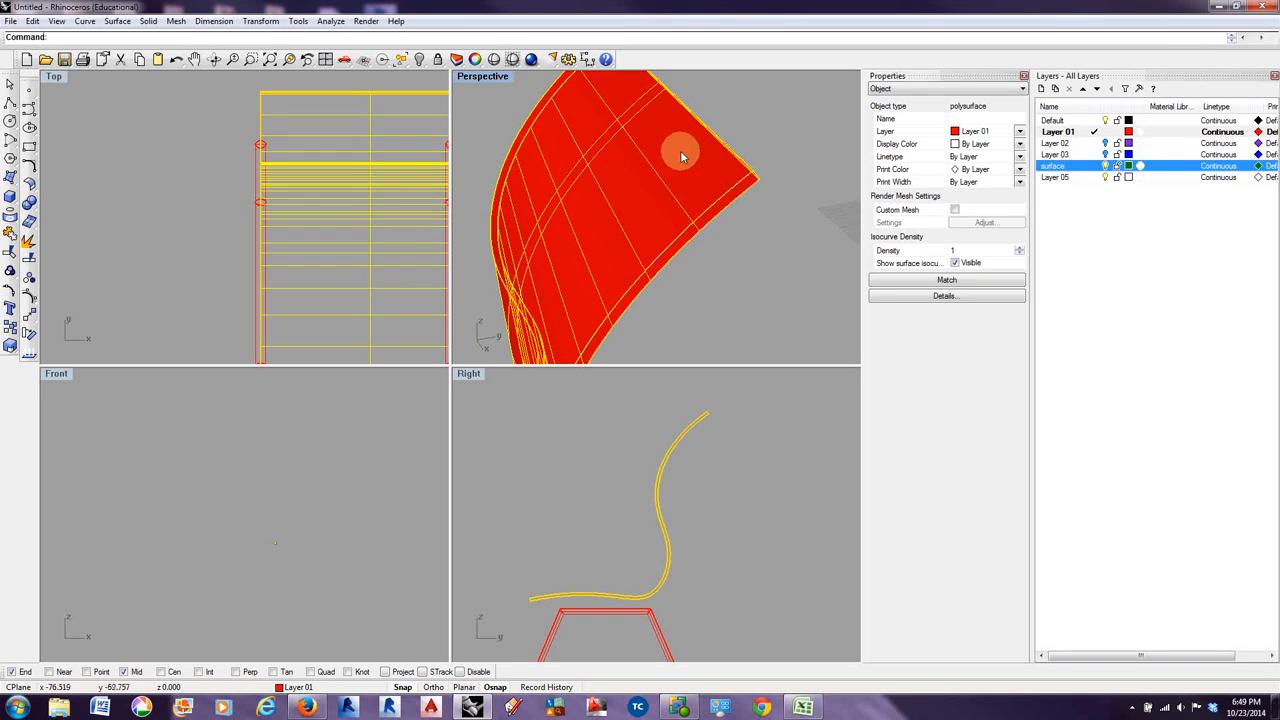
pyautogui.press('Escape')
pyautogui.scroll(5, 730, 160)
pyautogui.scroll(-2, 747, 174)
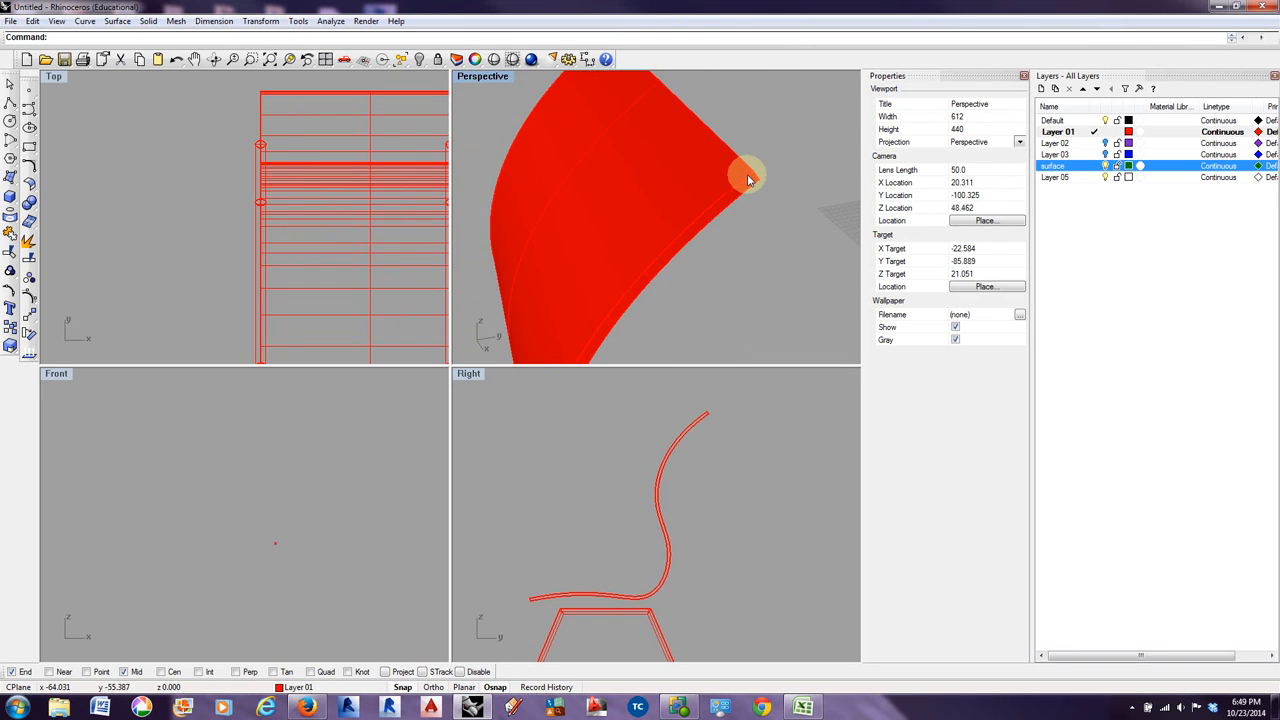
pyautogui.scroll(-3, 754, 180)
pyautogui.moveTo(722, 226)
pyautogui.mouseDown(button='right')
pyautogui.moveTo(771, 200)
pyautogui.moveTo(694, 171)
pyautogui.moveTo(691, 149)
pyautogui.moveTo(726, 191)
pyautogui.moveTo(571, 143)
pyautogui.moveTo(608, 220)
pyautogui.moveTo(694, 223)
pyautogui.moveTo(588, 232)
pyautogui.moveTo(601, 241)
pyautogui.moveTo(751, 229)
pyautogui.moveTo(729, 229)
pyautogui.mouseUp(button='right')
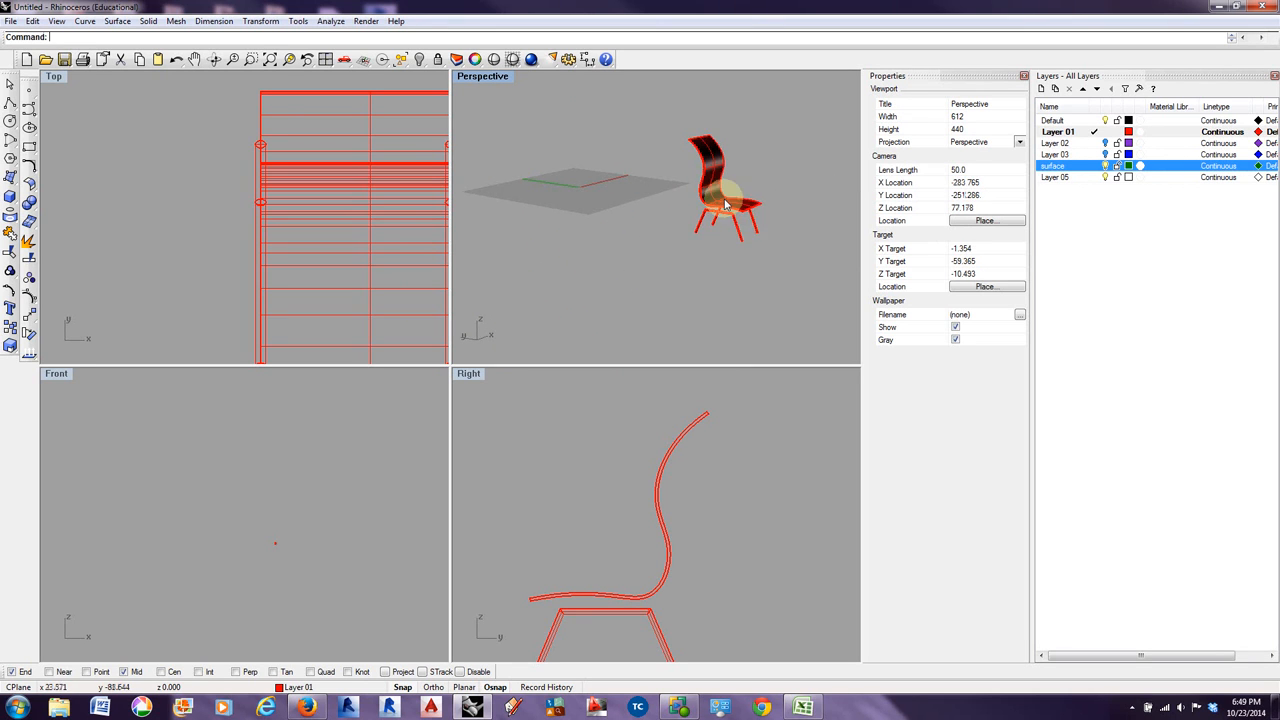
# - Apply the Cap command to the re-extruded seat-and-backrest polysurface
pyautogui.scroll(5, 714, 200)
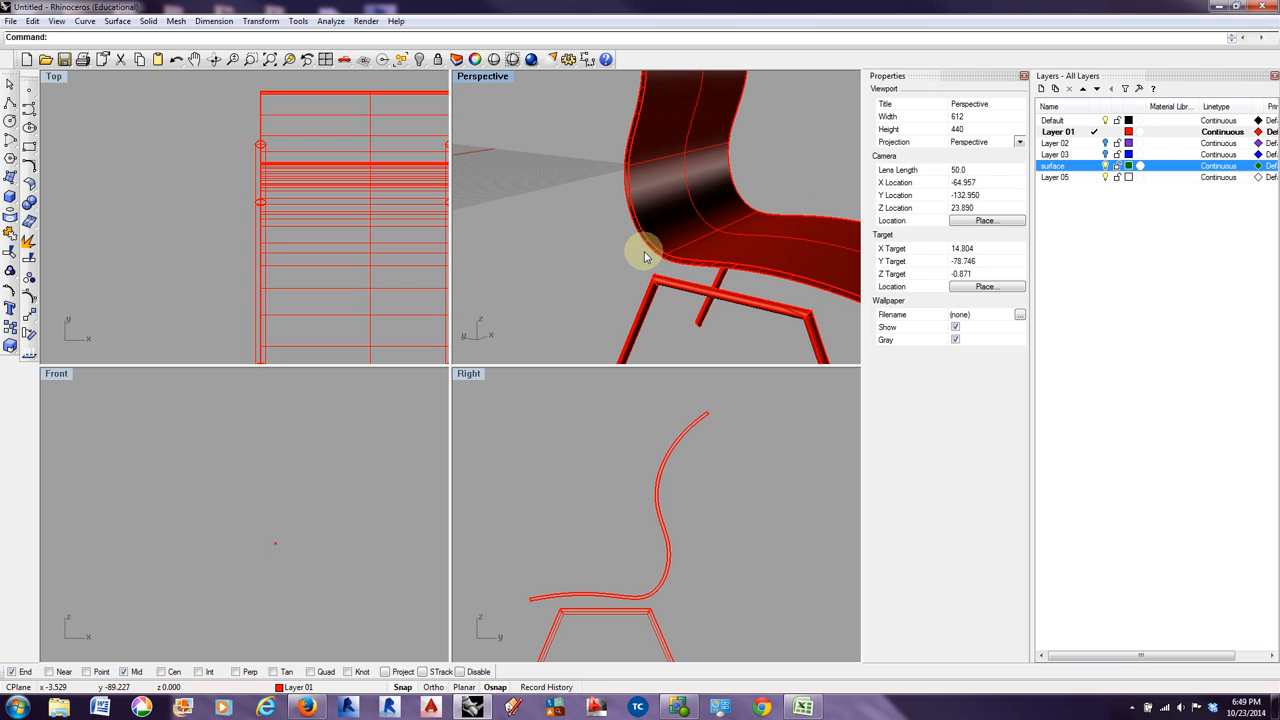
pyautogui.press('Return')
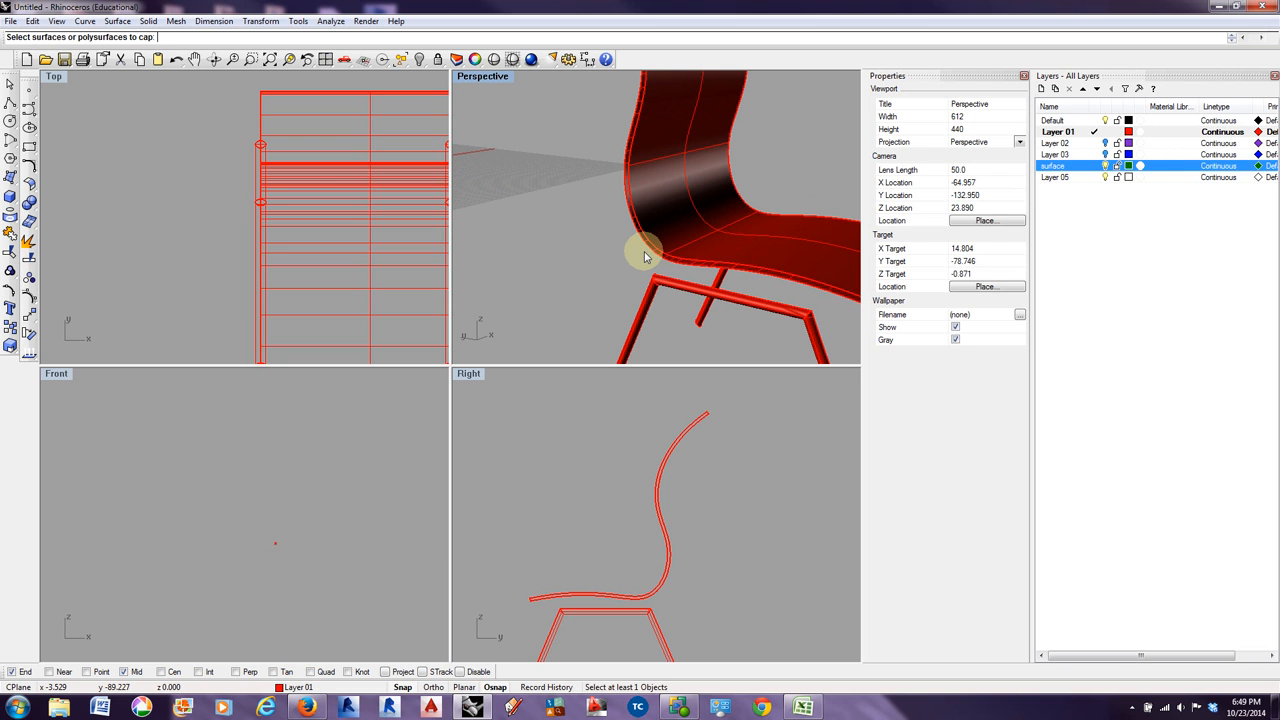
pyautogui.click(280, 175)
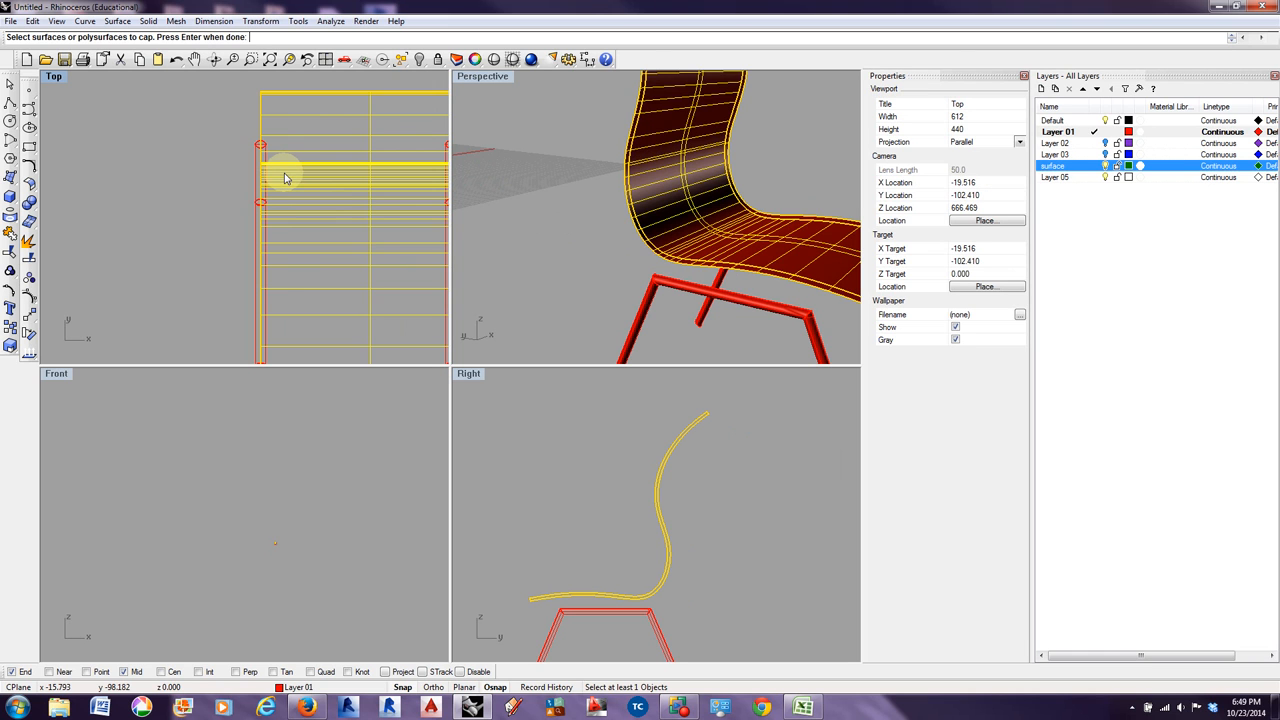
pyautogui.press('Return')
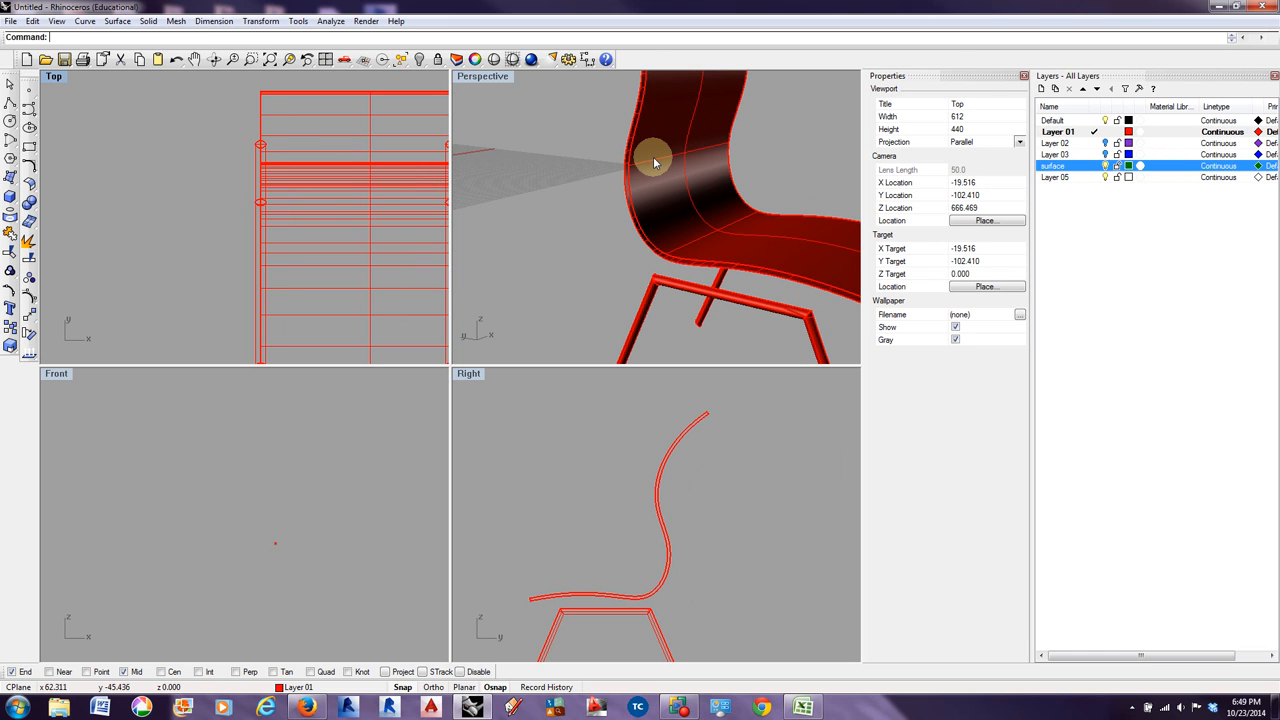
# - Examine the chair's sides from several angles, picking the profile curve at the backrest's upper corner to check the edge
pyautogui.scroll(2, 651, 160)
pyautogui.scroll(-5, 648, 163)
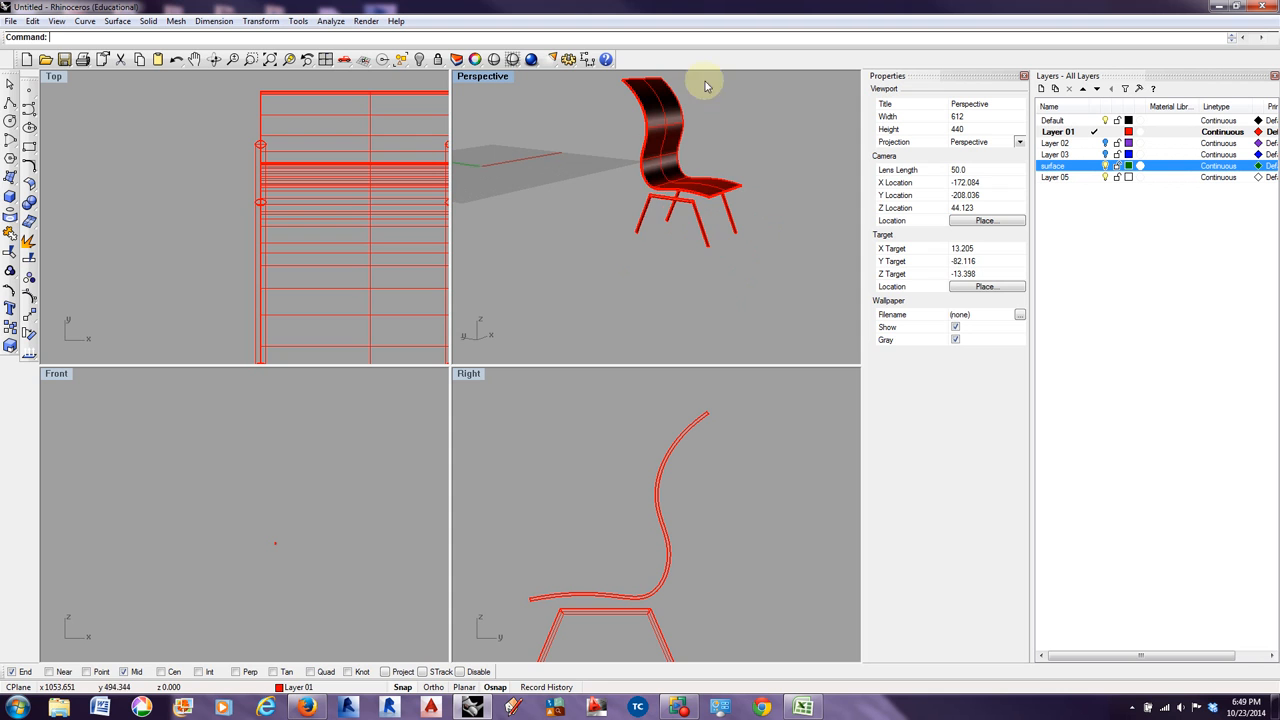
pyautogui.moveTo(700, 123); pyautogui.dragTo(623, 123, button='right')
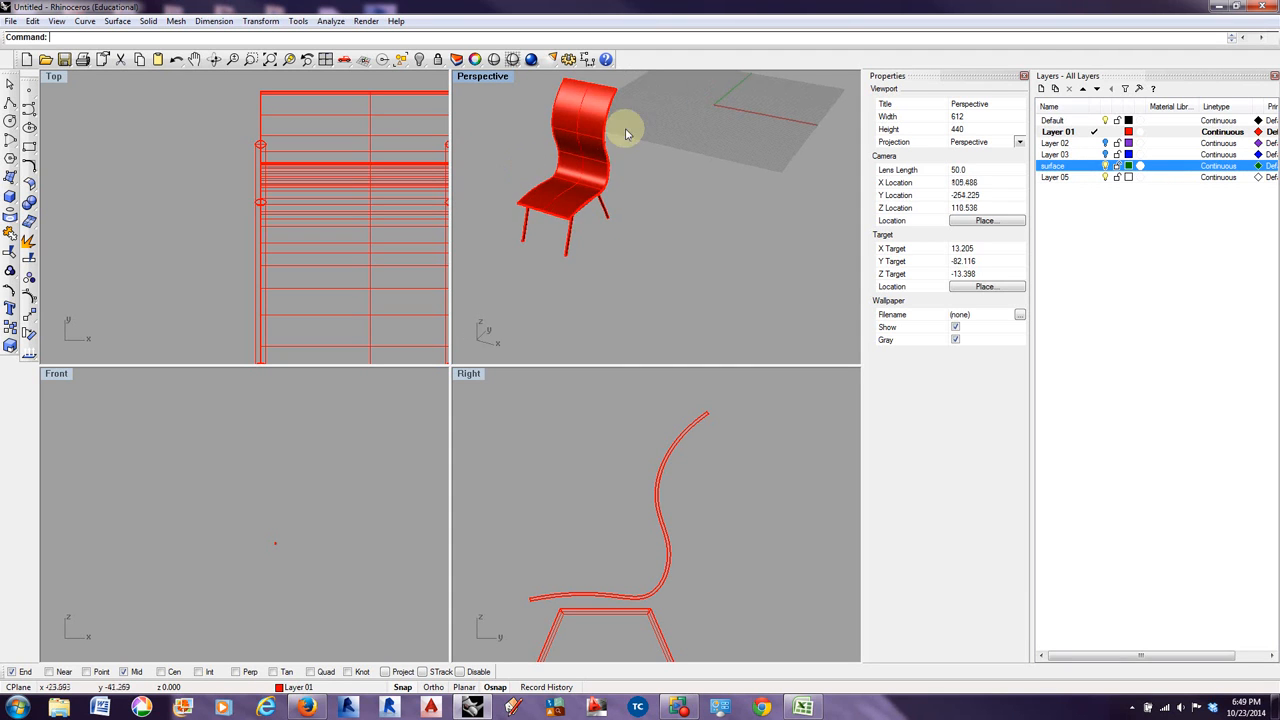
pyautogui.scroll(6, 612, 100)
pyautogui.click(617, 131)
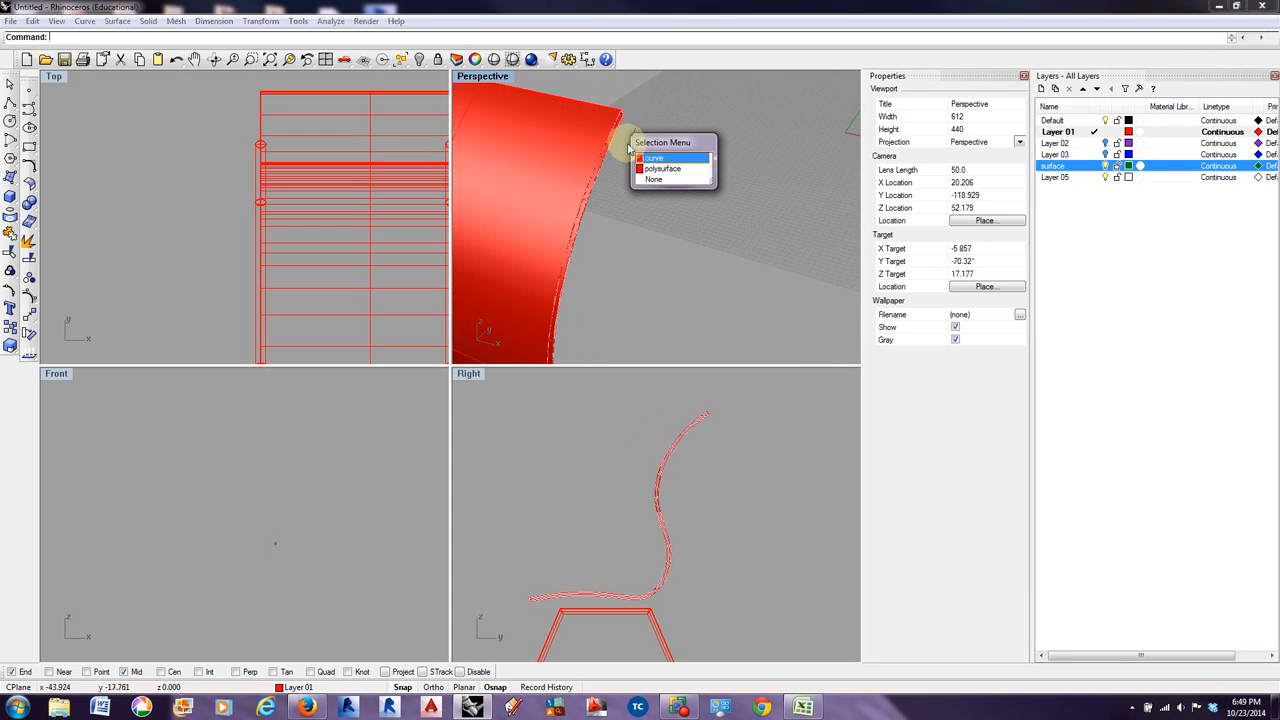
pyautogui.click(659, 160)
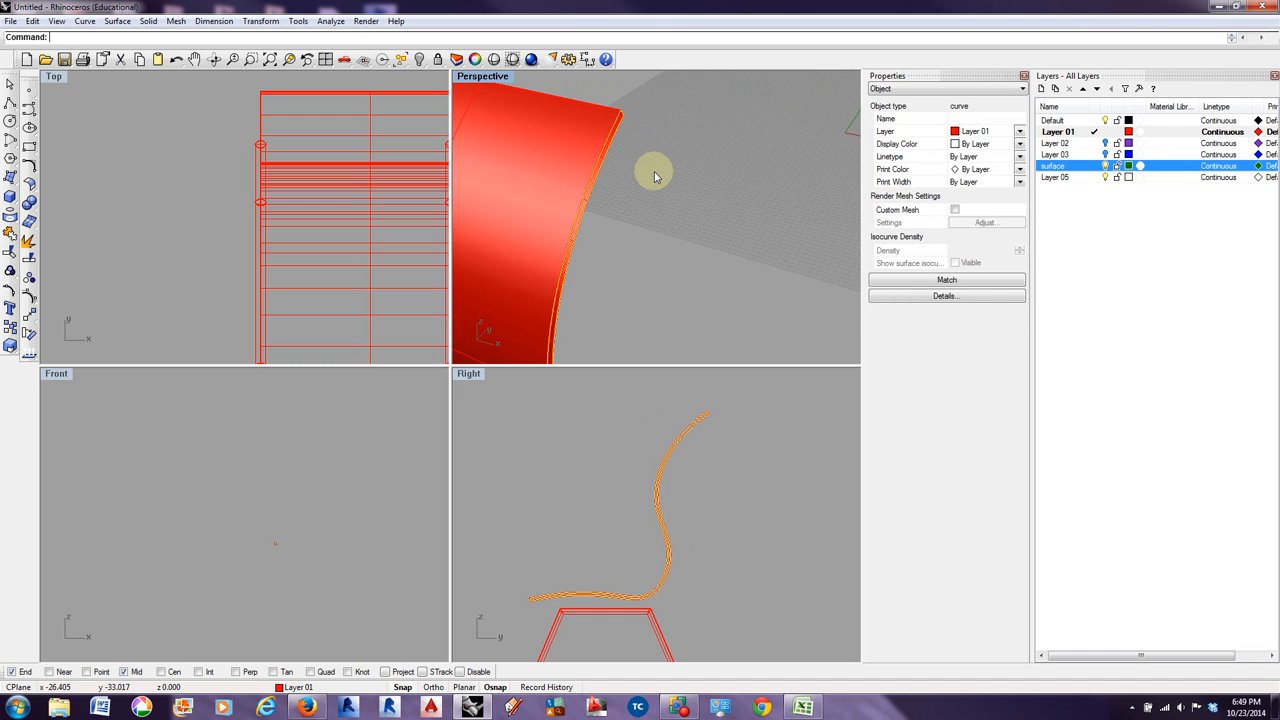
pyautogui.press('Escape')
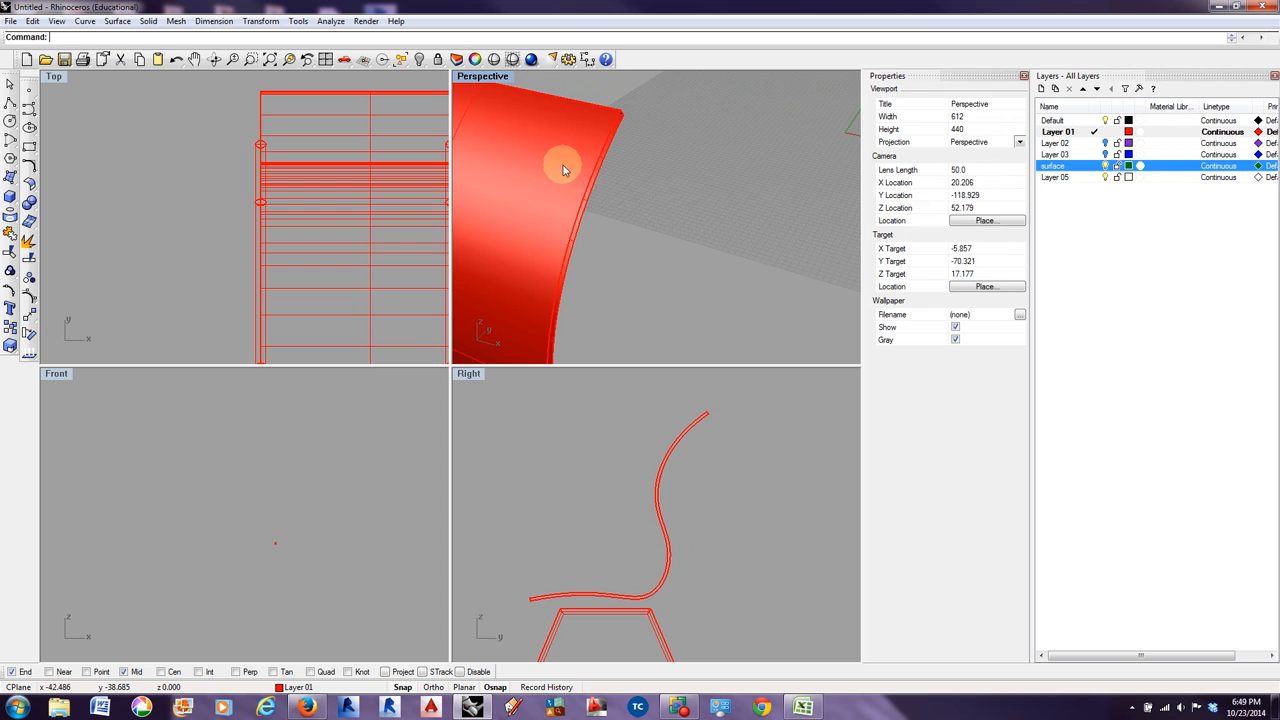
pyautogui.scroll(-8, 585, 173)
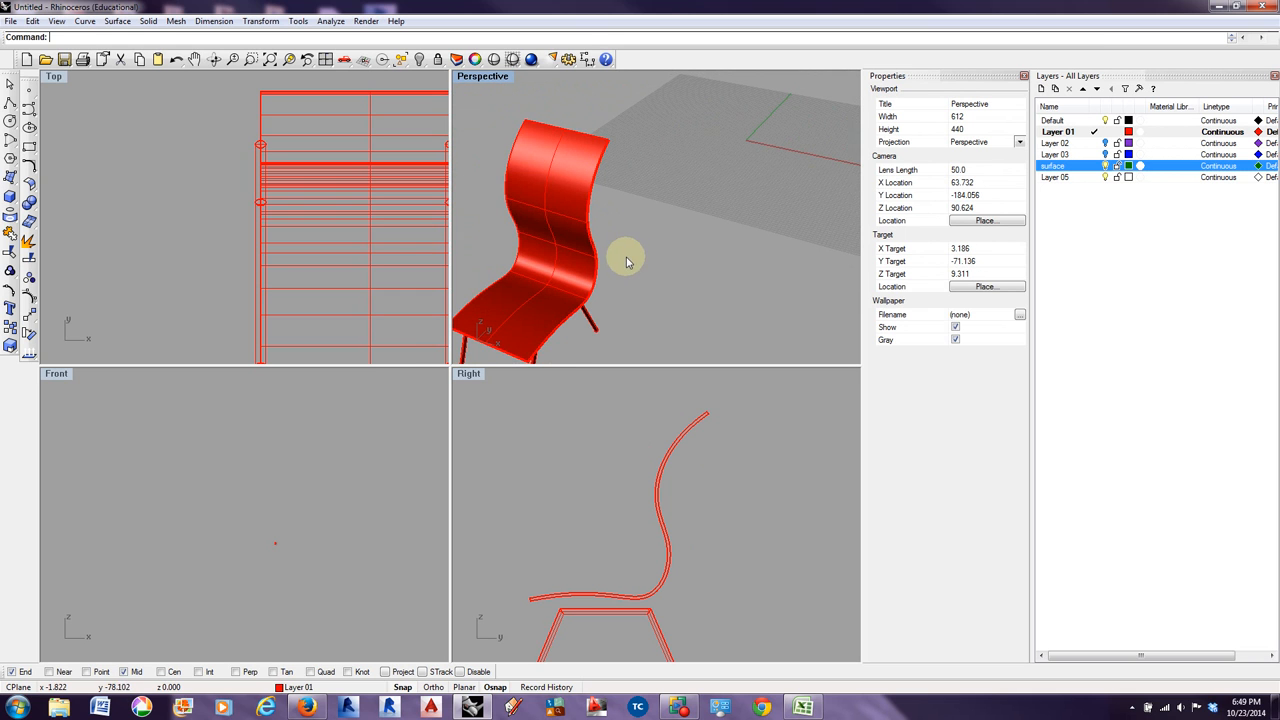
pyautogui.moveTo(643, 251)
pyautogui.mouseDown(button='right')
pyautogui.moveTo(569, 220)
pyautogui.moveTo(541, 170)
pyautogui.moveTo(520, 166)
pyautogui.moveTo(526, 191)
pyautogui.moveTo(546, 206)
pyautogui.moveTo(558, 165)
pyautogui.mouseUp(button='right')
pyautogui.moveTo(529, 229); pyautogui.dragTo(604, 207, button='right')
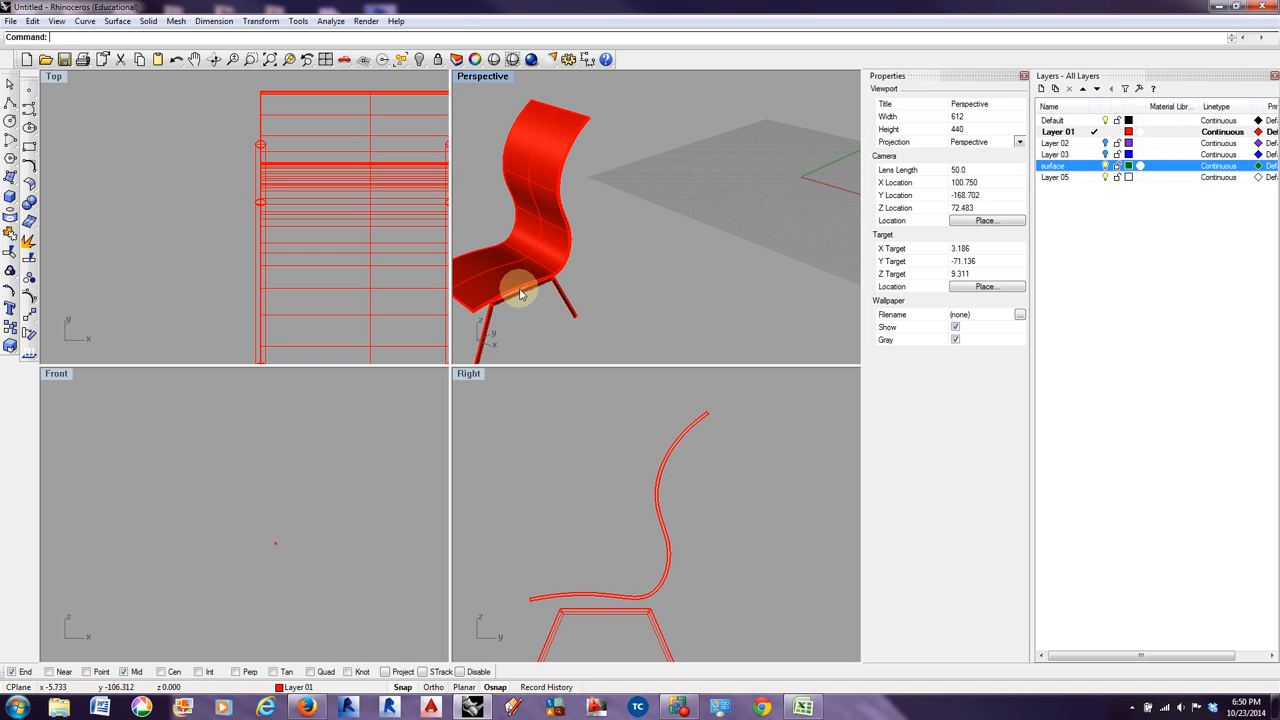
# - Draw an open four-point control-point curve of degree 3 in the Perspective view, in the empty area behind the chair
pyautogui.scroll(-4, 645, 224)
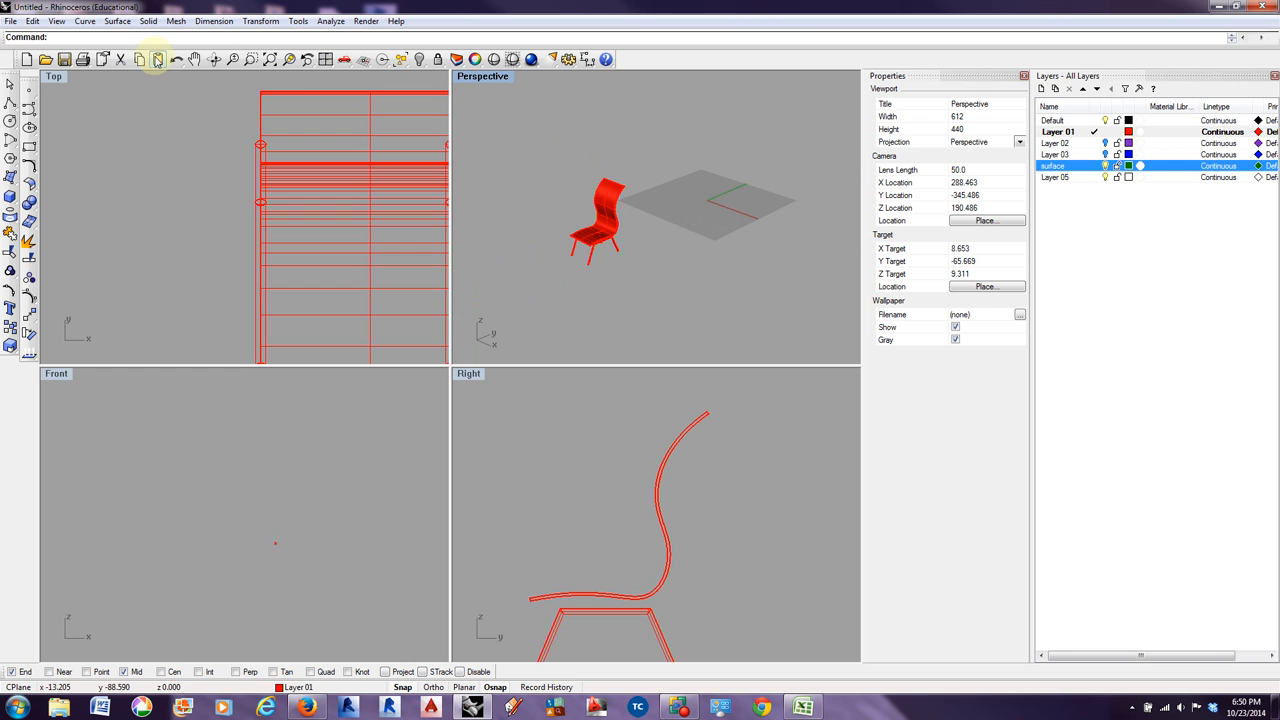
pyautogui.click(84, 21)
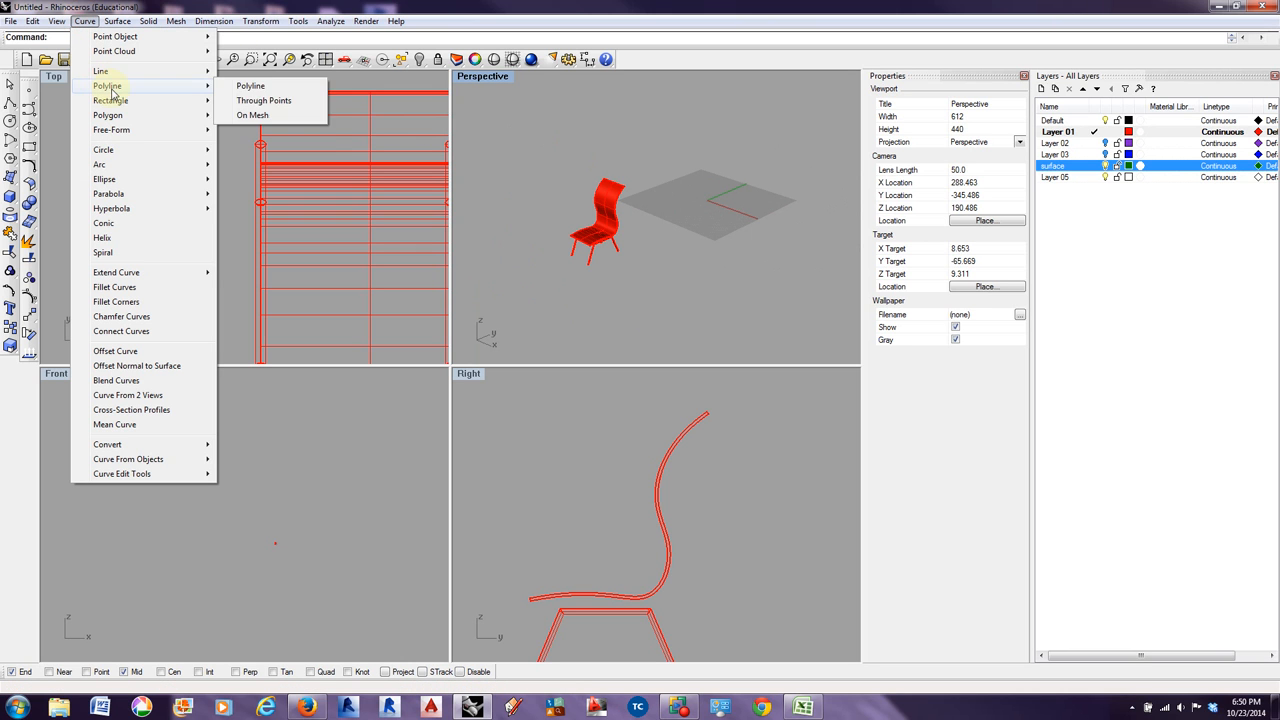
pyautogui.moveTo(135, 131)
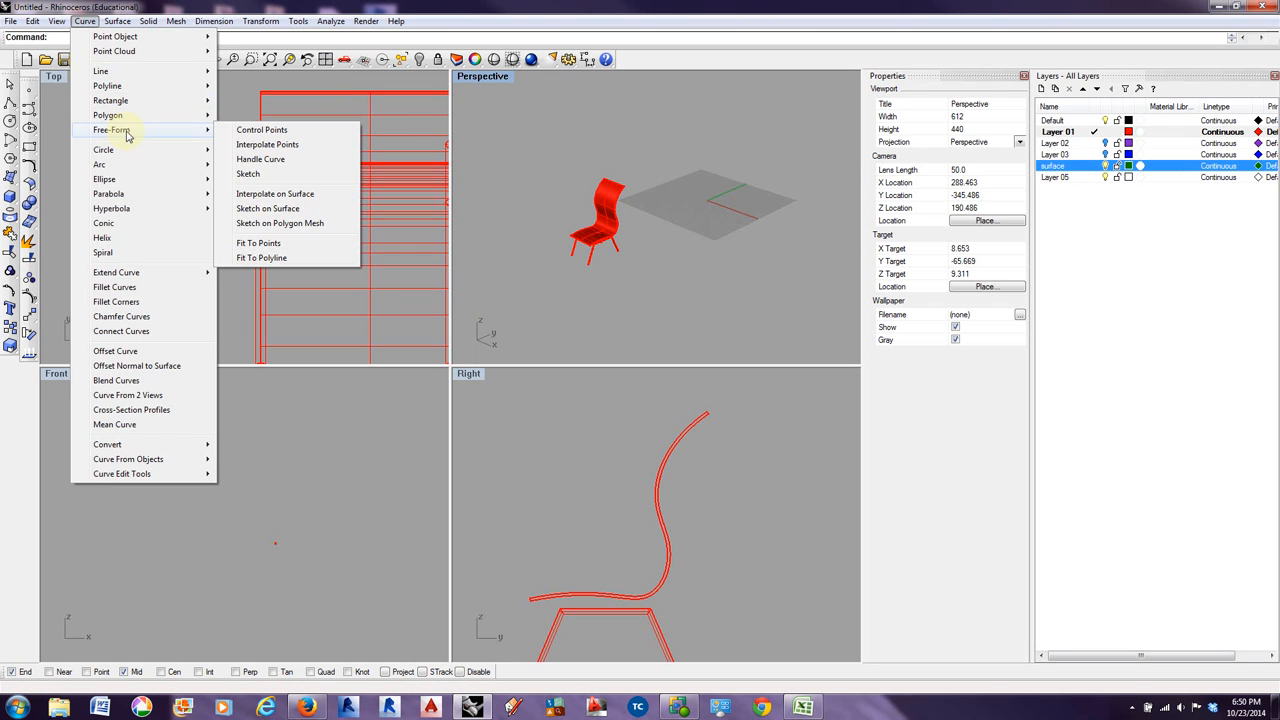
pyautogui.click(279, 133)
pyautogui.scroll(-3, 568, 208)
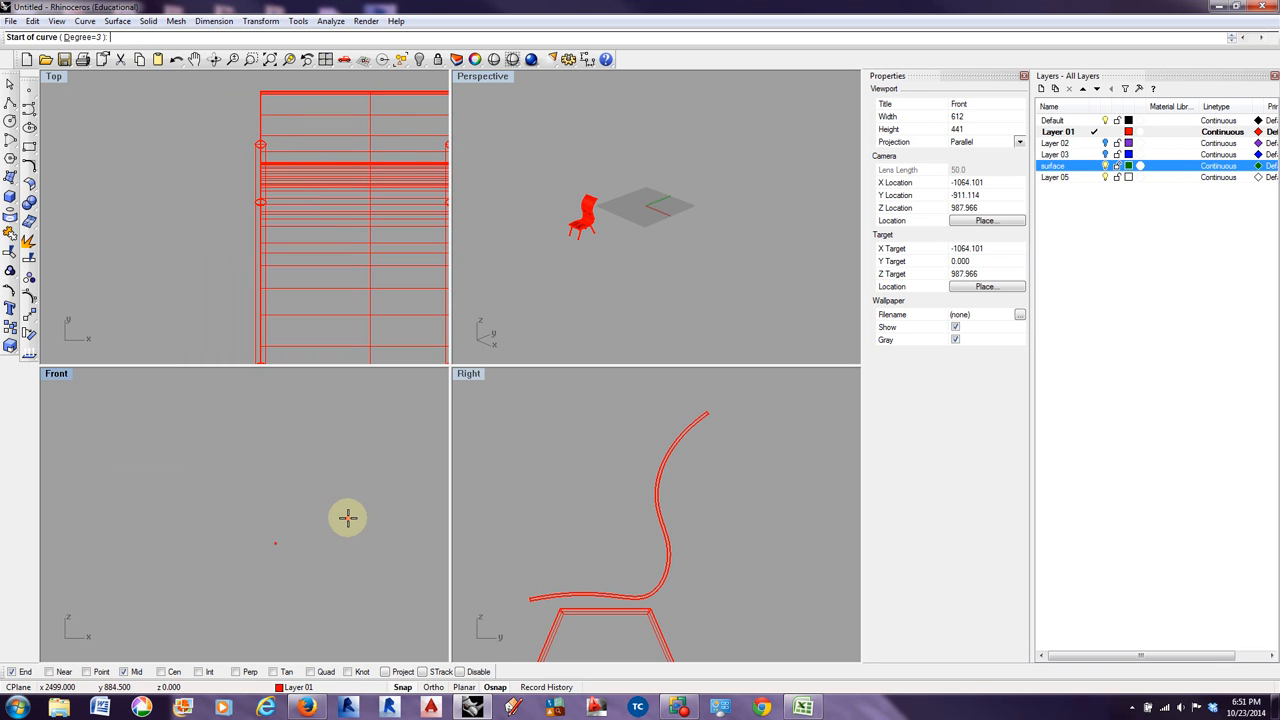
pyautogui.scroll(-1, 346, 517)
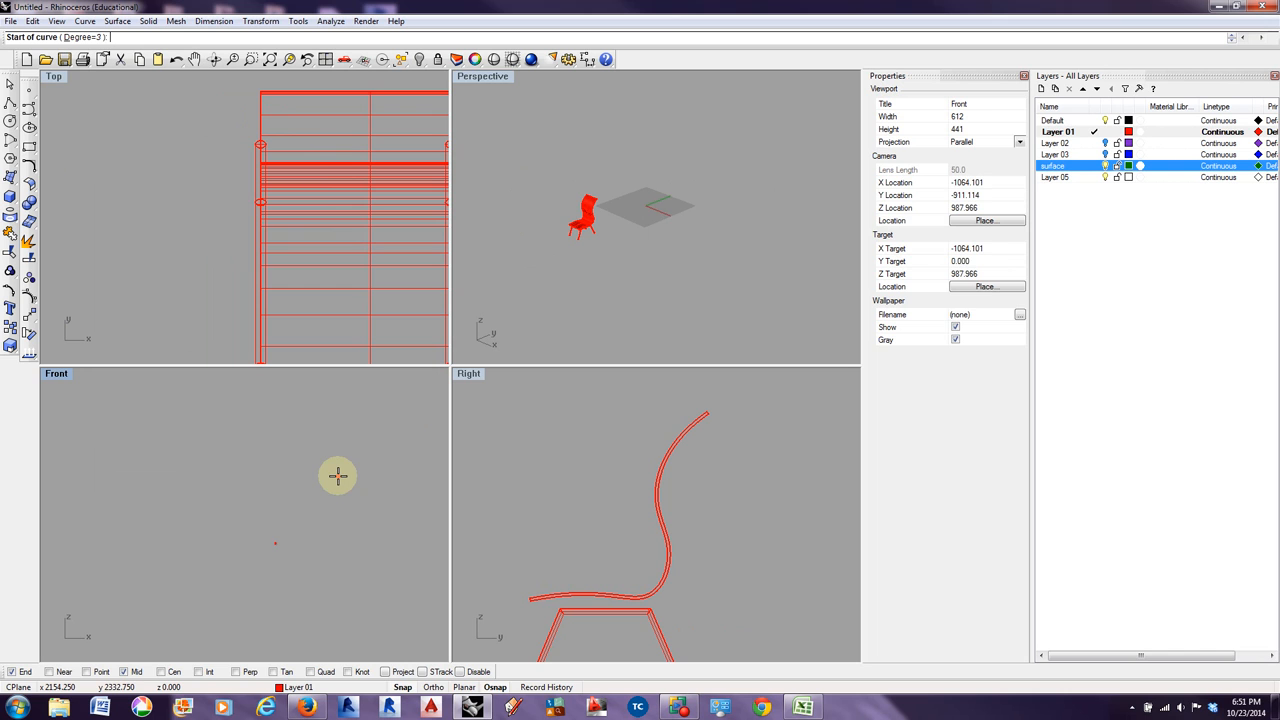
pyautogui.scroll(-3, 630, 185)
pyautogui.click(556, 147)
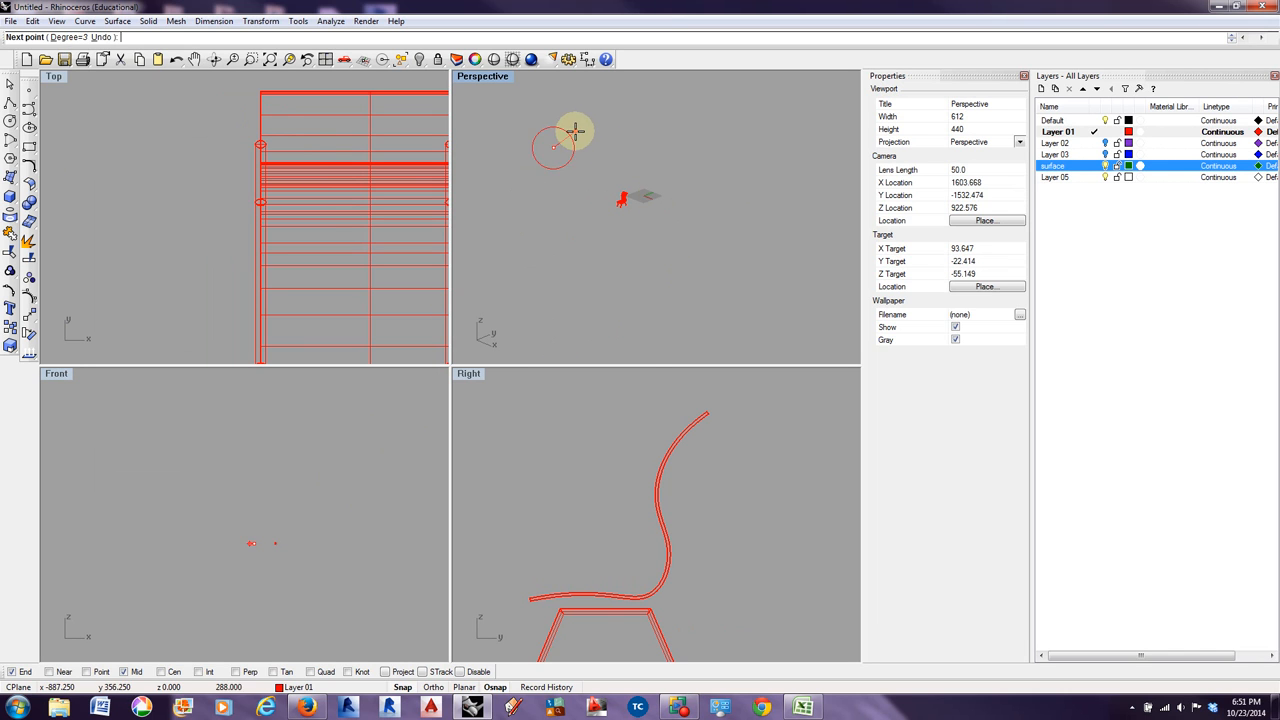
pyautogui.click(590, 125)
pyautogui.click(621, 147)
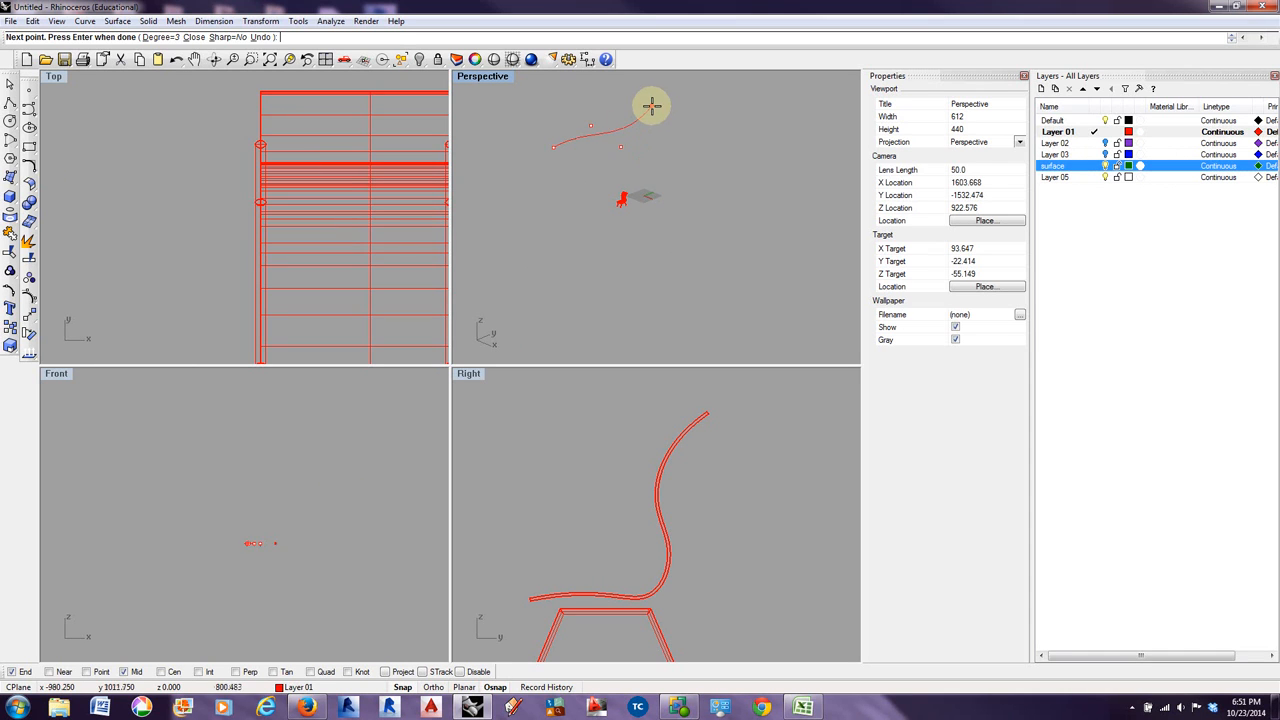
pyautogui.click(690, 107)
pyautogui.rightClick(690, 107)
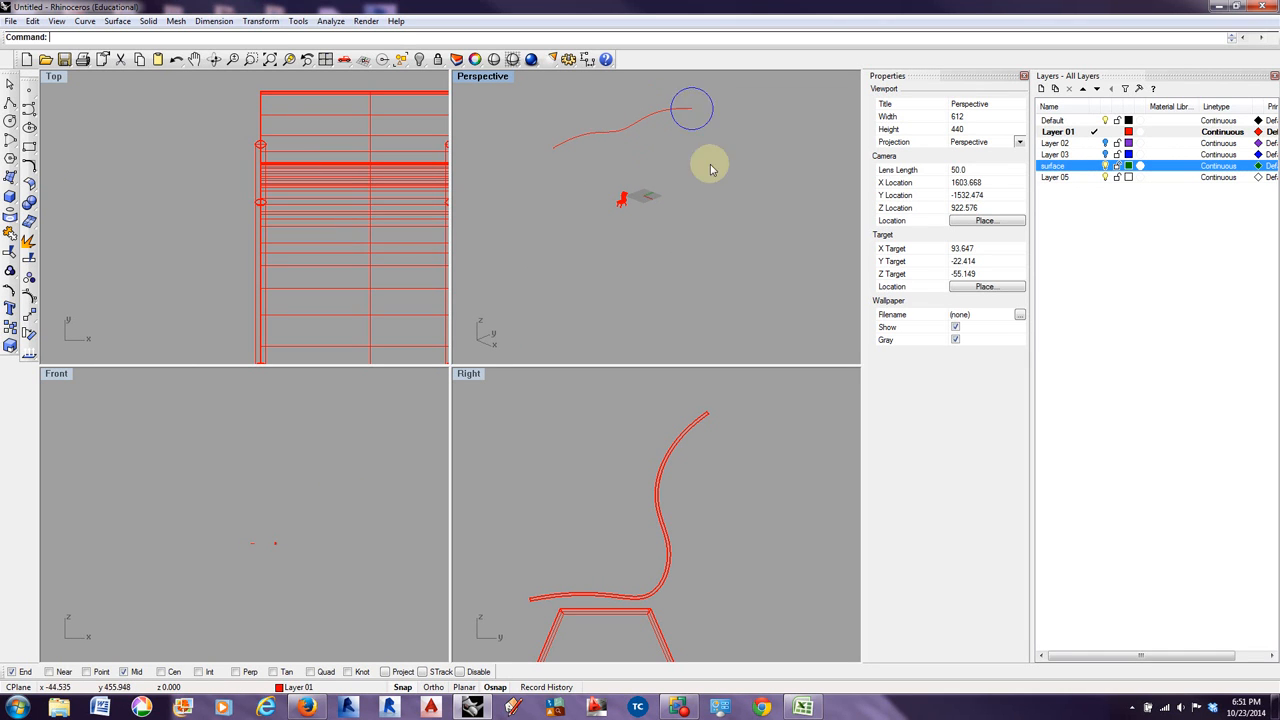
# - Draw a second, more strongly waved control-point curve in the Perspective view, beginning close to the chair and running away from it
pyautogui.rightClick(592, 150)
pyautogui.click(657, 177)
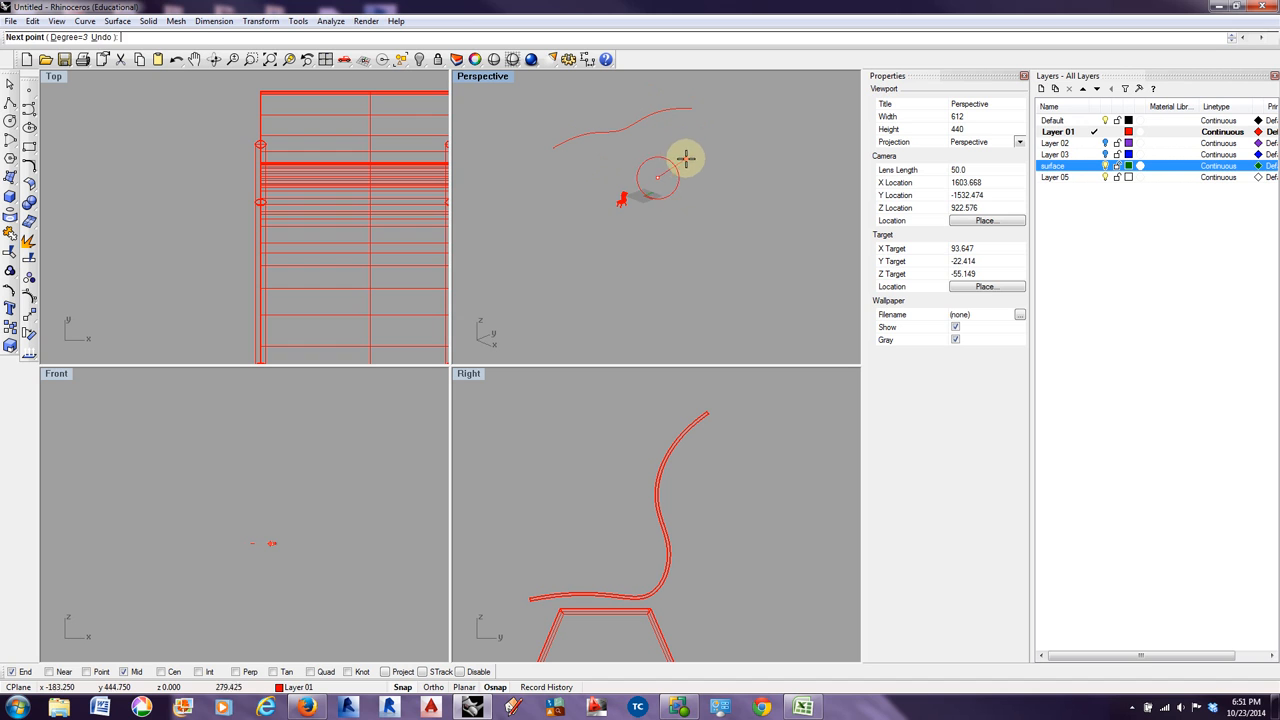
pyautogui.click(686, 148)
pyautogui.click(727, 133)
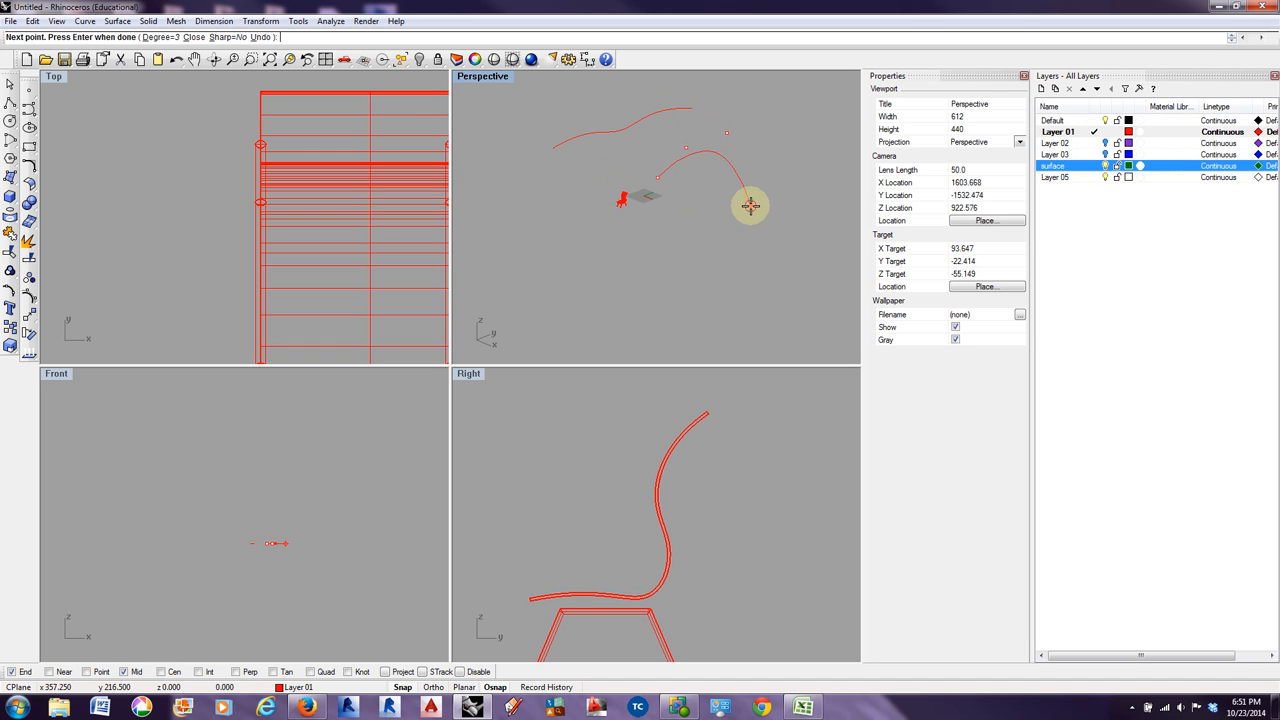
pyautogui.click(750, 205)
pyautogui.click(801, 177)
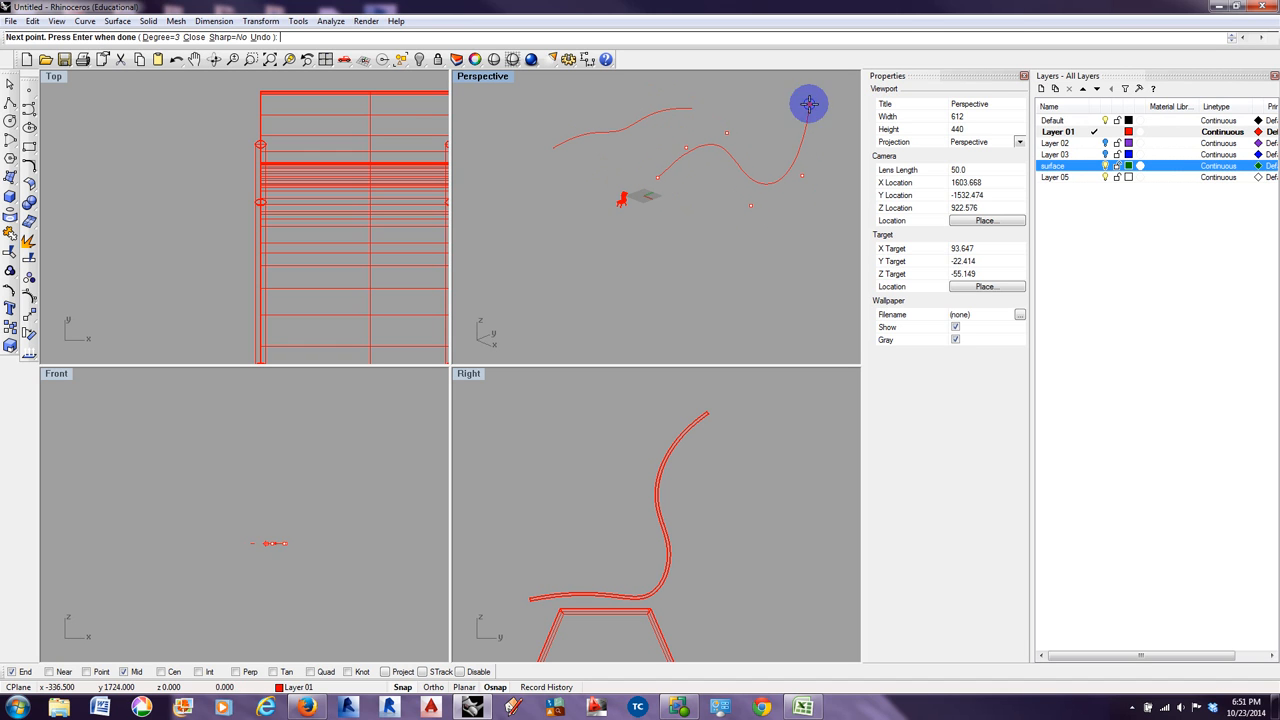
pyautogui.rightClick(809, 103)
pyautogui.moveTo(766, 157); pyautogui.dragTo(797, 197, button='right')
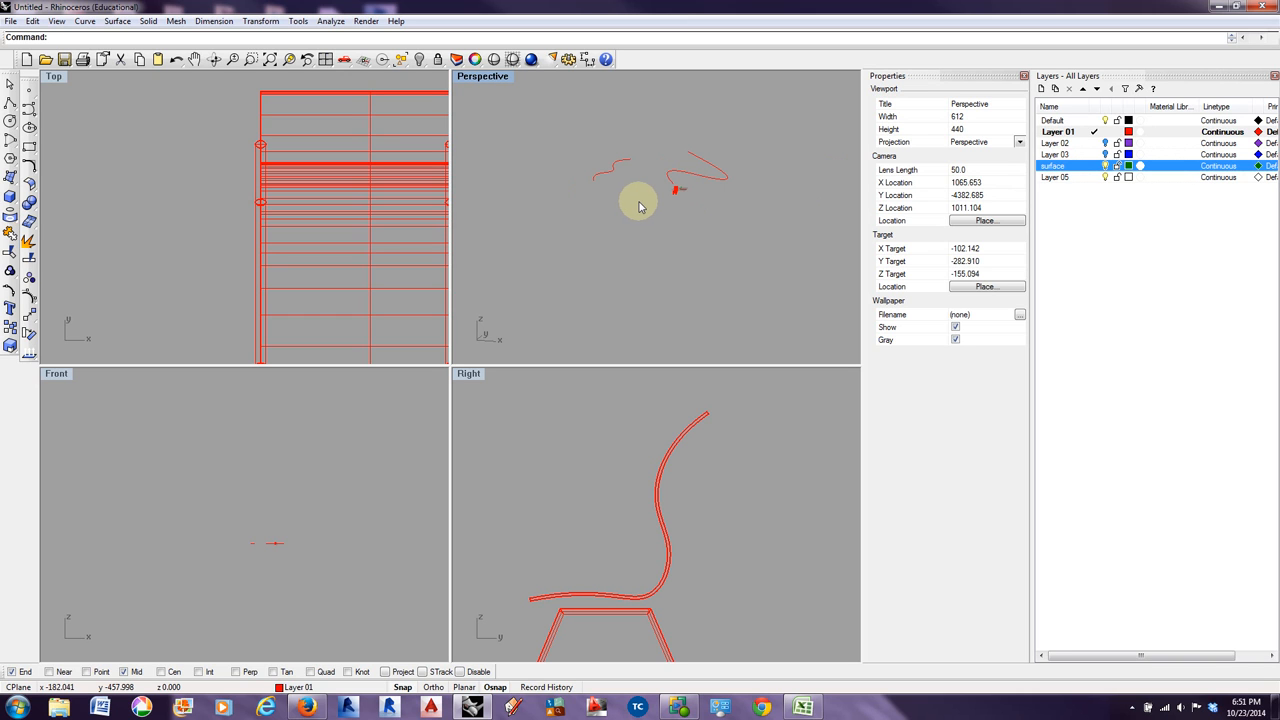
# - Draw an open eight-point, degree 3 control-point curve with repeated waves in the Right view, above and beyond the chair
pyautogui.click(85, 21)
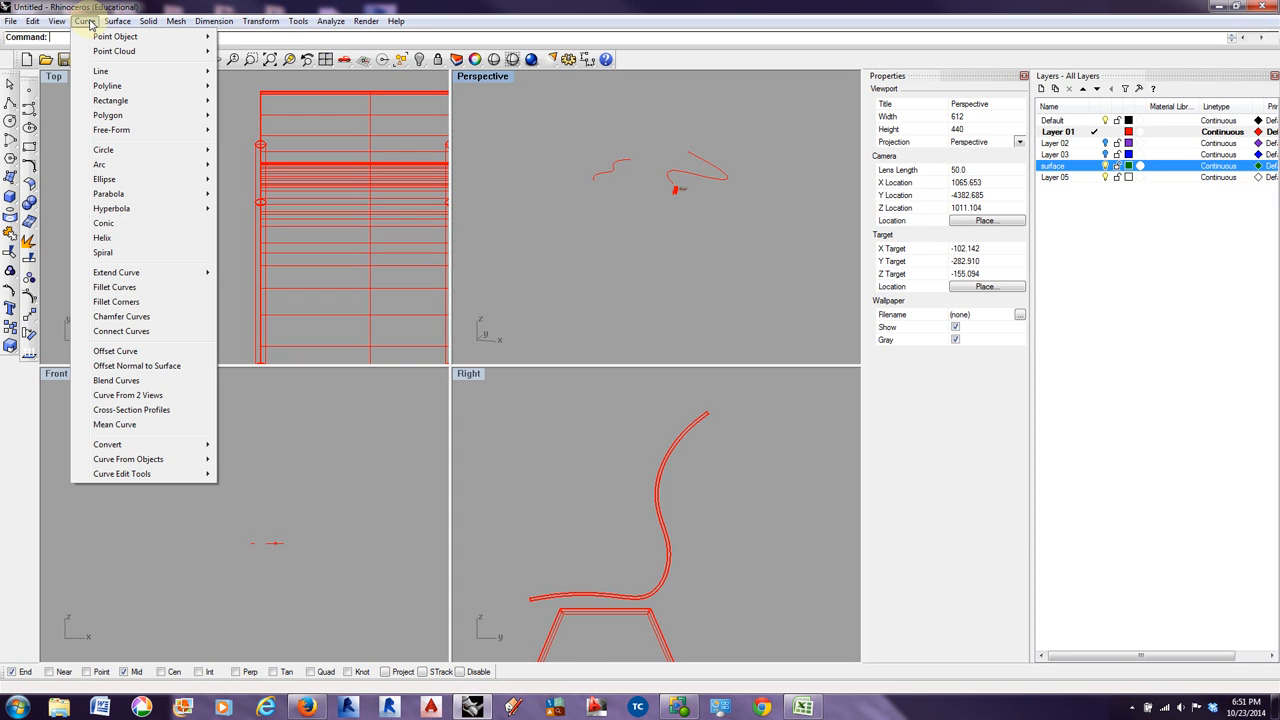
pyautogui.moveTo(180, 130)
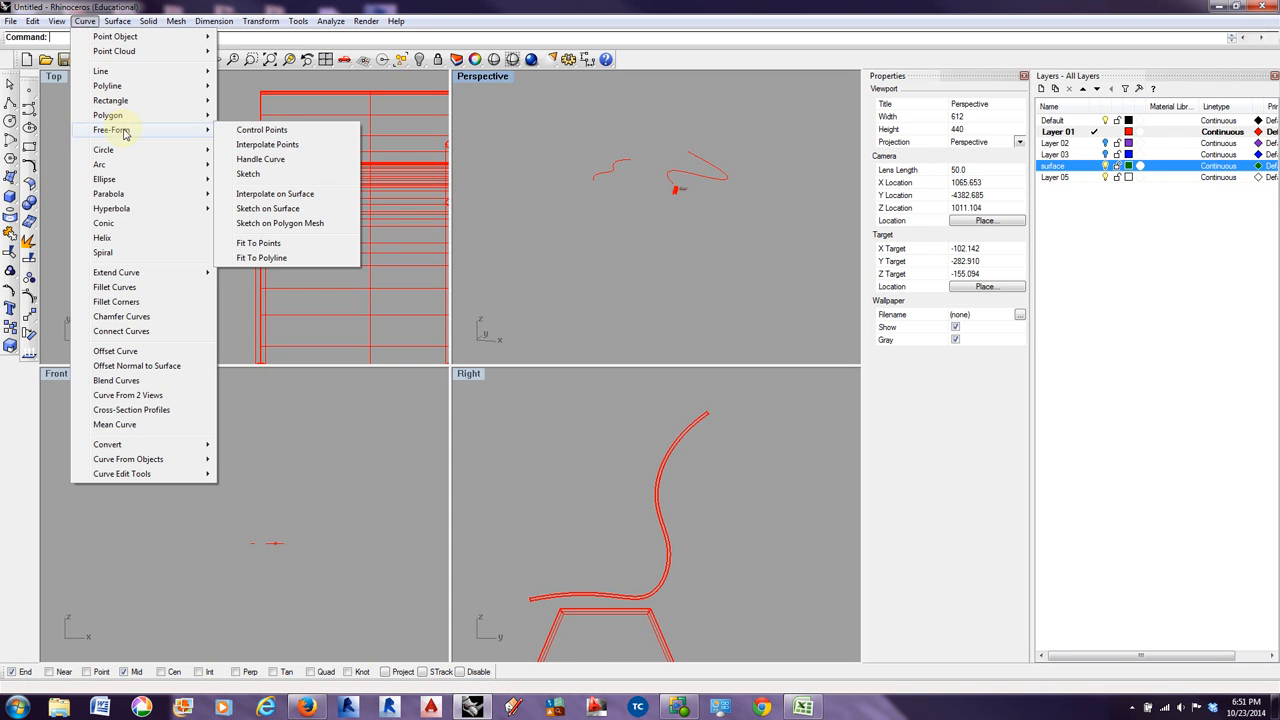
pyautogui.click(261, 134)
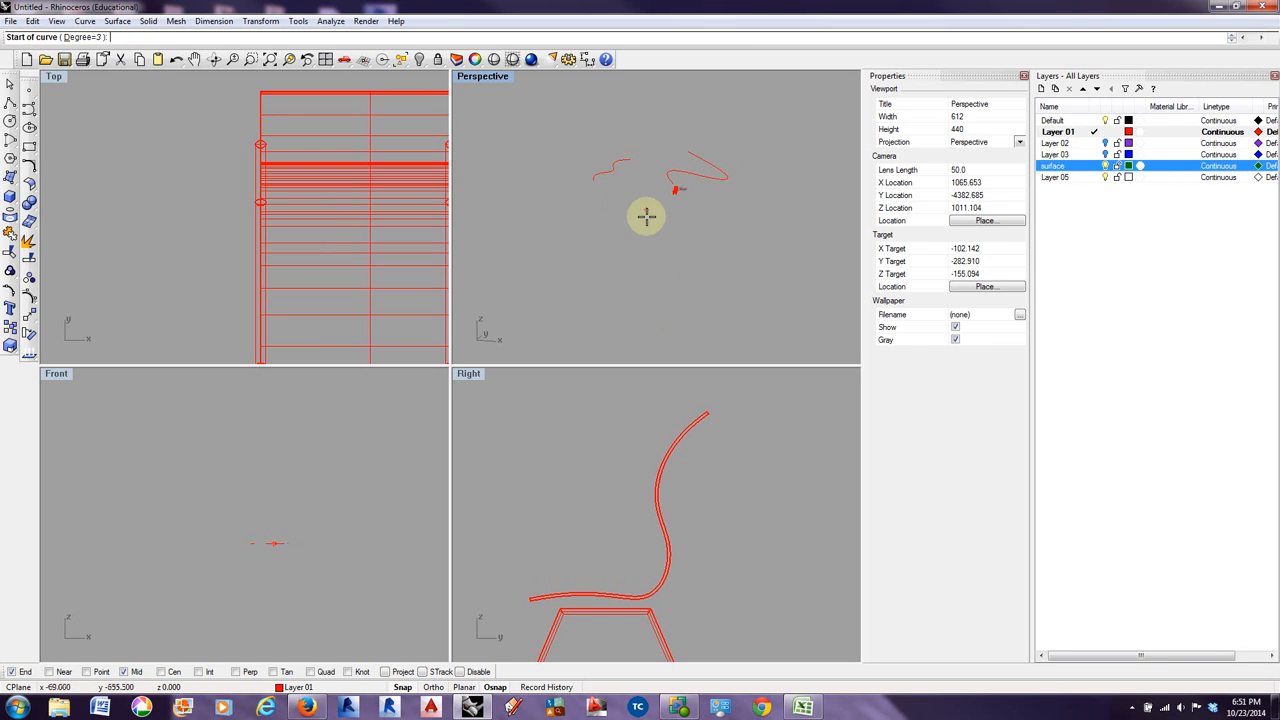
pyautogui.scroll(-3, 634, 190)
pyautogui.scroll(-3, 570, 437)
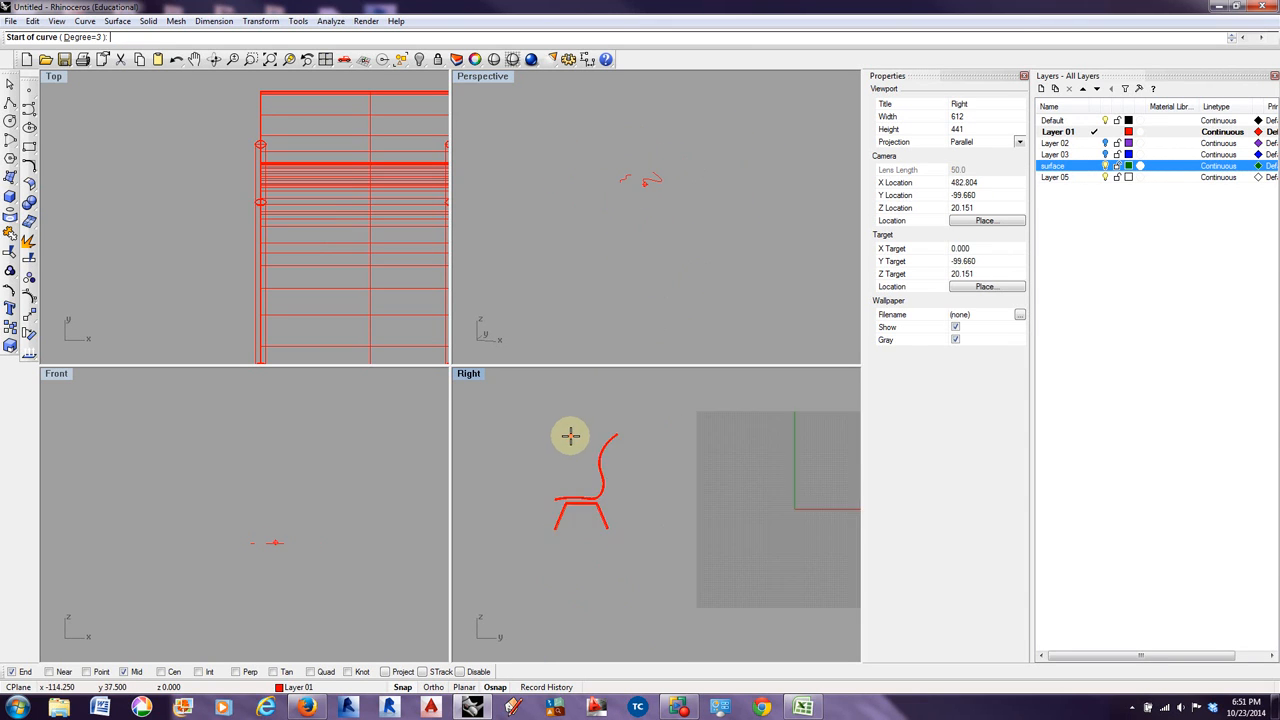
pyautogui.scroll(-5, 570, 436)
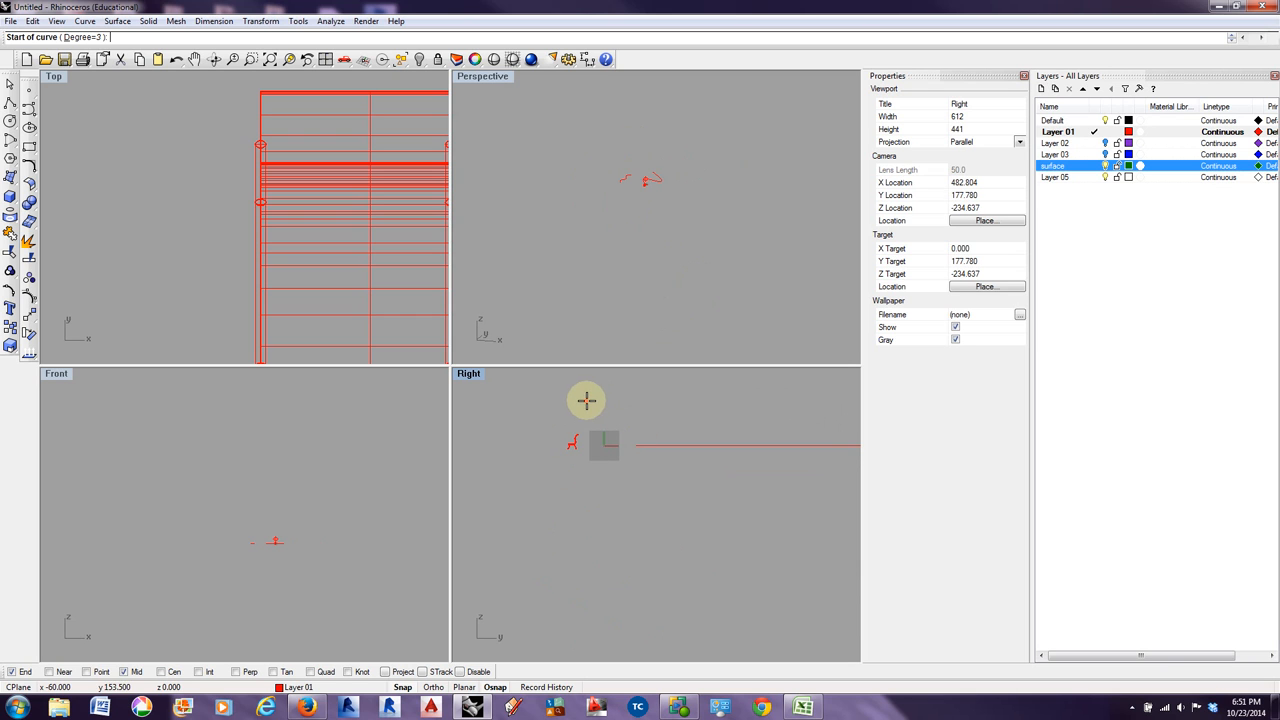
pyautogui.scroll(-4, 614, 488)
pyautogui.scroll(4, 635, 415)
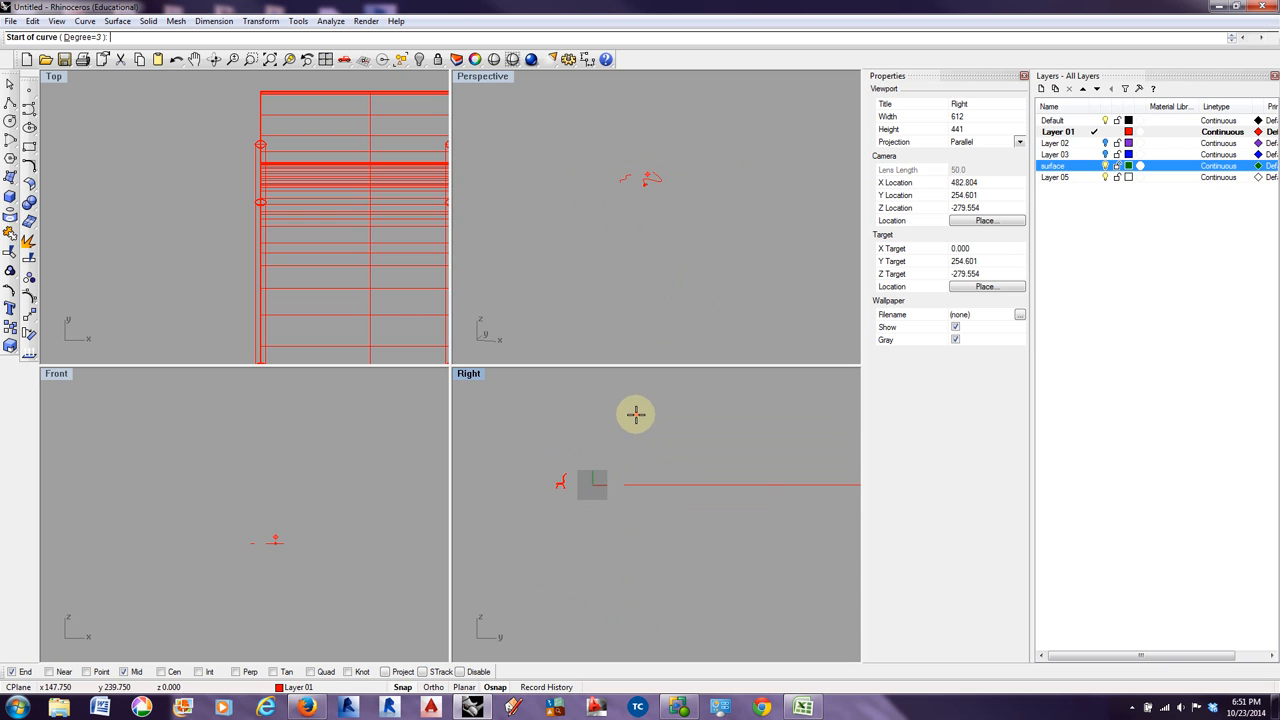
pyautogui.rightClick(583, 417)
pyautogui.rightClick(587, 415)
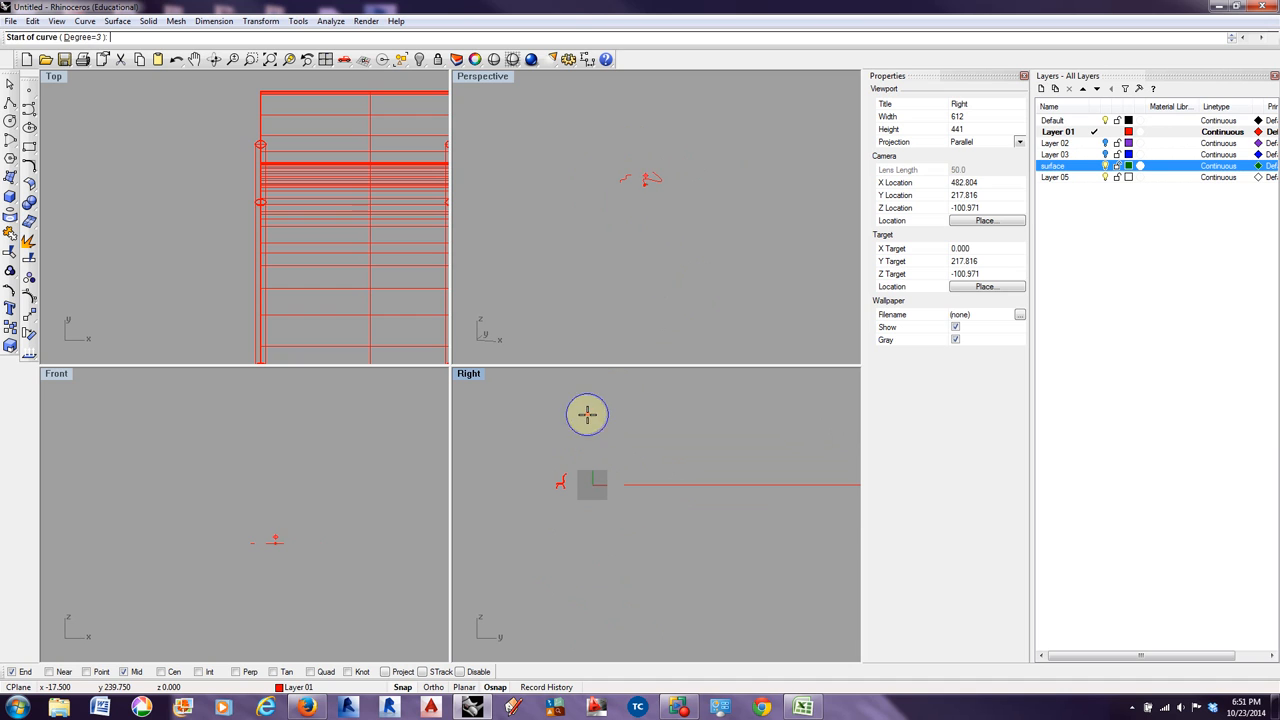
pyautogui.click(567, 432)
pyautogui.click(598, 406)
pyautogui.click(624, 436)
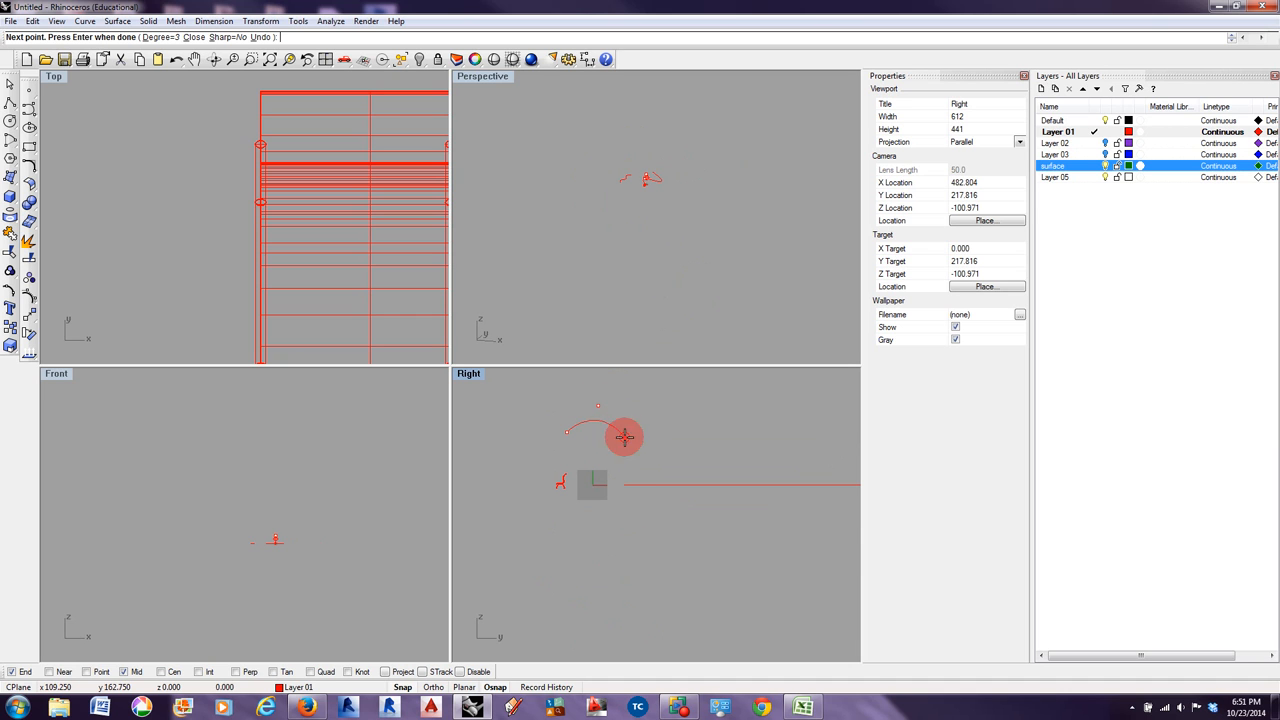
pyautogui.click(687, 443)
pyautogui.click(704, 401)
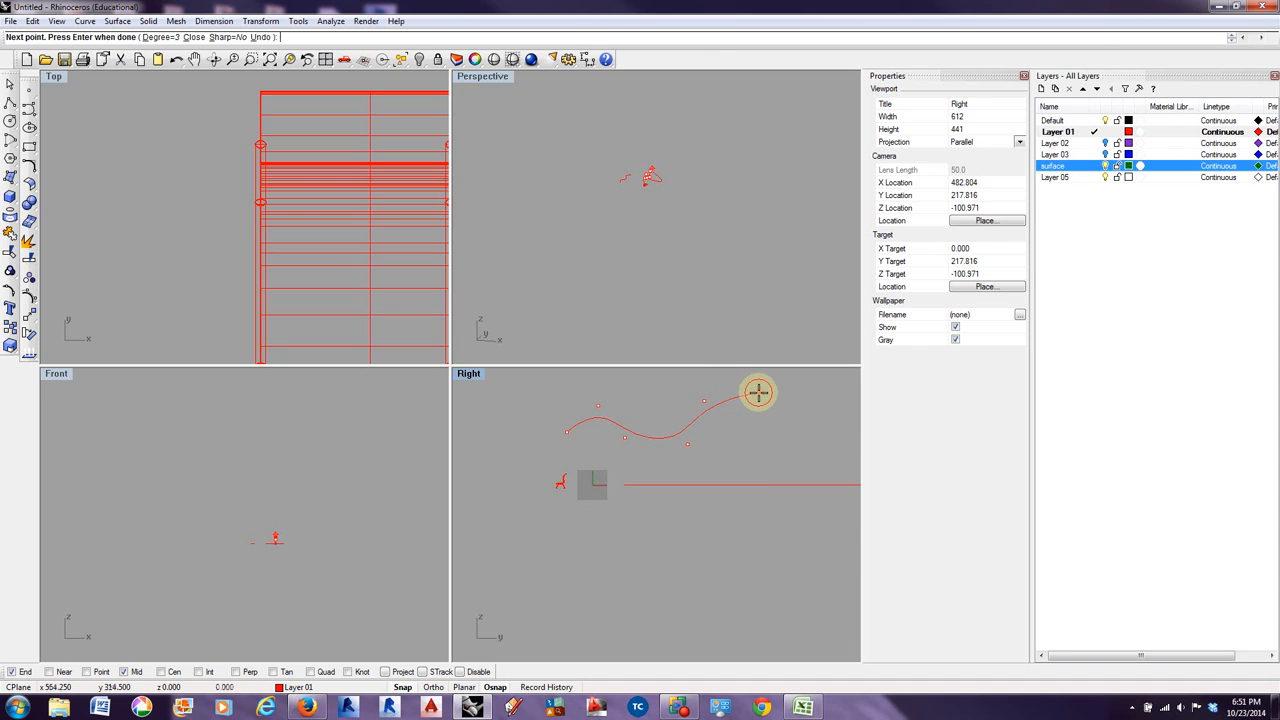
pyautogui.click(758, 392)
pyautogui.click(786, 437)
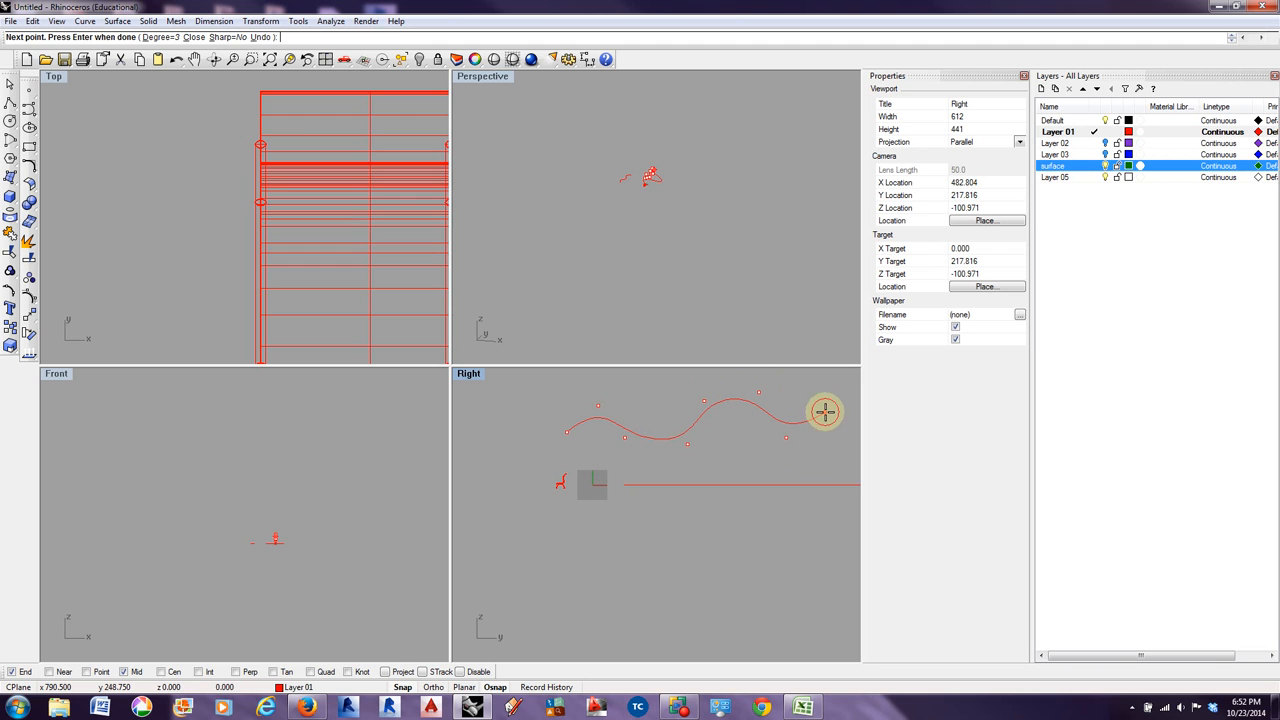
pyautogui.click(824, 411)
pyautogui.rightClick(824, 411)
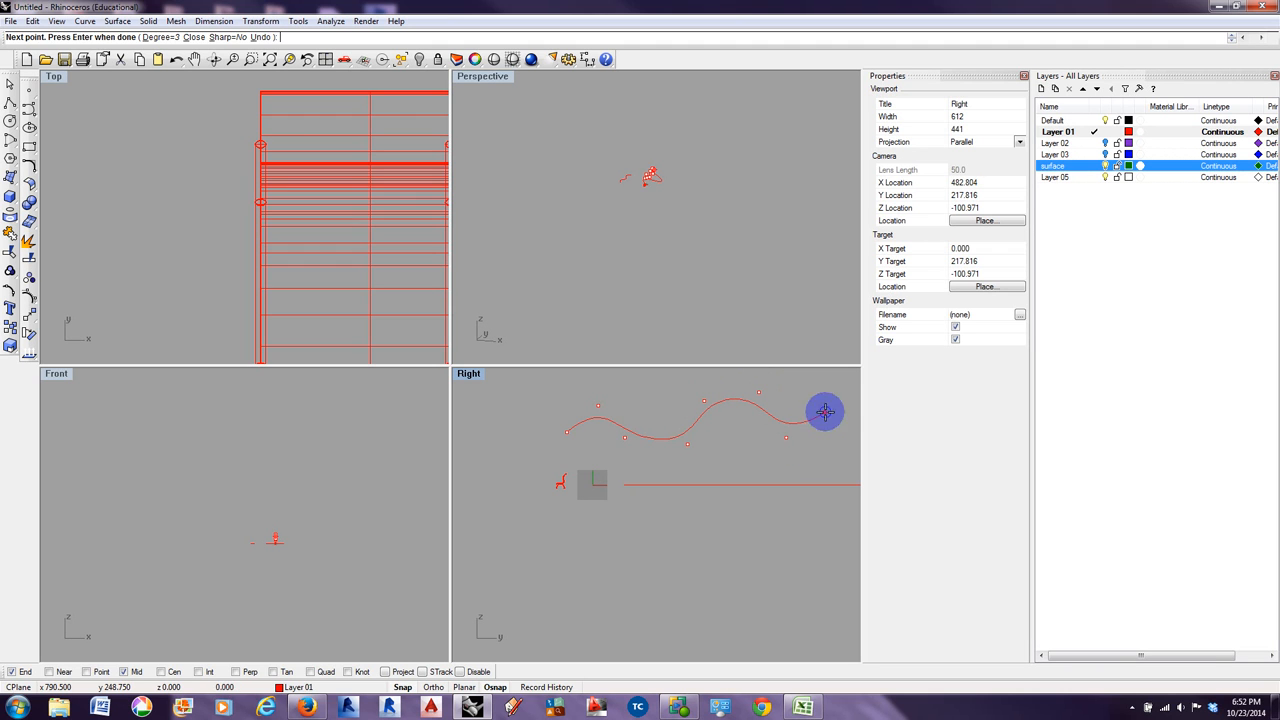
# - Copy the wavy curve twice in the Top view towards negative X, placing the second copy 102 units beyond the first
pyautogui.click(317, 444)
pyautogui.scroll(-4, 304, 470)
pyautogui.click(188, 217)
pyautogui.scroll(-9, 261, 338)
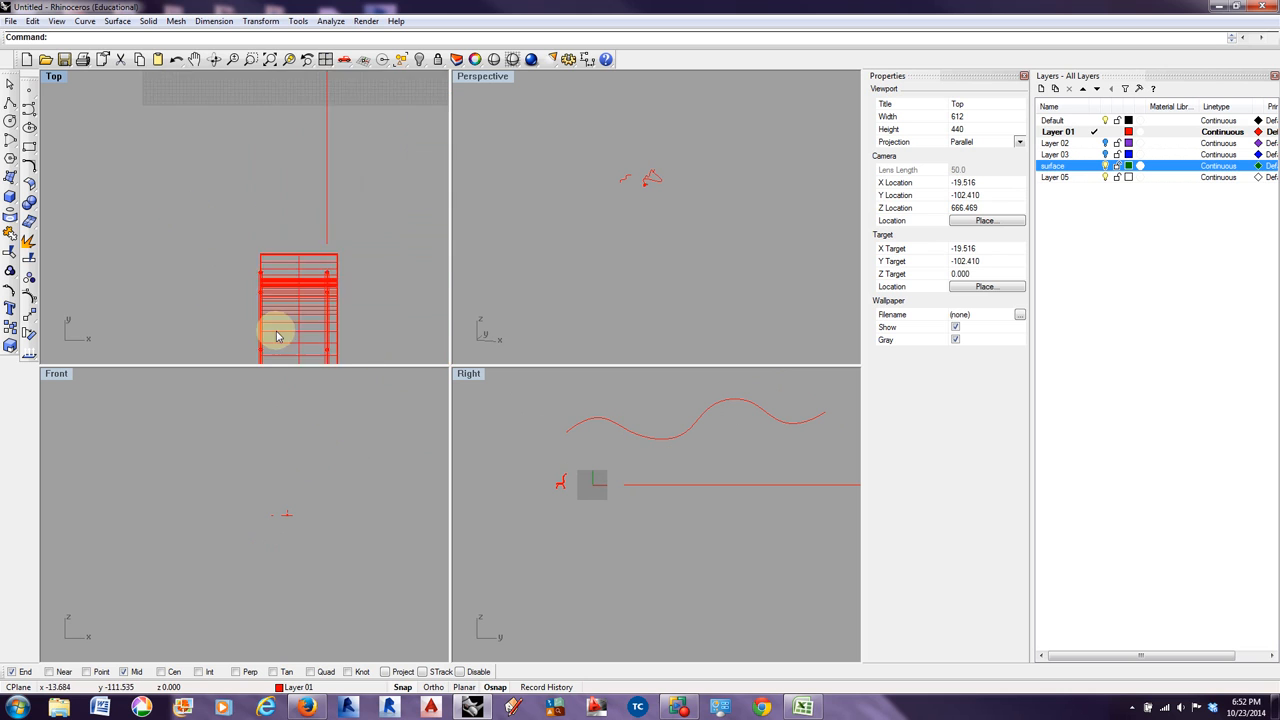
pyautogui.scroll(-3, 278, 336)
pyautogui.click(300, 190)
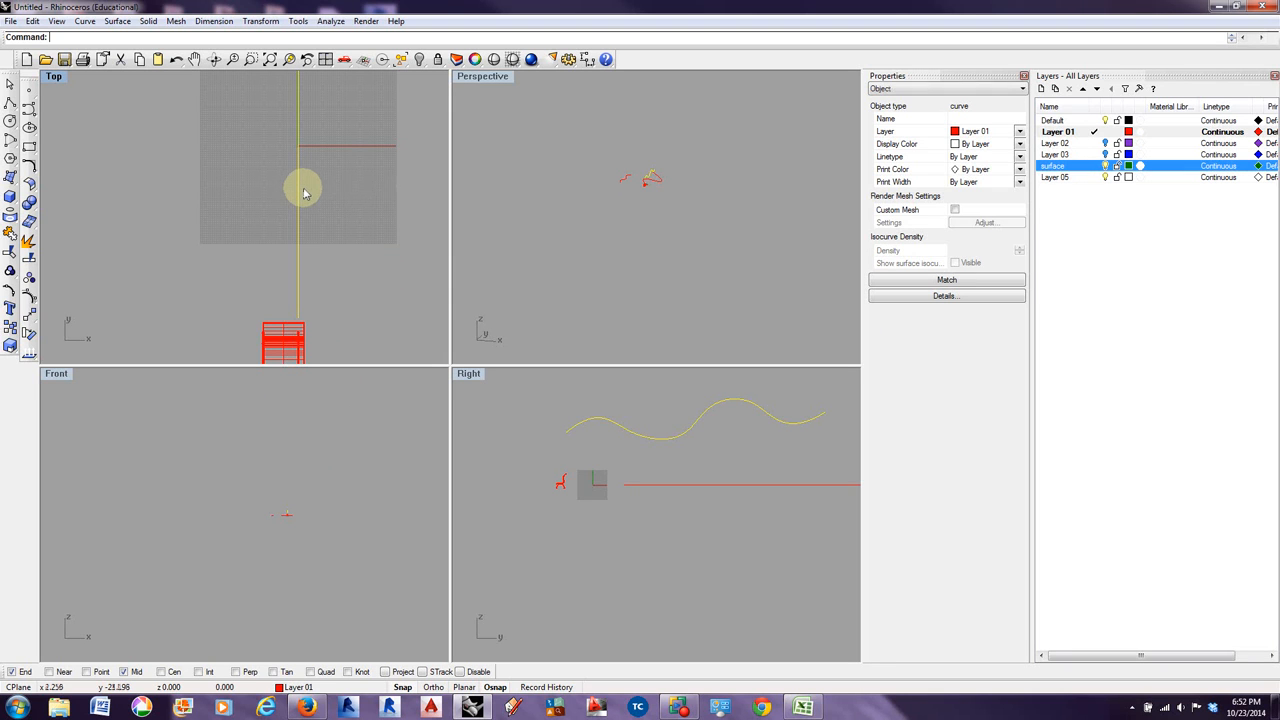
pyautogui.moveTo(300, 190); pyautogui.dragTo(186, 187)
pyautogui.scroll(-5, 288, 198)
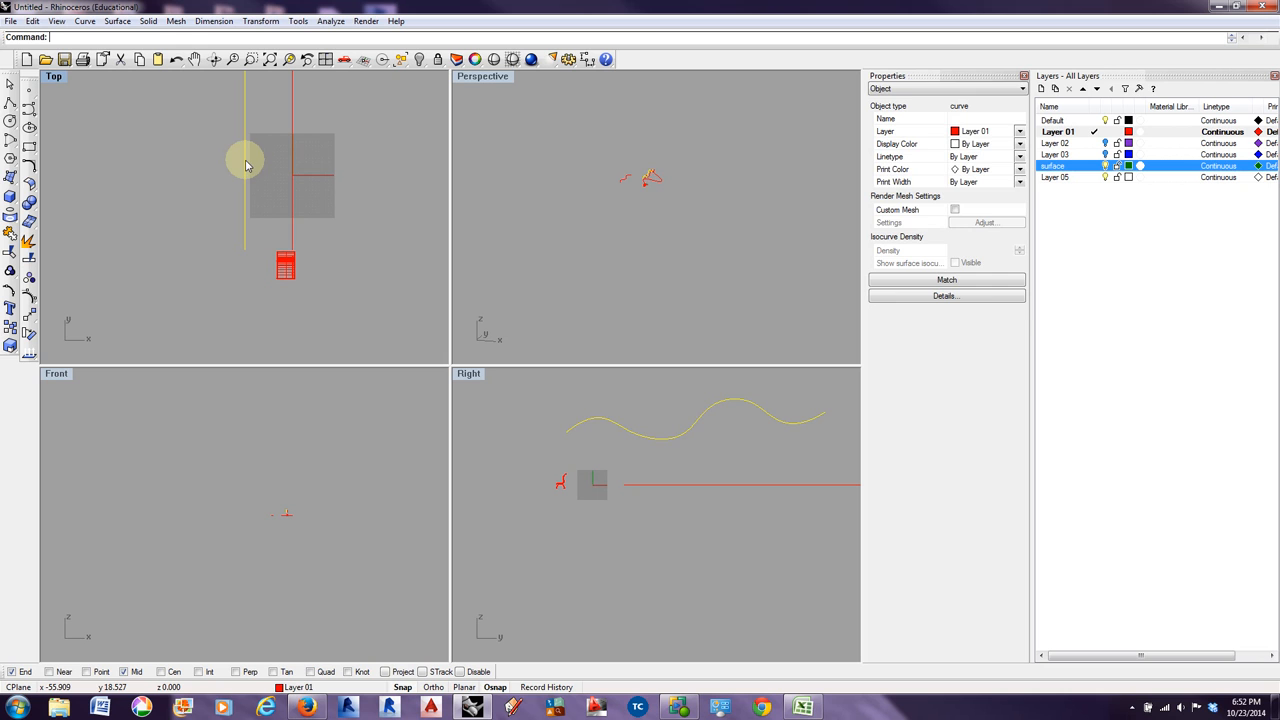
pyautogui.moveTo(245, 165); pyautogui.dragTo(154, 162)
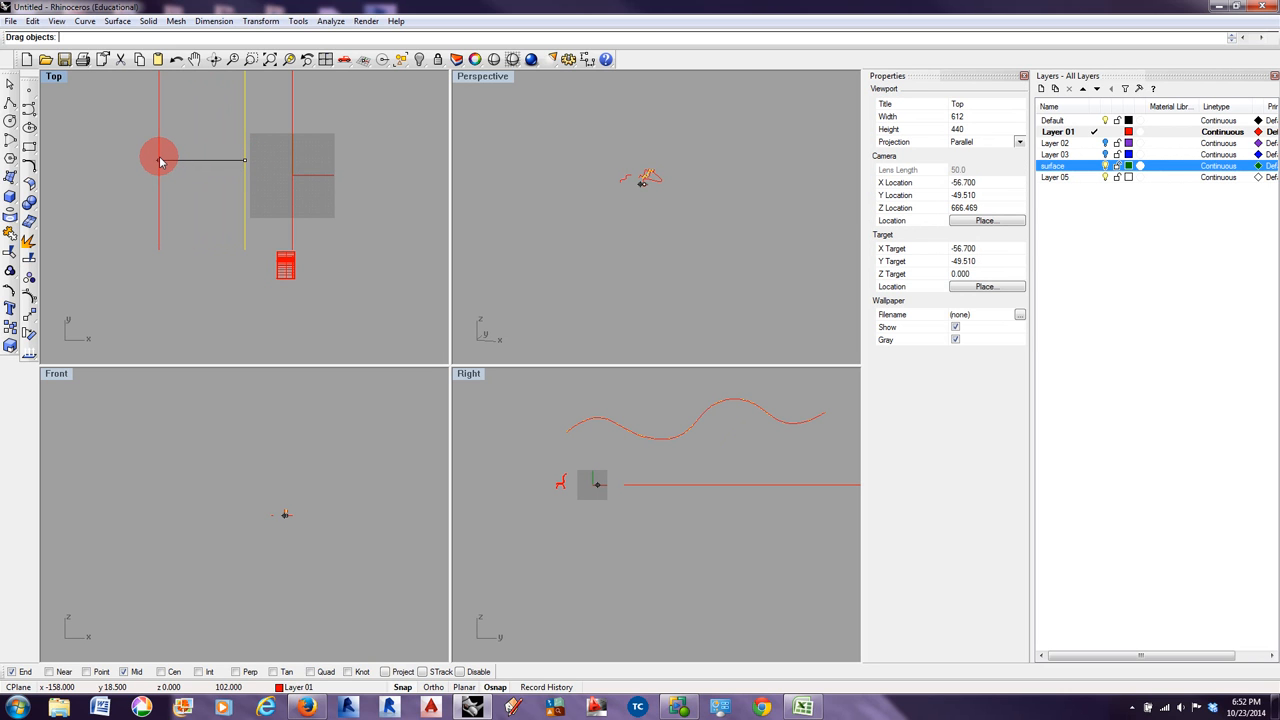
pyautogui.moveTo(160, 162); pyautogui.dragTo(160, 163)
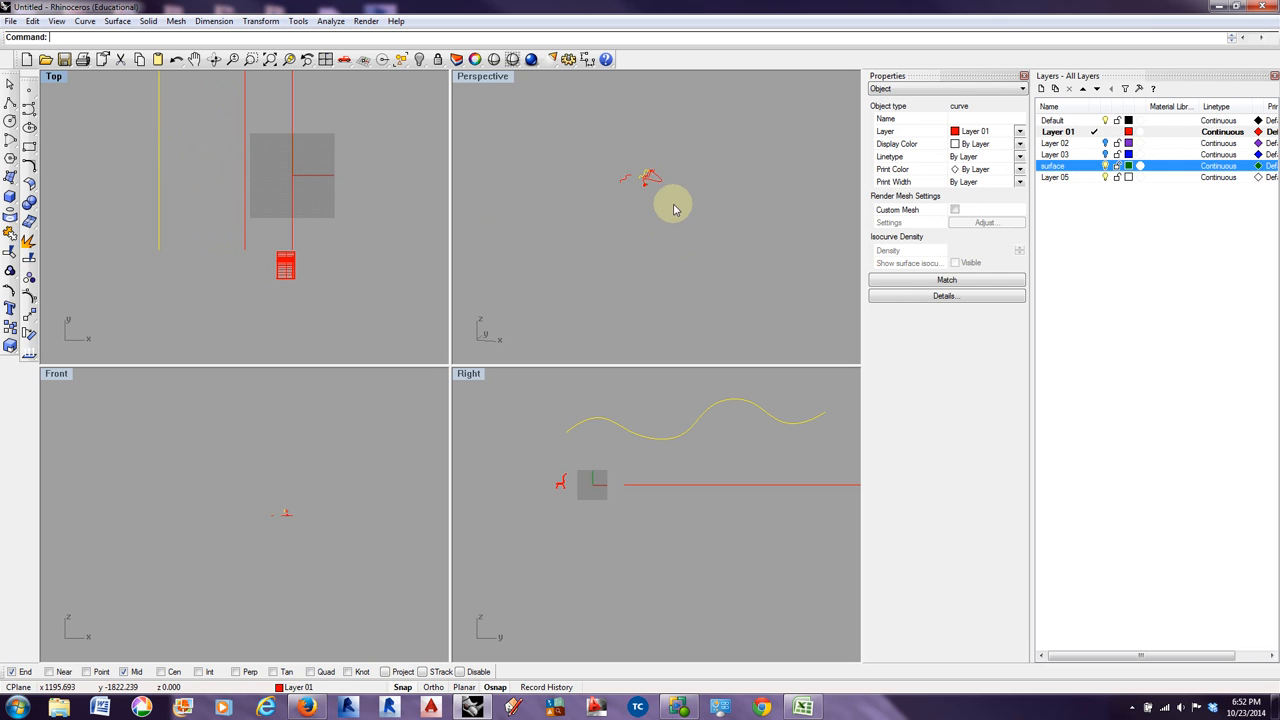
# - Select the original wavy curve in the Perspective view and turn on its control points
pyautogui.moveTo(677, 200); pyautogui.dragTo(594, 249, button='right')
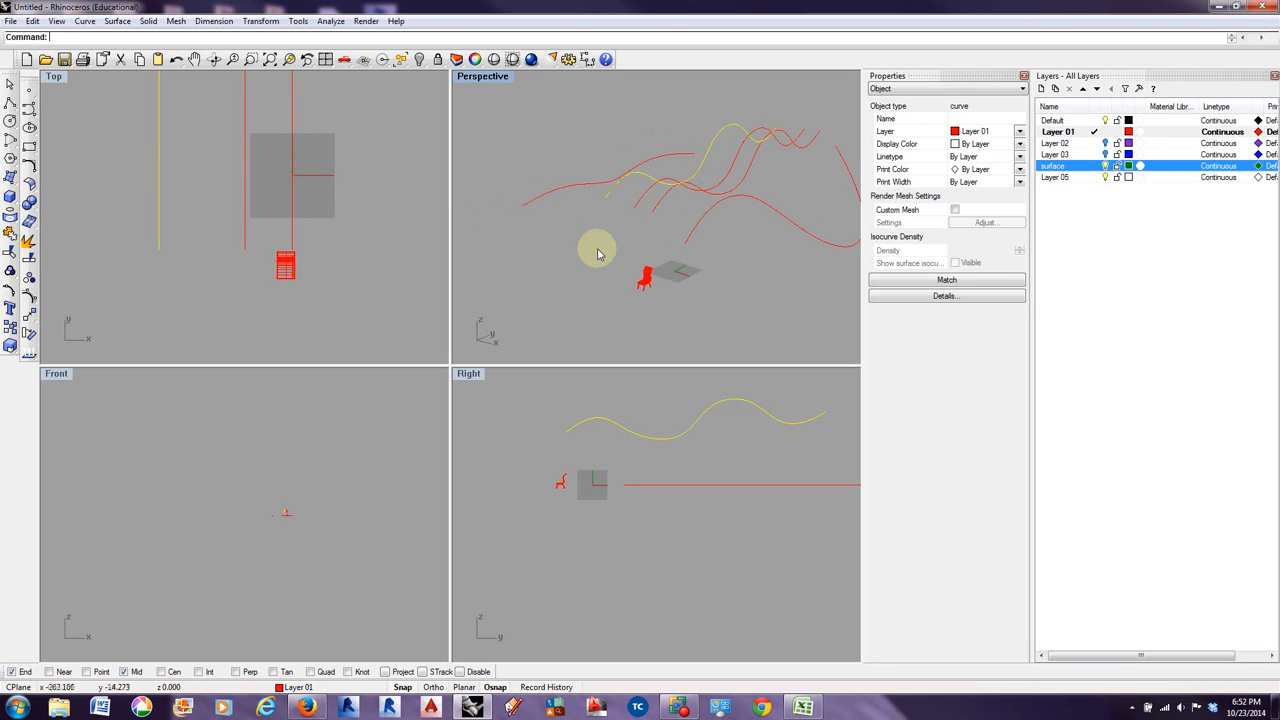
pyautogui.click(719, 197)
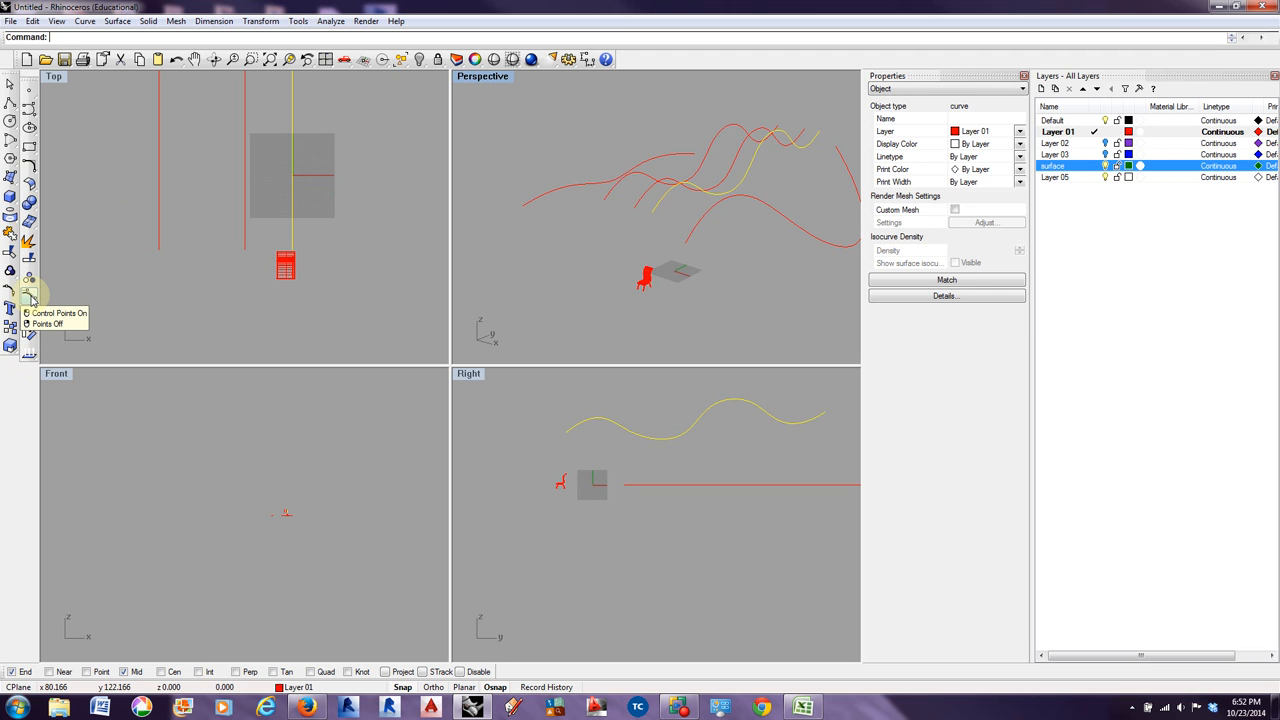
pyautogui.click(31, 298)
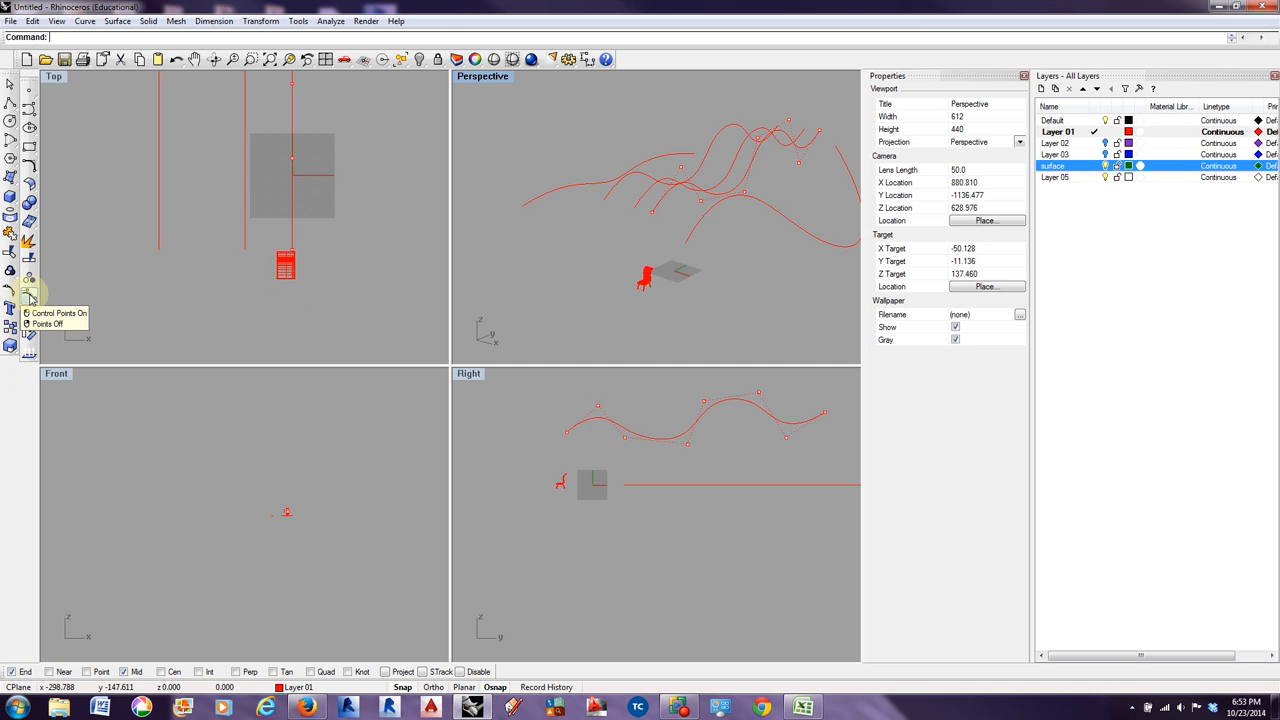
# - Try to move the original wavy curve's second control point in the Perspective view, and undo the move
pyautogui.click(680, 167)
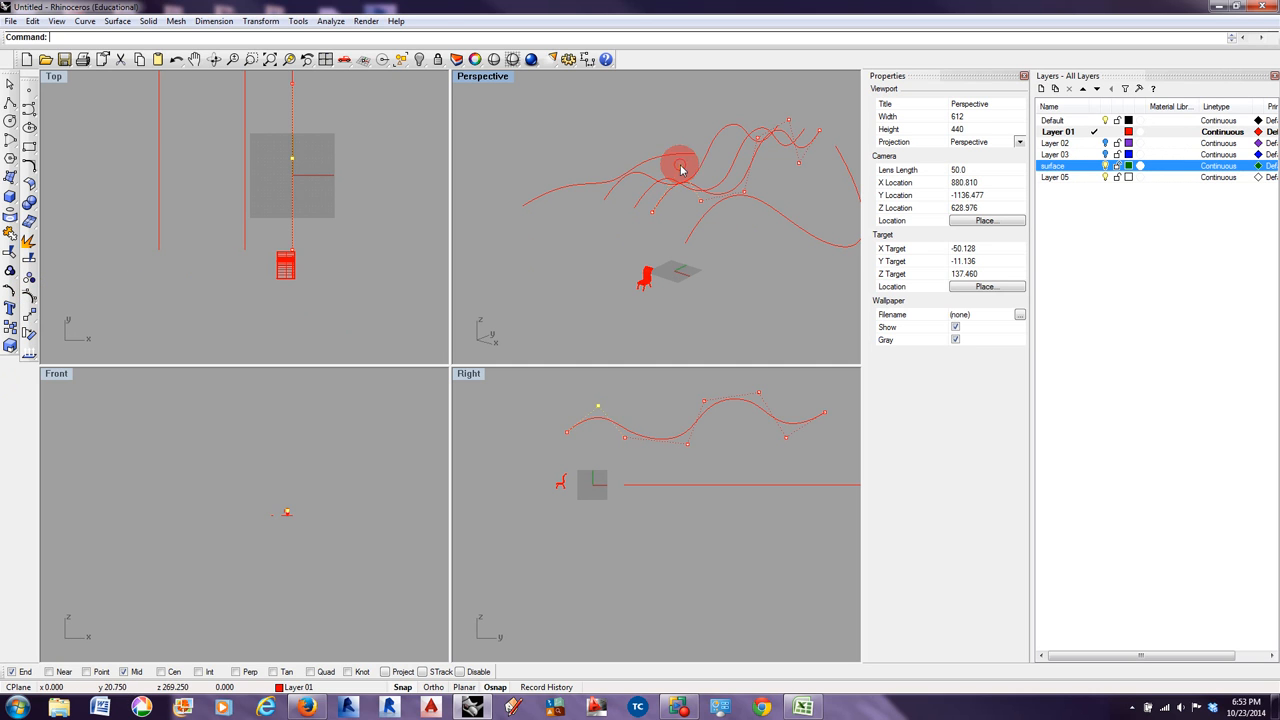
pyautogui.moveTo(680, 167); pyautogui.dragTo(619, 151)
pyautogui.moveTo(652, 222); pyautogui.dragTo(744, 215, button='right')
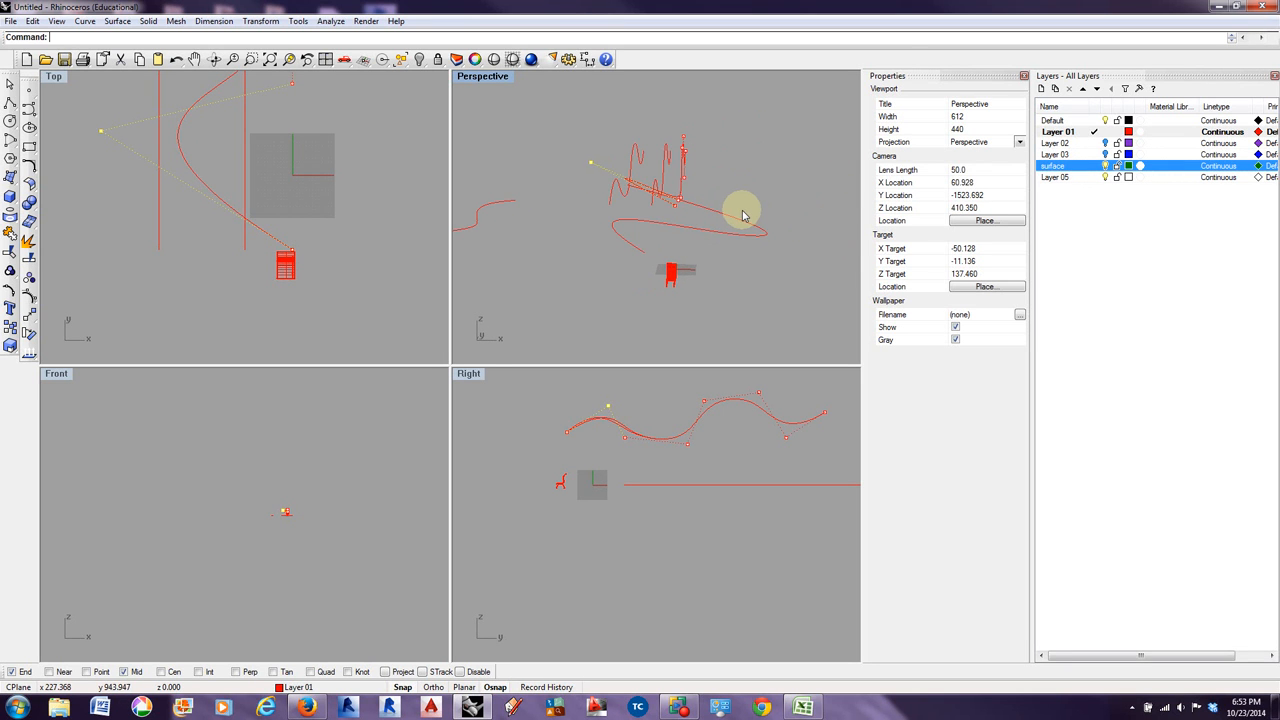
pyautogui.hotkey('ctrl', 'z')
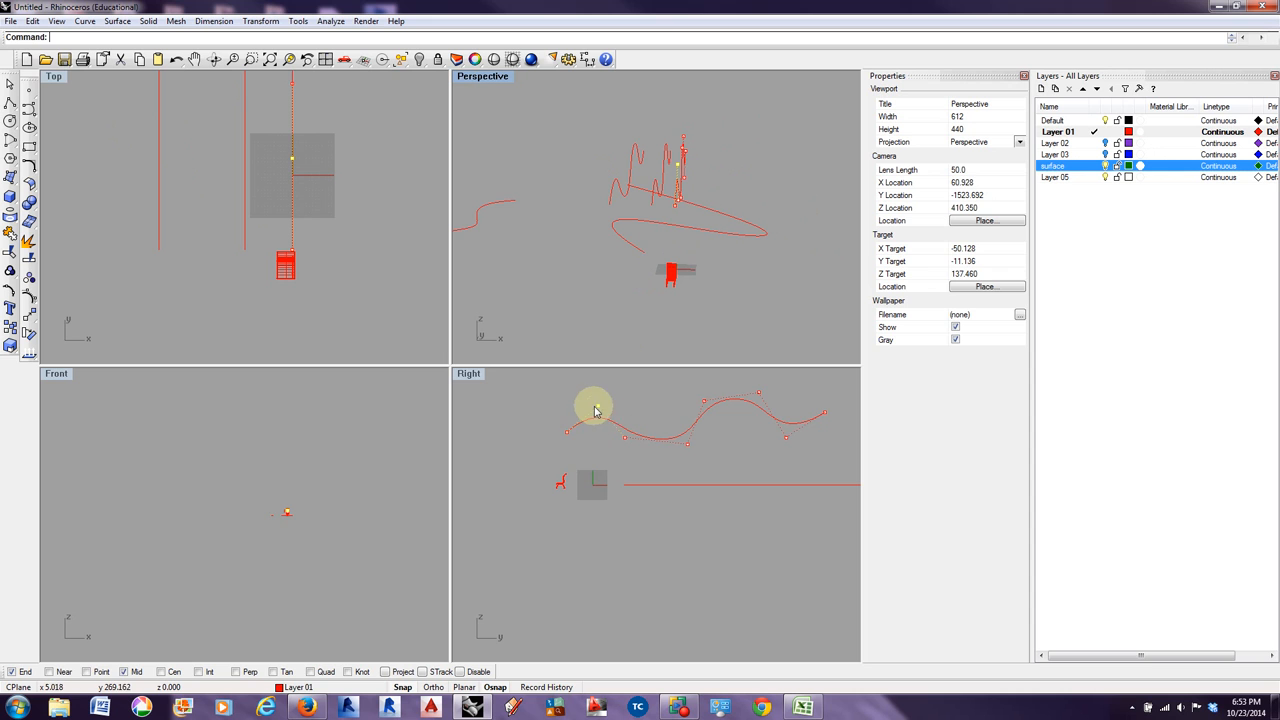
# - In the Right view, raise the curve's second control point and pull the third down onto the end of the horizontal curve
pyautogui.click(599, 409)
pyautogui.moveTo(599, 409); pyautogui.dragTo(598, 485)
pyautogui.scroll(3, 617, 443)
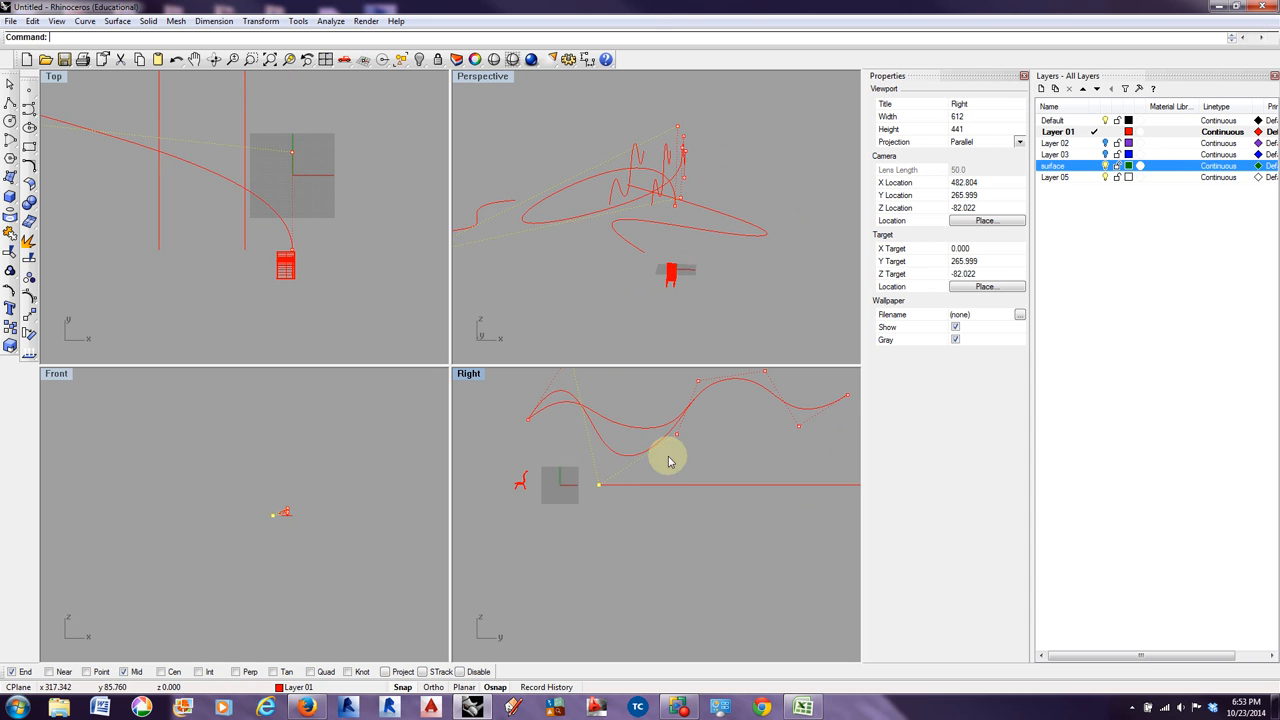
# - Move the curve's fourth through eighth control points in the Right view to exaggerate its remaining waves and extend its end
pyautogui.click(680, 436)
pyautogui.moveTo(680, 437); pyautogui.dragTo(709, 448)
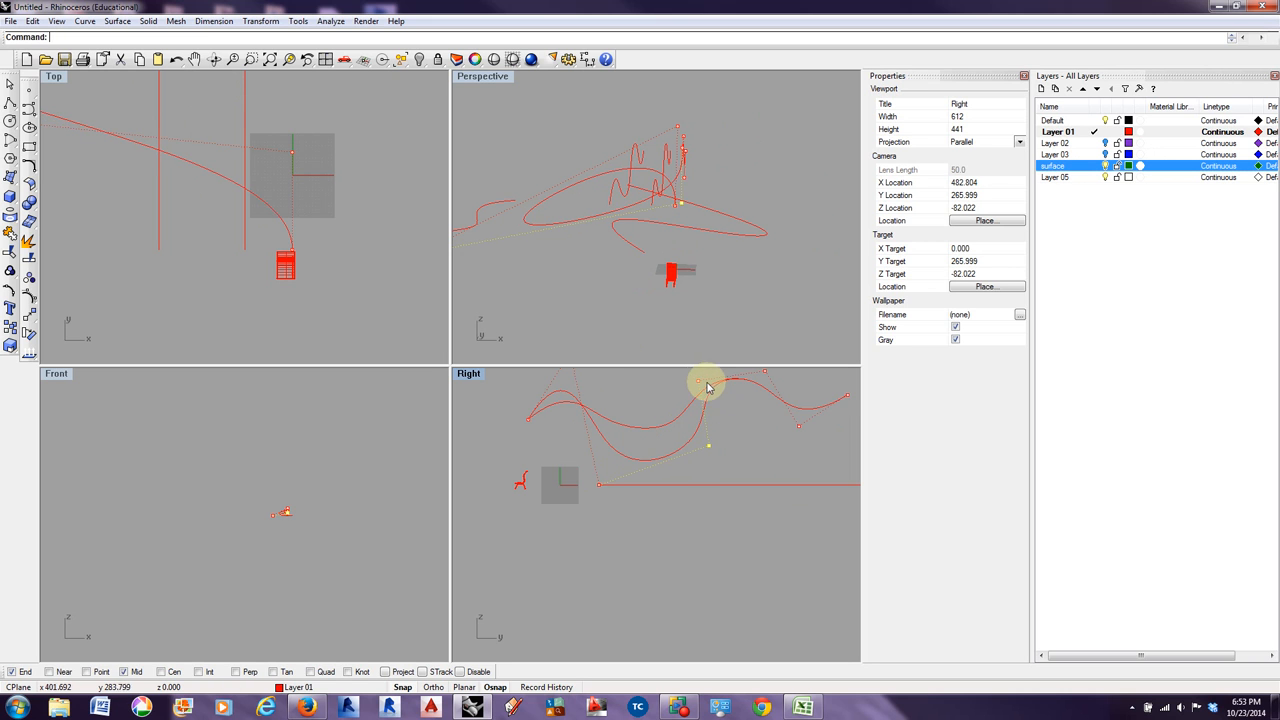
pyautogui.moveTo(699, 381); pyautogui.dragTo(686, 374)
pyautogui.scroll(-8, 712, 456)
pyautogui.scroll(6, 750, 422)
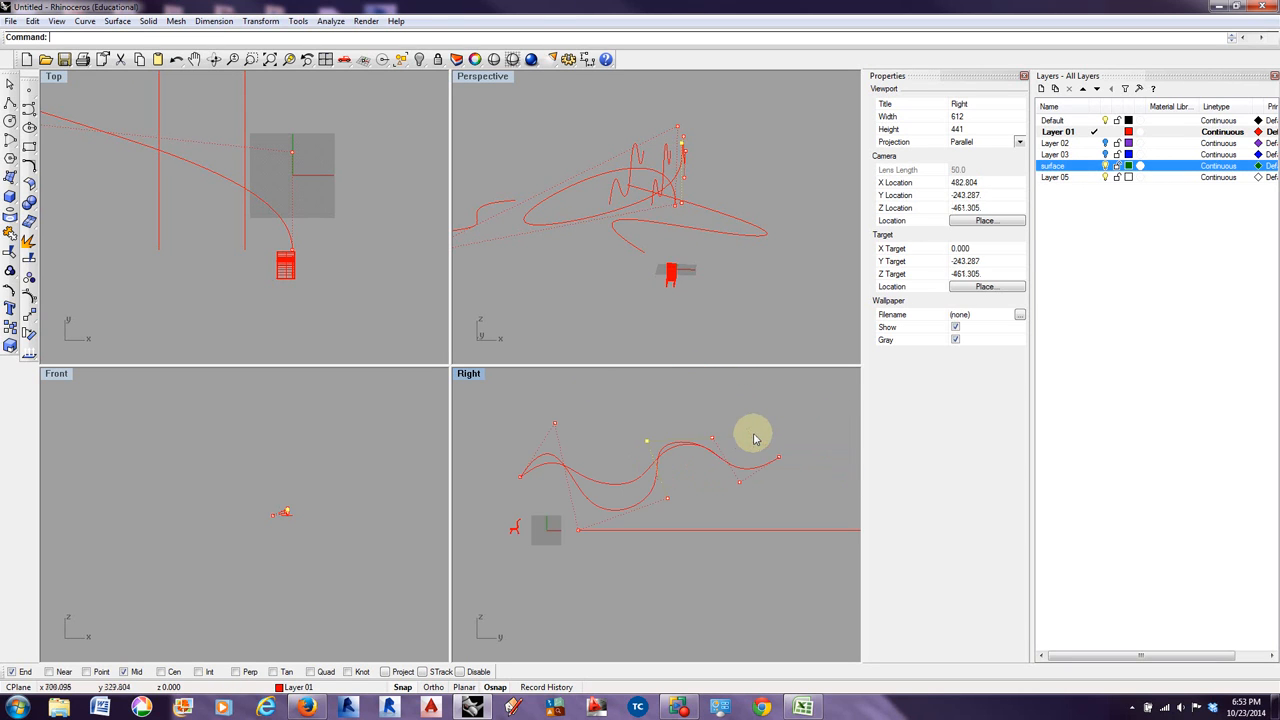
pyautogui.moveTo(712, 438); pyautogui.dragTo(757, 396)
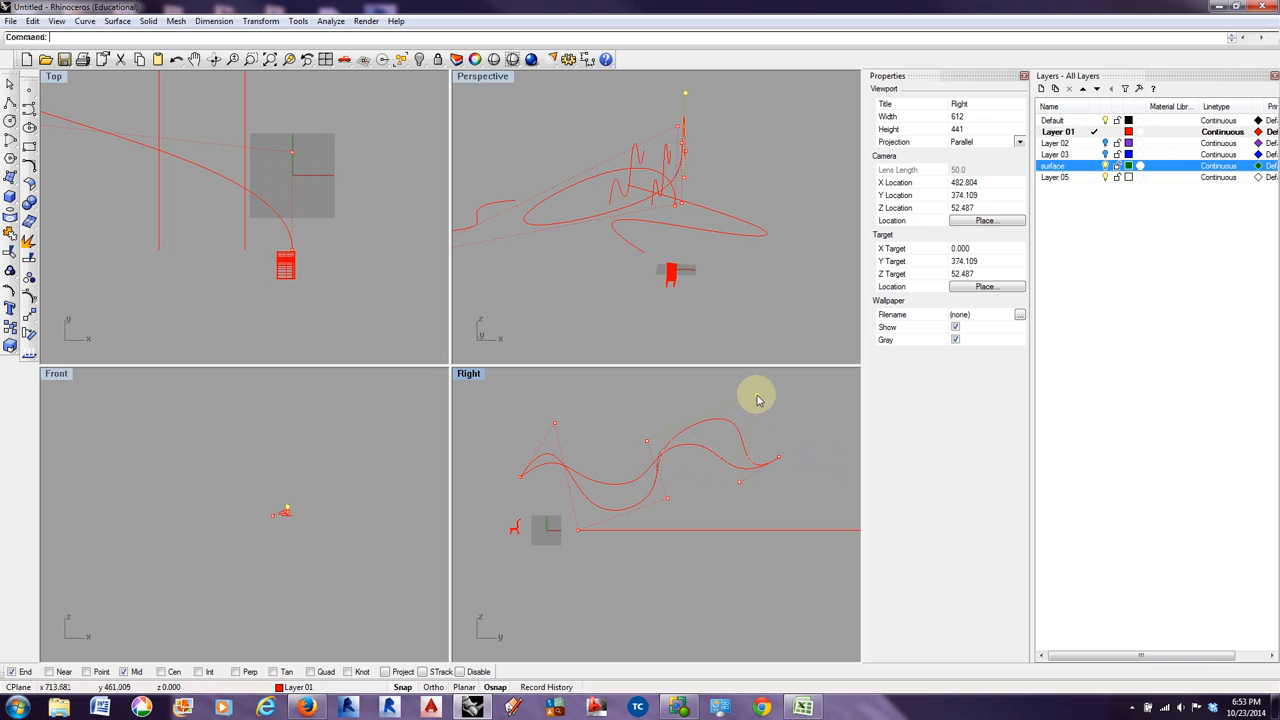
pyautogui.moveTo(740, 482); pyautogui.dragTo(815, 434)
pyautogui.click(782, 461)
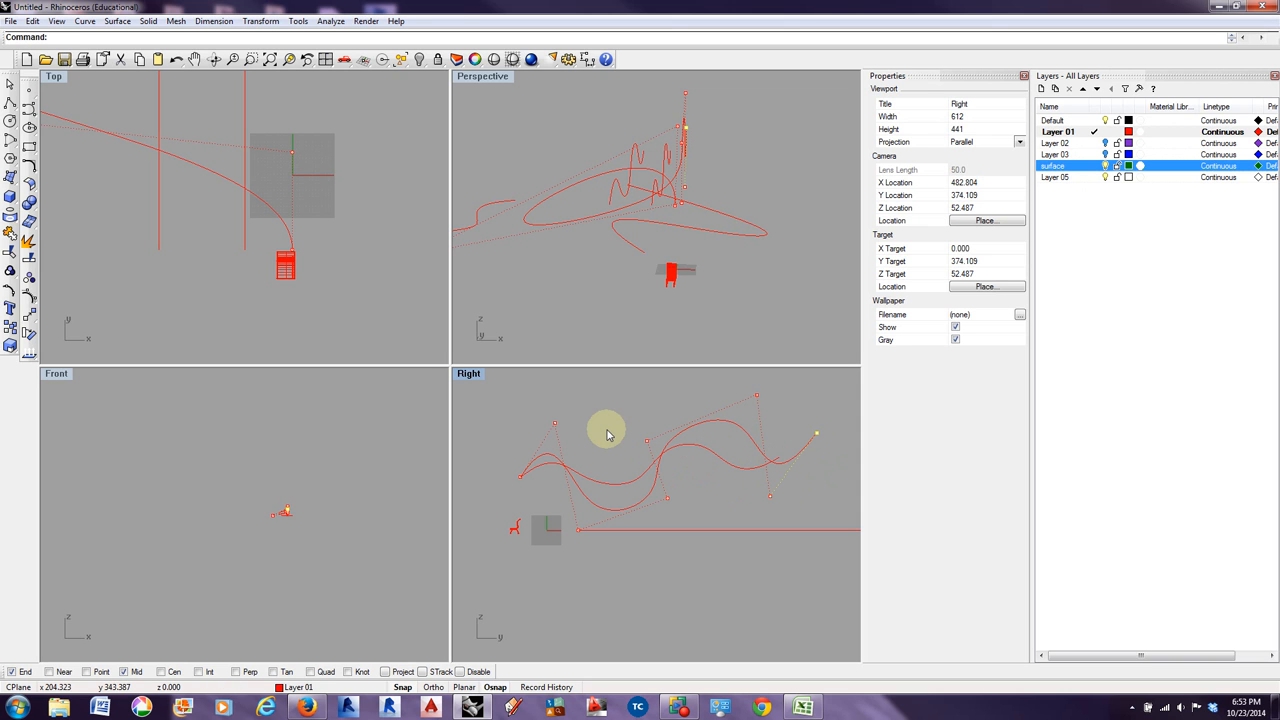
# - Turn off the control points and compare the reshaped curve with its copies from another angle in the Perspective view
pyautogui.click(30, 300)
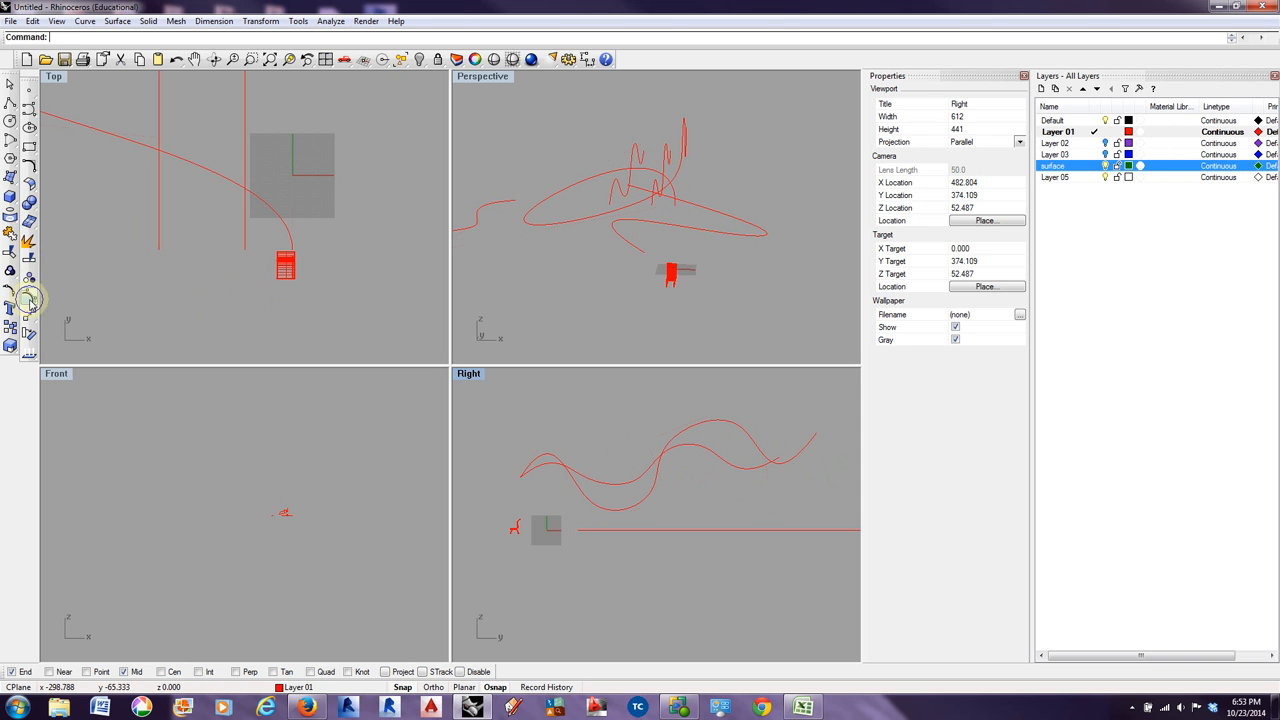
pyautogui.click(634, 150)
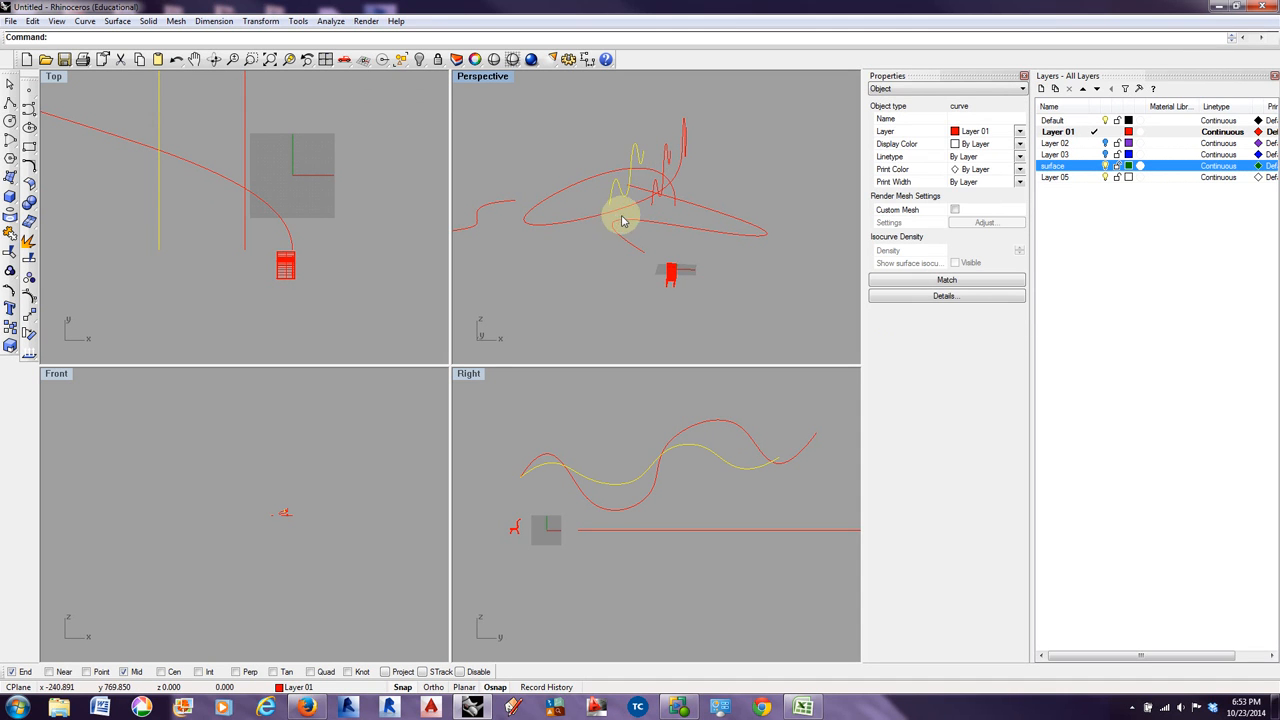
pyautogui.moveTo(617, 209); pyautogui.dragTo(527, 280, button='right')
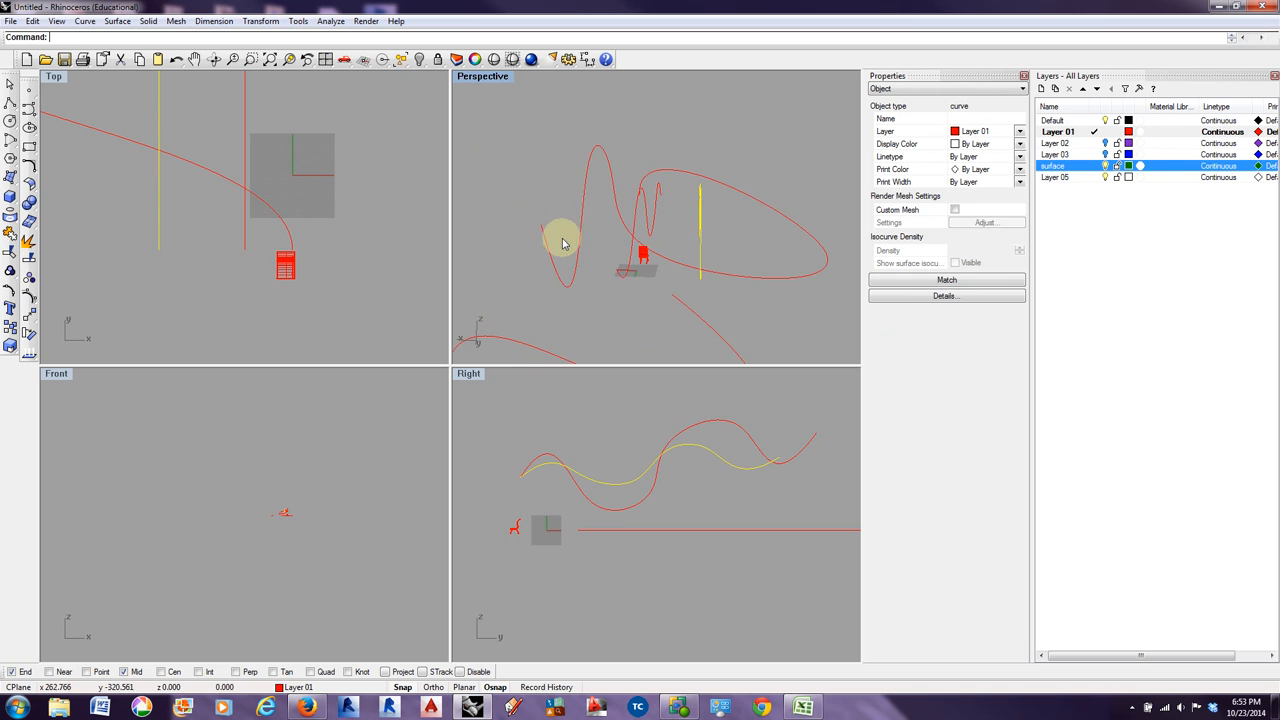
pyautogui.scroll(-2, 561, 238)
# - Show the reshaped curve's control points and undo the point moves back to the one that raised the second point
pyautogui.click(700, 424)
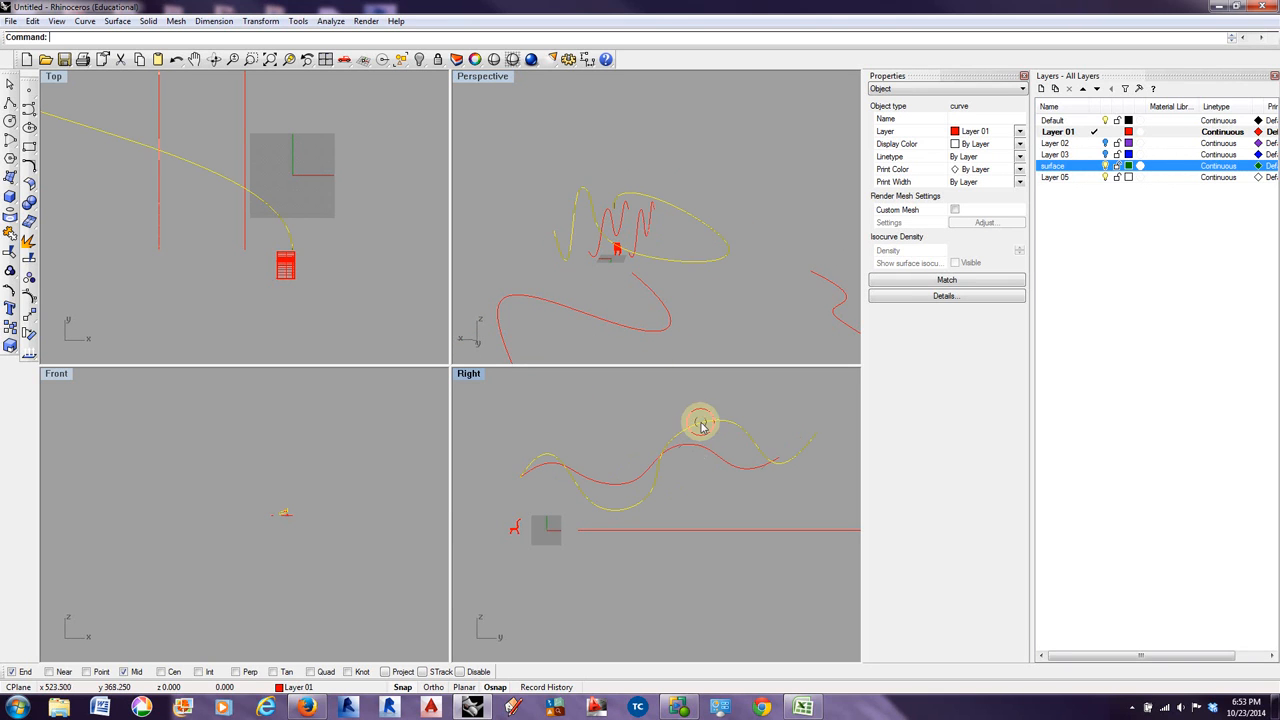
pyautogui.press('F10')
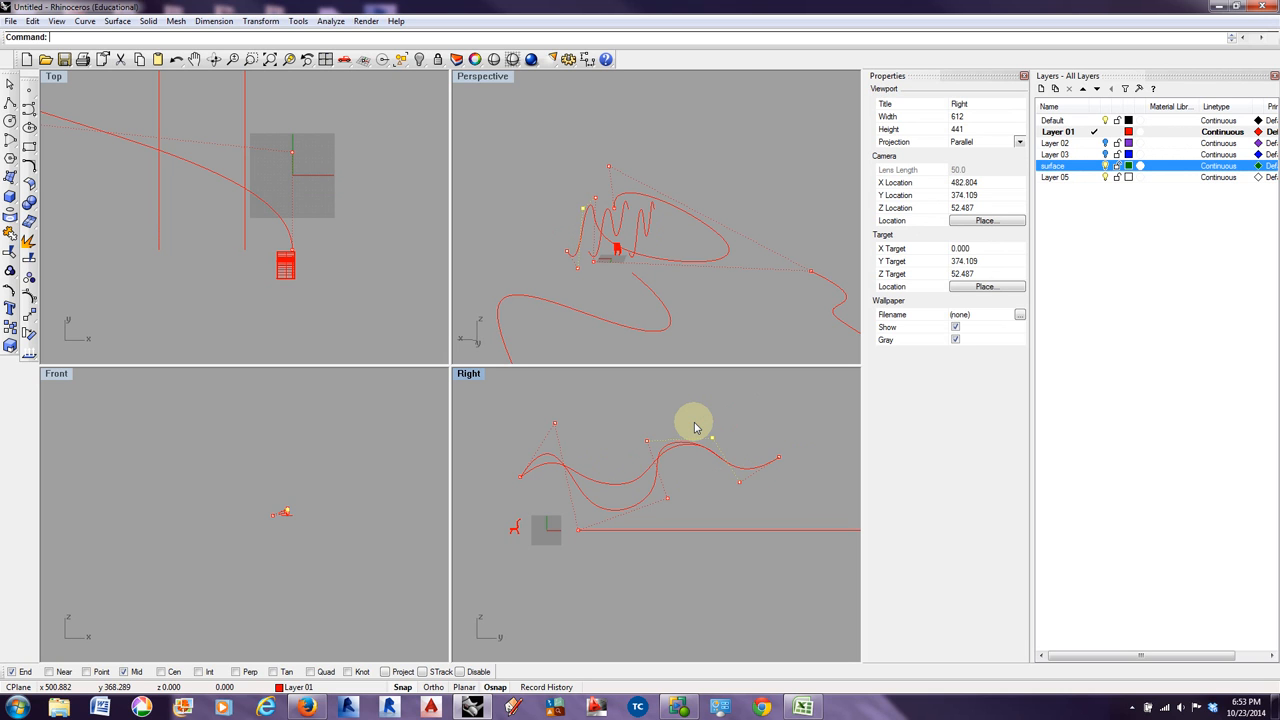
pyautogui.hotkey('ctrl', 'z')
pyautogui.hotkey('ctrl', 'z')
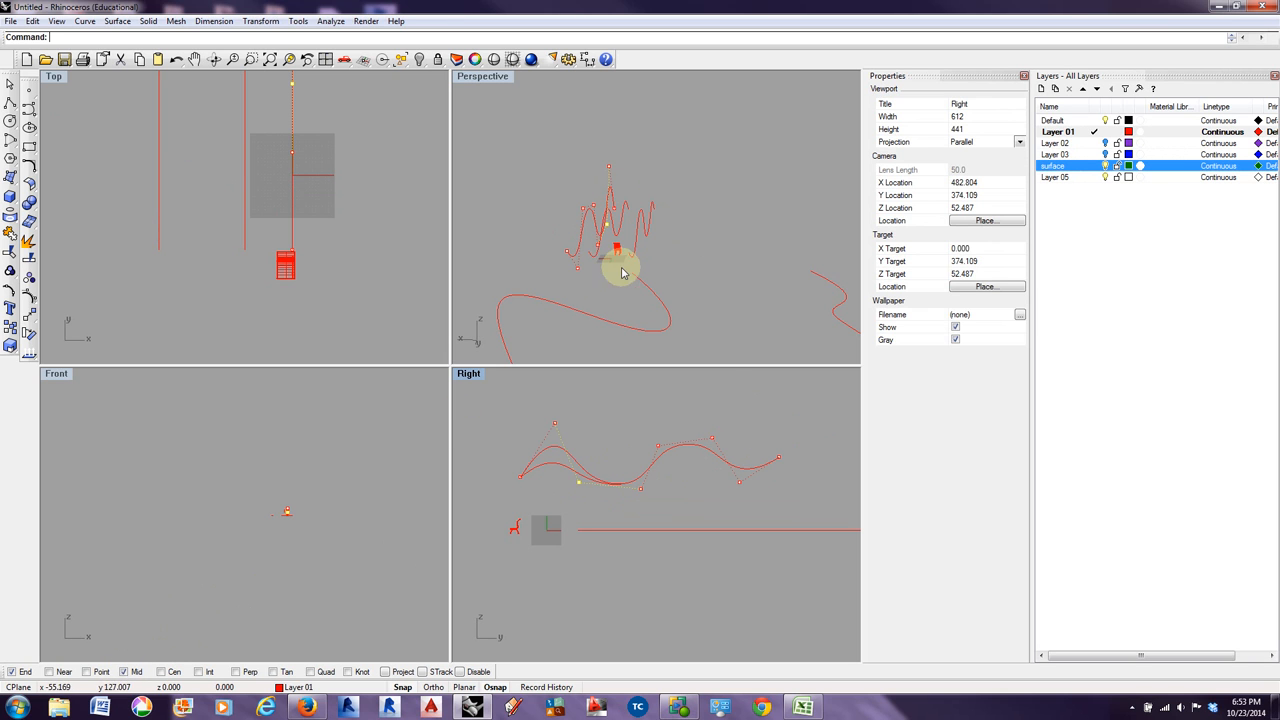
# - Reshape the curve in the Right view by lowering its first and seventh control points and raising the fifth, sixth and last
pyautogui.moveTo(740, 487); pyautogui.dragTo(740, 501)
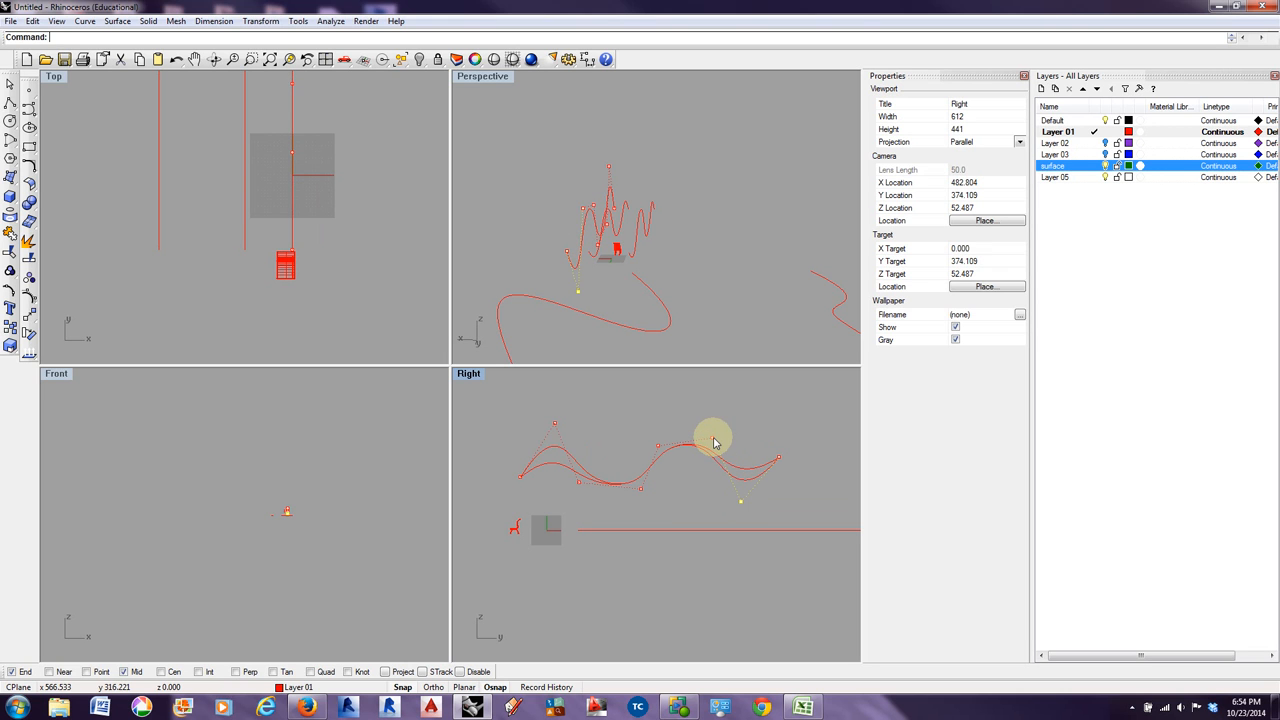
pyautogui.moveTo(714, 443); pyautogui.dragTo(711, 413)
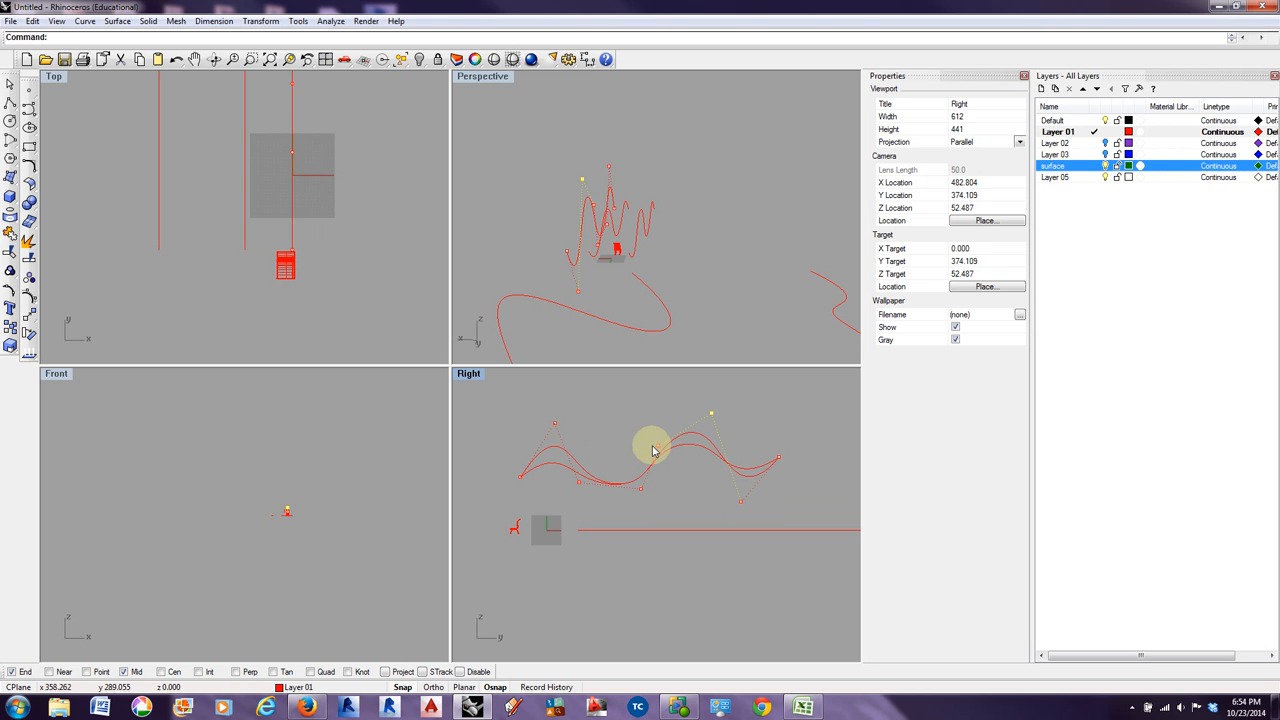
pyautogui.moveTo(657, 451); pyautogui.dragTo(652, 413)
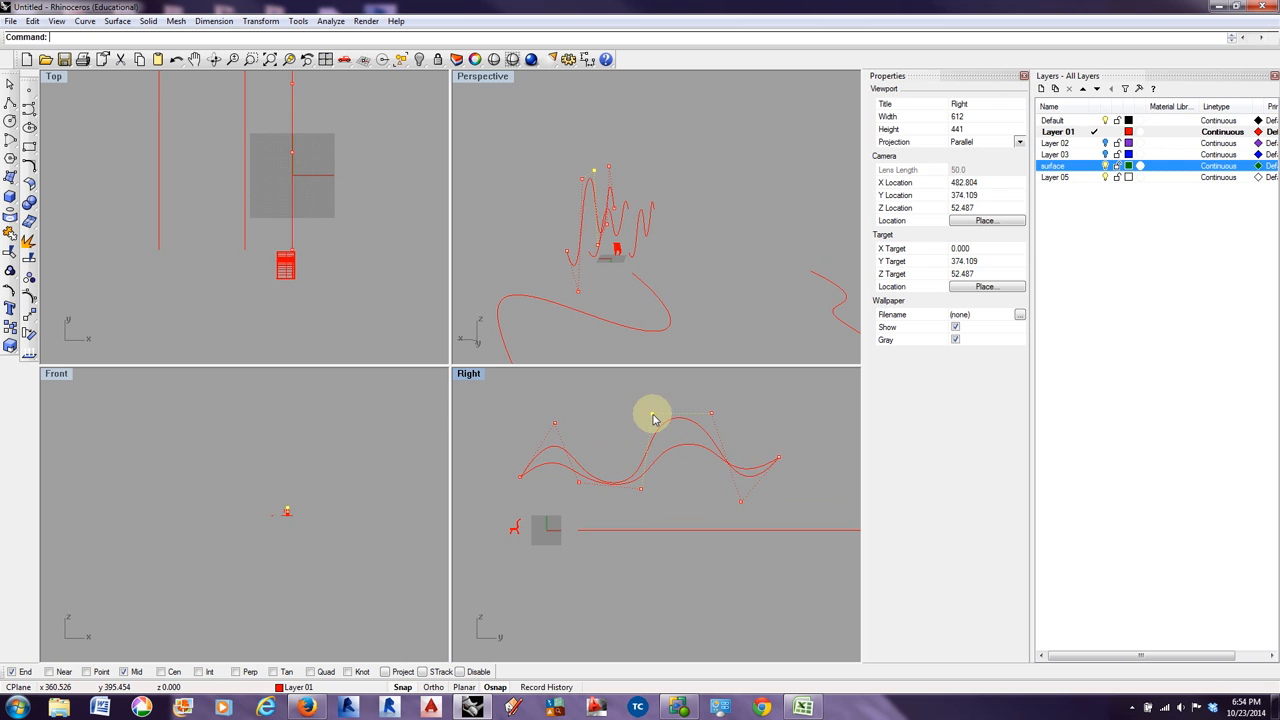
pyautogui.moveTo(779, 462); pyautogui.dragTo(778, 420)
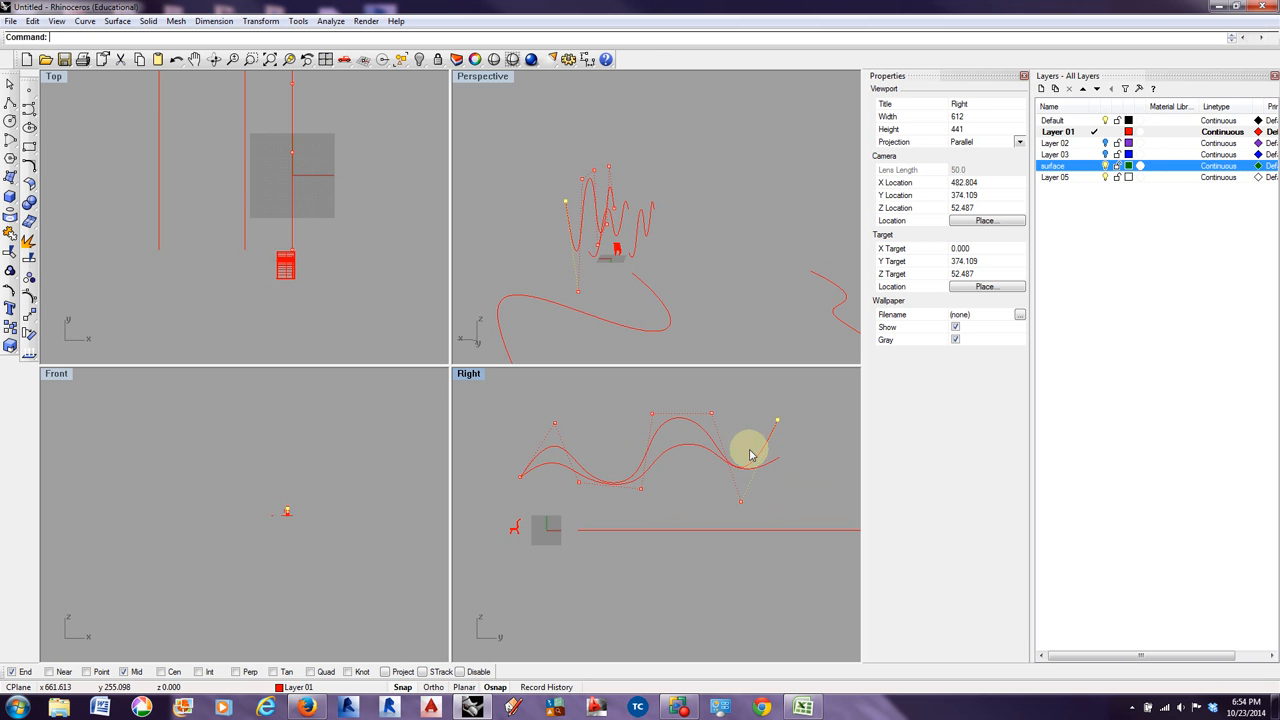
pyautogui.click(521, 481)
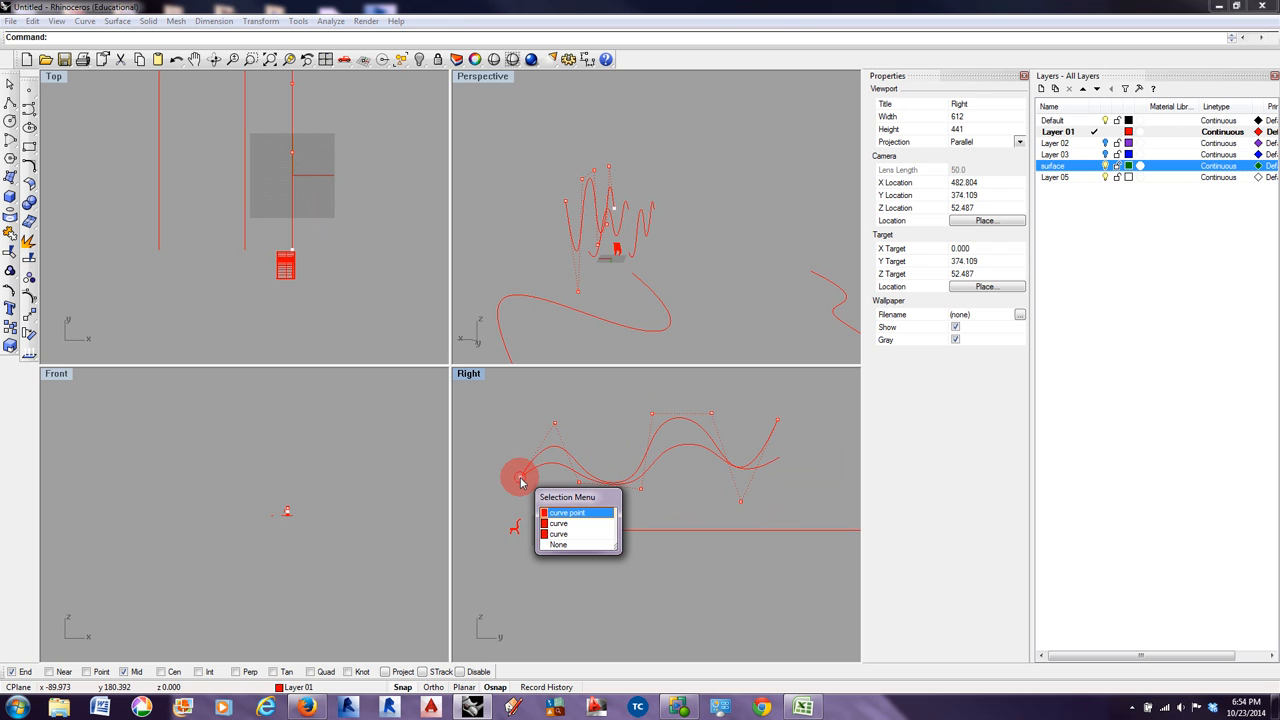
pyautogui.click(566, 522)
pyautogui.moveTo(523, 494)
pyautogui.mouseDown()
pyautogui.moveTo(517, 474)
pyautogui.moveTo(514, 503)
pyautogui.moveTo(517, 491)
pyautogui.mouseUp()
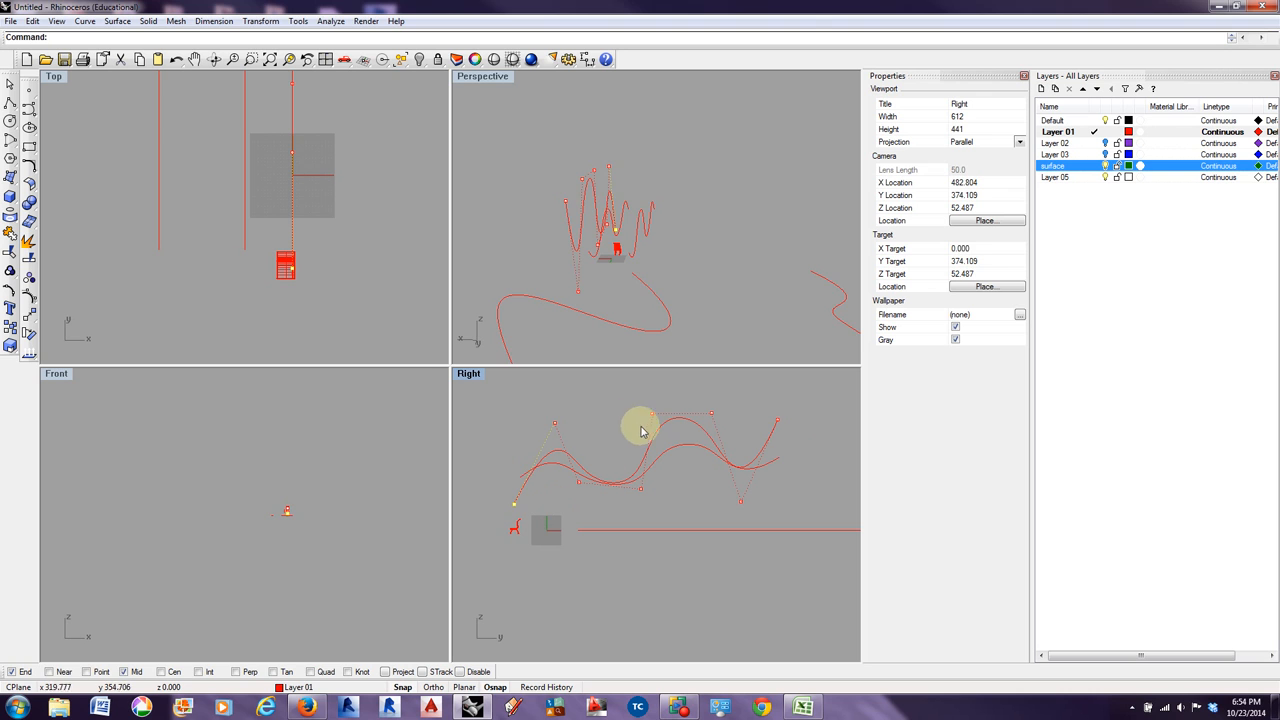
# - Switch the control points to the outermost copy, and move its fourth and sixth points in the Right view to reverse its waves
pyautogui.moveTo(646, 274)
pyautogui.mouseDown(button='right')
pyautogui.moveTo(686, 247)
pyautogui.moveTo(580, 226)
pyautogui.moveTo(631, 257)
pyautogui.moveTo(606, 280)
pyautogui.moveTo(632, 254)
pyautogui.mouseUp(button='right')
pyautogui.click(640, 208)
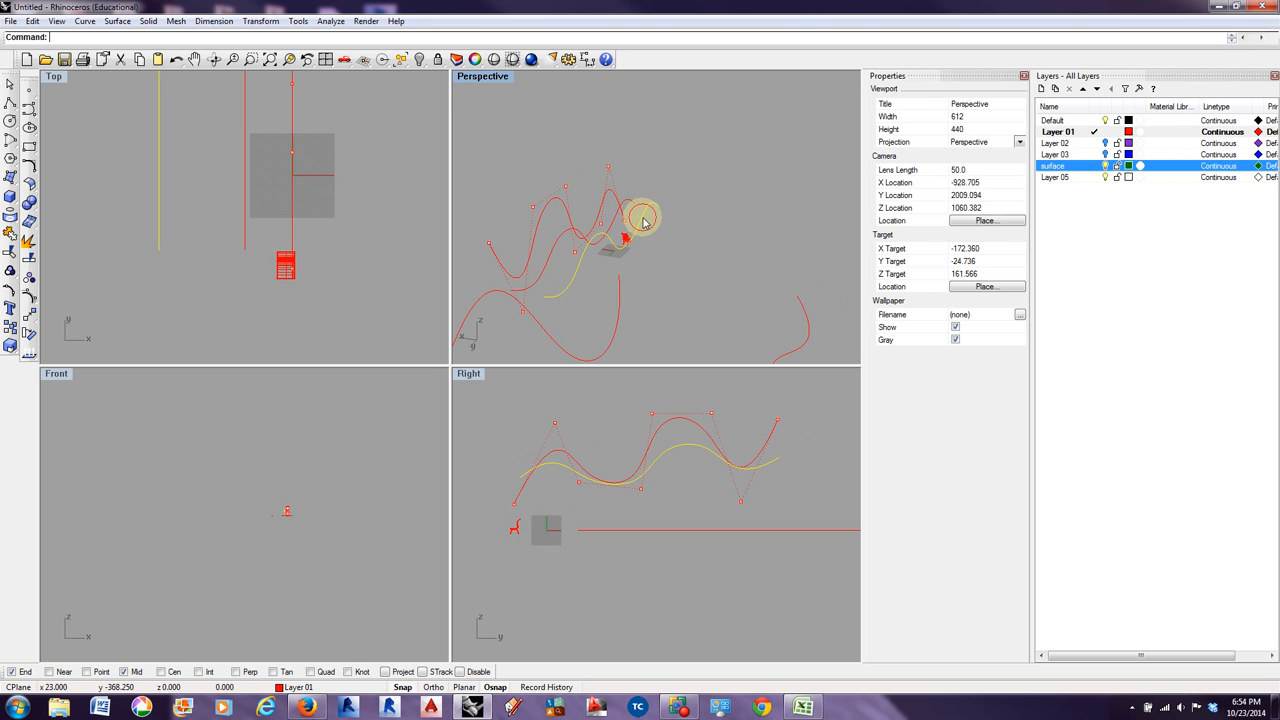
pyautogui.click(543, 206)
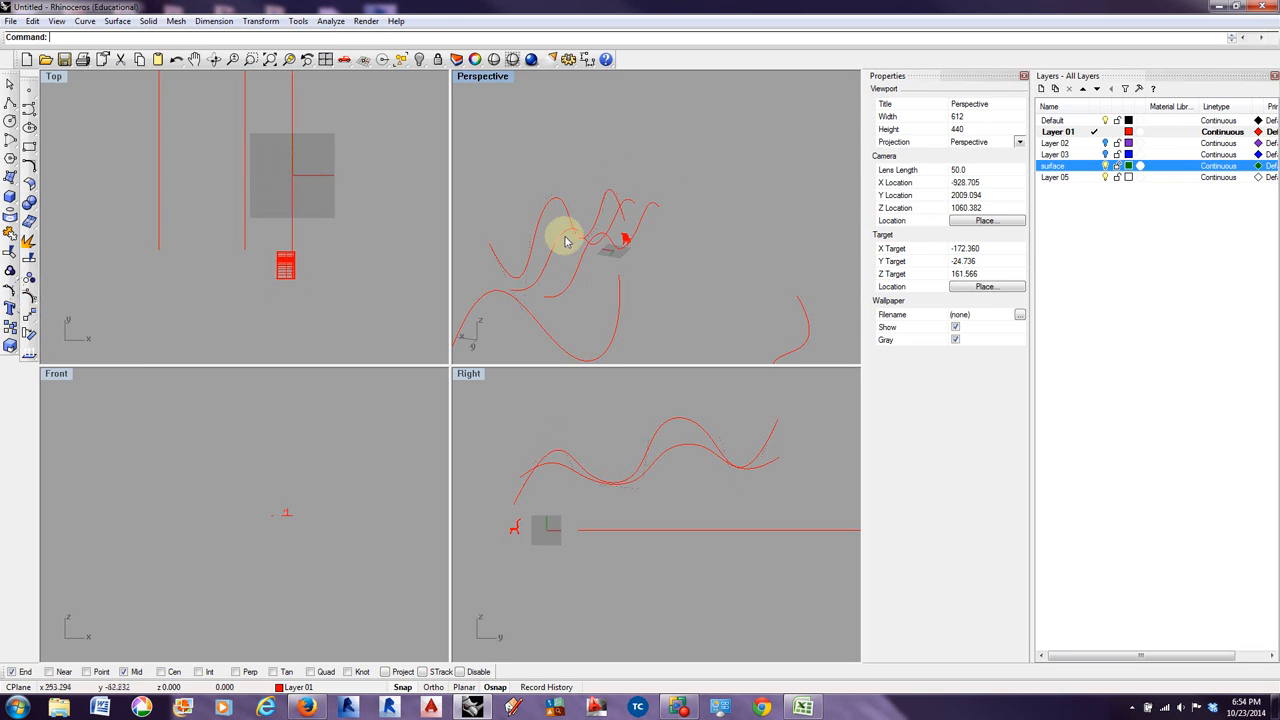
pyautogui.click(648, 210)
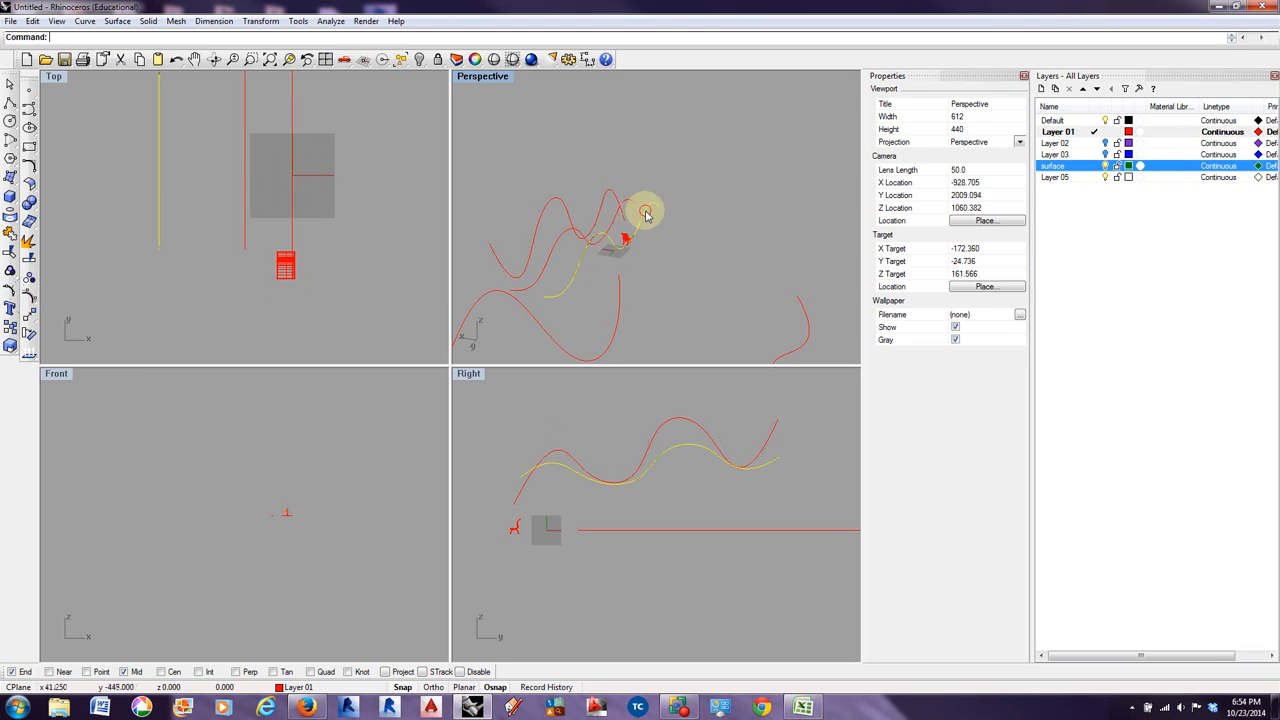
pyautogui.click(27, 298)
pyautogui.moveTo(670, 257); pyautogui.dragTo(640, 244, button='right')
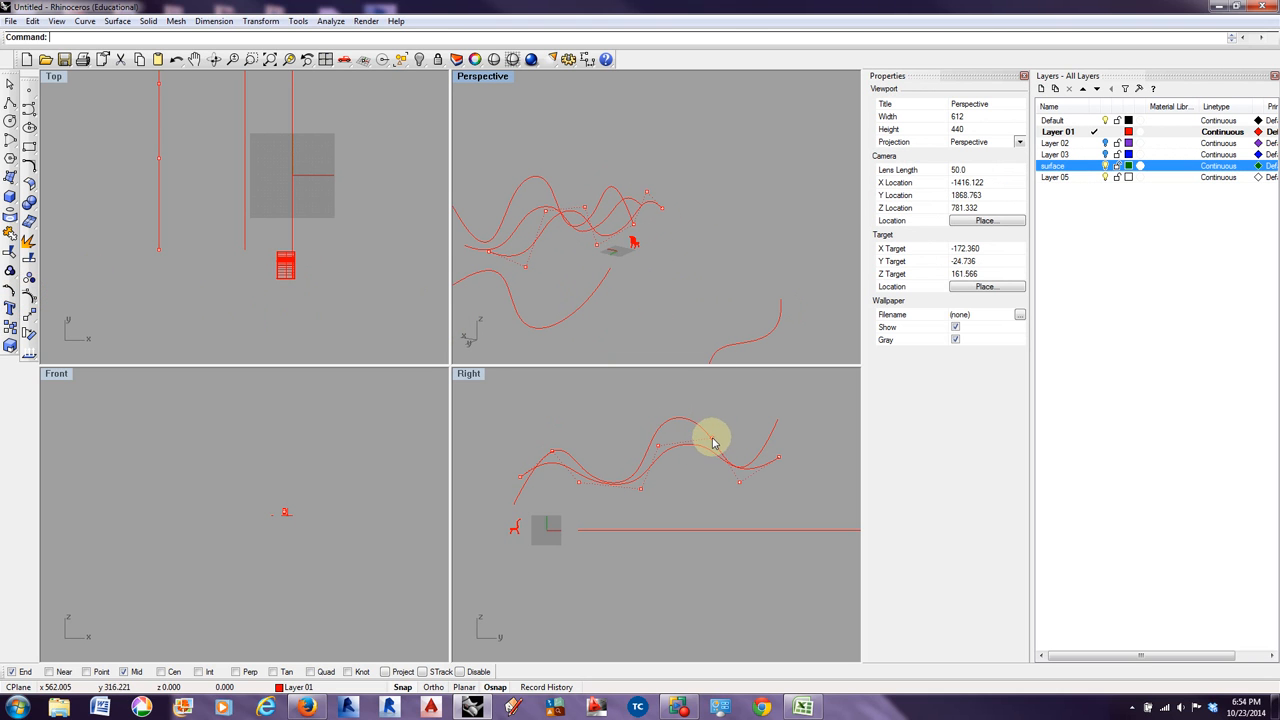
pyautogui.moveTo(713, 443); pyautogui.dragTo(604, 430)
pyautogui.click(662, 280)
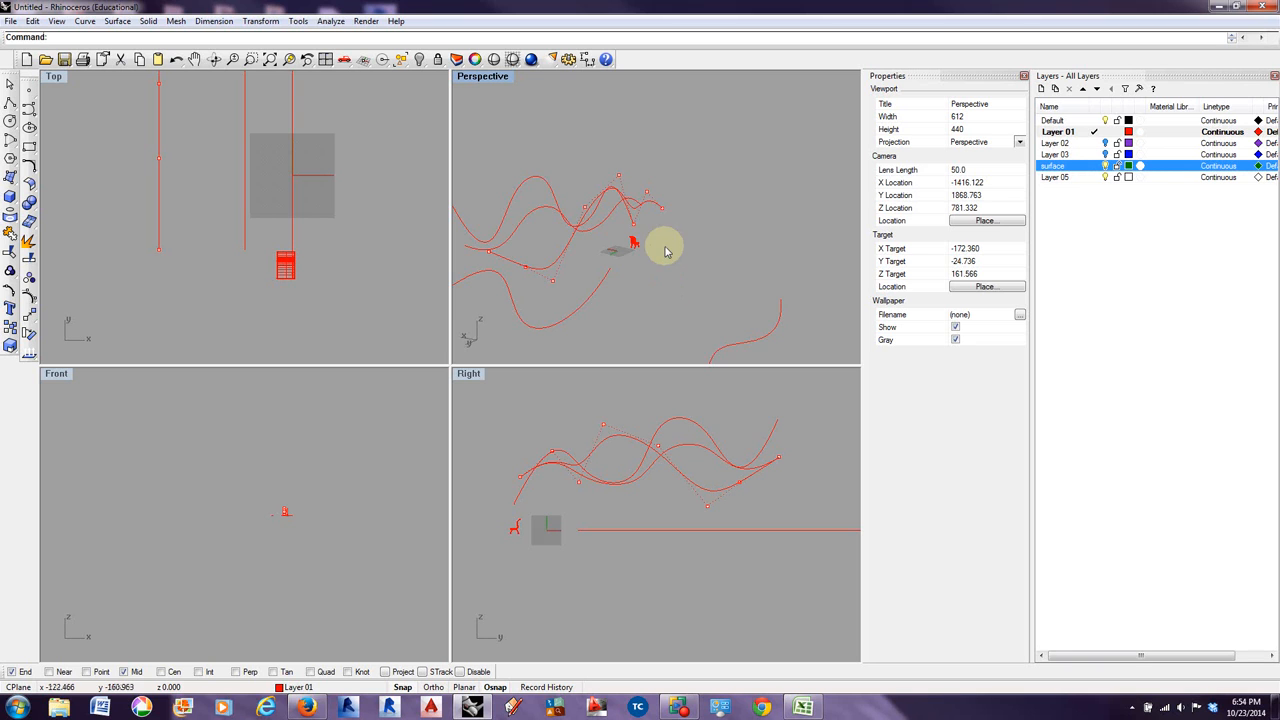
# - Loft a surface through the three wavy curves with the Normal style and Do not simplify
pyautogui.moveTo(667, 243); pyautogui.dragTo(764, 284, button='right')
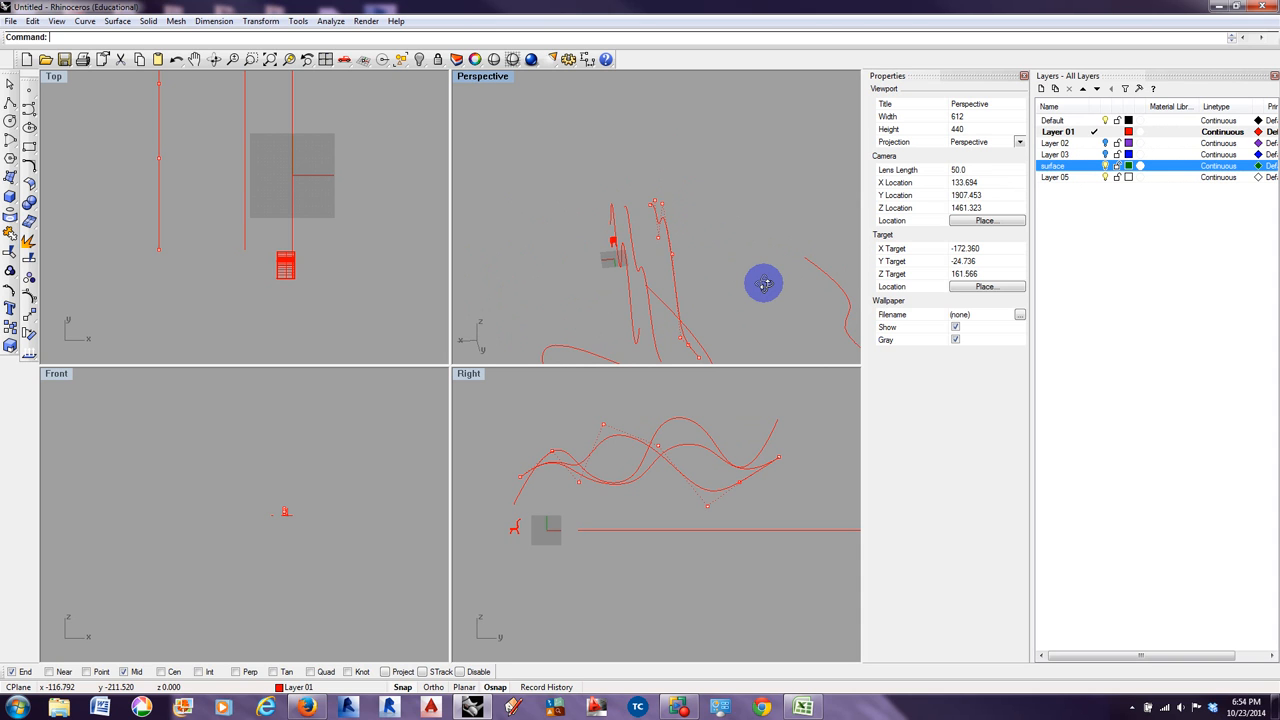
pyautogui.moveTo(764, 284); pyautogui.dragTo(709, 292, button='right')
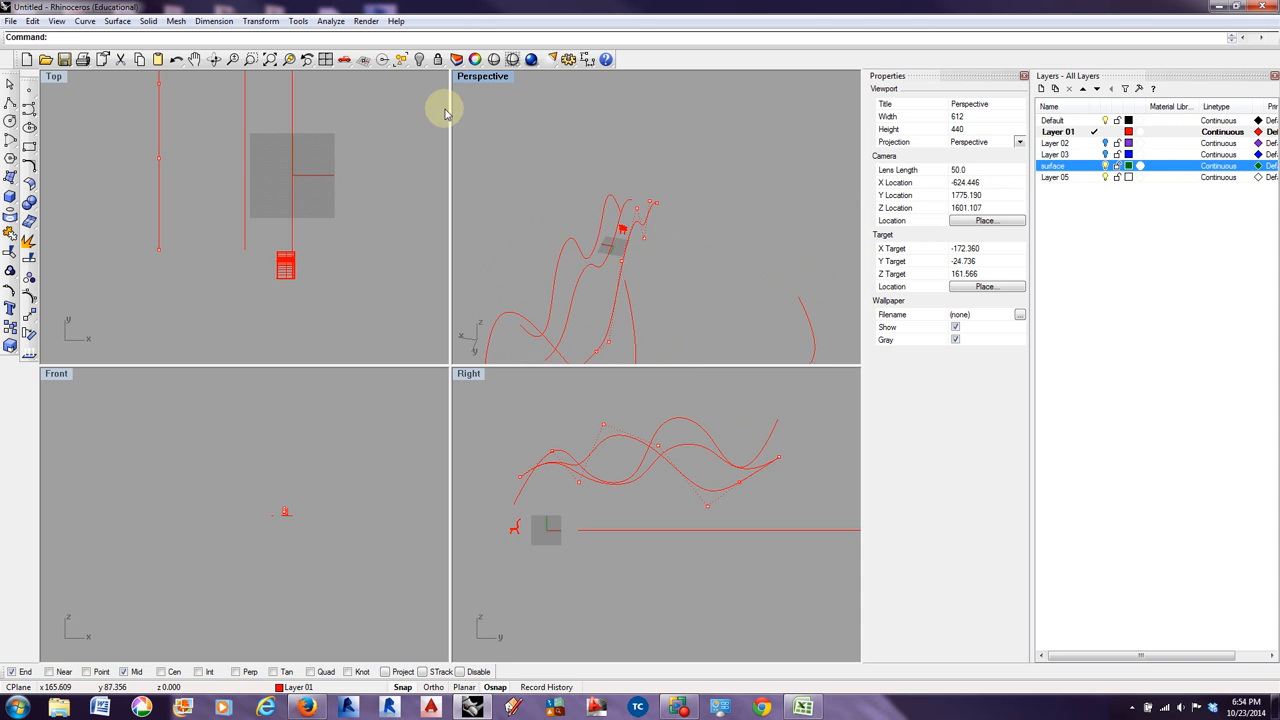
pyautogui.click(113, 21)
pyautogui.click(130, 51)
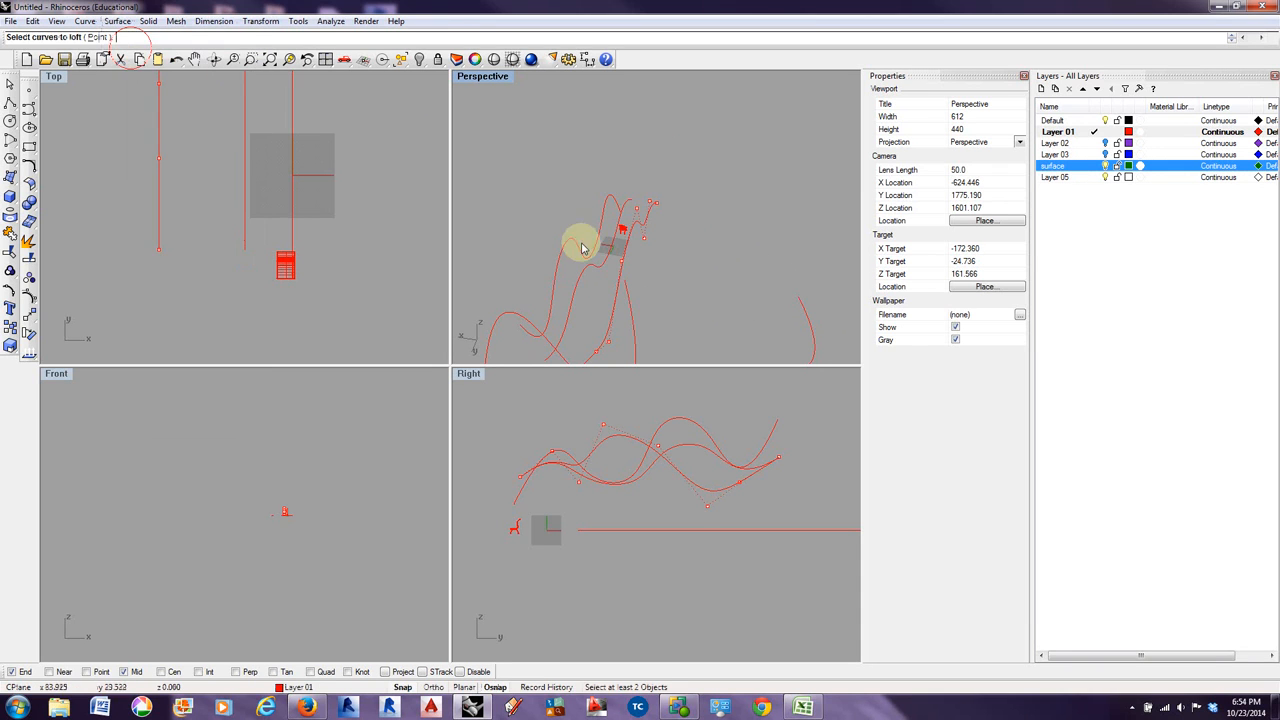
pyautogui.click(623, 240)
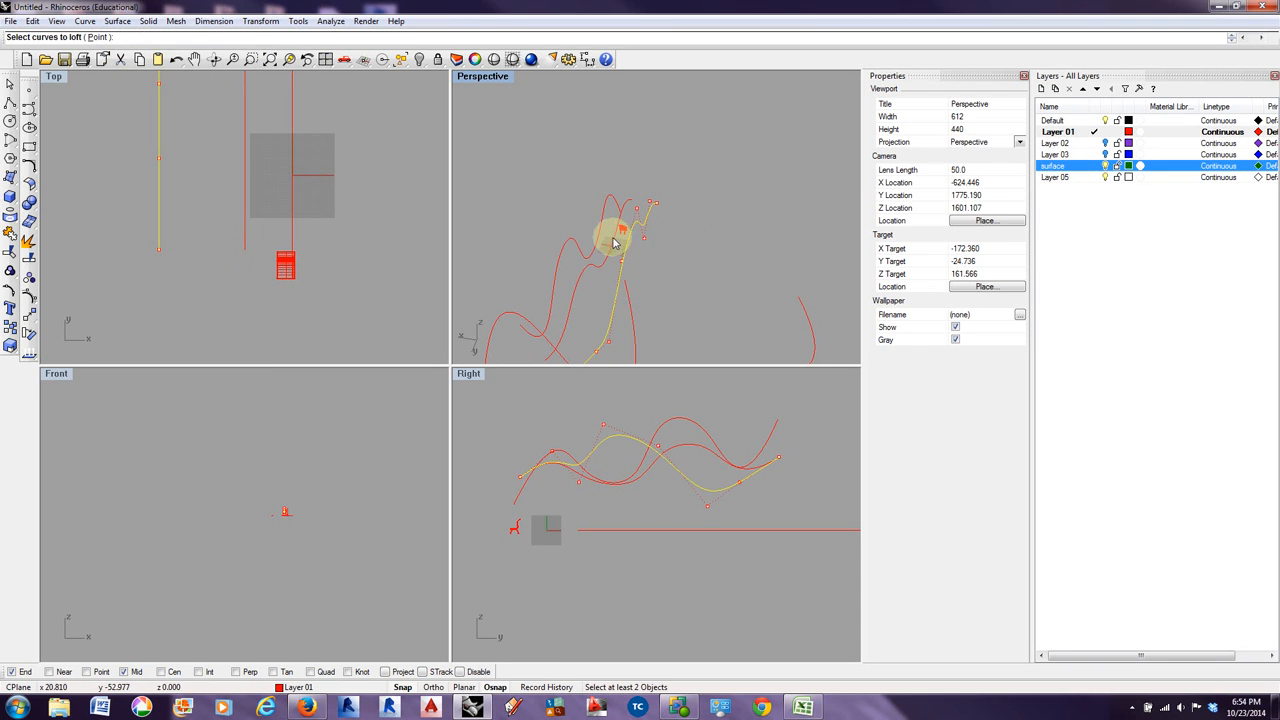
pyautogui.click(606, 234)
pyautogui.click(600, 229)
pyautogui.click(609, 243)
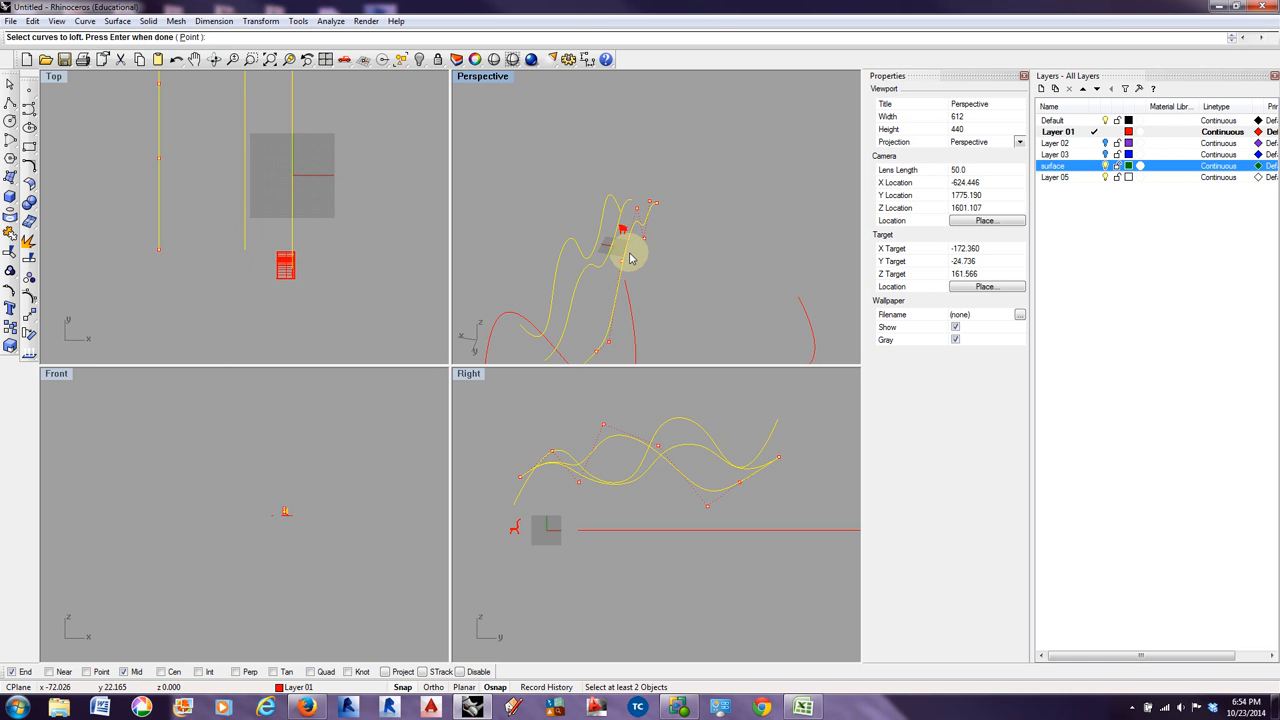
pyautogui.press('Return')
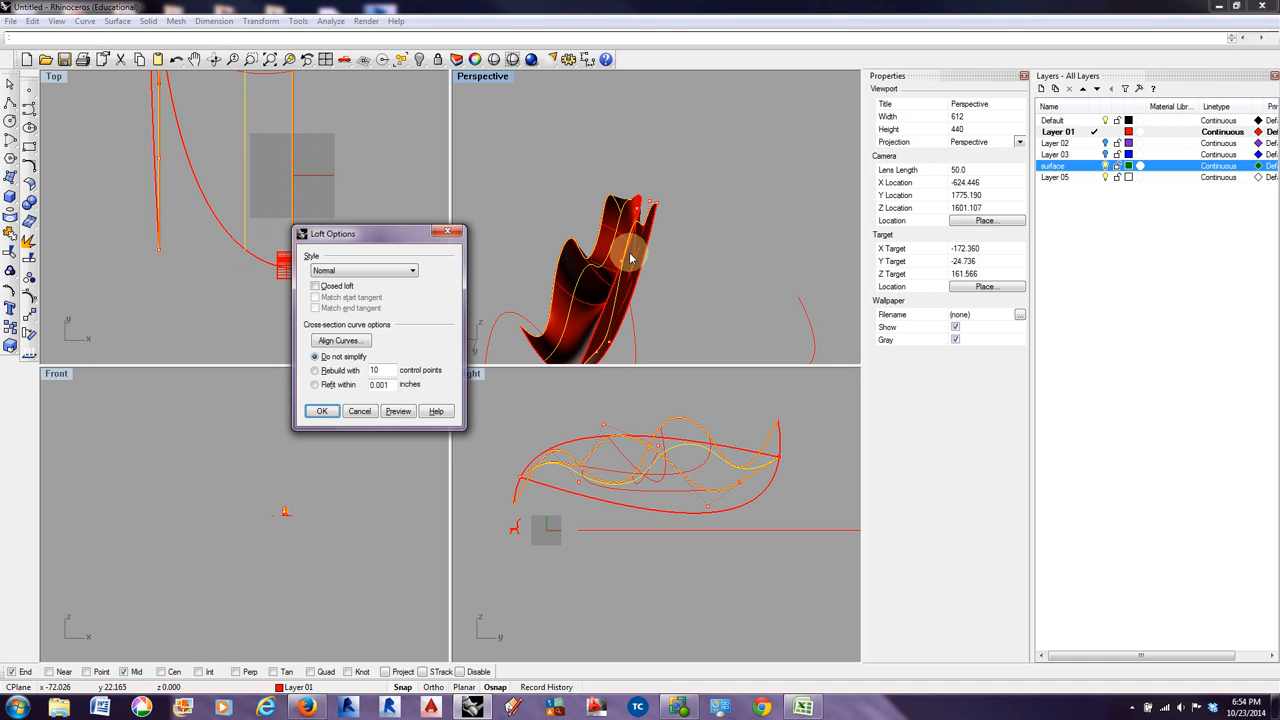
pyautogui.click(322, 412)
# - Pull the outermost curve's start control point away from the lofted surface in the Perspective view and hide the curve's points
pyautogui.moveTo(628, 229); pyautogui.dragTo(571, 309, button='right')
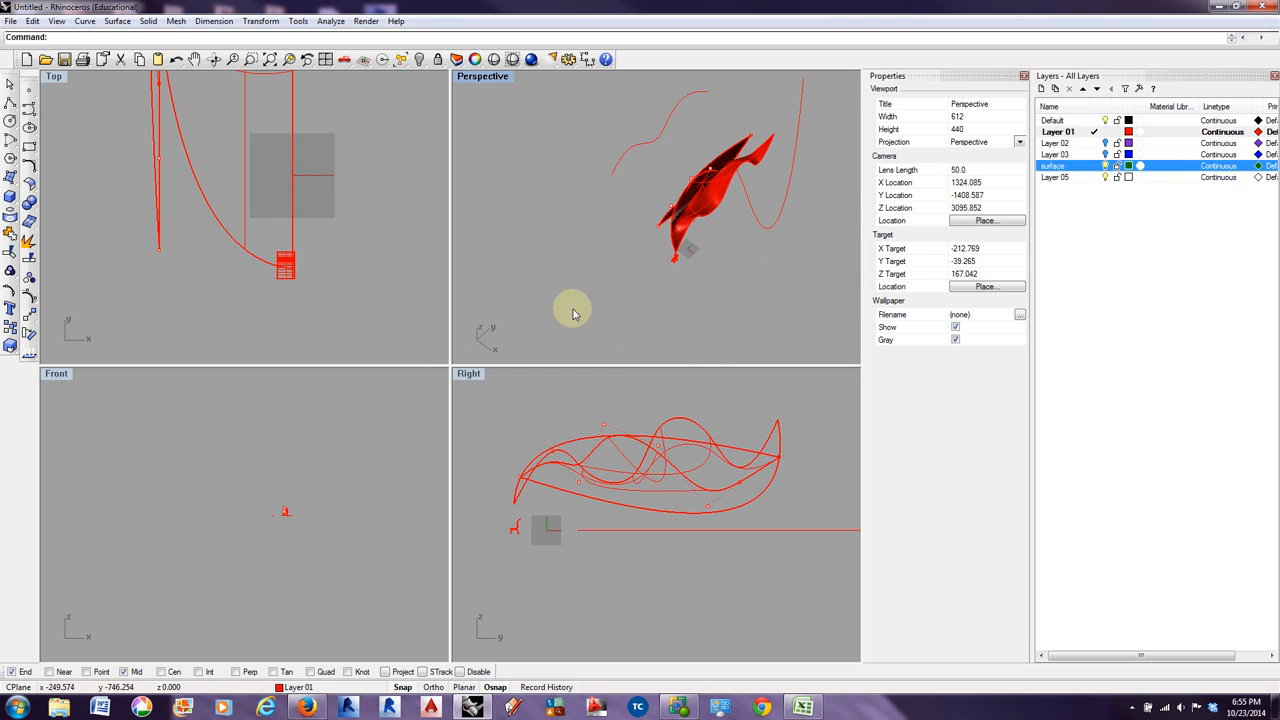
pyautogui.moveTo(658, 225); pyautogui.dragTo(616, 197)
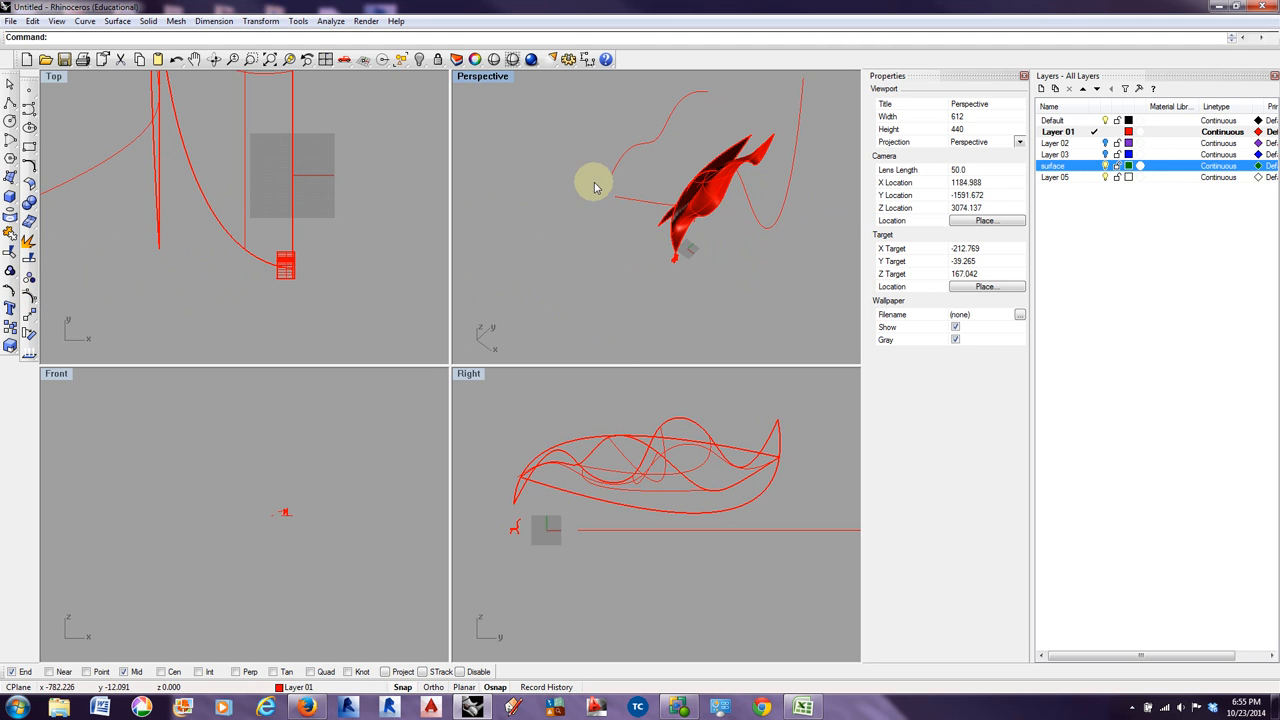
pyautogui.scroll(8, 719, 187)
# - Show the lofted surface's control points and pull one point far outward from its outer edge in the Perspective view
pyautogui.click(711, 153)
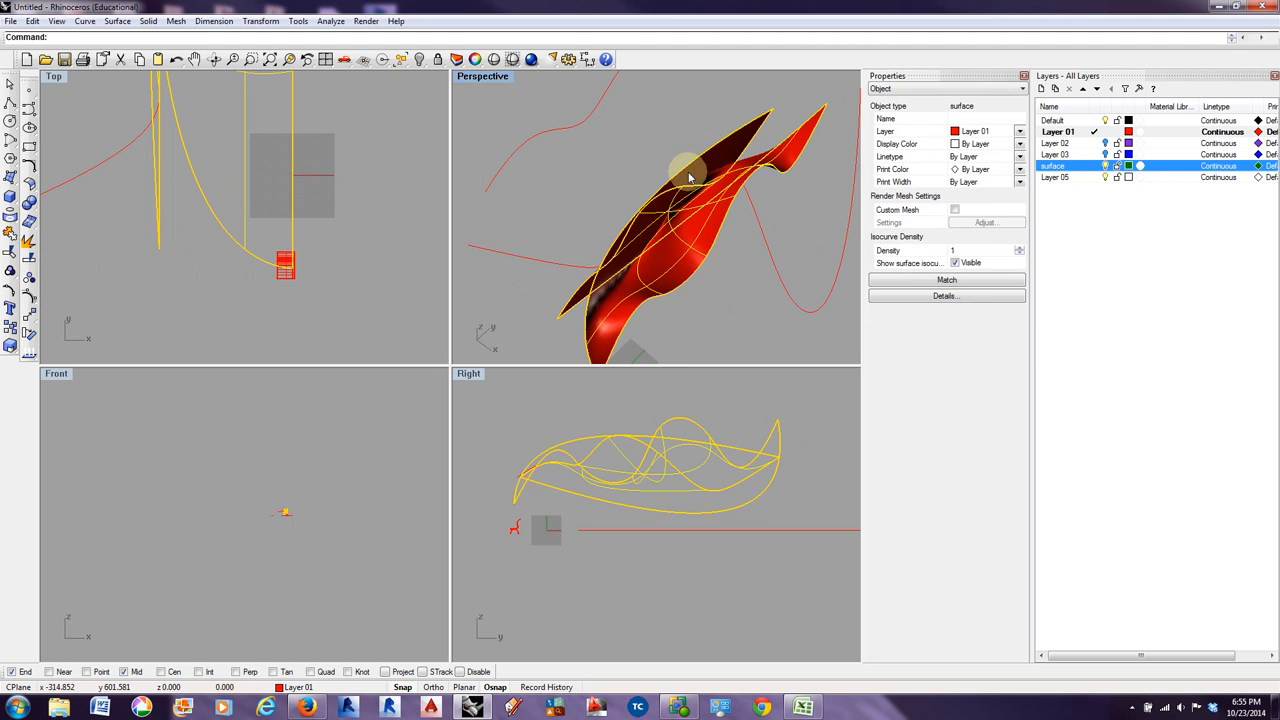
pyautogui.moveTo(688, 171); pyautogui.dragTo(685, 285, button='right')
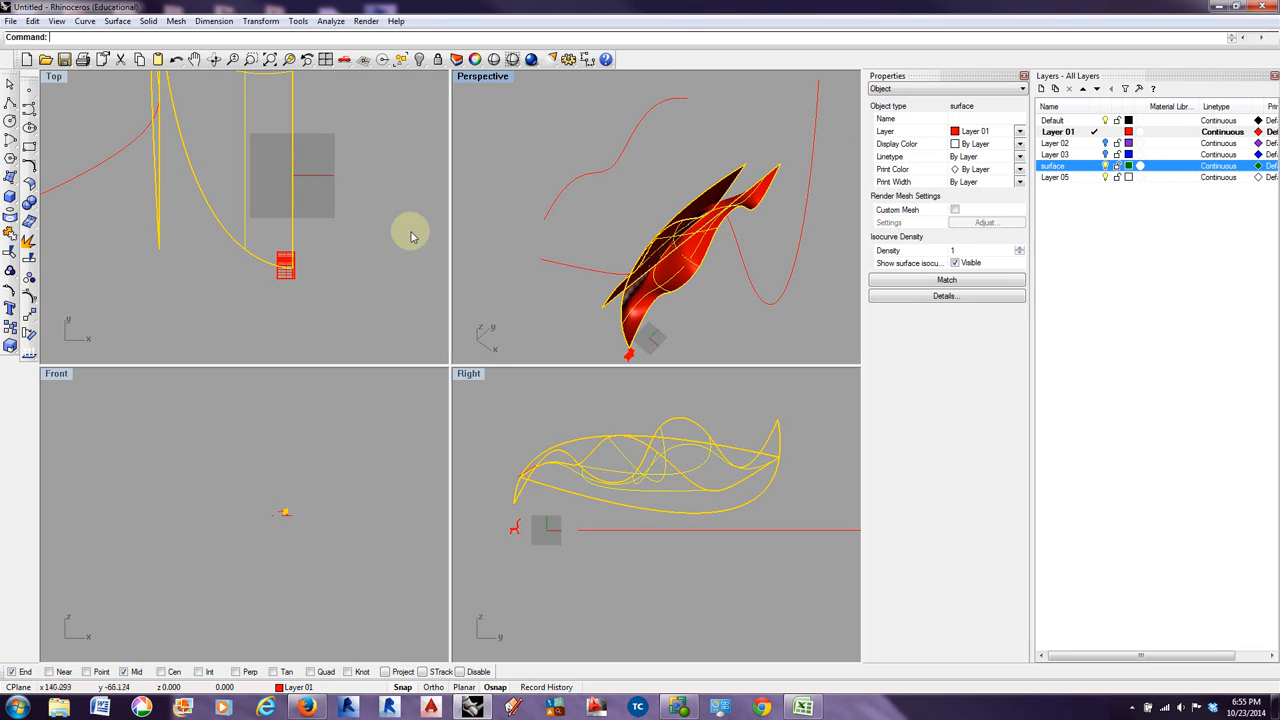
pyautogui.click(33, 296)
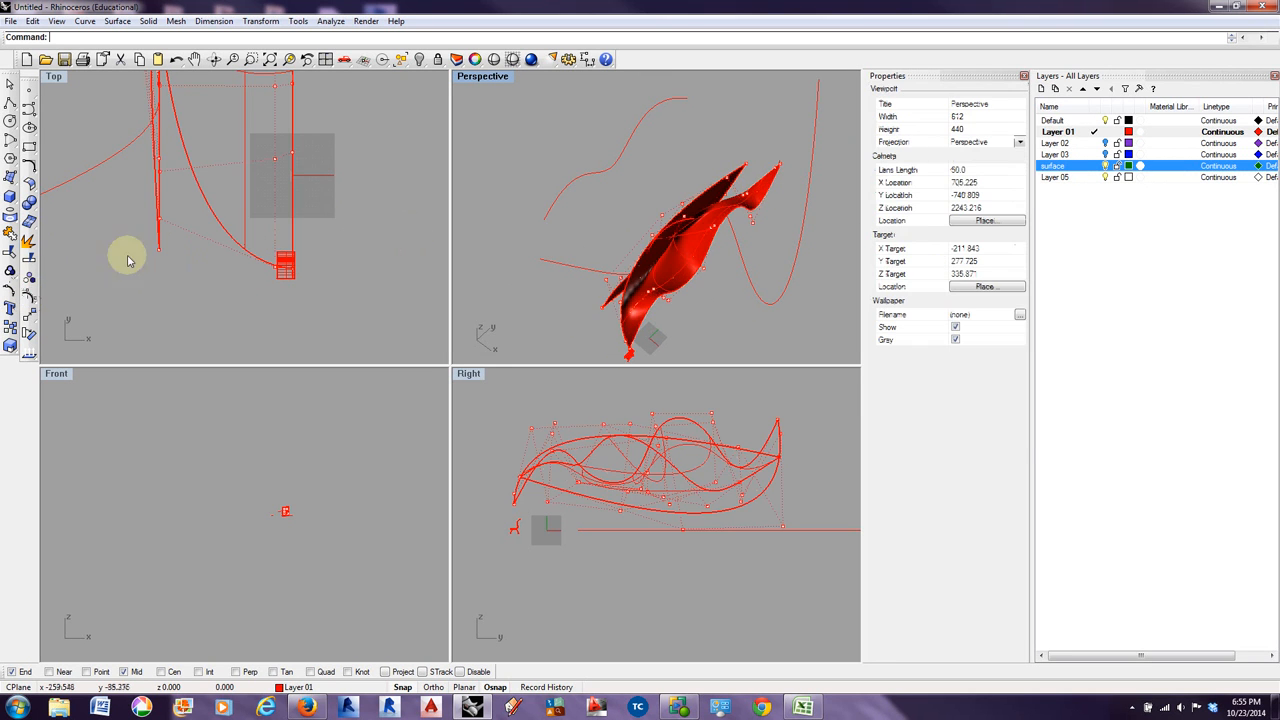
pyautogui.moveTo(725, 298)
pyautogui.mouseDown(button='right')
pyautogui.moveTo(762, 290)
pyautogui.moveTo(808, 223)
pyautogui.mouseUp(button='right')
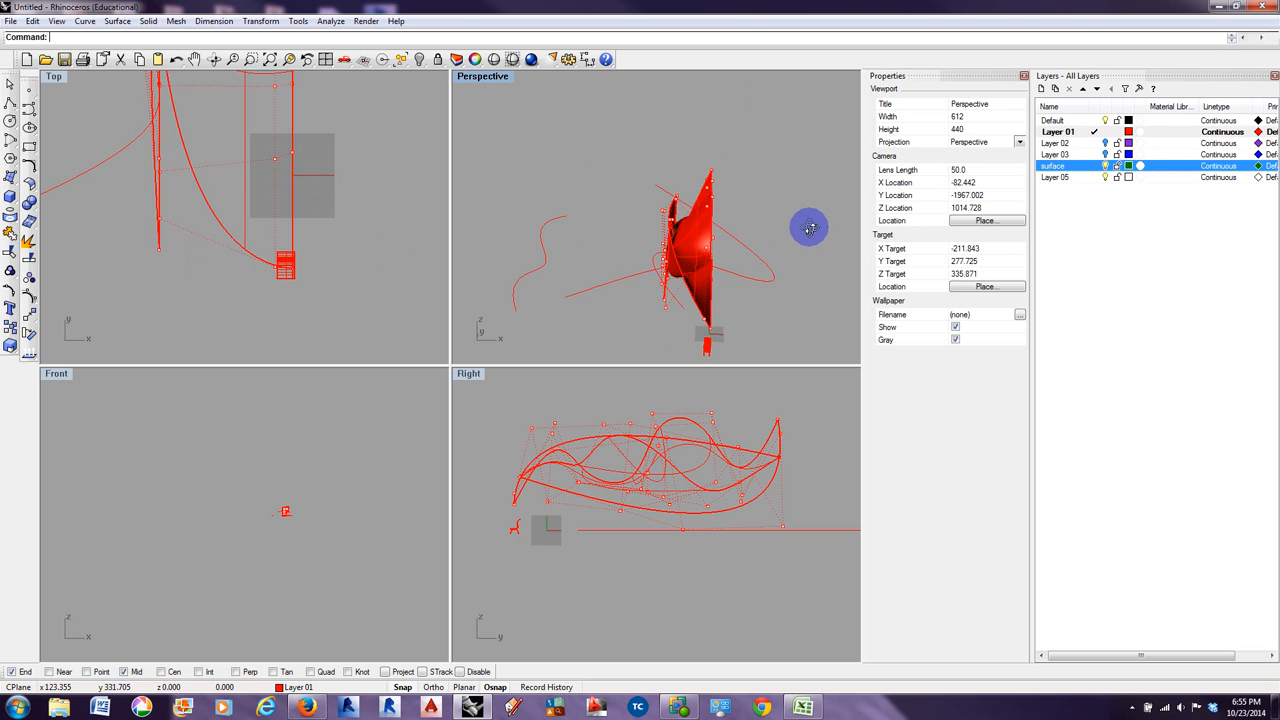
pyautogui.click(679, 221)
pyautogui.click(659, 223)
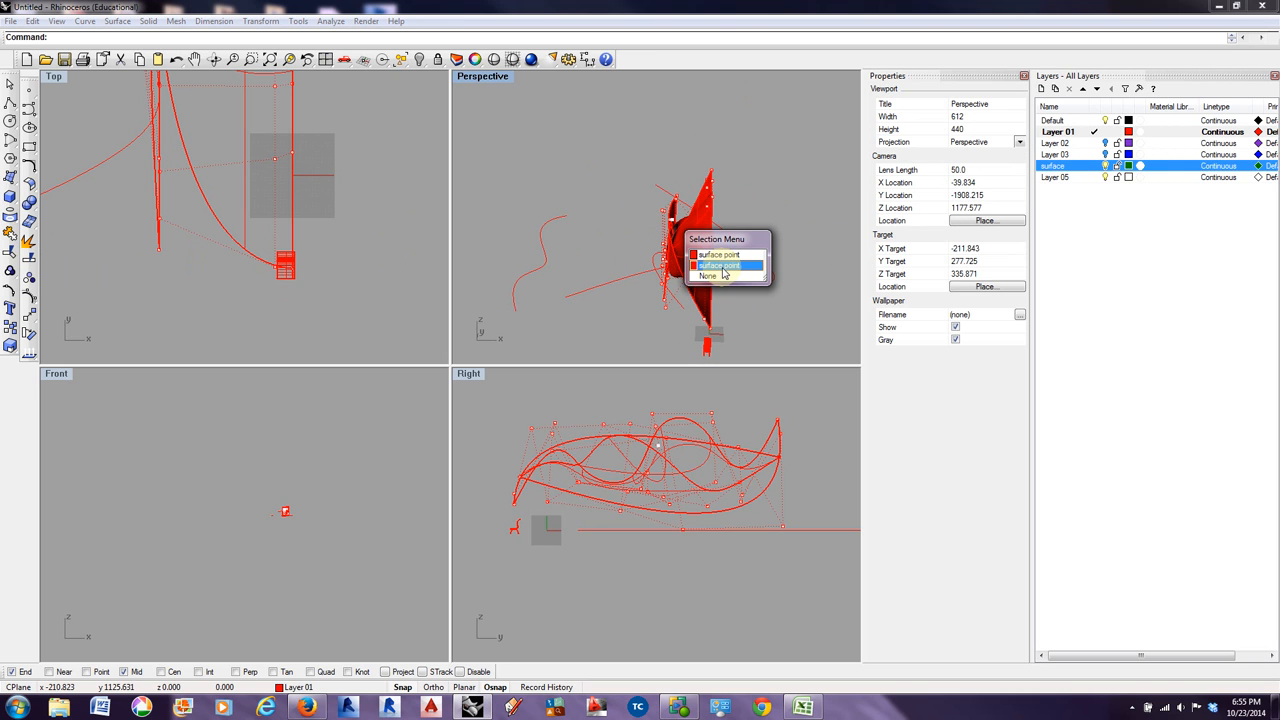
pyautogui.click(723, 266)
pyautogui.click(670, 233)
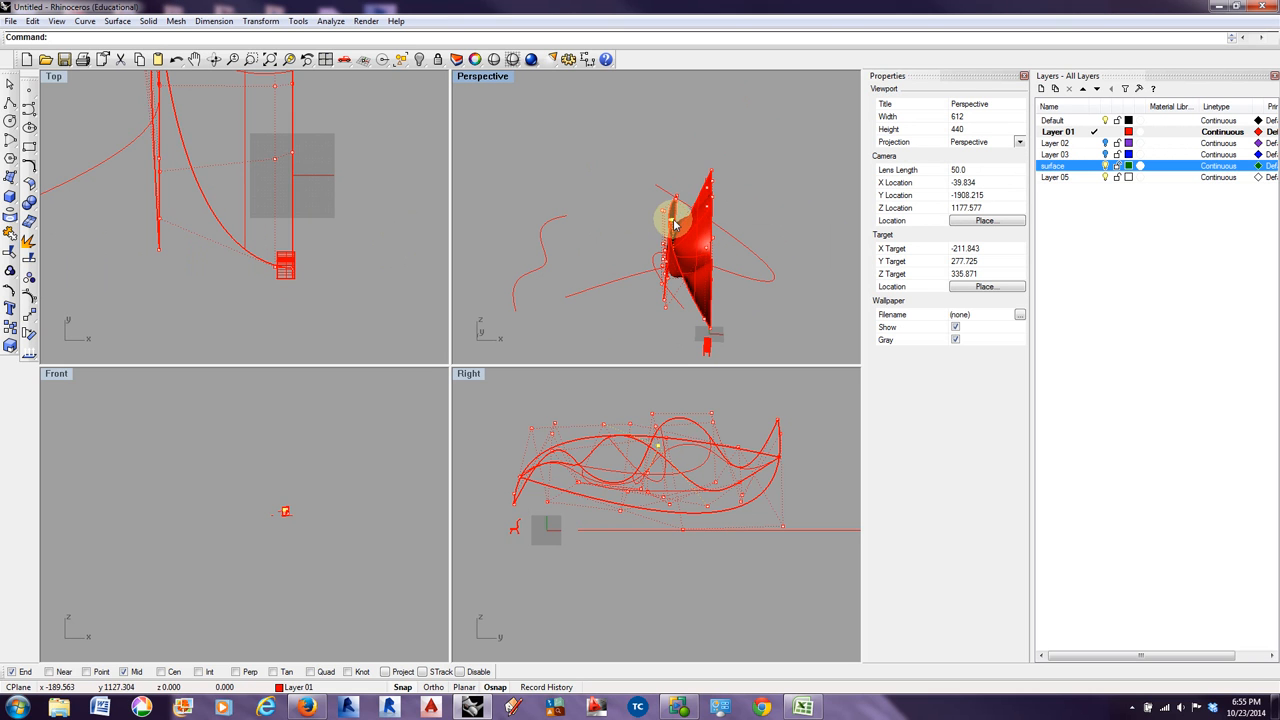
pyautogui.moveTo(674, 224); pyautogui.dragTo(522, 225)
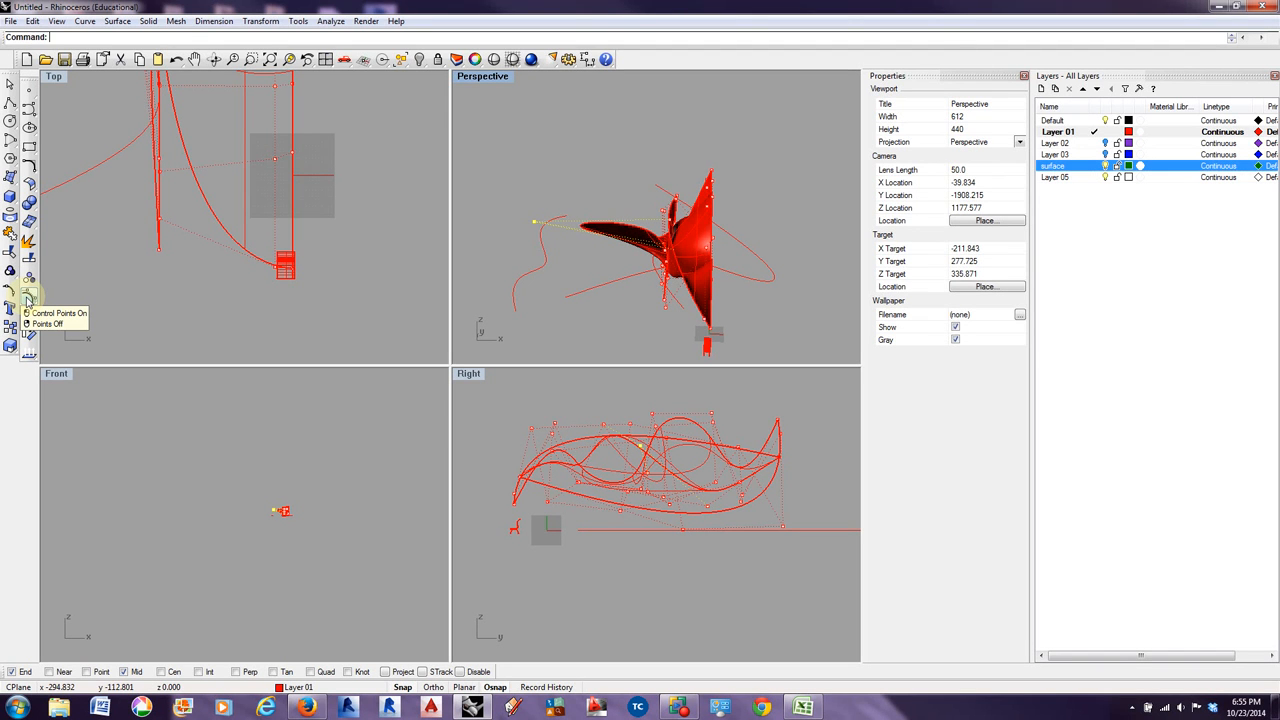
# - Inspect the stretched surface from other angles, and undo the edits back to before the loft
pyautogui.moveTo(774, 226); pyautogui.dragTo(745, 160, button='right')
pyautogui.moveTo(806, 158); pyautogui.dragTo(823, 283, button='right')
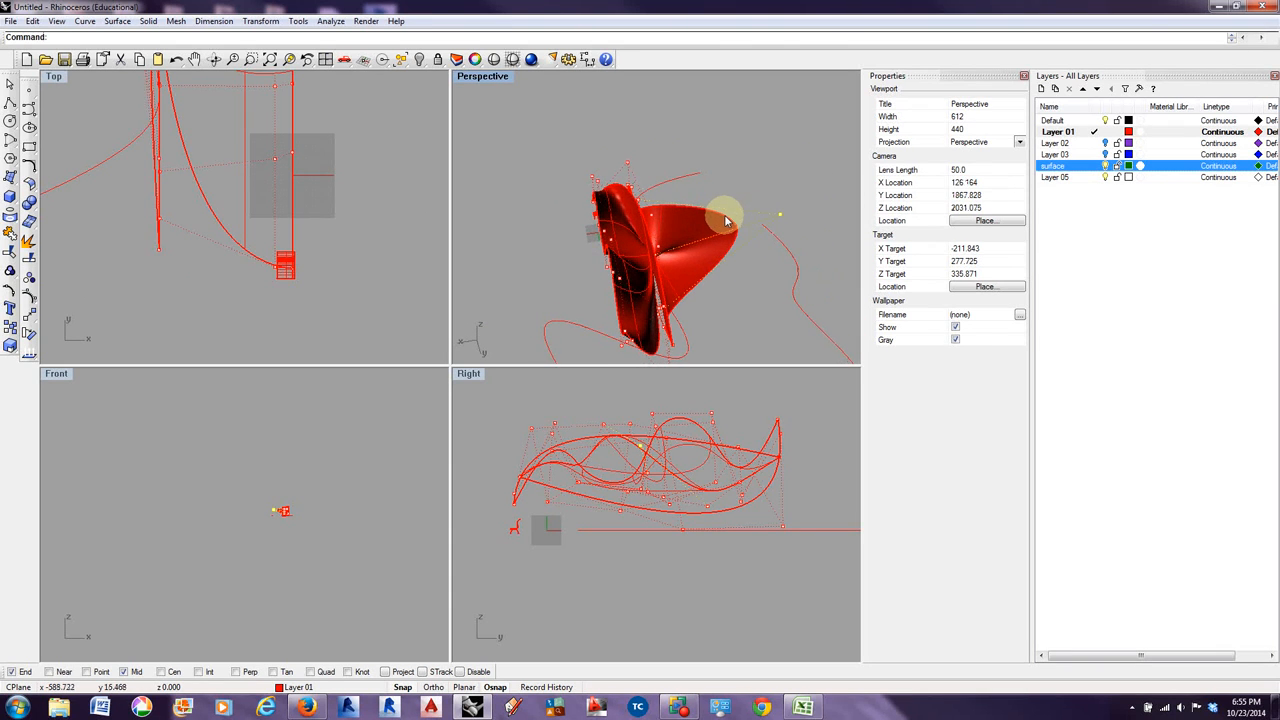
pyautogui.hotkey('ctrl', 'z')
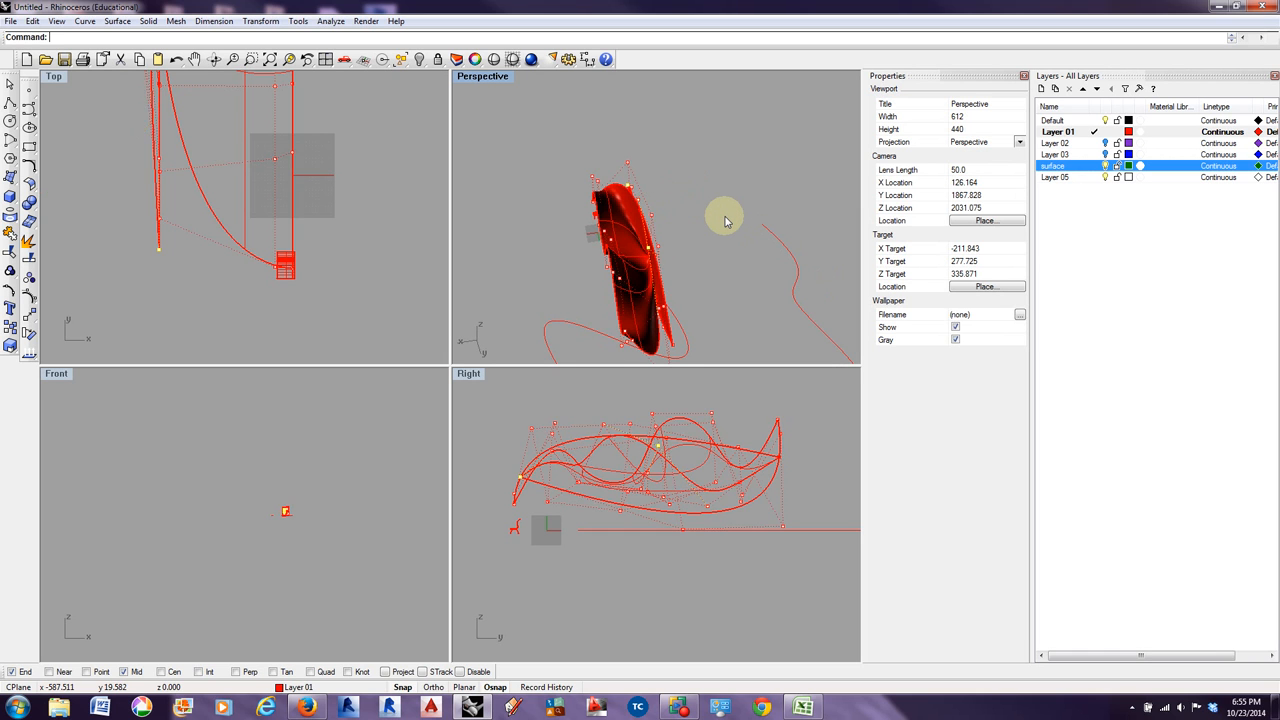
pyautogui.hotkey('ctrl', 'z')
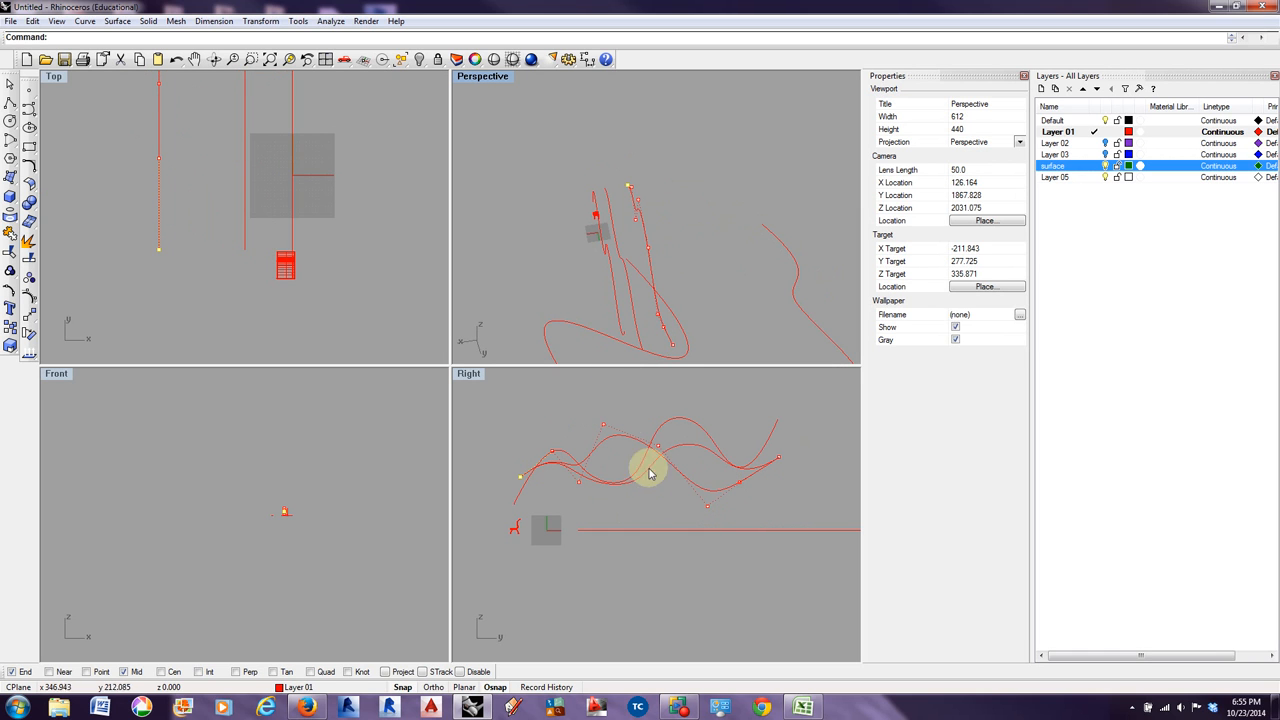
# - Delete the two winding curves on the ground plane in the Top view and turn off the remaining control points
pyautogui.click(250, 200)
pyautogui.scroll(-15, 270, 249)
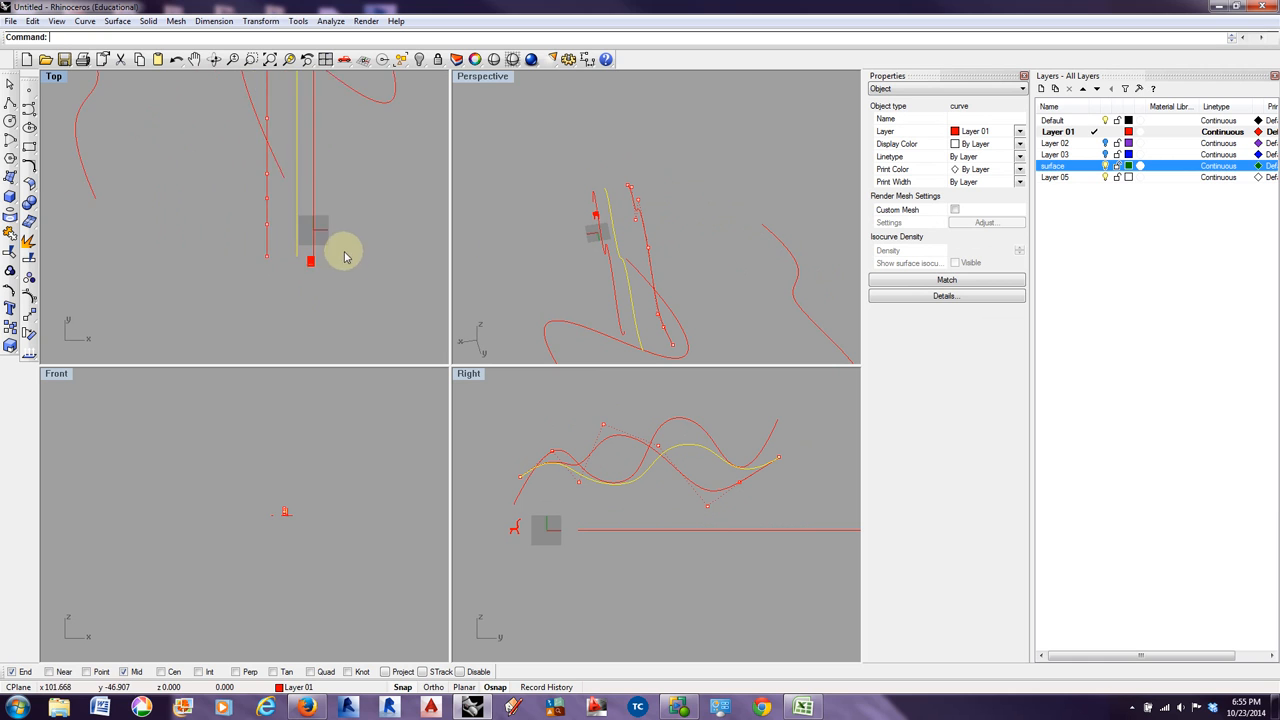
pyautogui.click(359, 157)
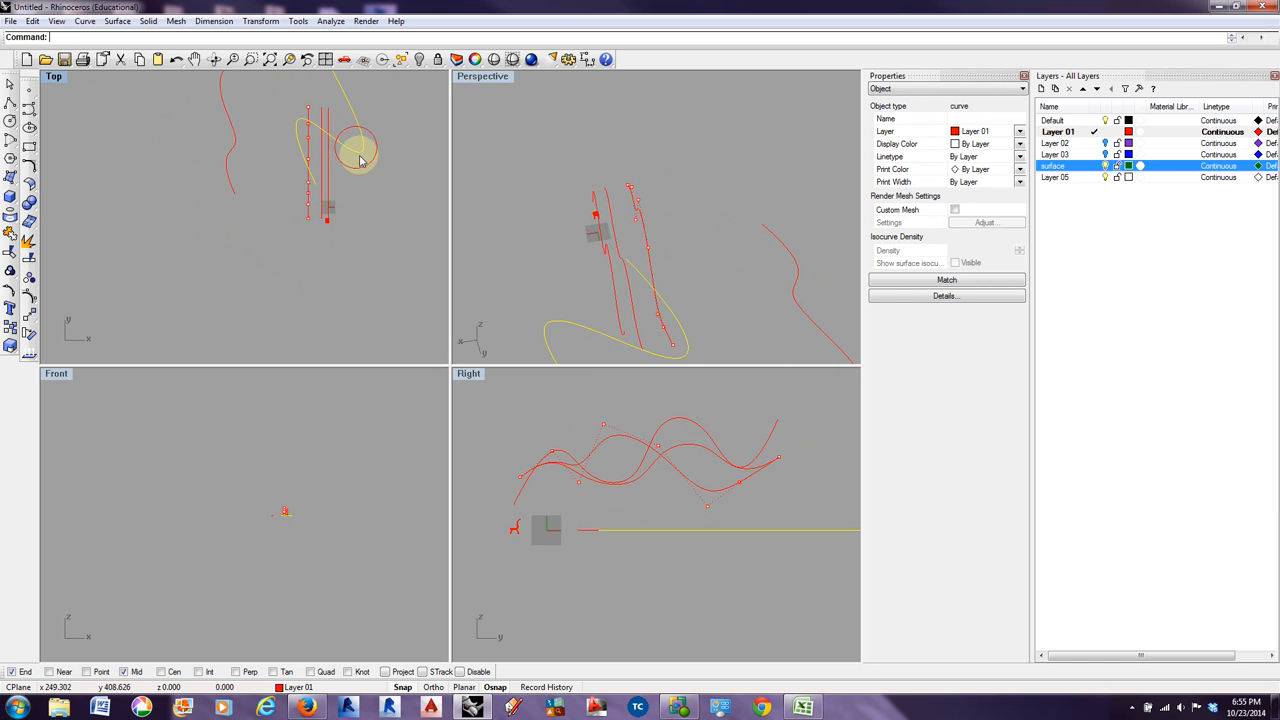
pyautogui.press('Delete')
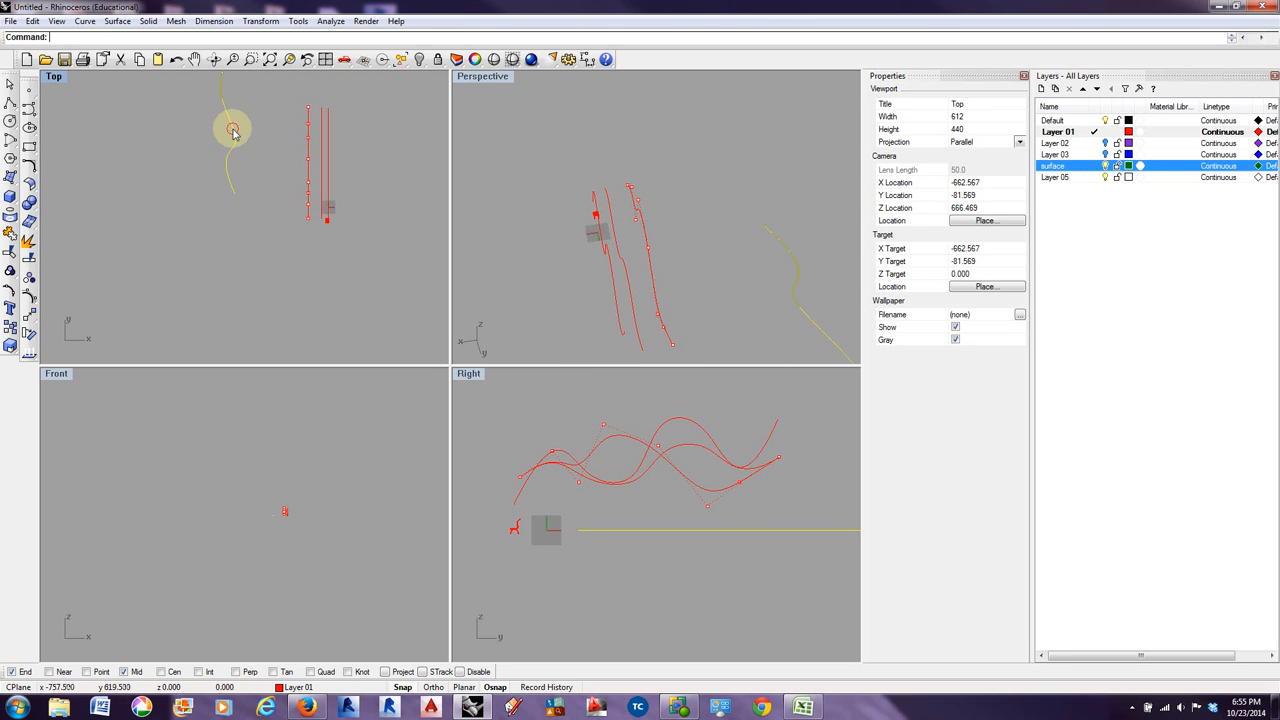
pyautogui.press('Delete')
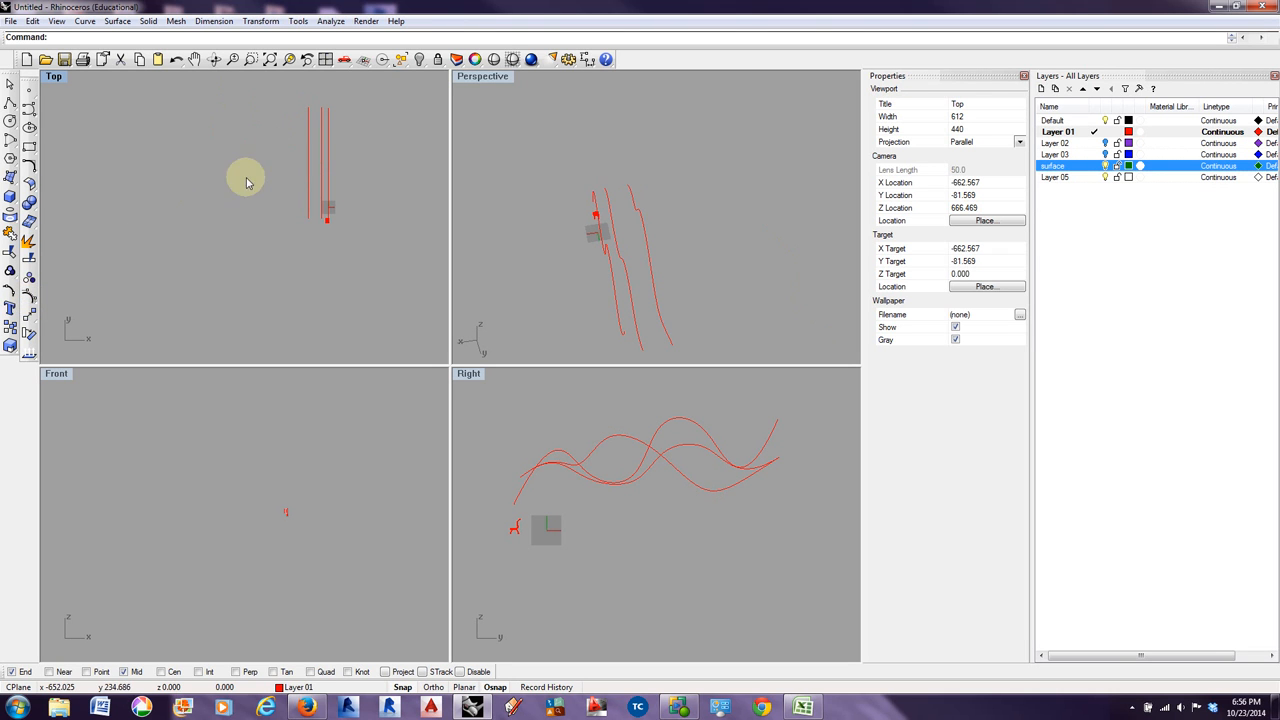
# - Spread the three wavy curves farther apart in the Top view, moving the outer two in opposite directions
pyautogui.click(308, 163)
pyautogui.moveTo(307, 163); pyautogui.dragTo(193, 158)
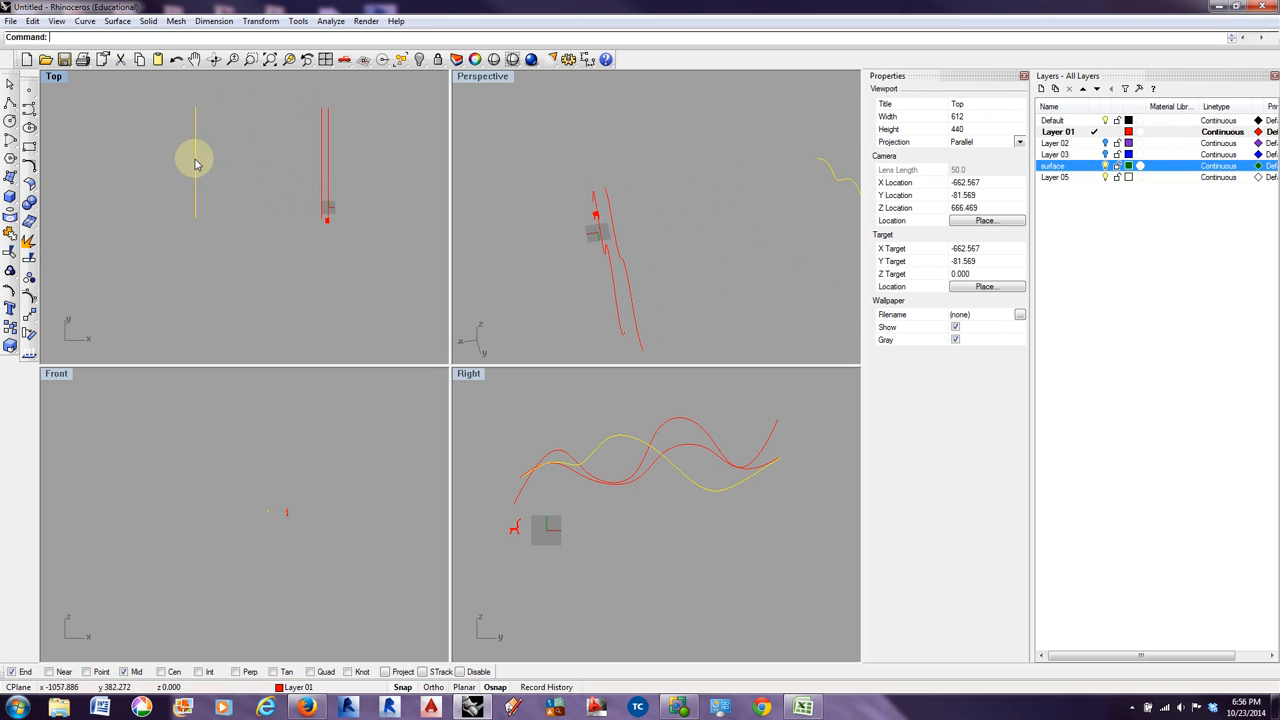
pyautogui.moveTo(324, 157); pyautogui.dragTo(369, 160)
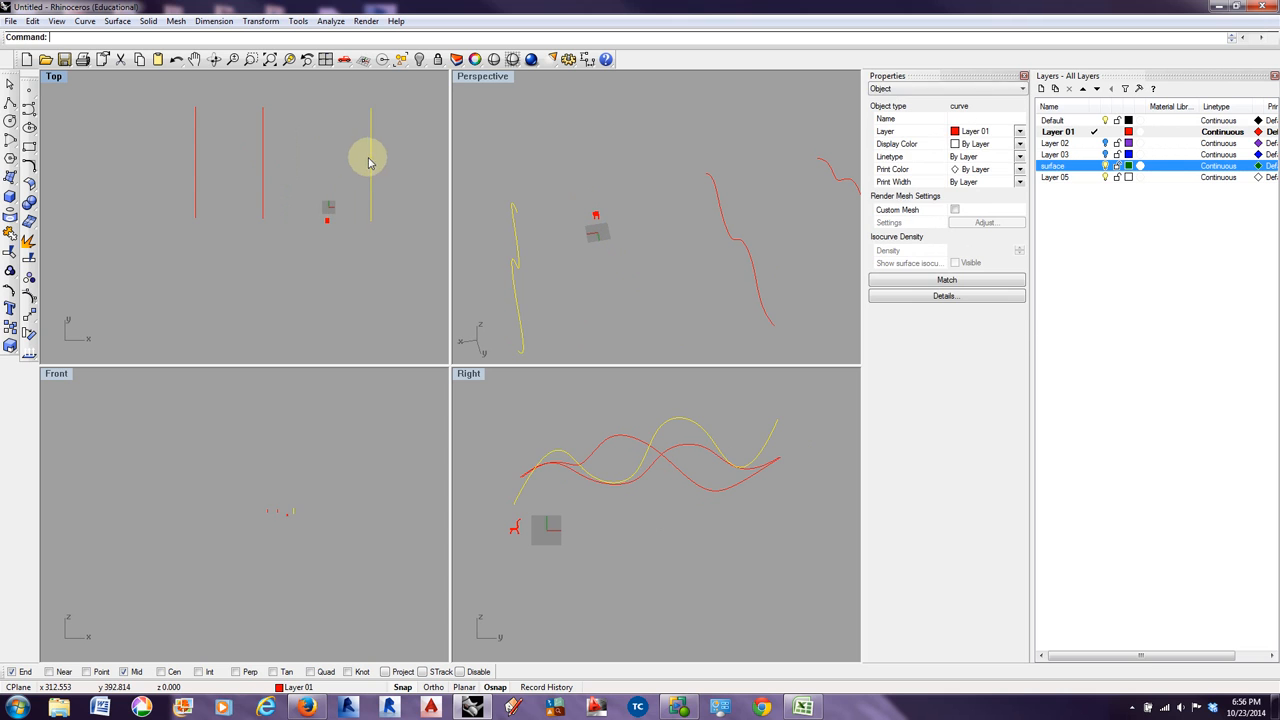
# - Move the middle wavy curve midway between the outer two in the Top view, and loft all three with Normal style, unsimplified
pyautogui.moveTo(262, 165); pyautogui.dragTo(287, 161)
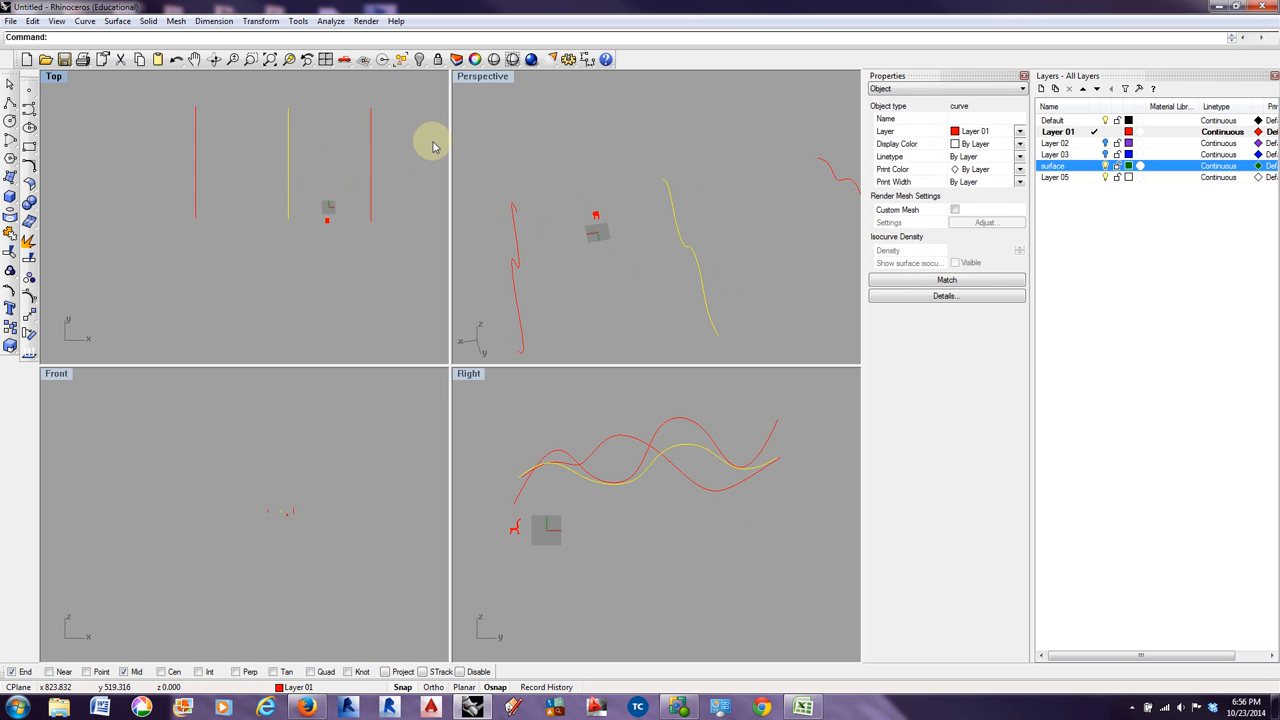
pyautogui.click(85, 21)
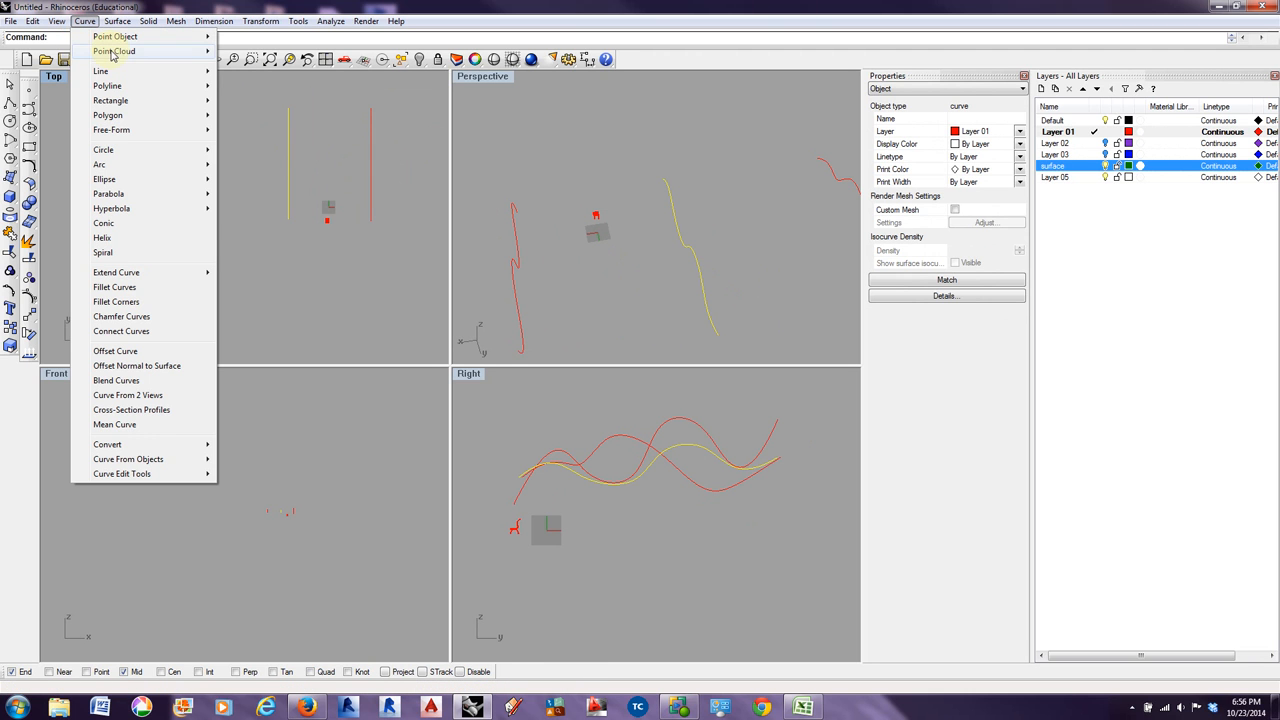
pyautogui.moveTo(121, 25)
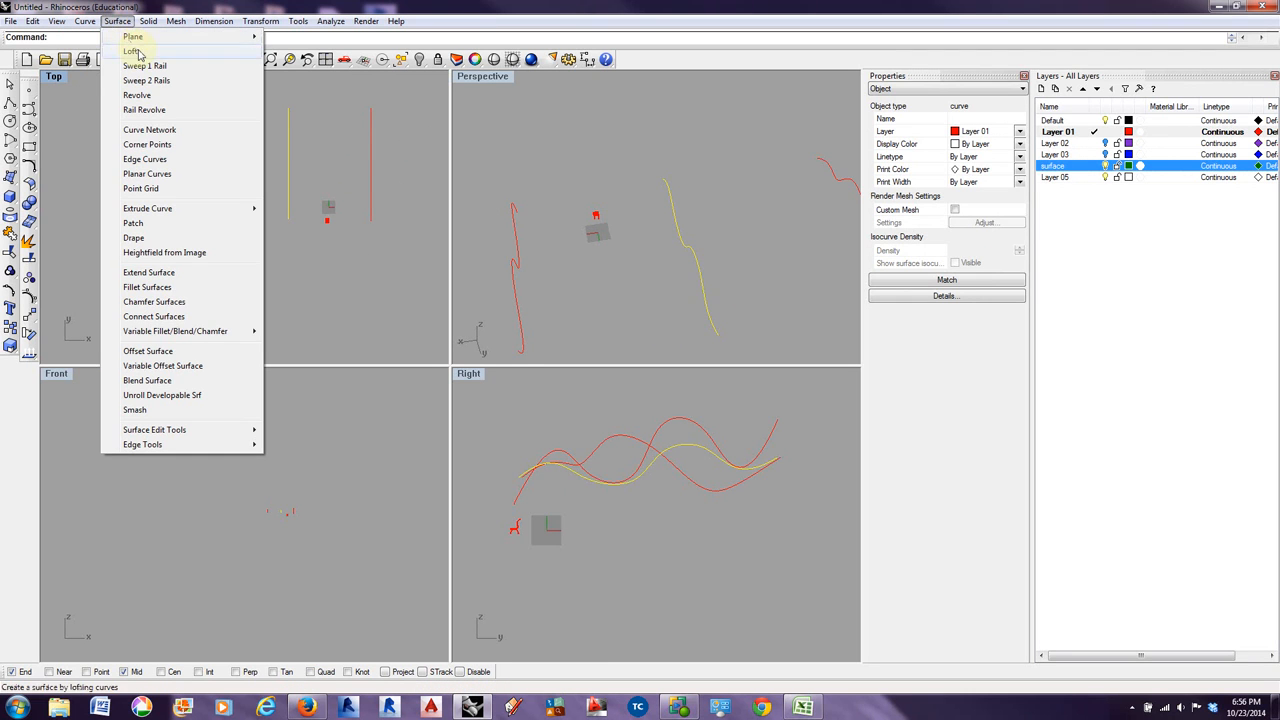
pyautogui.click(139, 54)
pyautogui.click(196, 143)
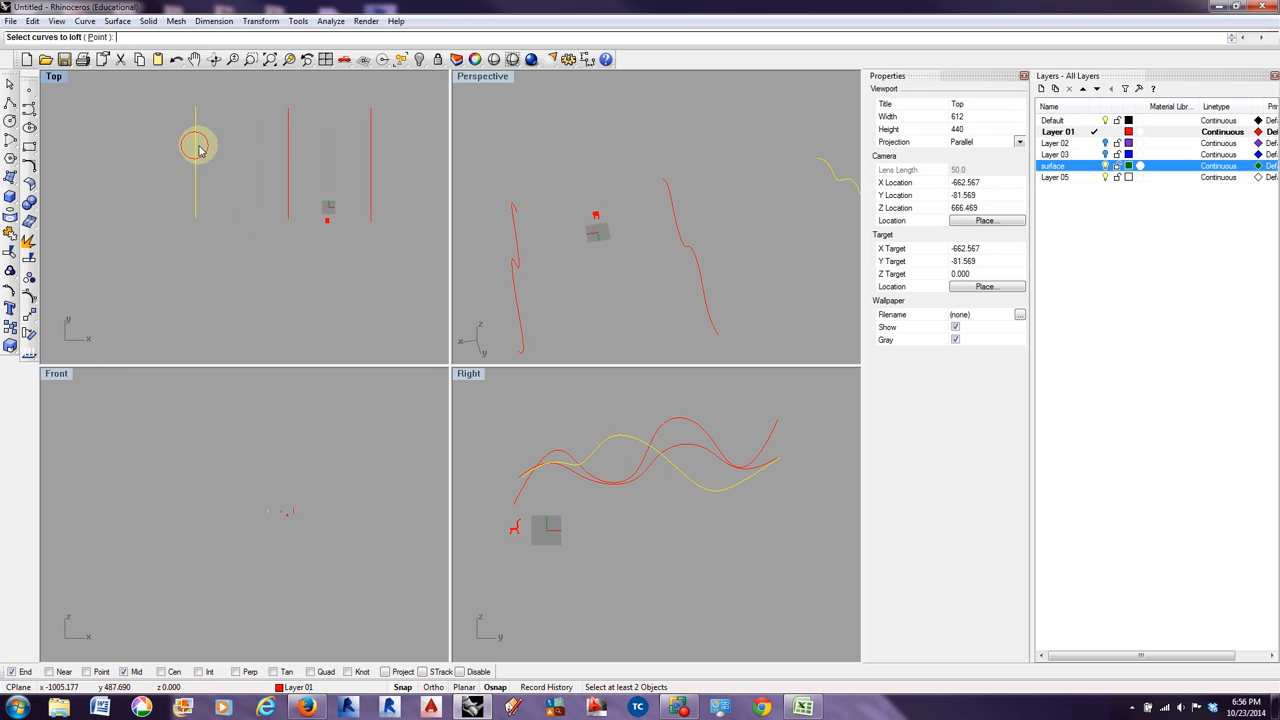
pyautogui.click(290, 148)
pyautogui.click(371, 146)
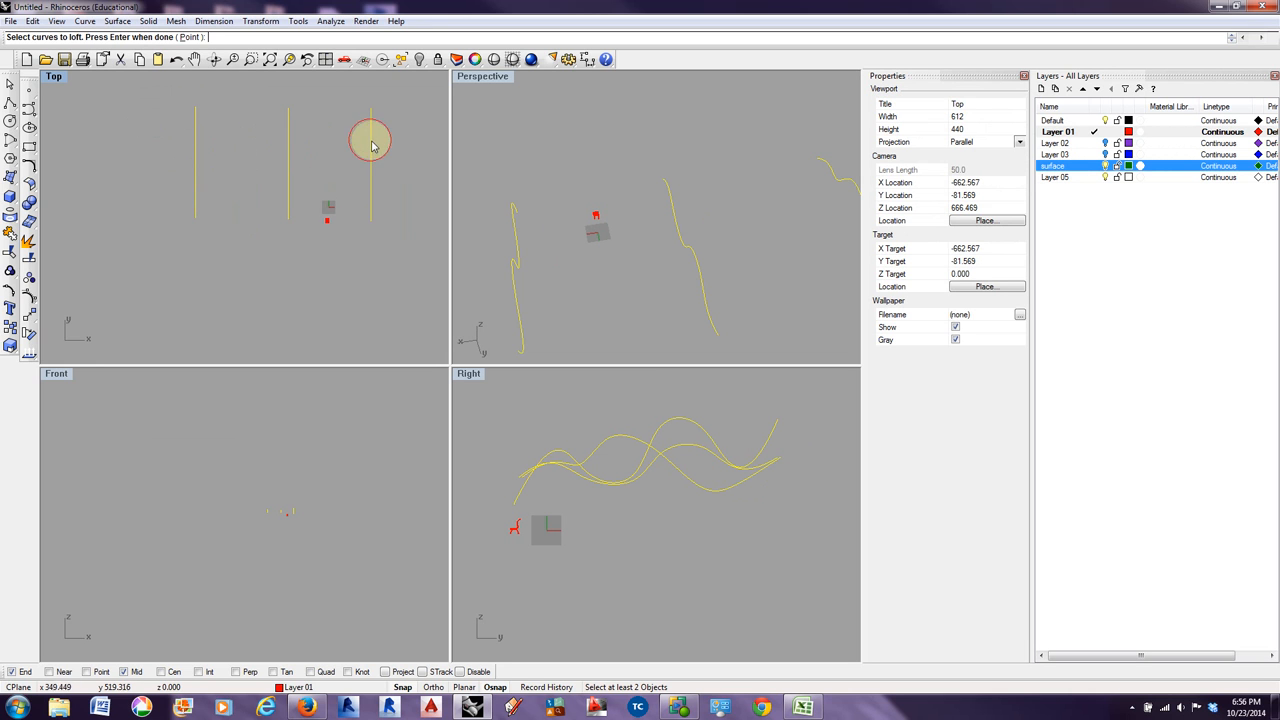
pyautogui.press('Return')
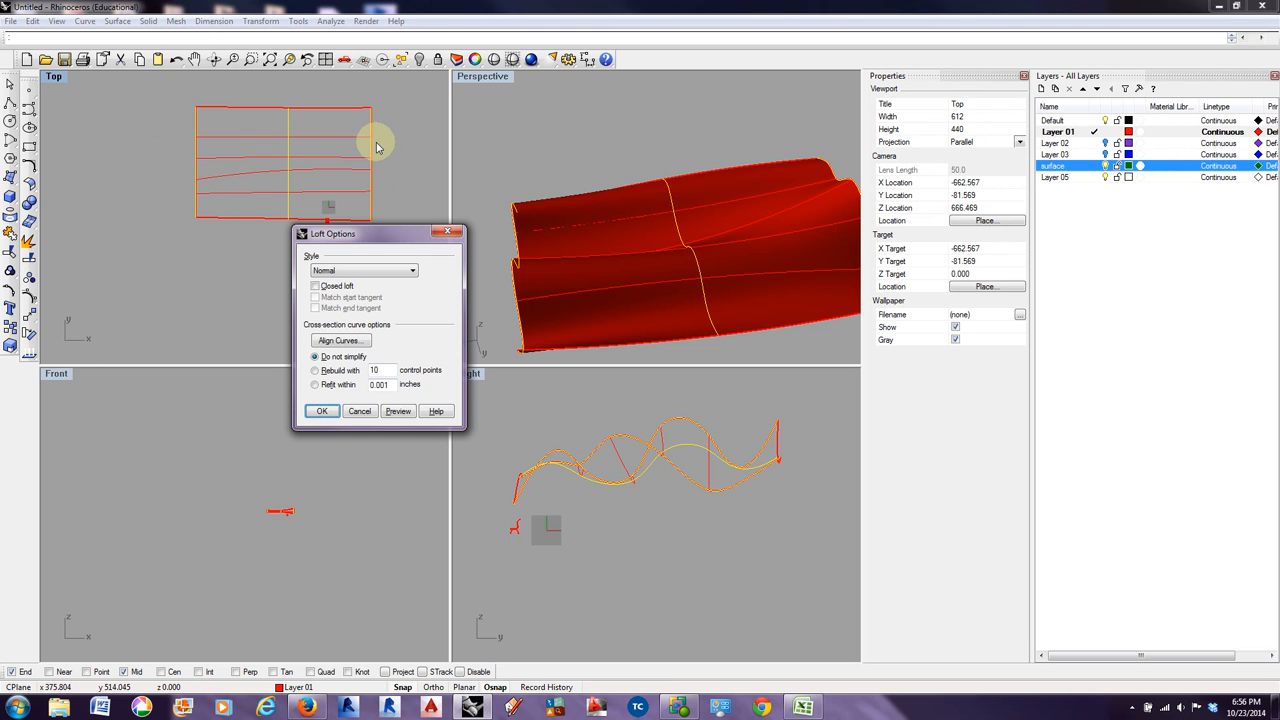
pyautogui.click(323, 414)
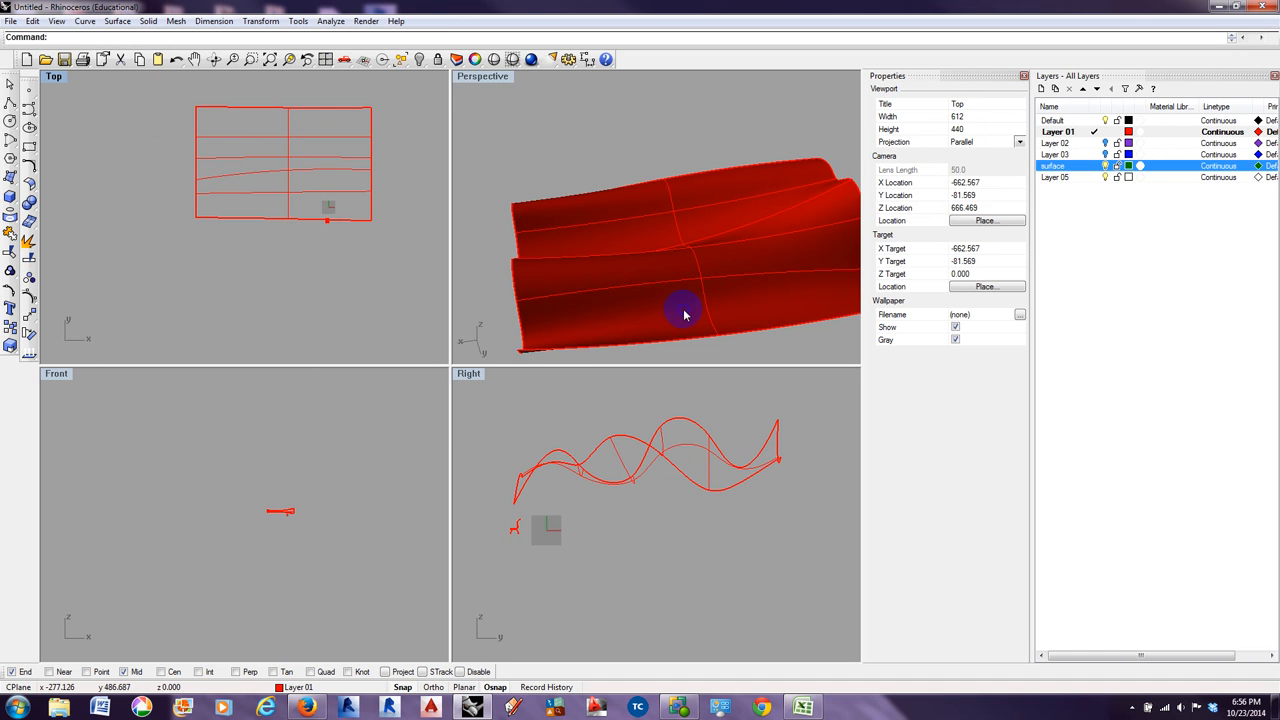
pyautogui.moveTo(686, 309); pyautogui.dragTo(580, 256, button='right')
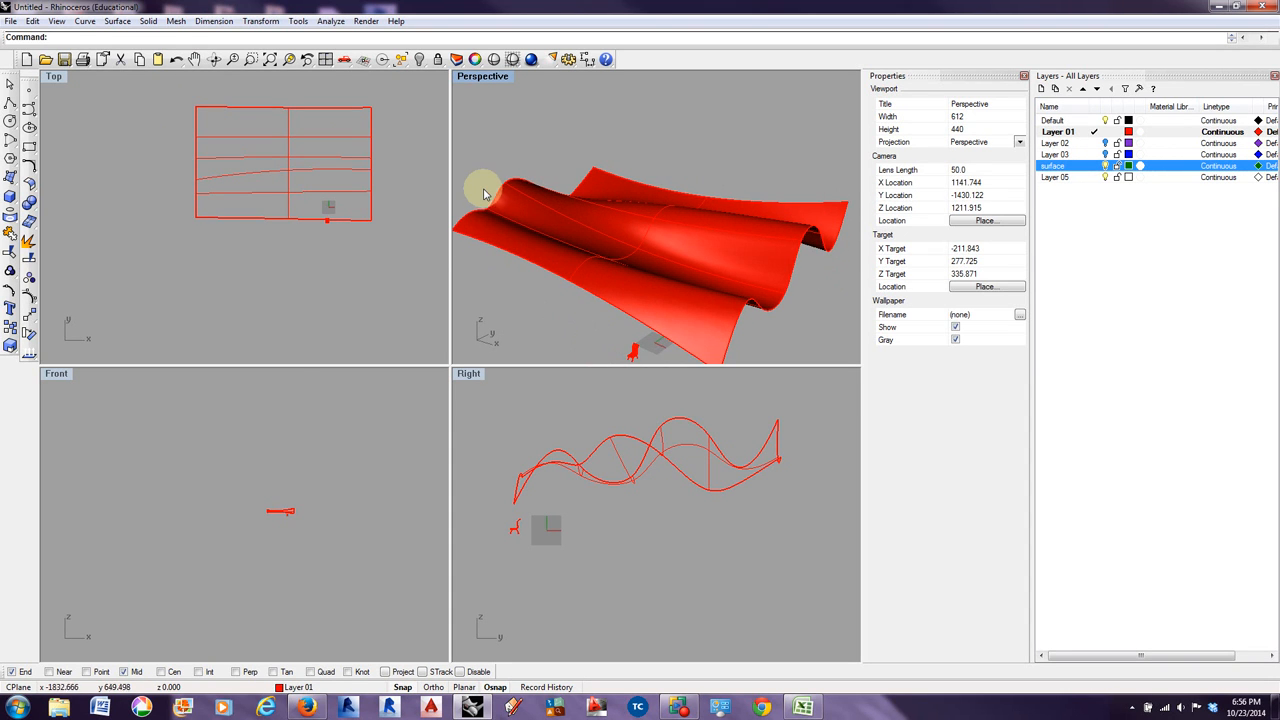
pyautogui.click(30, 293)
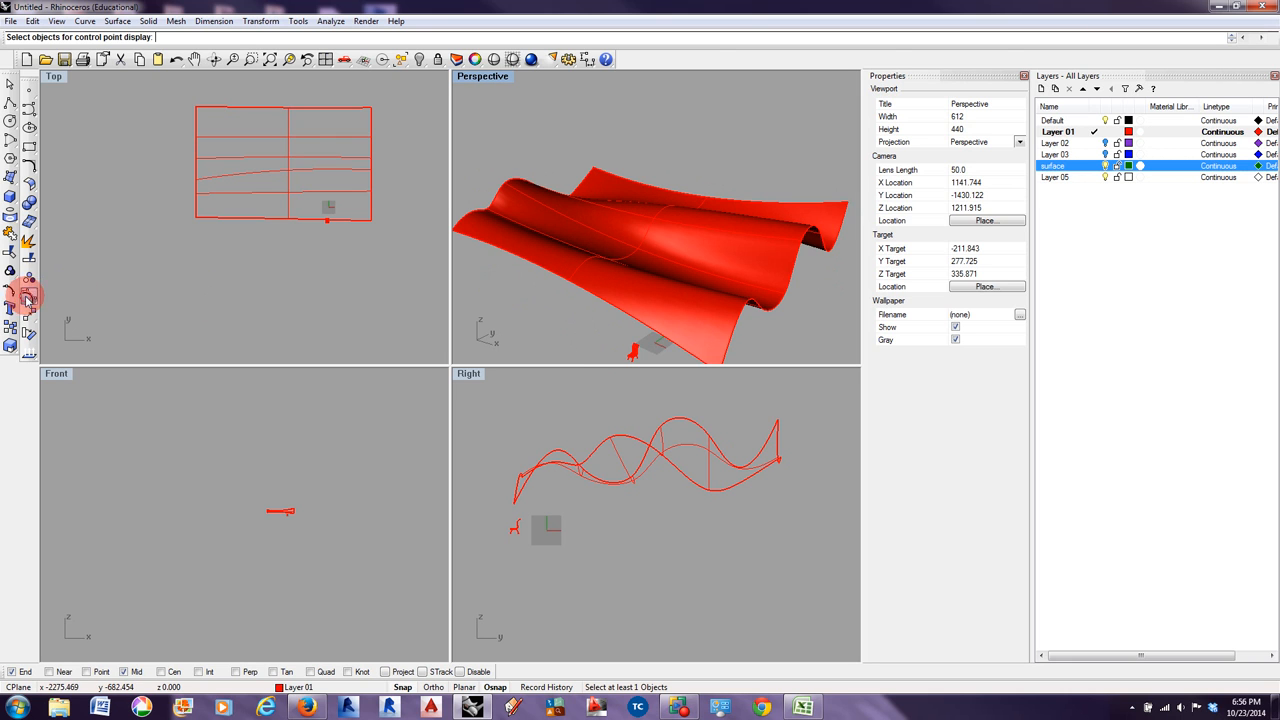
pyautogui.click(531, 211)
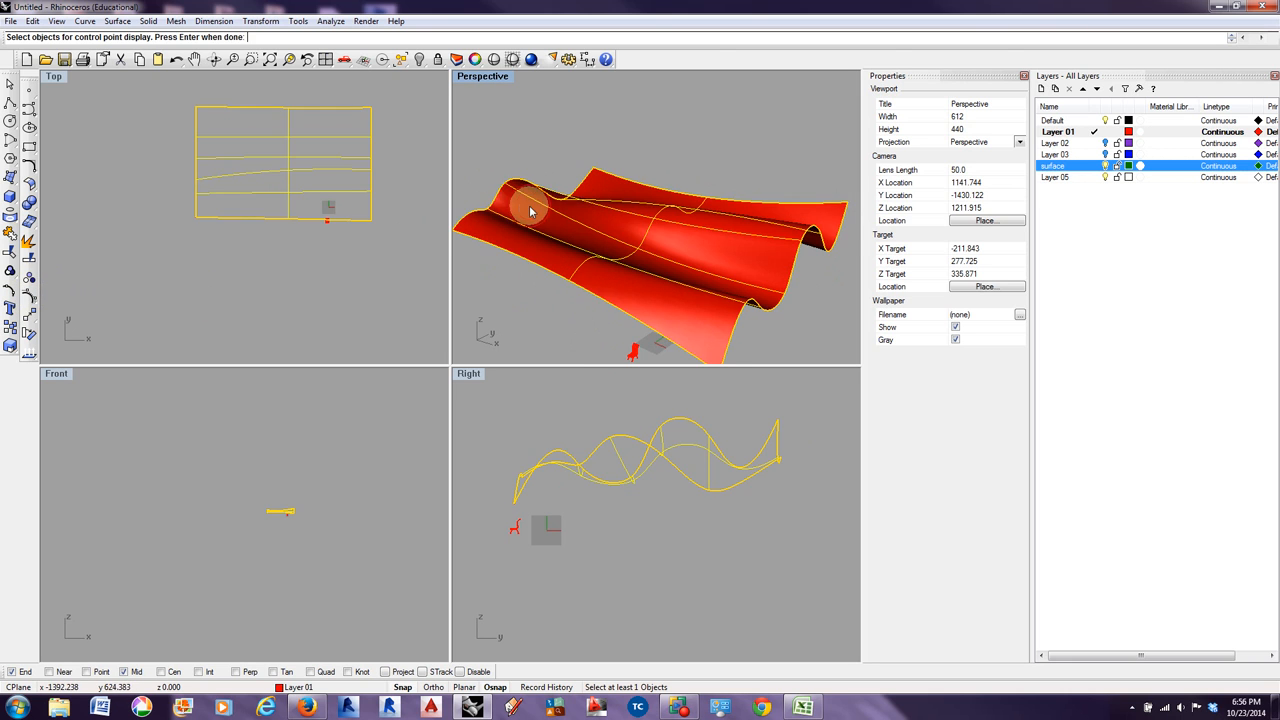
pyautogui.click(30, 293)
pyautogui.moveTo(686, 266); pyautogui.dragTo(587, 313, button='right')
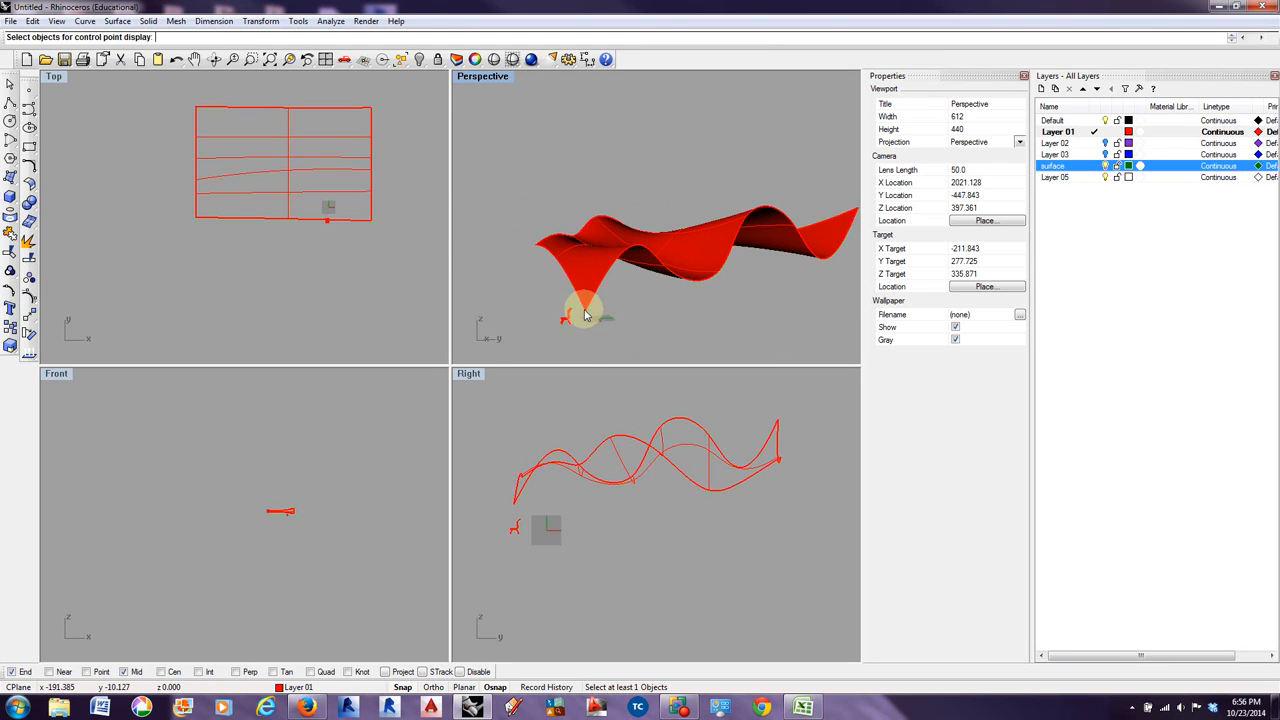
pyautogui.click(585, 315)
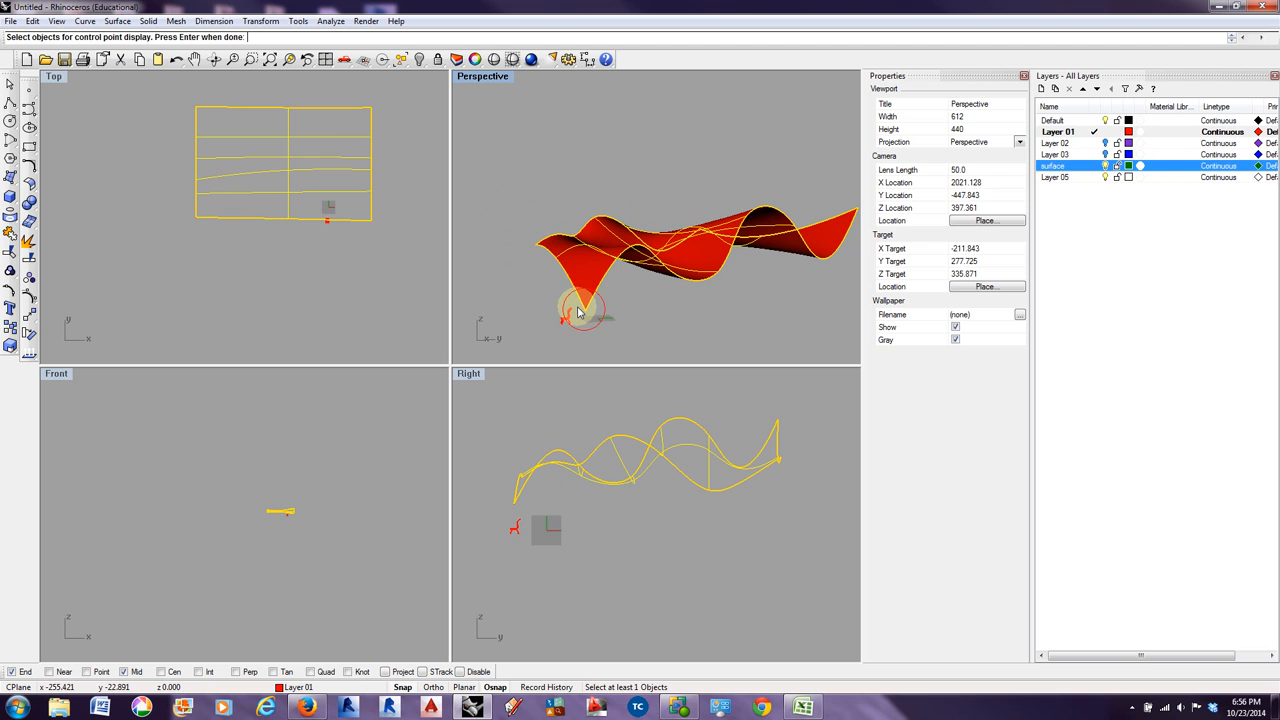
pyautogui.click(30, 296)
pyautogui.click(284, 182)
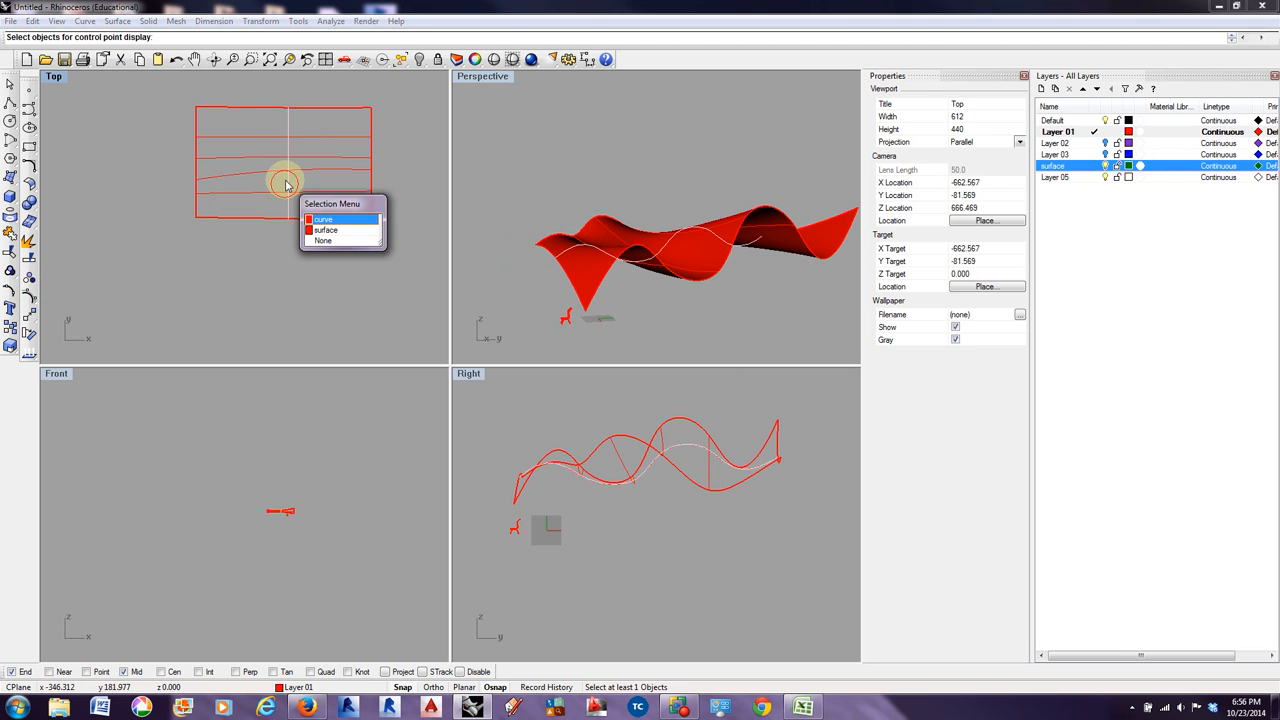
pyautogui.click(329, 232)
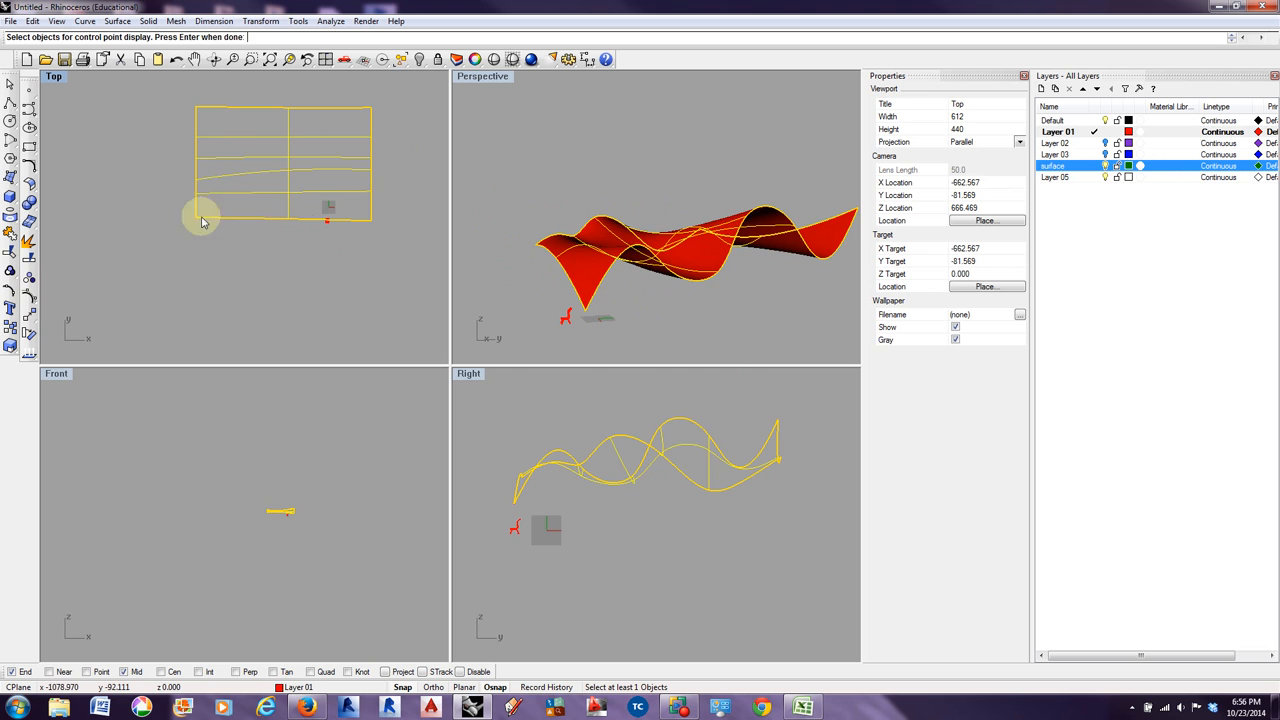
pyautogui.click(30, 297)
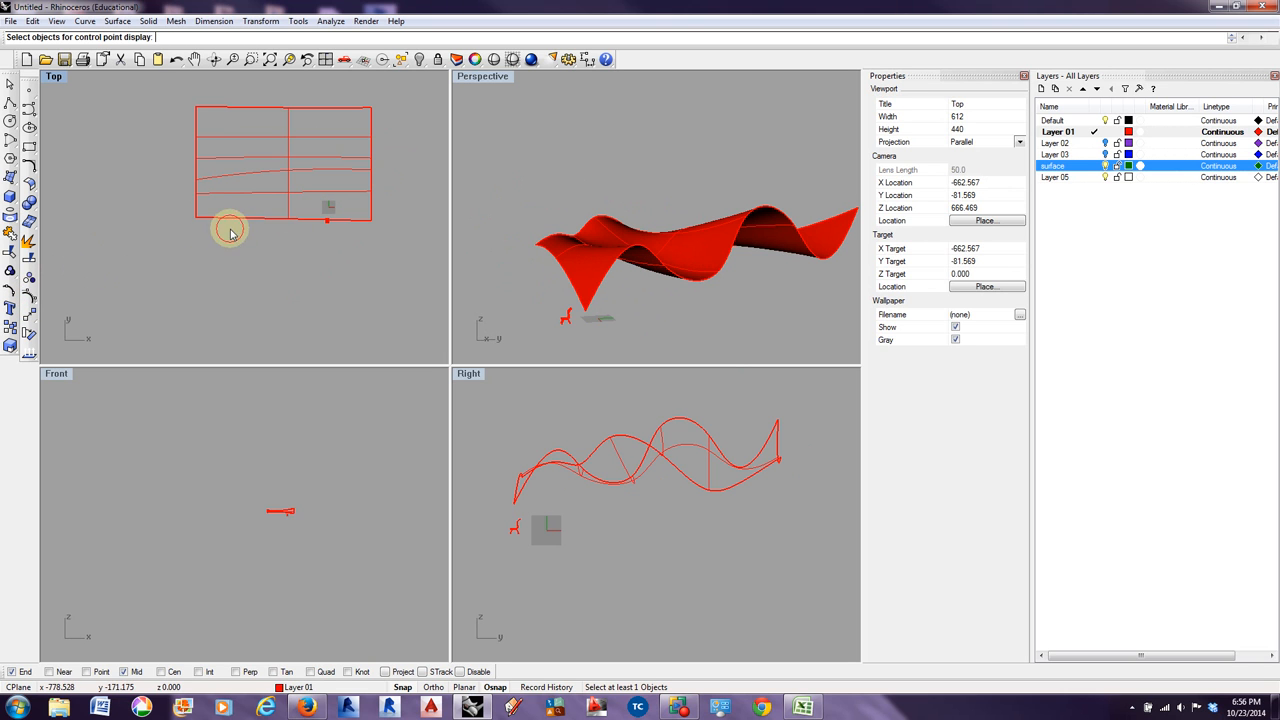
pyautogui.click(195, 222)
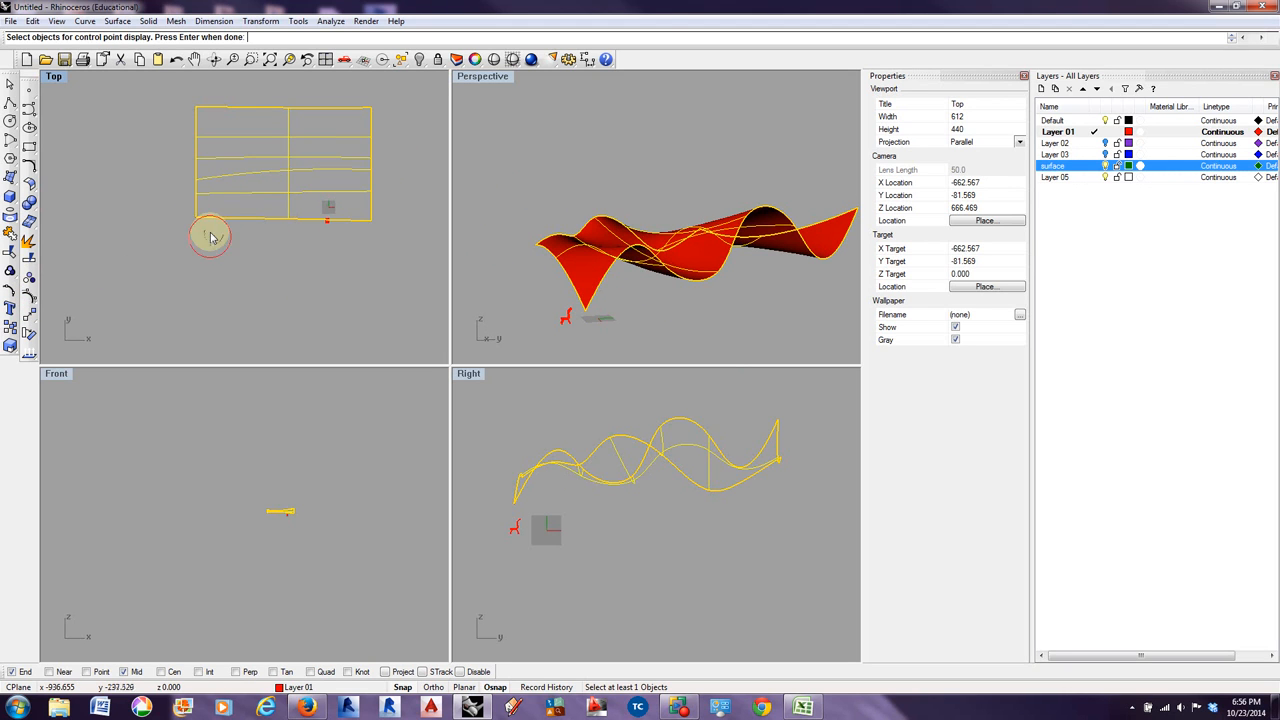
pyautogui.click(213, 212)
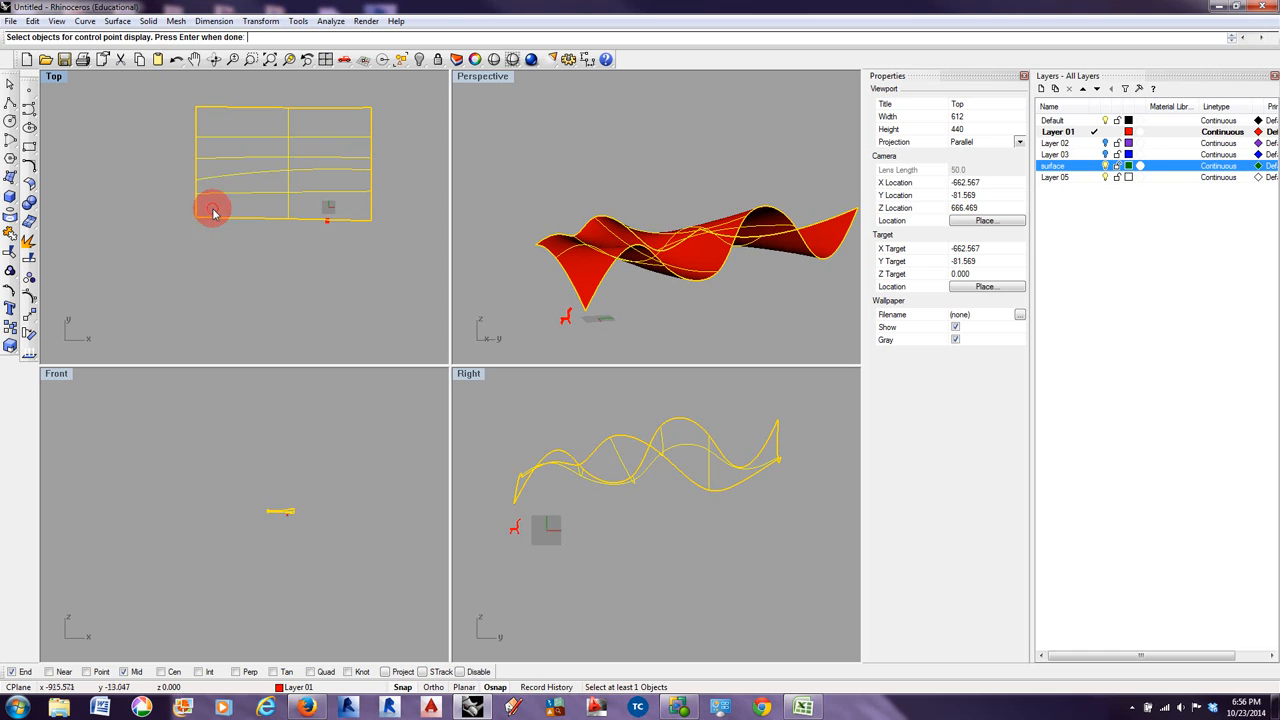
pyautogui.click(176, 21)
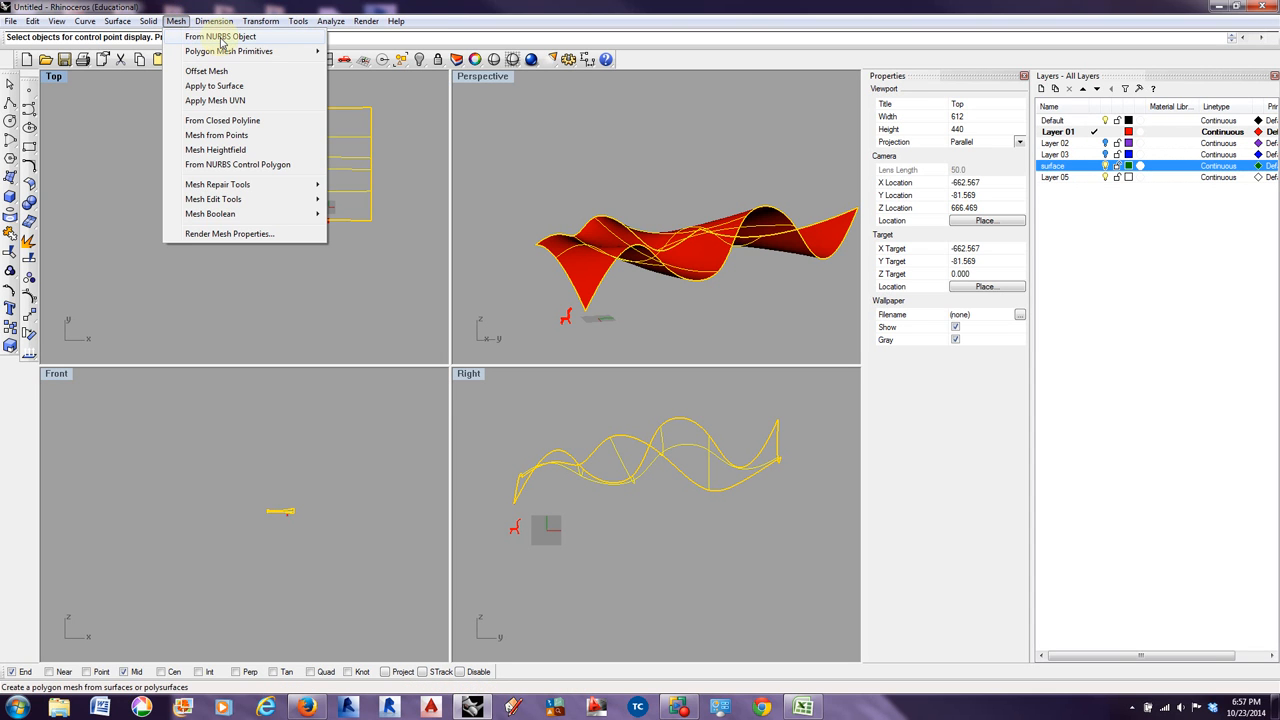
pyautogui.click(224, 38)
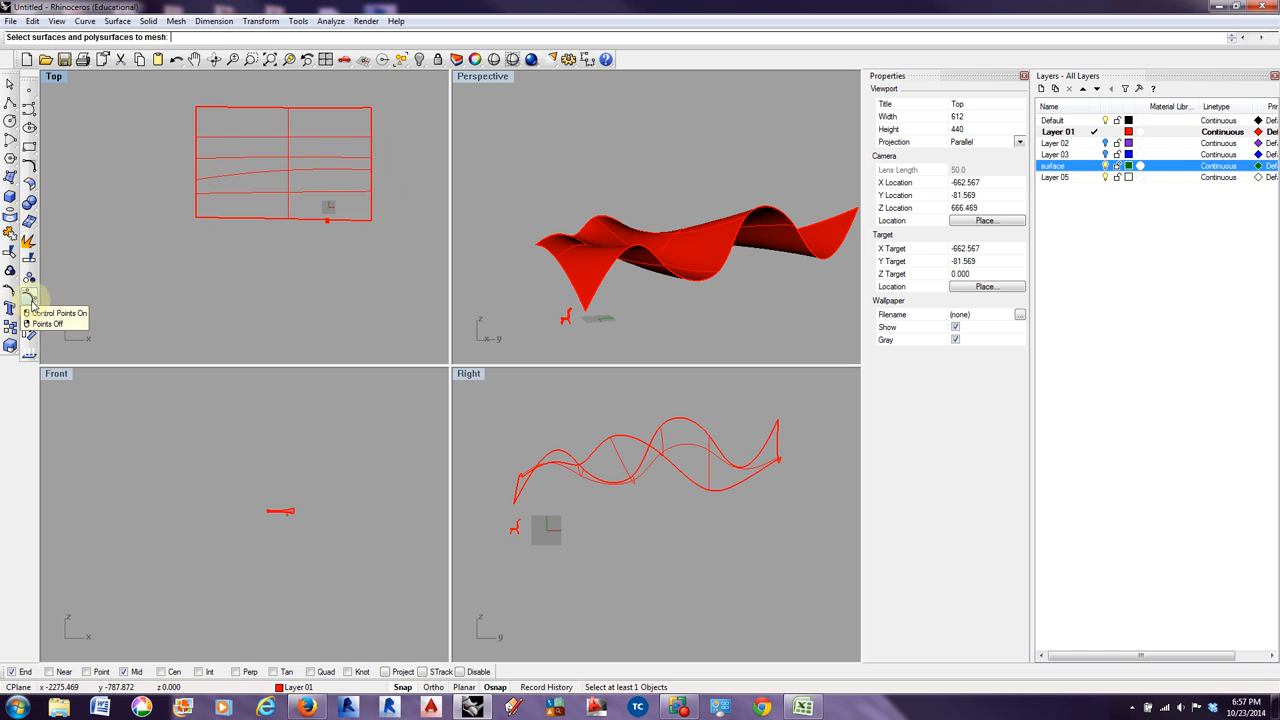
# - Turn on the control points of the lofted surface, selecting it in the Top view
pyautogui.click(30, 316)
pyautogui.scroll(5, 336, 220)
pyautogui.scroll(-5, 336, 220)
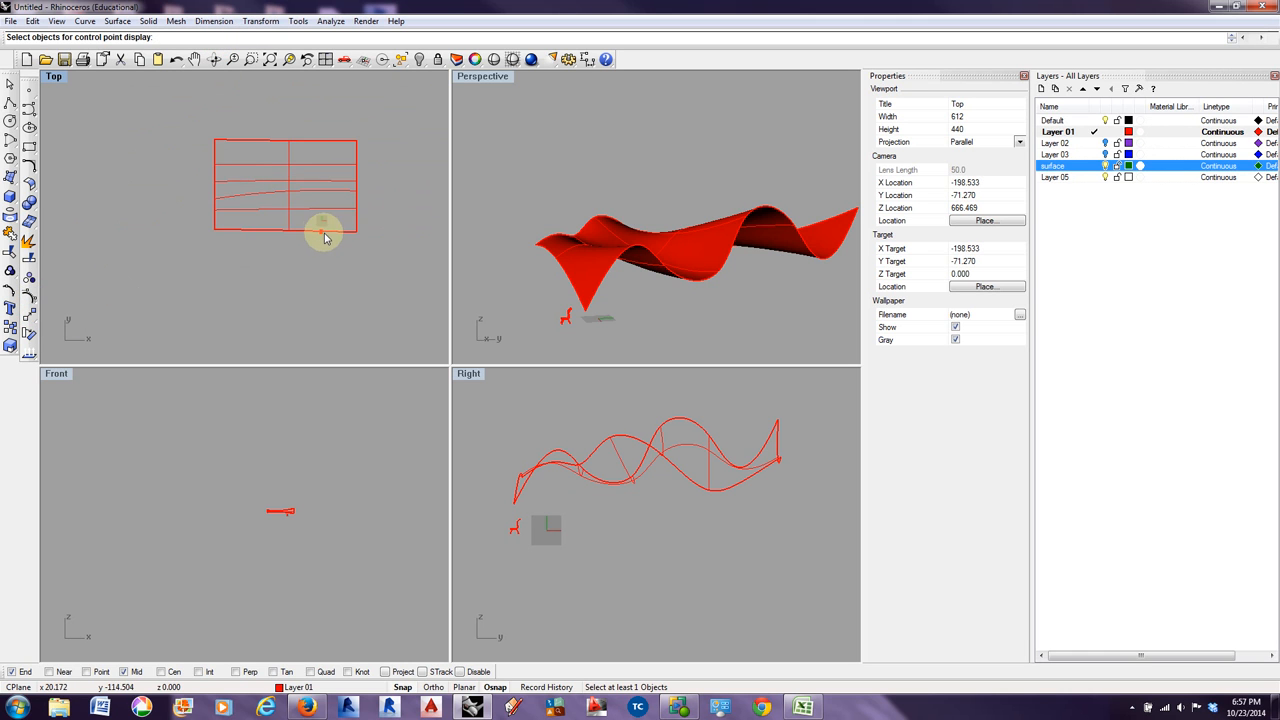
pyautogui.click(257, 191)
pyautogui.moveTo(277, 190); pyautogui.dragTo(221, 155)
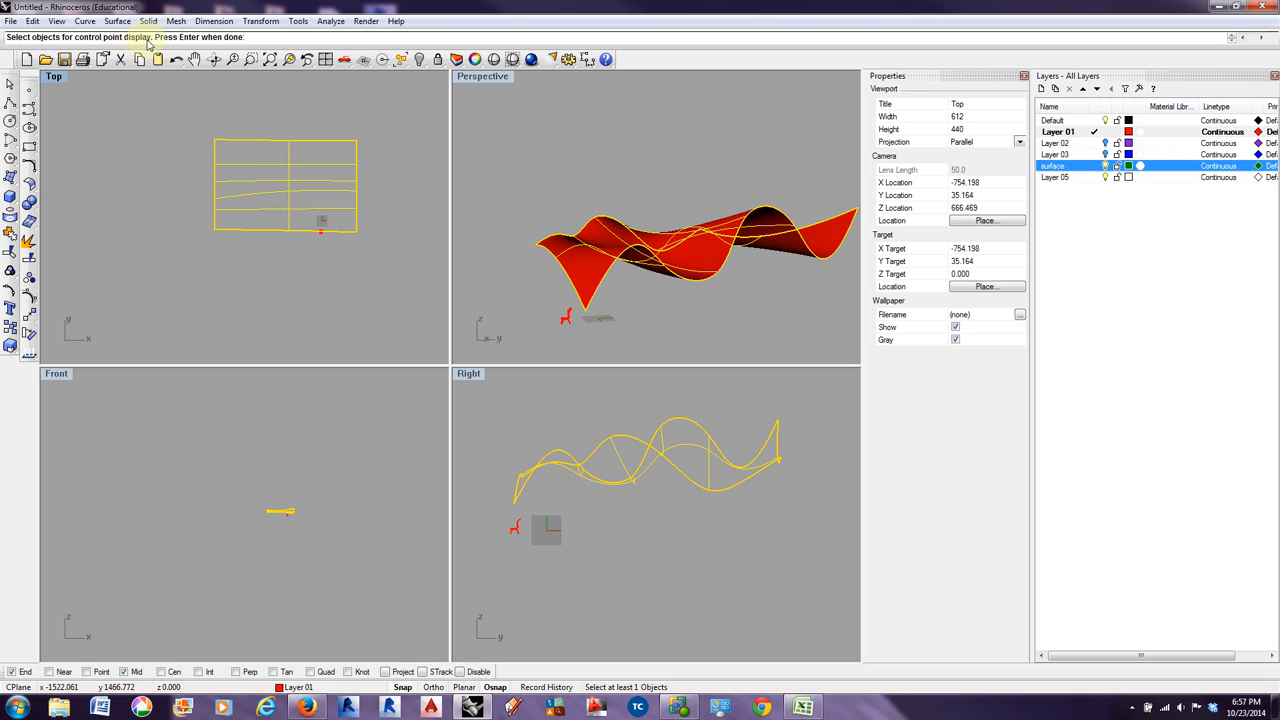
pyautogui.press('Return')
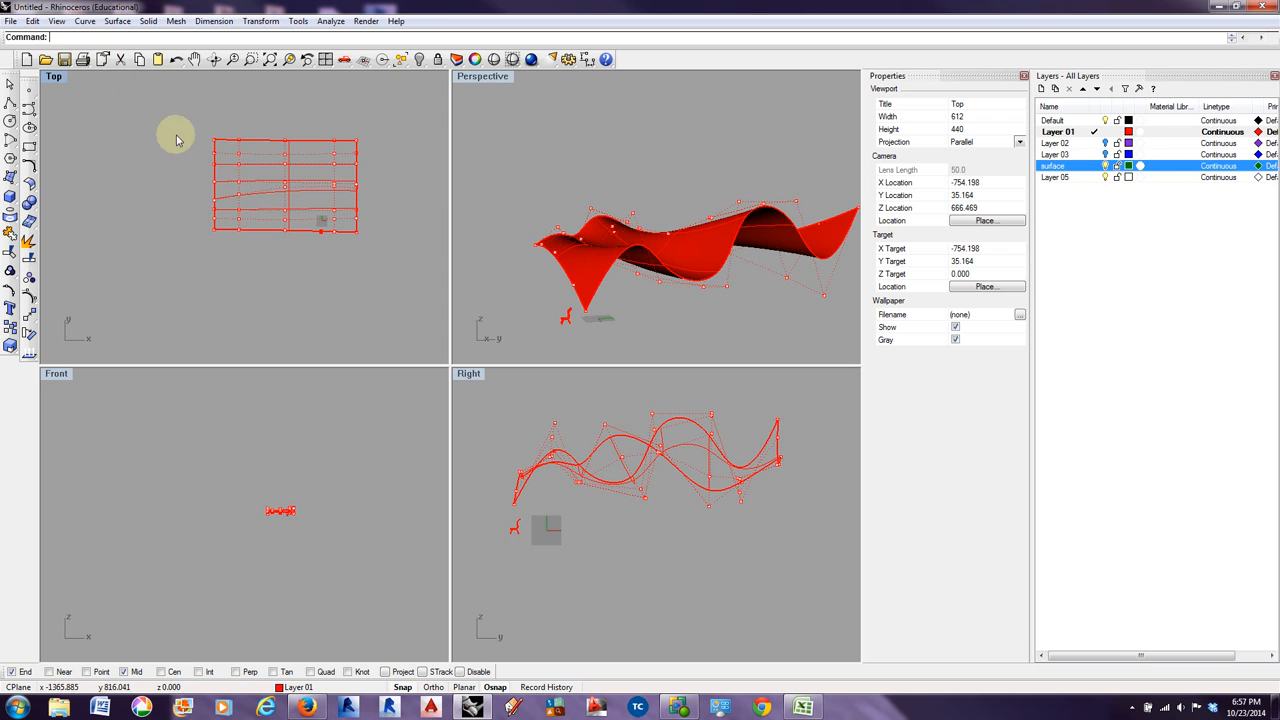
# - Try to move the curve control point at the crest of the surface's outer edge in the Perspective view
pyautogui.moveTo(339, 274); pyautogui.dragTo(337, 266, button='right')
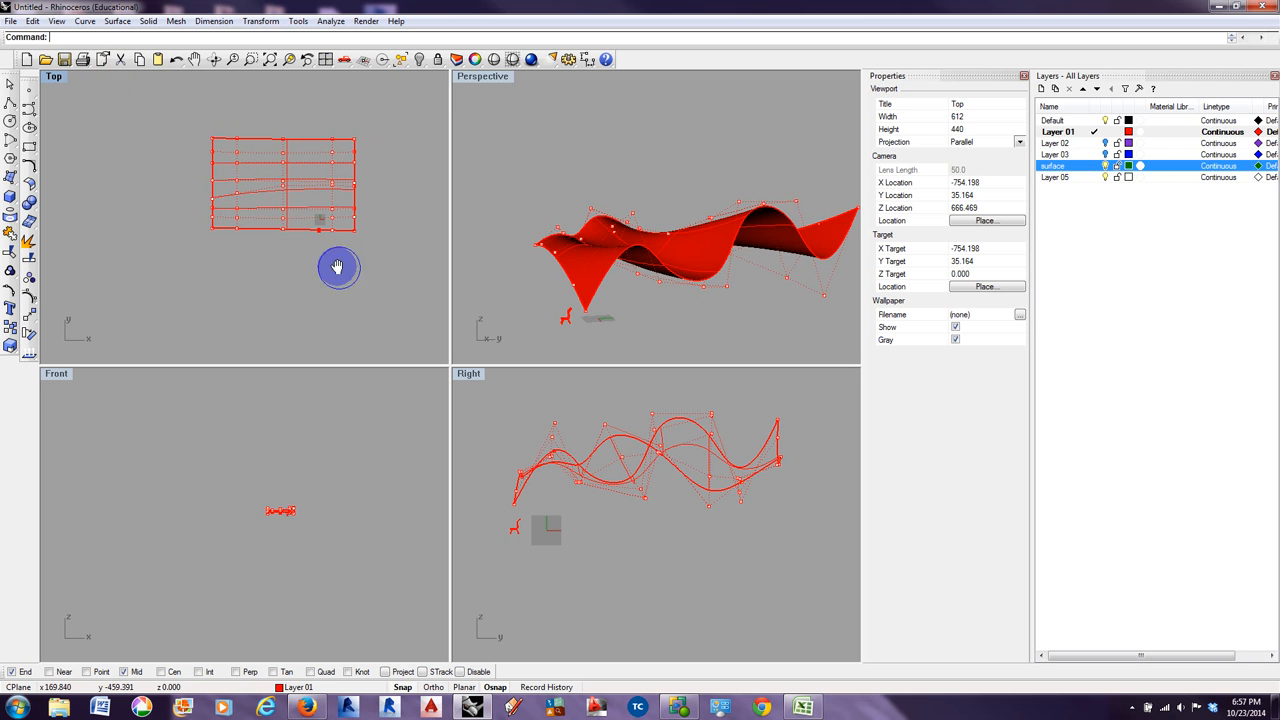
pyautogui.moveTo(591, 257); pyautogui.dragTo(555, 318, button='right')
pyautogui.moveTo(743, 291); pyautogui.dragTo(709, 306, button='right')
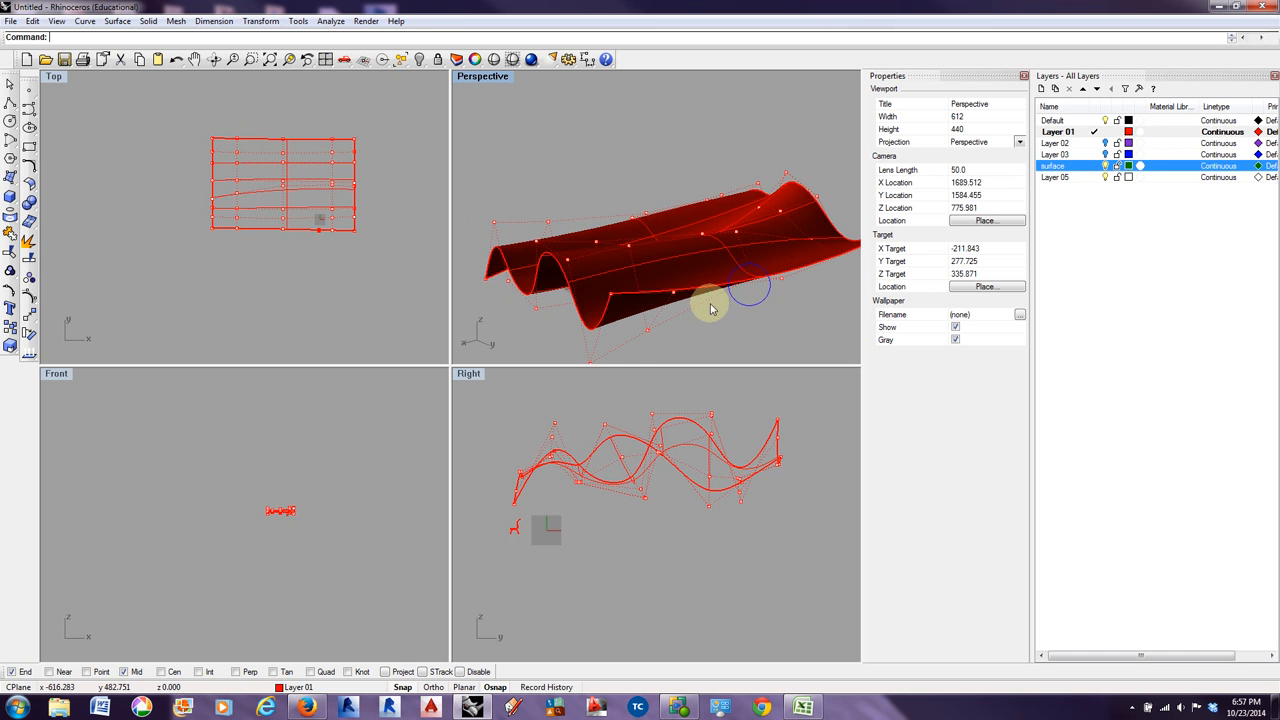
pyautogui.click(787, 176)
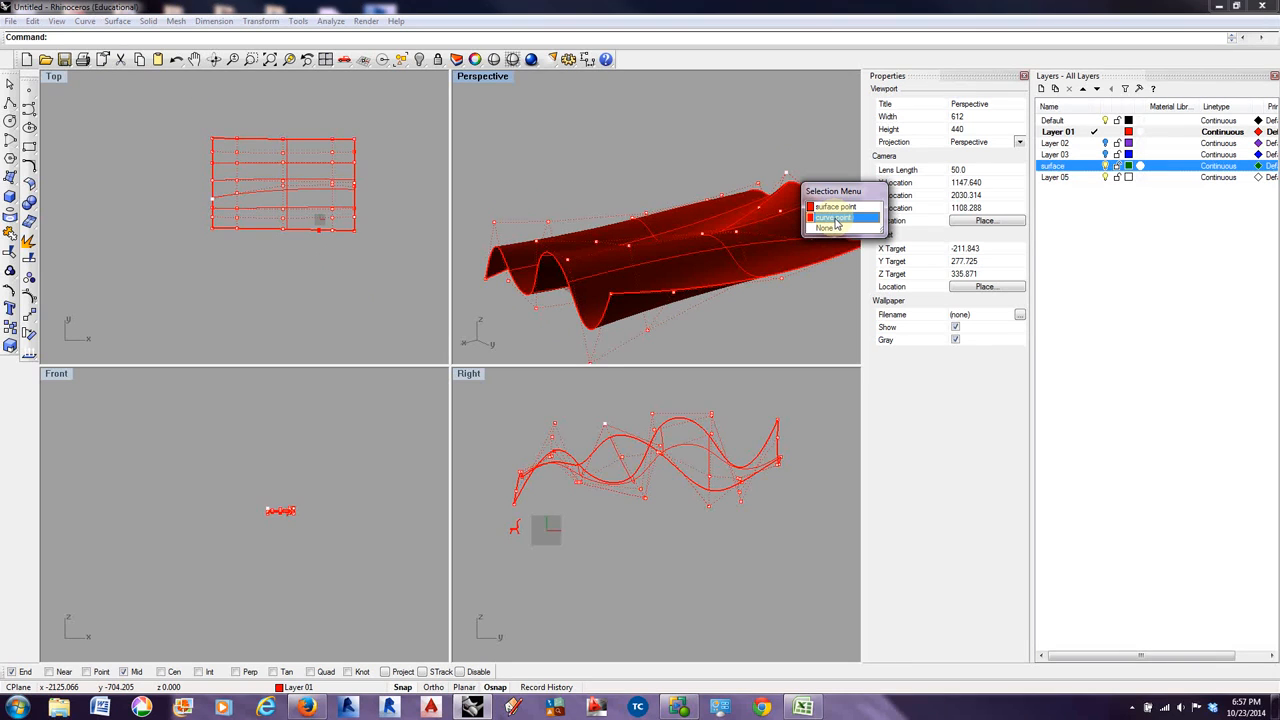
pyautogui.click(838, 218)
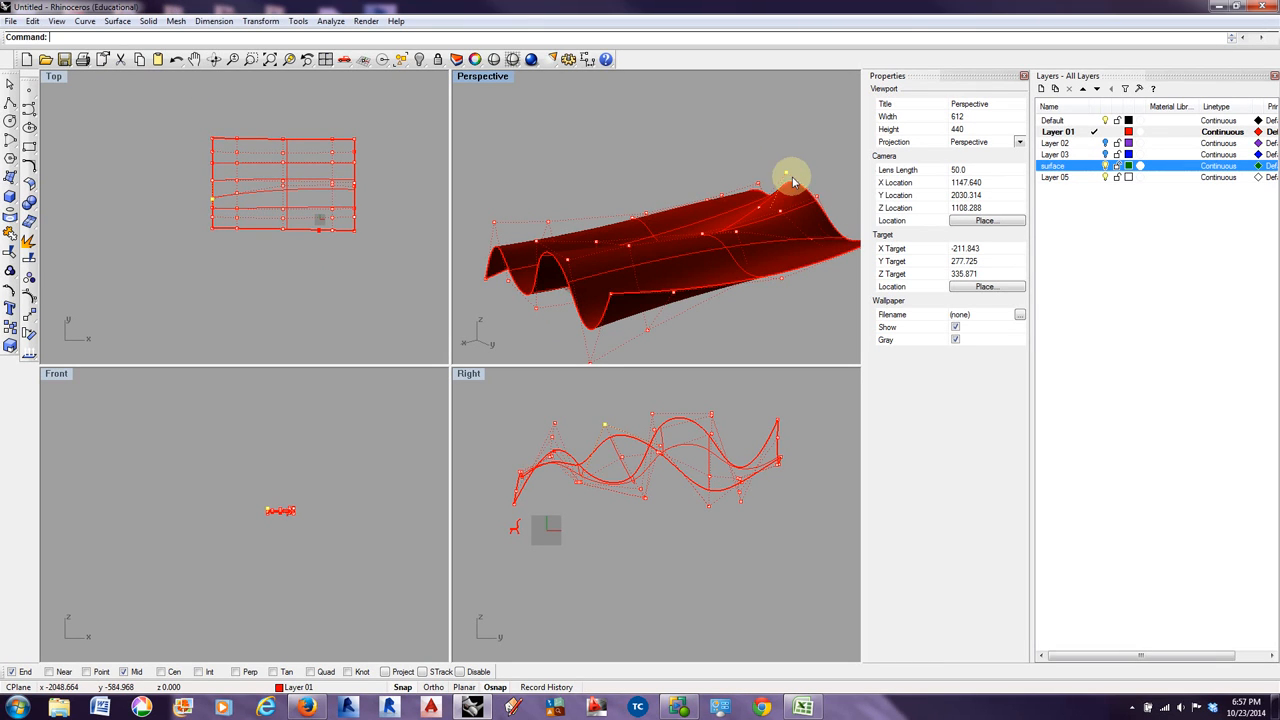
pyautogui.moveTo(787, 176)
pyautogui.mouseDown()
pyautogui.moveTo(777, 143)
pyautogui.moveTo(789, 184)
pyautogui.mouseUp()
pyautogui.click(787, 179)
pyautogui.rightClick(788, 179)
pyautogui.rightClick(787, 176)
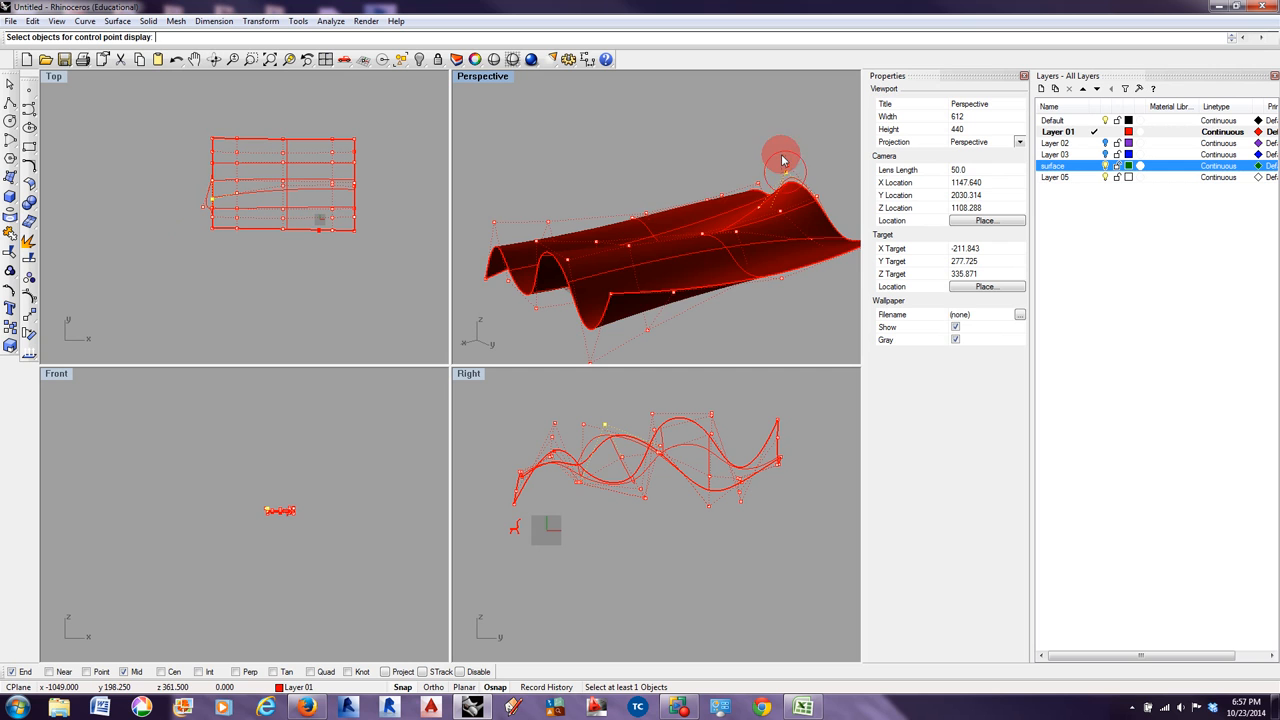
# - Reapply control point display to the lofted surface and undo the curve point's move
pyautogui.scroll(3, 787, 178)
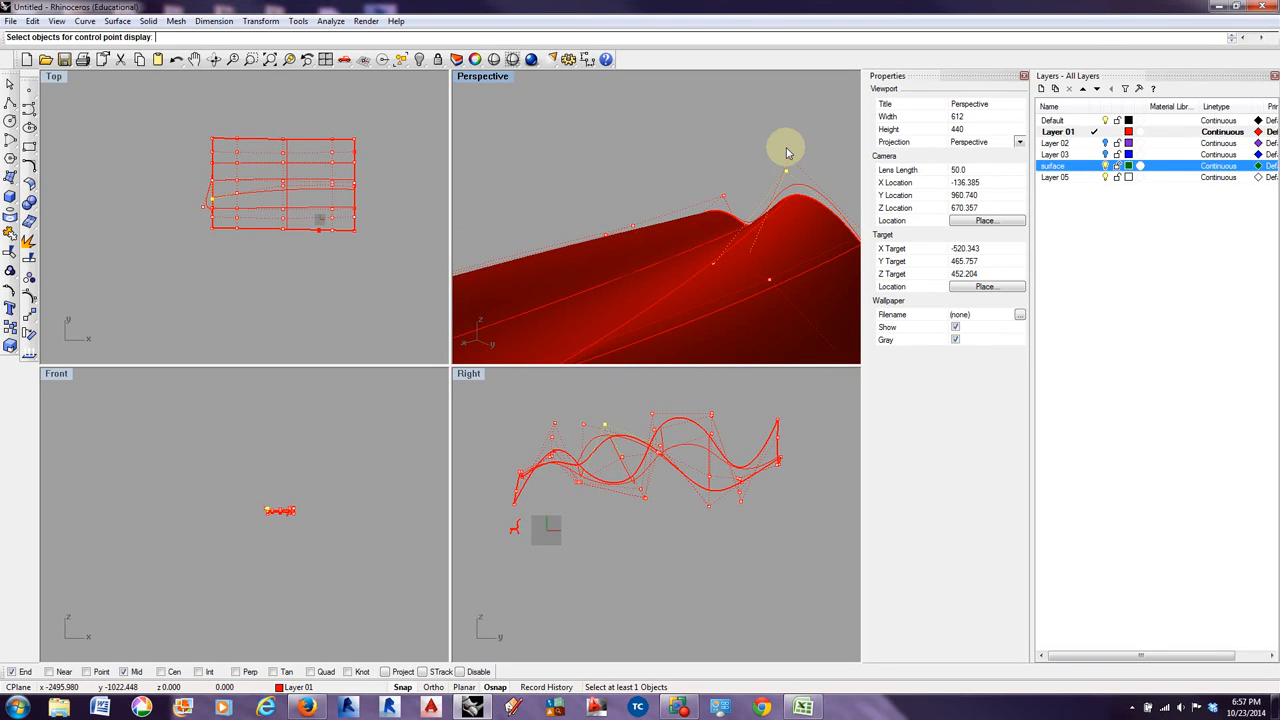
pyautogui.scroll(-3, 776, 150)
pyautogui.click(724, 230)
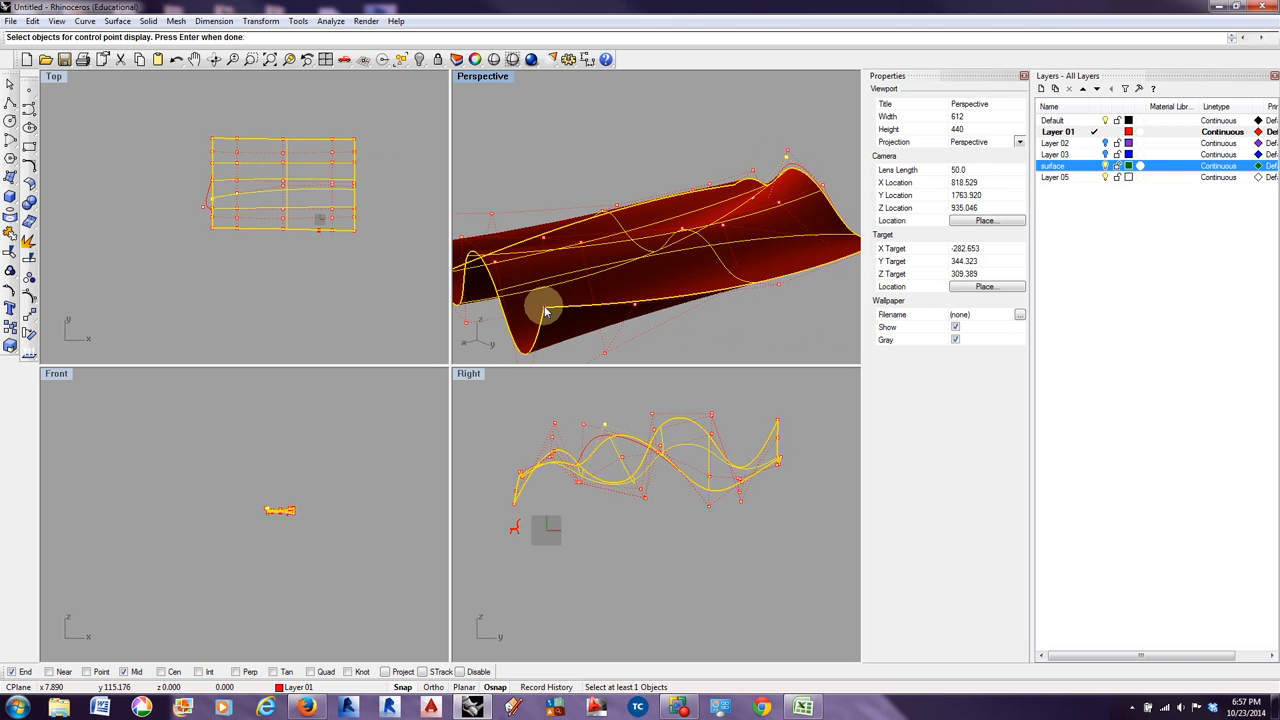
pyautogui.click(29, 297)
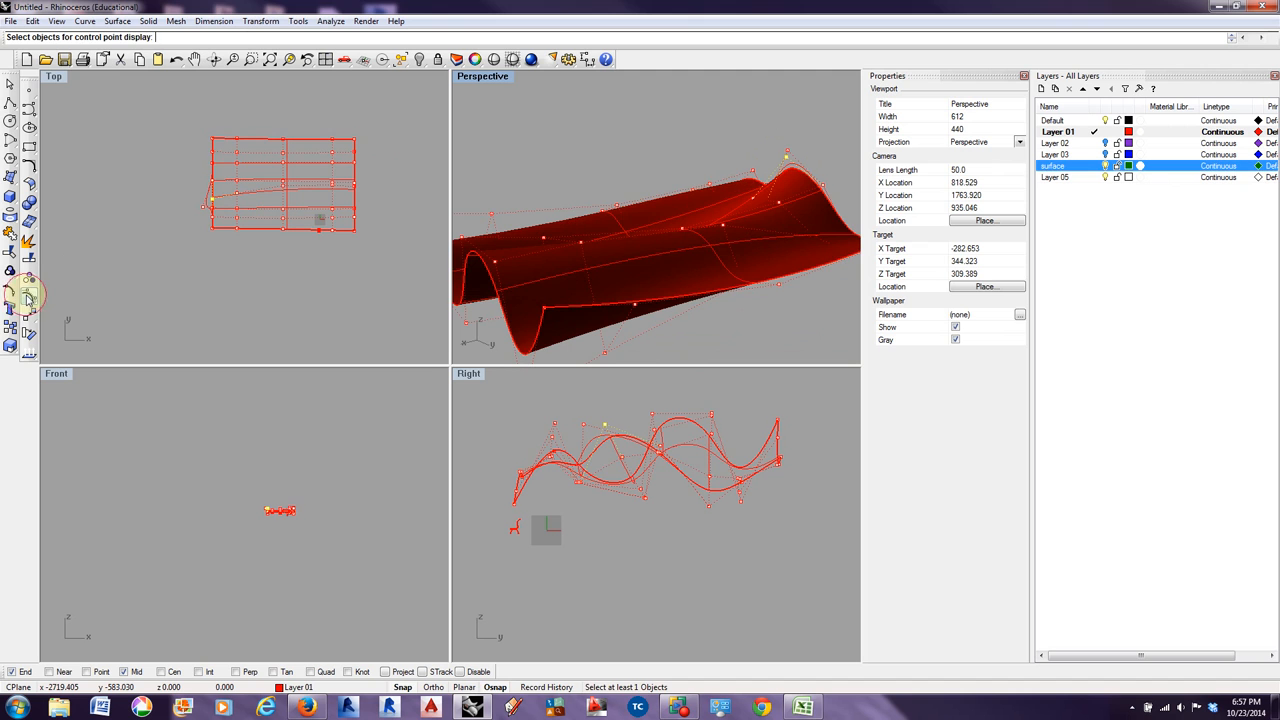
pyautogui.click(497, 266)
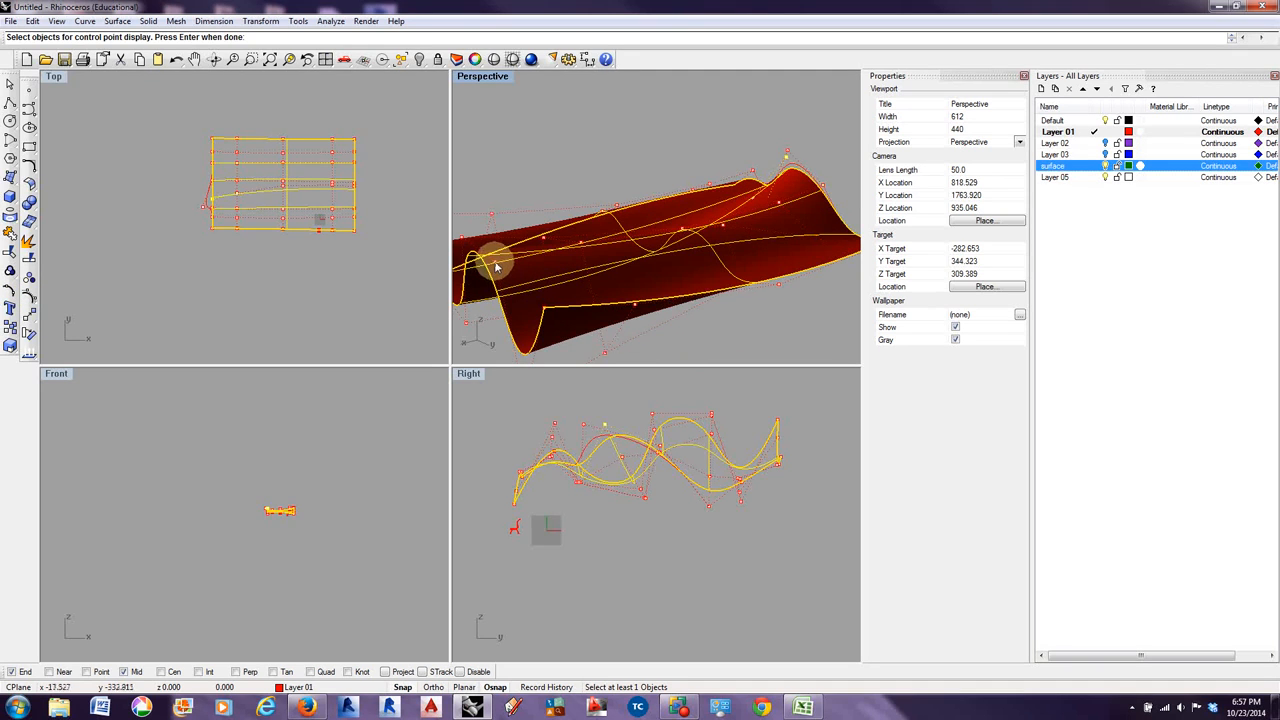
pyautogui.rightClick(495, 266)
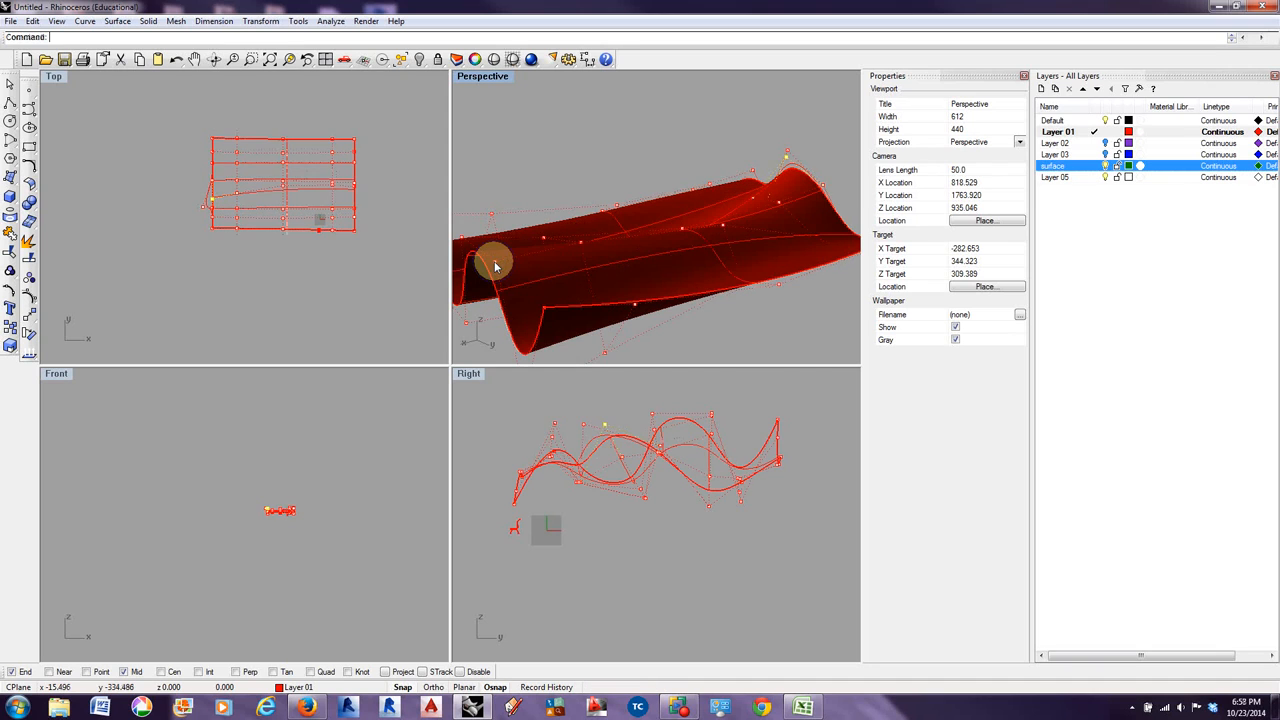
pyautogui.rightClick(787, 161)
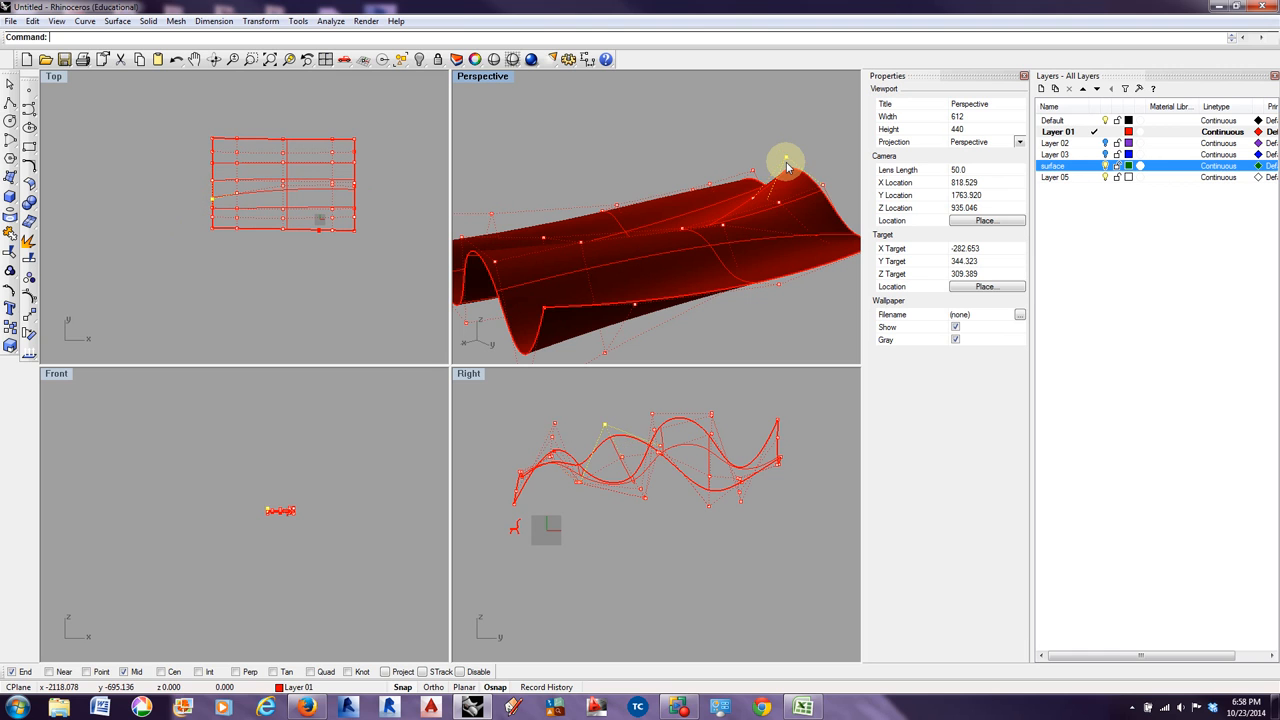
# - Pull the surface control point at the outer edge's crest far outward in the Perspective view and inspect the stretched surface
pyautogui.click(786, 160)
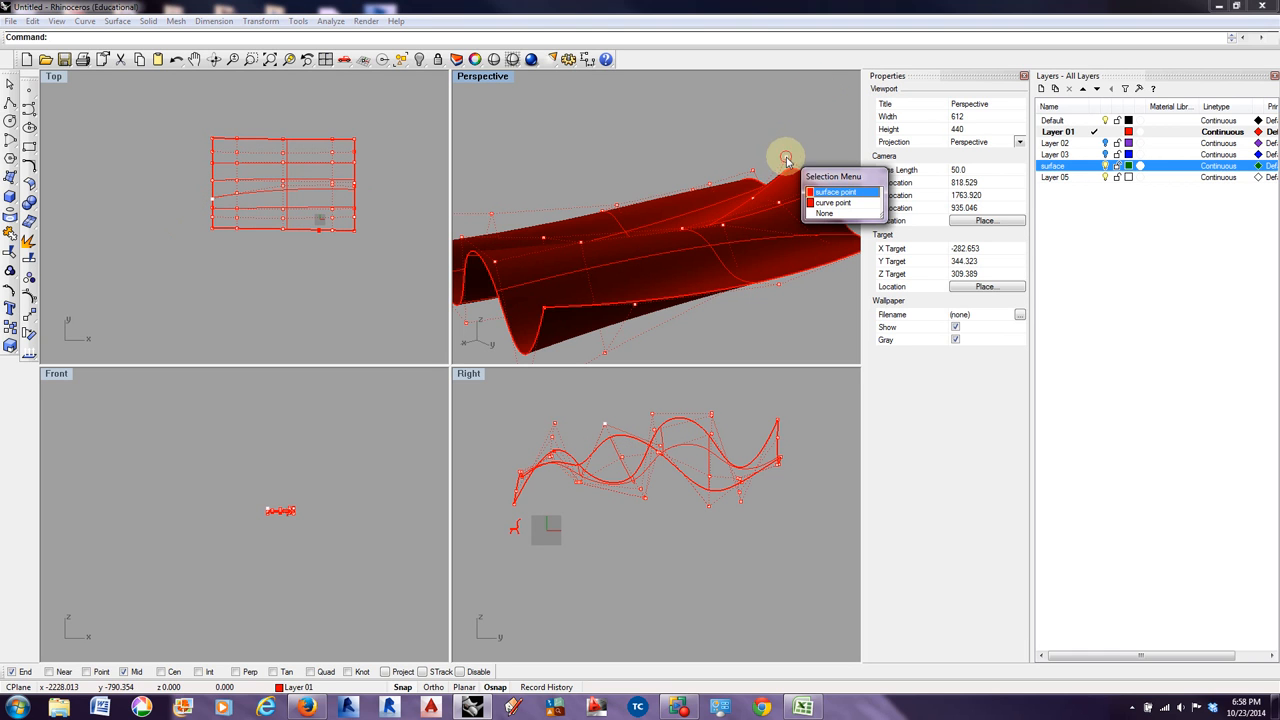
pyautogui.click(838, 192)
pyautogui.moveTo(786, 160); pyautogui.dragTo(829, 94)
pyautogui.moveTo(803, 194); pyautogui.dragTo(720, 246, button='right')
pyautogui.scroll(4, 790, 230)
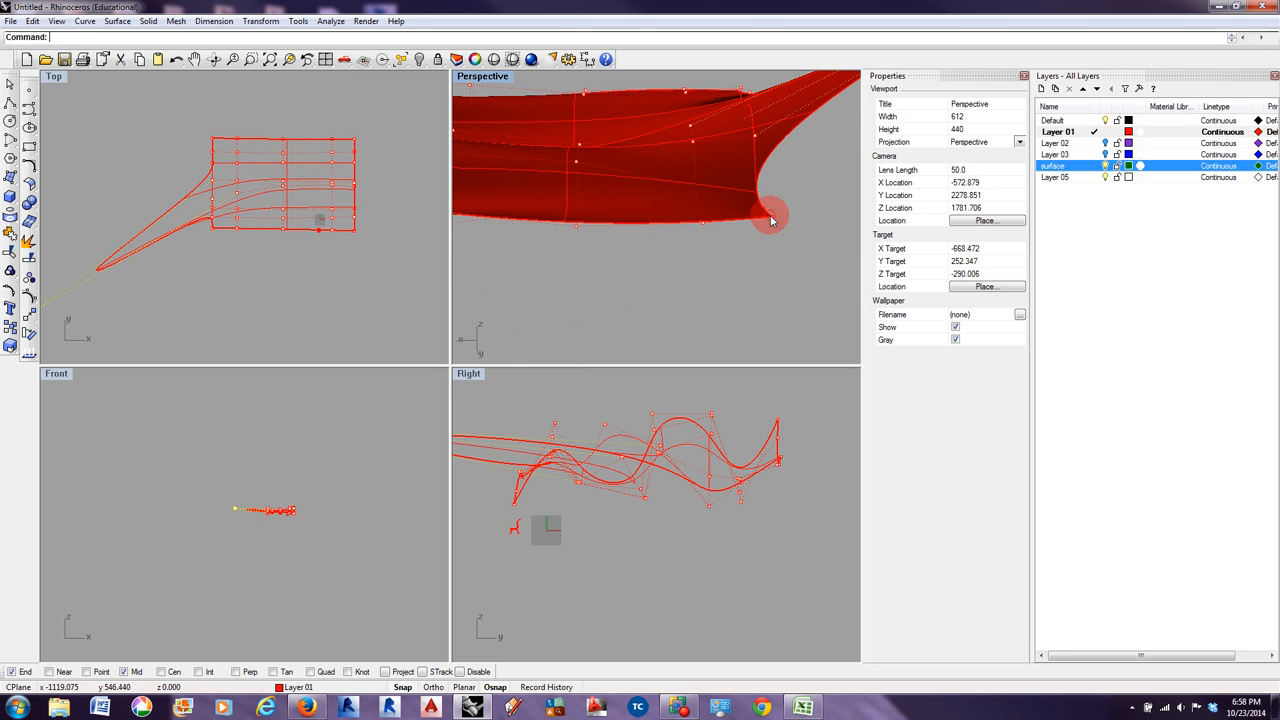
# - Pull the surface control point at the wavy edge's corner far outward in the Perspective view and inspect the stretched surface
pyautogui.click(771, 220)
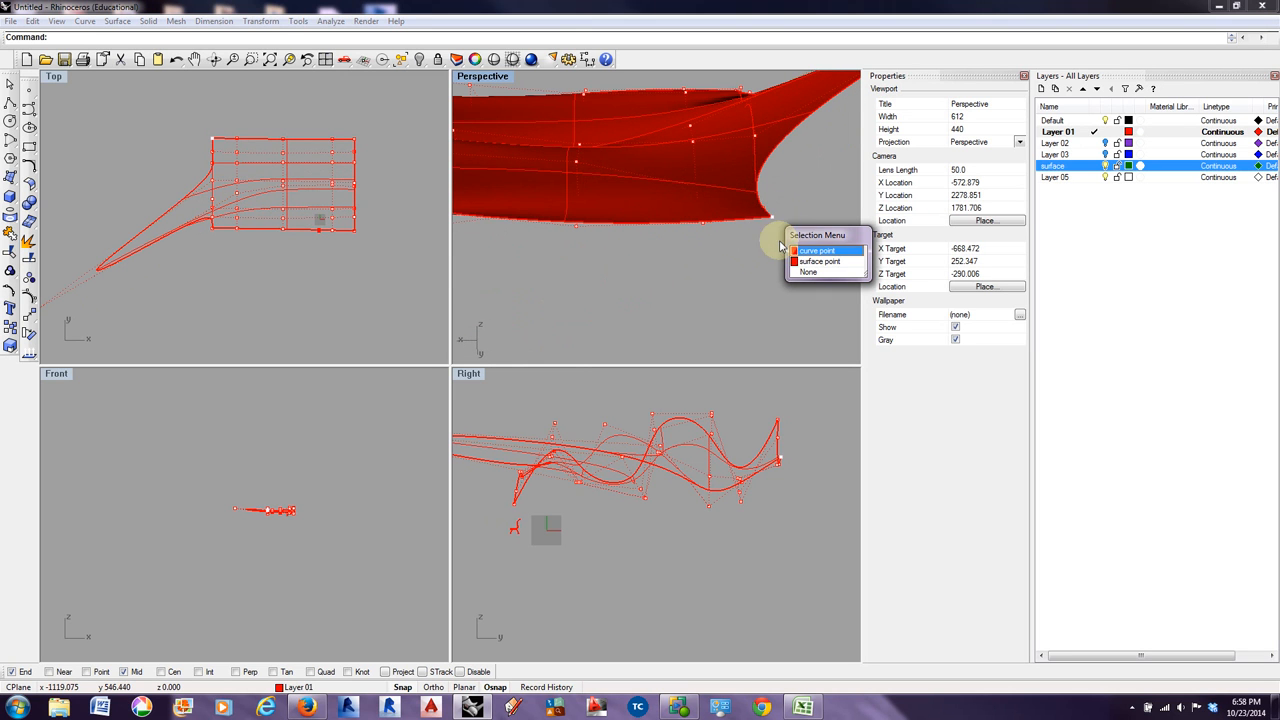
pyautogui.click(829, 263)
pyautogui.moveTo(771, 220); pyautogui.dragTo(764, 341)
pyautogui.scroll(-3, 339, 254)
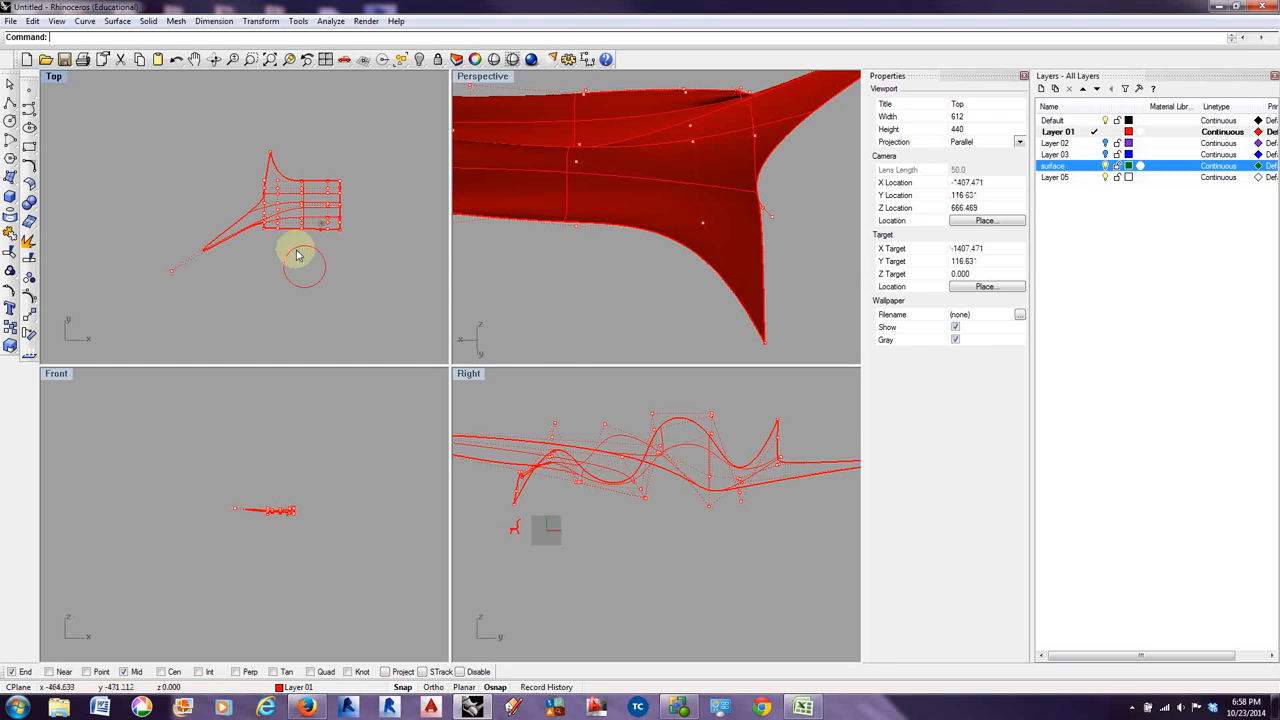
pyautogui.scroll(-5, 674, 229)
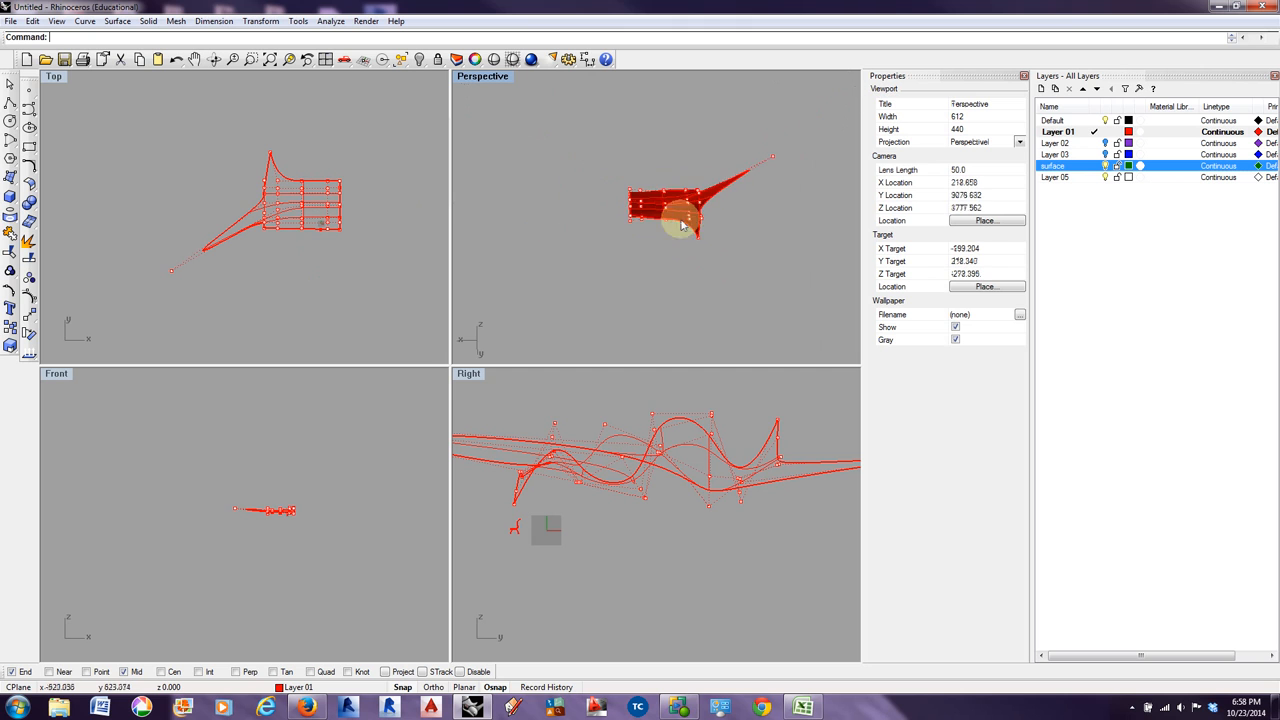
pyautogui.moveTo(667, 251); pyautogui.dragTo(549, 266, button='right')
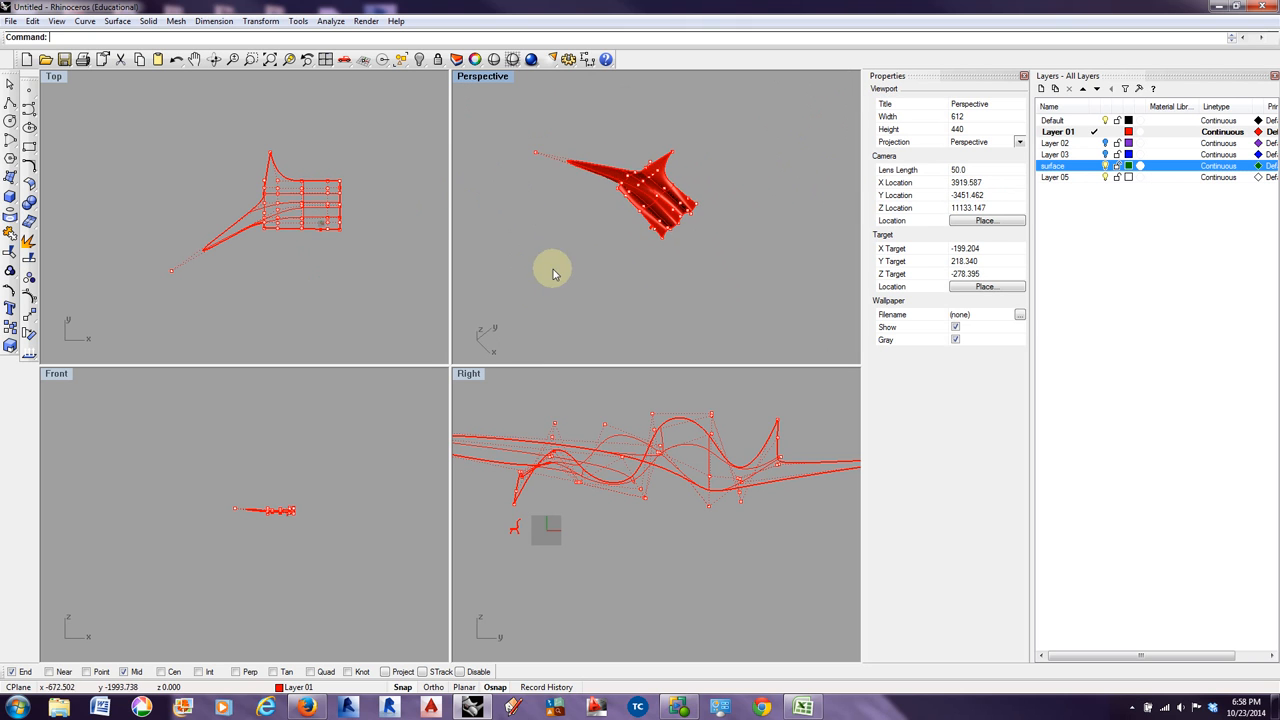
# - Pull the surface's opposite corner control point on the same stretched edge far outward in the Perspective view
pyautogui.scroll(5, 608, 182)
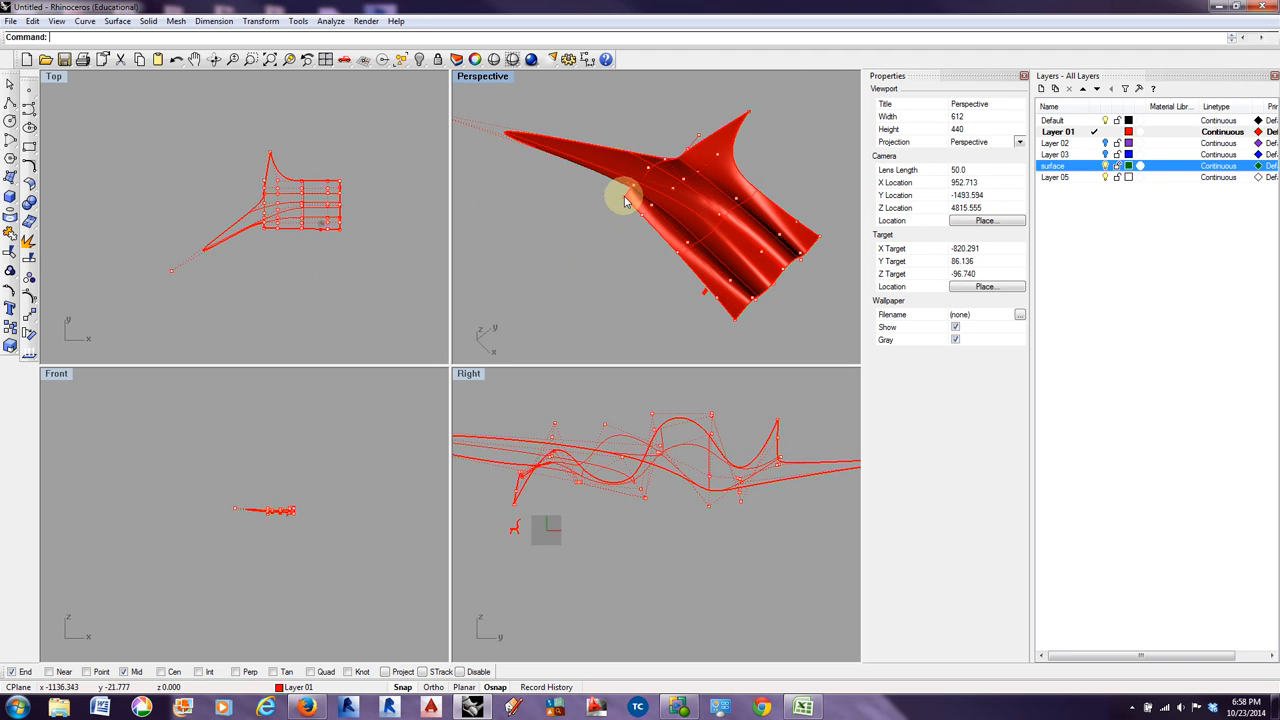
pyautogui.click(624, 202)
pyautogui.click(663, 246)
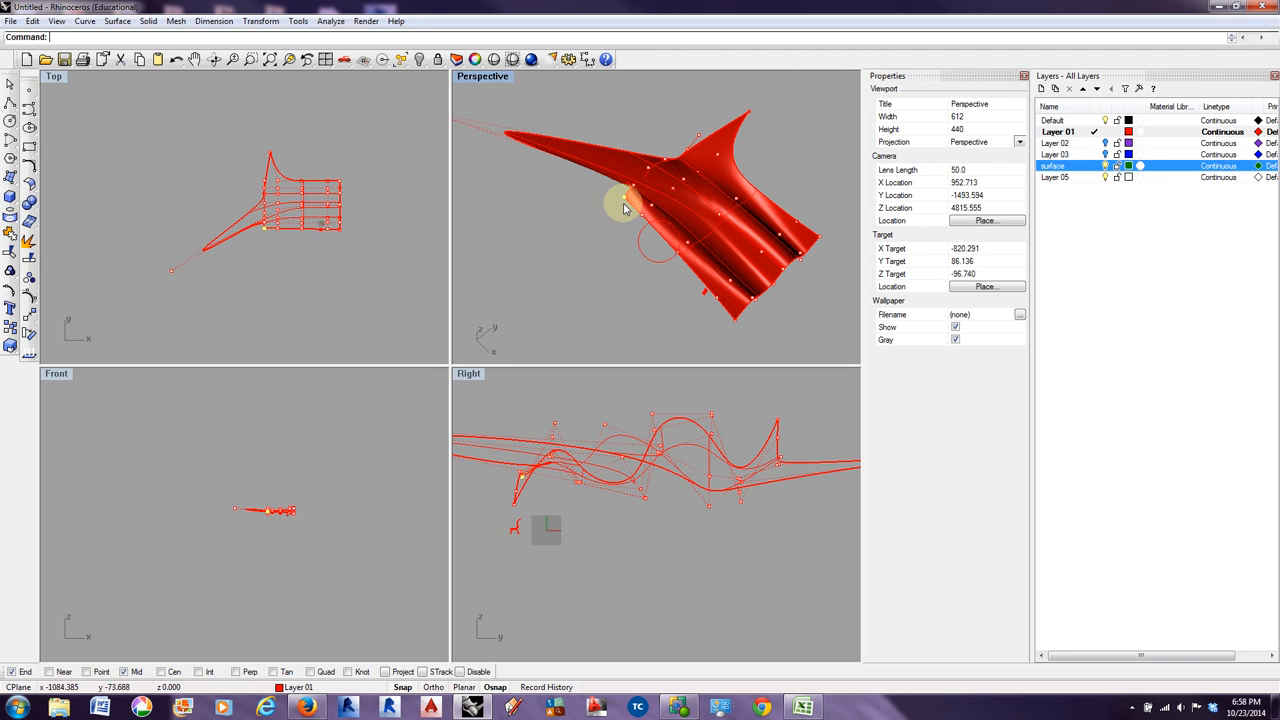
pyautogui.moveTo(534, 200); pyautogui.dragTo(530, 288)
# - Reset the control point display, turning the points on again for only the lofted surface
pyautogui.press('F10')
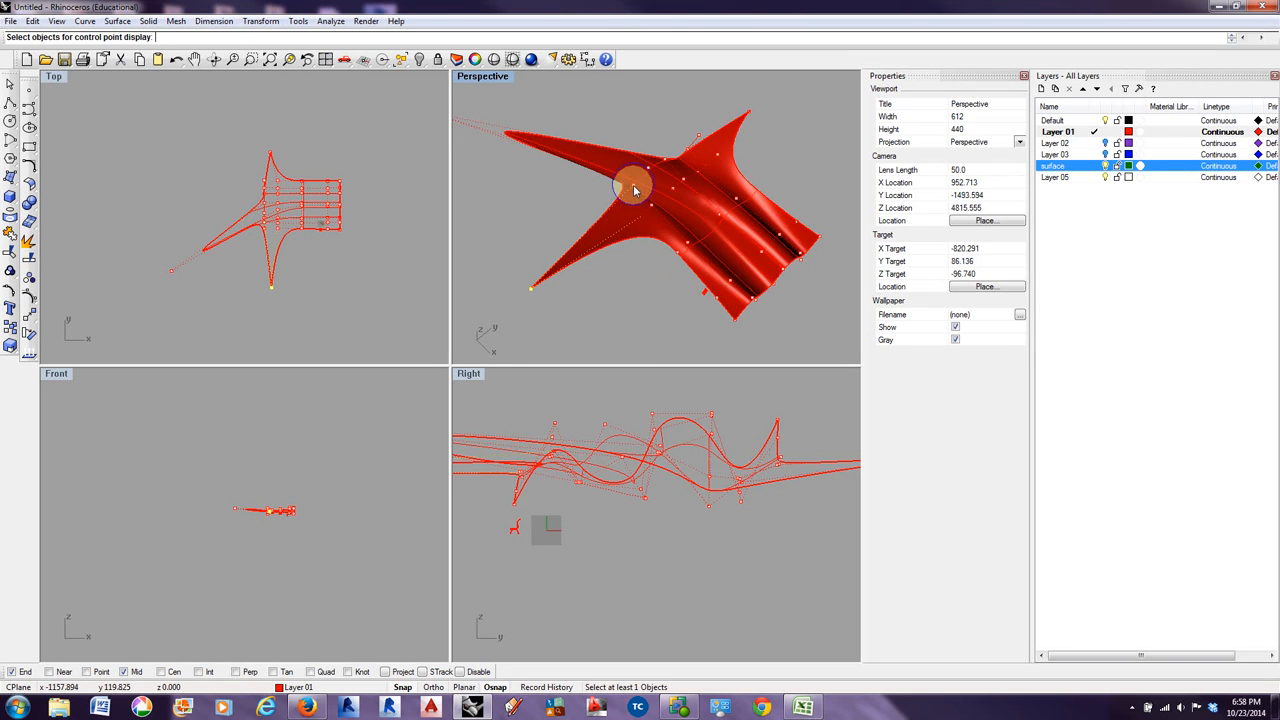
pyautogui.click(634, 188)
pyautogui.scroll(5, 629, 191)
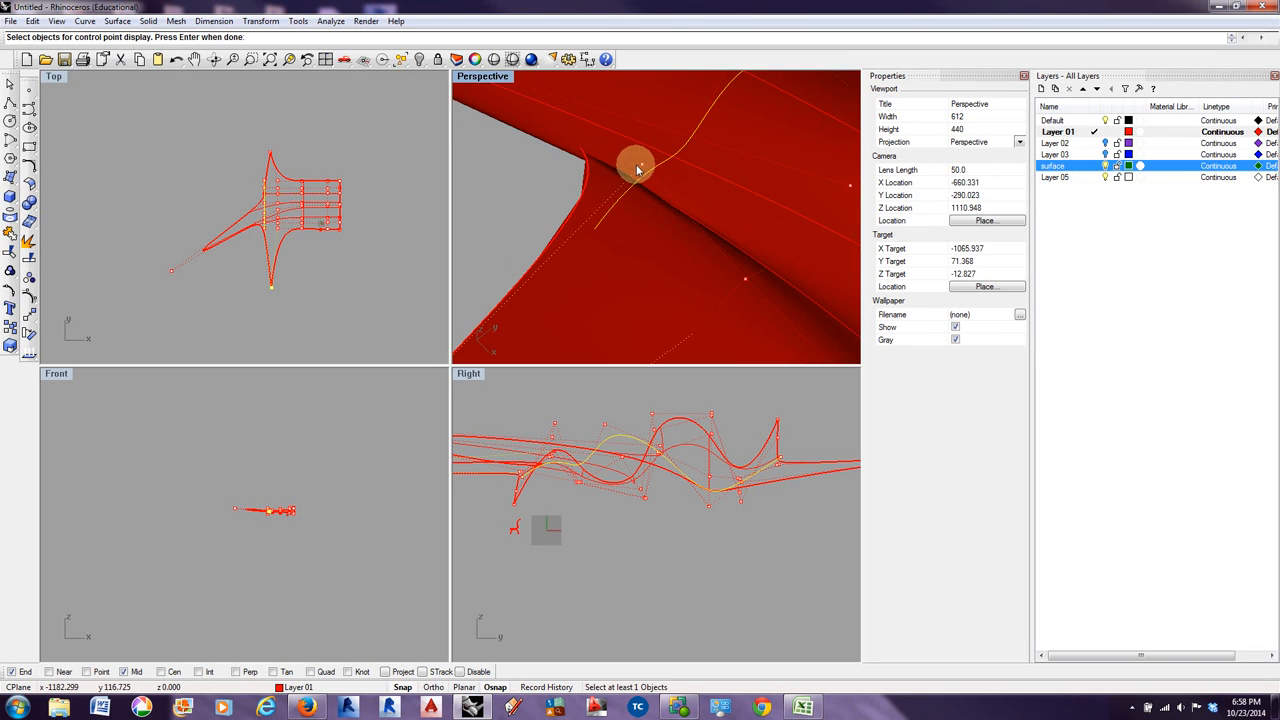
pyautogui.click(641, 168)
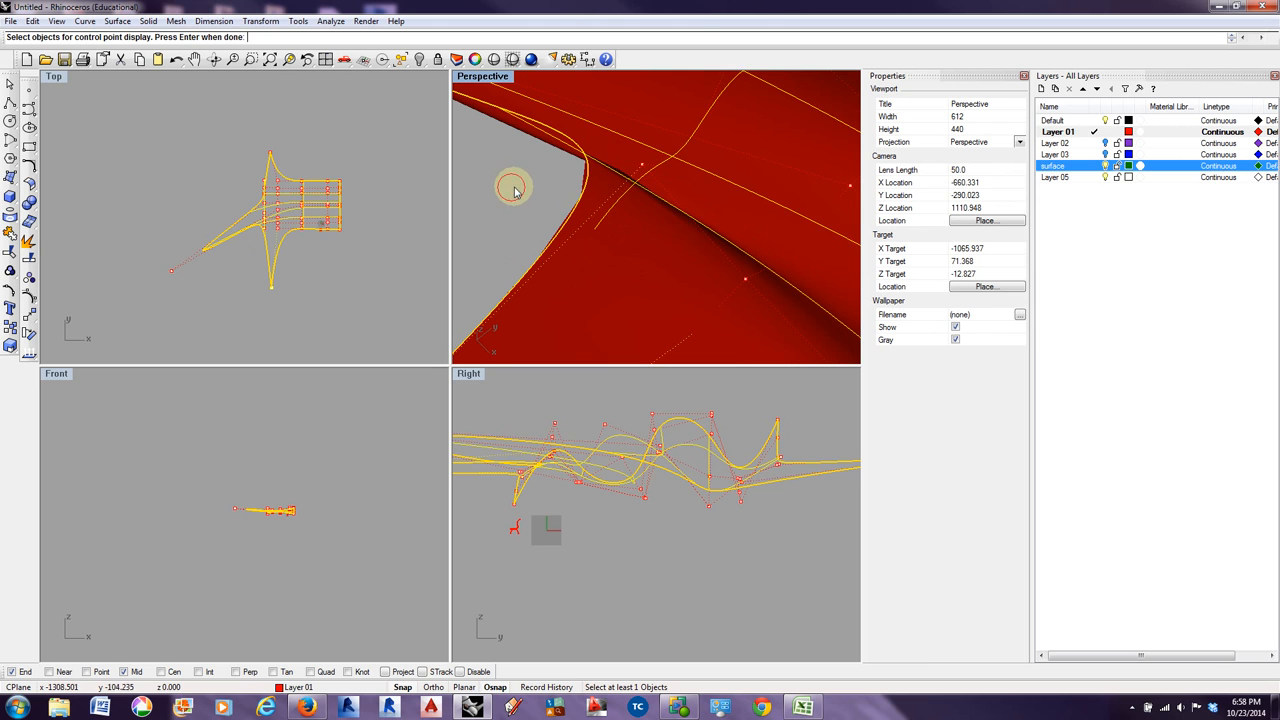
pyautogui.rightClick(553, 192)
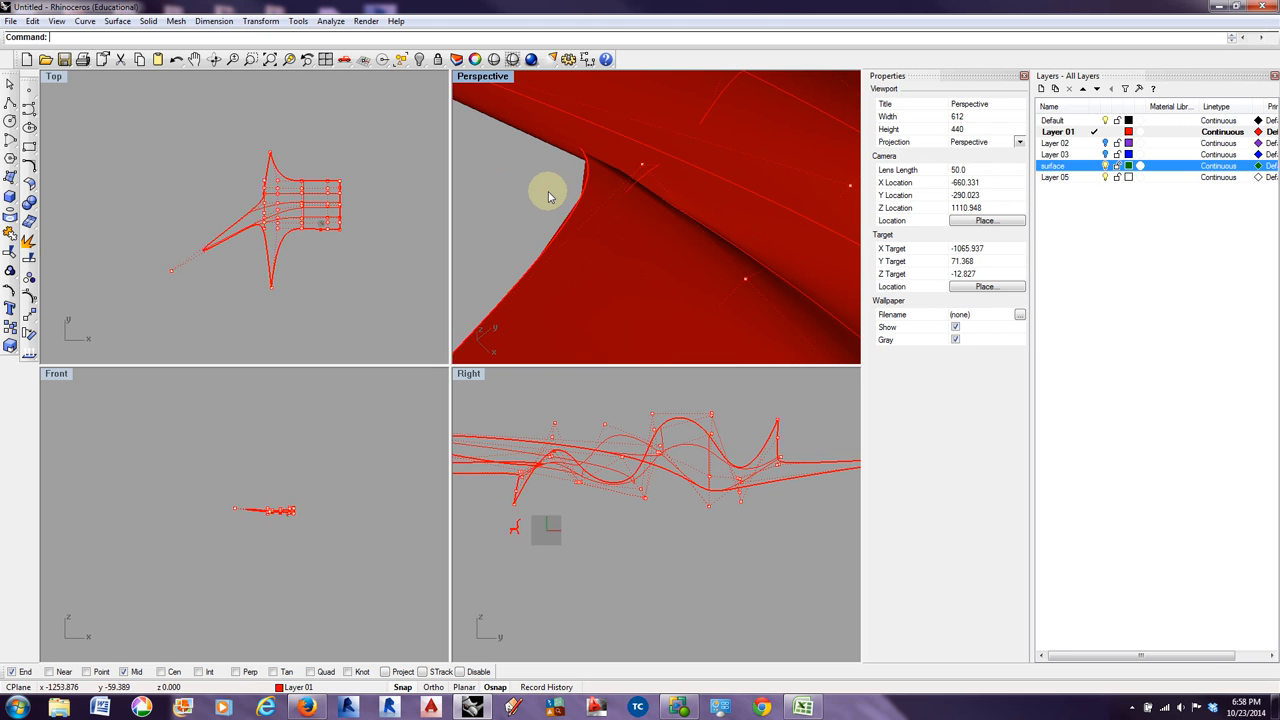
pyautogui.press('Escape')
pyautogui.click(605, 180)
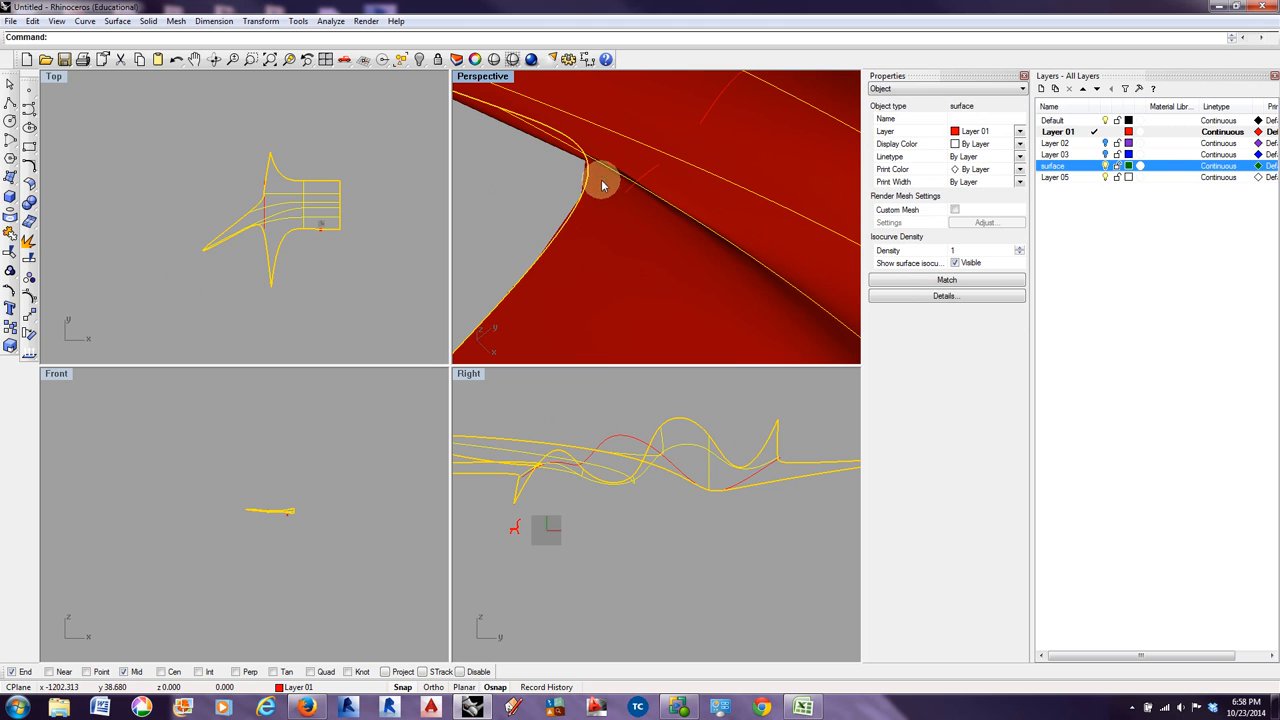
pyautogui.click(30, 297)
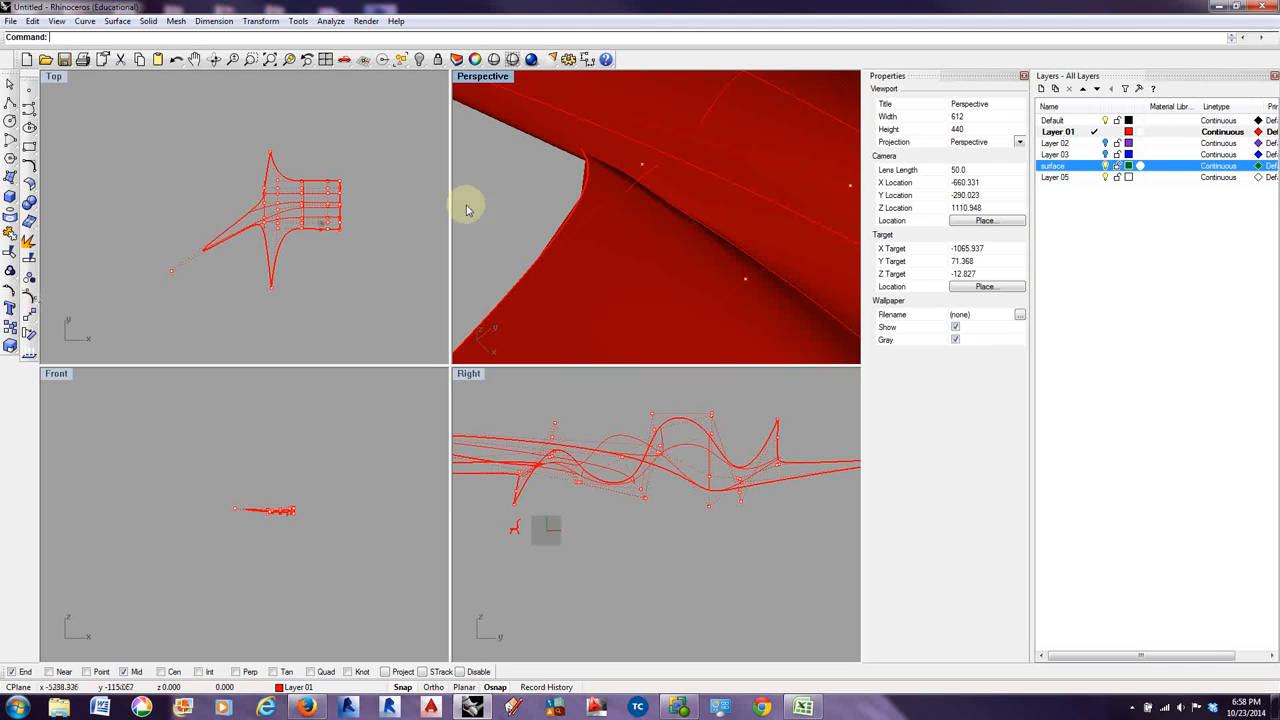
# - Pull two more surface control points outward beside the newly stretched corner in the Perspective view and orbit to inspect the shape
pyautogui.moveTo(642, 166); pyautogui.dragTo(494, 177)
pyautogui.scroll(-10, 494, 177)
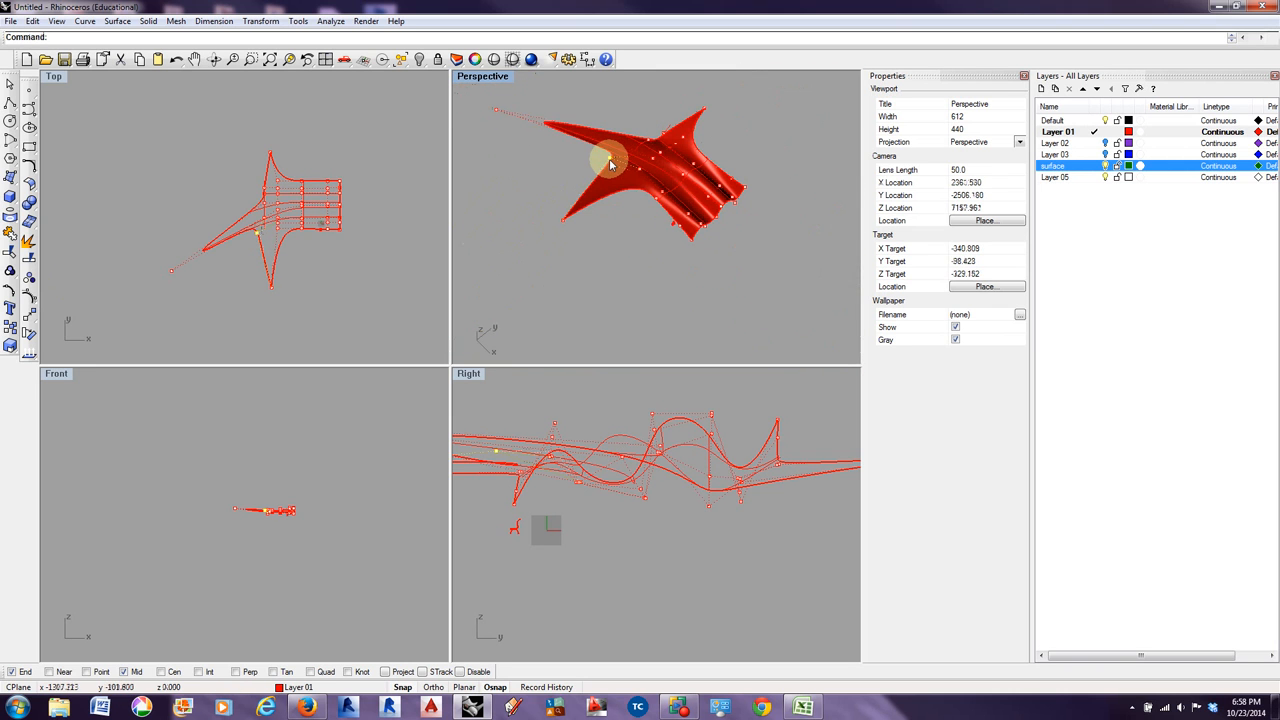
pyautogui.moveTo(608, 163); pyautogui.dragTo(484, 180)
pyautogui.moveTo(655, 203); pyautogui.dragTo(623, 253)
pyautogui.moveTo(724, 268); pyautogui.dragTo(559, 193, button='right')
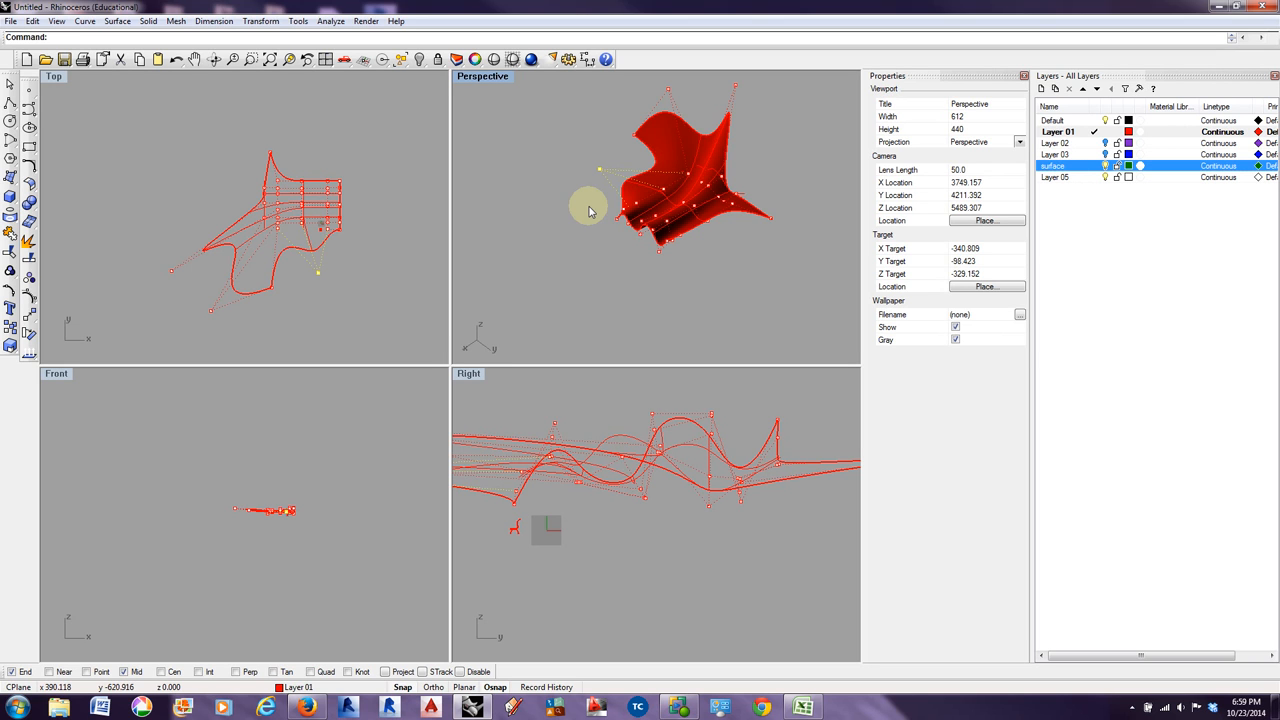
# - Deselect the control point and examine the small chair profile in the Right view
pyautogui.click(319, 290)
pyautogui.click(307, 424)
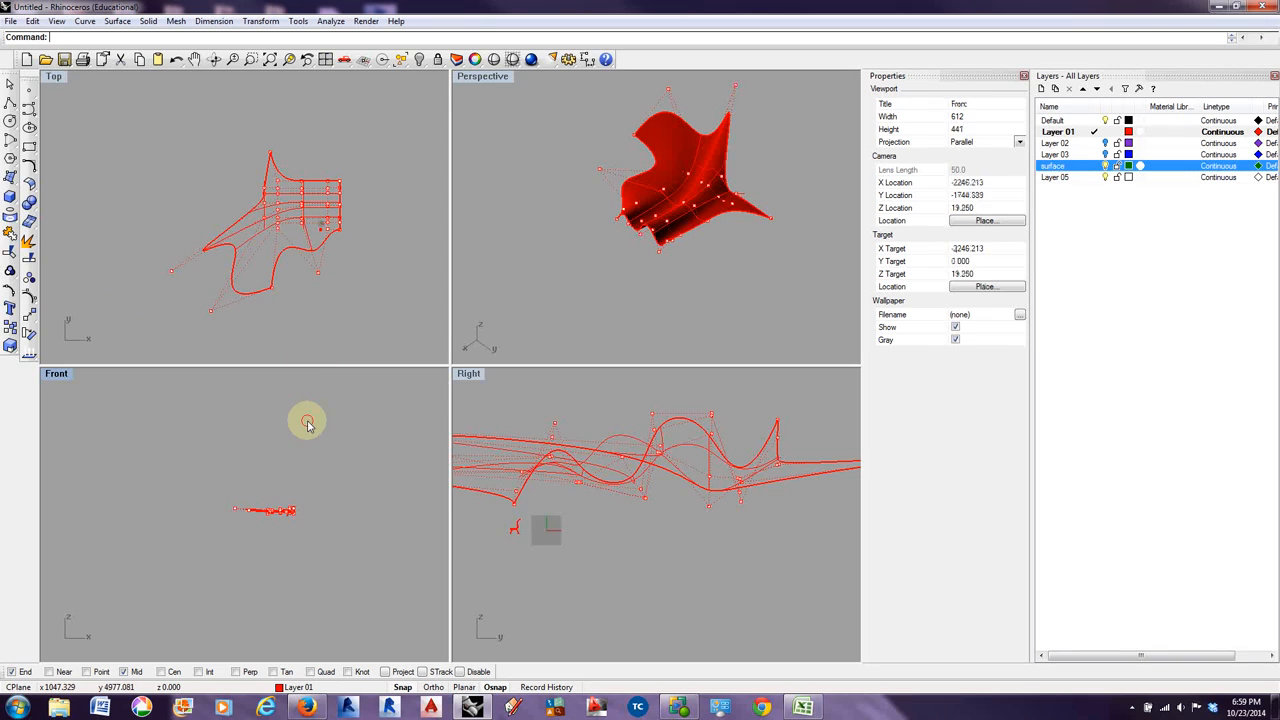
pyautogui.scroll(8, 510, 515)
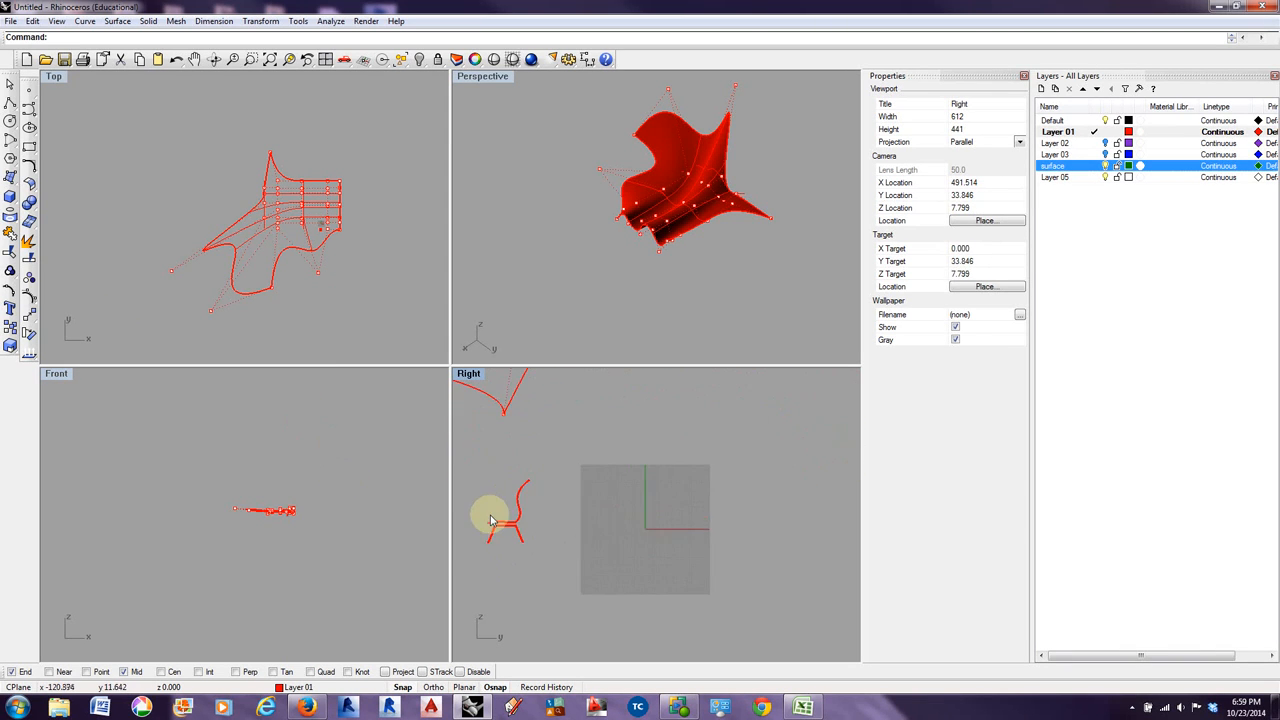
pyautogui.scroll(5, 490, 520)
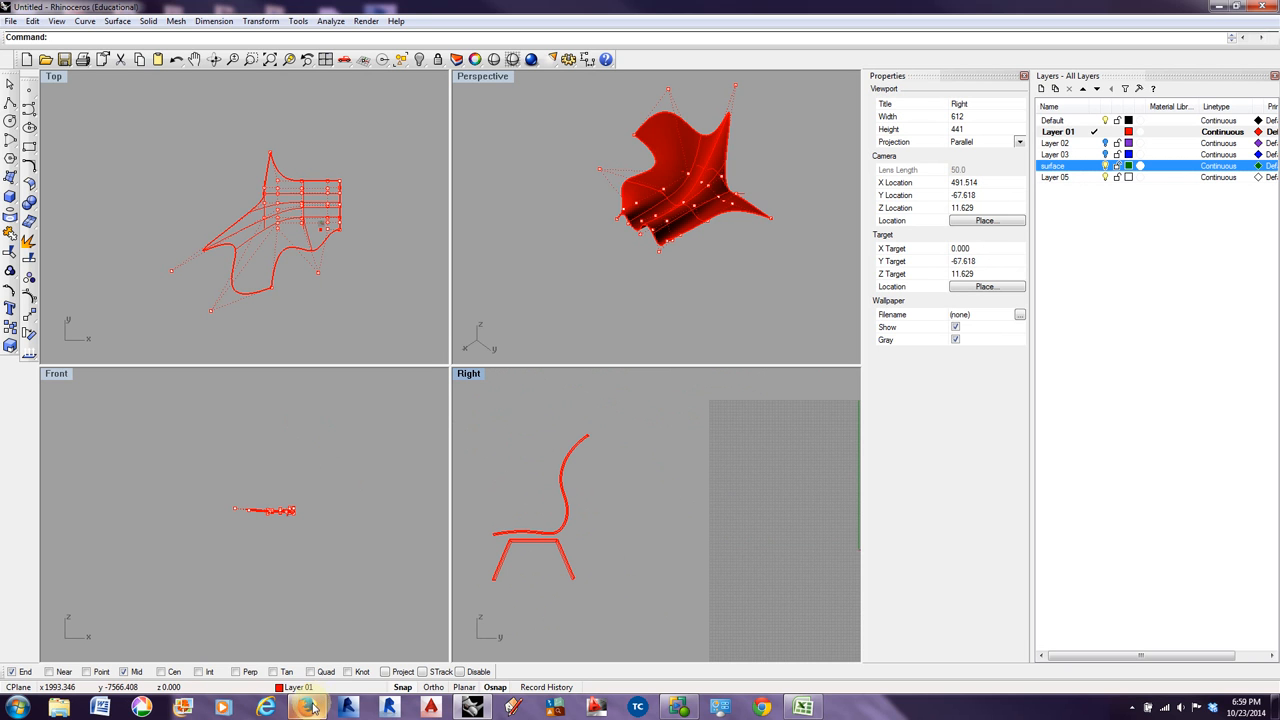
# - Switch to Firefox, find the "13 - Linework and Sweep" video in the YouTube uploads playlist, open it and pause playback
pyautogui.moveTo(1279, 38); pyautogui.dragTo(800, 2)
pyautogui.click(222, 28)
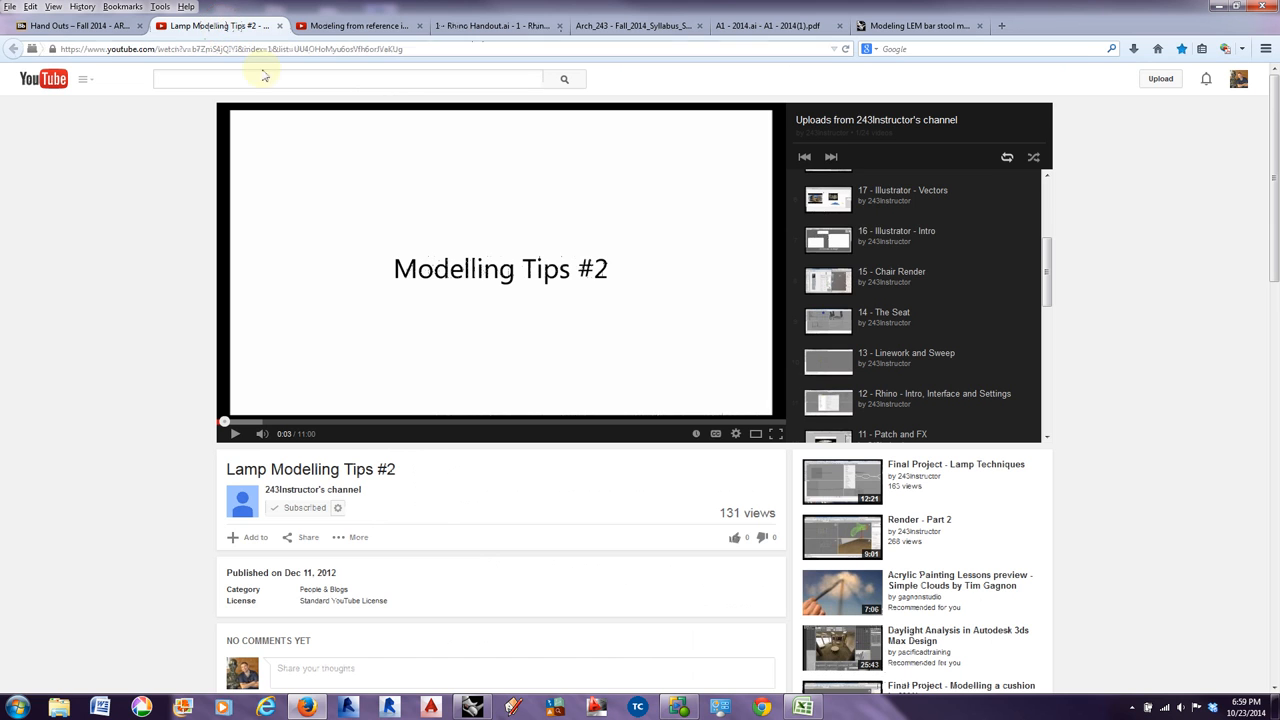
pyautogui.click(1049, 256)
pyautogui.moveTo(1049, 256); pyautogui.dragTo(1049, 273)
pyautogui.click(868, 284)
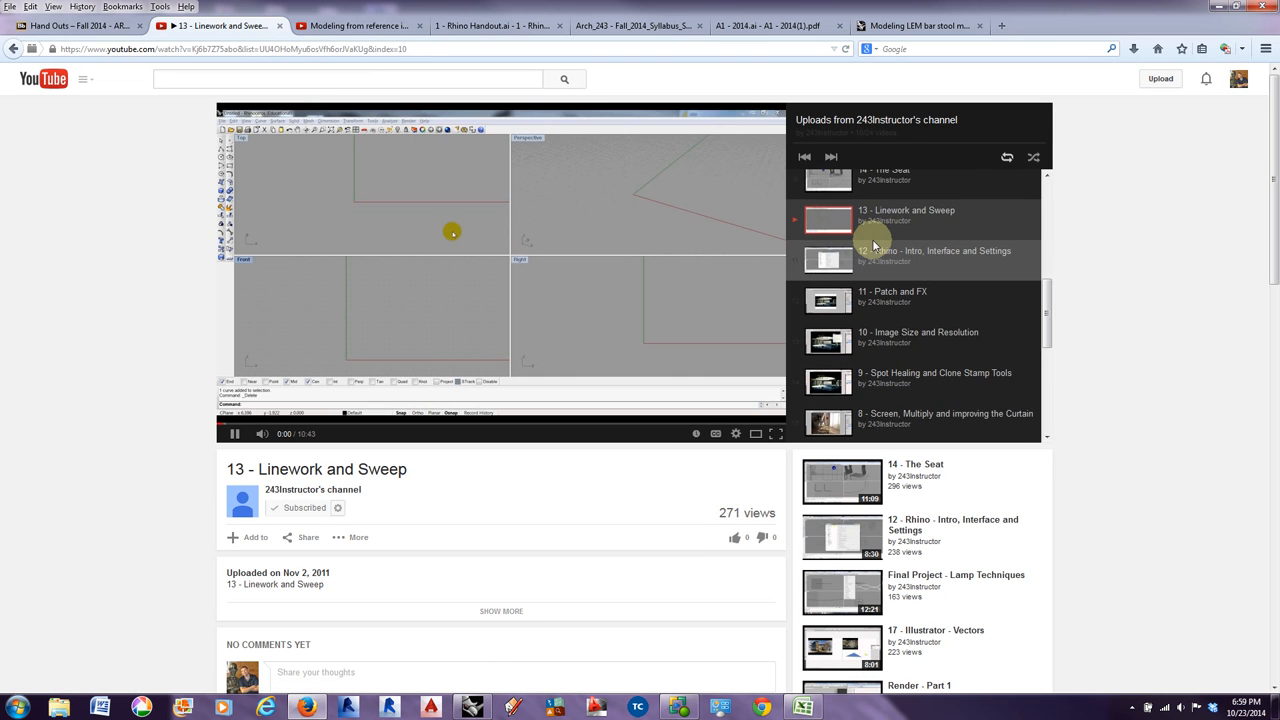
pyautogui.scroll(3, 873, 240)
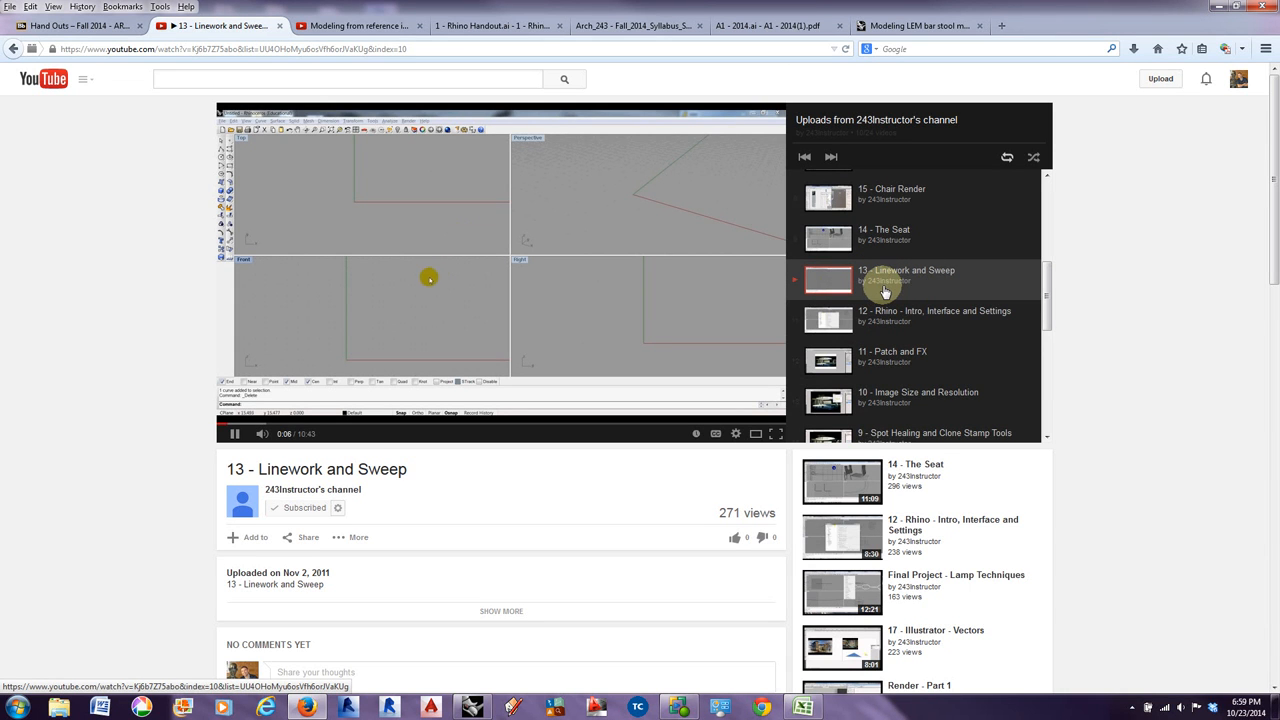
pyautogui.click(236, 434)
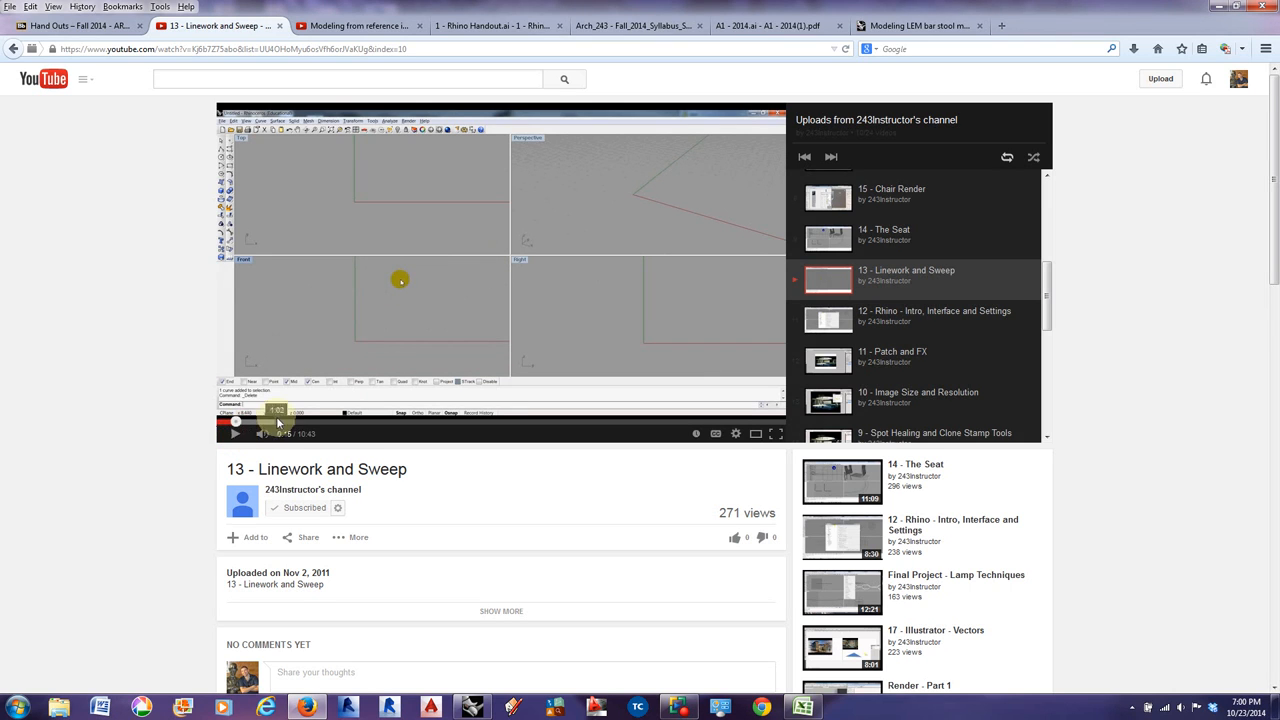